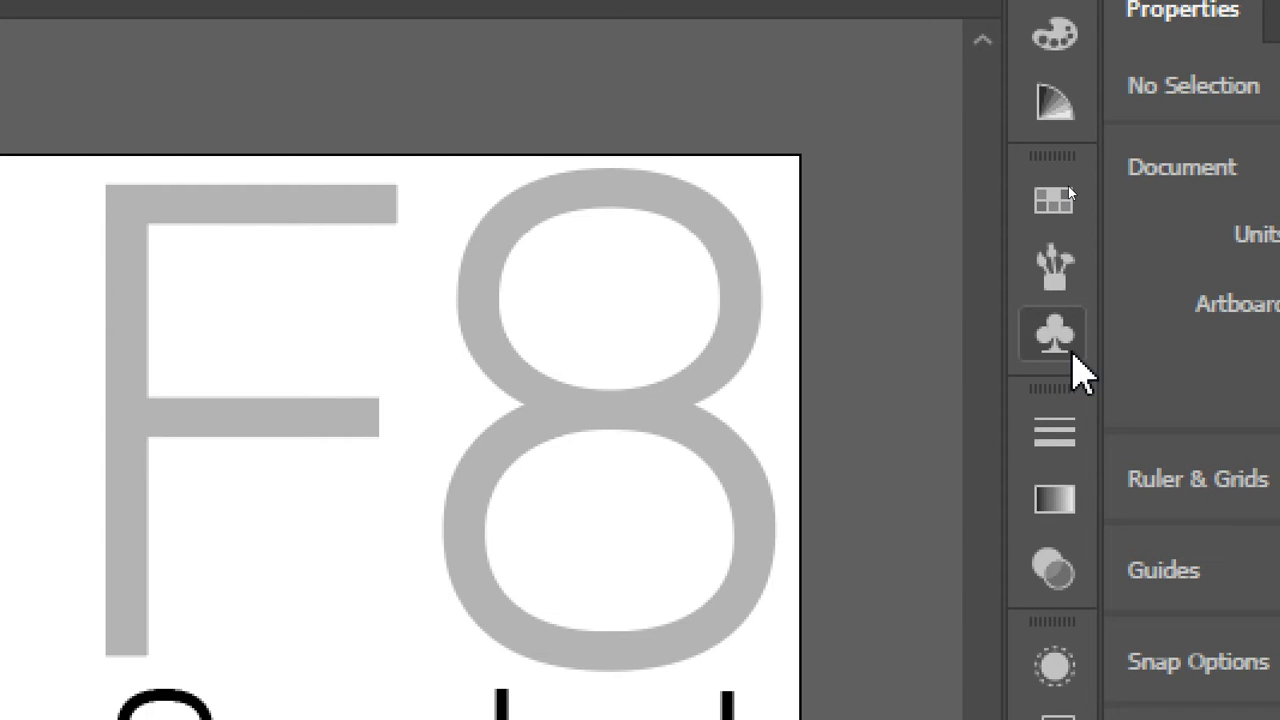
# Step: Show the document's Symbols list and enlarge it so more symbols can be browsed
pyautogui.click(1055, 334)
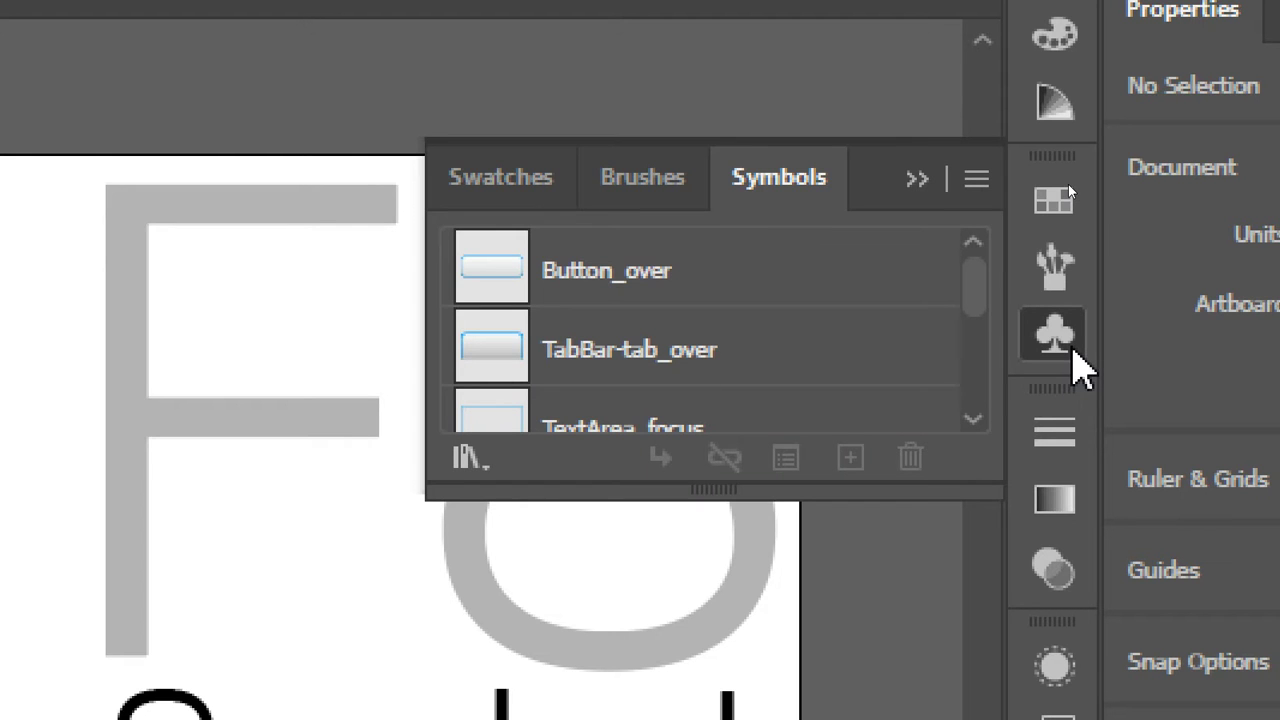
pyautogui.moveTo(997, 490); pyautogui.dragTo(987, 704)
pyautogui.moveTo(987, 623); pyautogui.dragTo(982, 719)
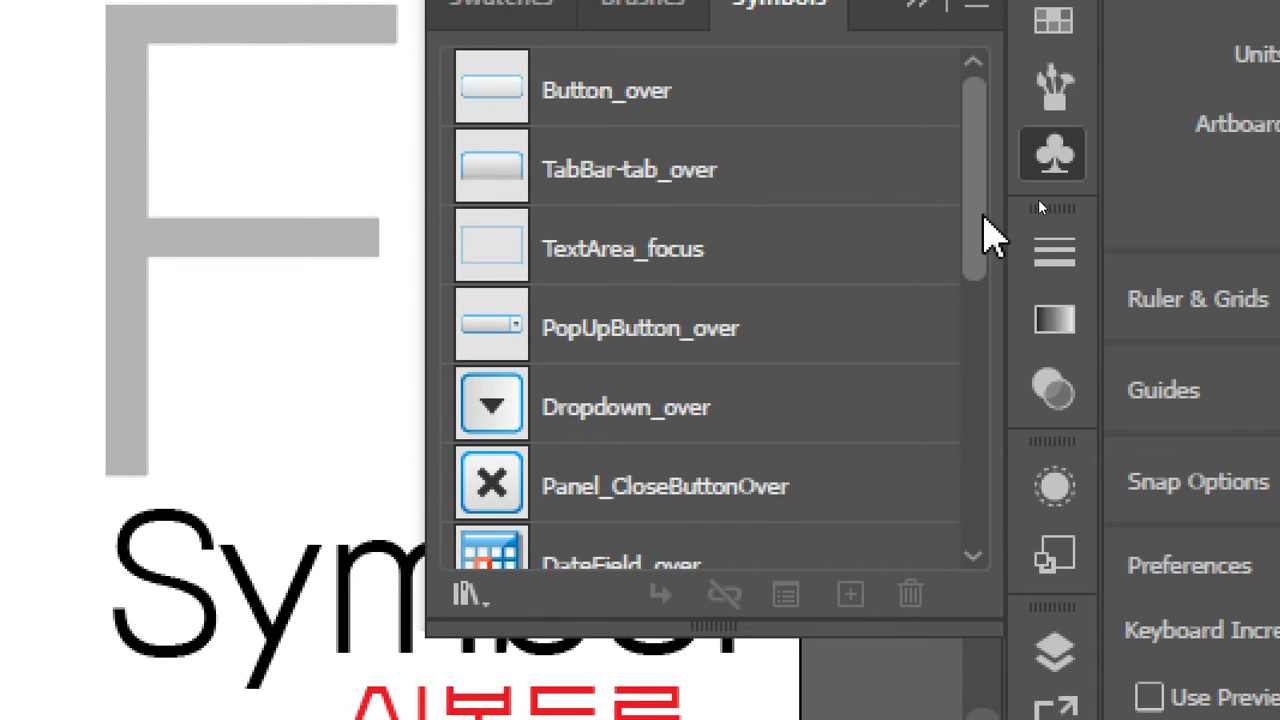
pyautogui.scroll(-1, 985, 240)
pyautogui.moveTo(976, 222); pyautogui.dragTo(997, 115)
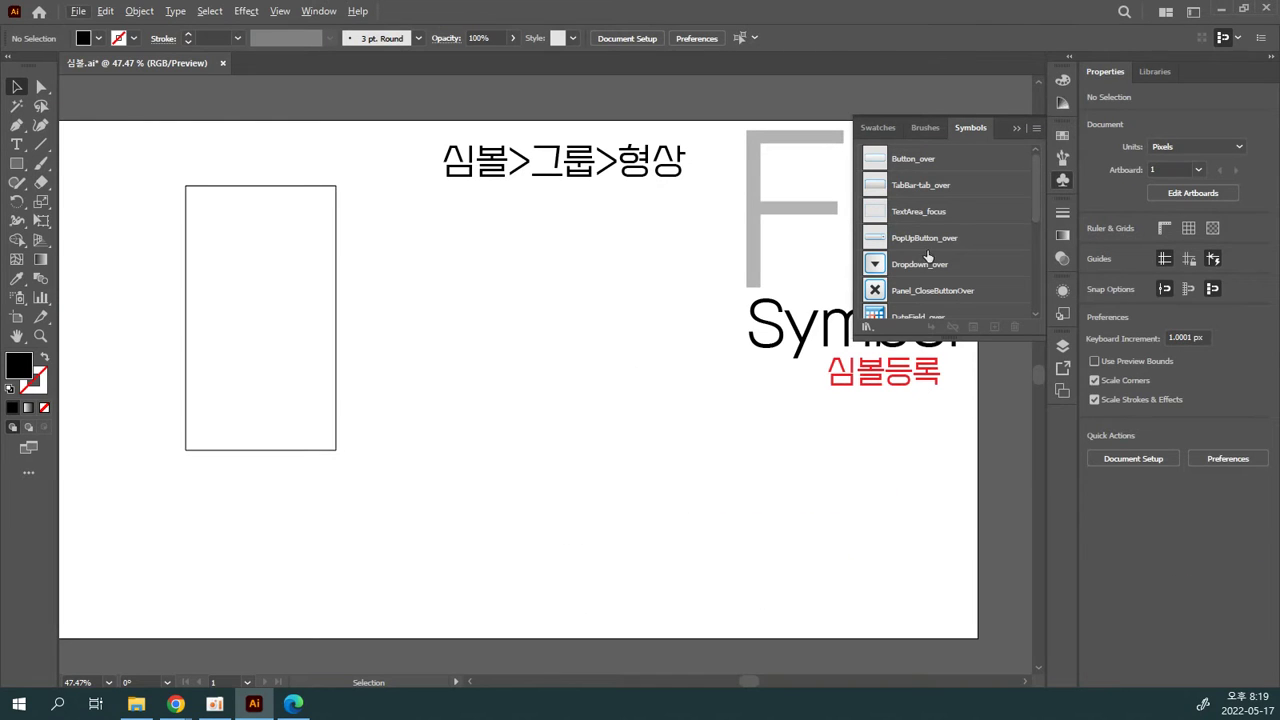
# Step: Place one TabBar-tab_over and one Dropdown_over symbol instance in the middle of the artboard
pyautogui.moveTo(945, 190); pyautogui.dragTo(817, 230)
pyautogui.moveTo(678, 280); pyautogui.dragTo(658, 292)
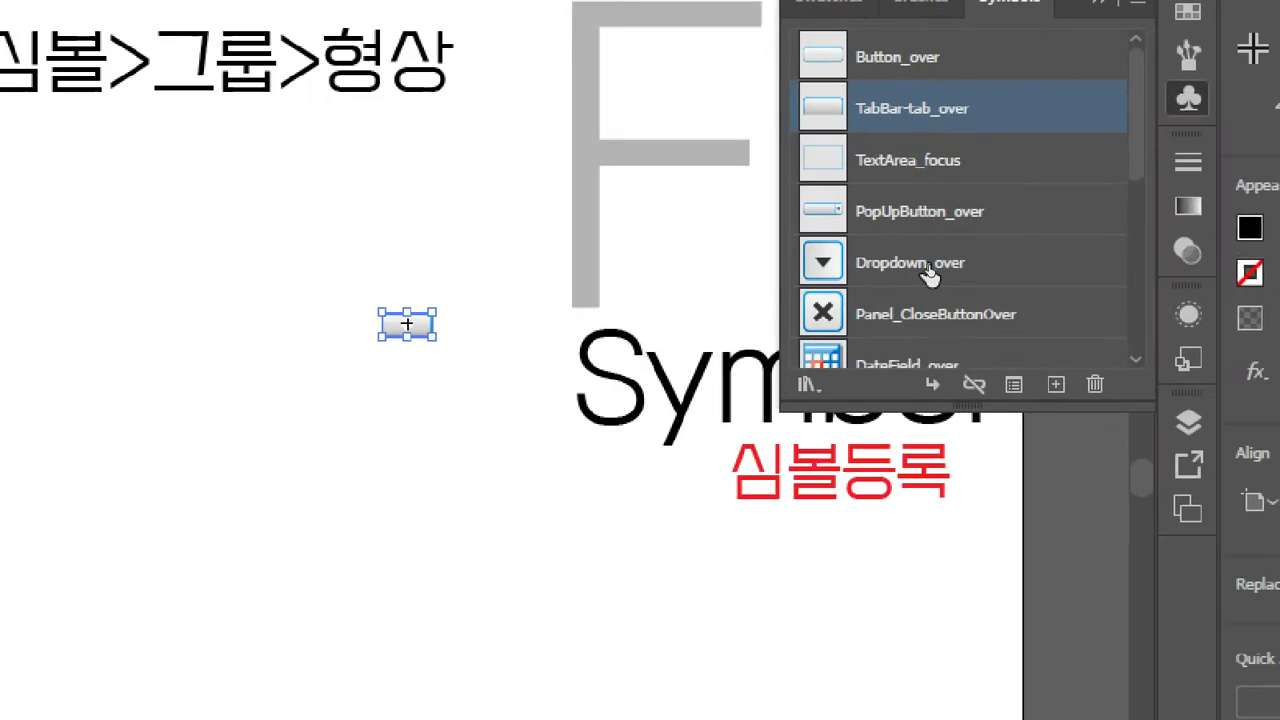
pyautogui.moveTo(930, 270); pyautogui.dragTo(669, 353)
pyautogui.moveTo(160, 530); pyautogui.dragTo(158, 528)
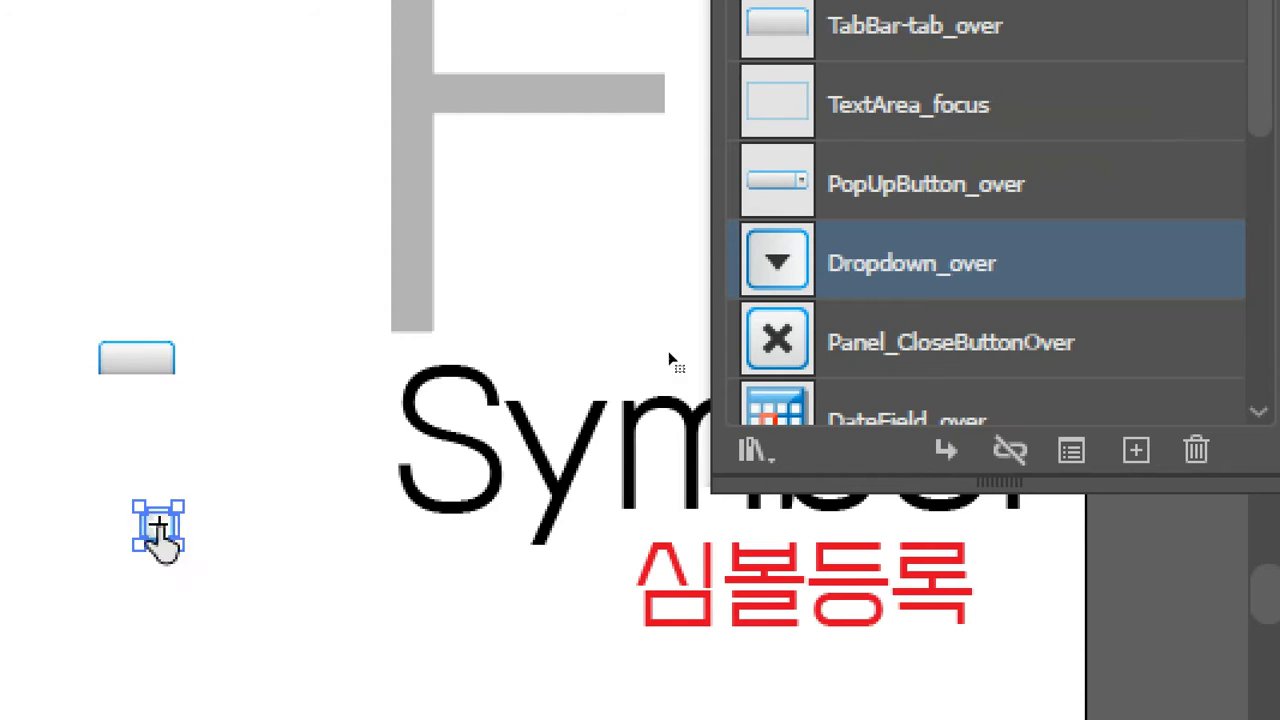
# Step: Enlarge the Dropdown_over instance below the bar to about 161 by 153 px
pyautogui.moveTo(214, 557); pyautogui.dragTo(363, 182)
pyautogui.click(323, 500)
pyautogui.moveTo(265, 640); pyautogui.dragTo(383, 554)
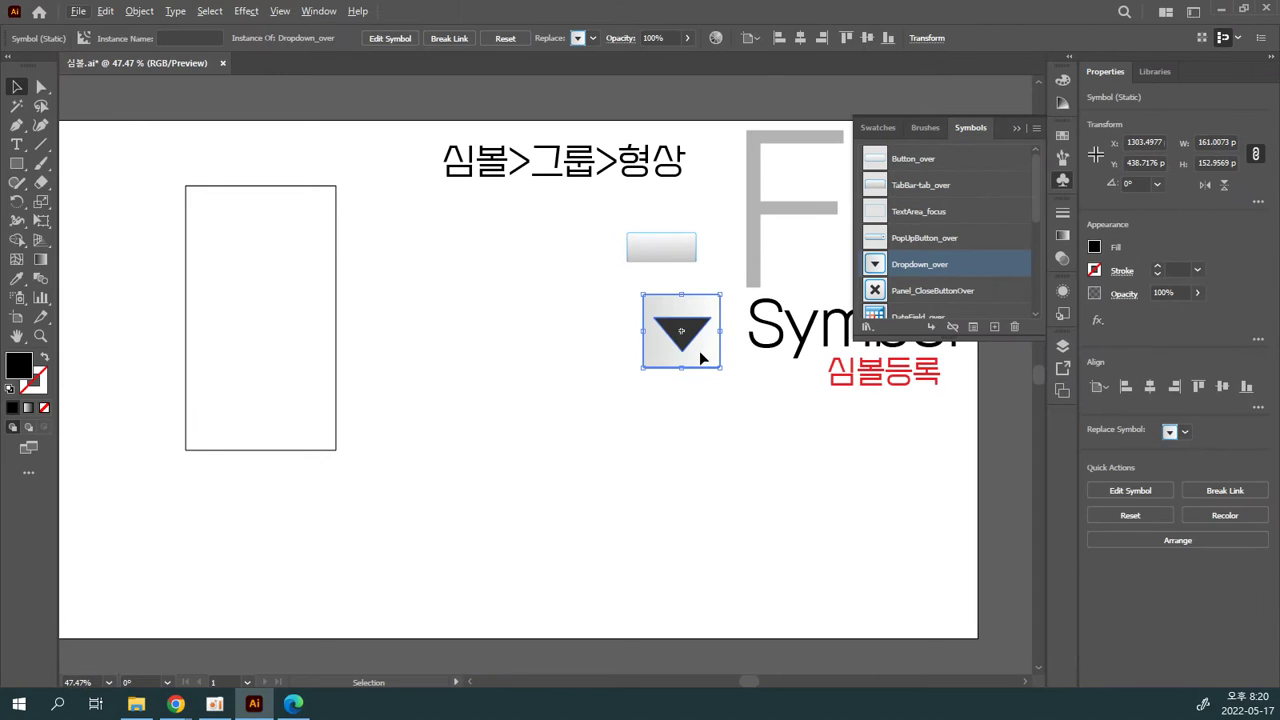
# Step: Duplicate the Dropdown_over instance up and to the left and rotate the copy to 270°
pyautogui.moveTo(702, 357); pyautogui.dragTo(565, 306)
pyautogui.moveTo(592, 240); pyautogui.dragTo(594, 337)
pyautogui.click(611, 391)
# Step: Duplicate the TabBar-tab_over instance and enlarge the copy to about 510 by 216 px below the other instances
pyautogui.moveTo(659, 262); pyautogui.dragTo(758, 462)
pyautogui.moveTo(696, 416); pyautogui.dragTo(667, 449)
pyautogui.moveTo(1033, 202); pyautogui.dragTo(1038, 268)
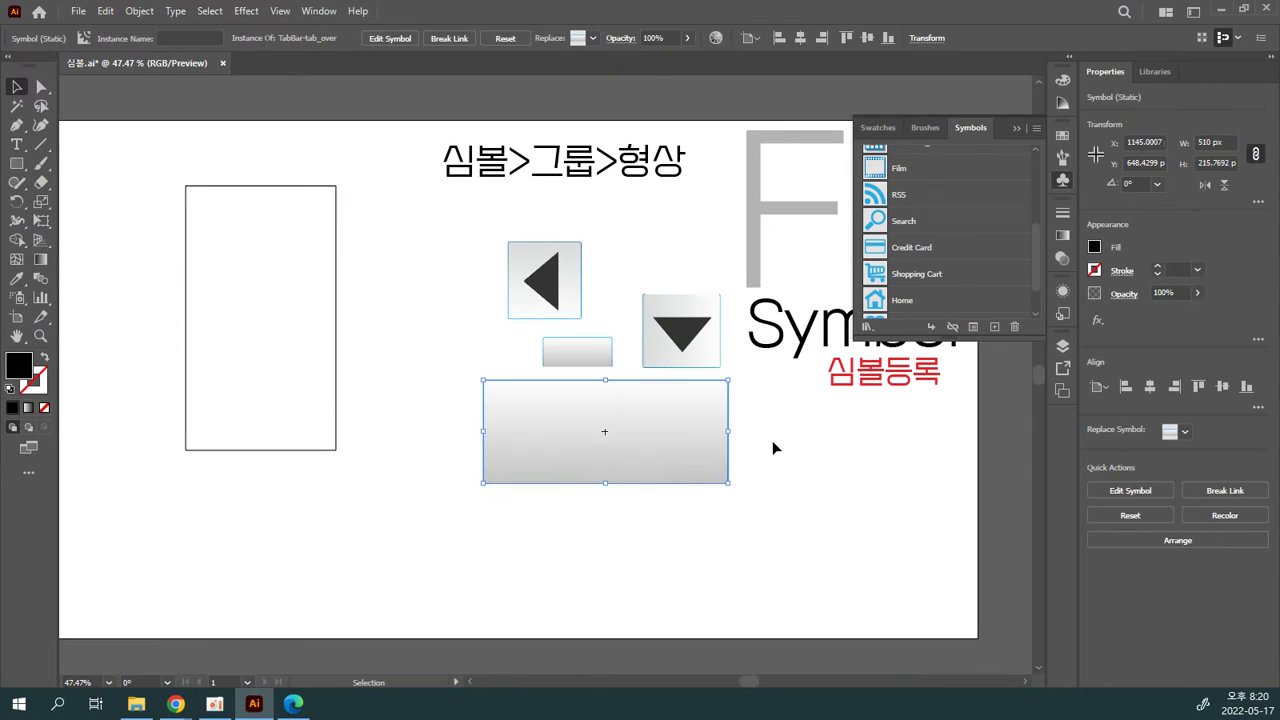
# Step: Check which symbols the large bar and the left-pointing arrow instance are linked to
pyautogui.click(772, 440)
pyautogui.click(725, 432)
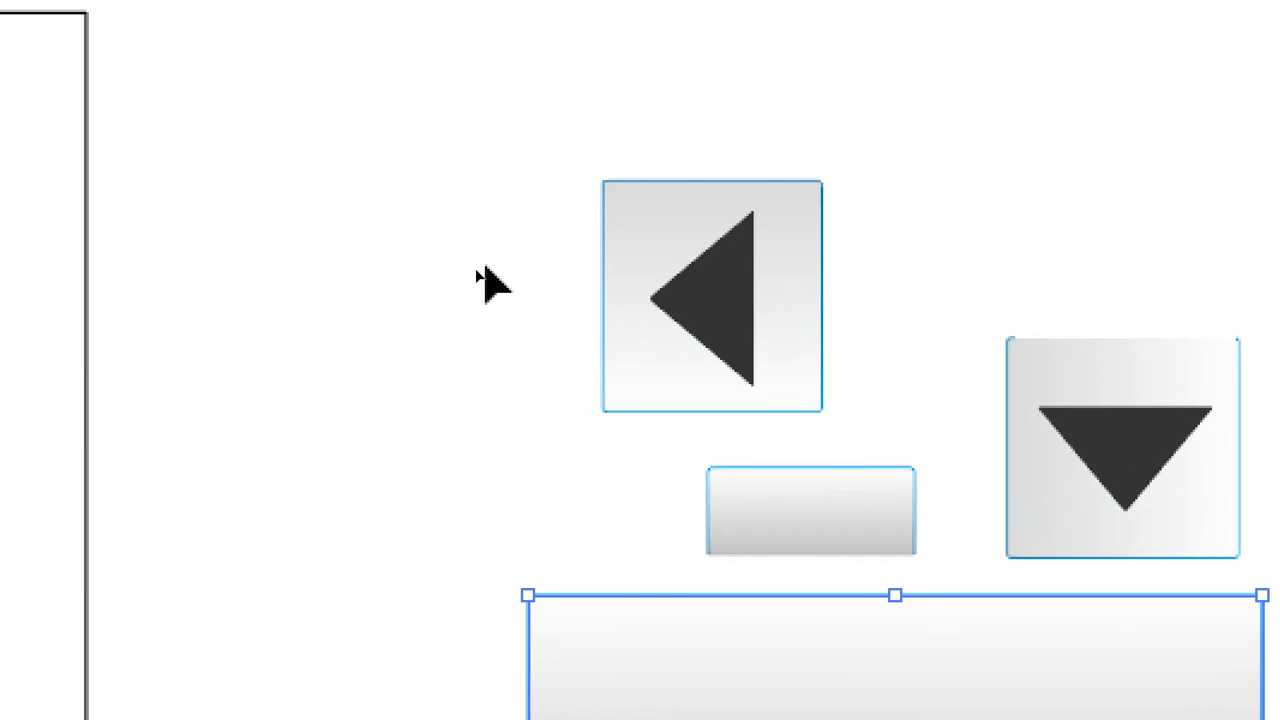
pyautogui.click(521, 271)
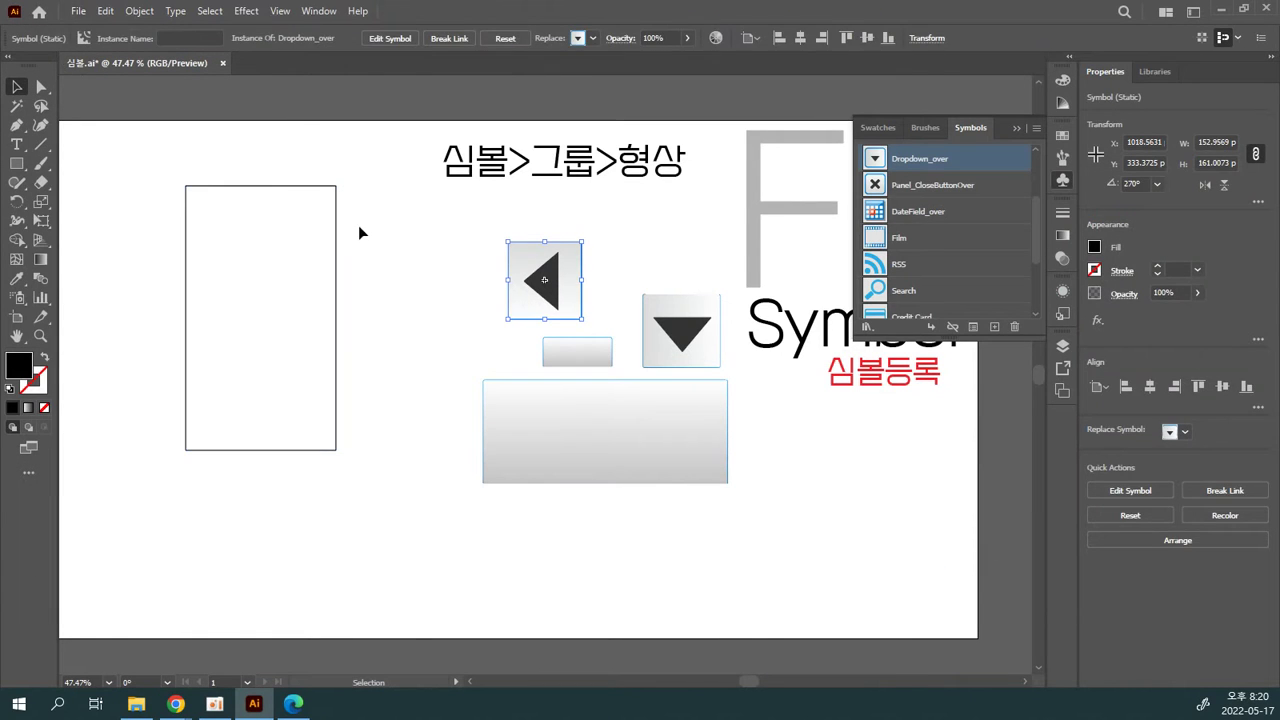
# Step: Move the tall outlined rectangle toward the artboard's upper-left corner, centred at X 342 px, Y 363 px
pyautogui.click(323, 225)
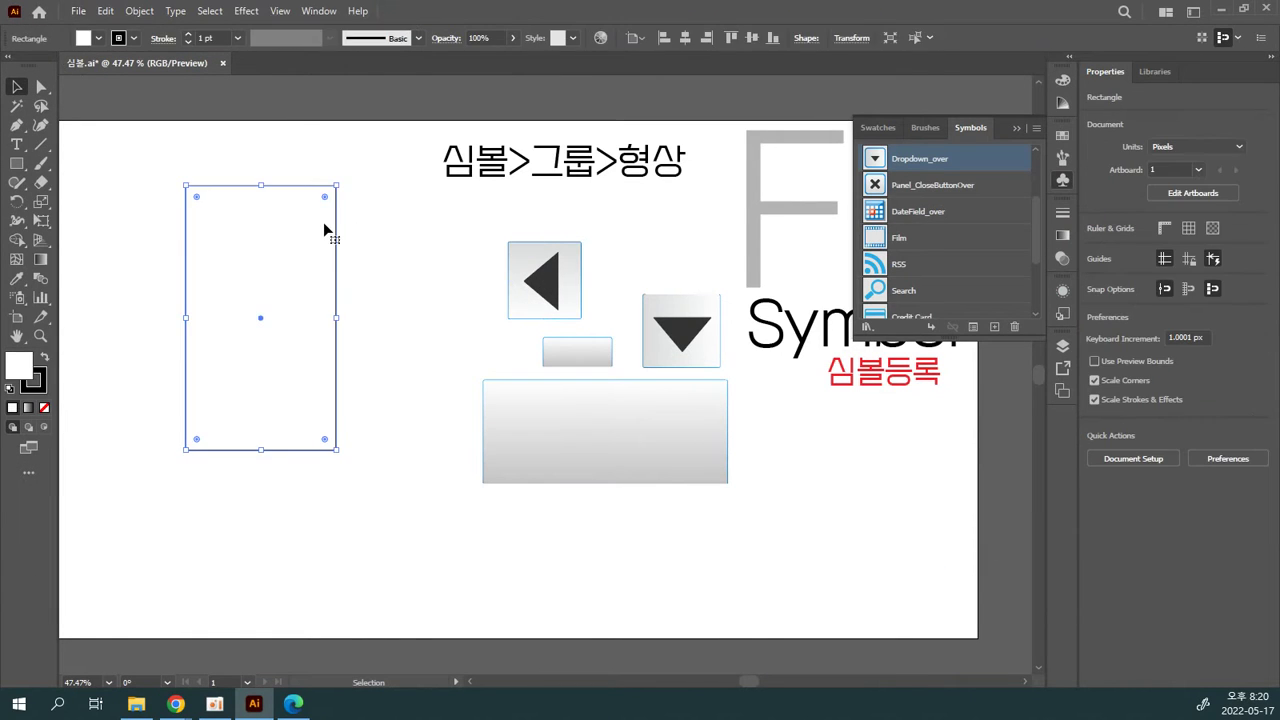
pyautogui.moveTo(323, 229); pyautogui.dragTo(282, 206)
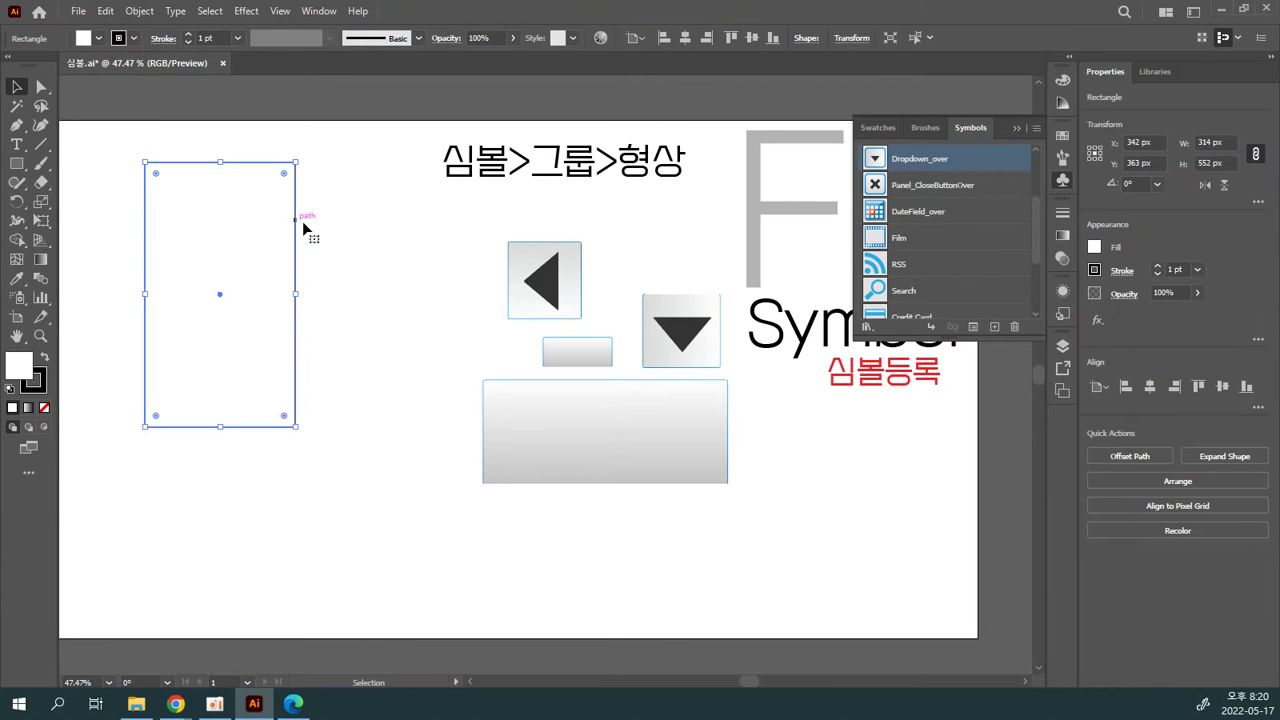
pyautogui.click(994, 657)
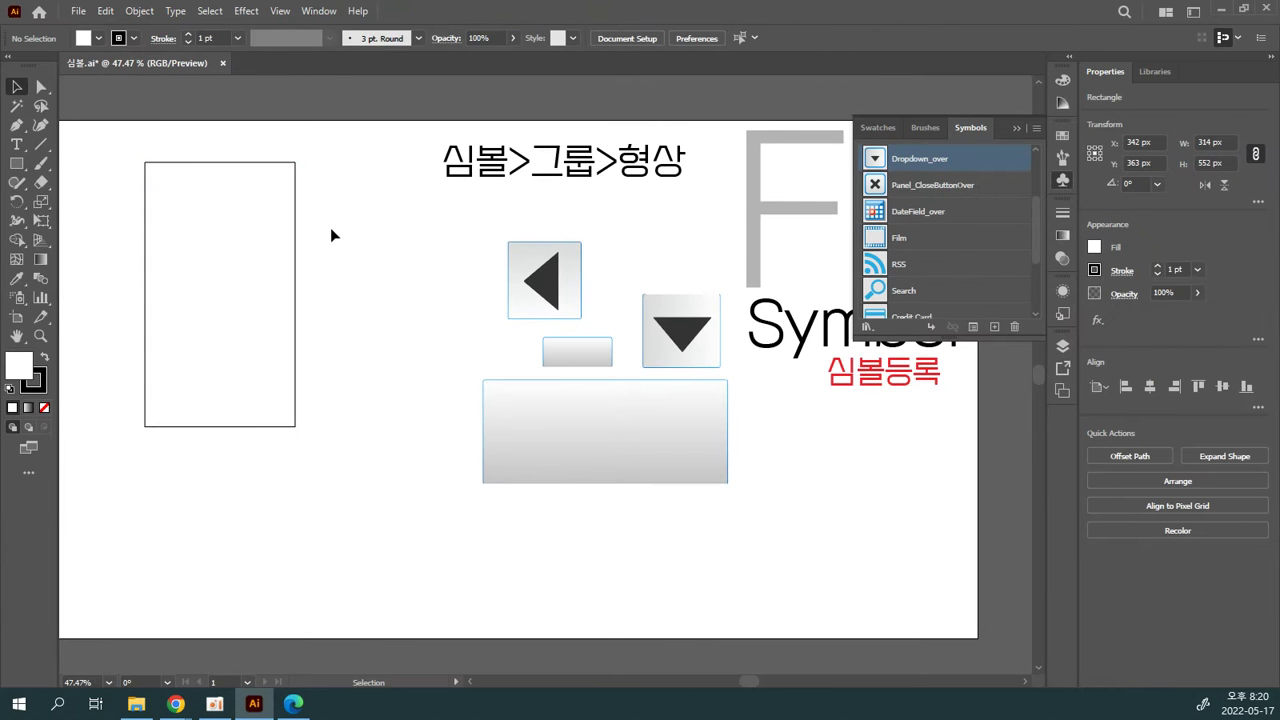
pyautogui.click(274, 229)
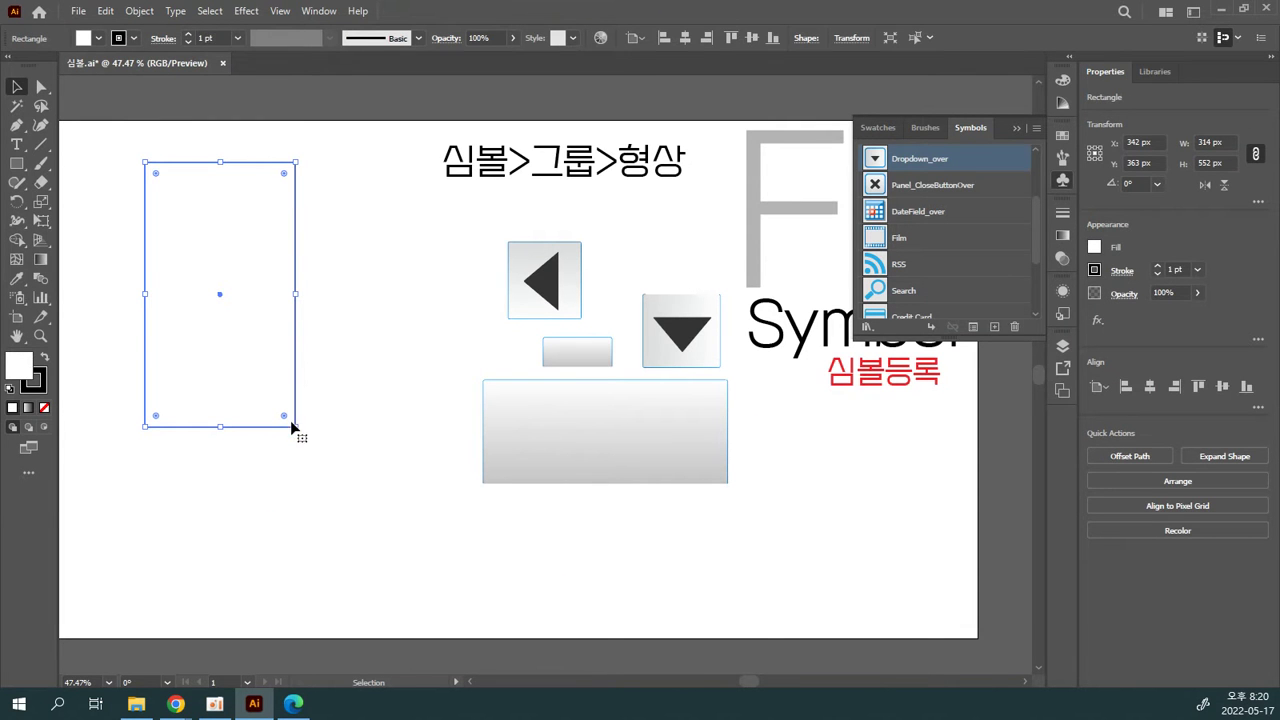
# Step: Scale the tall rectangle down and duplicate it to form a cluster of three overlapping rectangles
pyautogui.moveTo(295, 427)
pyautogui.mouseDown()
pyautogui.moveTo(195, 283)
pyautogui.moveTo(223, 289)
pyautogui.moveTo(140, 346)
pyautogui.moveTo(134, 296)
pyautogui.moveTo(140, 317)
pyautogui.mouseUp()
pyautogui.click(223, 277)
pyautogui.click(262, 355)
pyautogui.moveTo(258, 340); pyautogui.dragTo(52, 150)
pyautogui.click(310, 340)
# Step: Group the three overlapping rectangles and move the group slightly to the right on the artboard
pyautogui.moveTo(345, 371); pyautogui.dragTo(111, 169)
pyautogui.press('v')
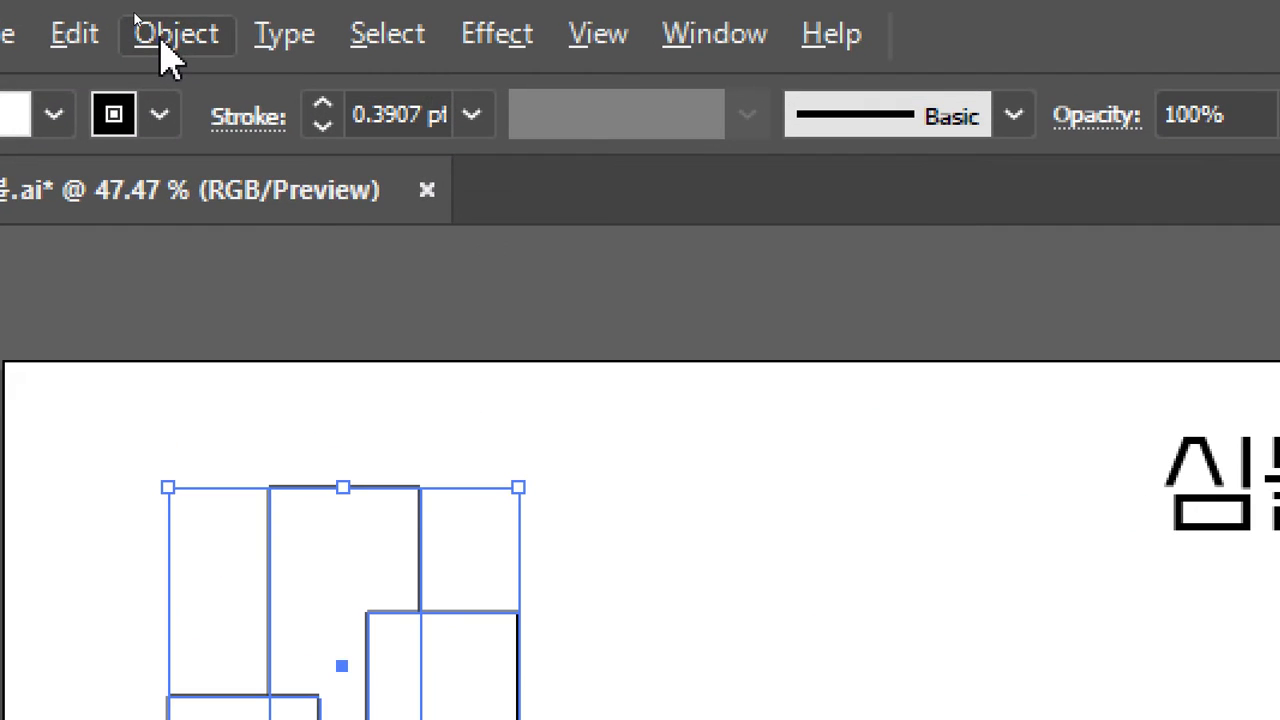
pyautogui.click(138, 12)
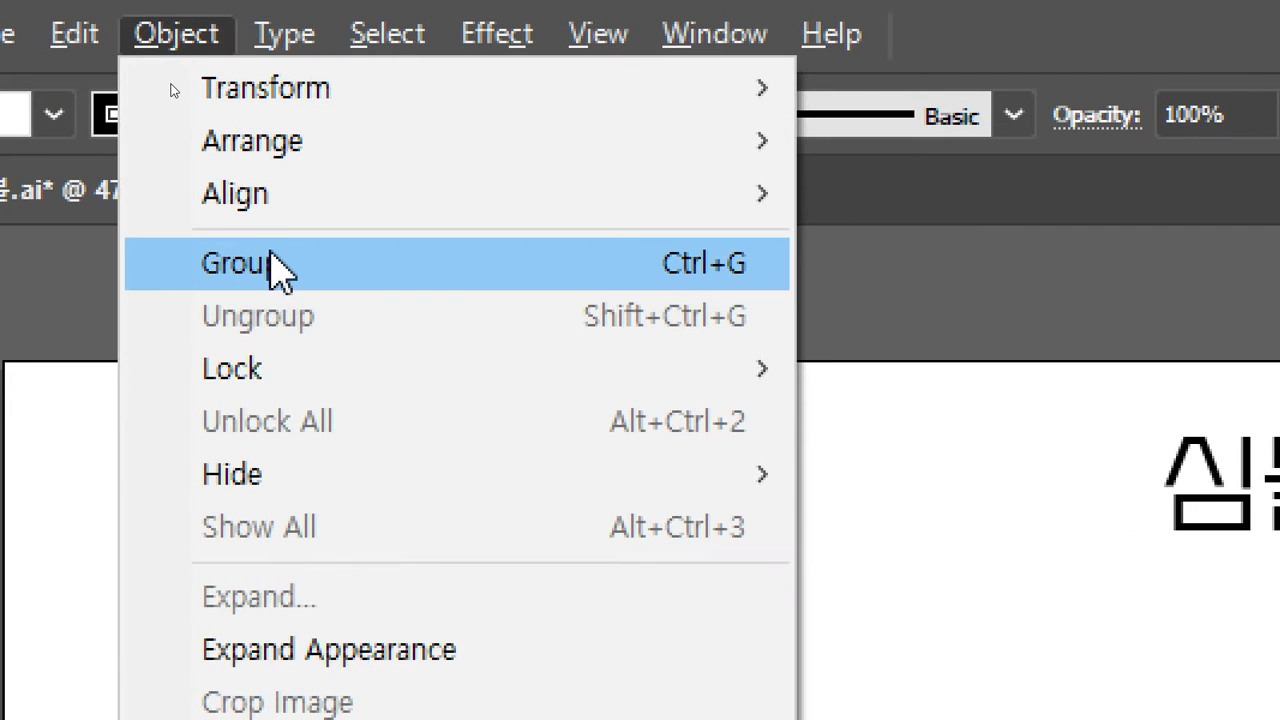
pyautogui.click(497, 278)
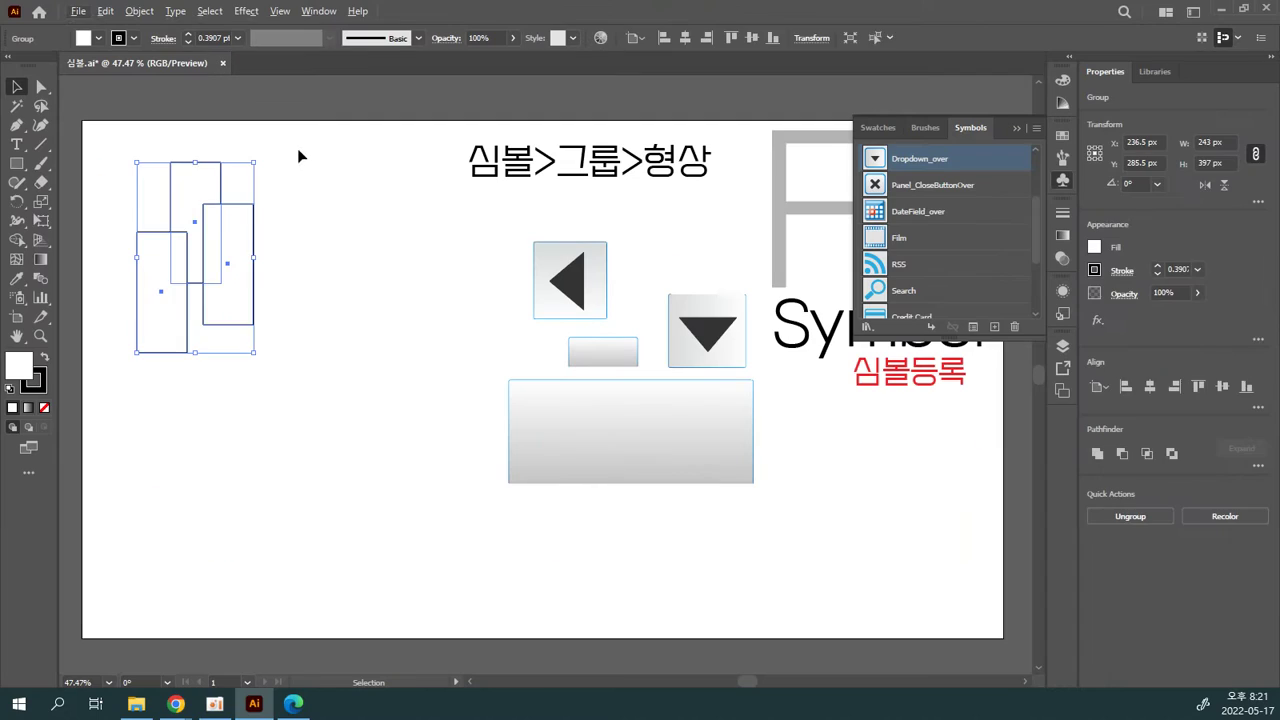
pyautogui.click(289, 199)
pyautogui.moveTo(247, 233); pyautogui.dragTo(323, 229)
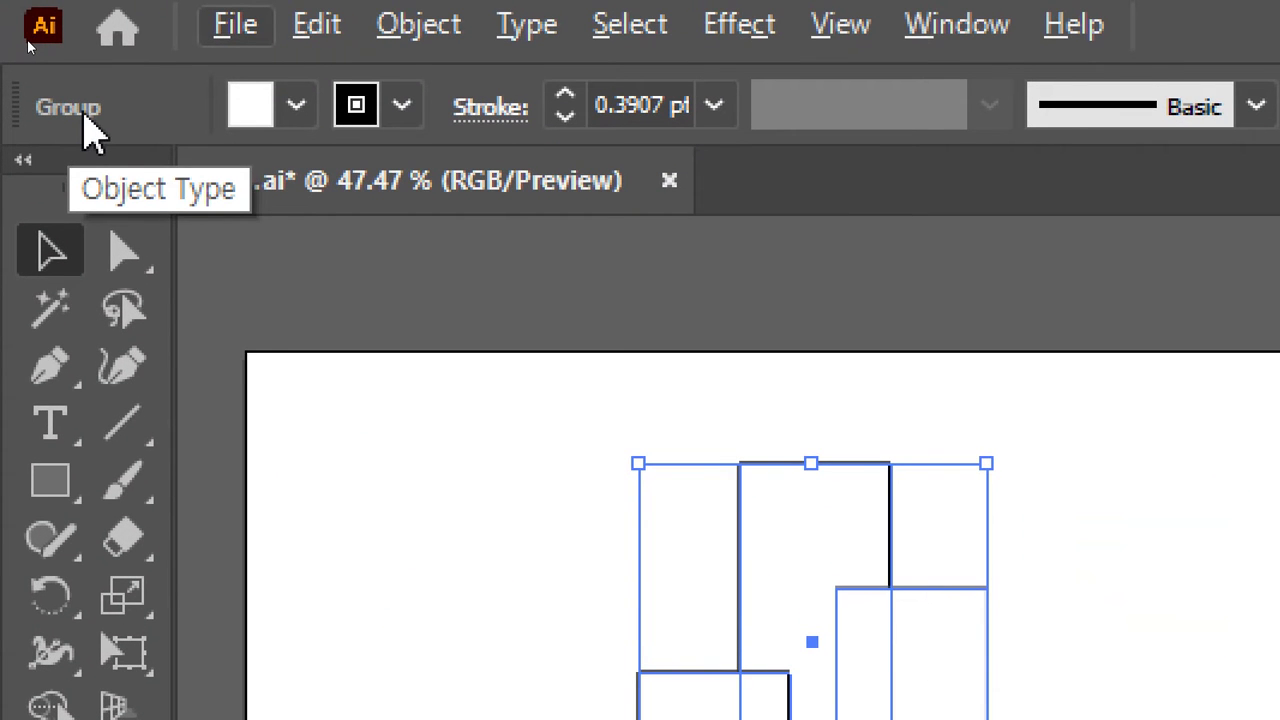
# Step: Inside the isolated group, tilt the left rectangle counterclockwise and the right rectangle clockwise, and exit isolation
pyautogui.doubleClick(768, 508)
pyautogui.click(770, 492)
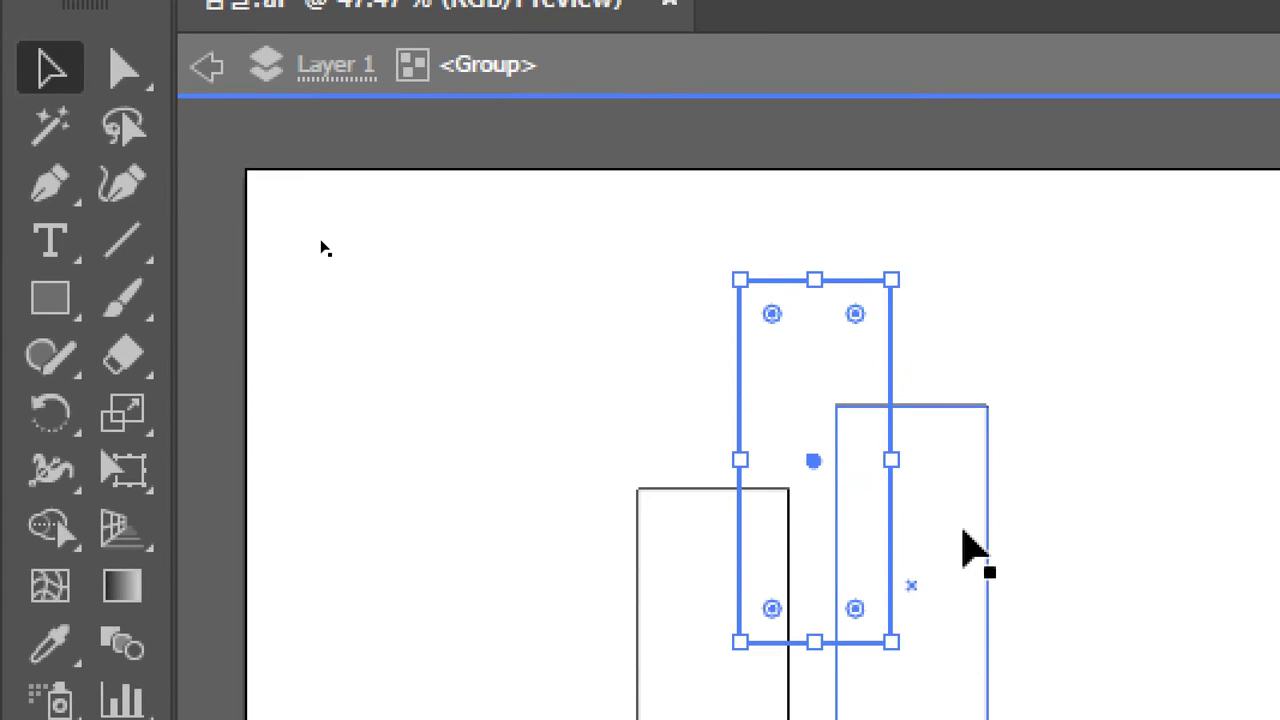
pyautogui.click(960, 708)
pyautogui.click(740, 566)
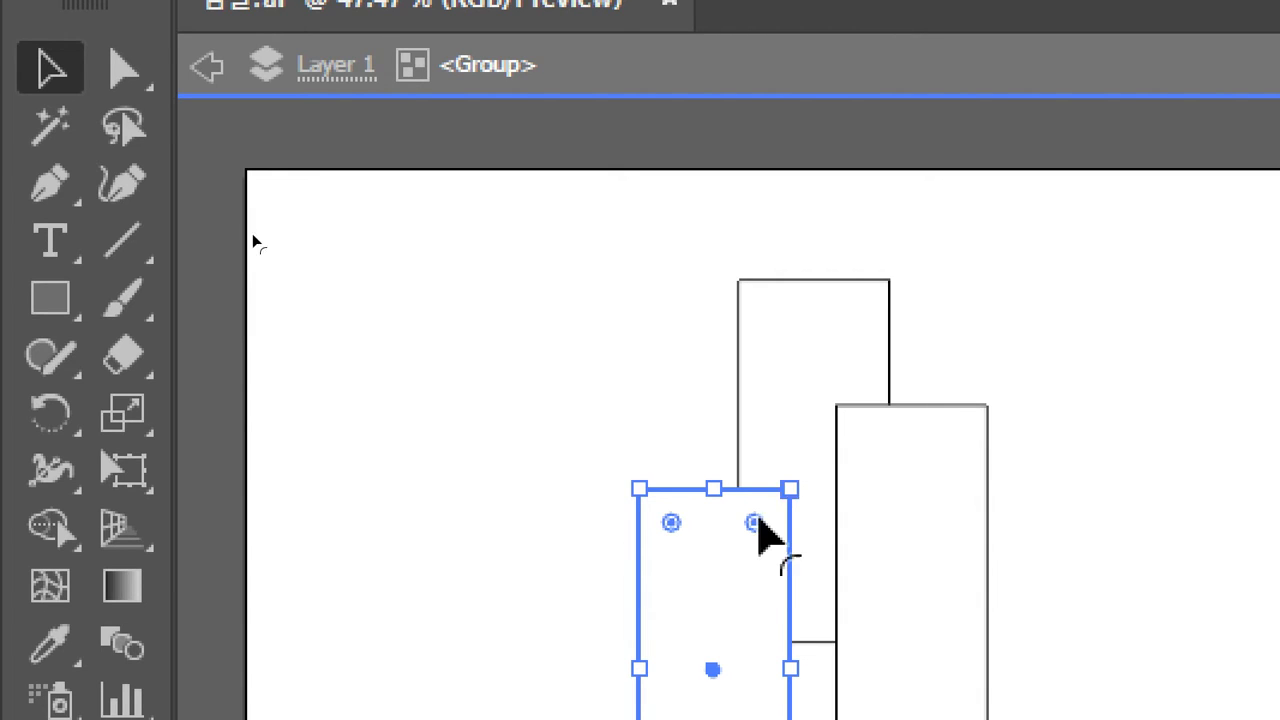
pyautogui.moveTo(808, 477); pyautogui.dragTo(740, 471)
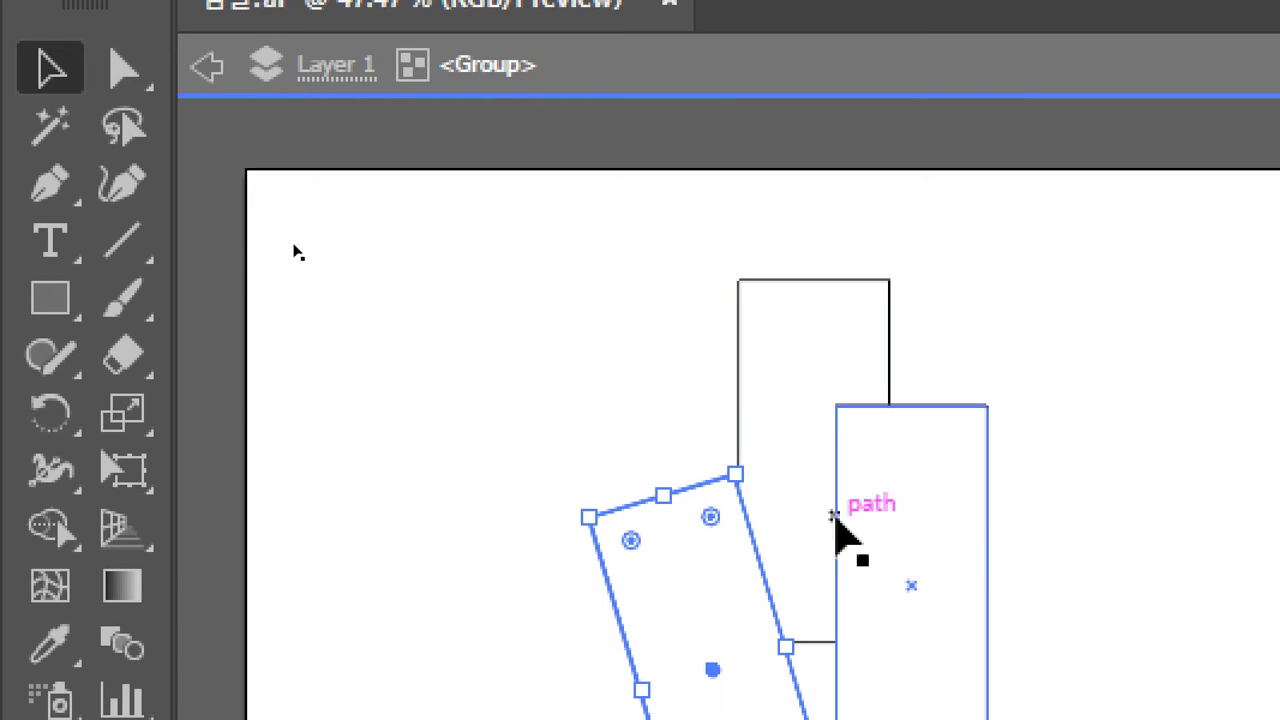
pyautogui.click(963, 560)
pyautogui.moveTo(1006, 409); pyautogui.dragTo(1020, 523)
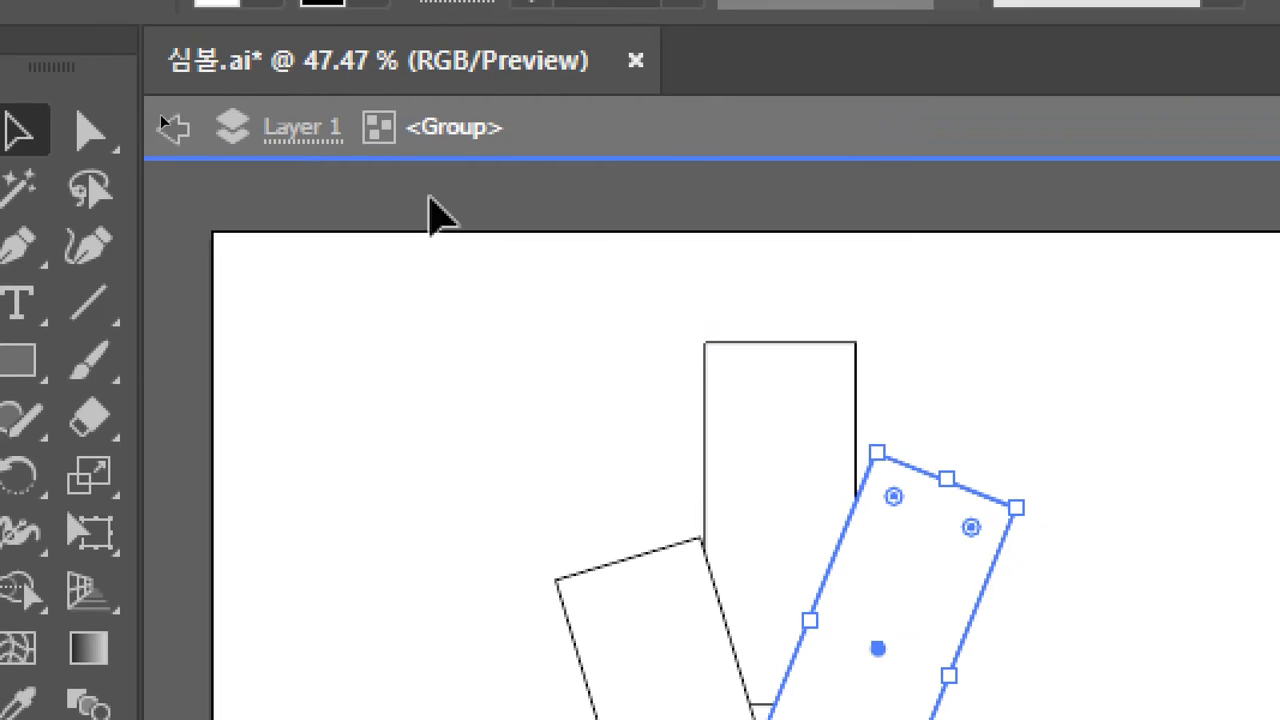
pyautogui.doubleClick(389, 354)
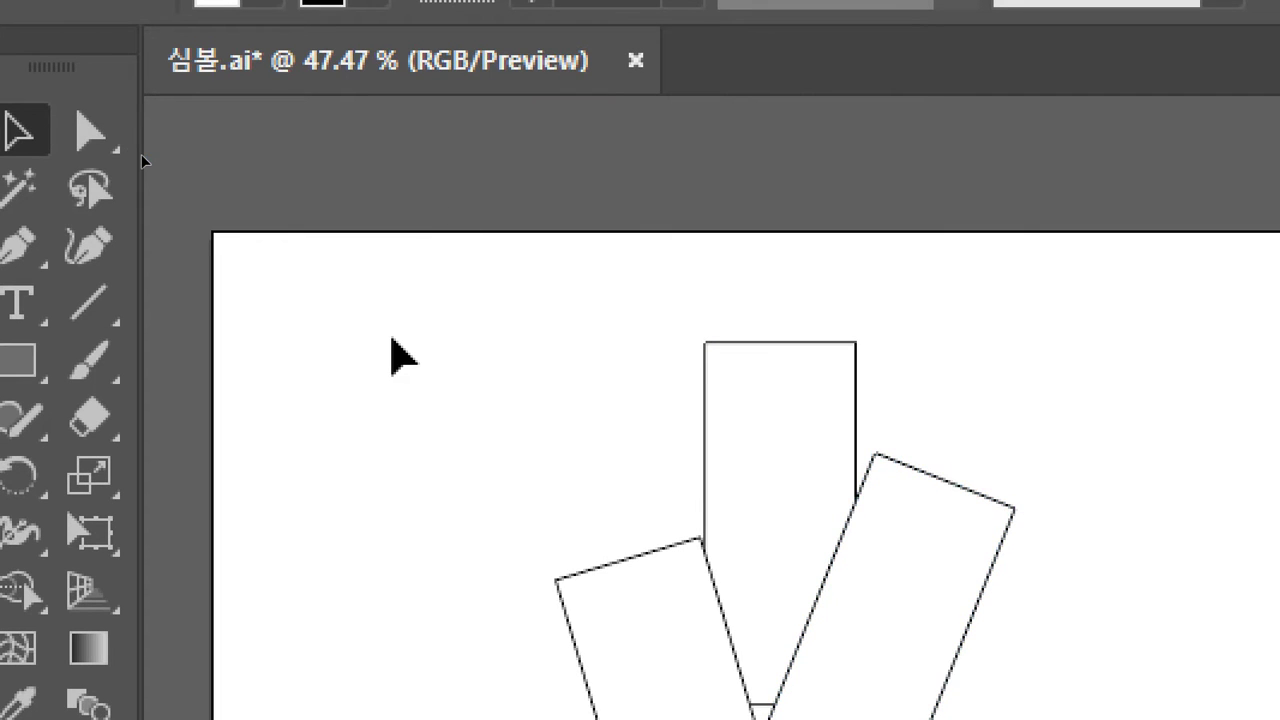
# Step: Shift the group slightly, enter isolation mode down to its middle rectangle, and return to the full artwork
pyautogui.click(766, 447)
pyautogui.moveTo(789, 463); pyautogui.dragTo(748, 409)
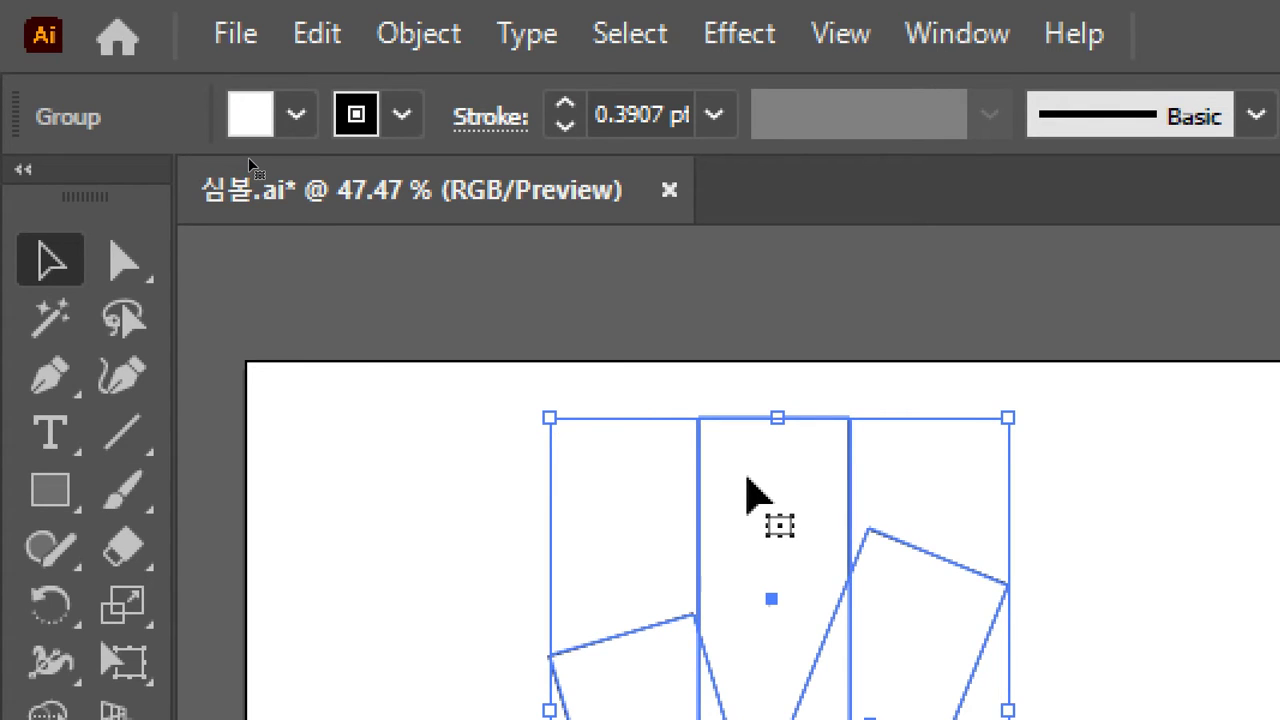
pyautogui.doubleClick(748, 494)
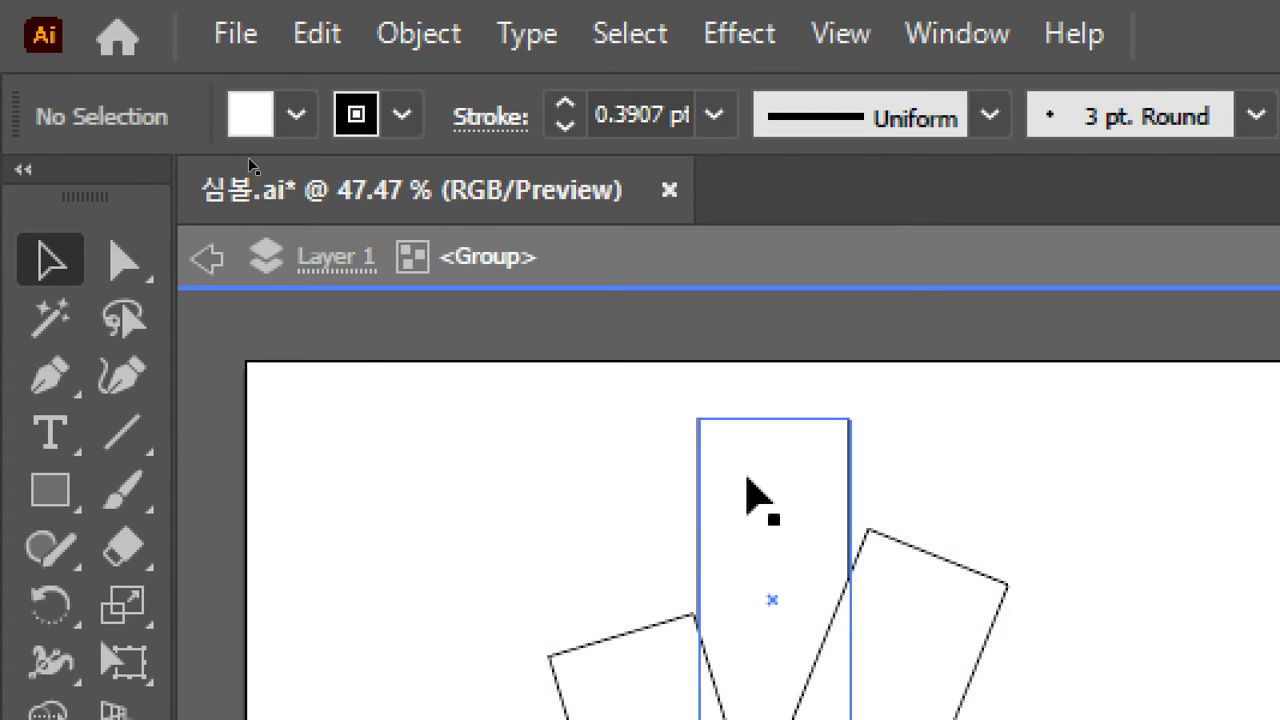
pyautogui.click(748, 480)
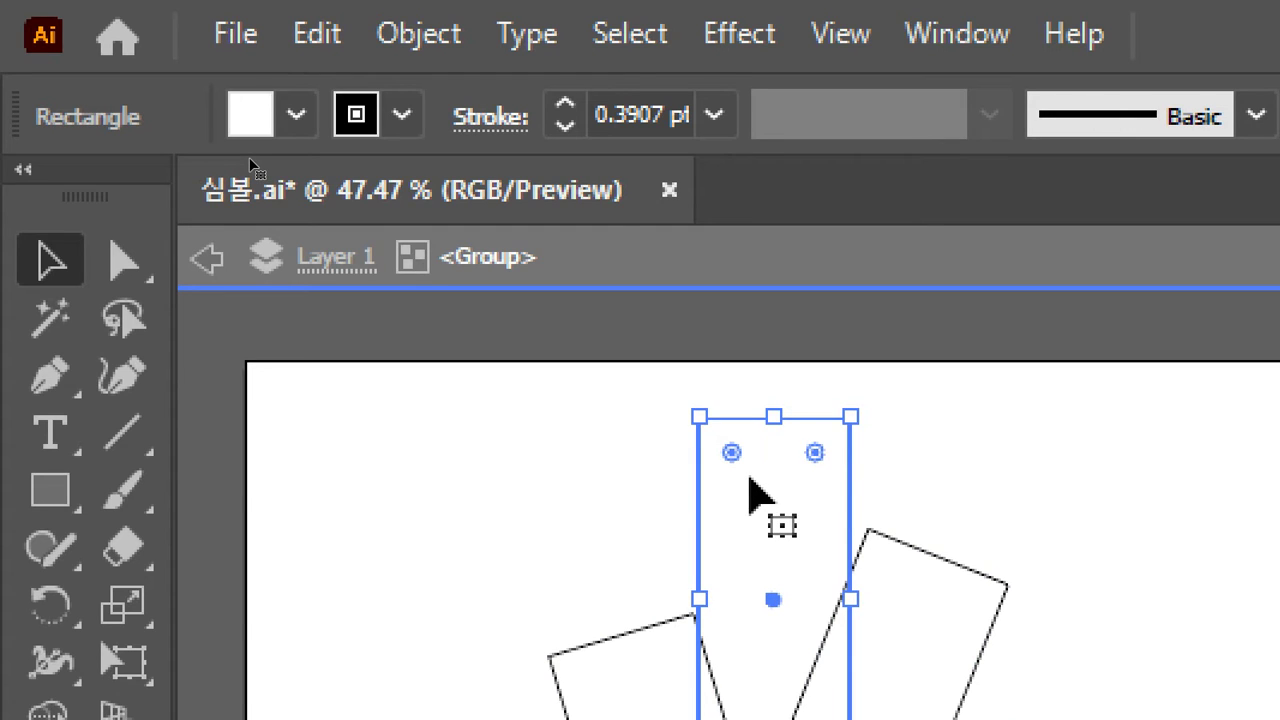
pyautogui.doubleClick(749, 478)
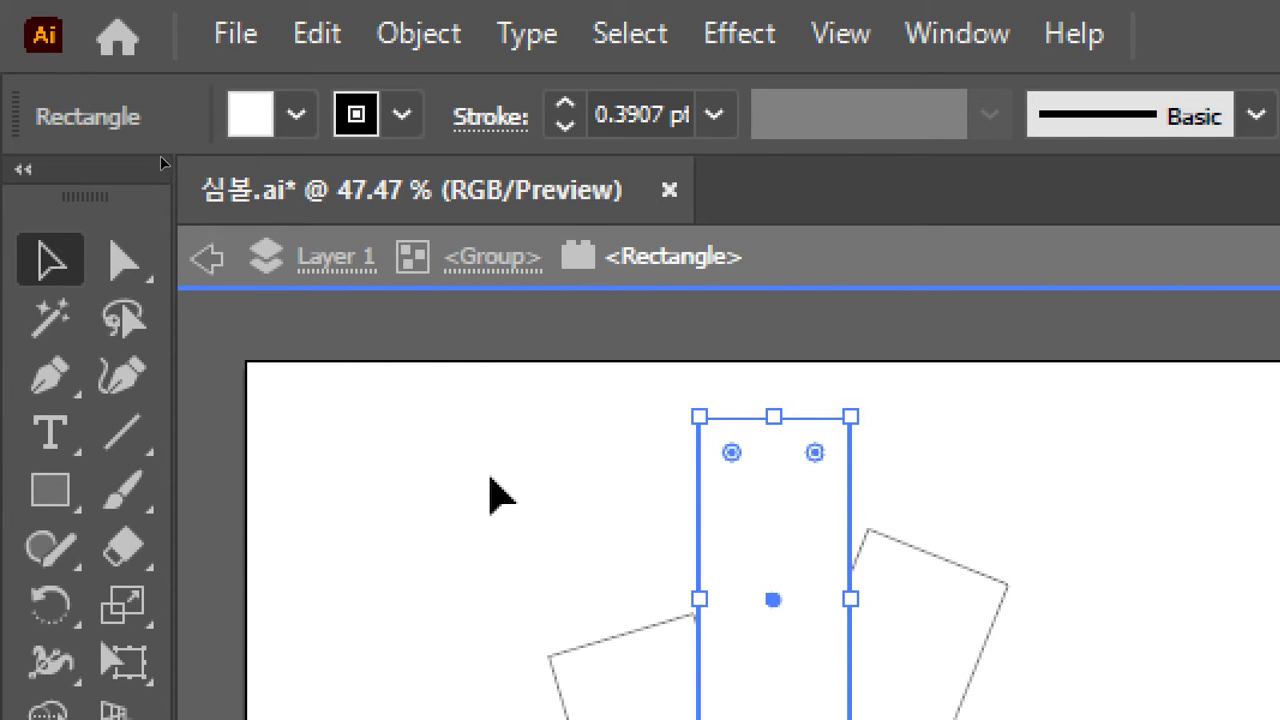
pyautogui.click(507, 468)
pyautogui.click(507, 468)
# Step: Move the rectangle group and duplicate it until four copies fill the left part of the artboard
pyautogui.moveTo(720, 566); pyautogui.dragTo(727, 512)
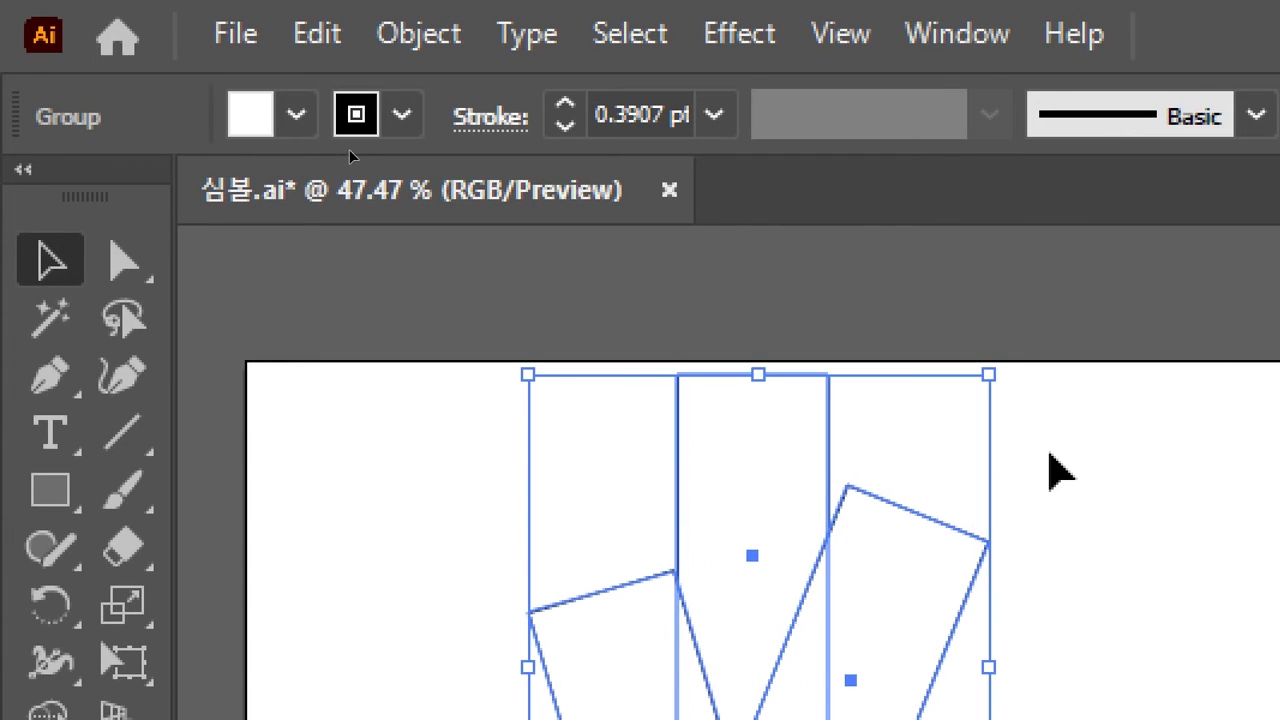
pyautogui.click(1045, 466)
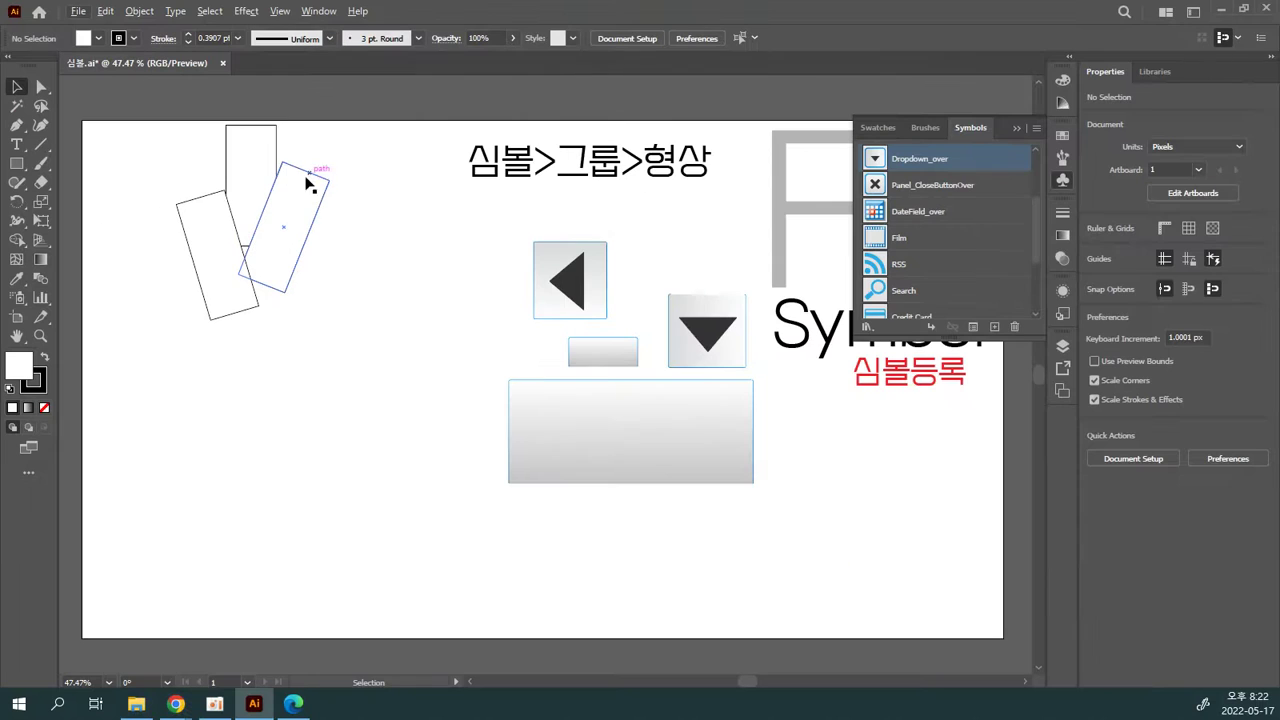
pyautogui.moveTo(277, 200); pyautogui.dragTo(189, 510)
pyautogui.moveTo(372, 467); pyautogui.dragTo(399, 293)
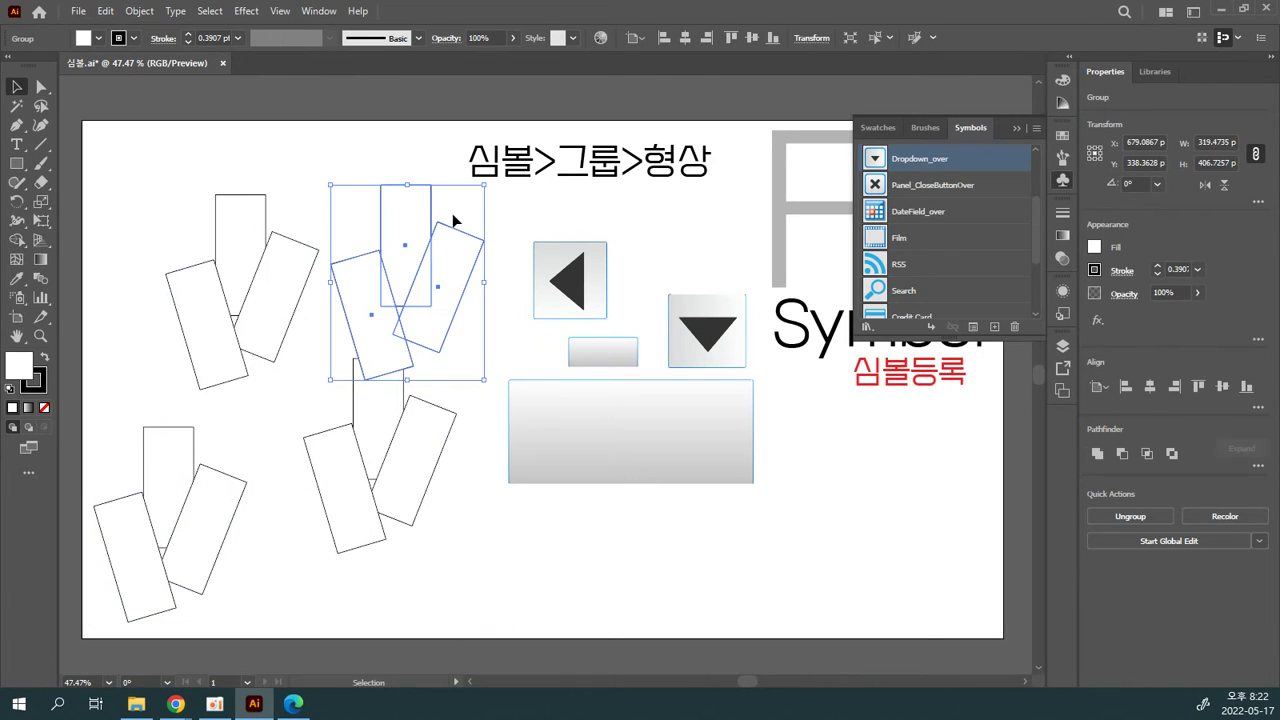
# Step: Scale the upper-right group copy down to about half size and shift the lower-right copy to the left
pyautogui.moveTo(481, 190); pyautogui.dragTo(447, 231)
pyautogui.moveTo(408, 466); pyautogui.dragTo(366, 477)
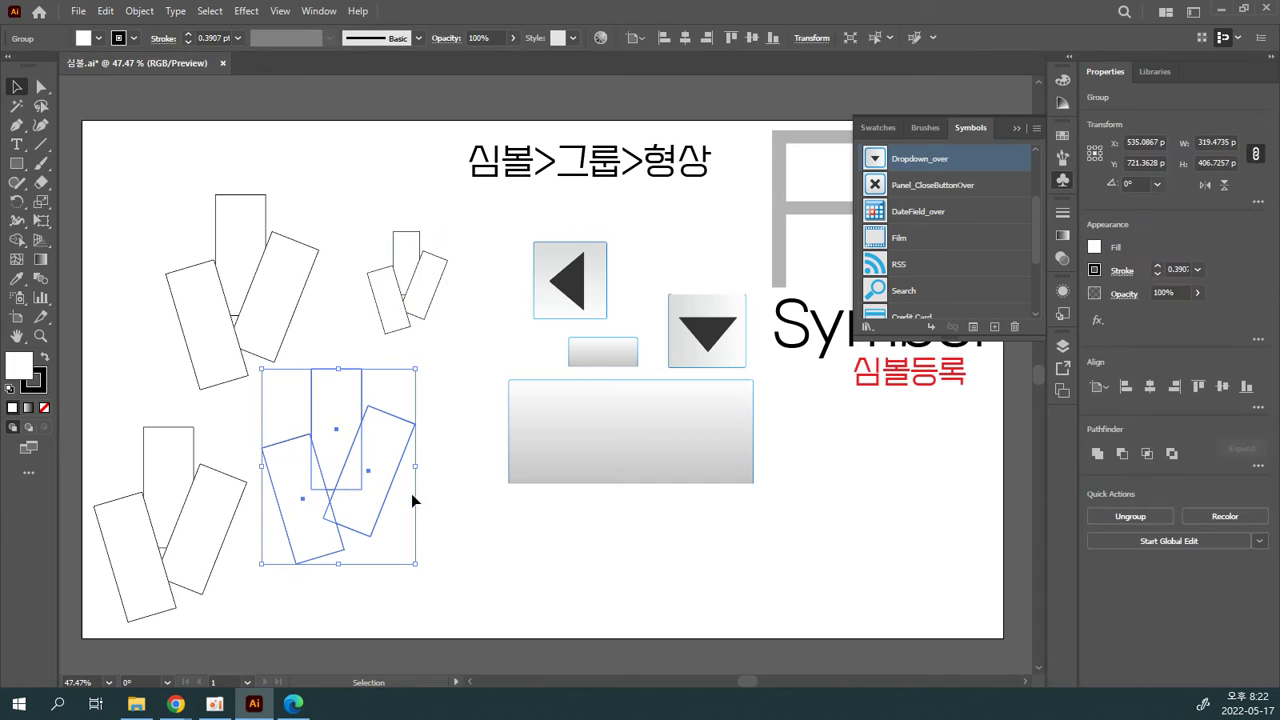
pyautogui.click(584, 572)
# Step: Compare the symbol links of the large bar and the two arrow instances
pyautogui.click(617, 449)
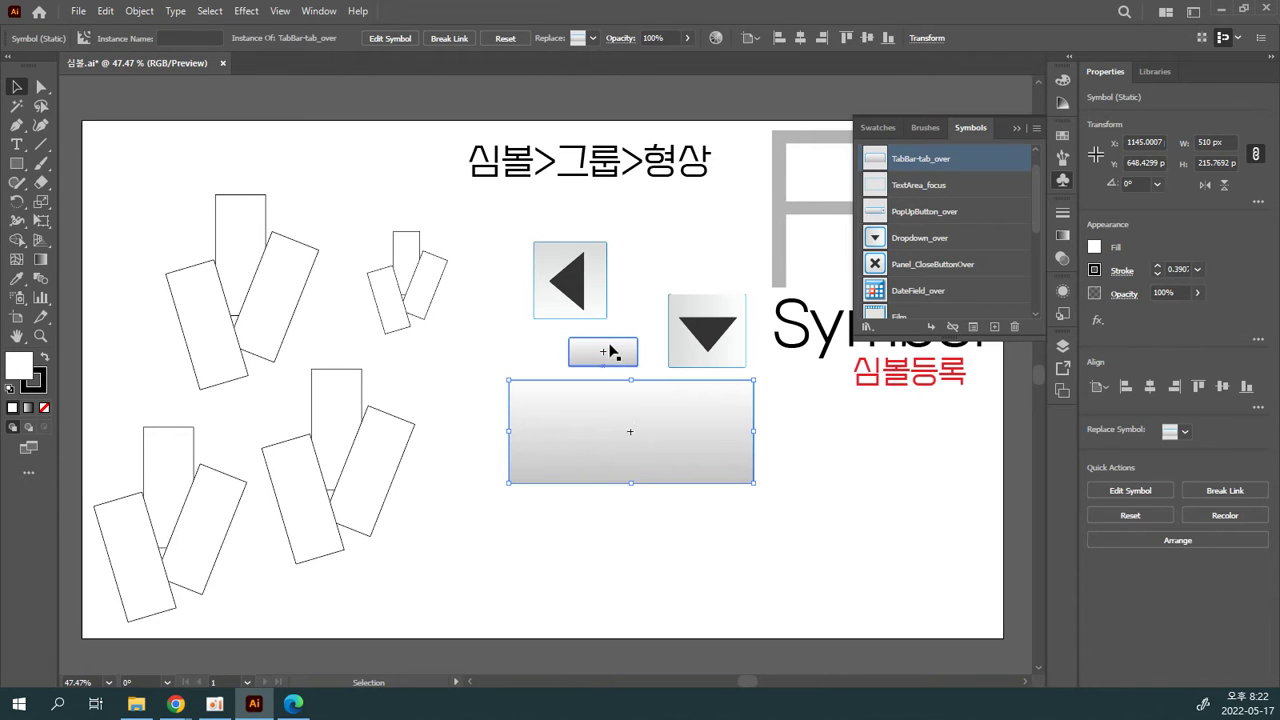
pyautogui.click(594, 294)
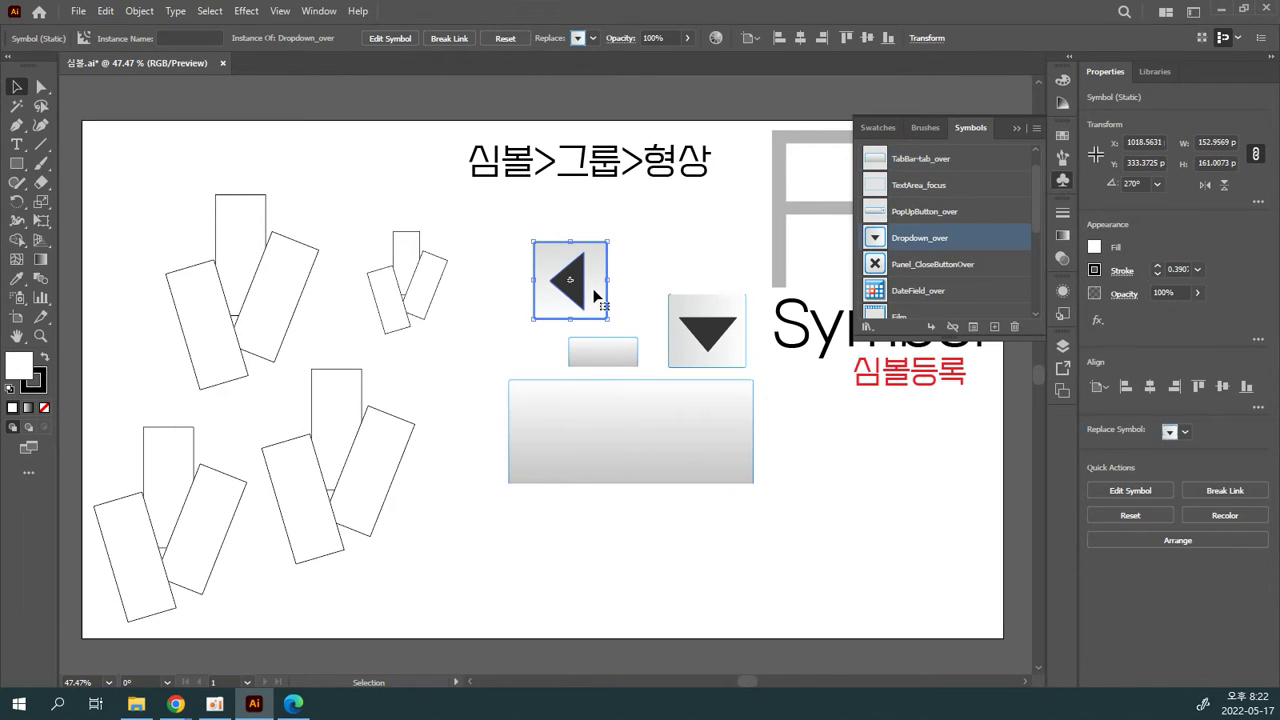
pyautogui.keyDown('shift'); pyautogui.click(705, 330); pyautogui.keyUp('shift')
pyautogui.click(795, 476)
# Step: Duplicate the downward Dropdown_over instance to the lower left, enlarge it to about 249 by 236 px, and rotate it to 328.9°
pyautogui.moveTo(743, 366); pyautogui.dragTo(470, 527)
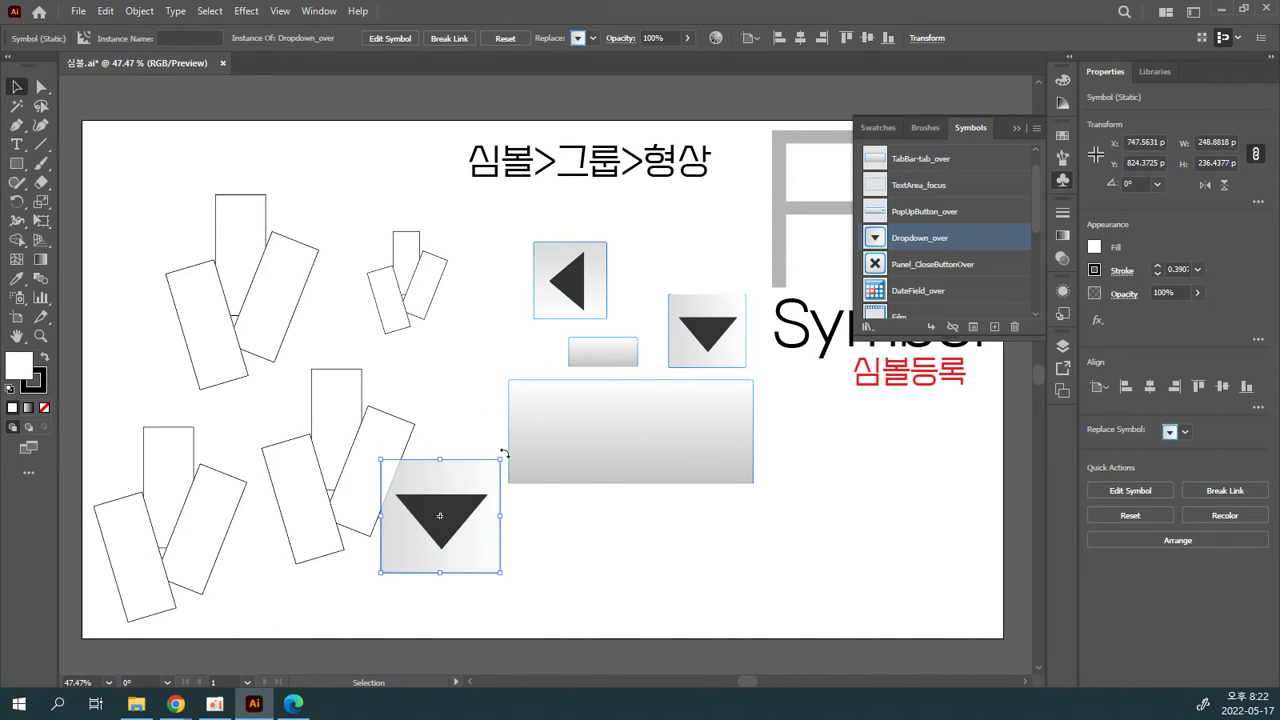
pyautogui.moveTo(505, 453); pyautogui.dragTo(535, 497)
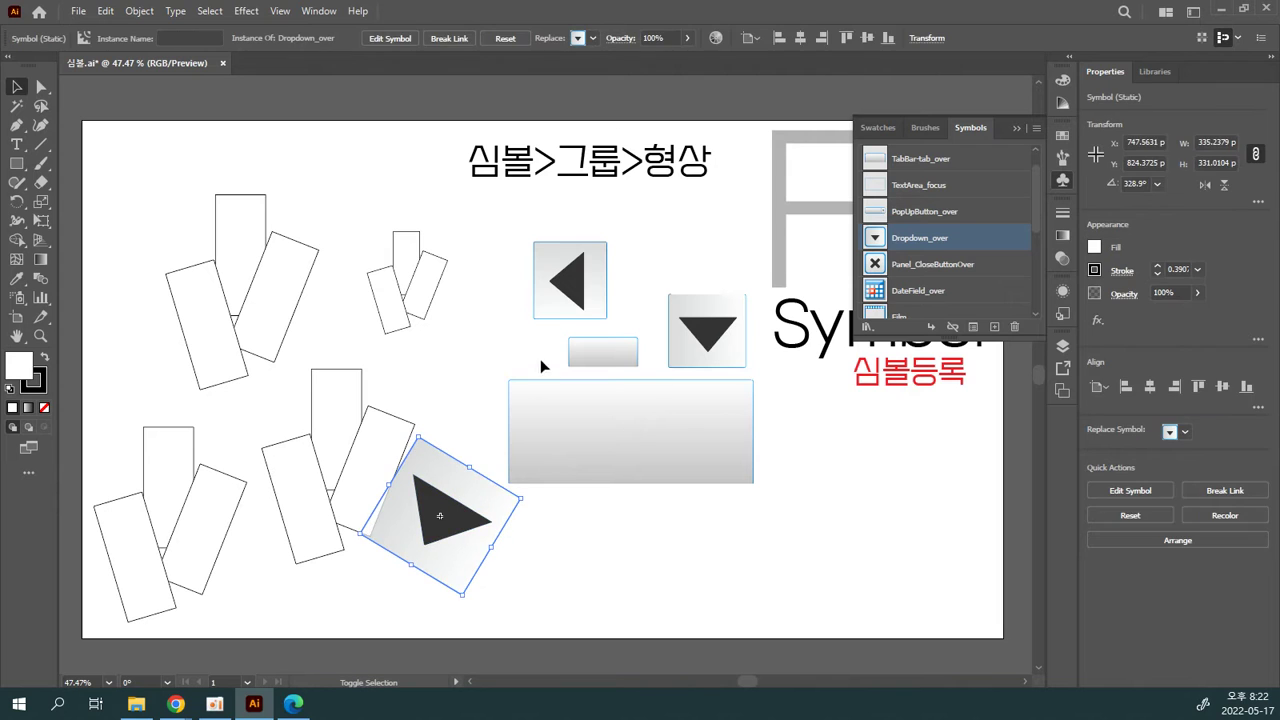
# Step: Select all three Dropdown_over instances and replace them with the DateField_over symbol
pyautogui.keyDown('shift'); pyautogui.click(575, 285); pyautogui.keyUp('shift')
pyautogui.keyDown('shift'); pyautogui.click(686, 310); pyautogui.keyUp('shift')
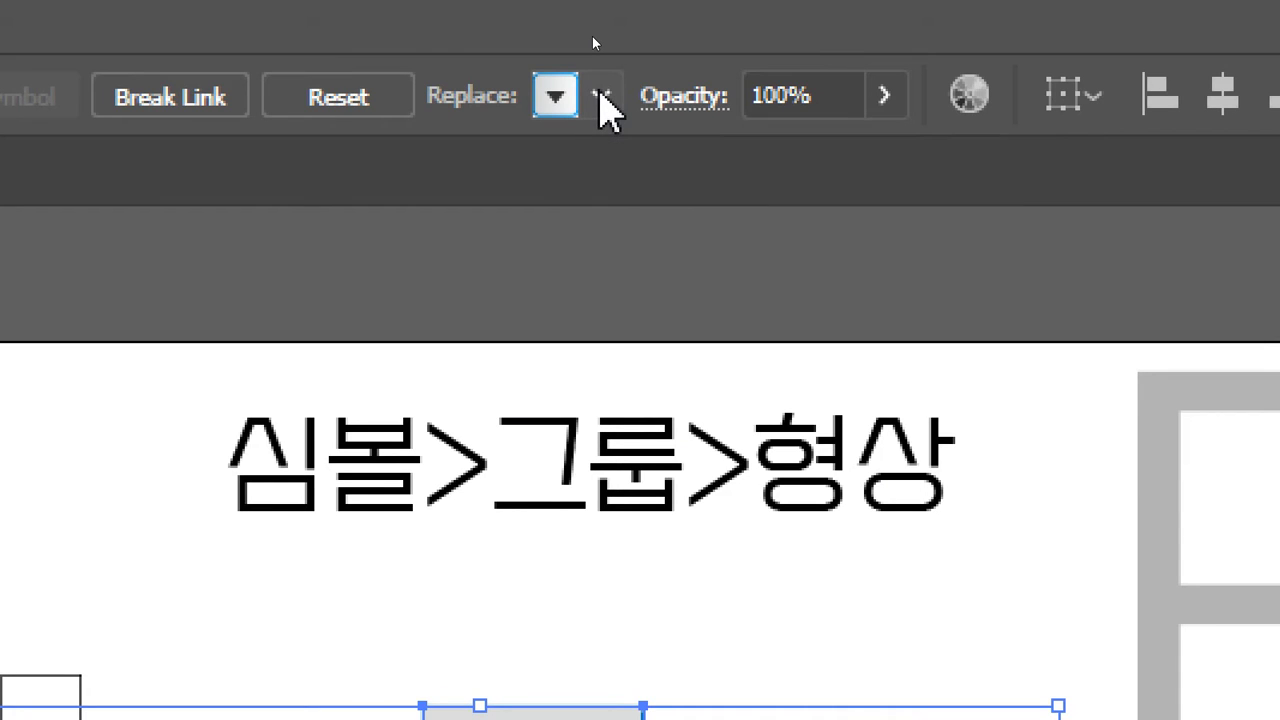
pyautogui.click(601, 92)
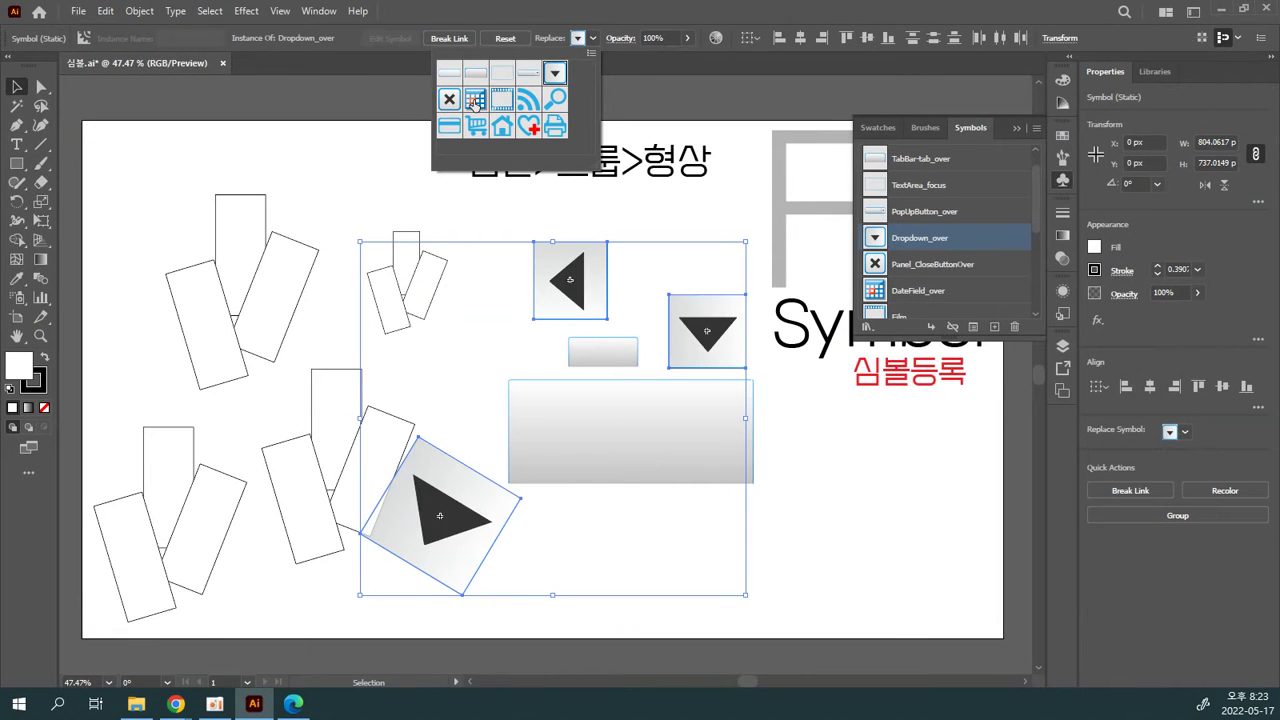
pyautogui.click(474, 101)
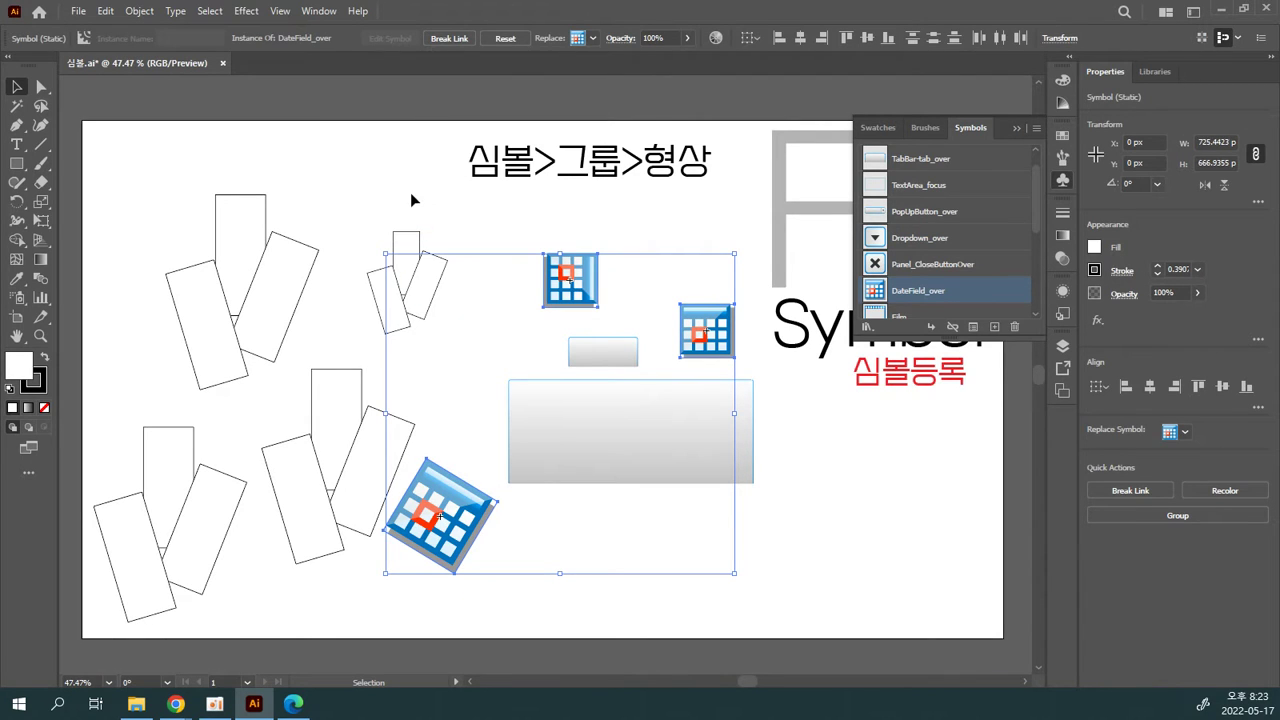
# Step: Inside the small upper-right group, widen the upright rectangle symmetrically to roughly a square and round all its corners
pyautogui.click(414, 226)
pyautogui.click(408, 253)
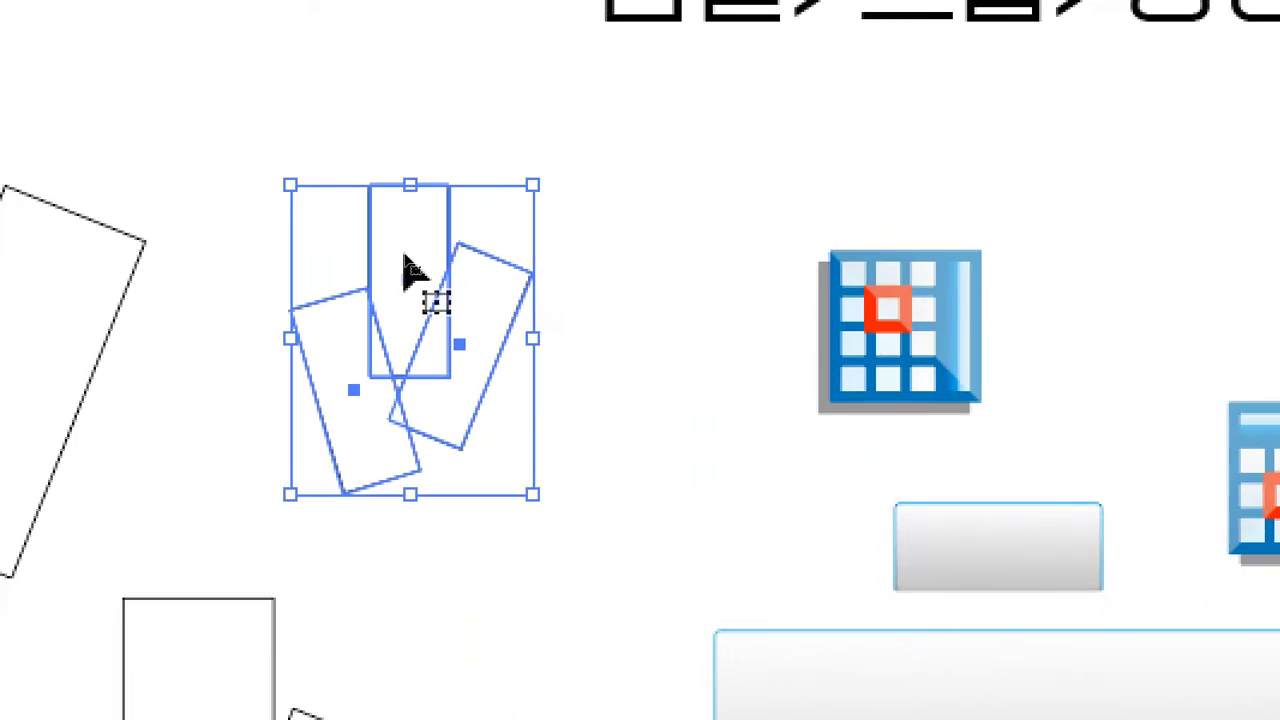
pyautogui.doubleClick(406, 254)
pyautogui.click(406, 255)
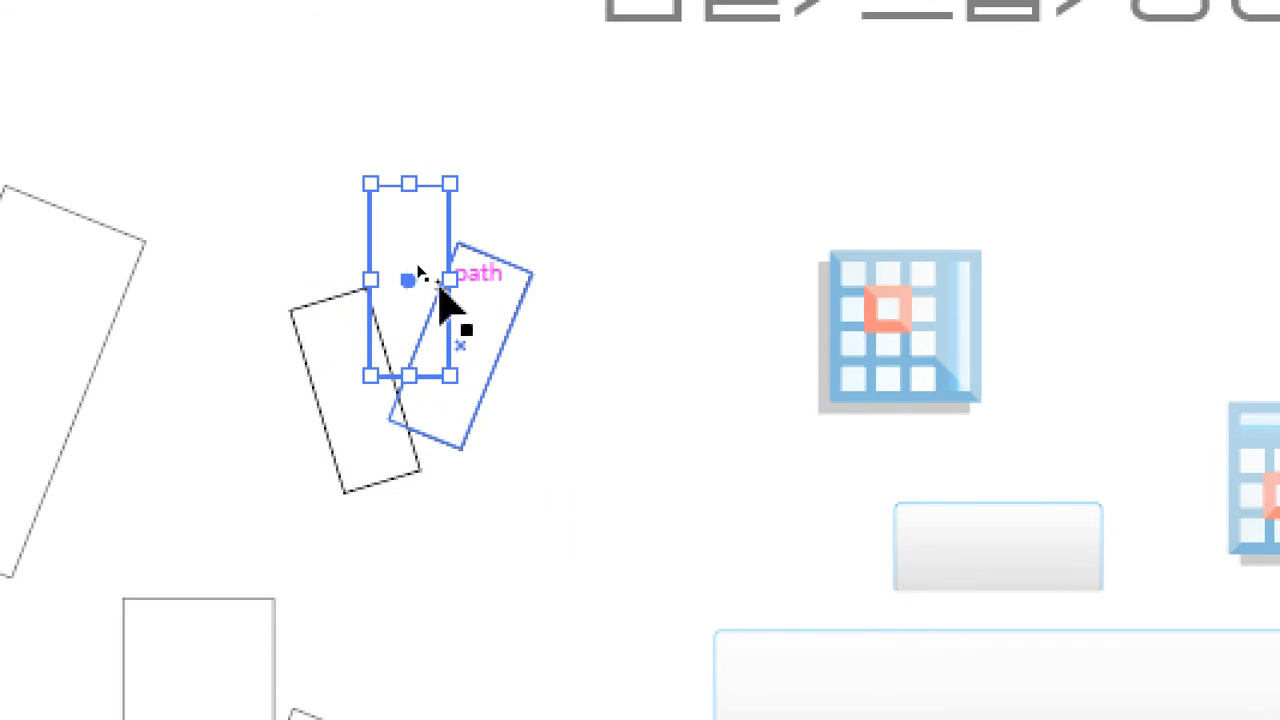
pyautogui.moveTo(449, 280); pyautogui.dragTo(508, 288)
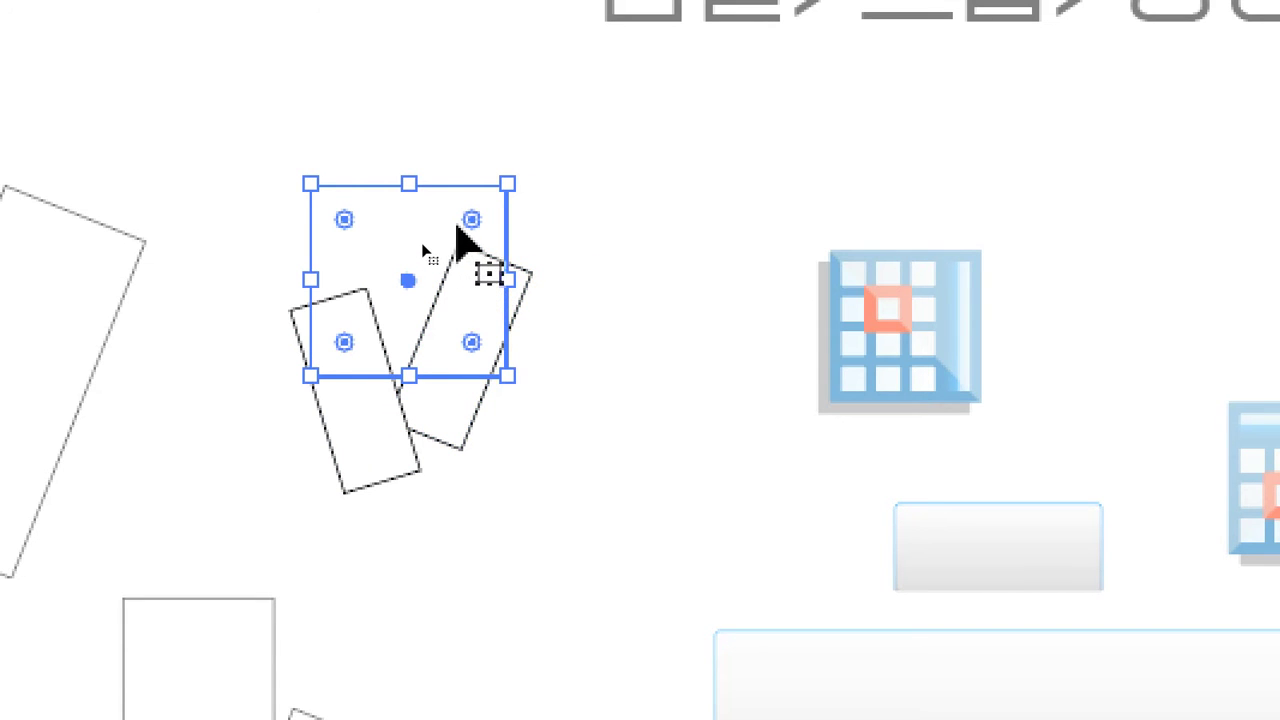
pyautogui.moveTo(470, 221); pyautogui.dragTo(451, 251)
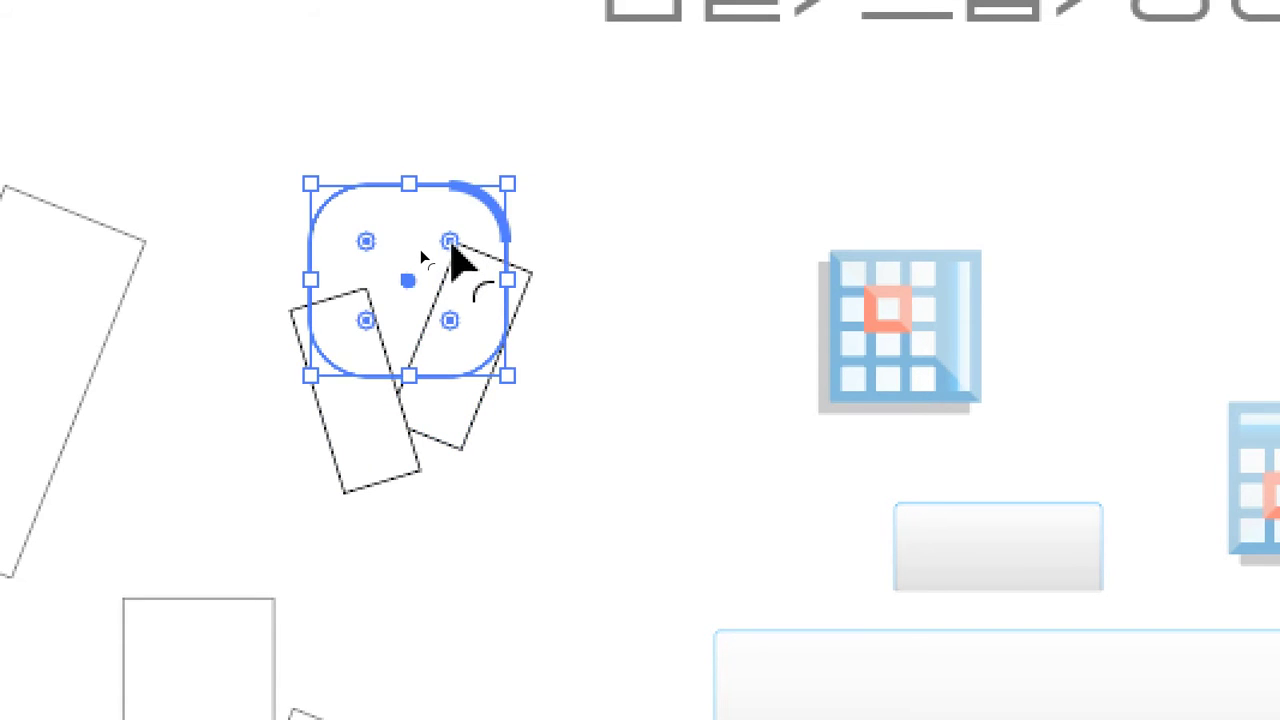
pyautogui.click(563, 186)
# Step: Replace the upper-left rectangle group with an enlarged copy of the small group containing the rounded shape
pyautogui.click(433, 291)
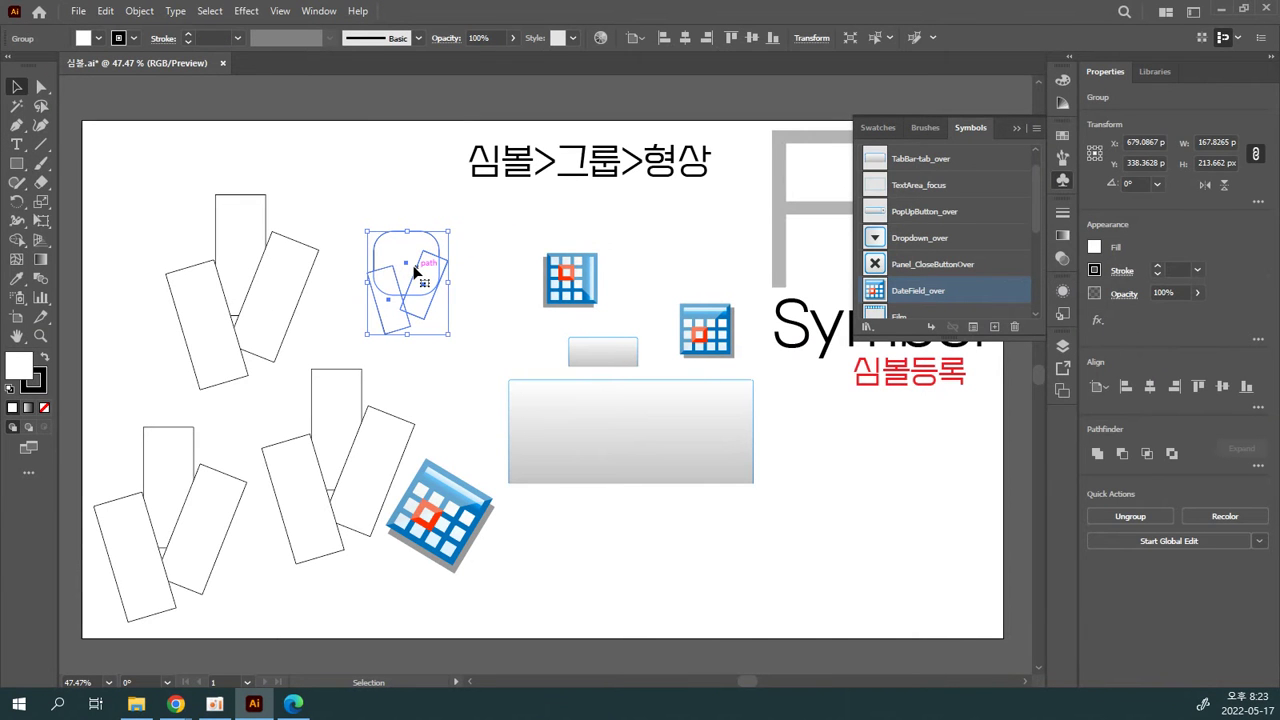
pyautogui.moveTo(289, 289); pyautogui.dragTo(134, 246)
pyautogui.moveTo(377, 286); pyautogui.dragTo(251, 280)
pyautogui.moveTo(277, 214); pyautogui.dragTo(298, 190)
# Step: Delete the lower-middle rectangle group and put an enlarged, clockwise-rotated copy of the rounded group in its place
pyautogui.click(357, 409)
pyautogui.click(360, 420)
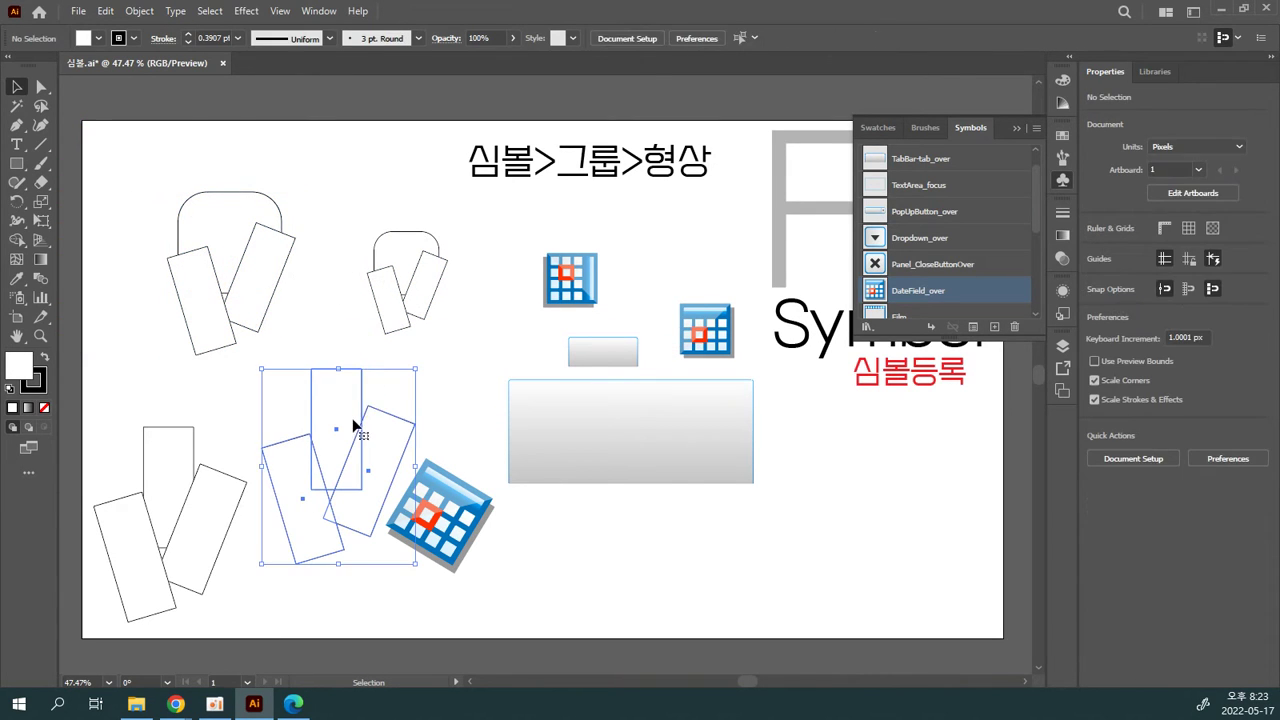
pyautogui.press('Delete')
pyautogui.moveTo(266, 300); pyautogui.dragTo(380, 490)
pyautogui.moveTo(413, 381); pyautogui.dragTo(505, 425)
# Step: Hide the panels and replace the lower-left rectangle group with a copy of the rotated rounded group, turned to a different angle
pyautogui.click(886, 537)
pyautogui.press('Tab')
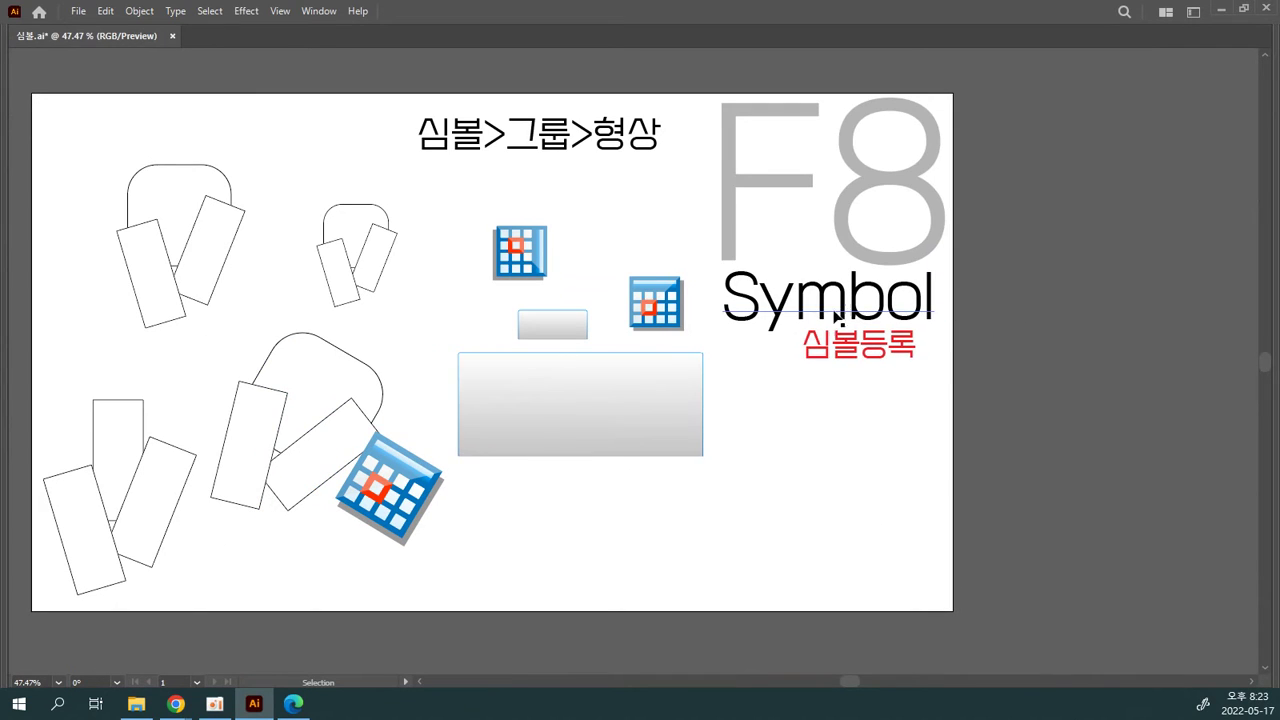
pyautogui.click(255, 470)
pyautogui.click(192, 488)
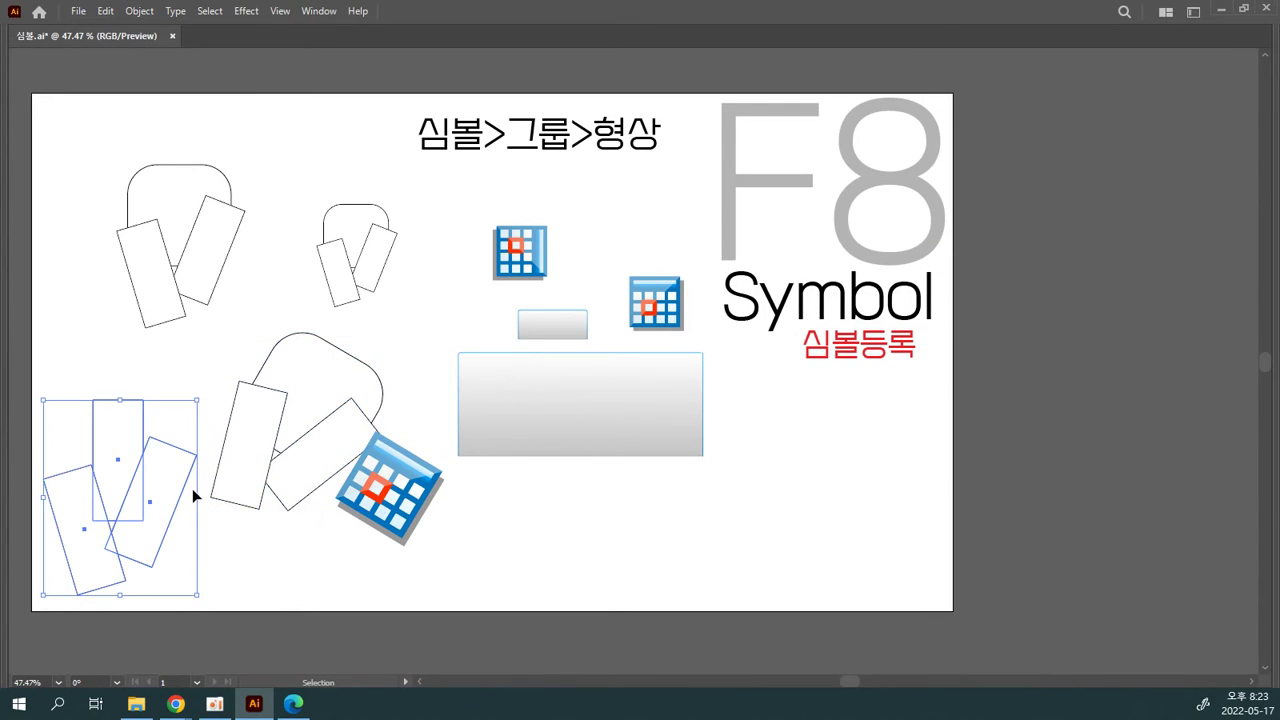
pyautogui.press('Delete')
pyautogui.moveTo(281, 441); pyautogui.dragTo(95, 478)
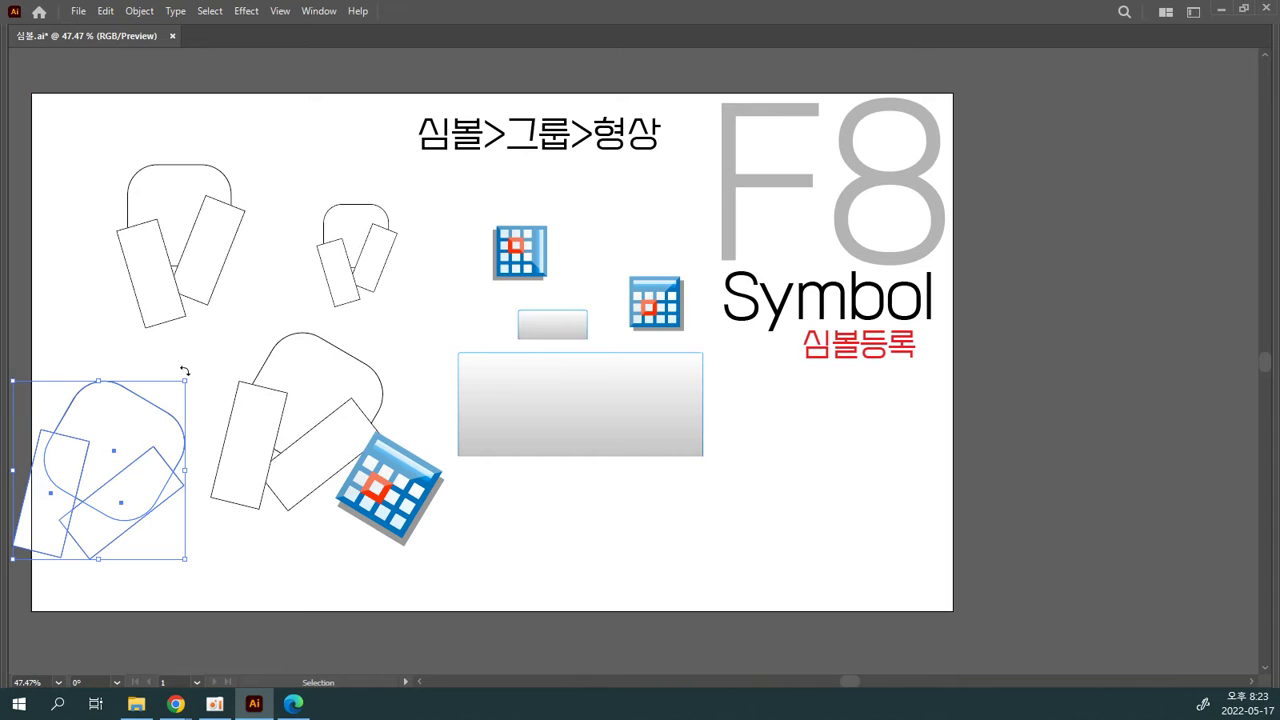
pyautogui.moveTo(187, 374); pyautogui.dragTo(190, 440)
# Step: Shift the middle rounded group slightly up and right, and move the tilted DateField_over instance down and right
pyautogui.click(577, 545)
pyautogui.moveTo(328, 423); pyautogui.dragTo(345, 403)
pyautogui.click(557, 552)
pyautogui.moveTo(411, 506); pyautogui.dragTo(474, 537)
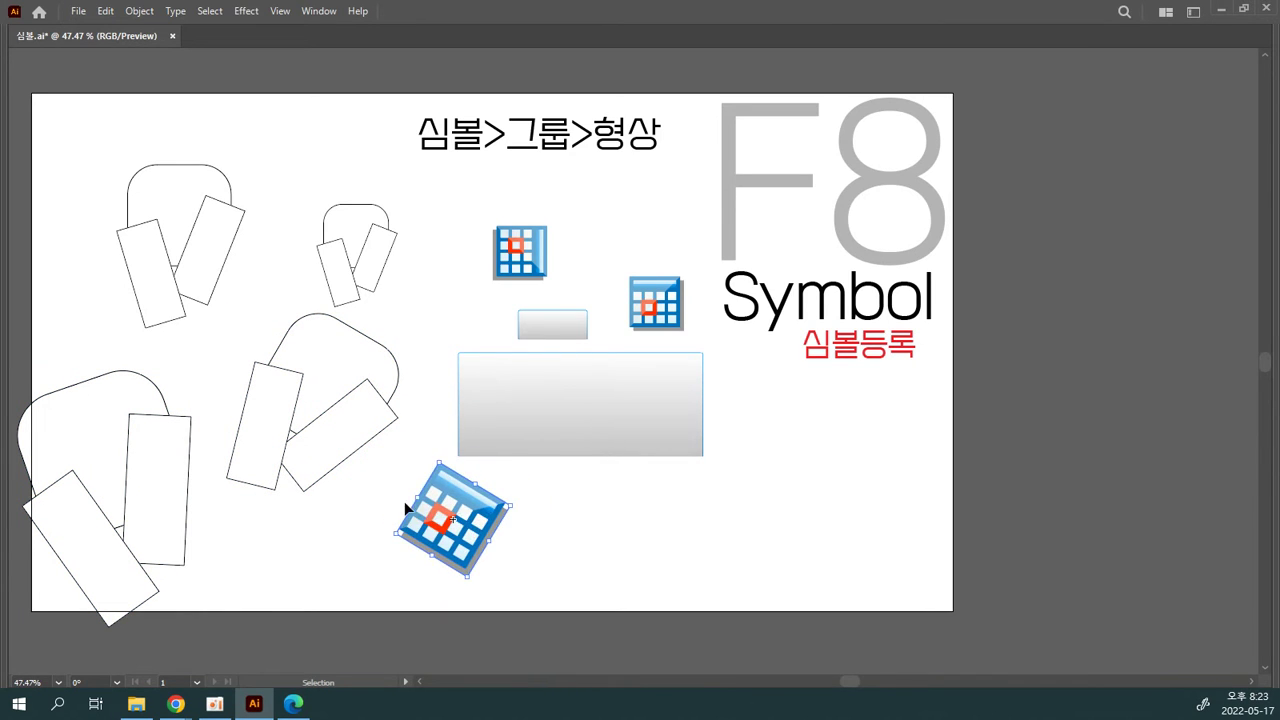
# Step: Show the panels again and look through the list of available symbols
pyautogui.press('space')
pyautogui.moveTo(751, 494); pyautogui.dragTo(833, 508)
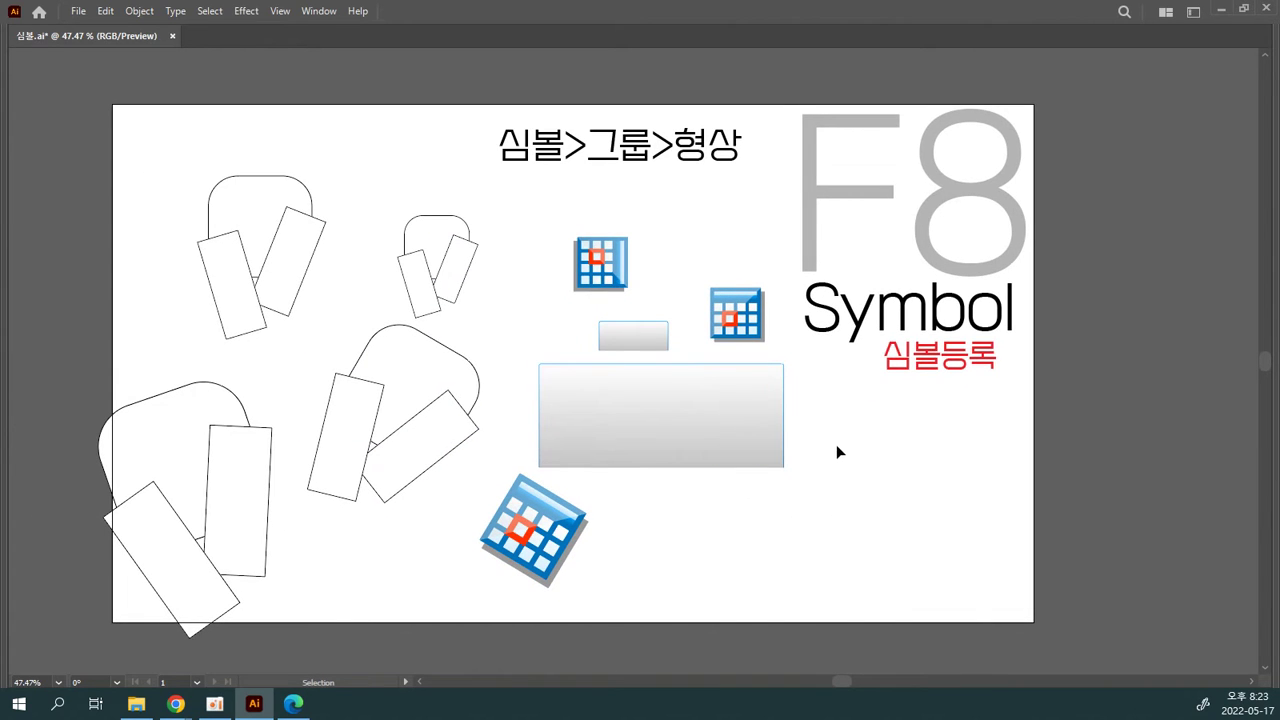
pyautogui.press('Tab')
pyautogui.press('space')
pyautogui.moveTo(886, 465); pyautogui.dragTo(675, 438)
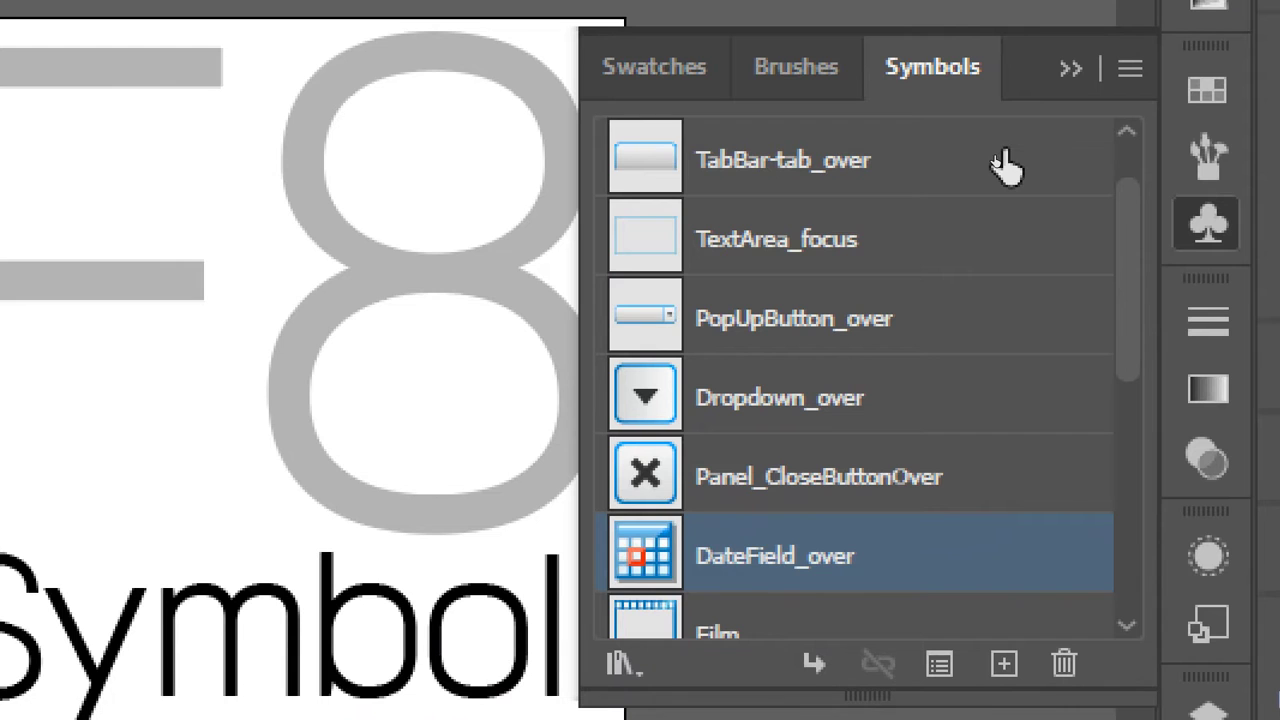
pyautogui.moveTo(1114, 260); pyautogui.dragTo(1103, 452)
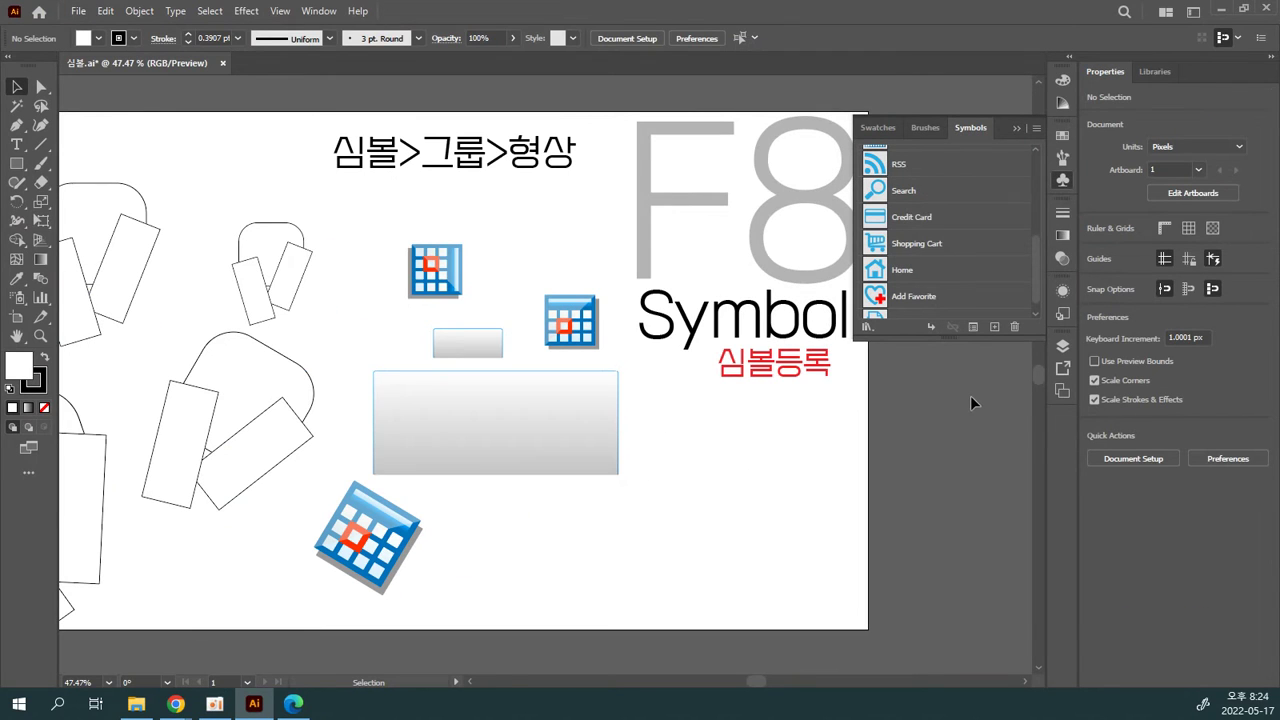
# Step: Draw a rectangle about 183 by 228 px in the empty area below the large bar
pyautogui.moveTo(622, 450); pyautogui.dragTo(732, 343)
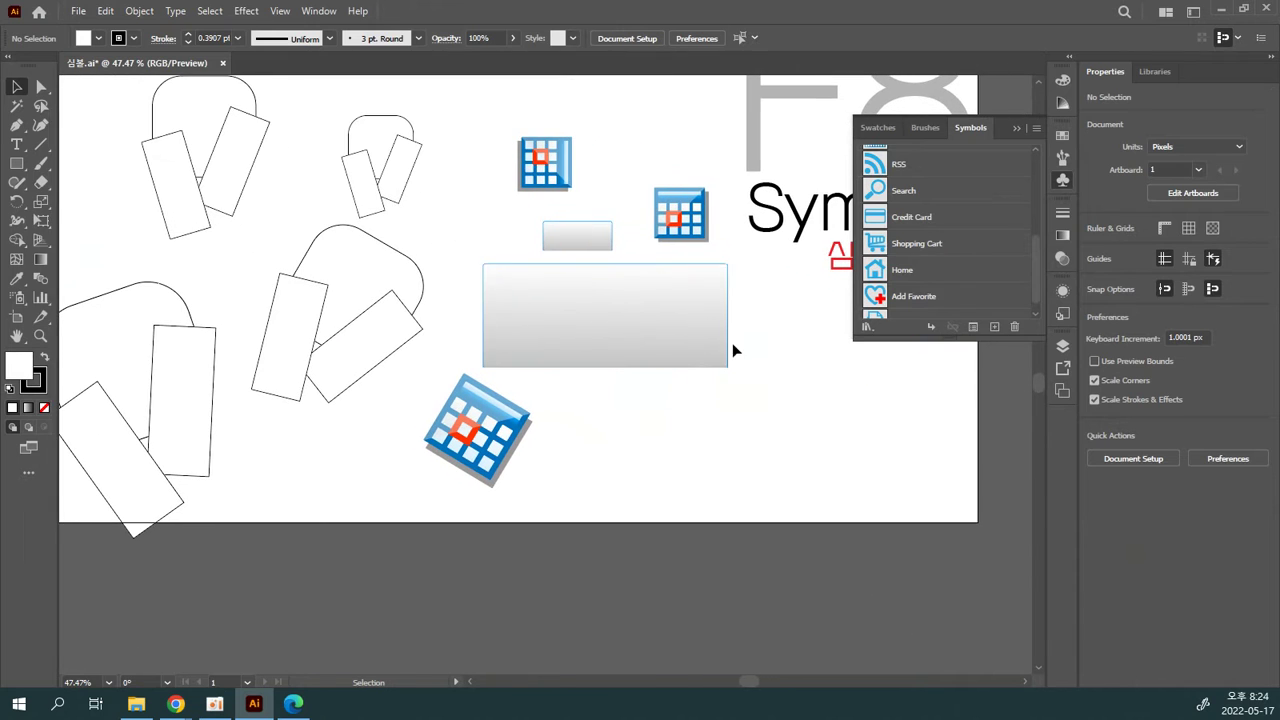
pyautogui.click(17, 166)
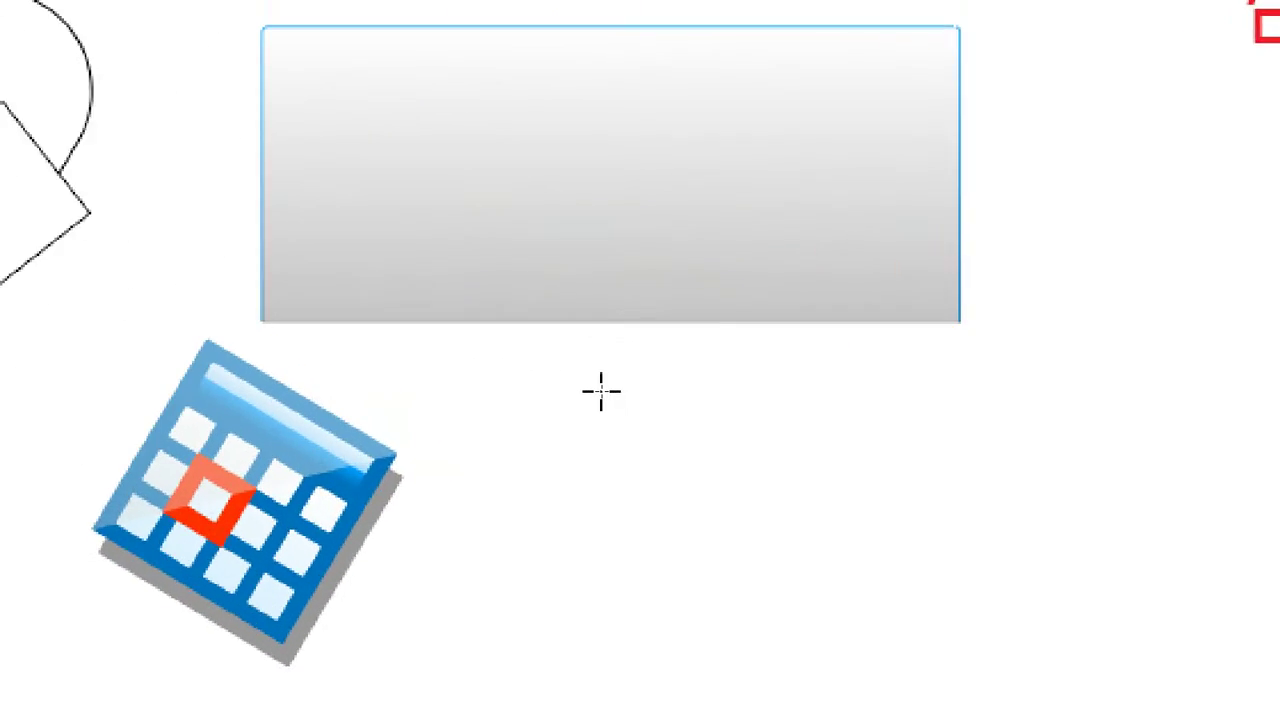
pyautogui.moveTo(601, 392); pyautogui.dragTo(650, 446)
pyautogui.moveTo(745, 558); pyautogui.dragTo(863, 492)
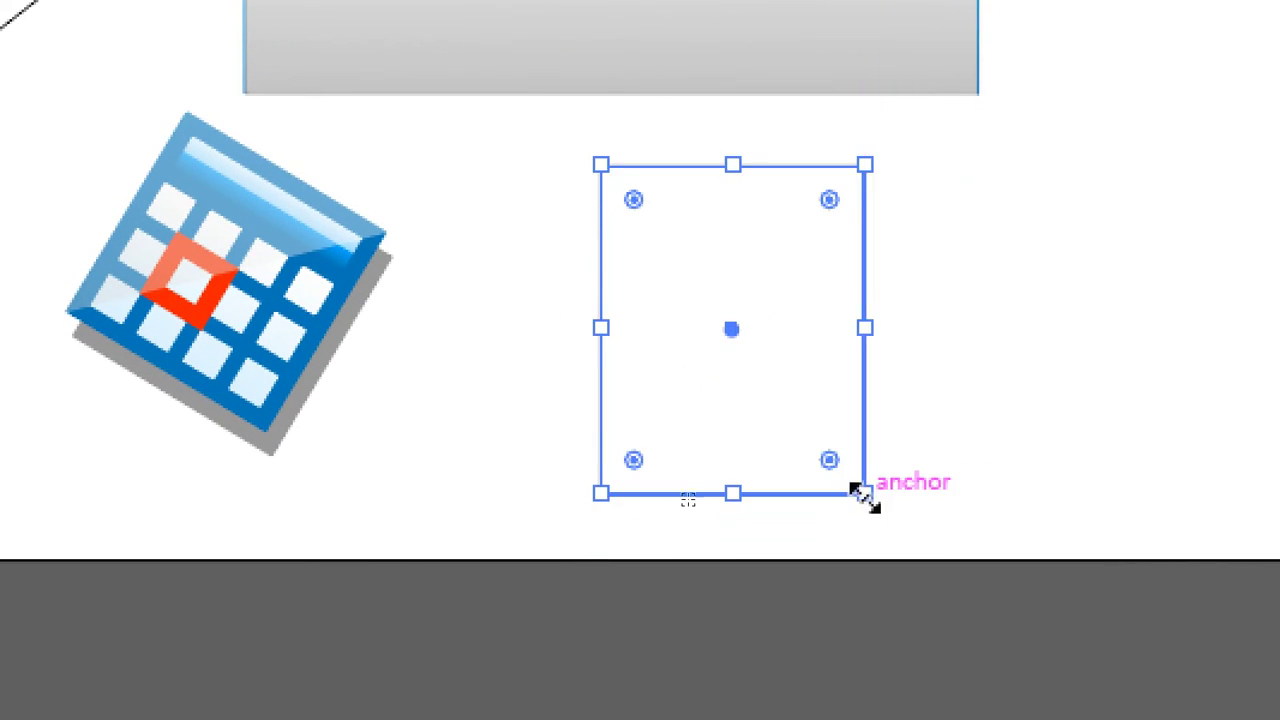
# Step: Fill the new rectangle with light orange and set its stroke weight to 8 pt
pyautogui.click(98, 38)
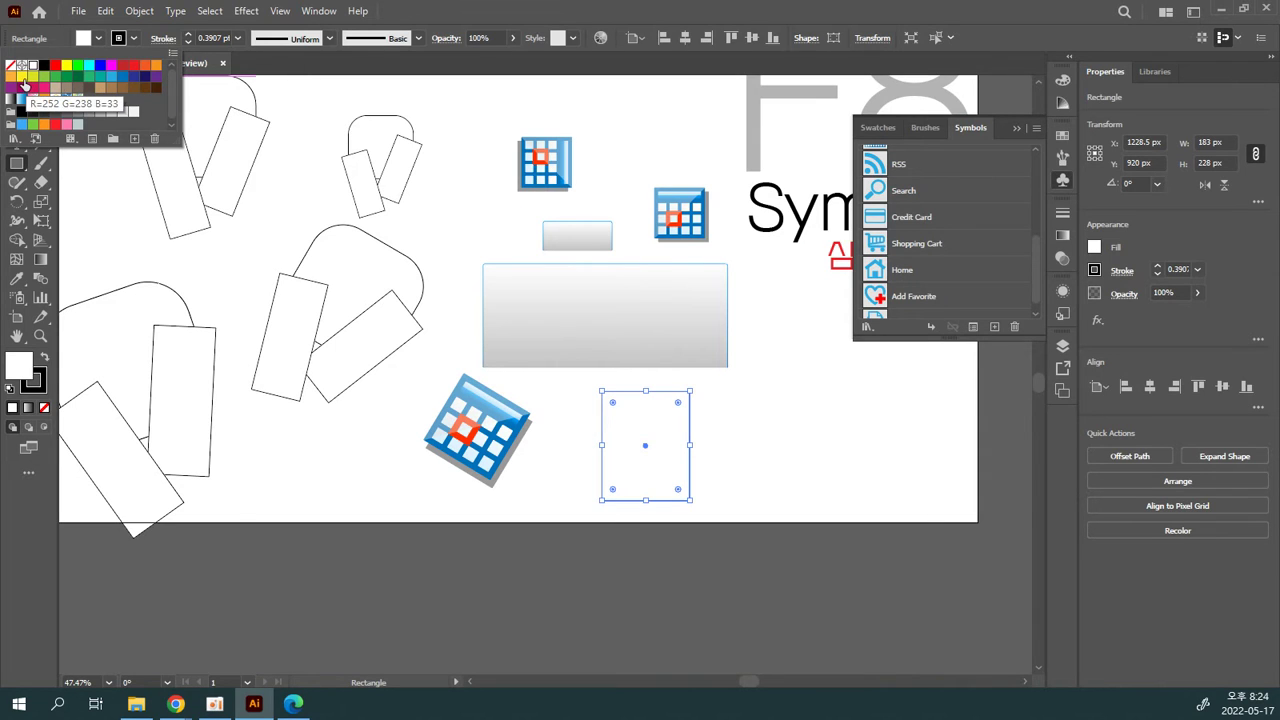
pyautogui.click(21, 77)
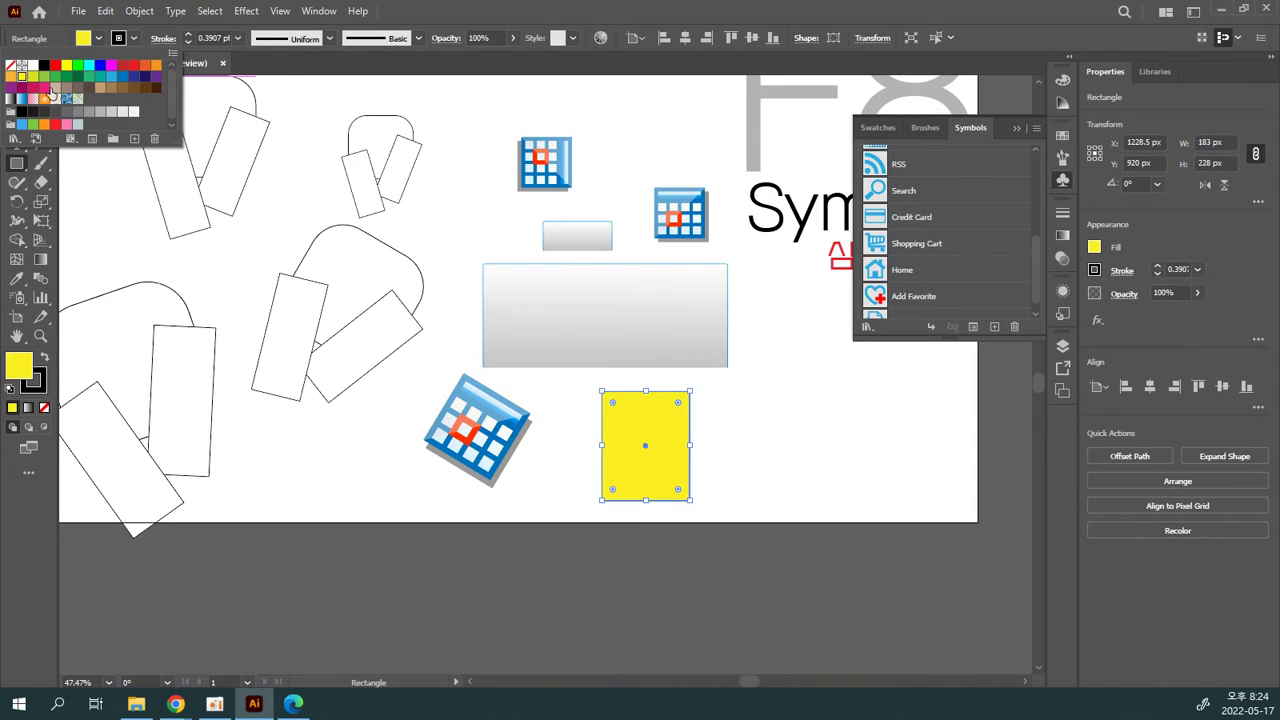
pyautogui.click(10, 77)
pyautogui.hotkey('ctrl', '=')
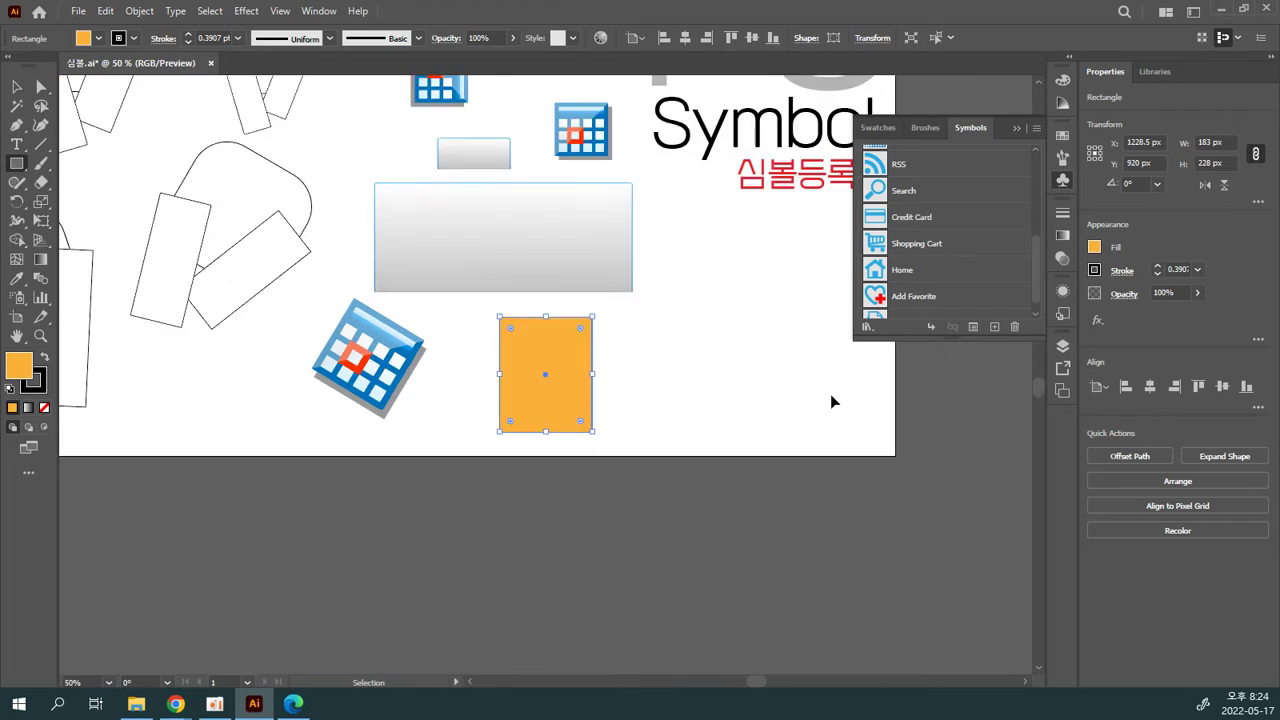
pyautogui.hotkey('ctrl', '=')
pyautogui.click(187, 35)
pyautogui.click(187, 35)
pyautogui.click(187, 35)
pyautogui.click(187, 35)
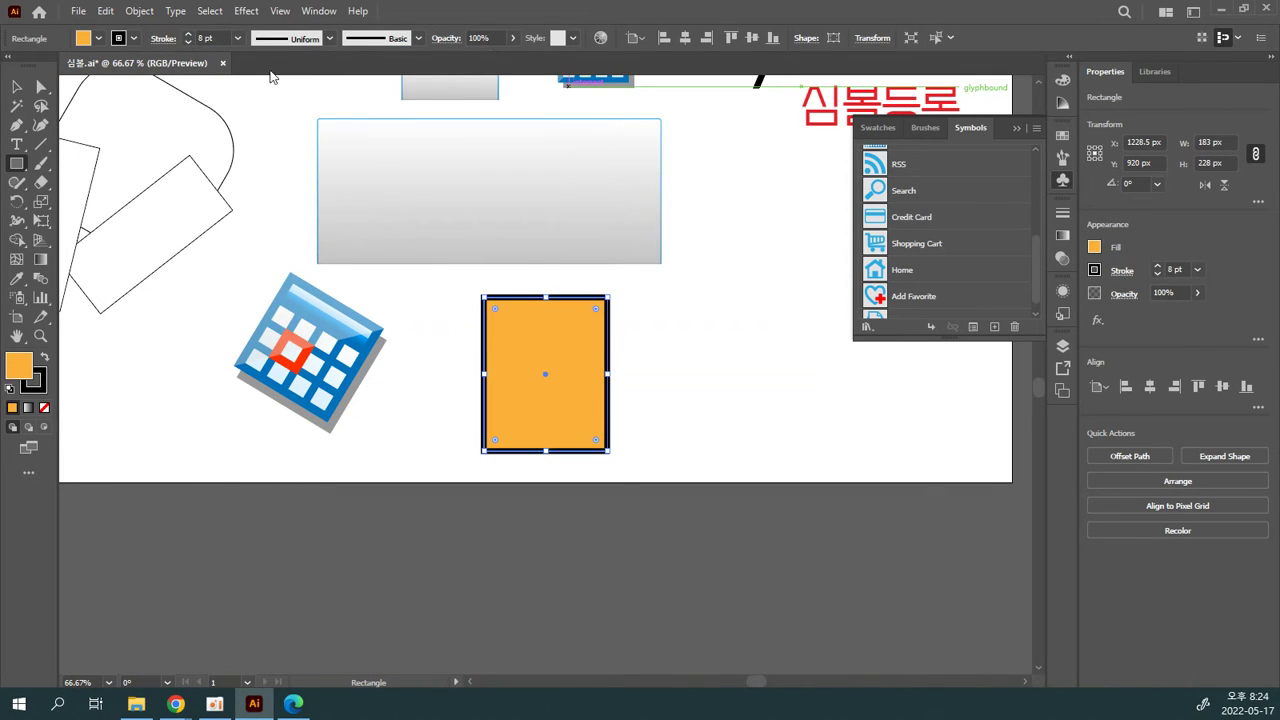
# Step: Narrow the orange rectangle's top edge by scaling its two upper anchor points inward
pyautogui.click(41, 87)
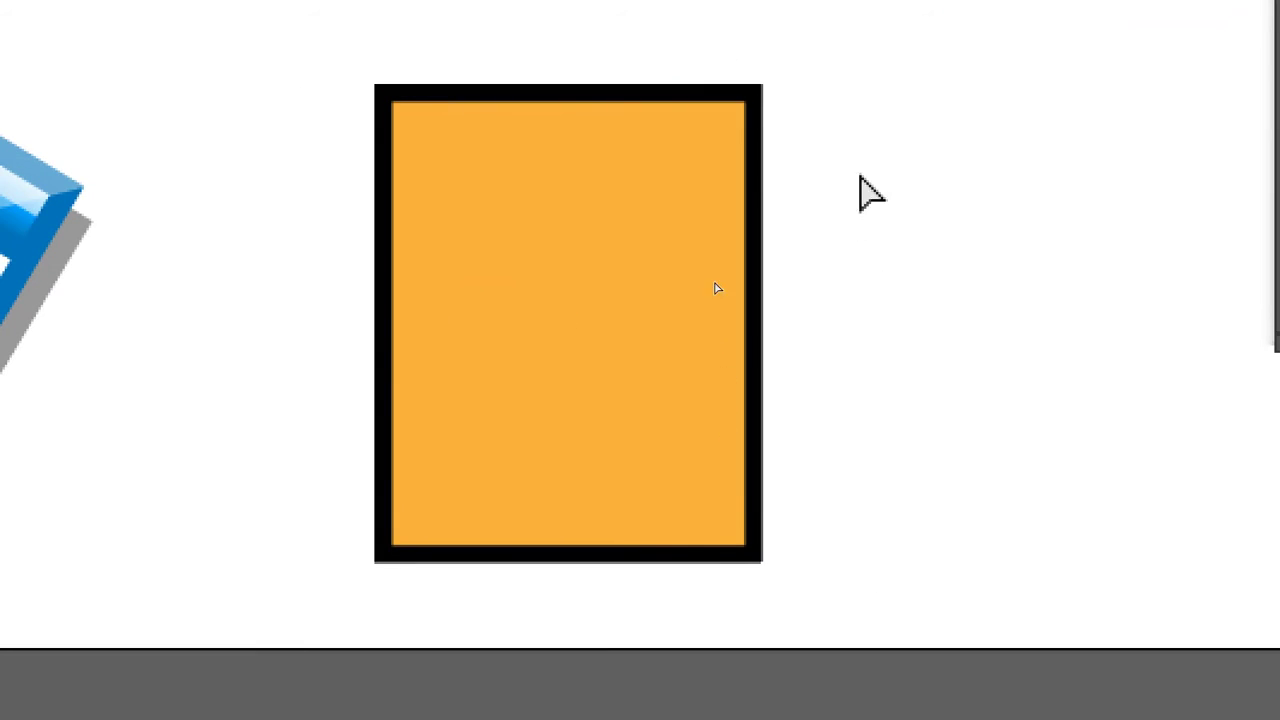
pyautogui.moveTo(860, 178); pyautogui.dragTo(462, 30)
pyautogui.moveTo(462, 86); pyautogui.dragTo(262, 115)
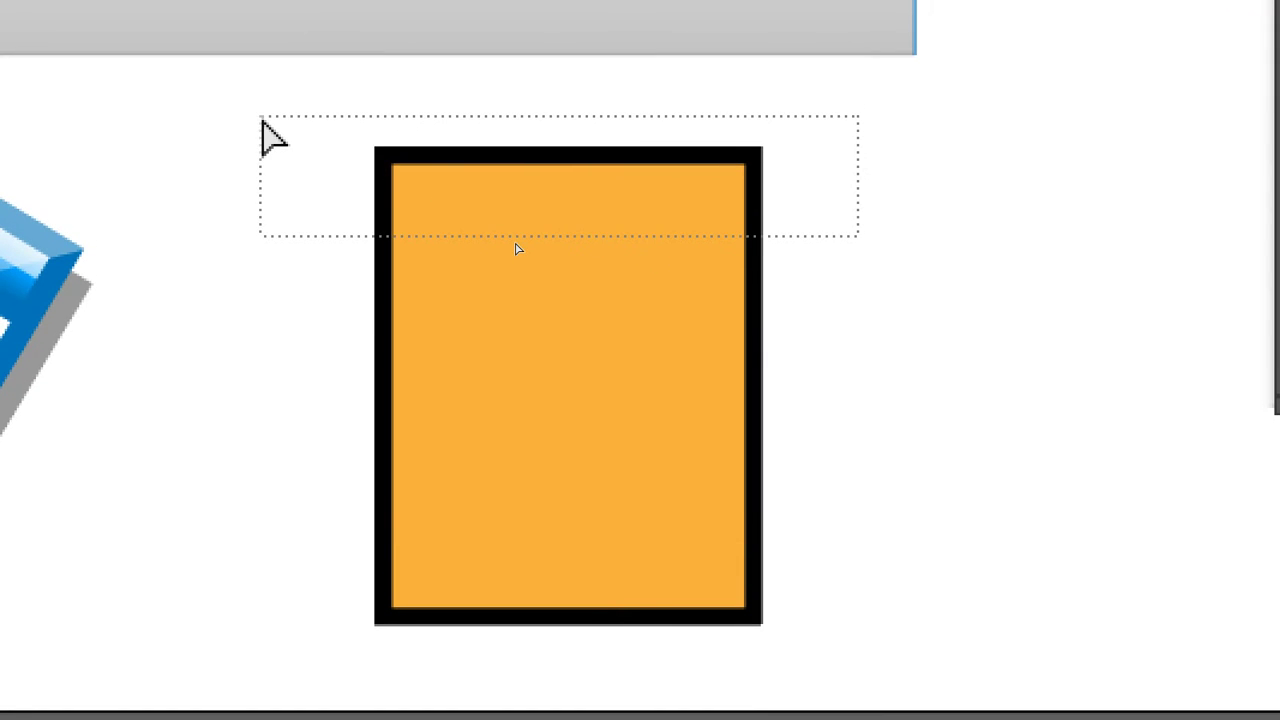
pyautogui.moveTo(262, 120); pyautogui.dragTo(822, 233)
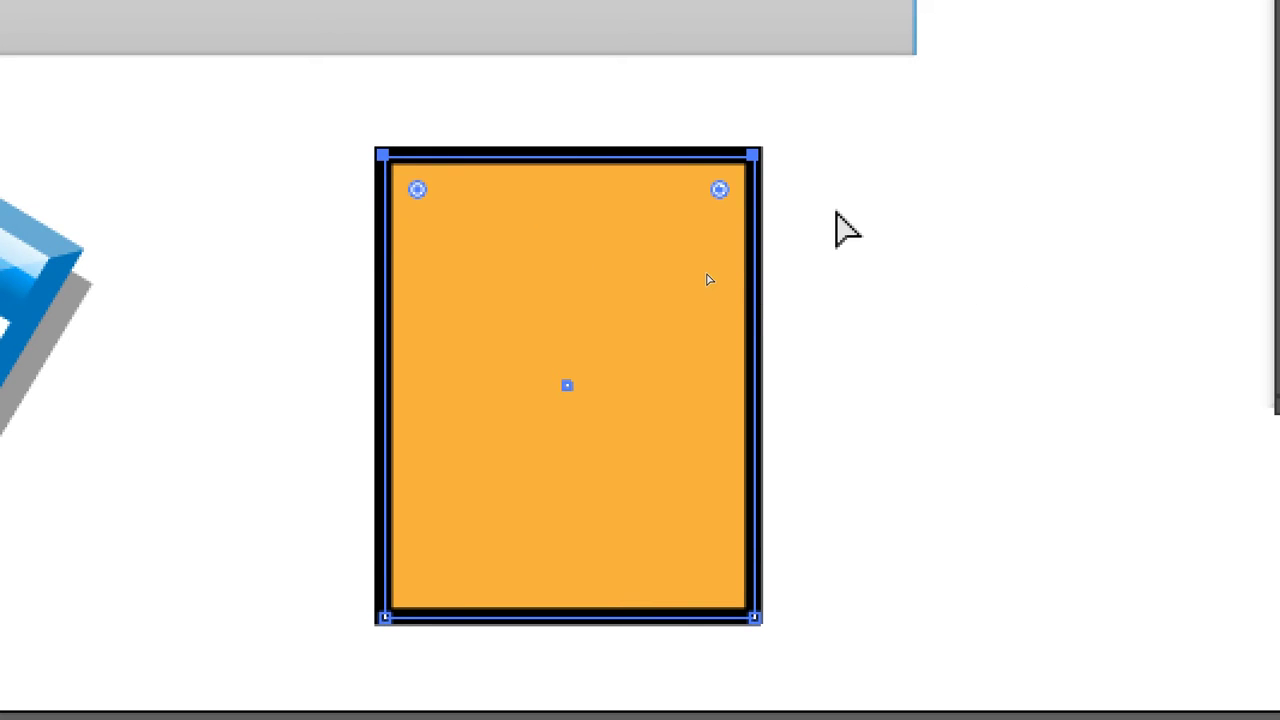
pyautogui.press('m')
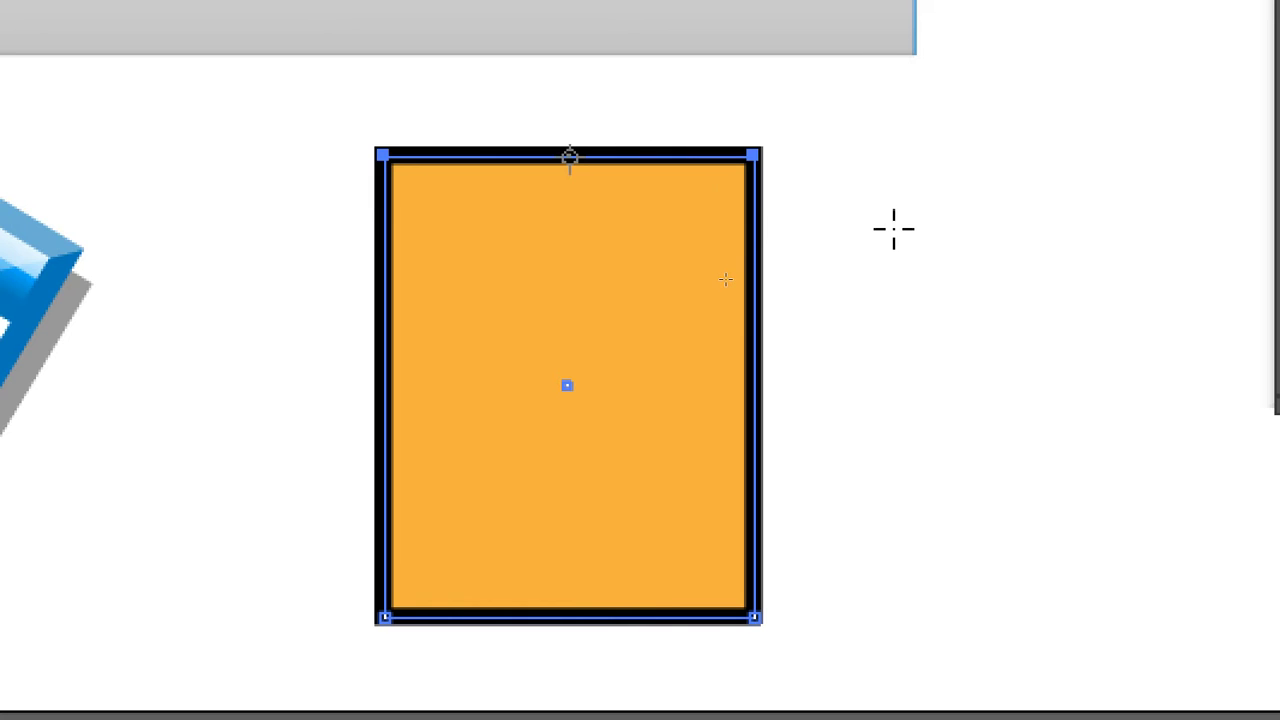
pyautogui.moveTo(893, 229); pyautogui.dragTo(818, 241)
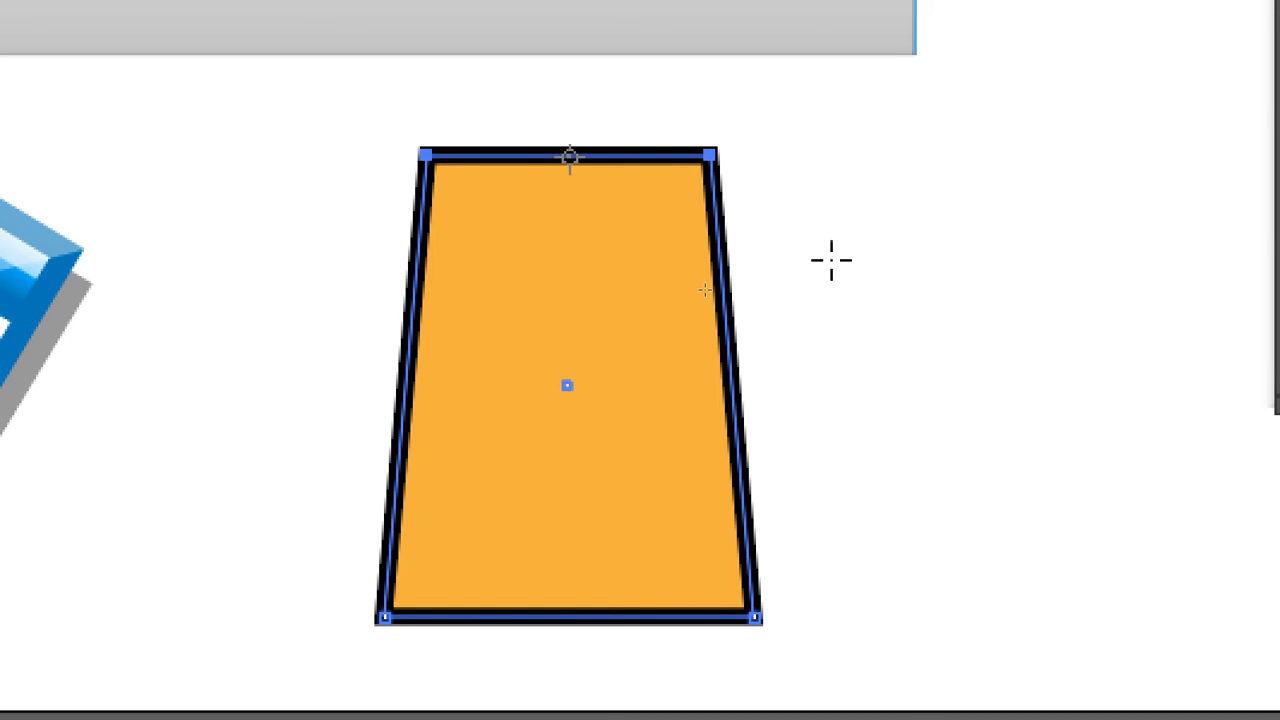
# Step: Widen the orange shape's bottom edge by scaling its two lower anchor points outward
pyautogui.press('a')
pyautogui.click(306, 591)
pyautogui.moveTo(256, 557); pyautogui.dragTo(920, 690)
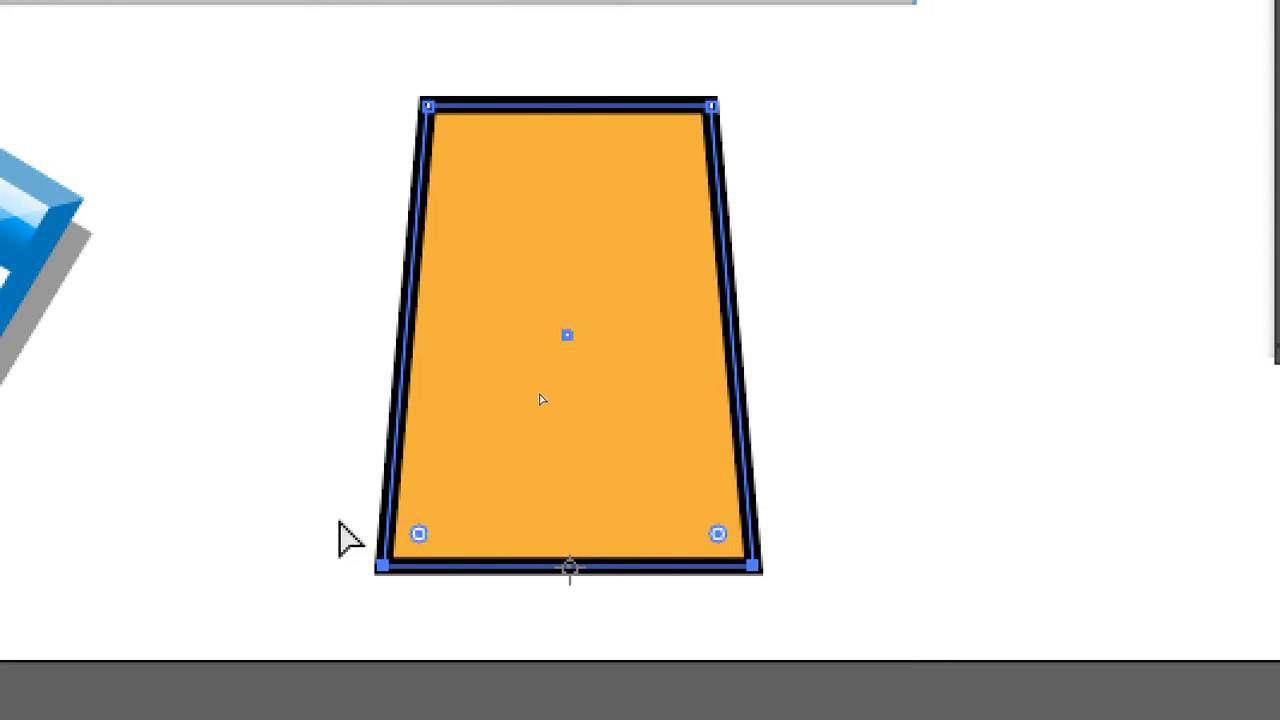
pyautogui.moveTo(299, 507); pyautogui.dragTo(951, 592)
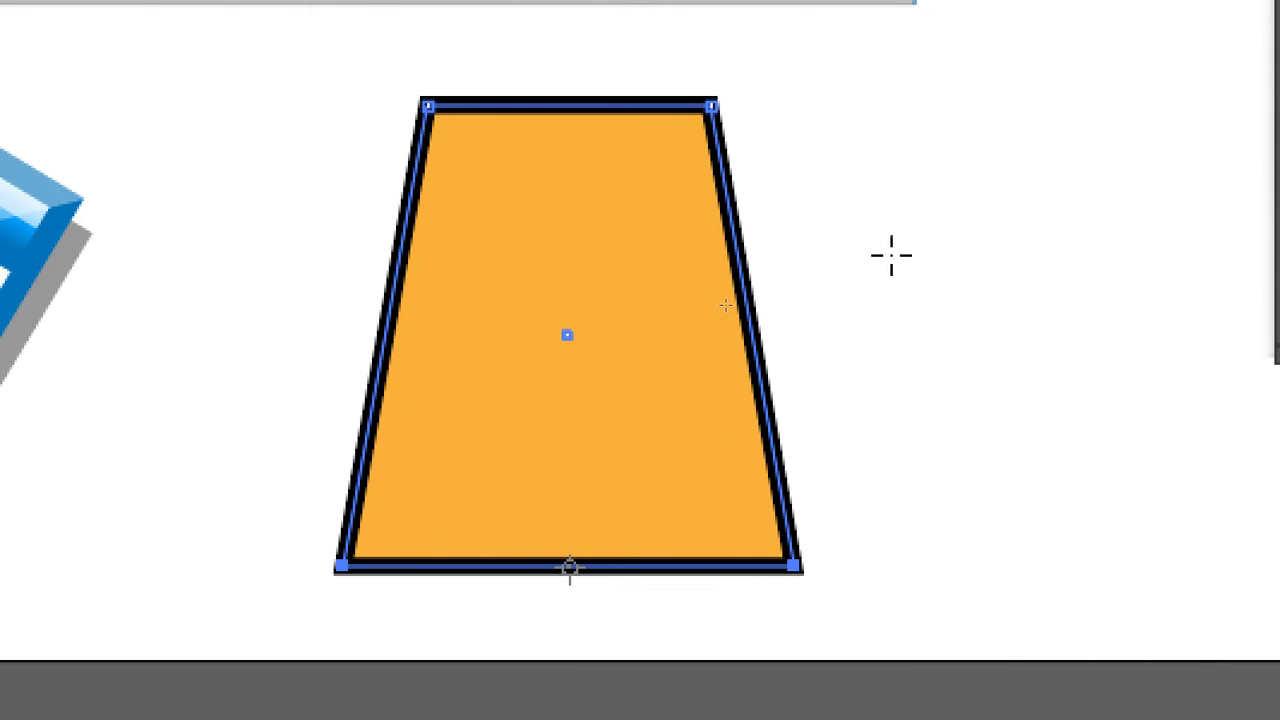
# Step: Select the whole orange trapezoid, round all four of its corners, and deselect it
pyautogui.press('a')
pyautogui.click(592, 300)
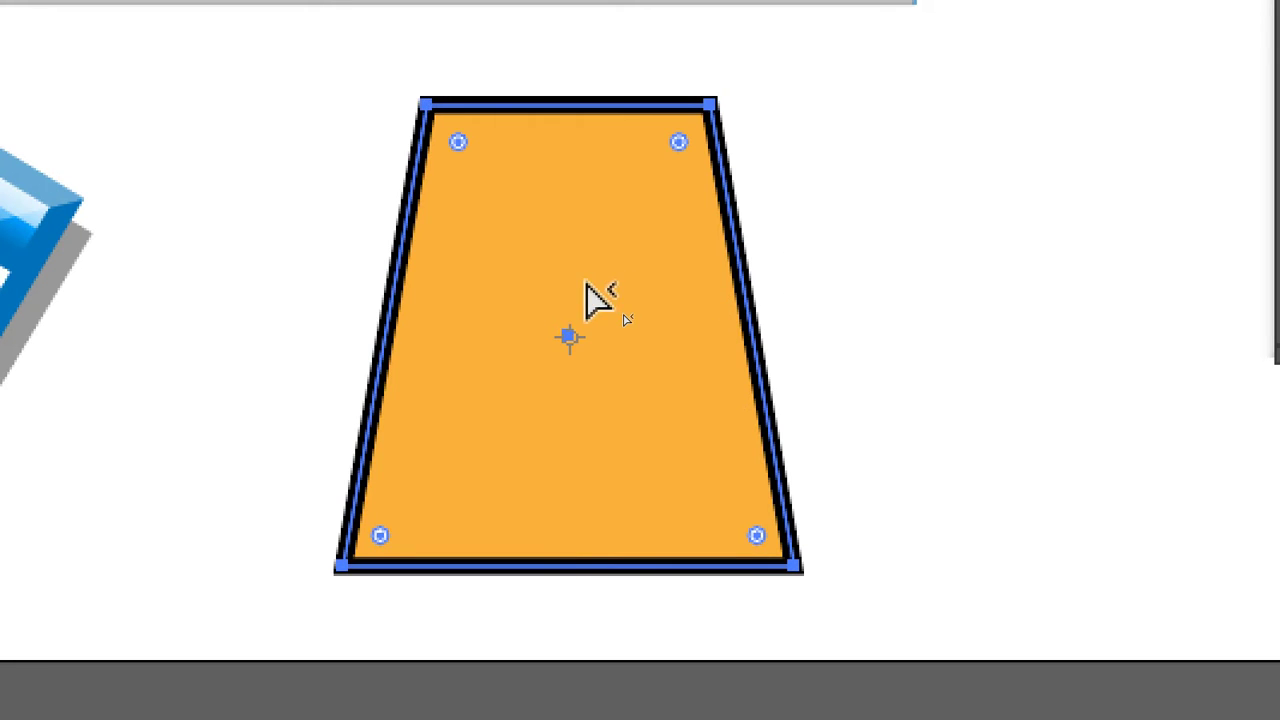
pyautogui.click(822, 216)
pyautogui.click(623, 245)
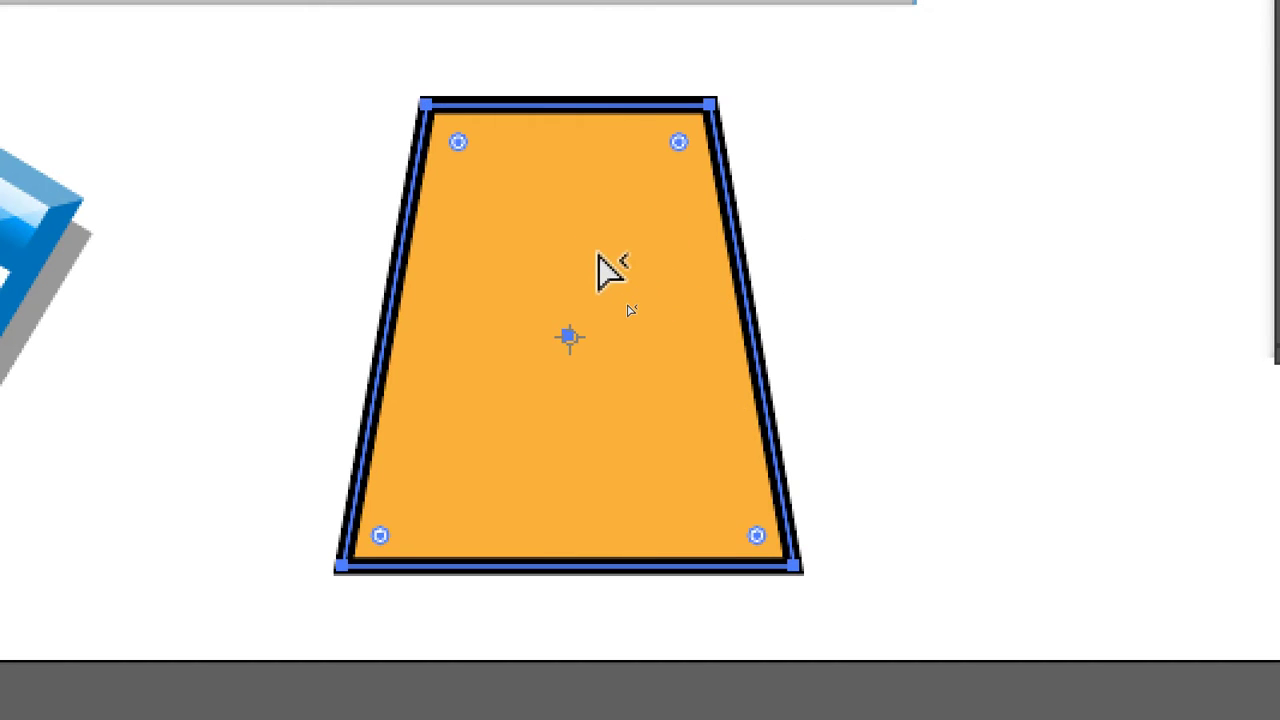
pyautogui.click(557, 286)
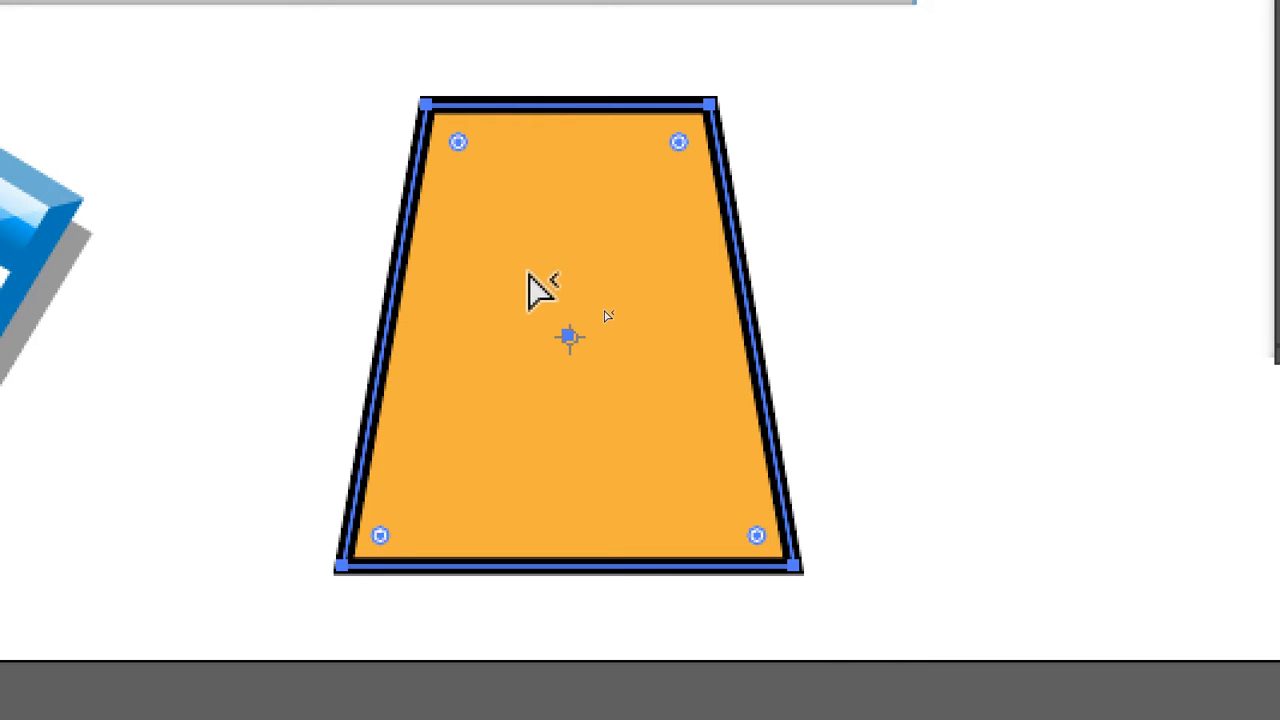
pyautogui.click(455, 140)
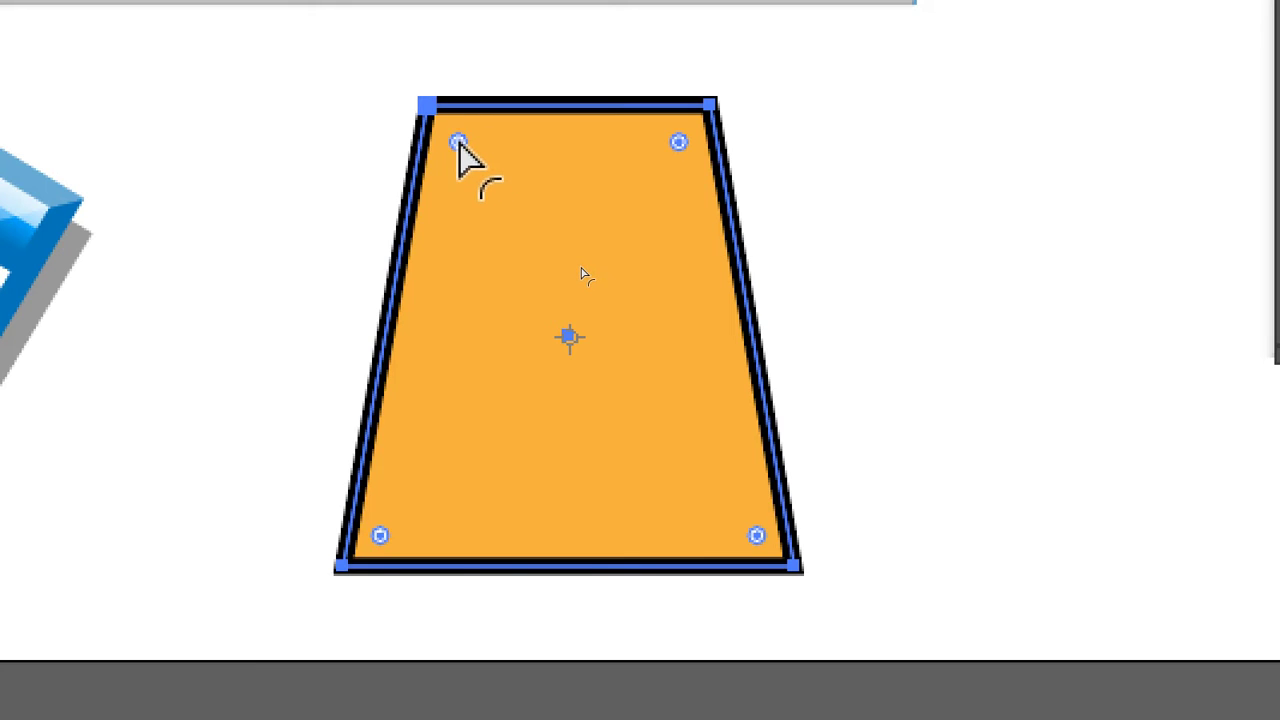
pyautogui.moveTo(458, 143); pyautogui.dragTo(484, 166)
pyautogui.click(822, 214)
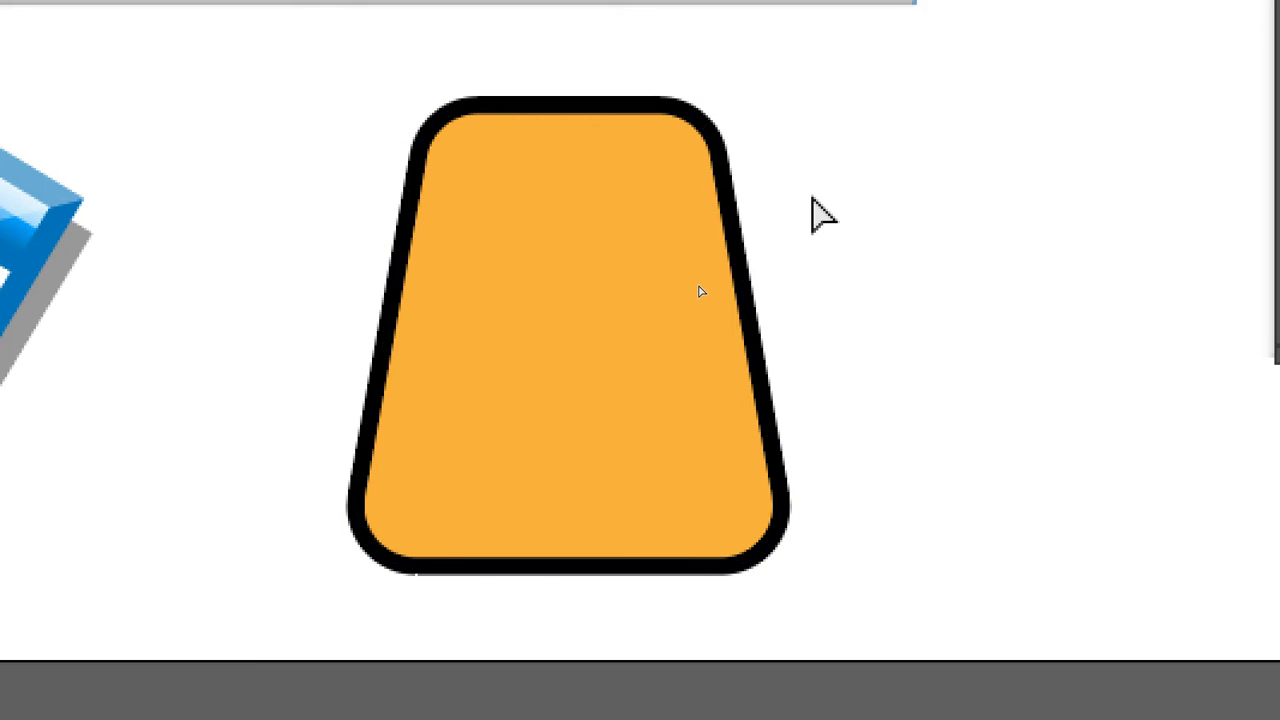
# Step: Draw a thin horizontal rectangle about 245 by 25 px across the trapezoid's upper part and center it over the shape
pyautogui.press('m')
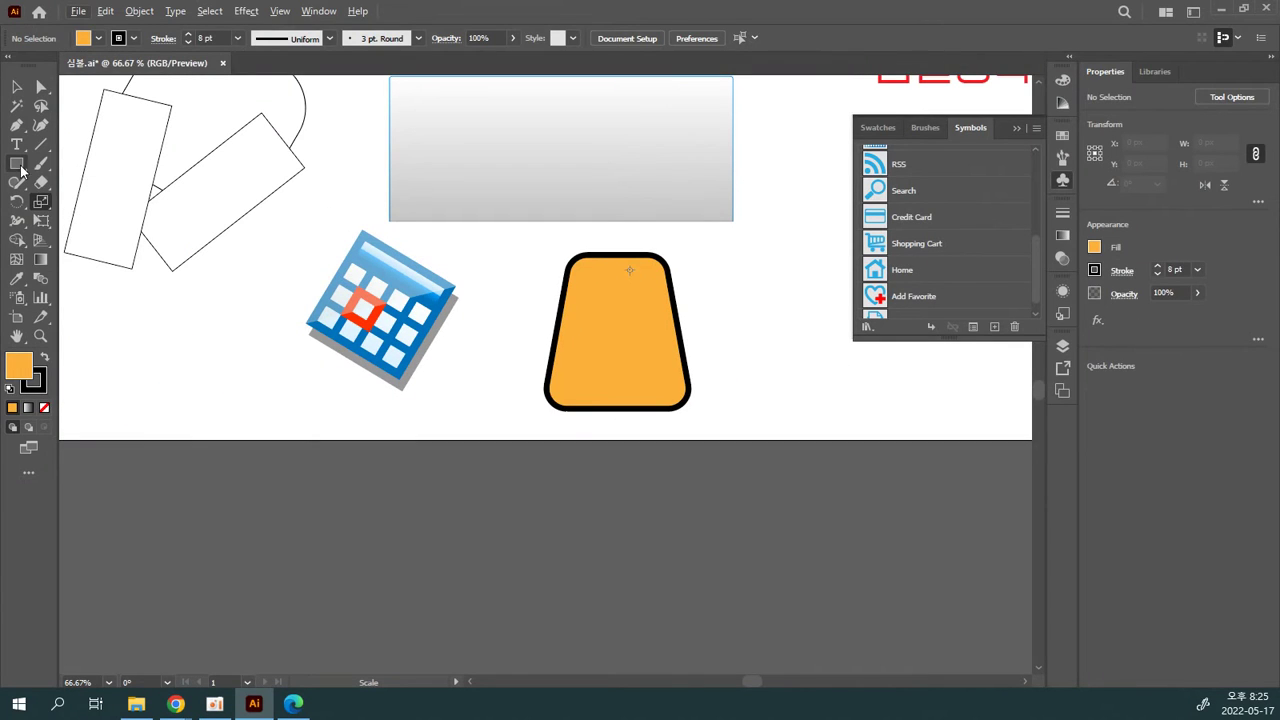
pyautogui.click(20, 167)
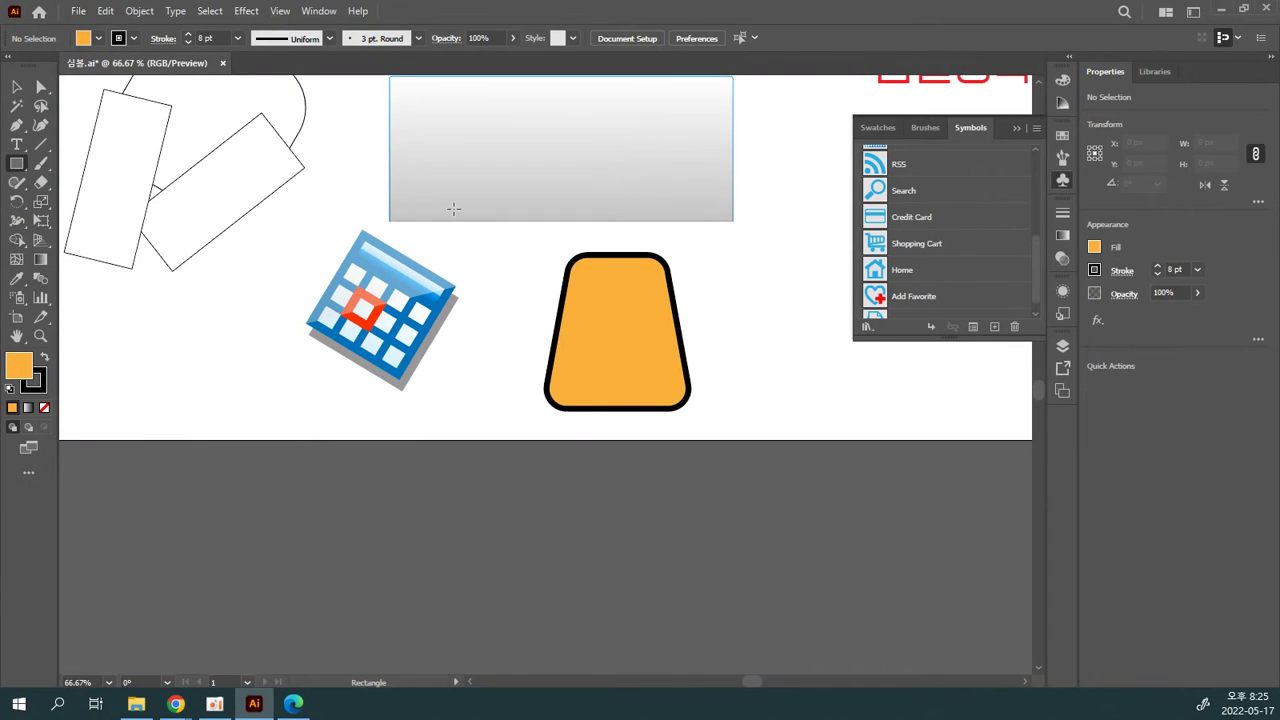
pyautogui.moveTo(539, 236); pyautogui.dragTo(657, 298)
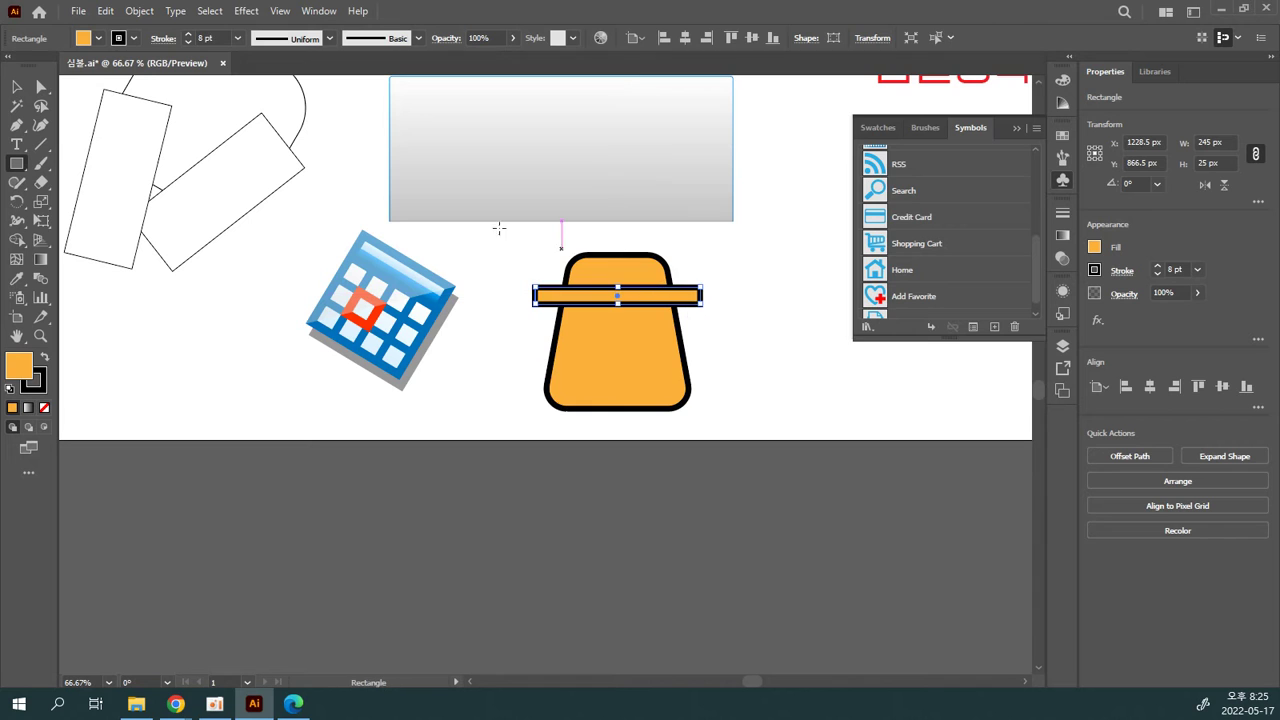
pyautogui.click(774, 437)
pyautogui.moveTo(765, 416); pyautogui.dragTo(767, 454)
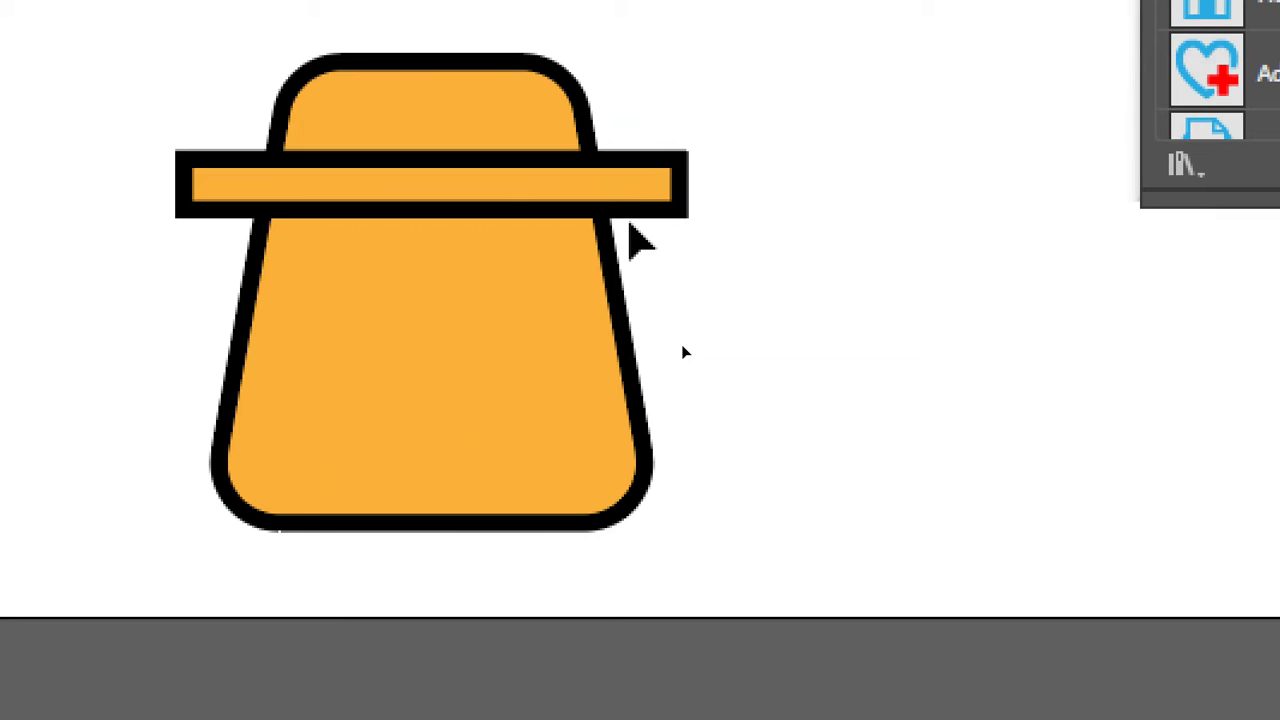
pyautogui.moveTo(621, 208)
pyautogui.mouseDown()
pyautogui.moveTo(600, 200)
pyautogui.moveTo(631, 200)
pyautogui.moveTo(629, 186)
pyautogui.mouseUp()
# Step: Register the trapezoid and its crossbar together as a dynamic movie clip symbol named 레고얼굴, and deselect it
pyautogui.moveTo(814, 538); pyautogui.dragTo(316, 92)
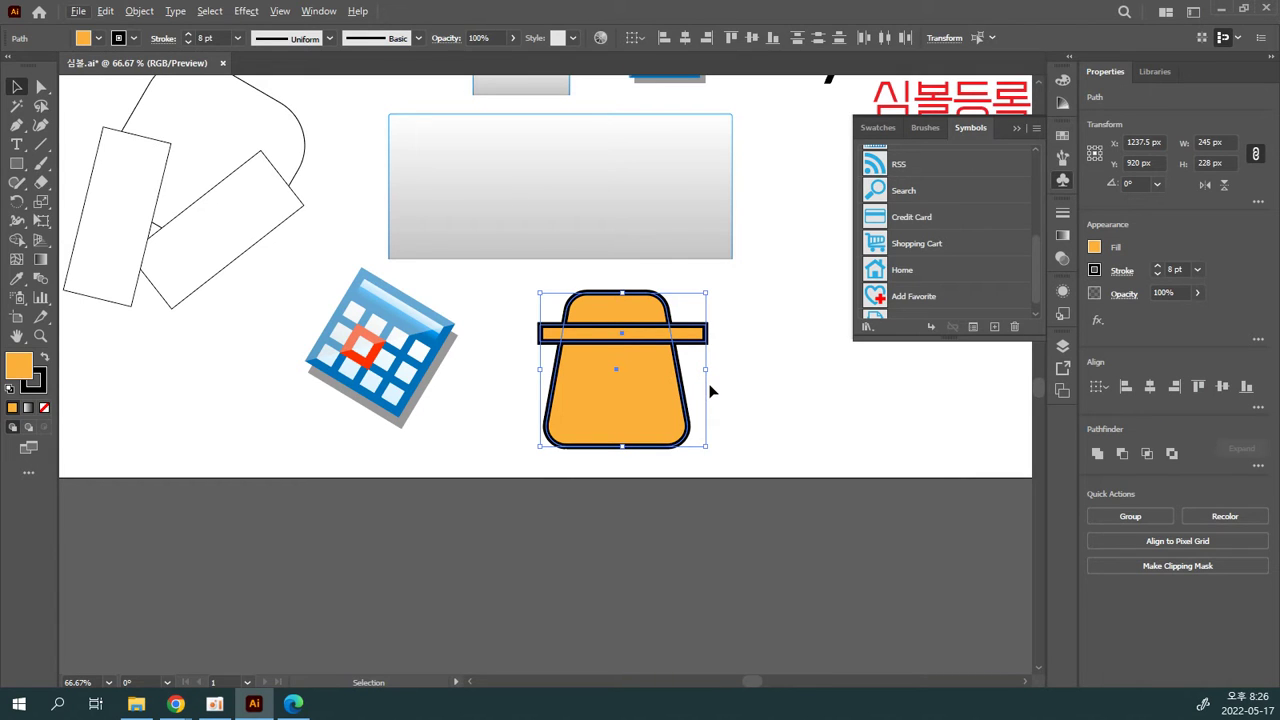
pyautogui.press('F8')
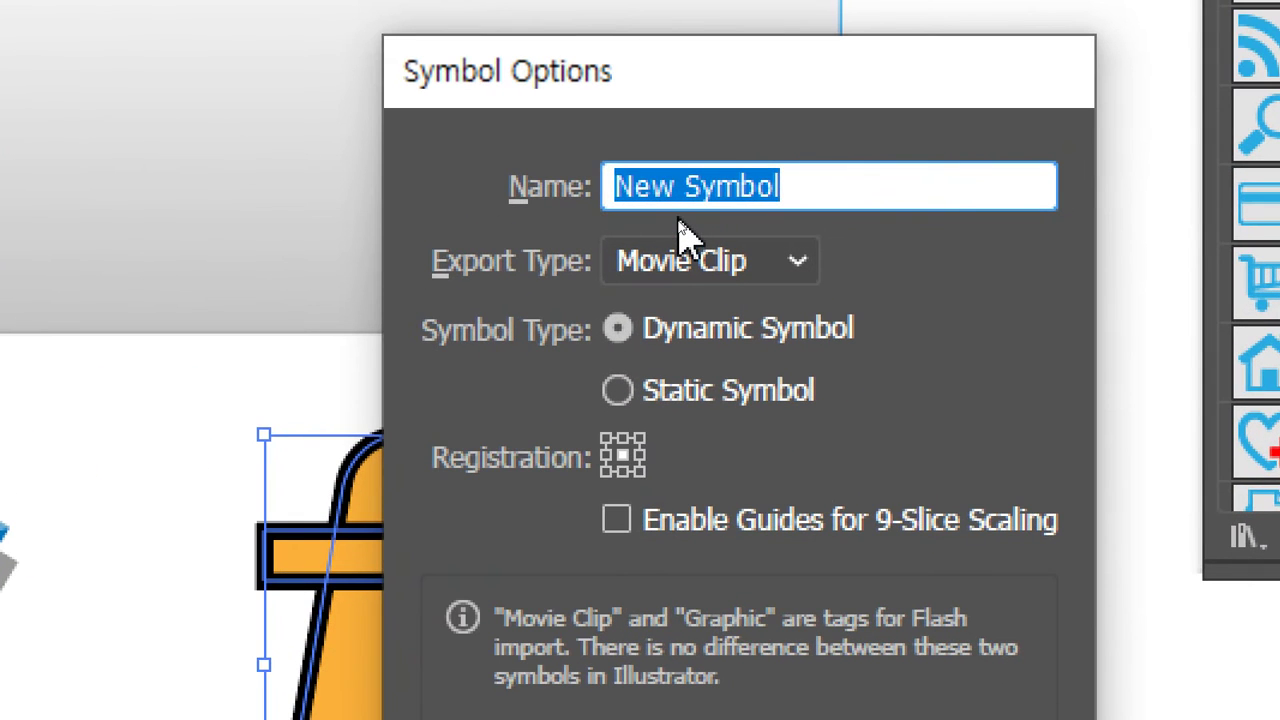
pyautogui.write('fp')
pyautogui.press('BackSpace')
pyautogui.press('BackSpace')
pyautogui.press('Hangul')
pyautogui.write('레고얼')
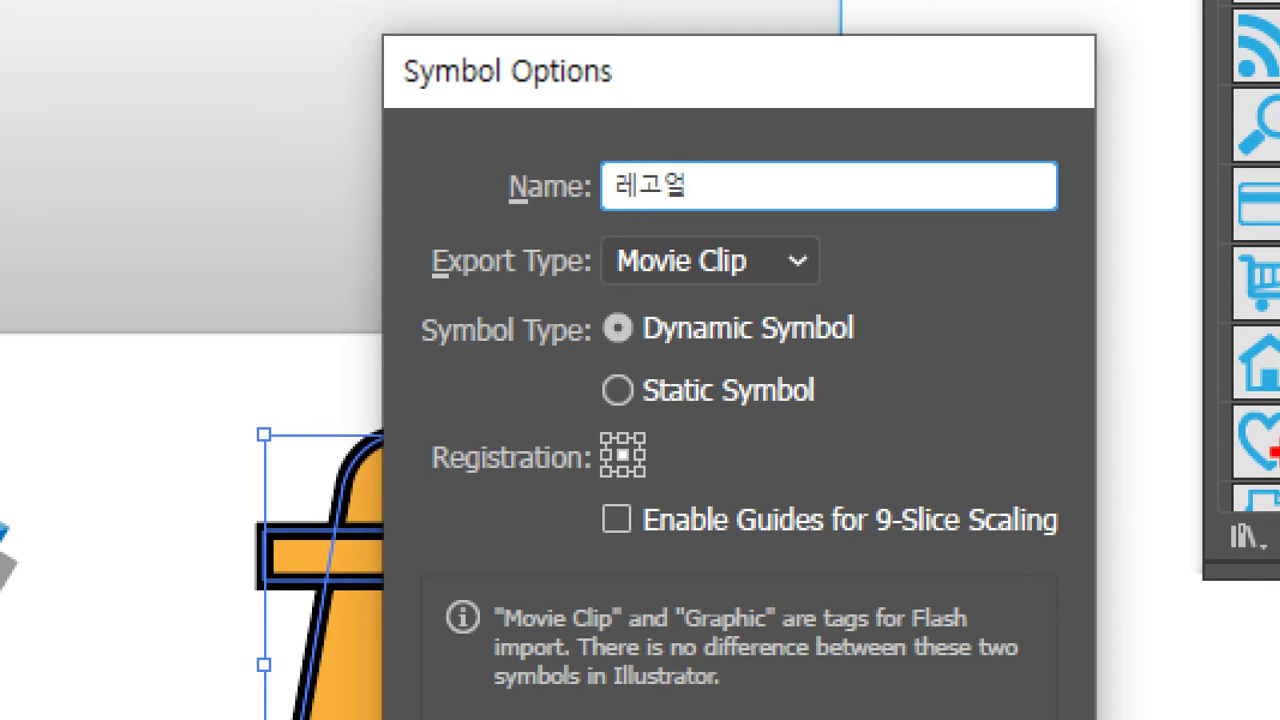
pyautogui.write('굴')
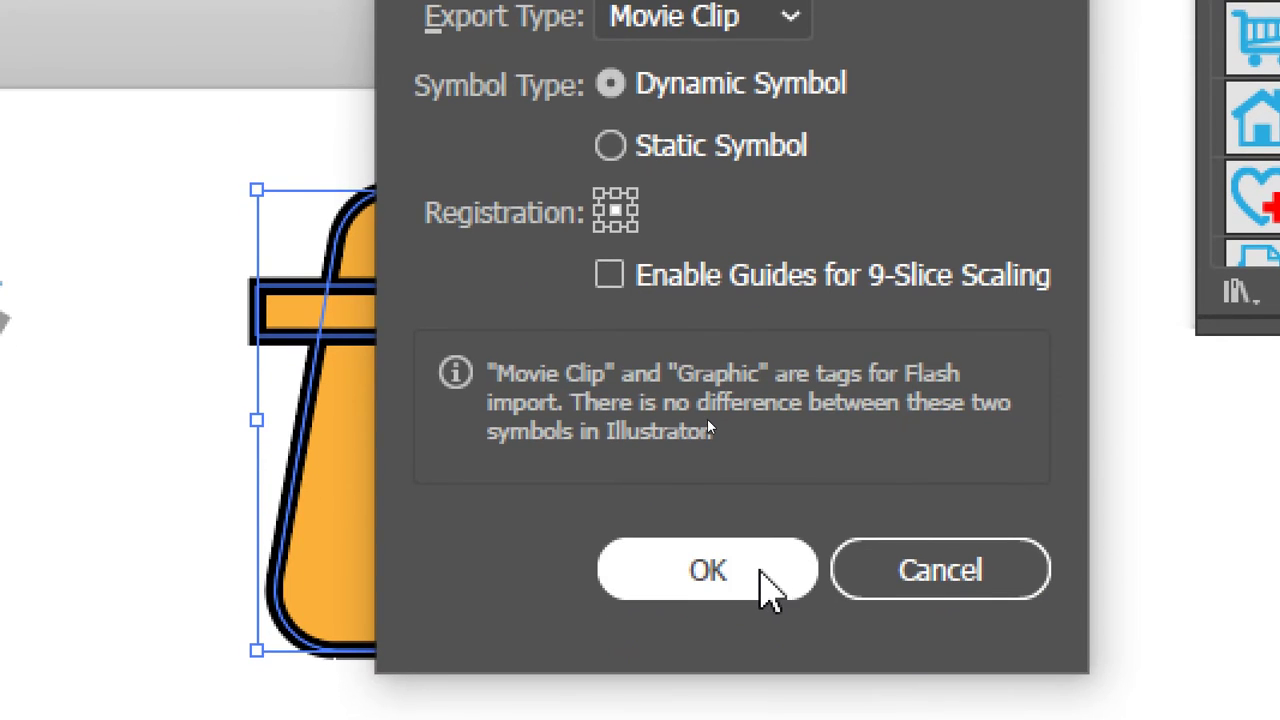
pyautogui.click(762, 583)
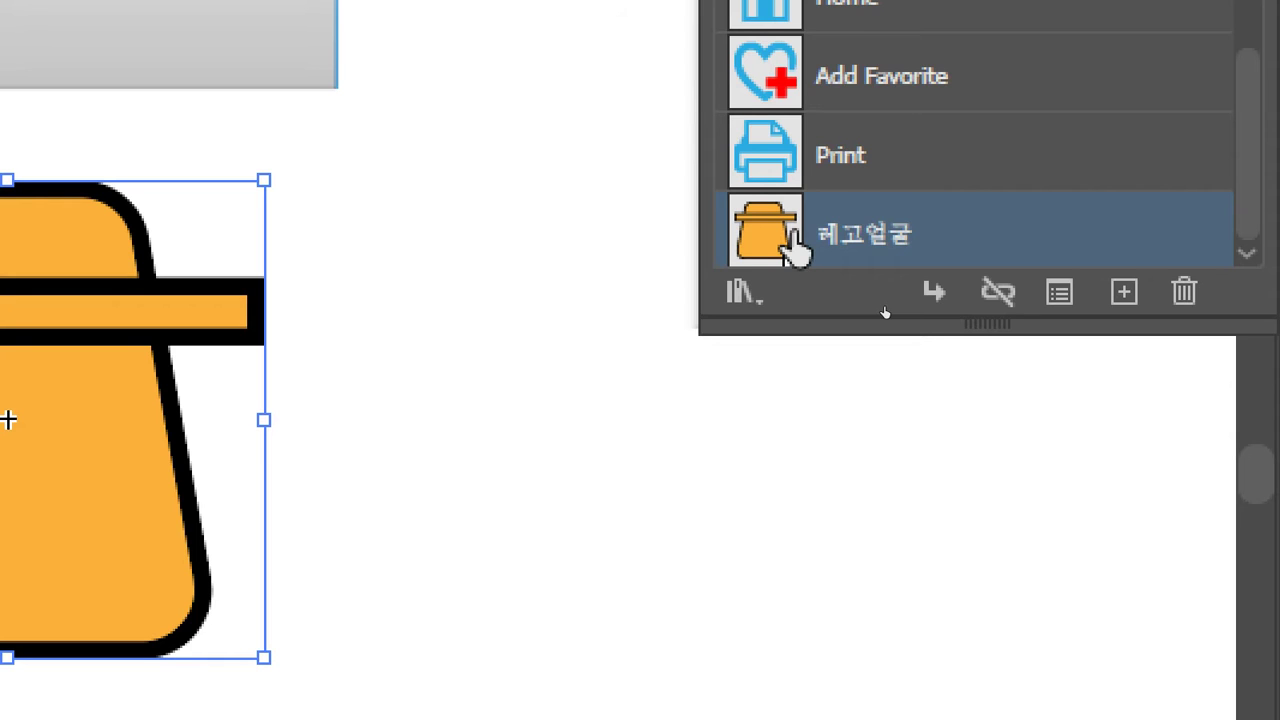
pyautogui.click(530, 225)
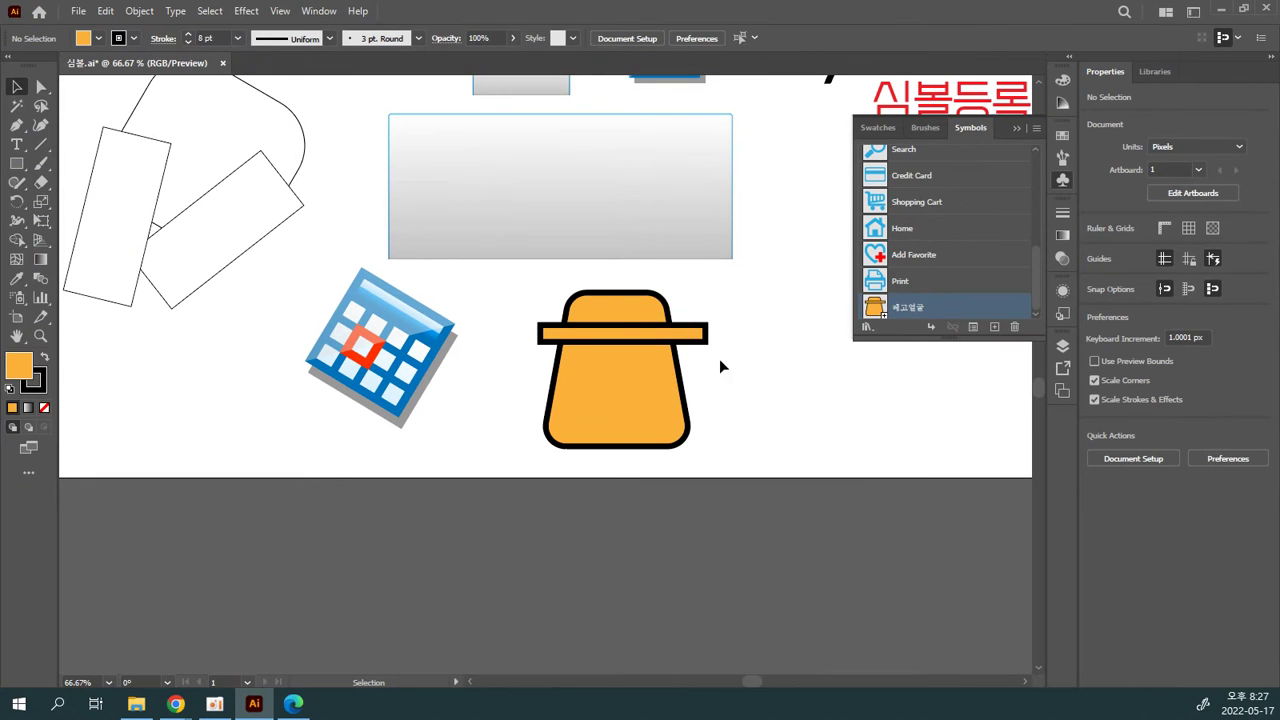
# Step: Delete the large gray gradient symbol instance above the orange shape
pyautogui.click(410, 365)
pyautogui.moveTo(403, 360); pyautogui.dragTo(398, 361)
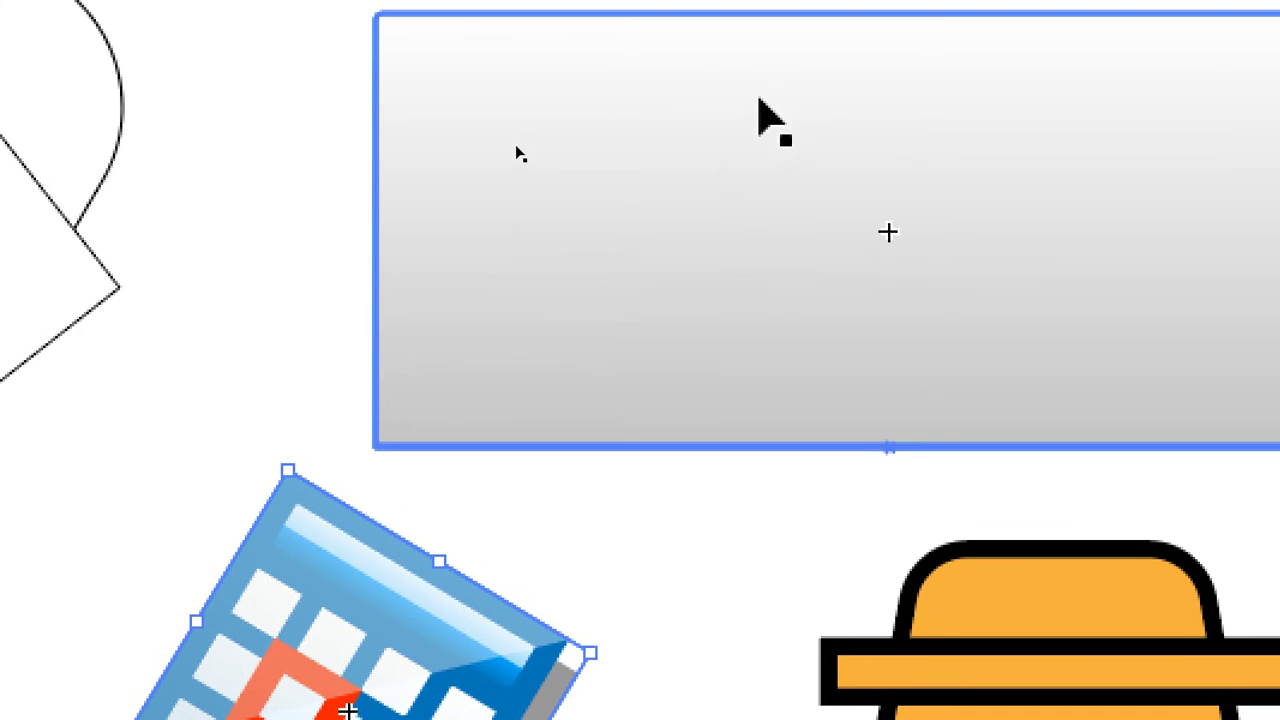
pyautogui.keyDown('shift'); pyautogui.click(752, 125); pyautogui.keyUp('shift')
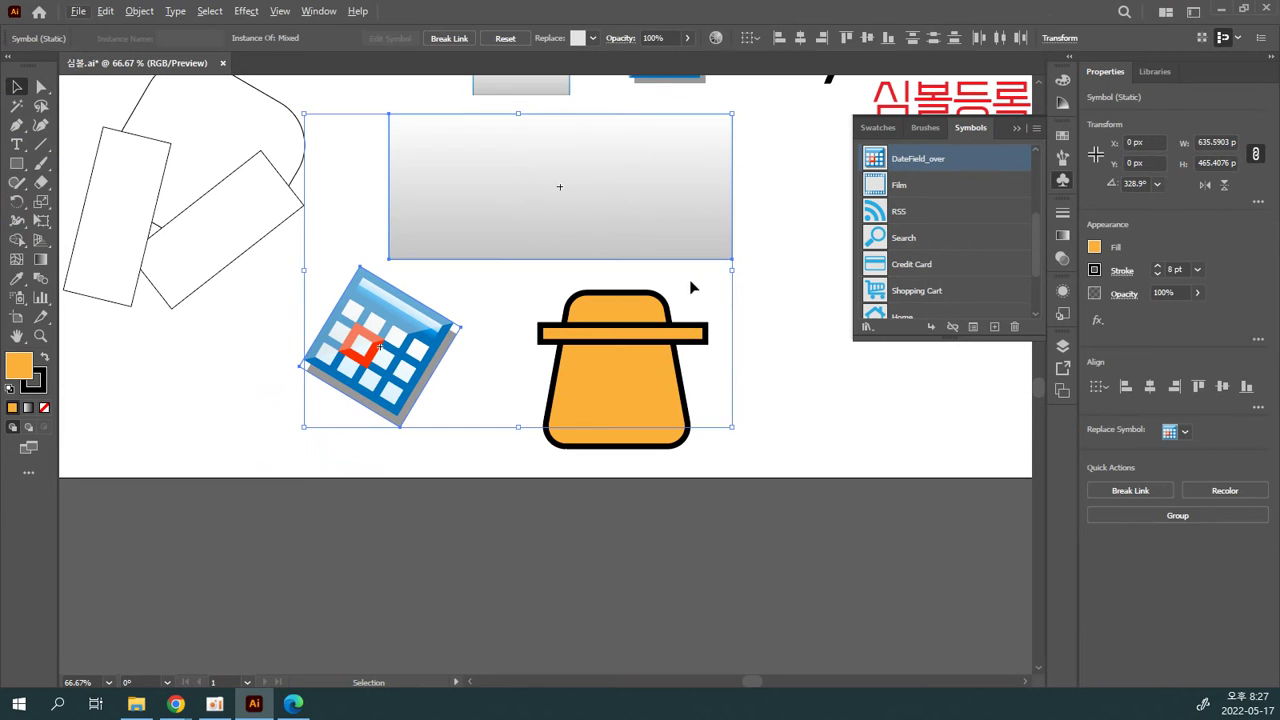
pyautogui.click(767, 283)
pyautogui.moveTo(767, 283); pyautogui.dragTo(741, 432)
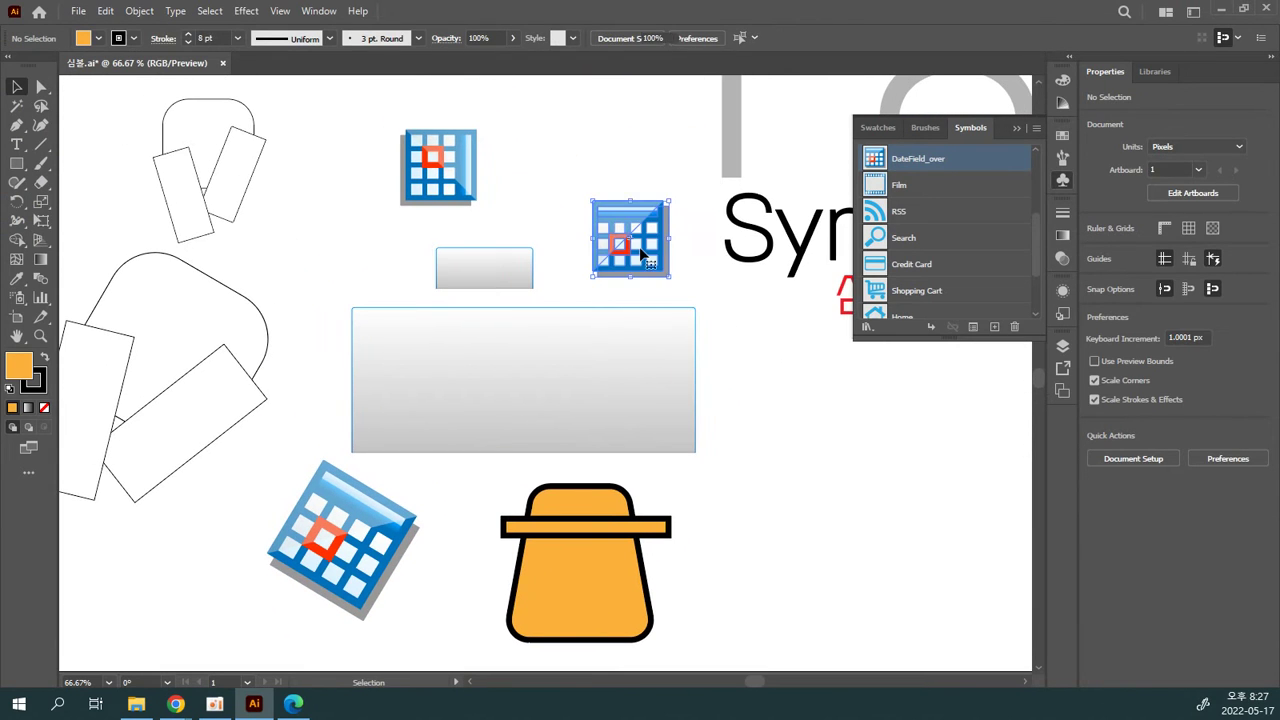
pyautogui.click(630, 350)
pyautogui.press('Delete')
# Step: Try replacing the three calendar instances with the 레고얼굴 symbol, and undo the replacement
pyautogui.click(630, 240)
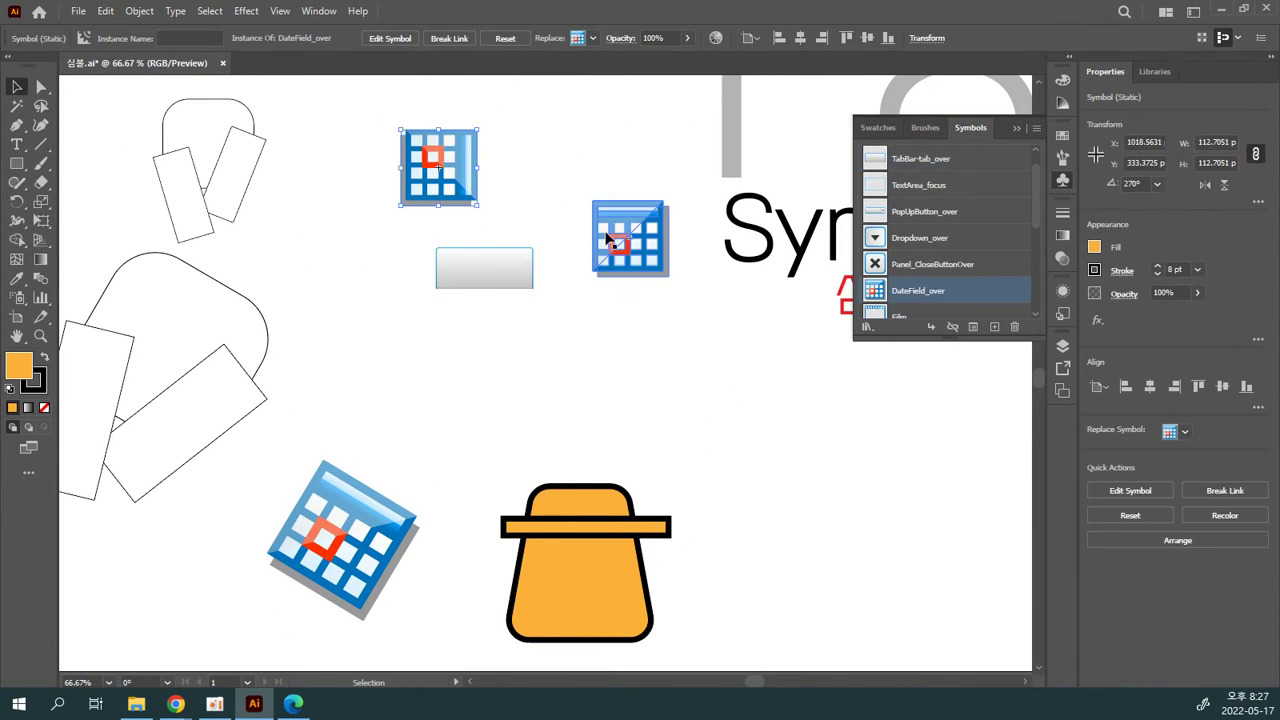
pyautogui.moveTo(390, 115); pyautogui.dragTo(537, 306)
pyautogui.keyDown('shift'); pyautogui.click(381, 518); pyautogui.keyUp('shift')
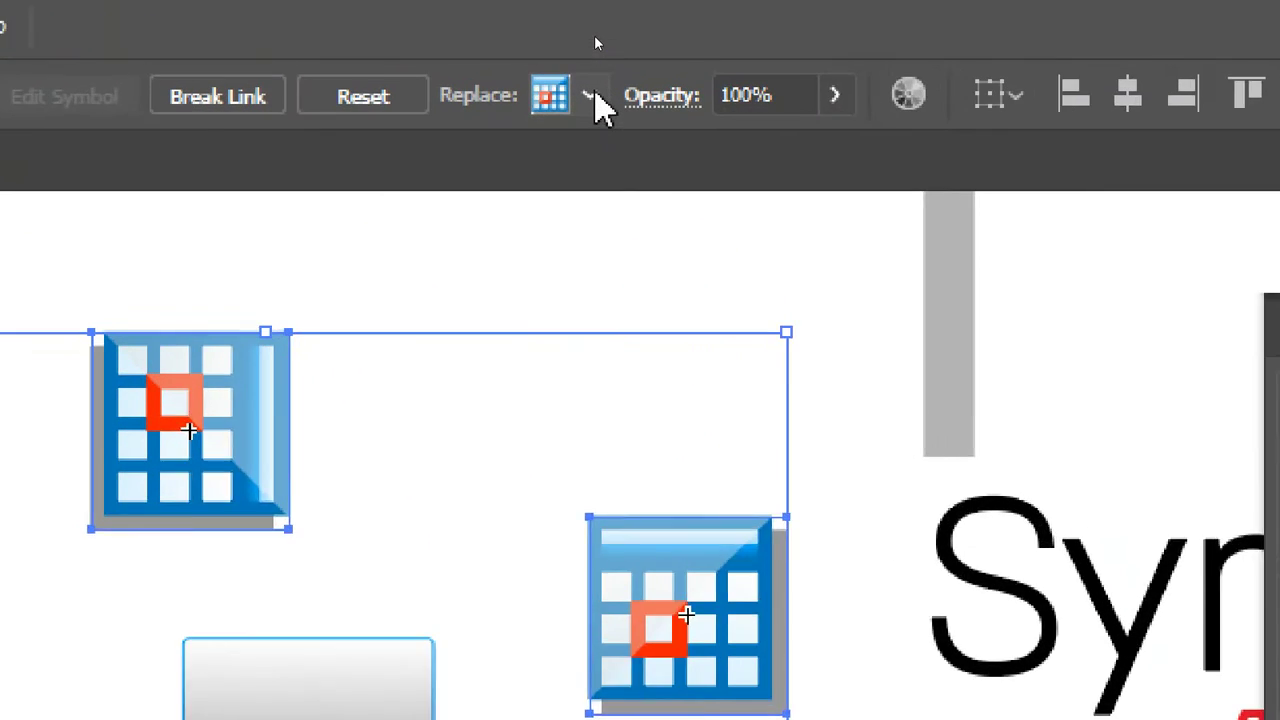
pyautogui.click(593, 38)
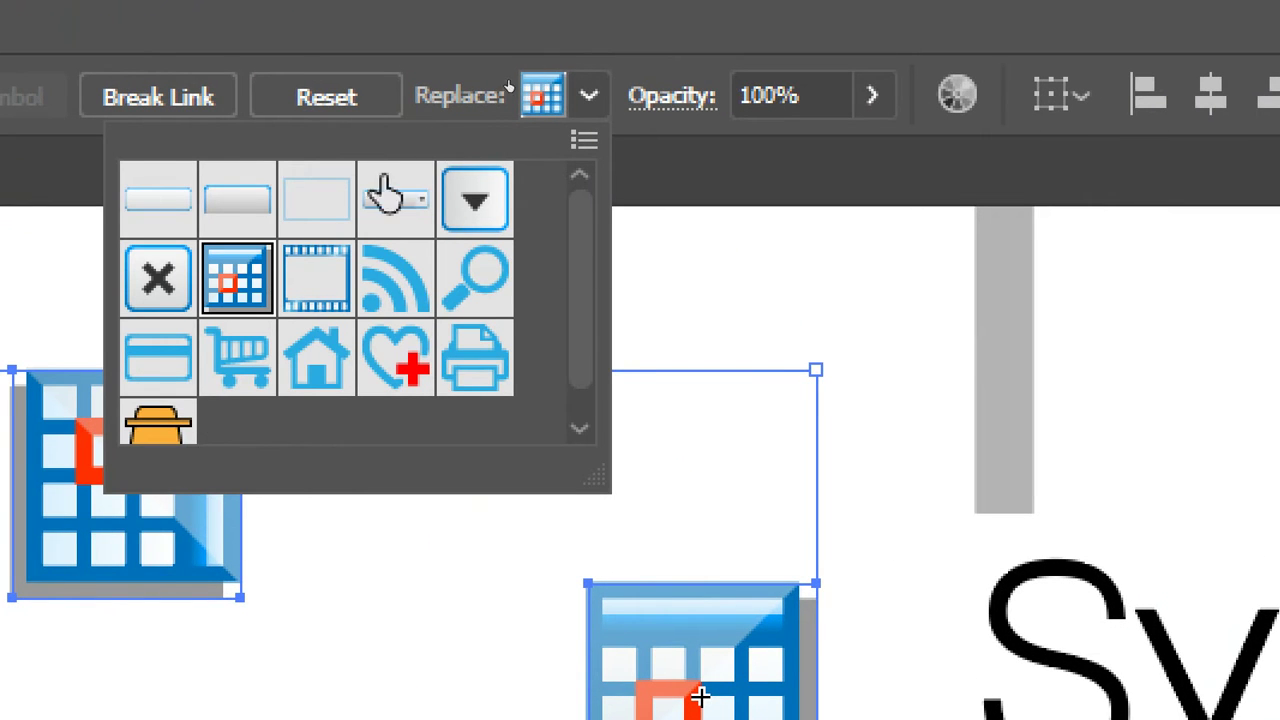
pyautogui.click(158, 422)
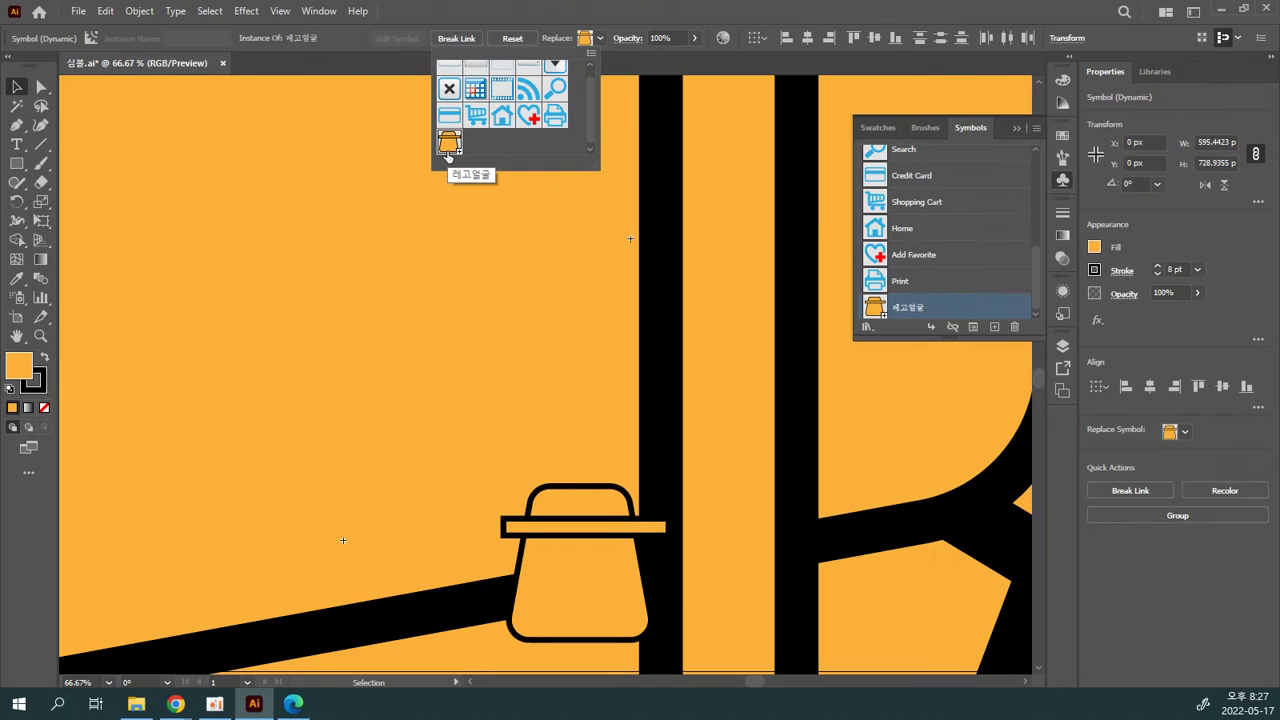
pyautogui.hotkey('ctrl', '-')
pyautogui.hotkey('ctrl', '-')
pyautogui.hotkey('ctrl', '-')
pyautogui.hotkey('ctrl', '-')
pyautogui.hotkey('ctrl', '-')
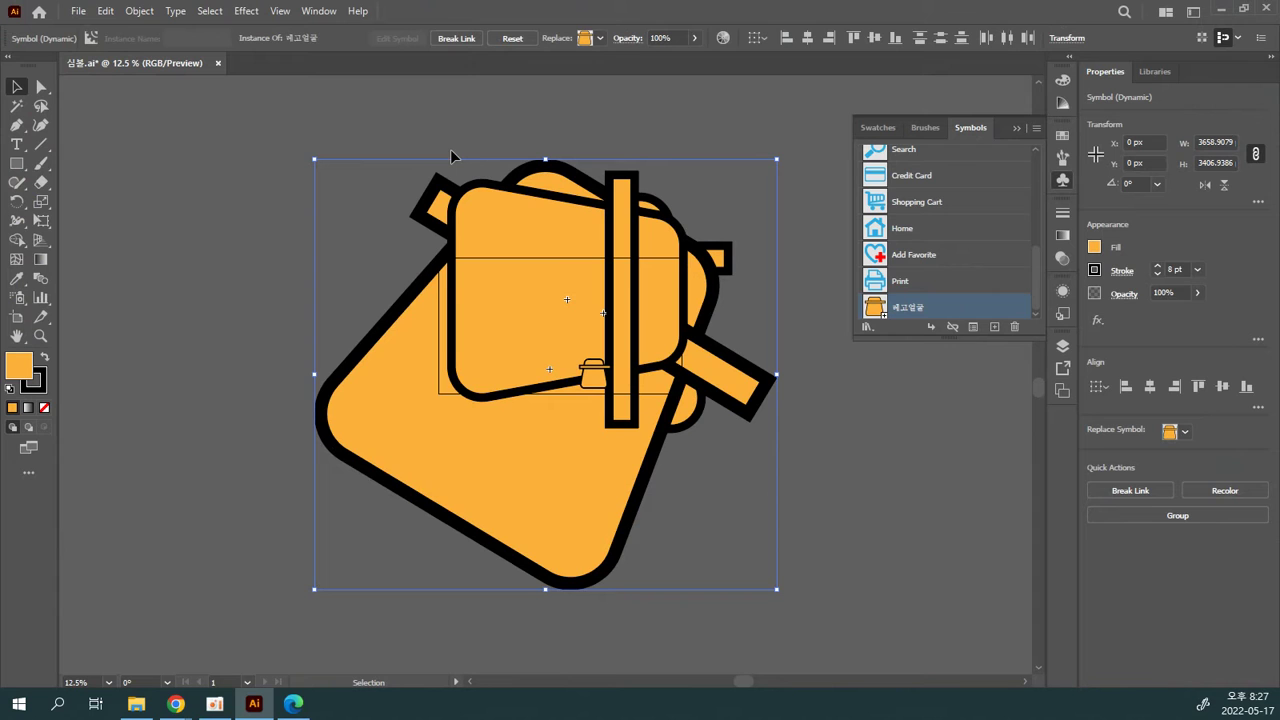
pyautogui.hotkey('ctrl', 'z')
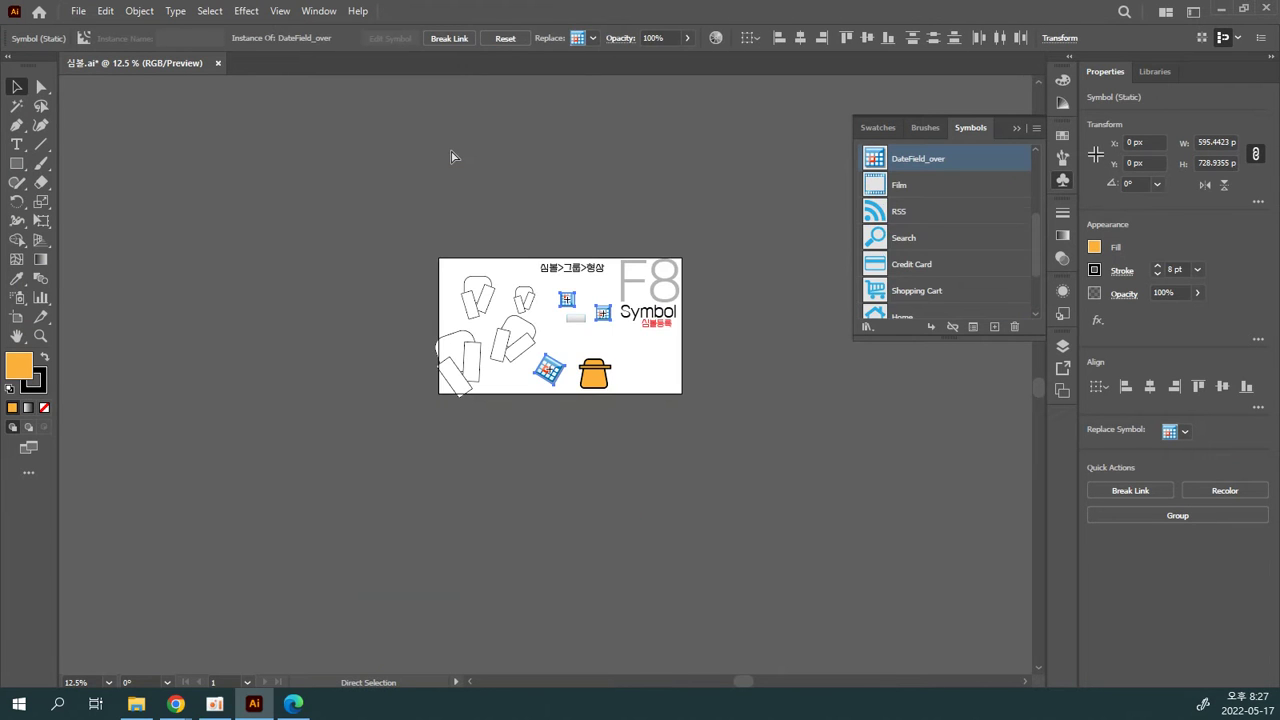
pyautogui.click(531, 392)
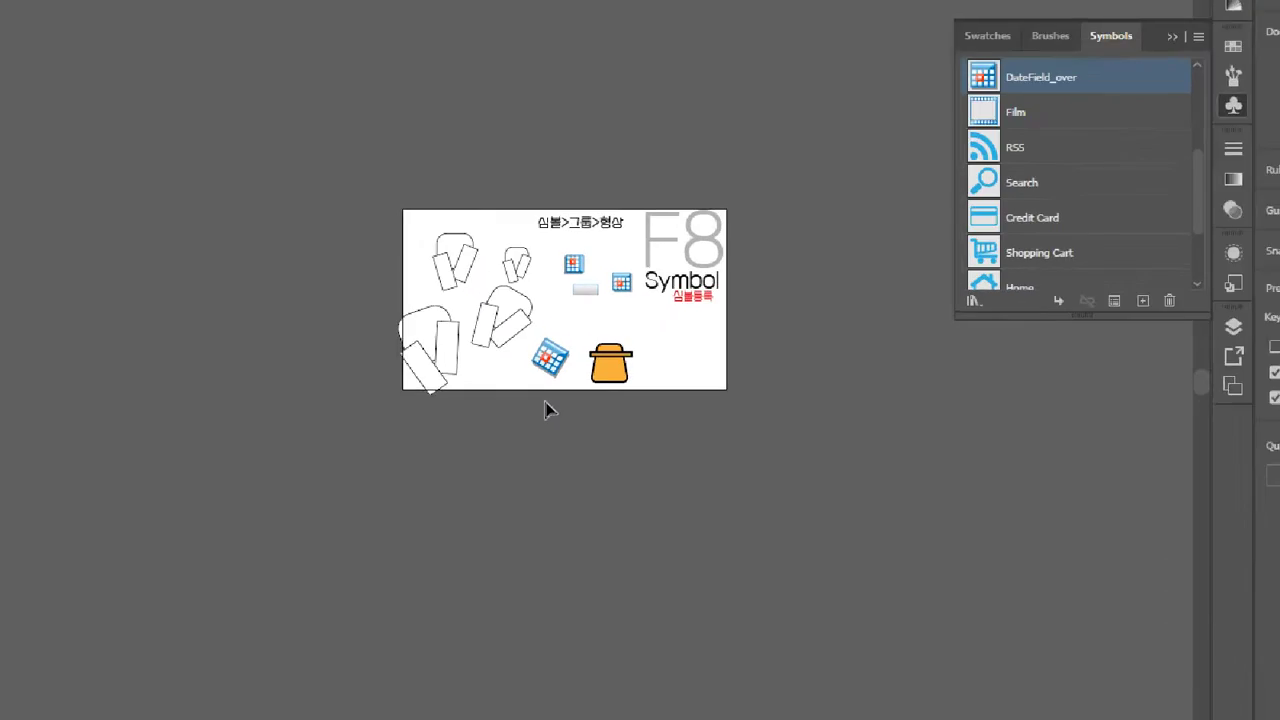
# Step: Delete all remaining calendar instances and the small gray gradient symbol from the artboard
pyautogui.moveTo(518, 402); pyautogui.dragTo(628, 110)
pyautogui.press('Delete')
pyautogui.click(715, 163)
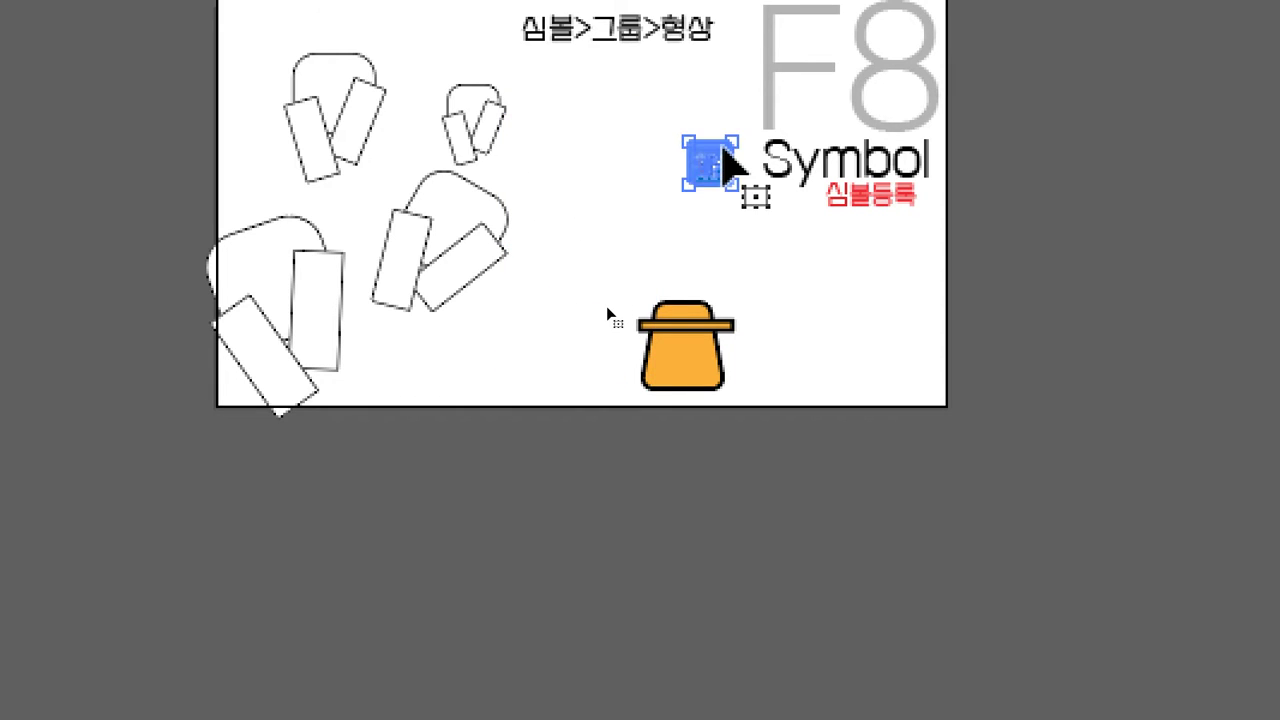
pyautogui.press('Delete')
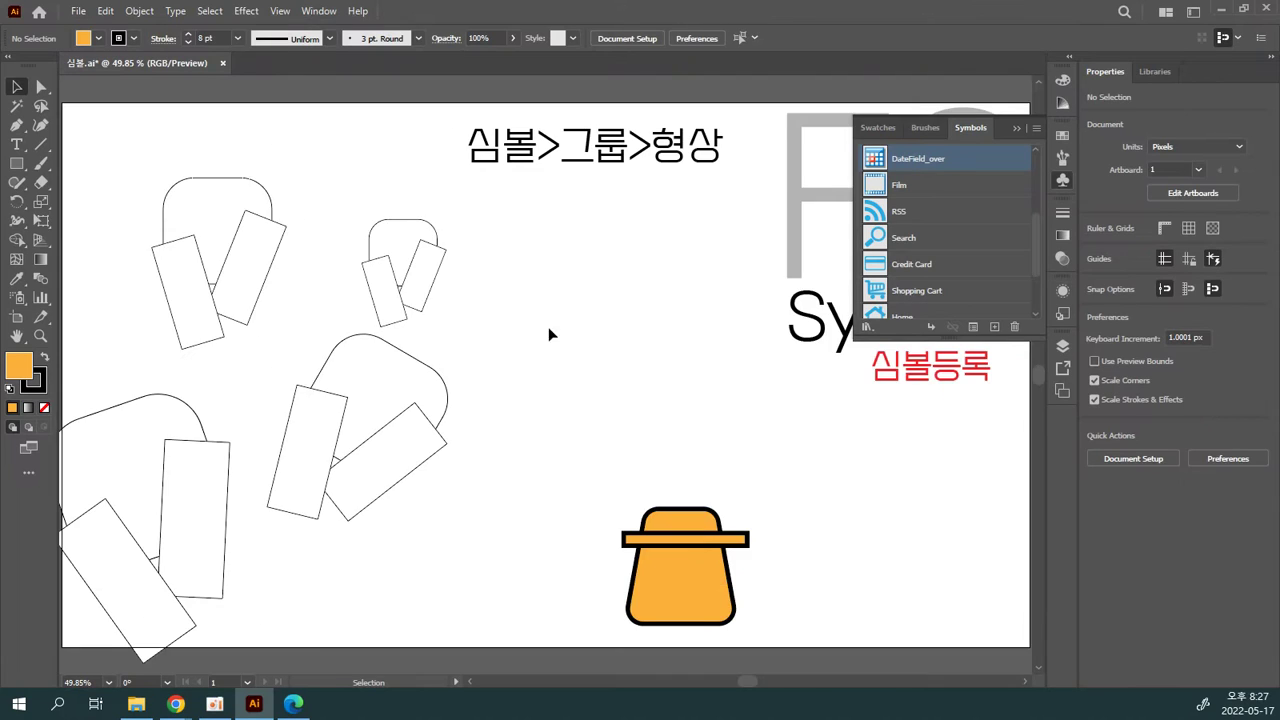
# Step: Select and delete the four white outline groups on the artboard's left half
pyautogui.moveTo(548, 327); pyautogui.dragTo(640, 320)
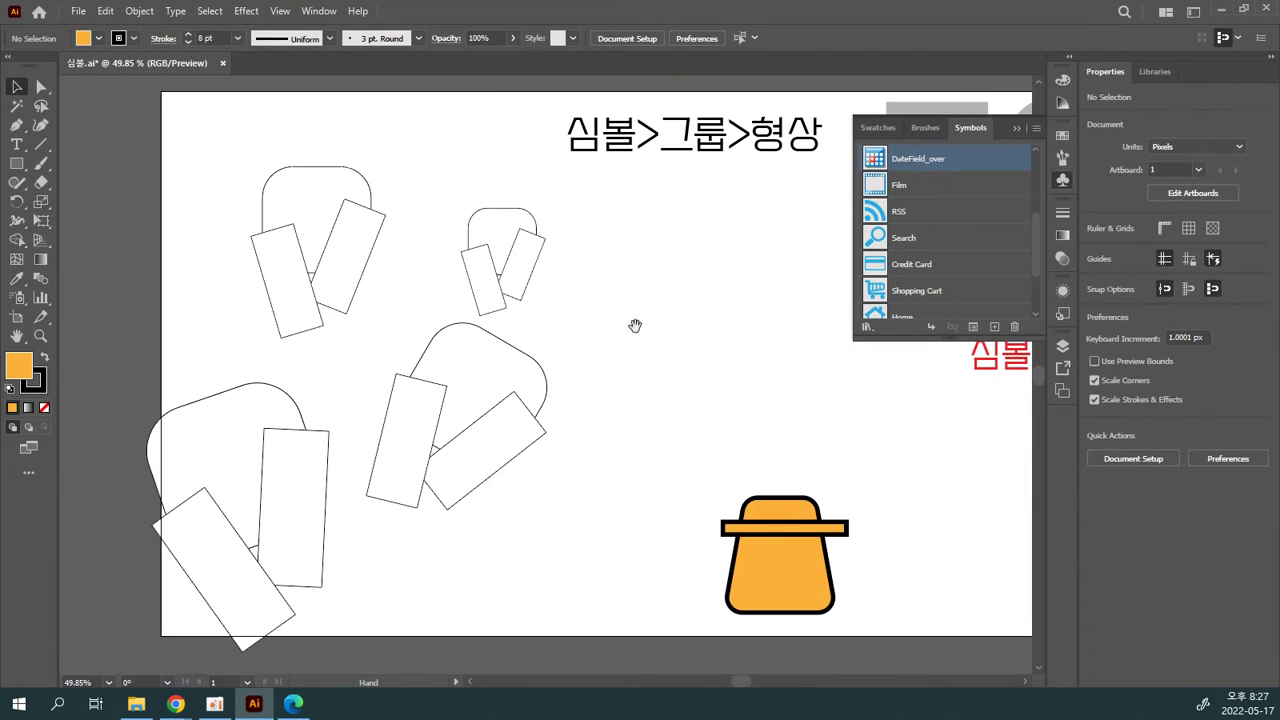
pyautogui.moveTo(592, 514); pyautogui.dragTo(207, 257)
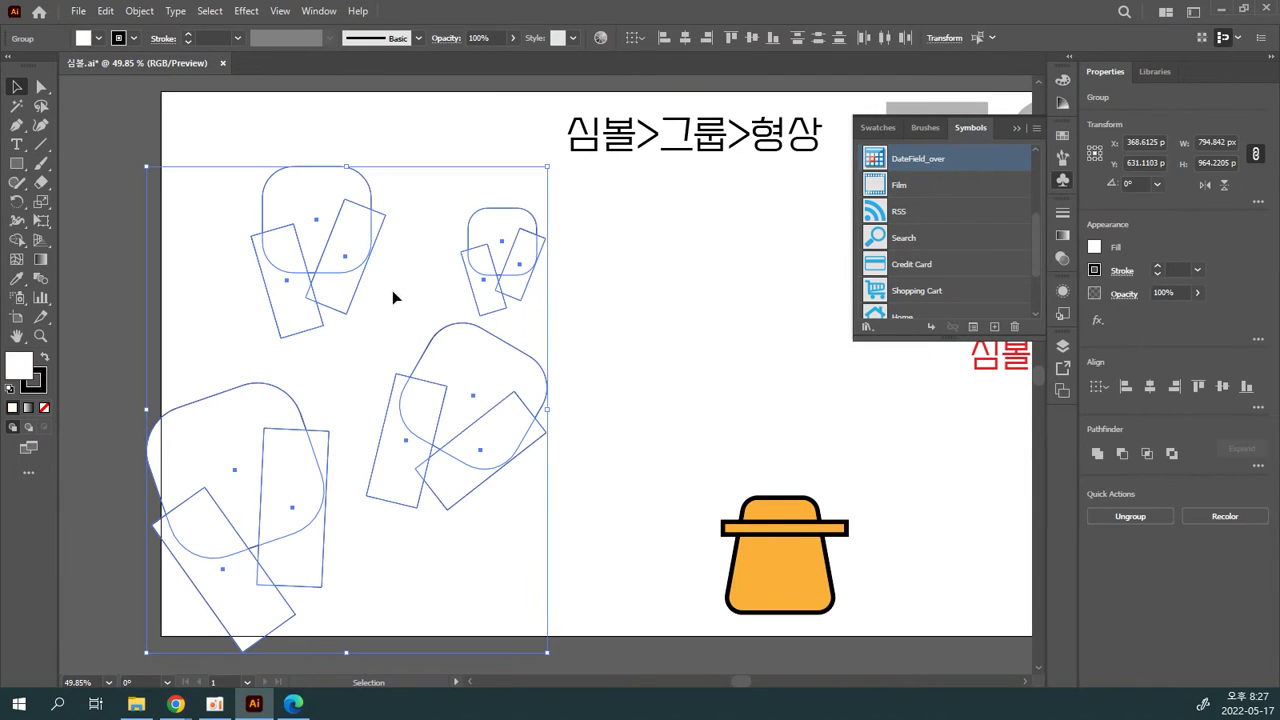
pyautogui.press('Delete')
# Step: Move the orange symbol instance to the artboard's upper left and place a copy in the middle, rotated to about 329°
pyautogui.moveTo(751, 549); pyautogui.dragTo(578, 372)
pyautogui.moveTo(632, 302); pyautogui.dragTo(743, 216)
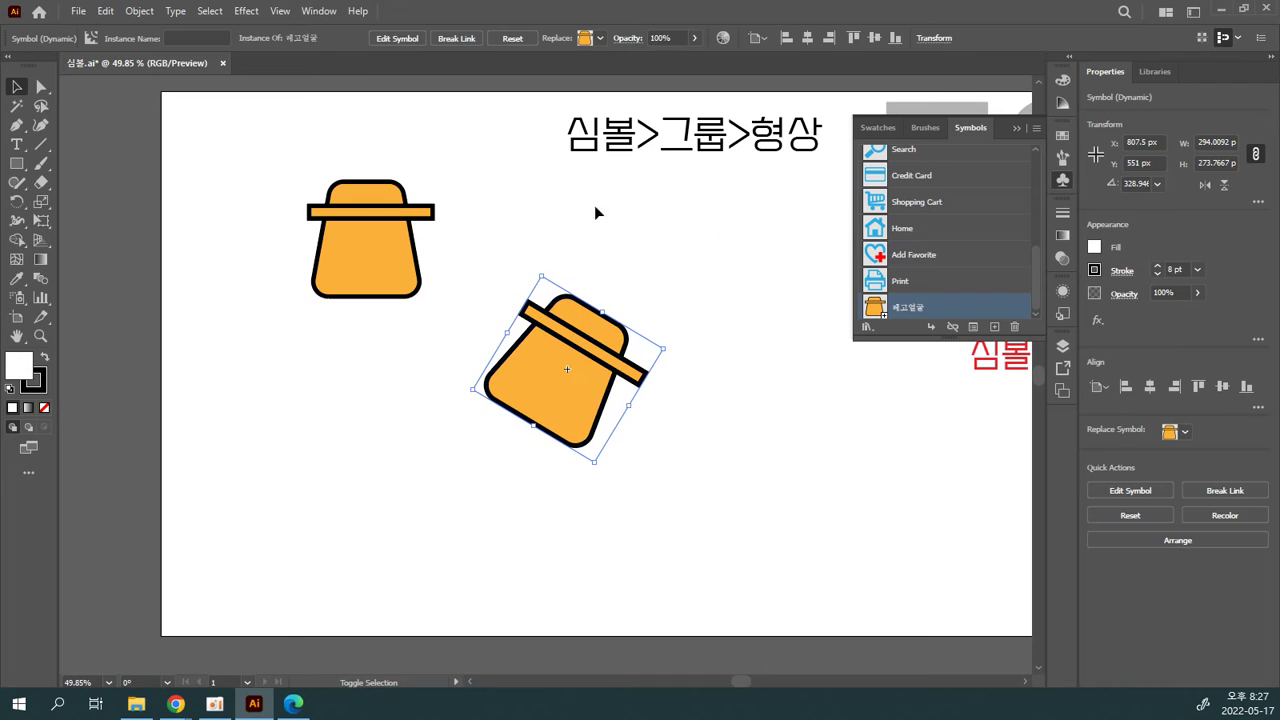
# Step: Copy the upright orange instance below itself, rotate the copy to about 45°, and enlarge it to about 390 by 408 px
pyautogui.moveTo(364, 247); pyautogui.dragTo(303, 443)
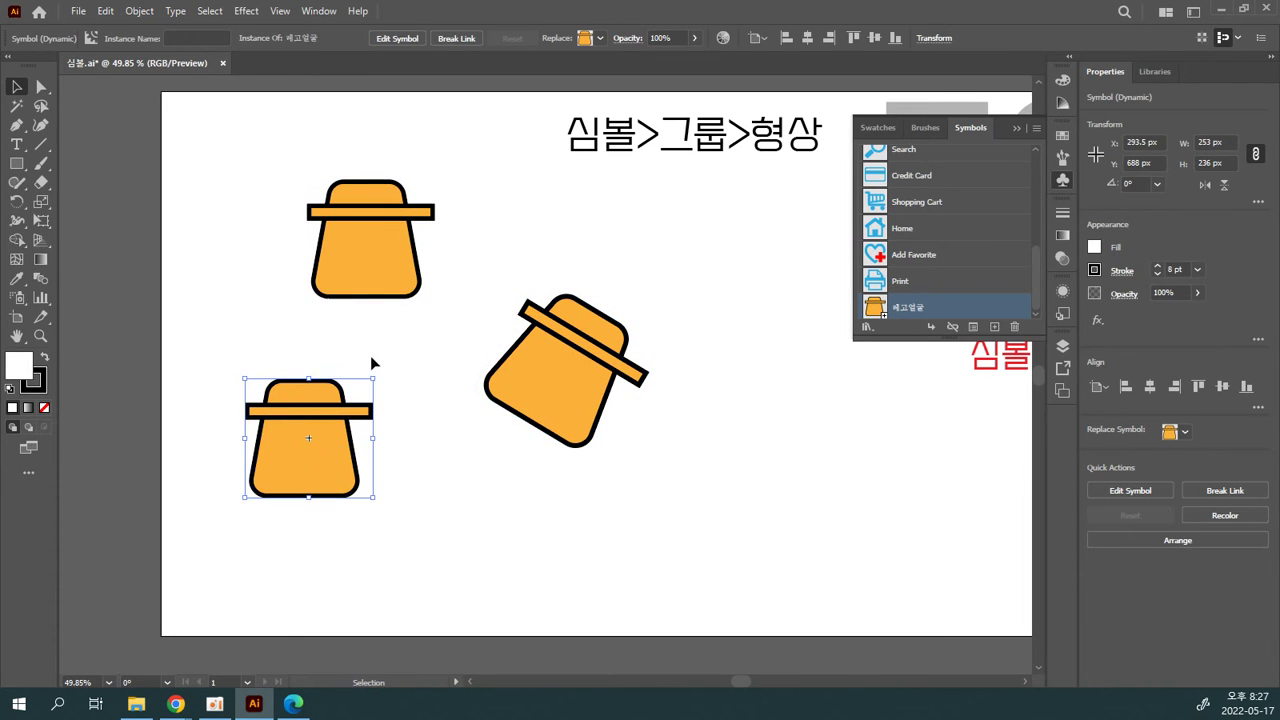
pyautogui.moveTo(380, 365); pyautogui.dragTo(261, 332)
pyautogui.click(343, 377)
pyautogui.moveTo(310, 420)
pyautogui.mouseDown()
pyautogui.moveTo(291, 434)
pyautogui.moveTo(300, 440)
pyautogui.mouseUp()
pyautogui.moveTo(389, 409); pyautogui.dragTo(431, 446)
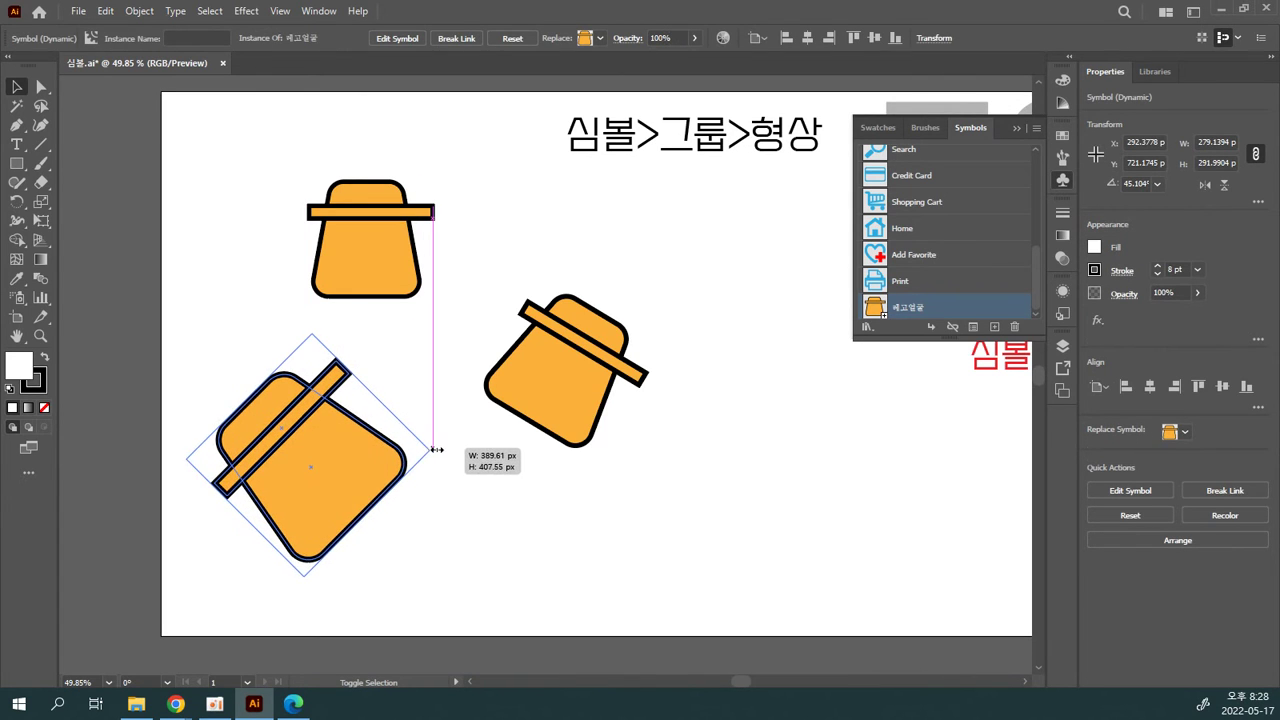
pyautogui.click(484, 492)
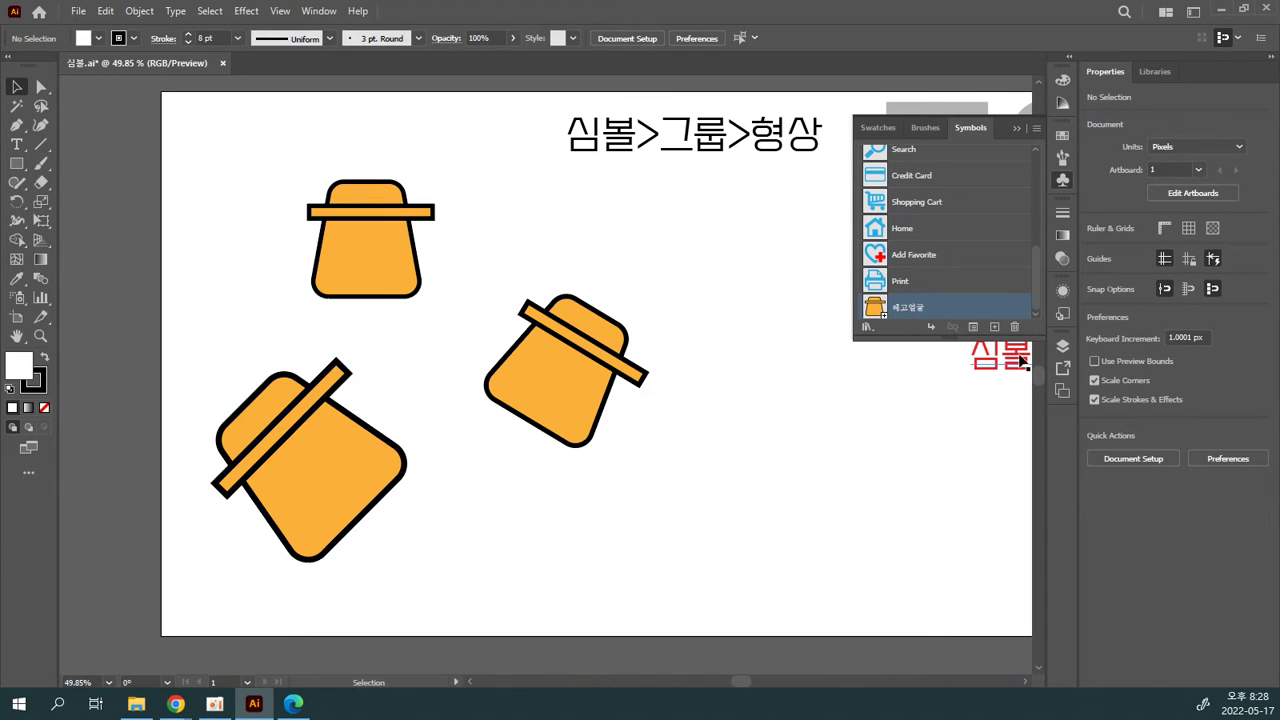
# Step: Extend the symbol list's height and delete every symbol from Button_over through Print, keeping only 레고얼굴
pyautogui.moveTo(1036, 340); pyautogui.dragTo(1036, 637)
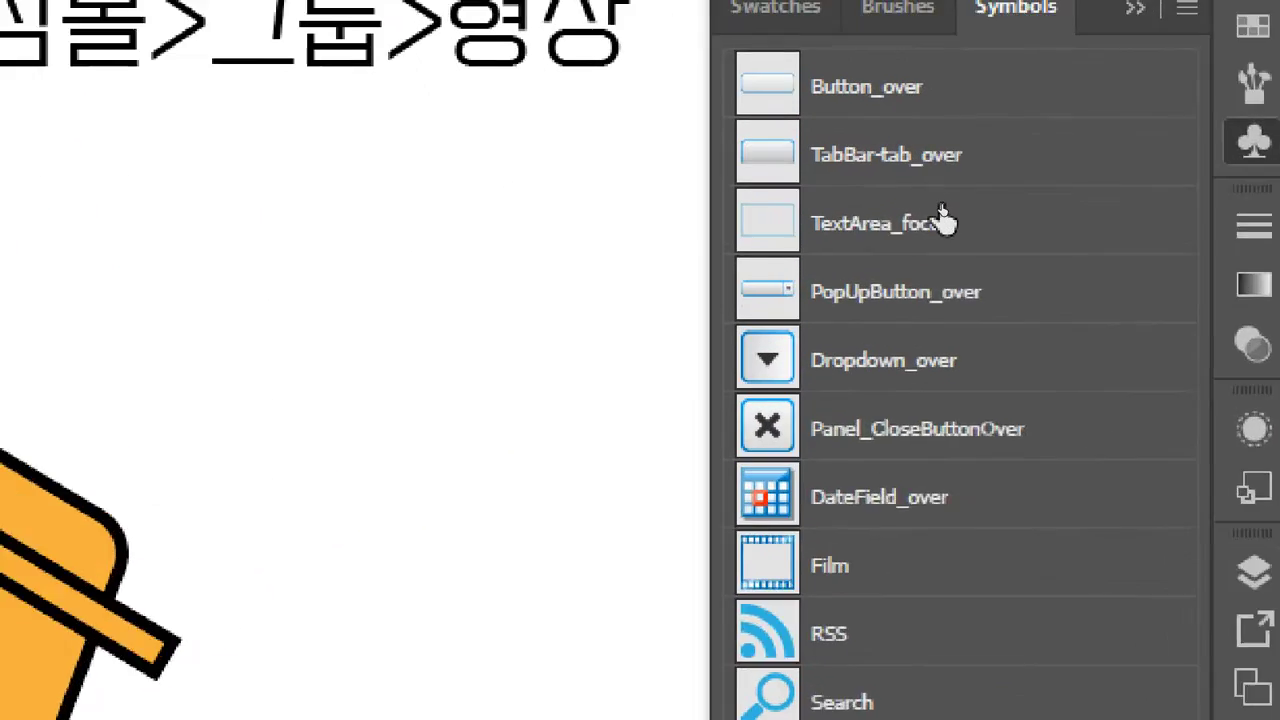
pyautogui.click(943, 160)
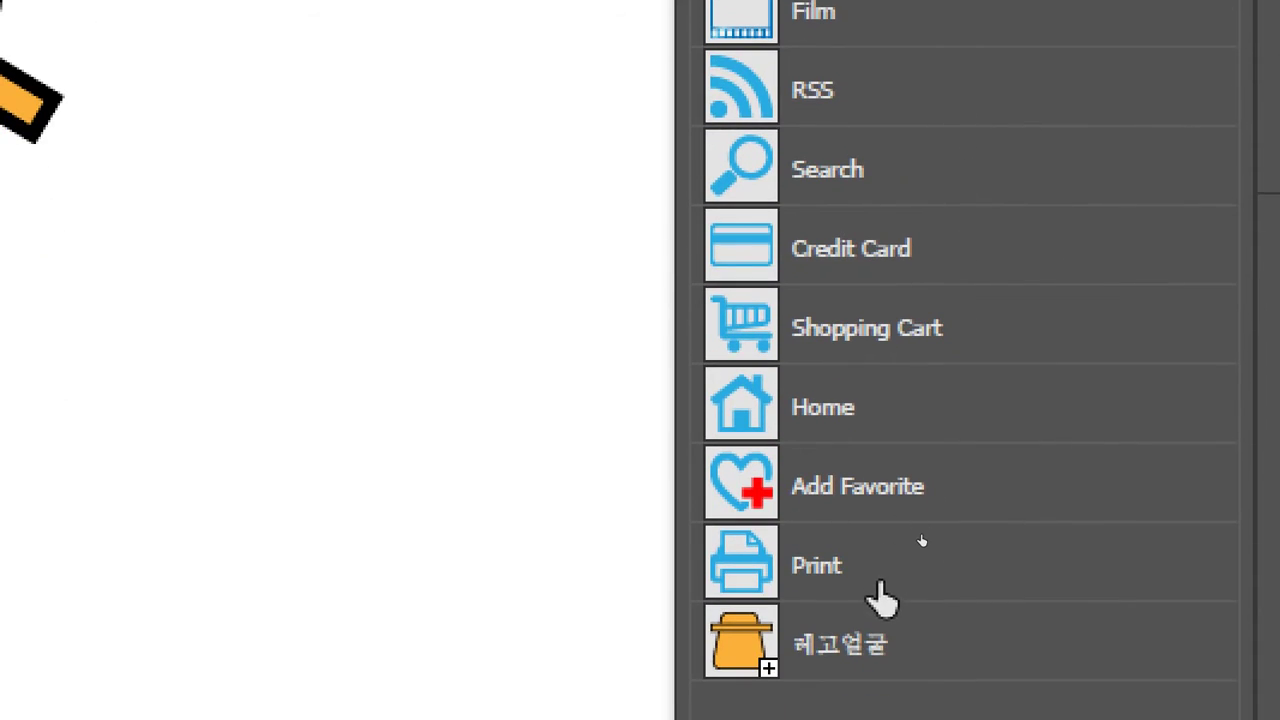
pyautogui.keyDown('shift'); pyautogui.click(900, 575); pyautogui.keyUp('shift')
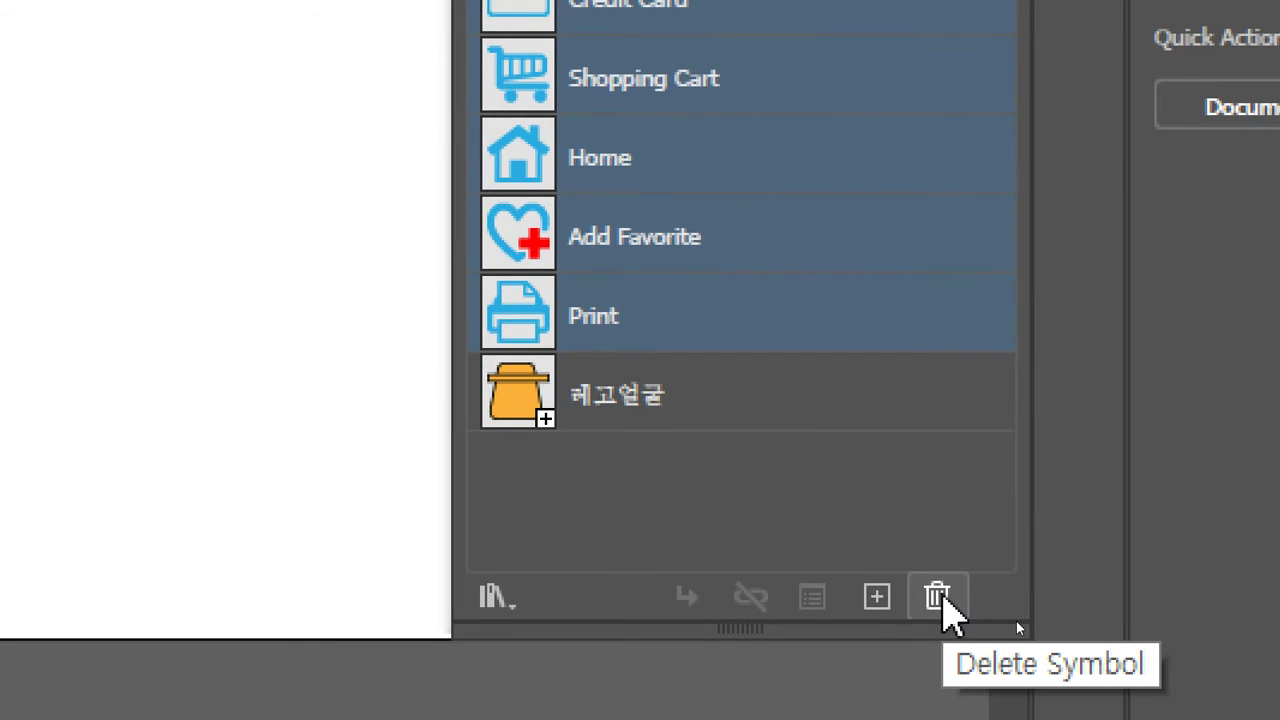
pyautogui.click(937, 597)
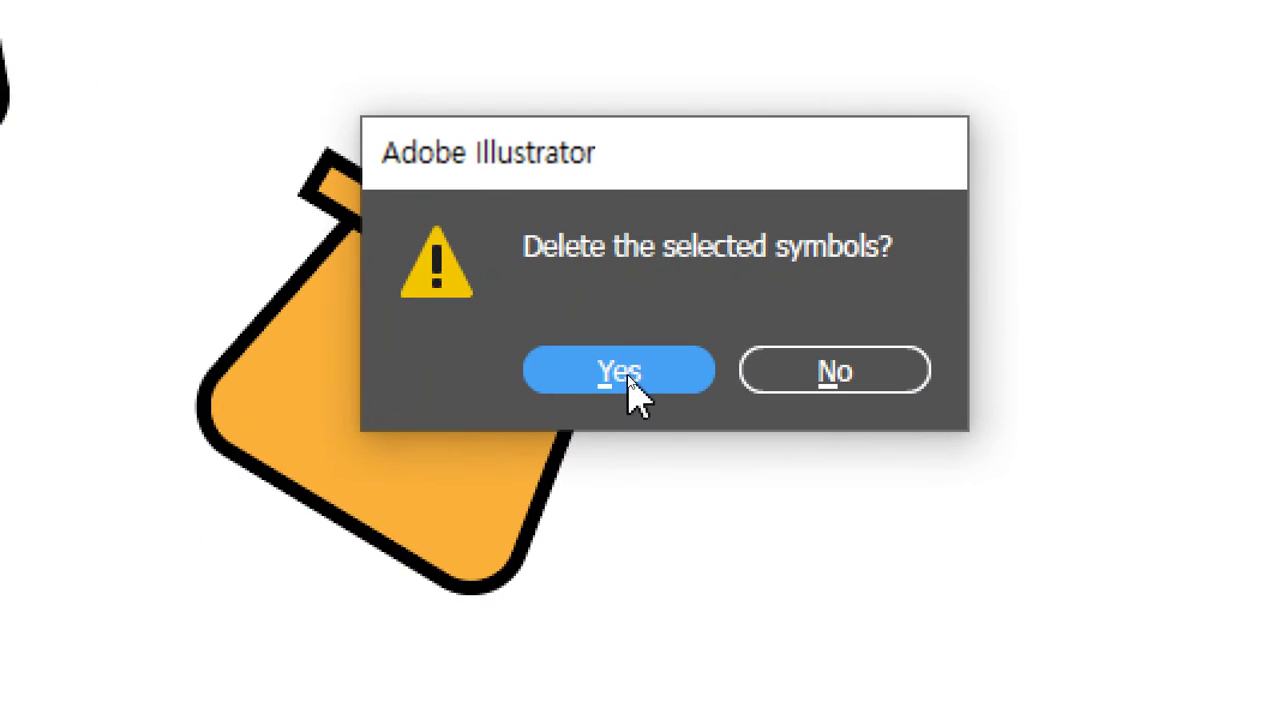
pyautogui.click(628, 390)
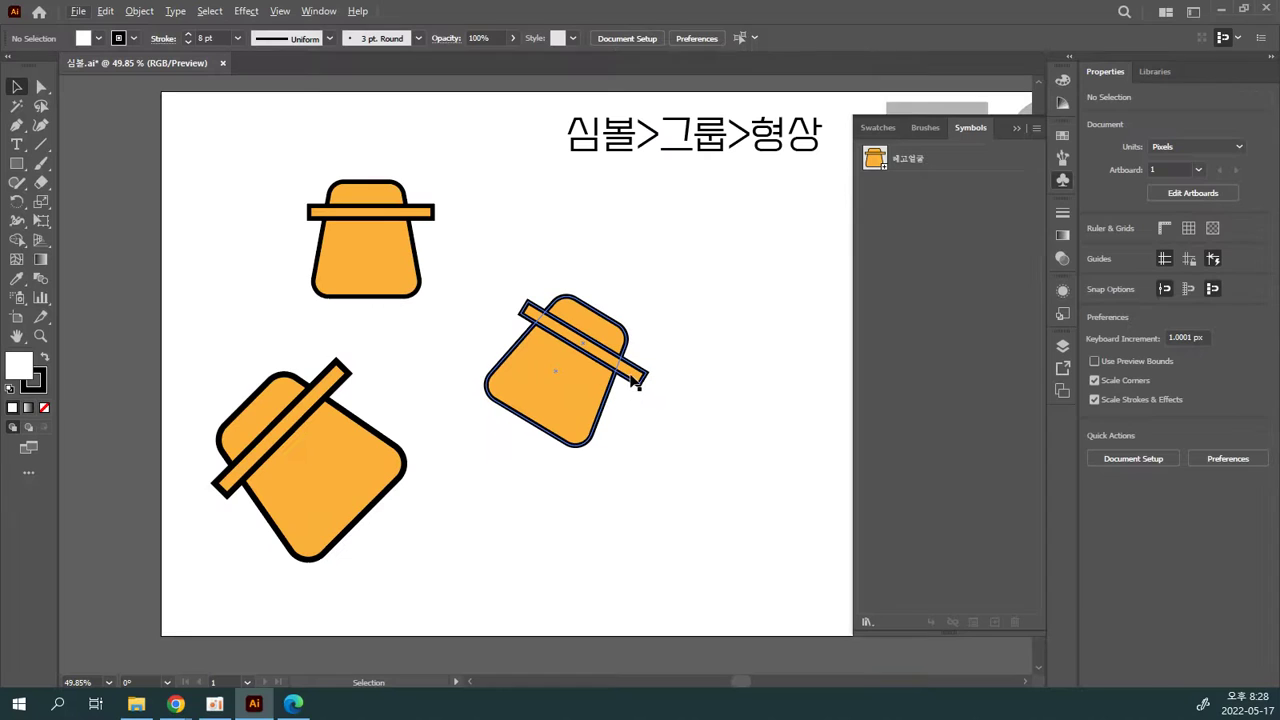
pyautogui.click(1153, 372)
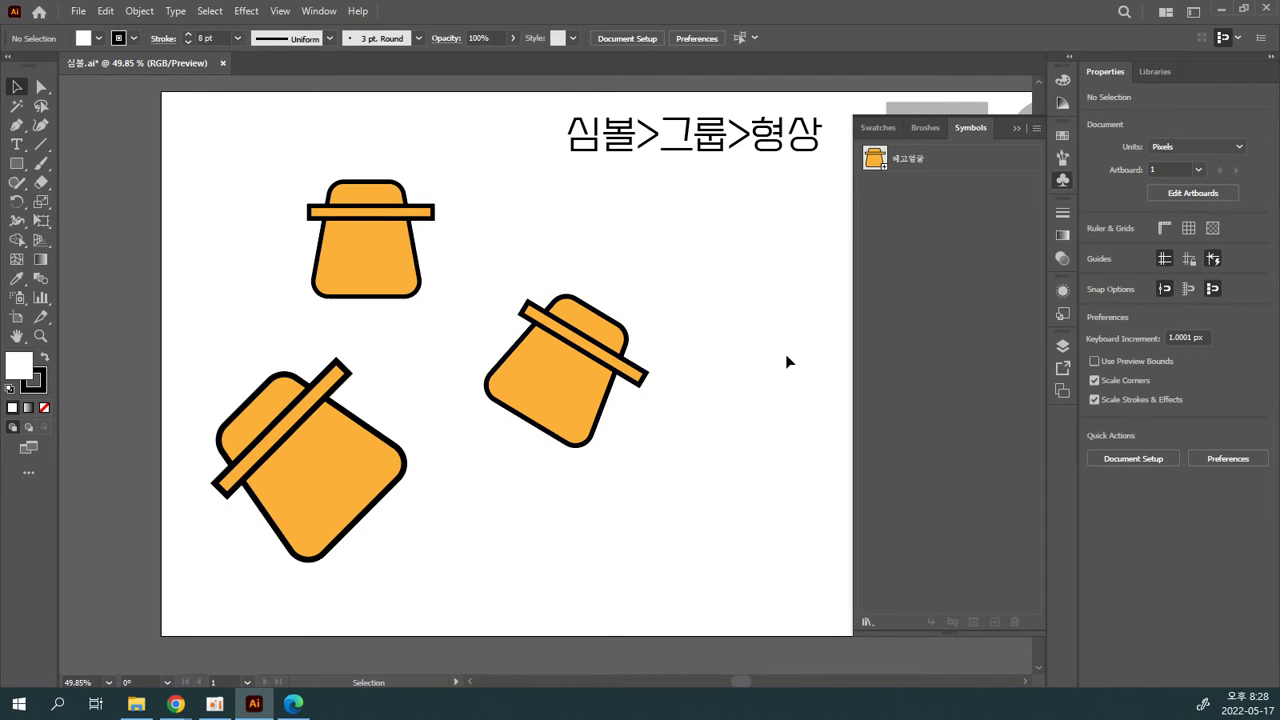
# Step: Save the Illustrator document
pyautogui.press('a')
pyautogui.hotkey('ctrl', 's')
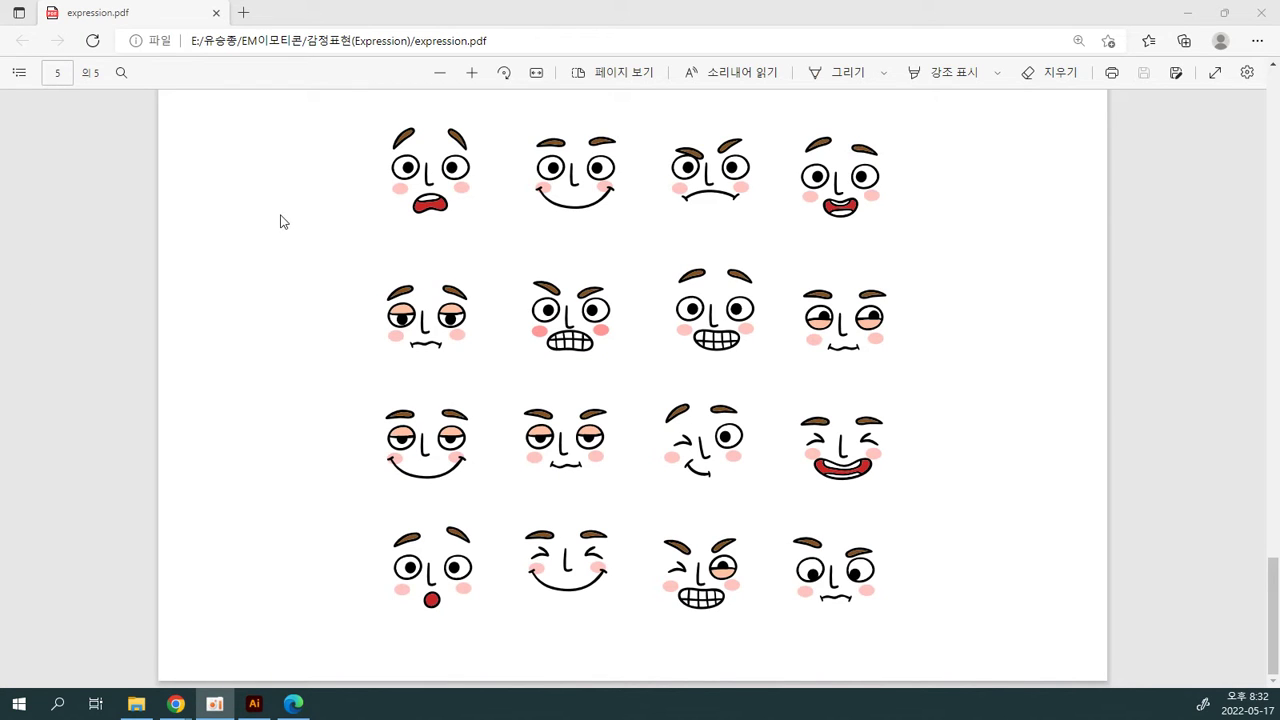
# Step: Switch to Chrome and open the Korean Freepik site from the Google results for 프리픽
pyautogui.click(263, 240)
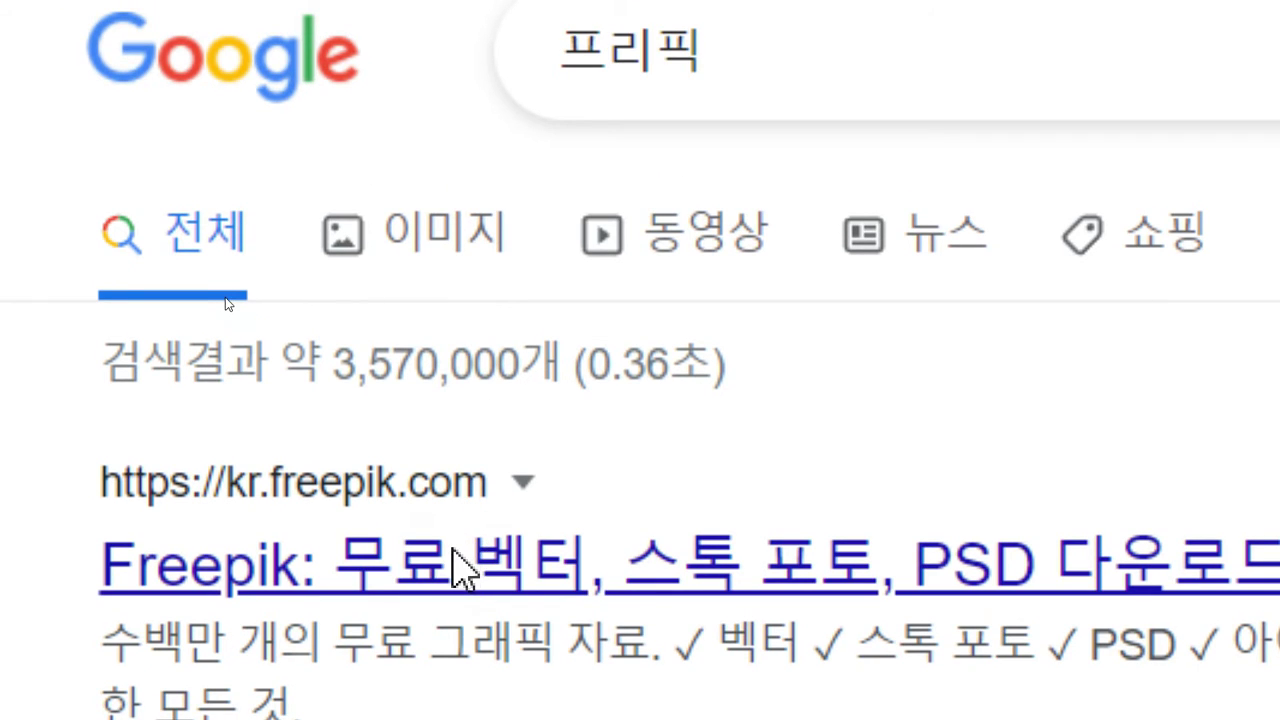
pyautogui.click(457, 560)
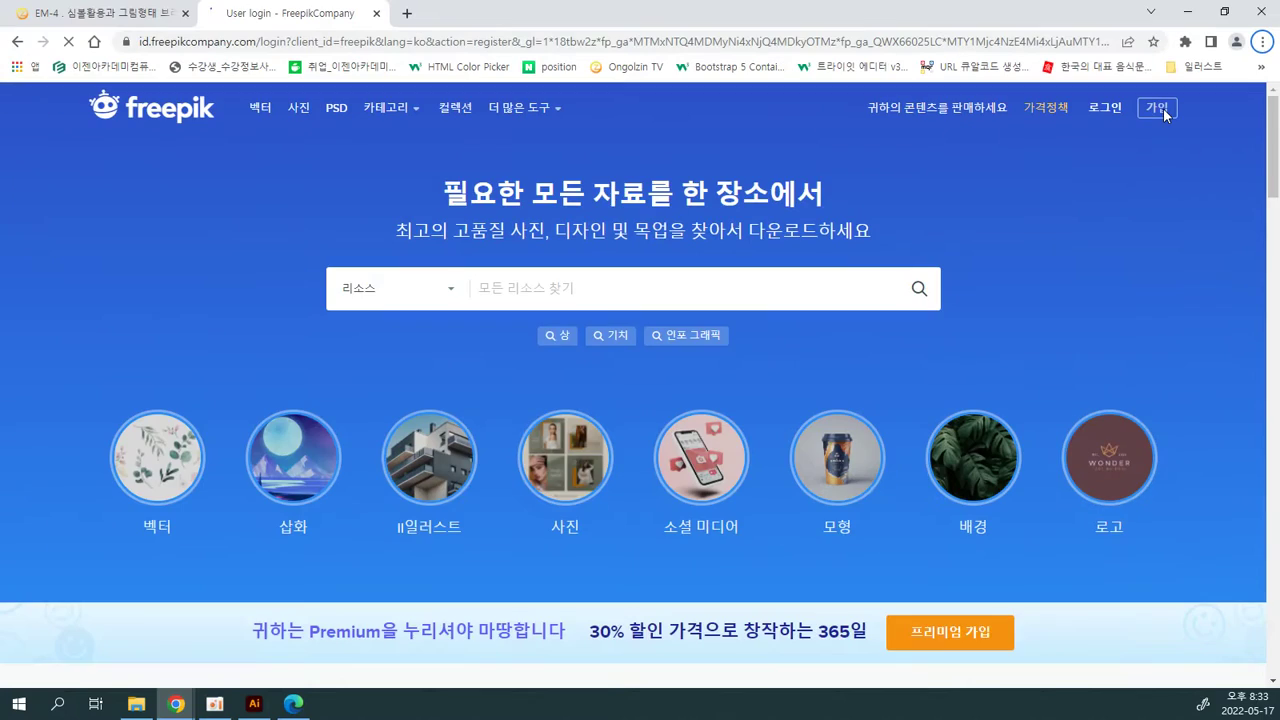
pyautogui.click(1112, 115)
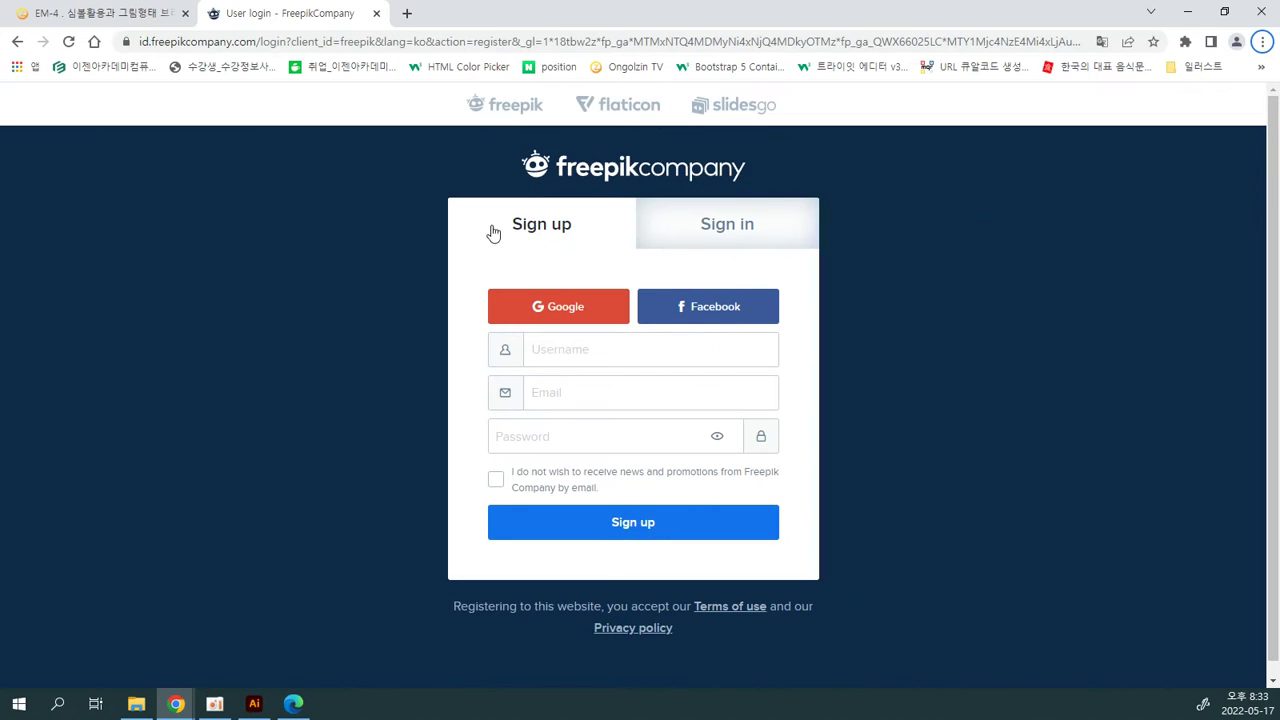
pyautogui.click(503, 105)
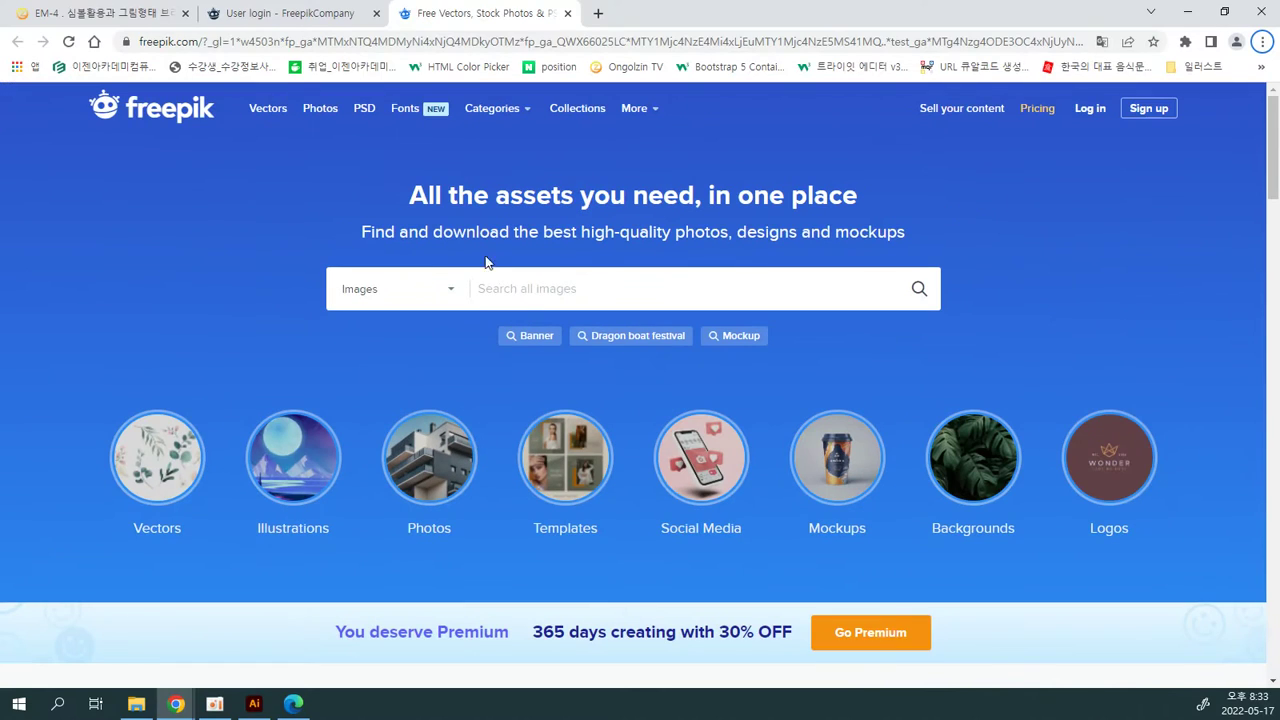
pyautogui.click(318, 22)
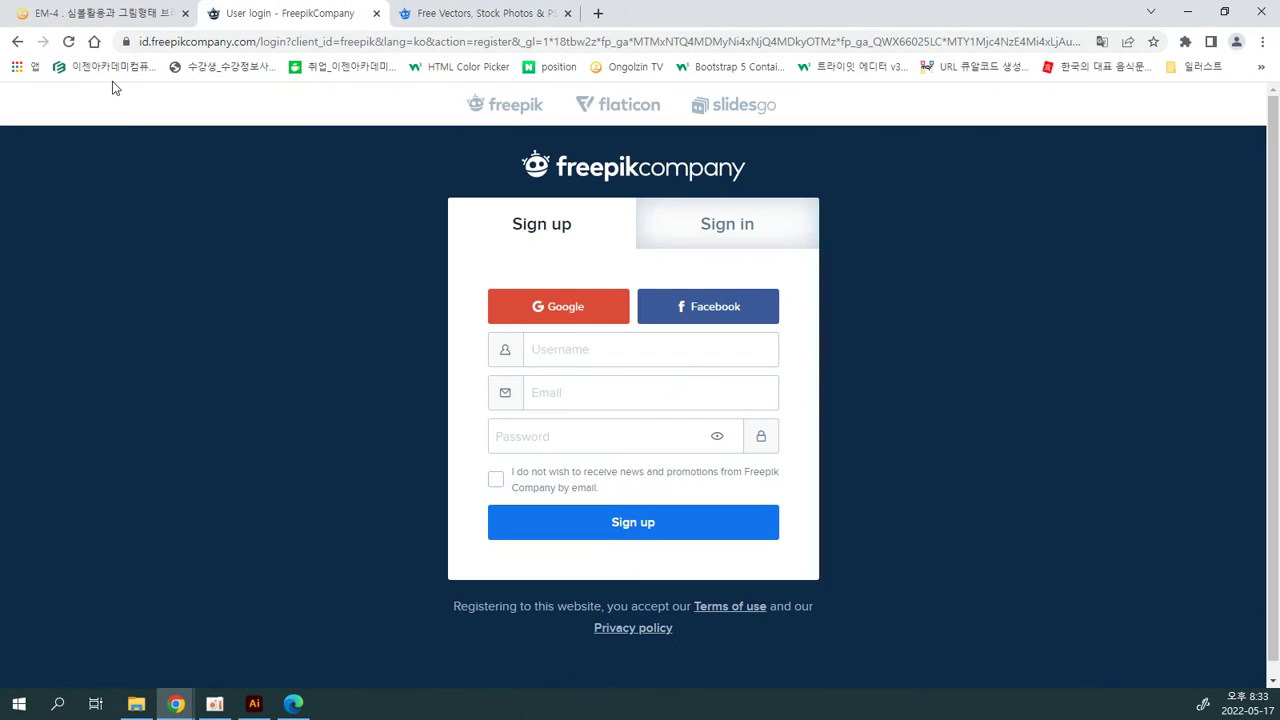
pyautogui.click(17, 42)
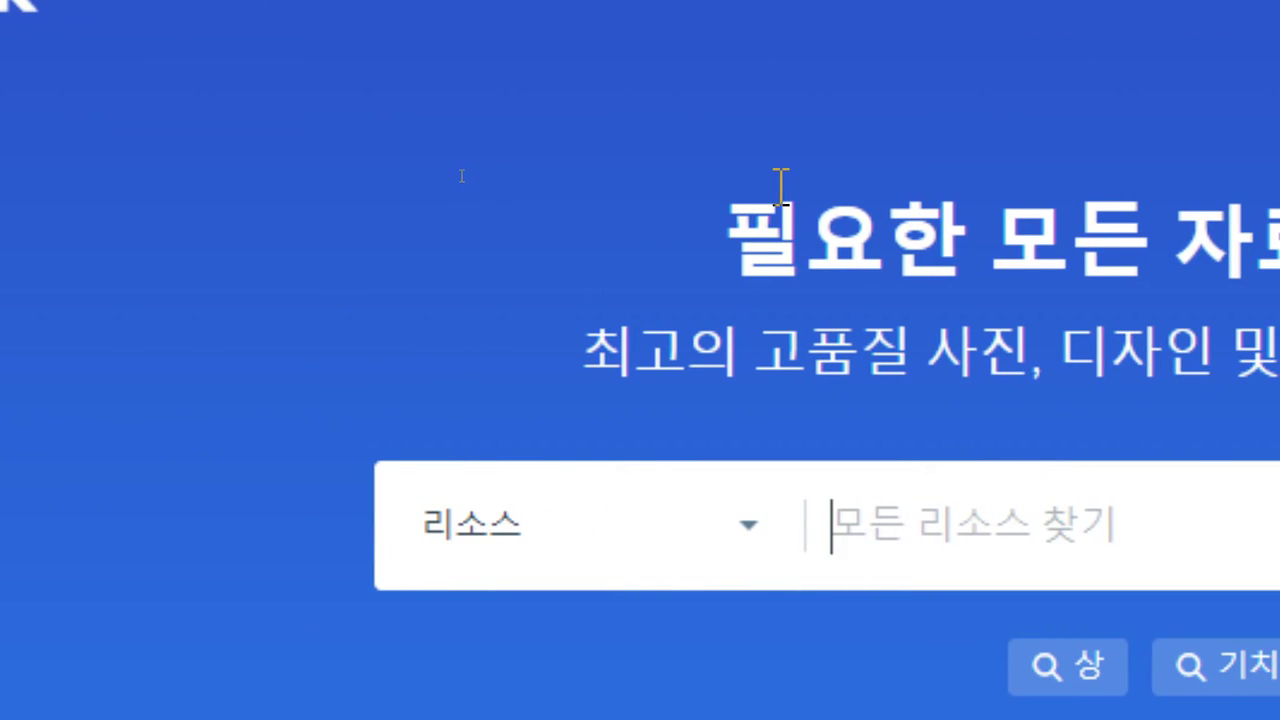
# Step: Search Freepik for 표정 and open the cartoon emotion-face vector set with red cheeks from the results
pyautogui.write('프정')
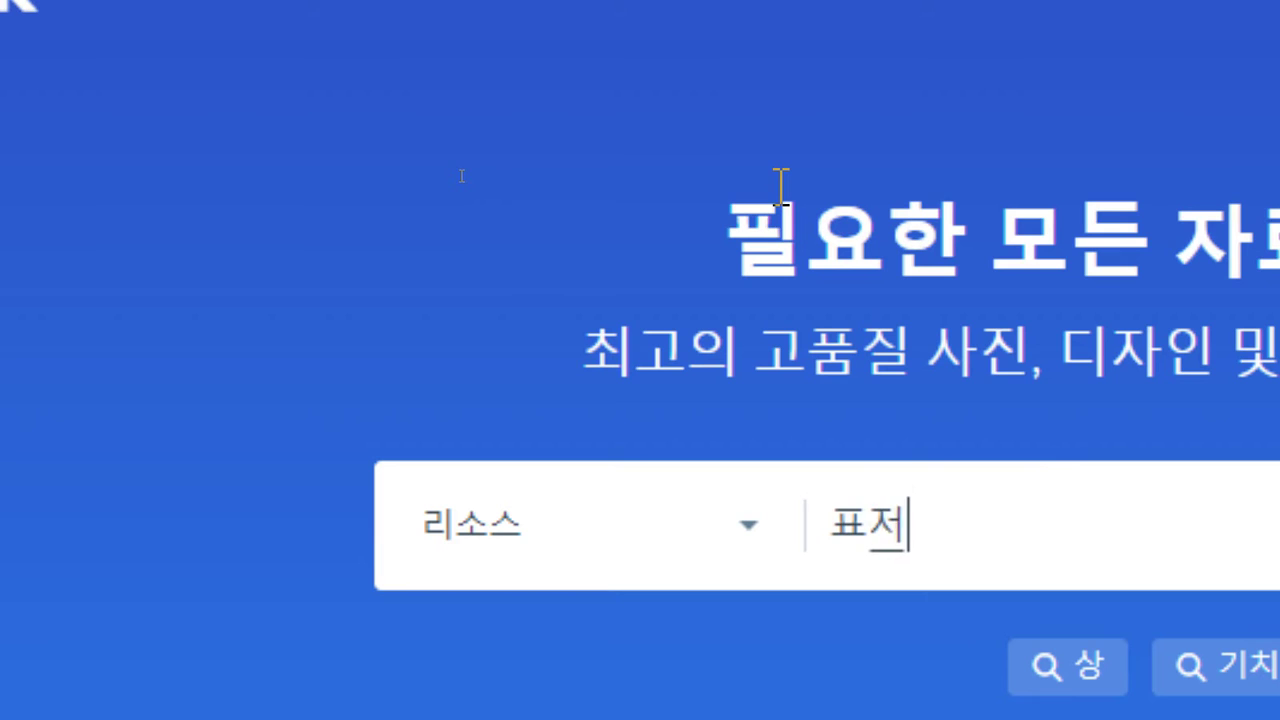
pyautogui.press('Return')
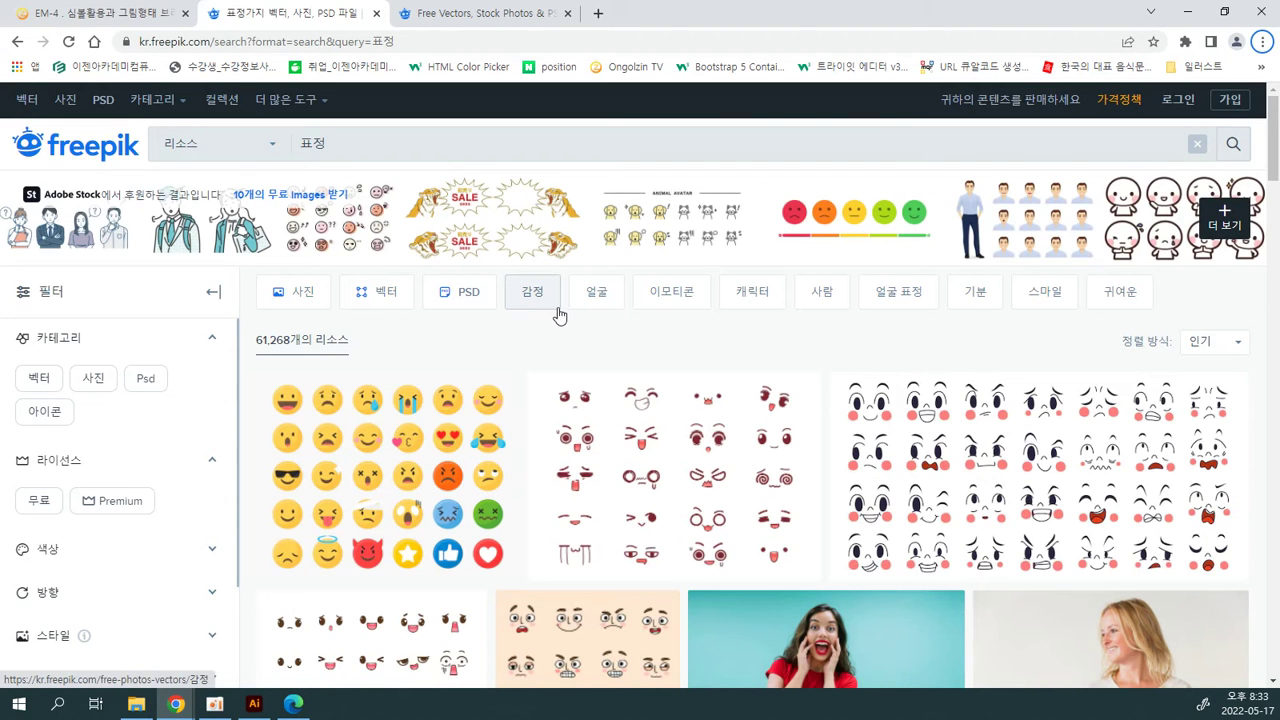
pyautogui.scroll(-3, 553, 316)
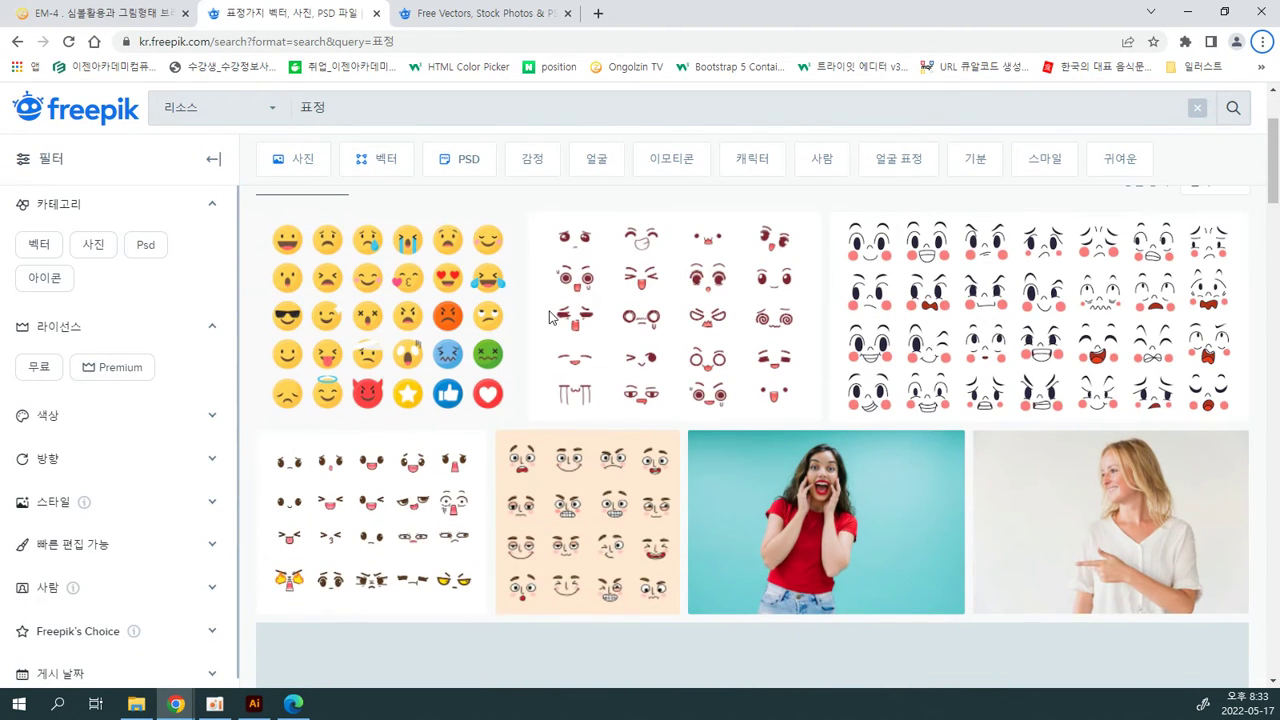
pyautogui.scroll(1, 1045, 390)
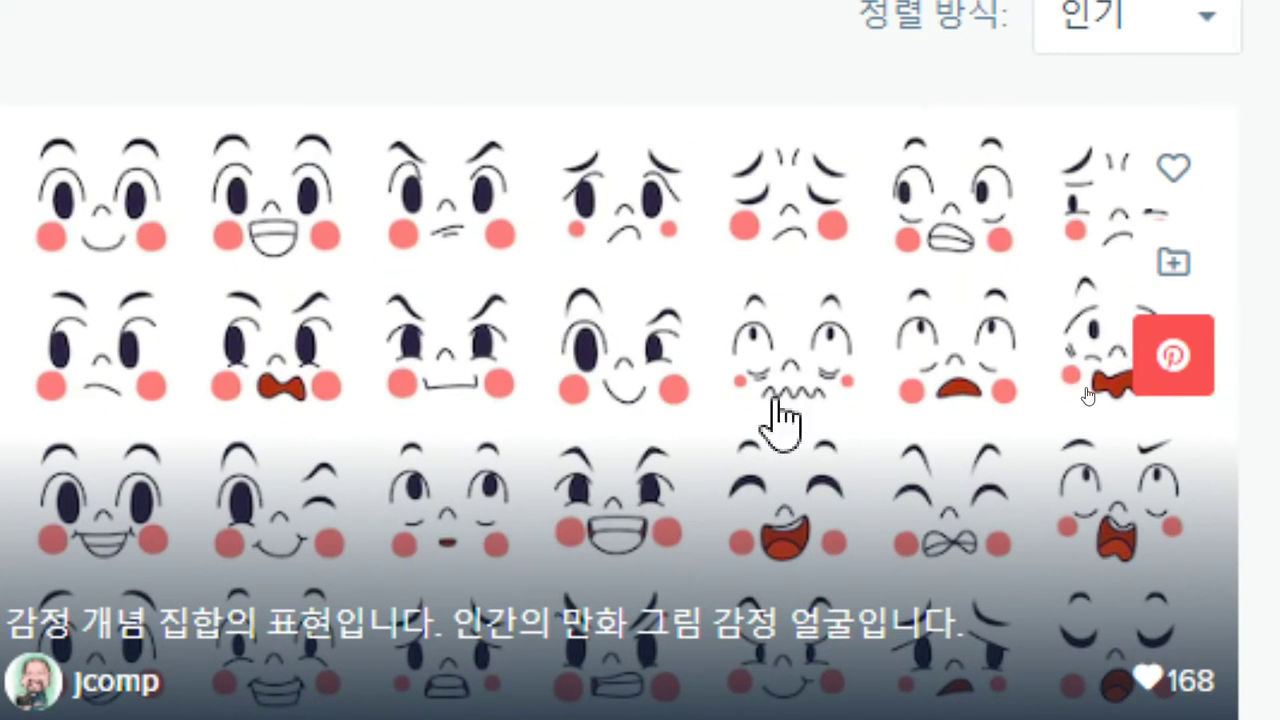
pyautogui.click(505, 300)
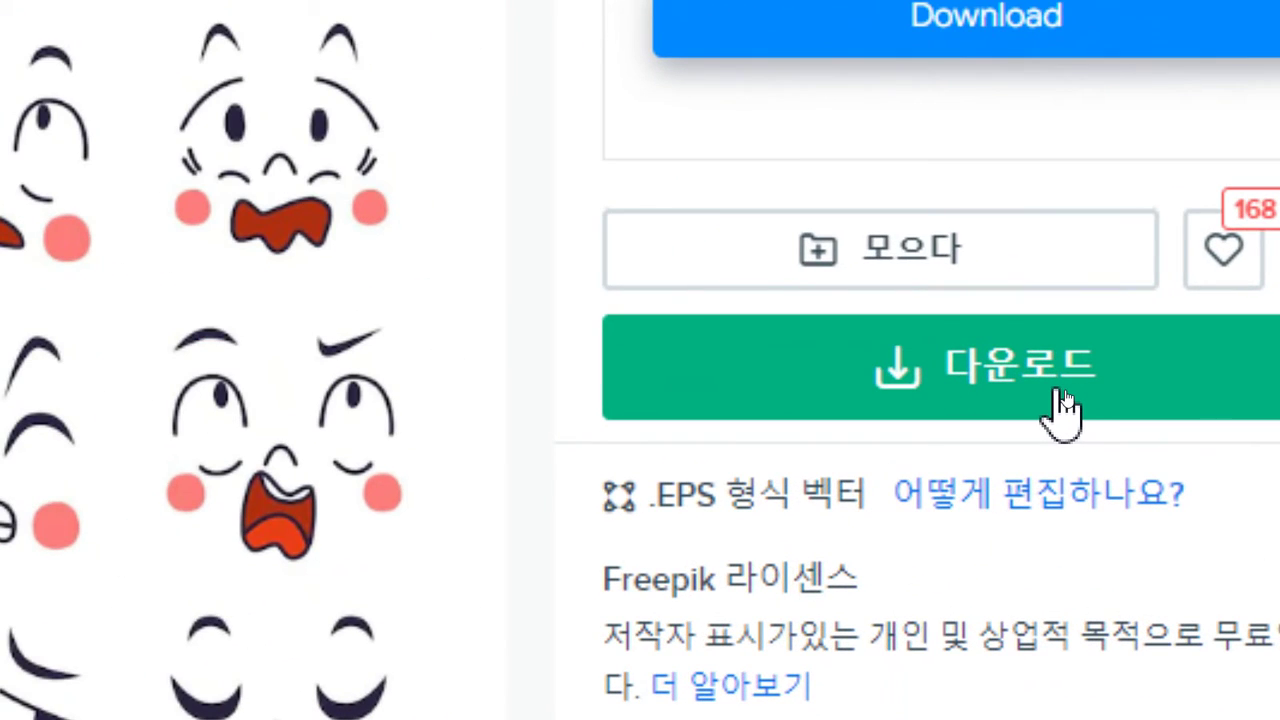
# Step: Download the emotion-face vector set with the free, attribution-required option
pyautogui.click(1062, 398)
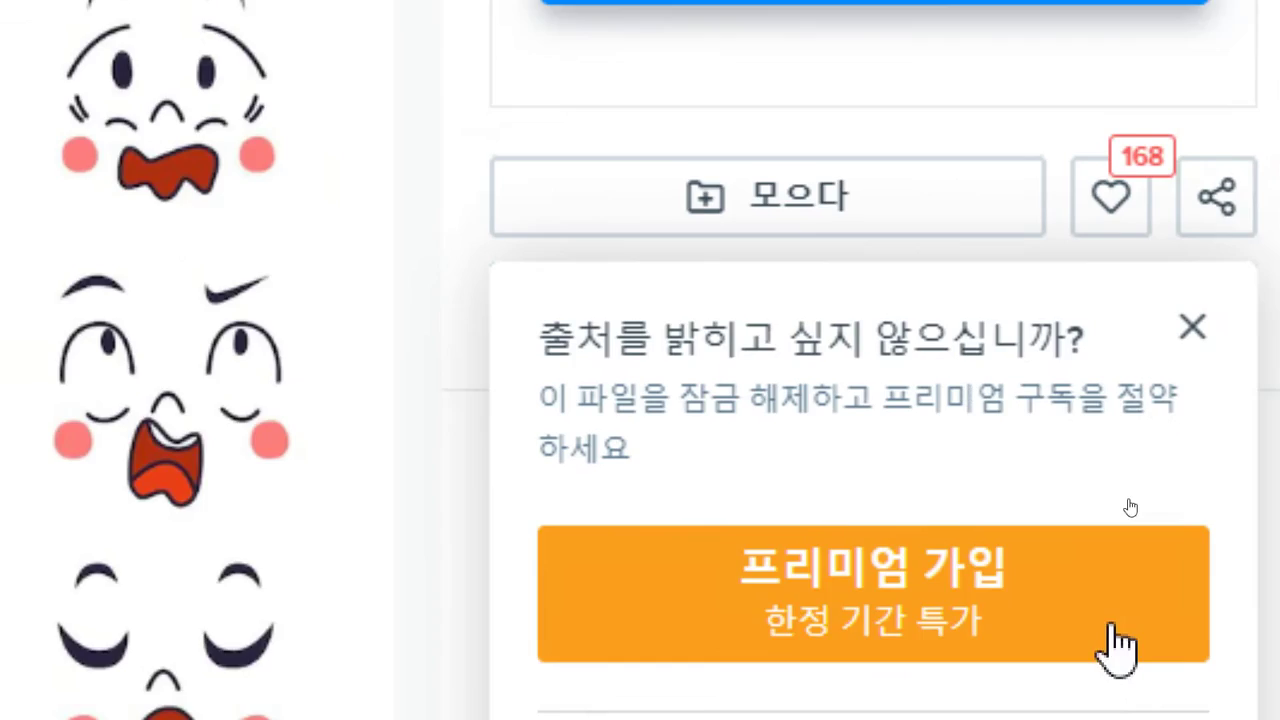
pyautogui.scroll(-2, 1100, 640)
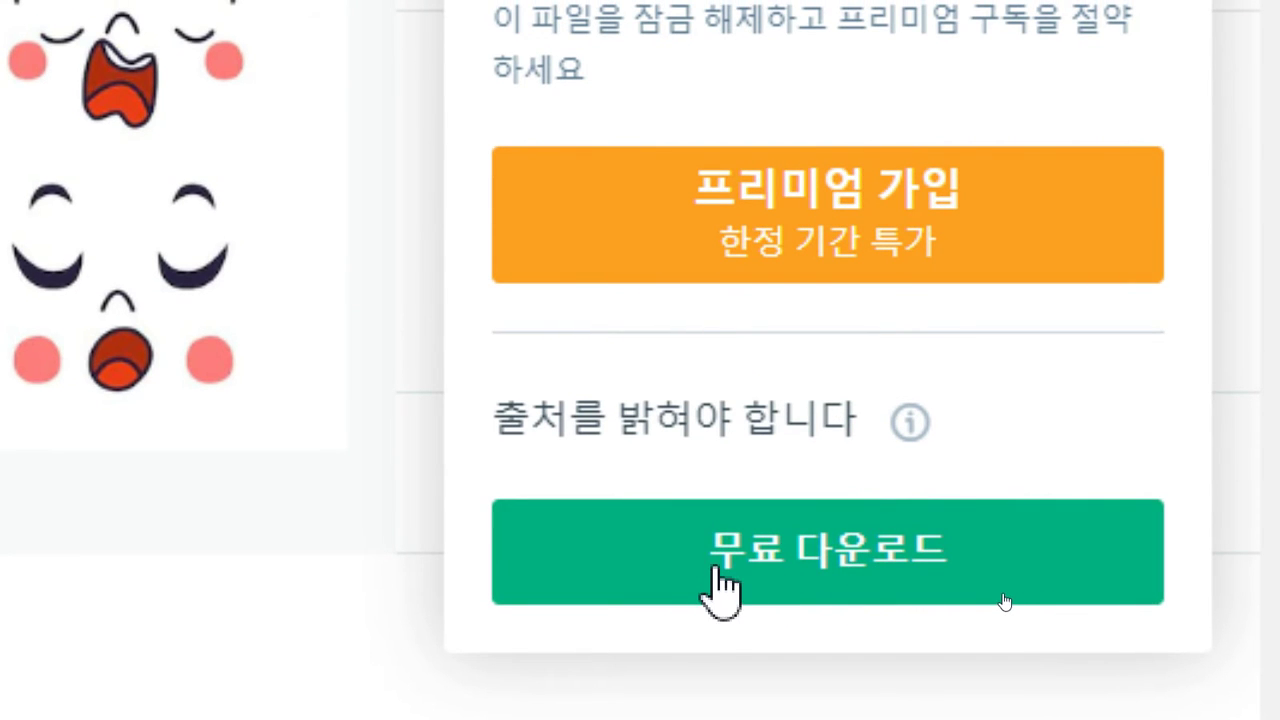
pyautogui.click(889, 552)
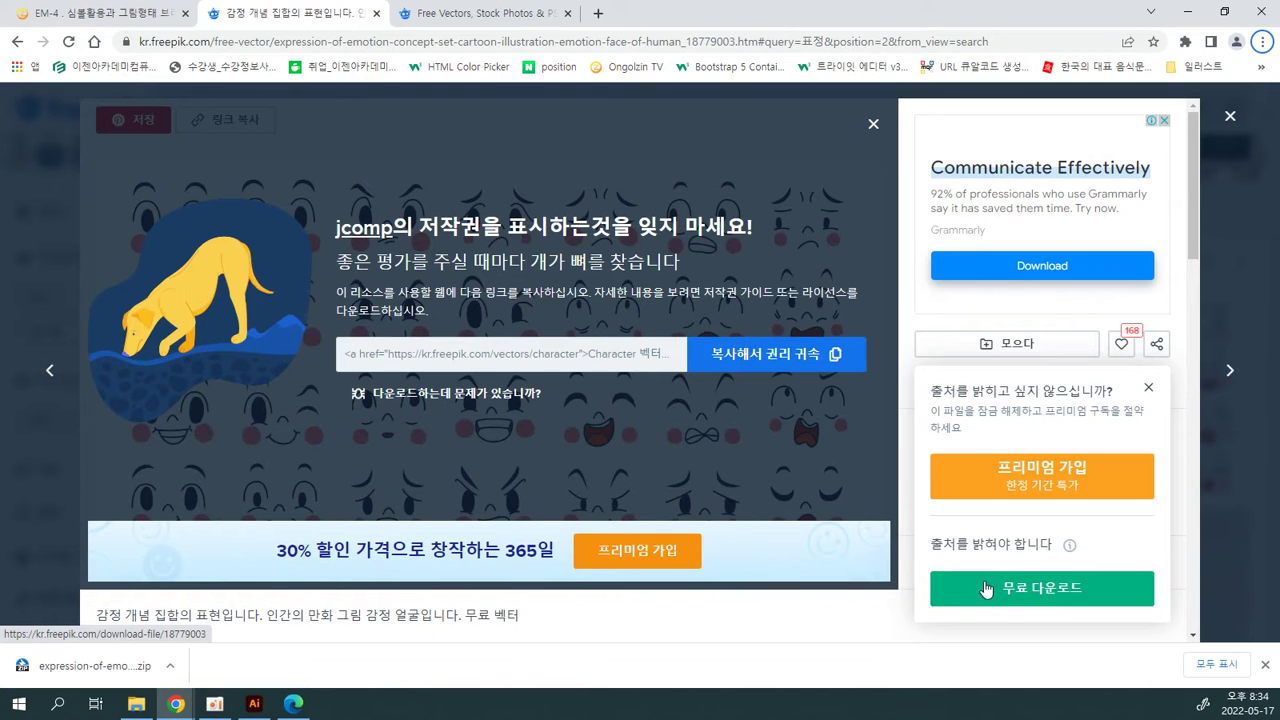
pyautogui.click(1033, 590)
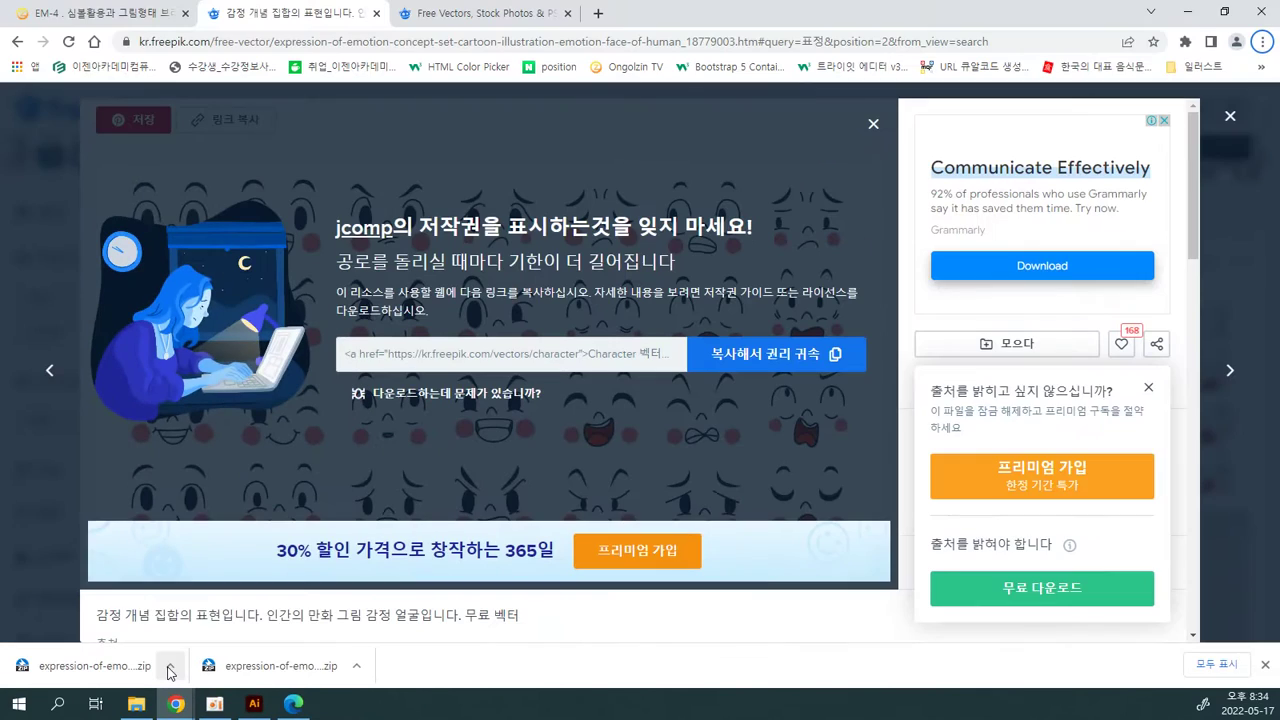
# Step: Show the downloaded expression-of-emotion zip file in its folder
pyautogui.click(316, 620)
pyautogui.click(195, 613)
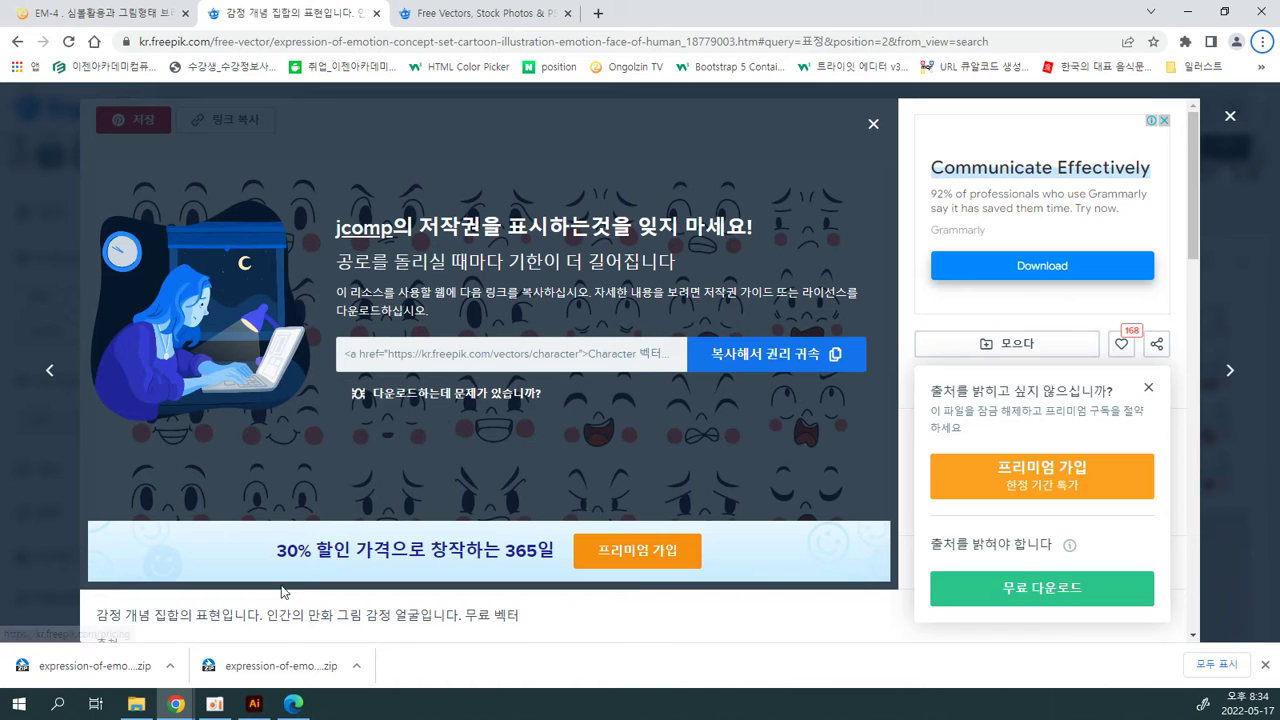
pyautogui.click(170, 665)
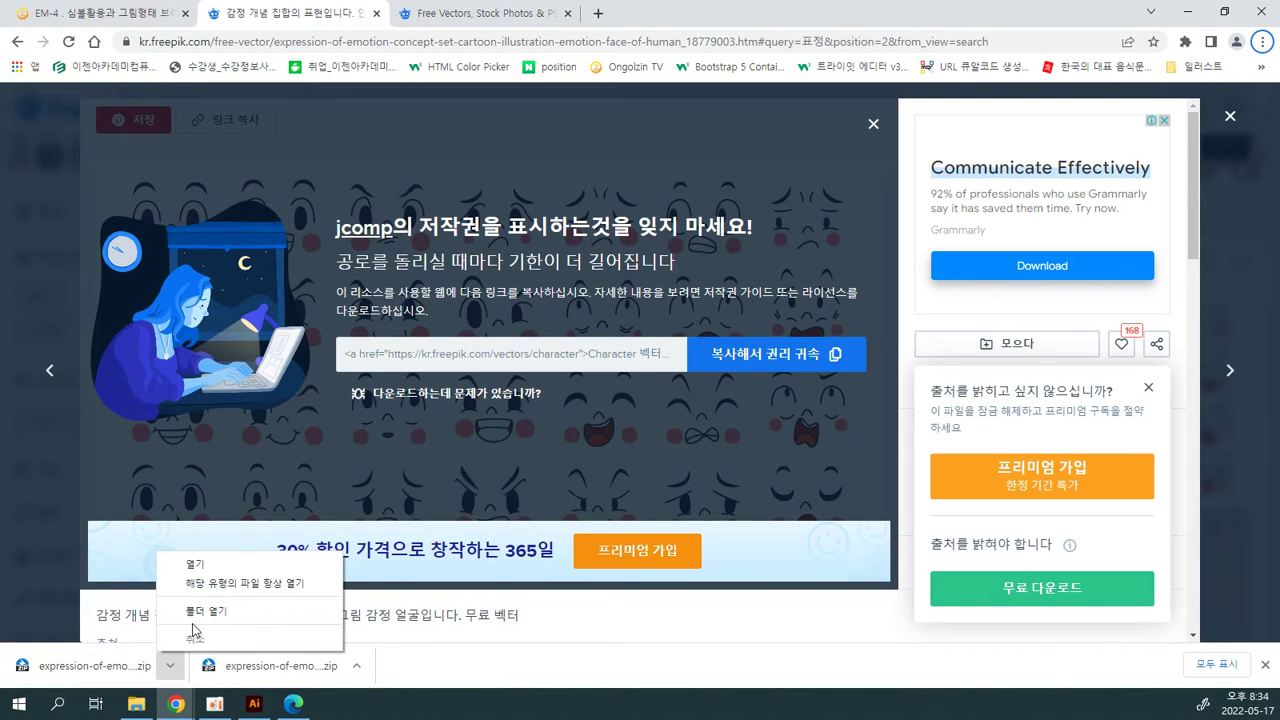
pyautogui.click(195, 612)
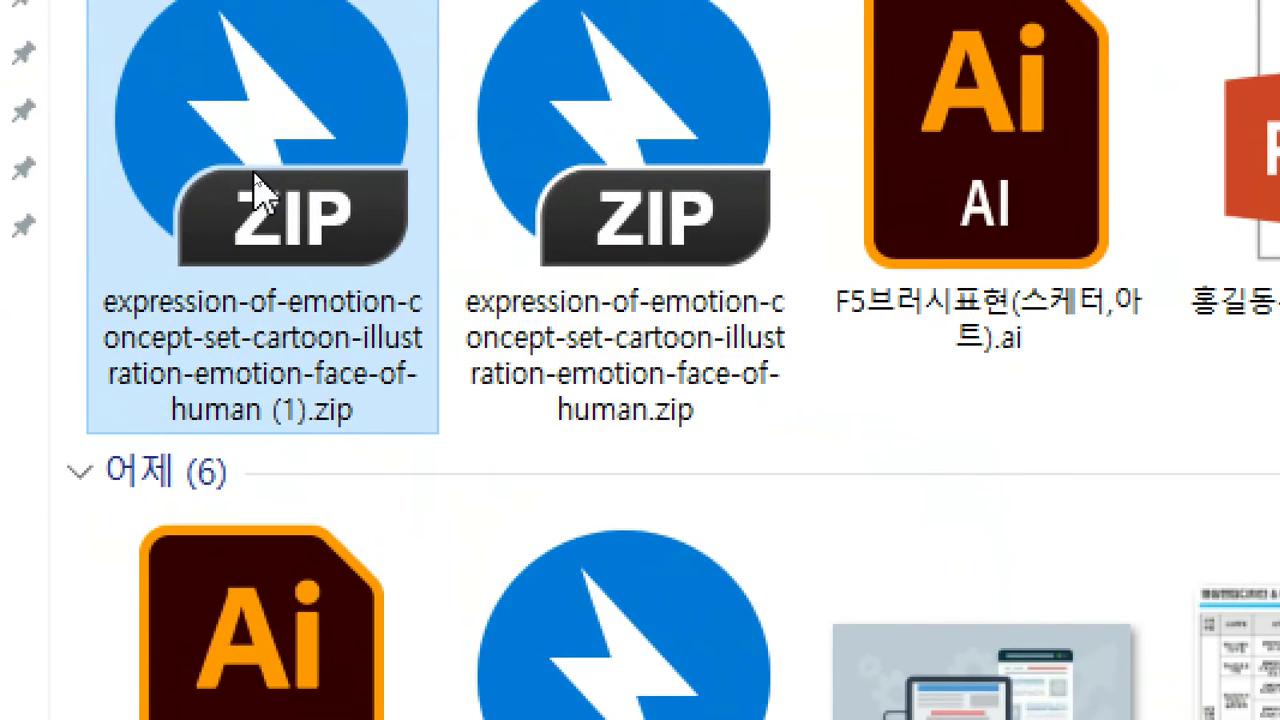
# Step: Extract the expression-of-emotion (1).zip archive into its own folder with automatic extraction and open that folder
pyautogui.rightClick(247, 181)
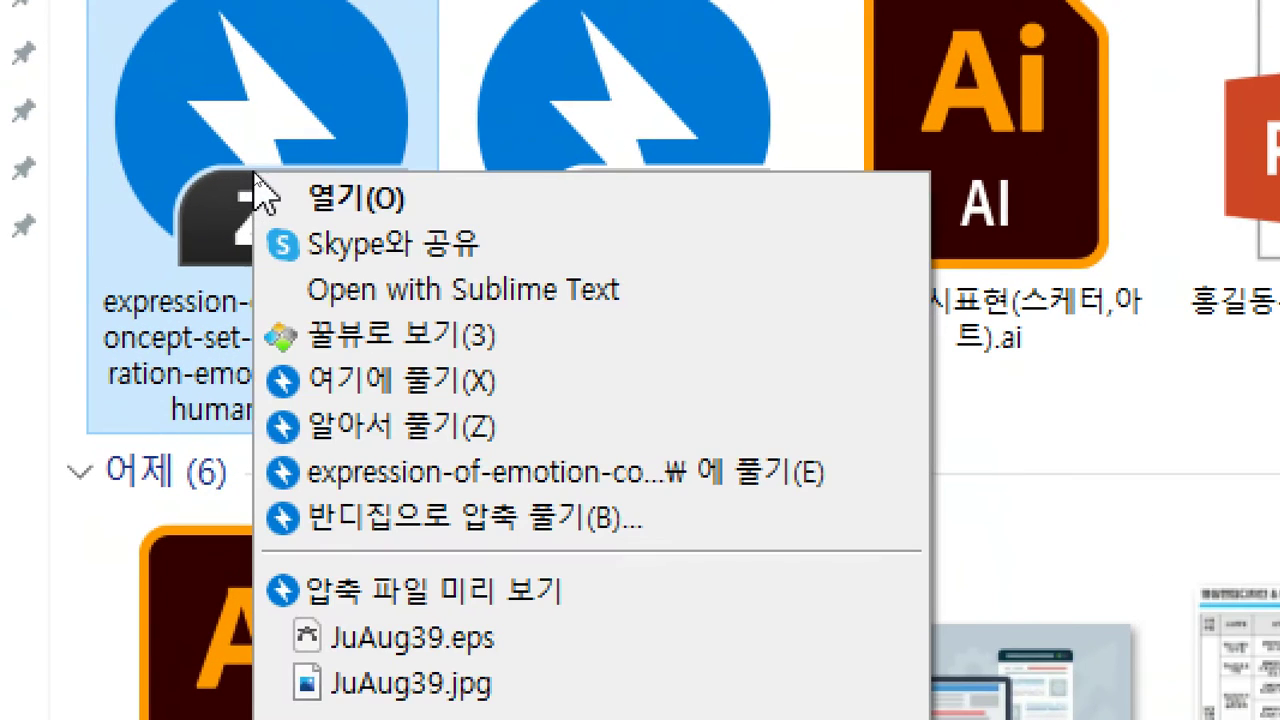
pyautogui.click(455, 428)
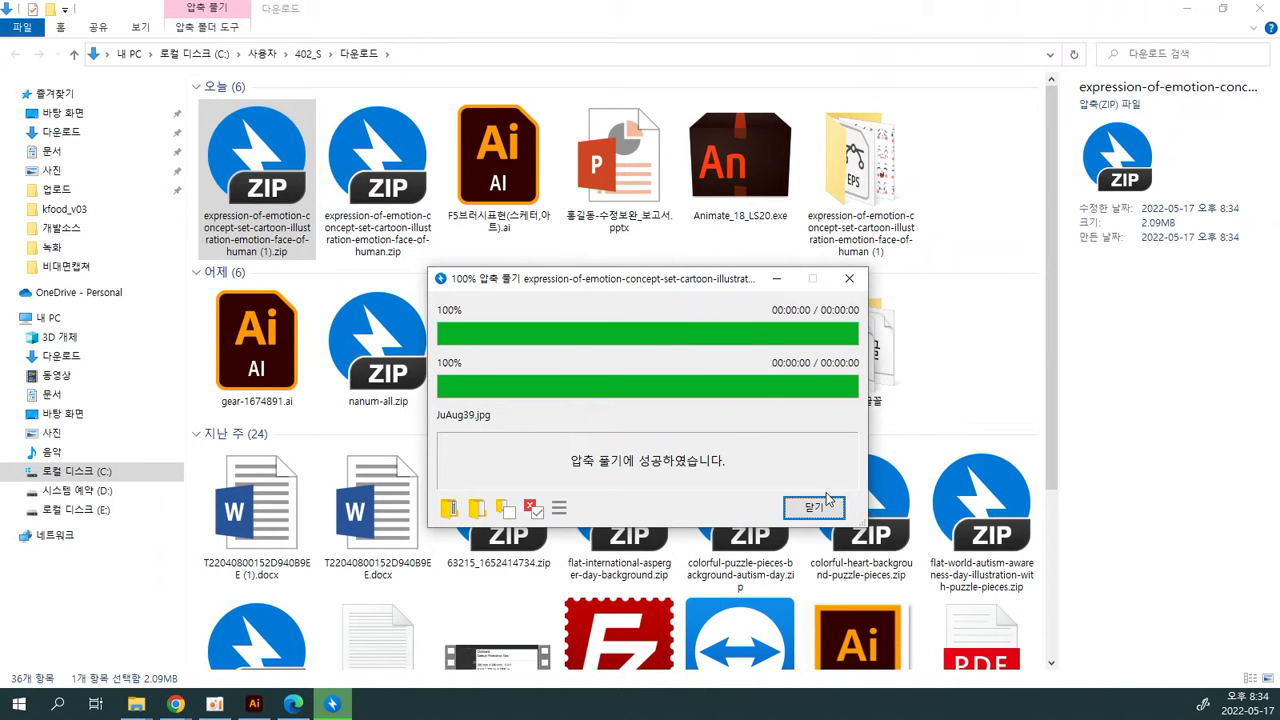
pyautogui.click(826, 500)
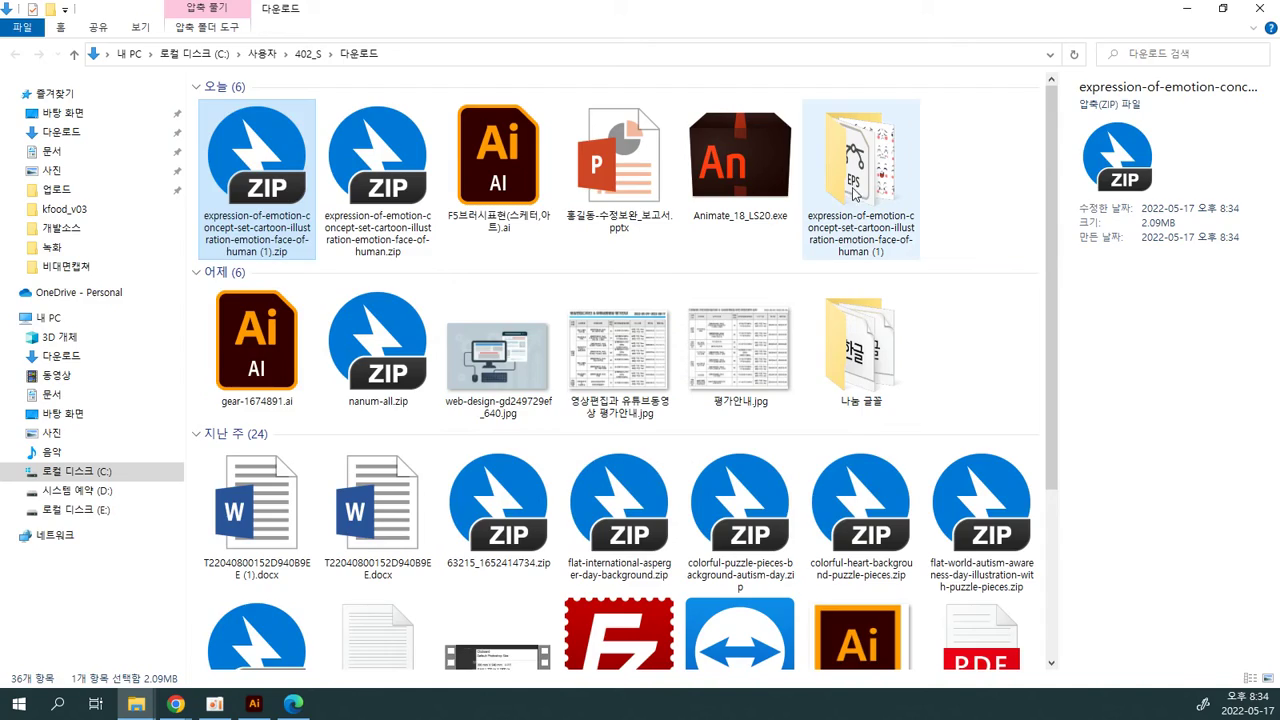
pyautogui.click(855, 195)
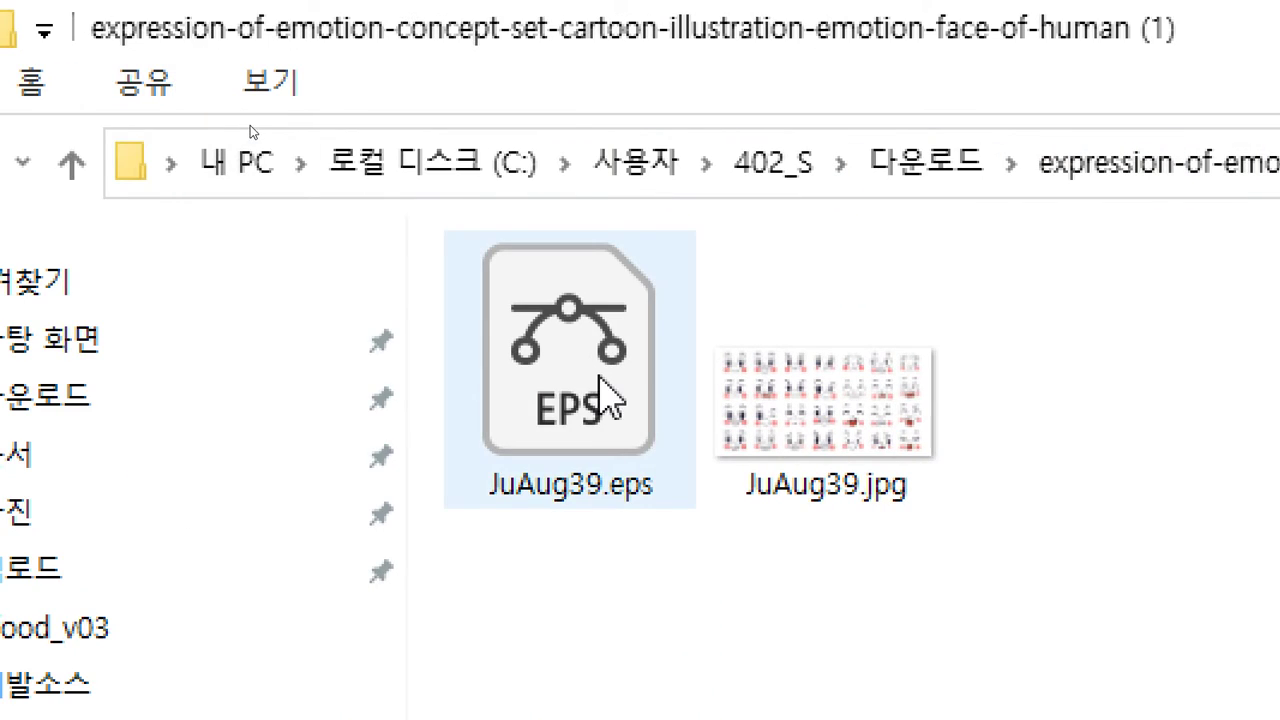
# Step: Preview the JuAug39.jpg image of the face set and close the viewer
pyautogui.moveTo(597, 422)
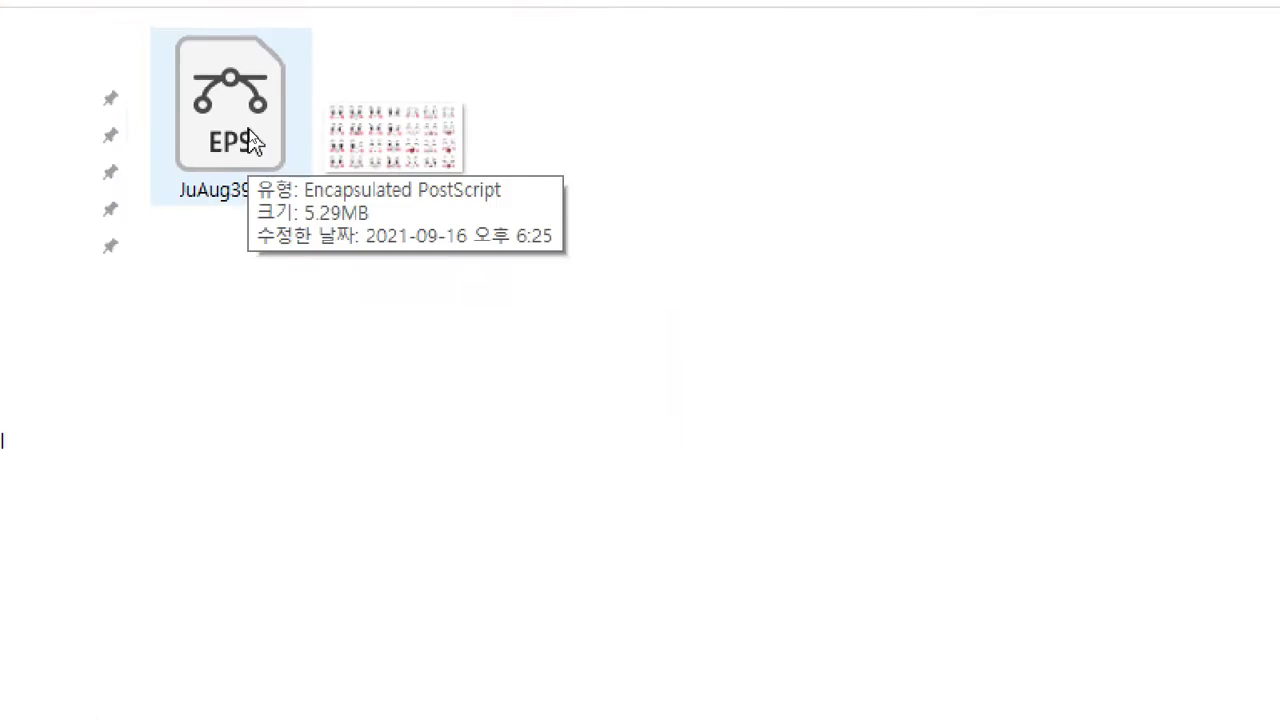
pyautogui.click(320, 145)
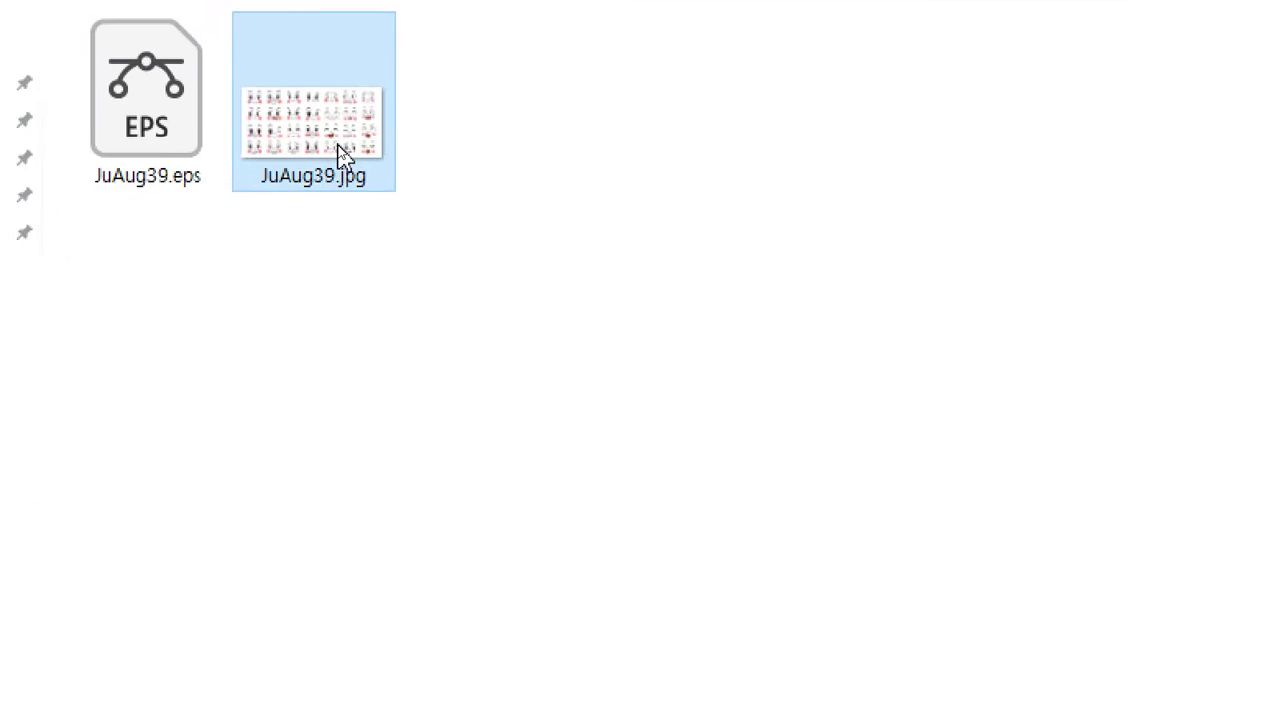
pyautogui.doubleClick(340, 152)
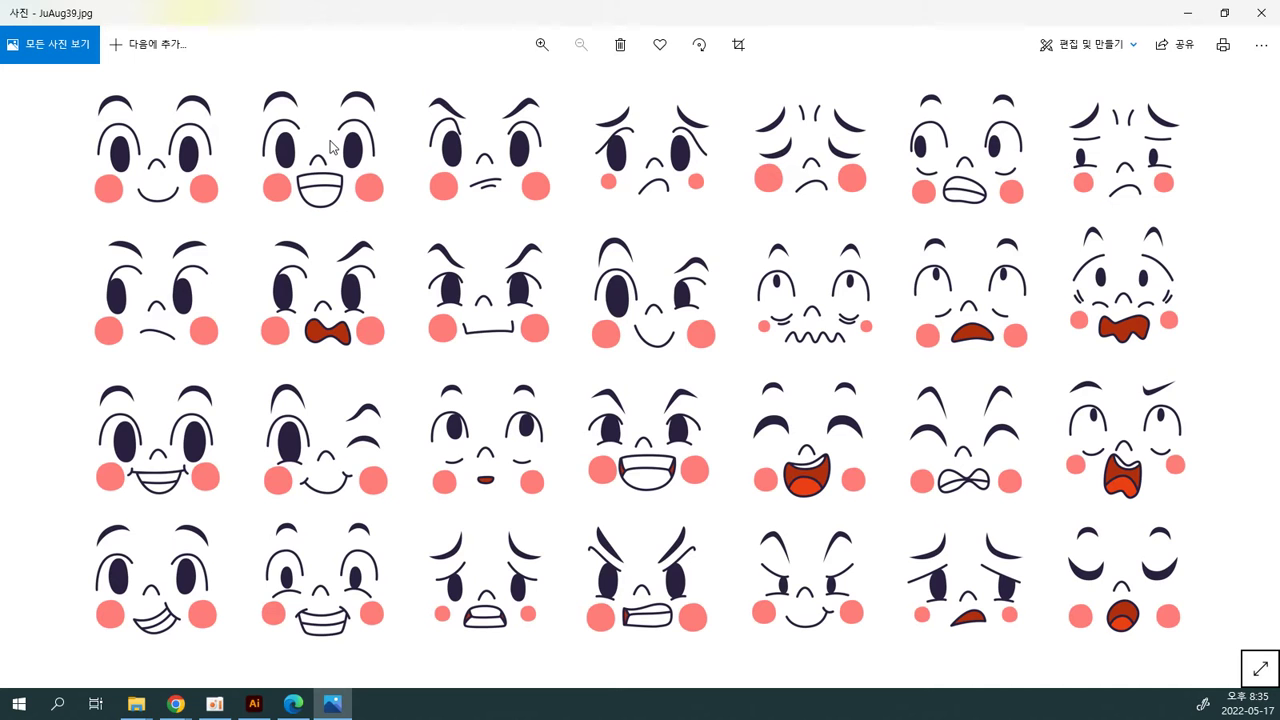
pyautogui.click(1258, 18)
# Step: Open JuAug39.eps in Illustrator, hide the panels, and fit the whole artboard in the window
pyautogui.click(240, 127)
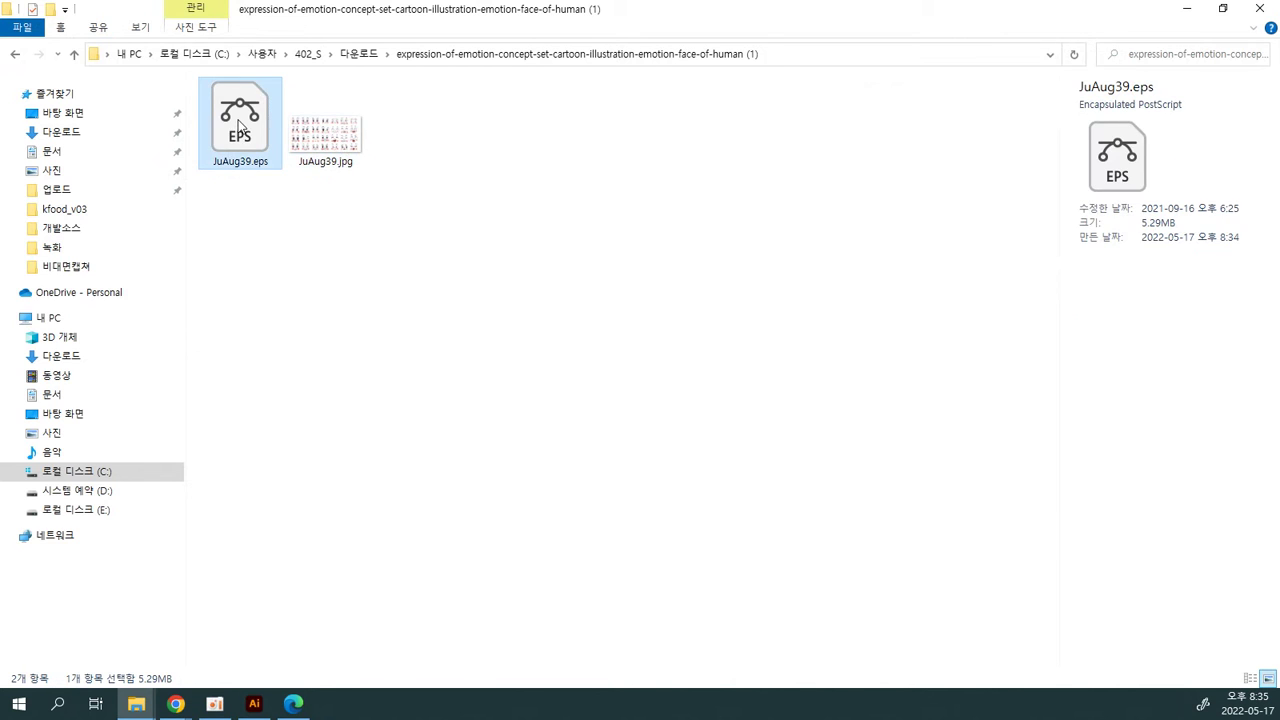
pyautogui.doubleClick(240, 127)
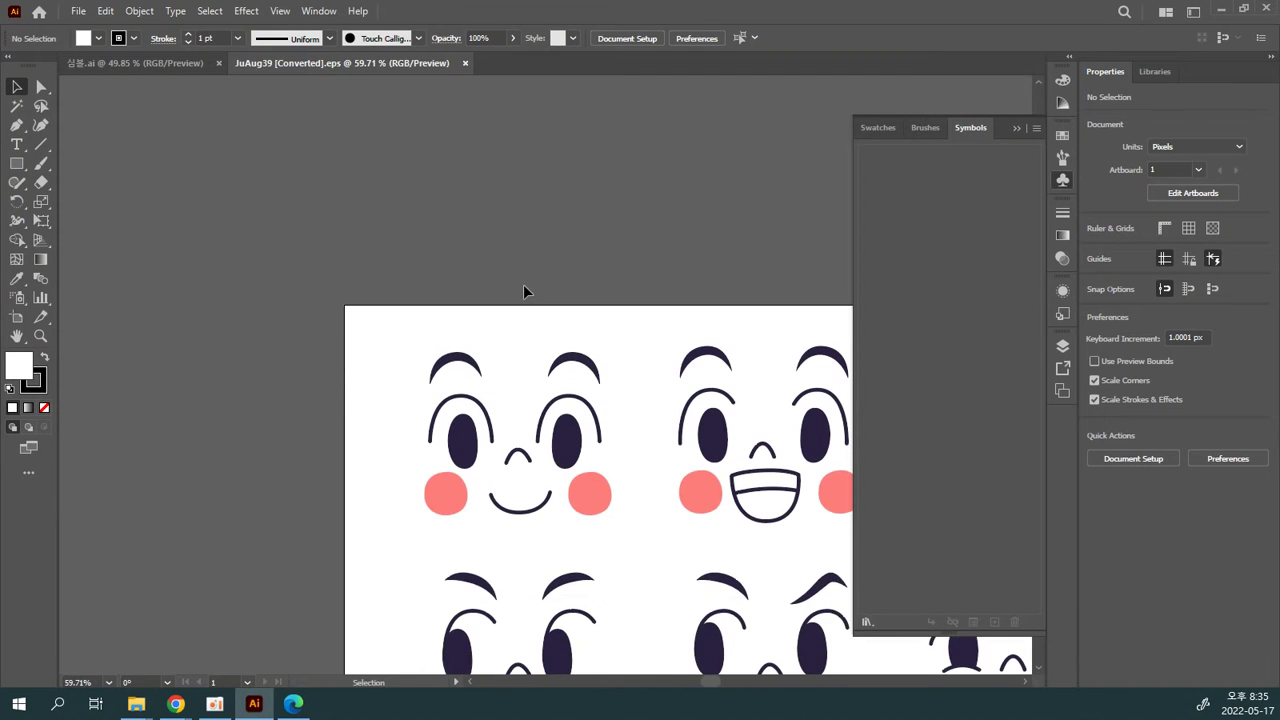
pyautogui.hotkey('ctrl', '0')
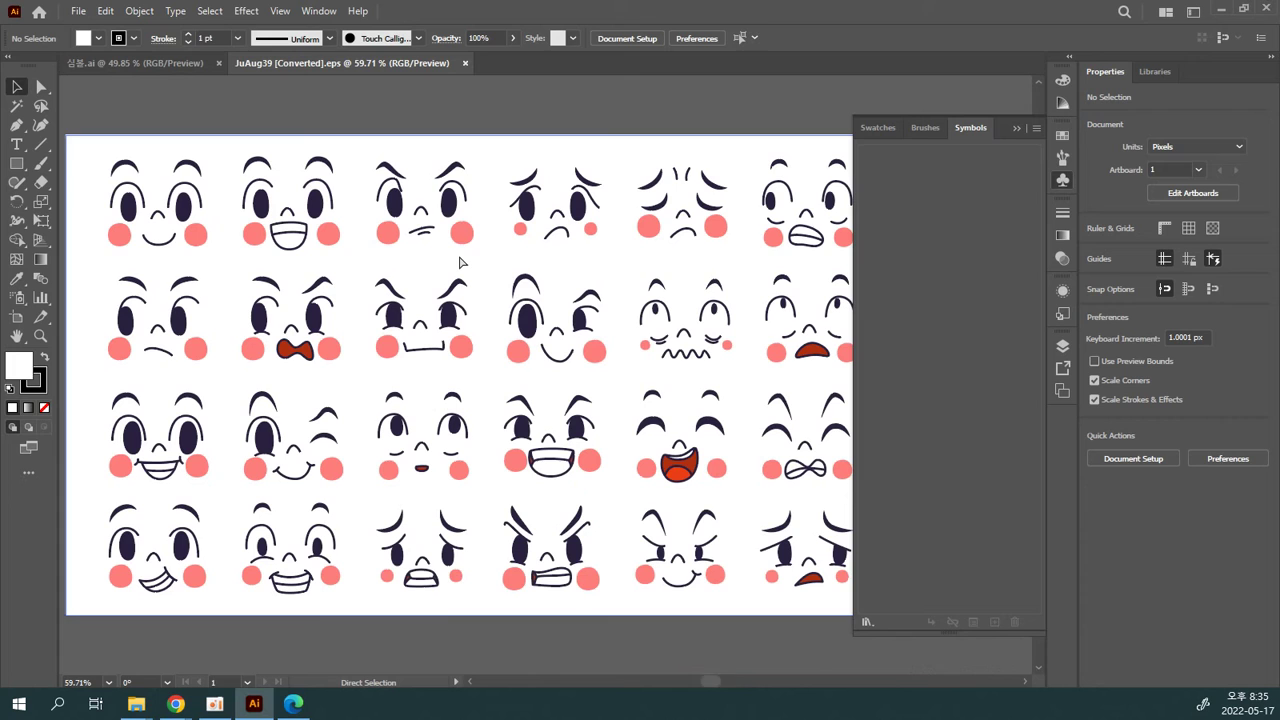
pyautogui.press('Tab')
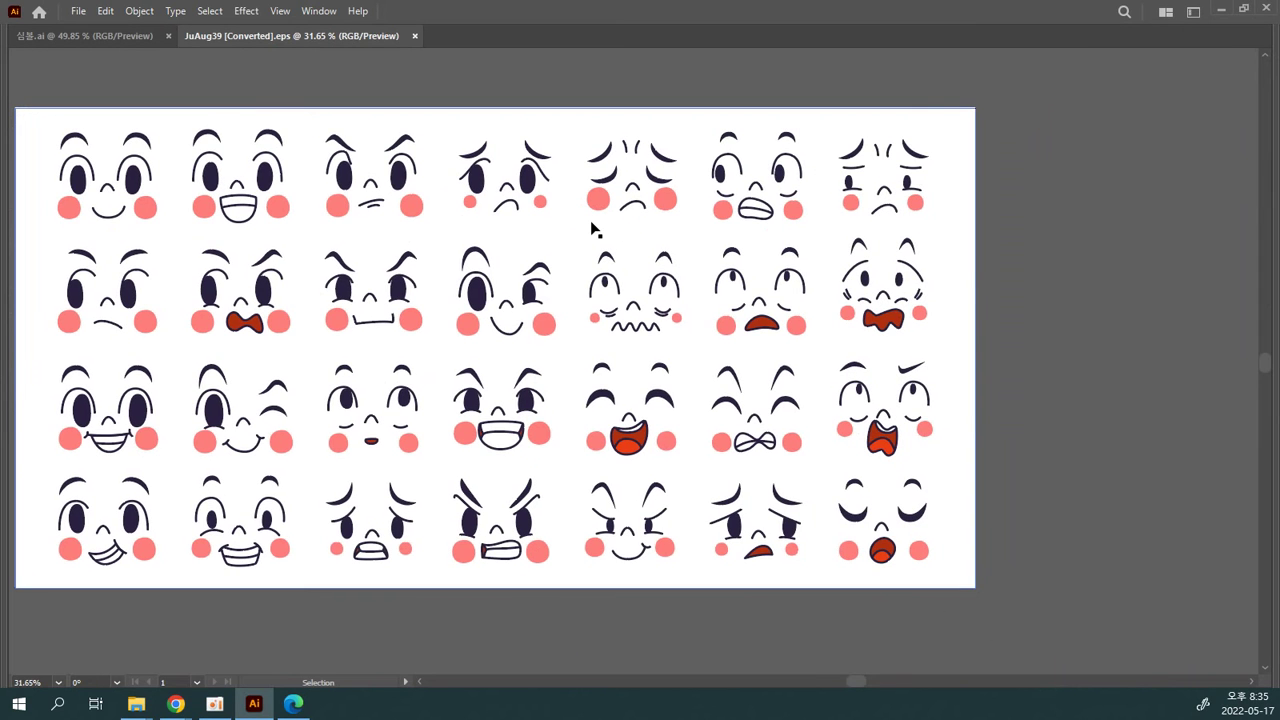
pyautogui.hotkey('ctrl', '0')
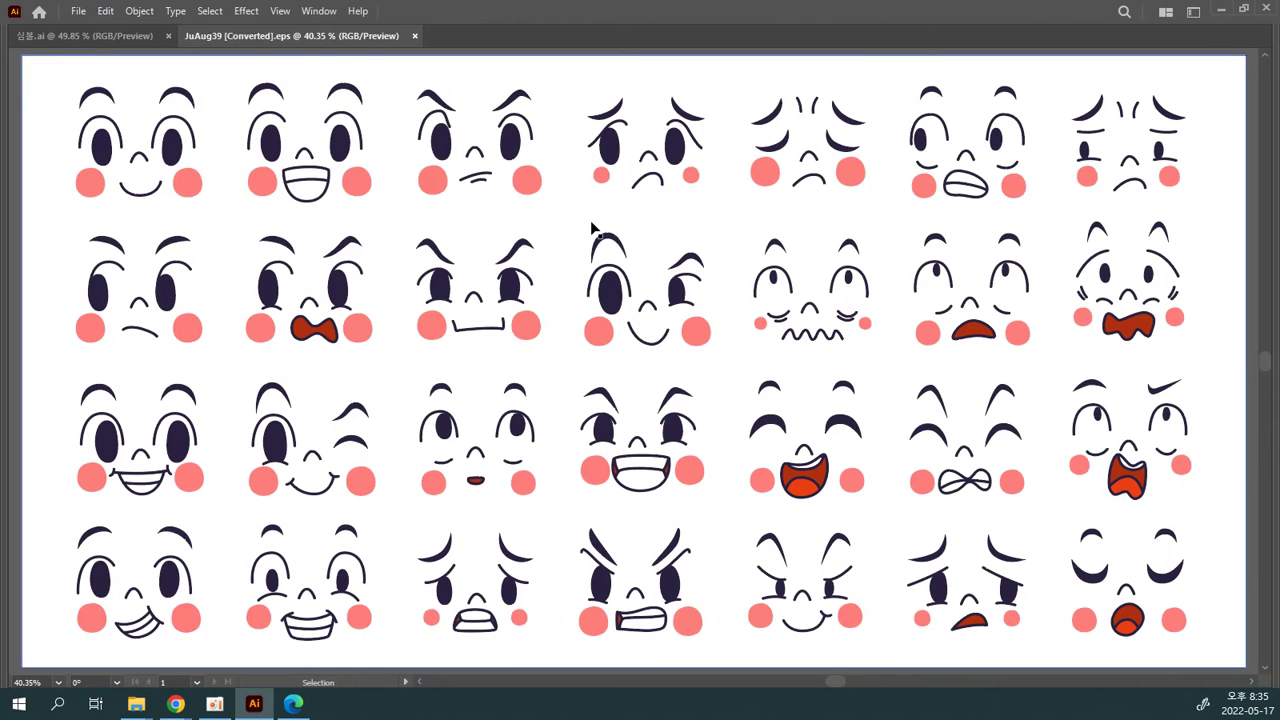
# Step: Inspect the face artwork's paths in Outline mode and return to Preview mode
pyautogui.press('a')
pyautogui.hotkey('ctrl', 'y')
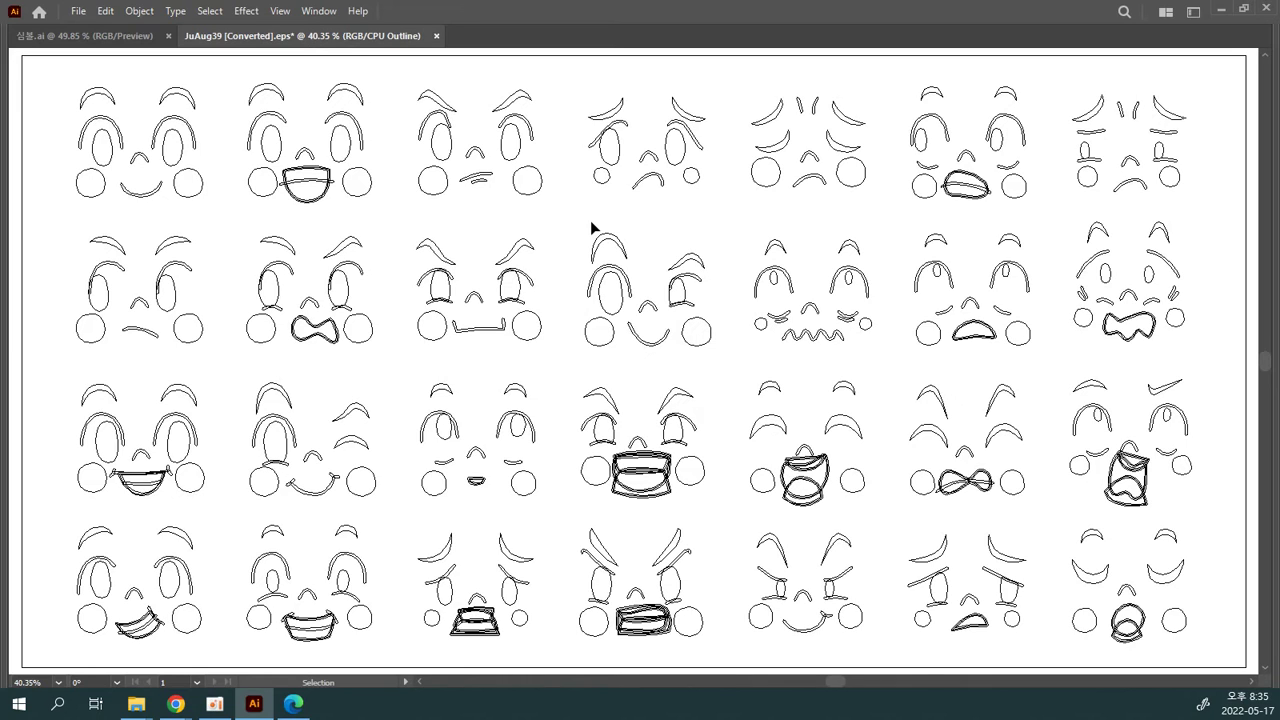
pyautogui.press('a')
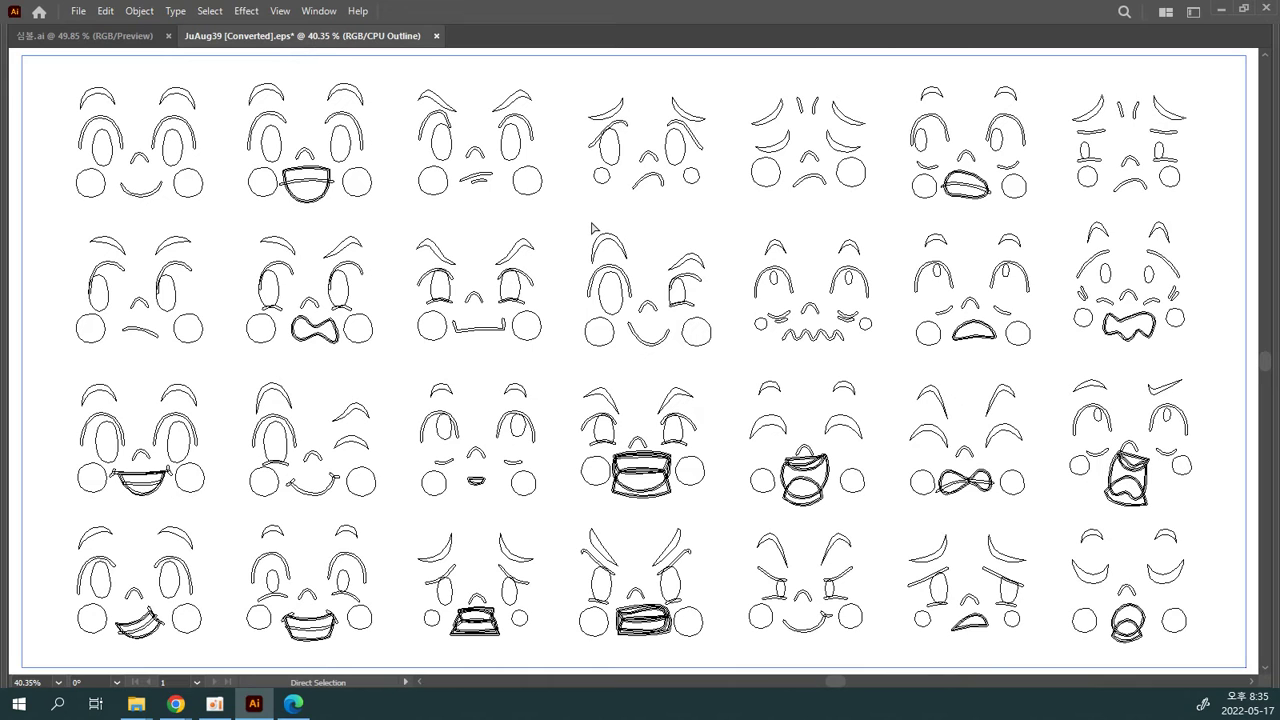
pyautogui.hotkey('ctrl', 'y')
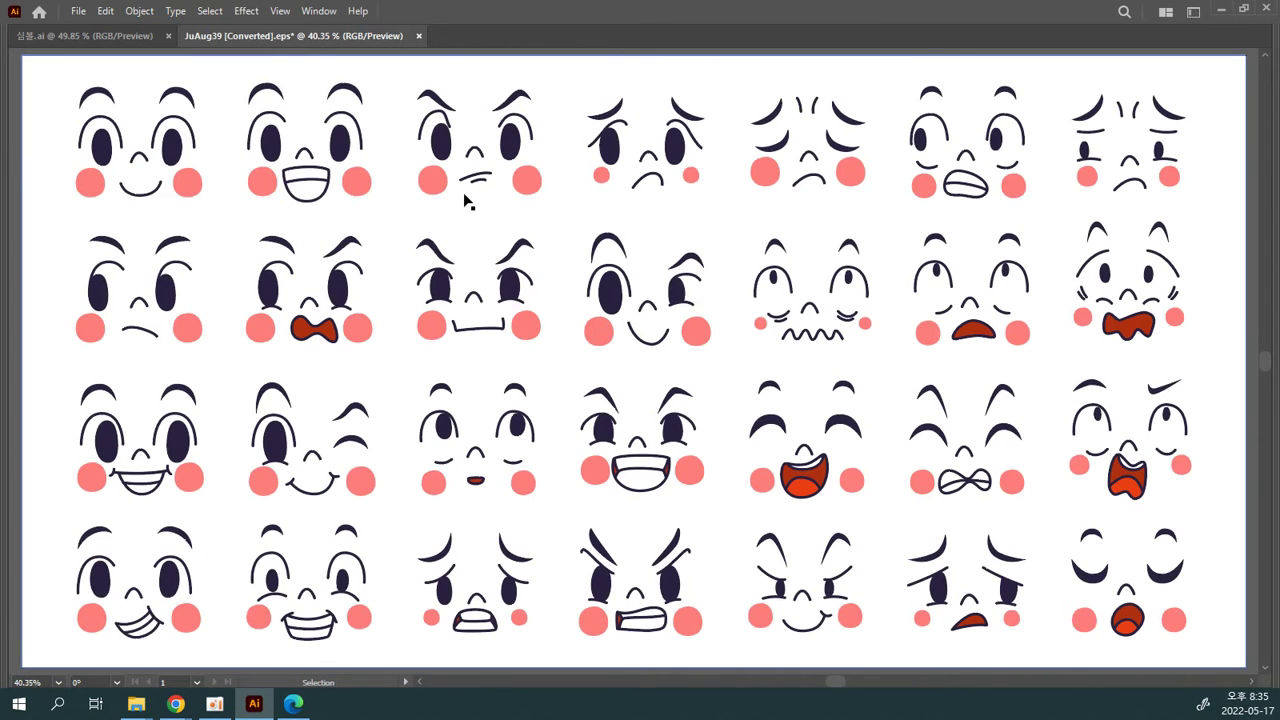
# Step: Select the first five faces in the top row one after another to examine how each is grouped
pyautogui.click(200, 186)
pyautogui.click(266, 183)
pyautogui.click(428, 185)
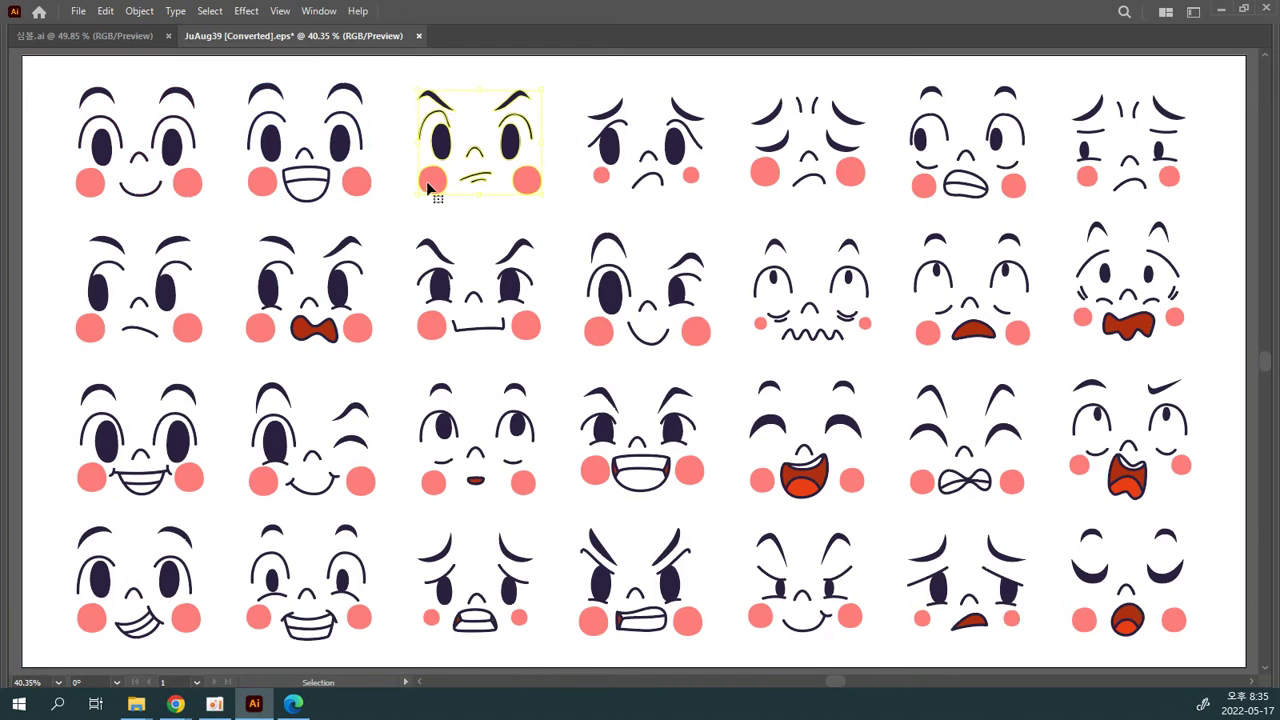
pyautogui.click(603, 178)
pyautogui.click(763, 176)
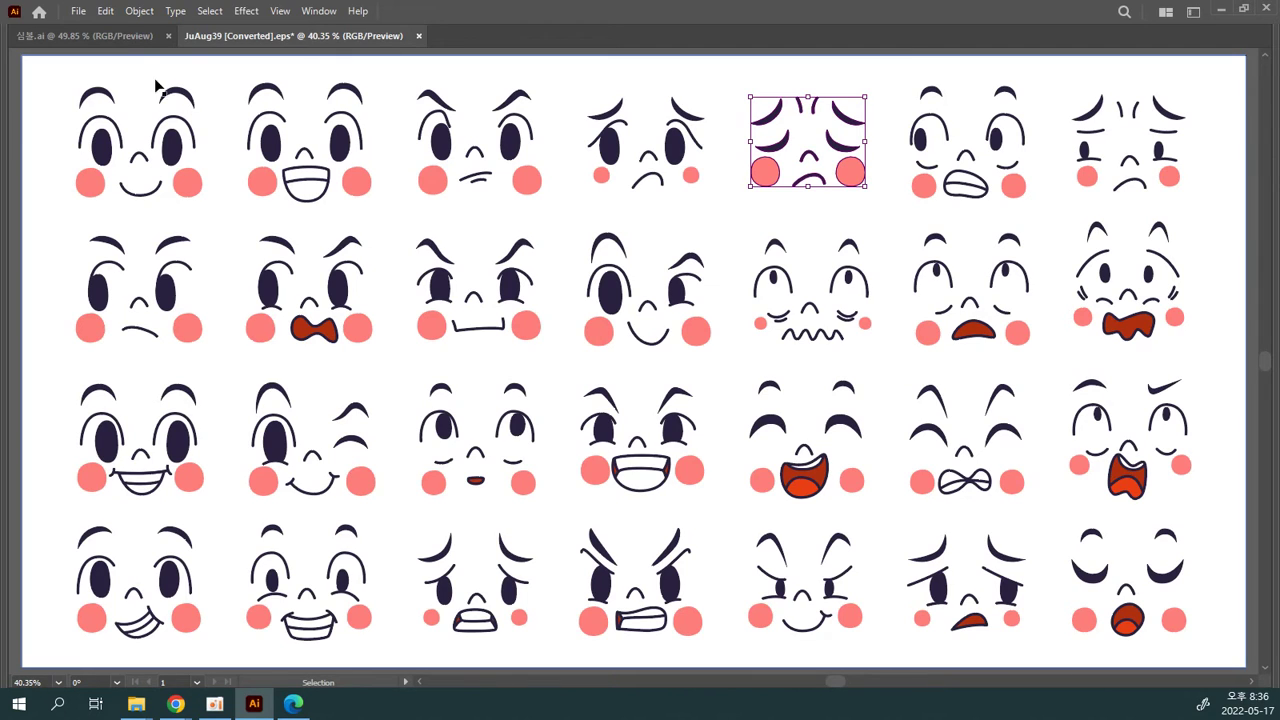
# Step: Close the JuAug39 face document without saving its changes
pyautogui.click(419, 37)
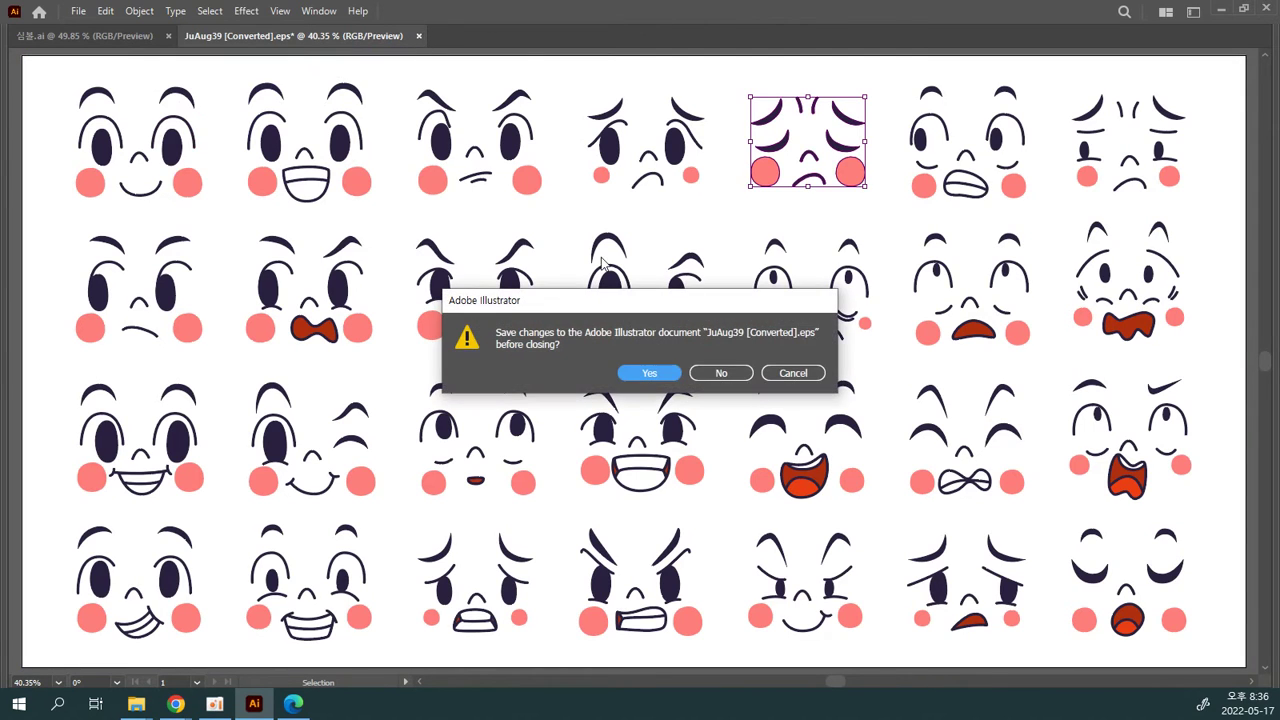
pyautogui.click(713, 376)
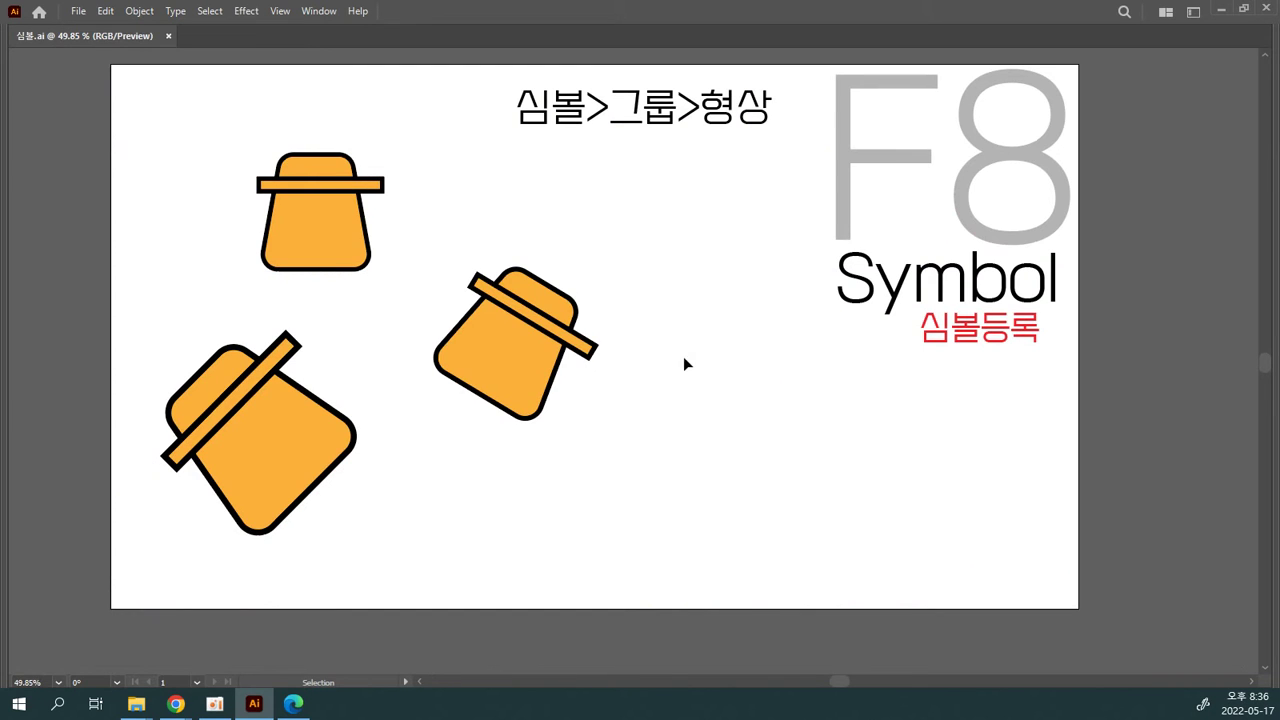
pyautogui.moveTo(328, 242)
pyautogui.mouseDown()
pyautogui.moveTo(469, 235)
pyautogui.moveTo(290, 236)
pyautogui.moveTo(312, 232)
pyautogui.mouseUp()
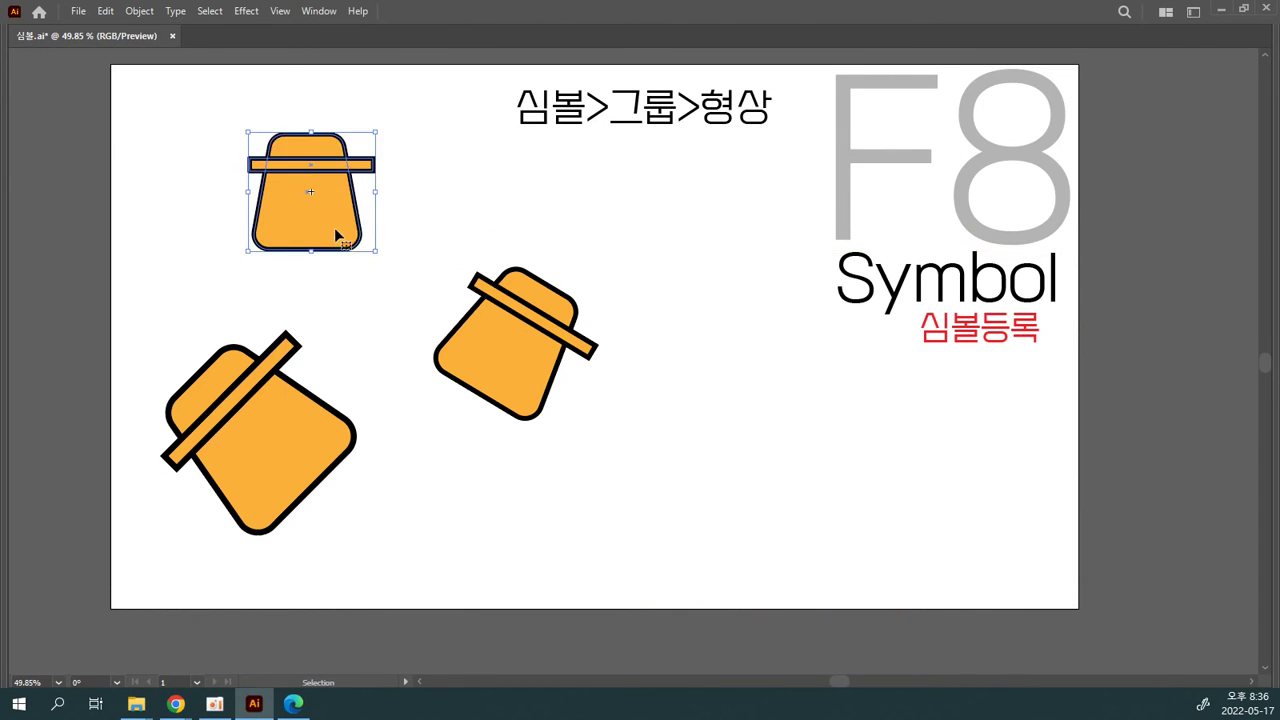
pyautogui.hotkey('ctrl', 'z')
pyautogui.click(662, 315)
# Step: Show the hidden panels again and collapse the Symbols panel to uncover the artboard
pyautogui.press('Tab')
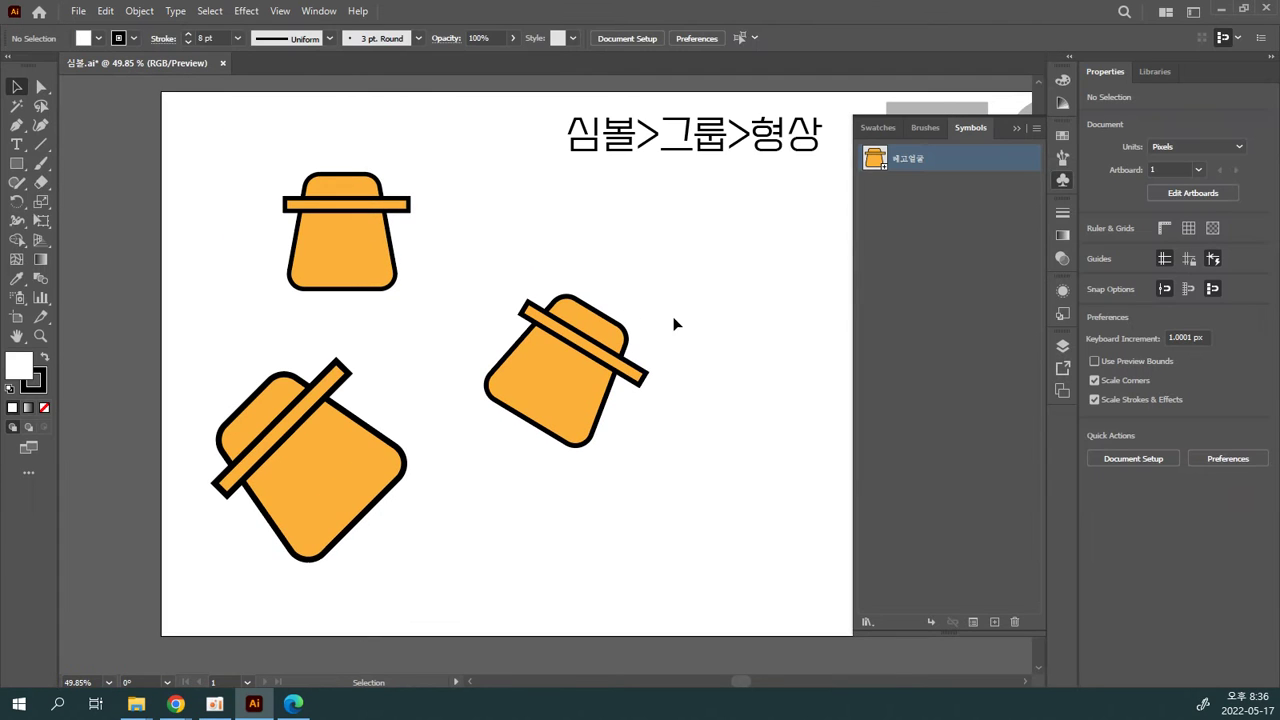
pyautogui.moveTo(726, 317); pyautogui.dragTo(655, 339)
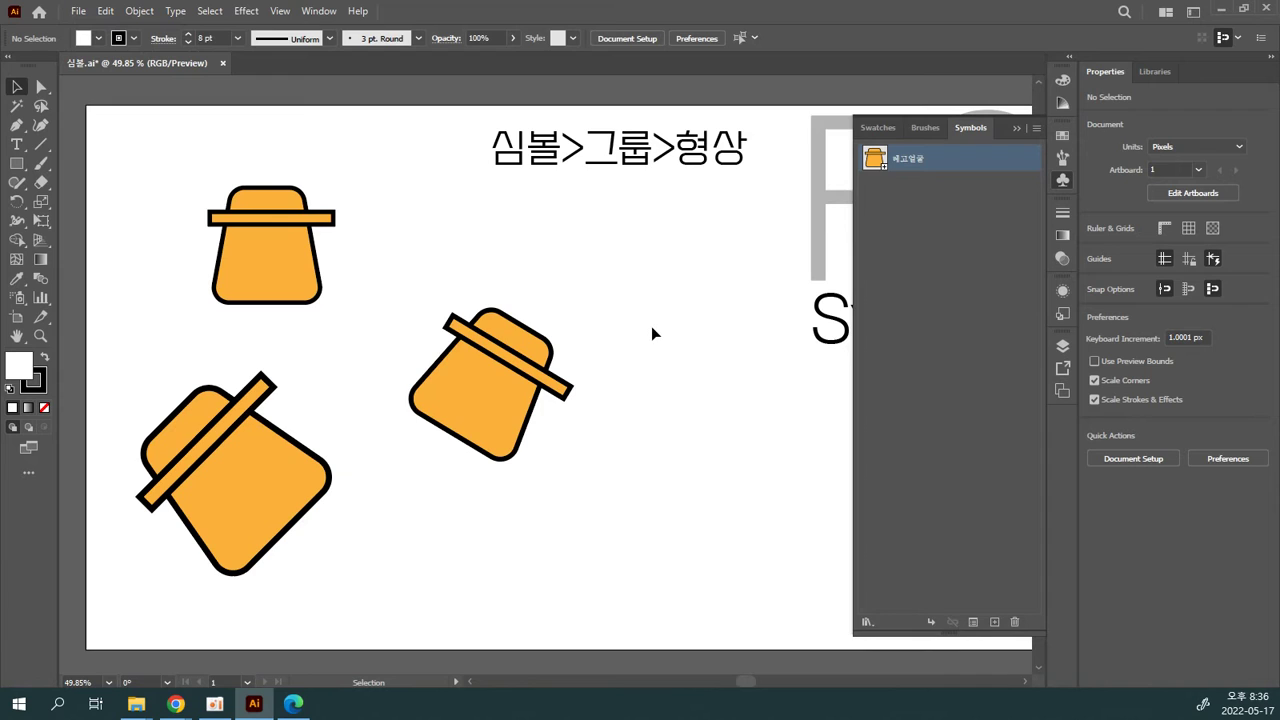
pyautogui.click(1016, 128)
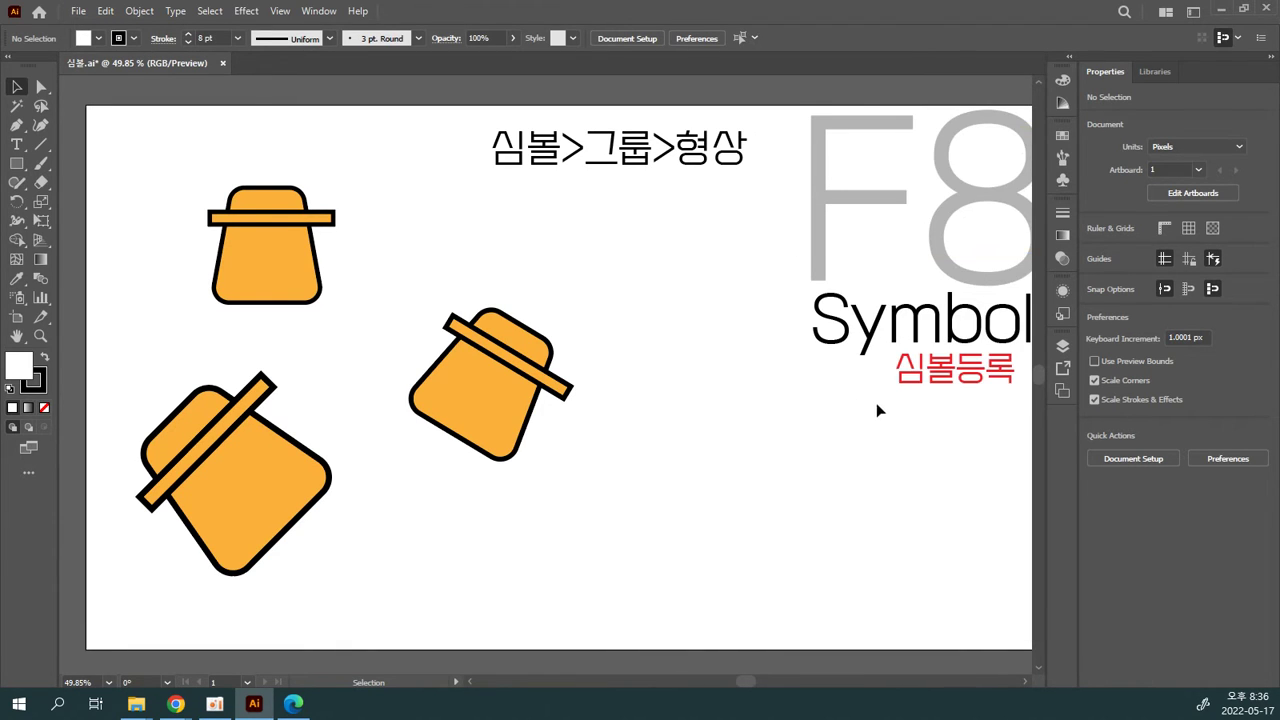
pyautogui.moveTo(874, 409); pyautogui.dragTo(830, 409)
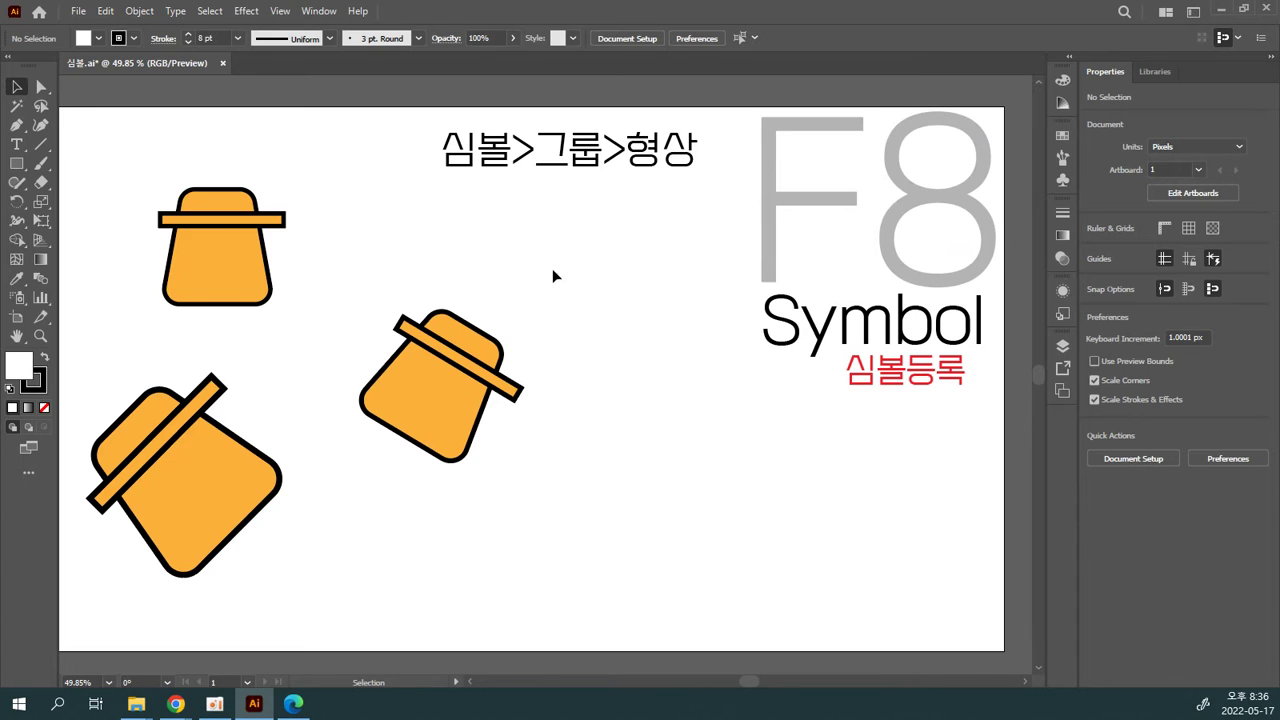
pyautogui.doubleClick(523, 163)
pyautogui.press('Escape')
pyautogui.click(578, 396)
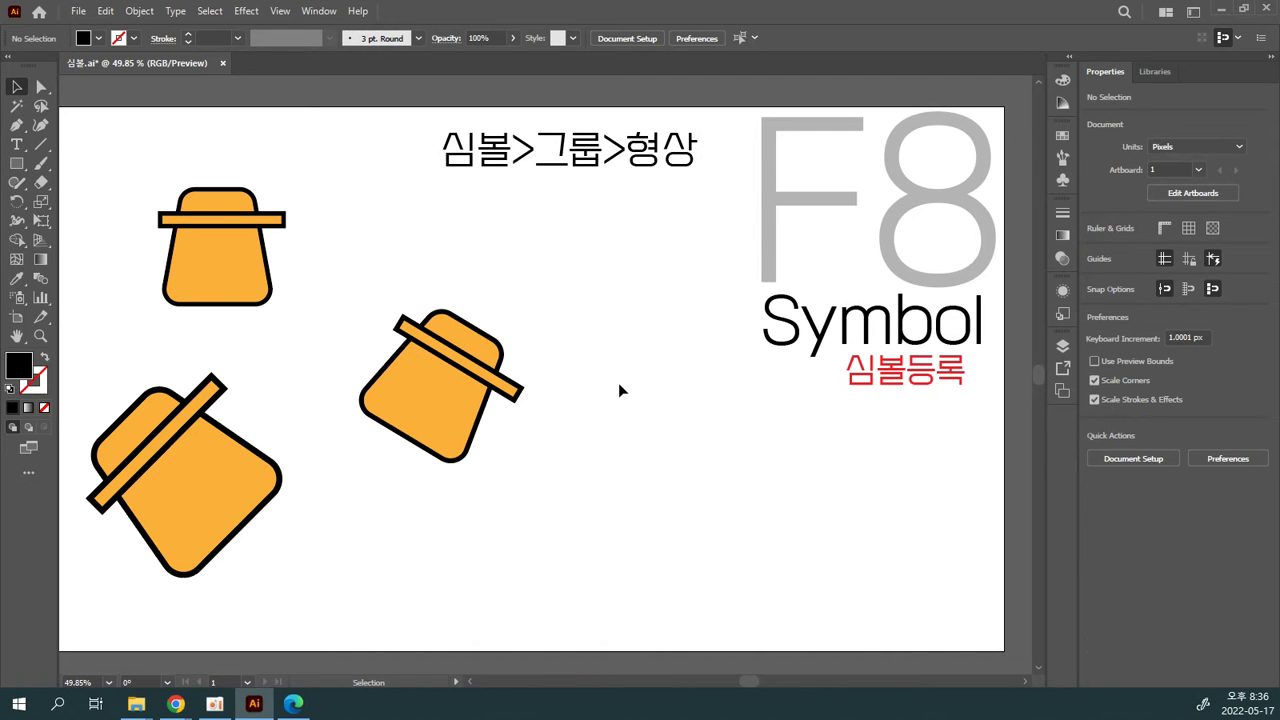
# Step: Reopen the Symbols panel and look through its symbol management commands
pyautogui.press('alt')
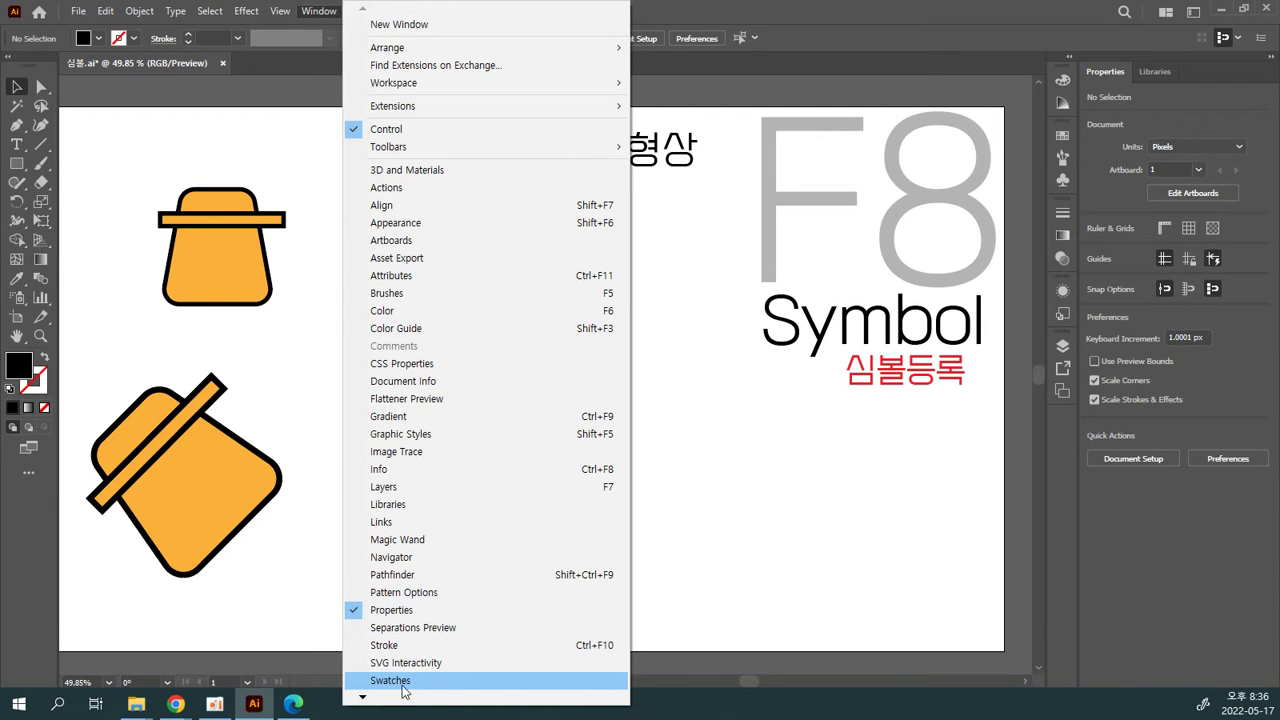
pyautogui.moveTo(362, 697)
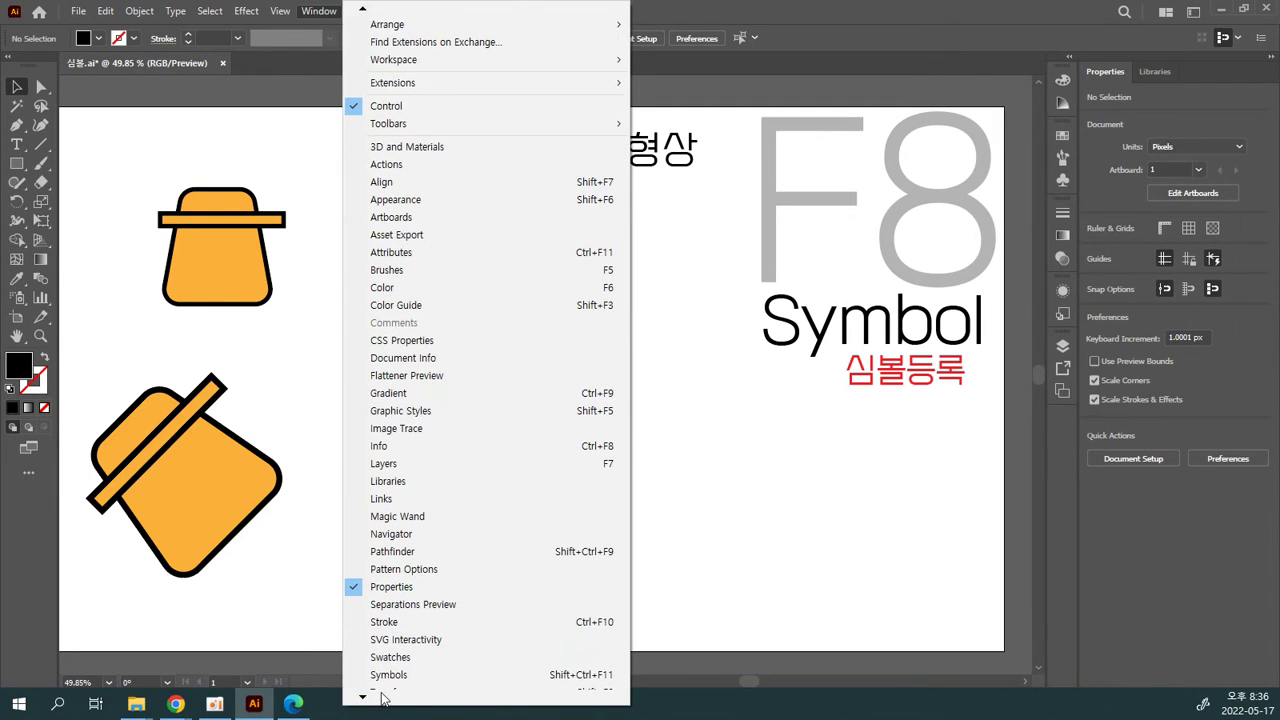
pyautogui.moveTo(420, 648)
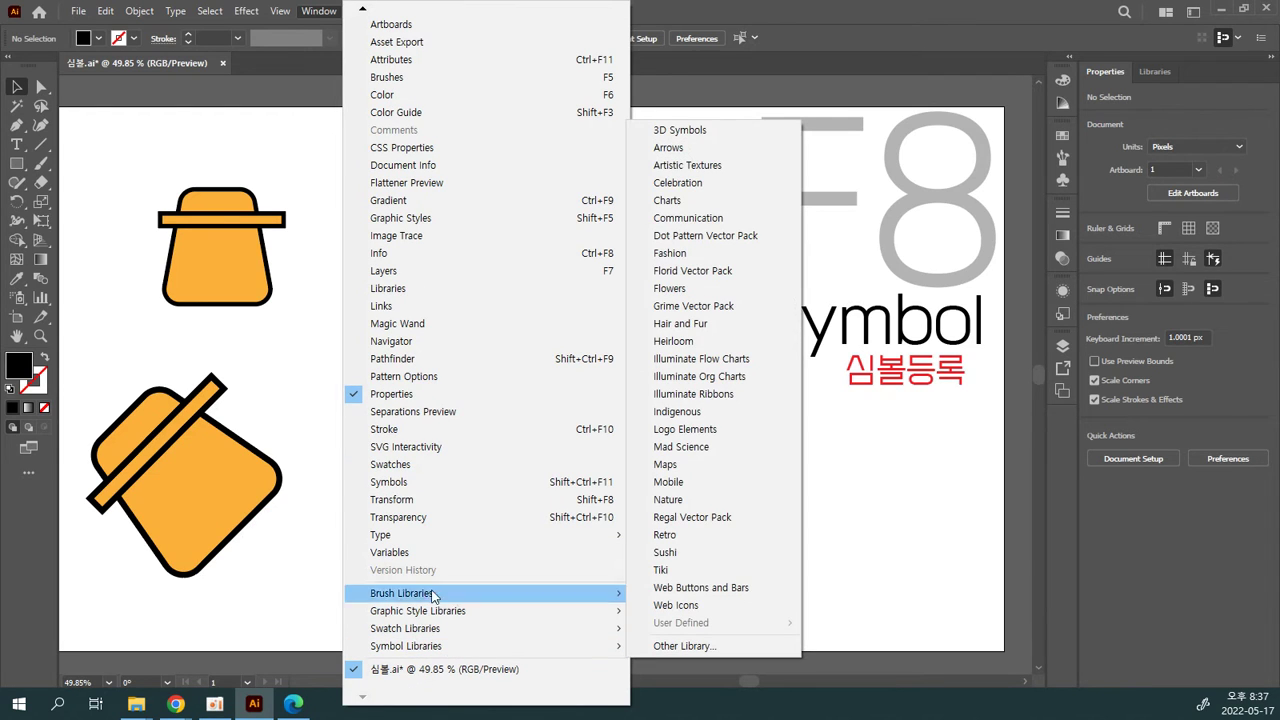
pyautogui.click(444, 490)
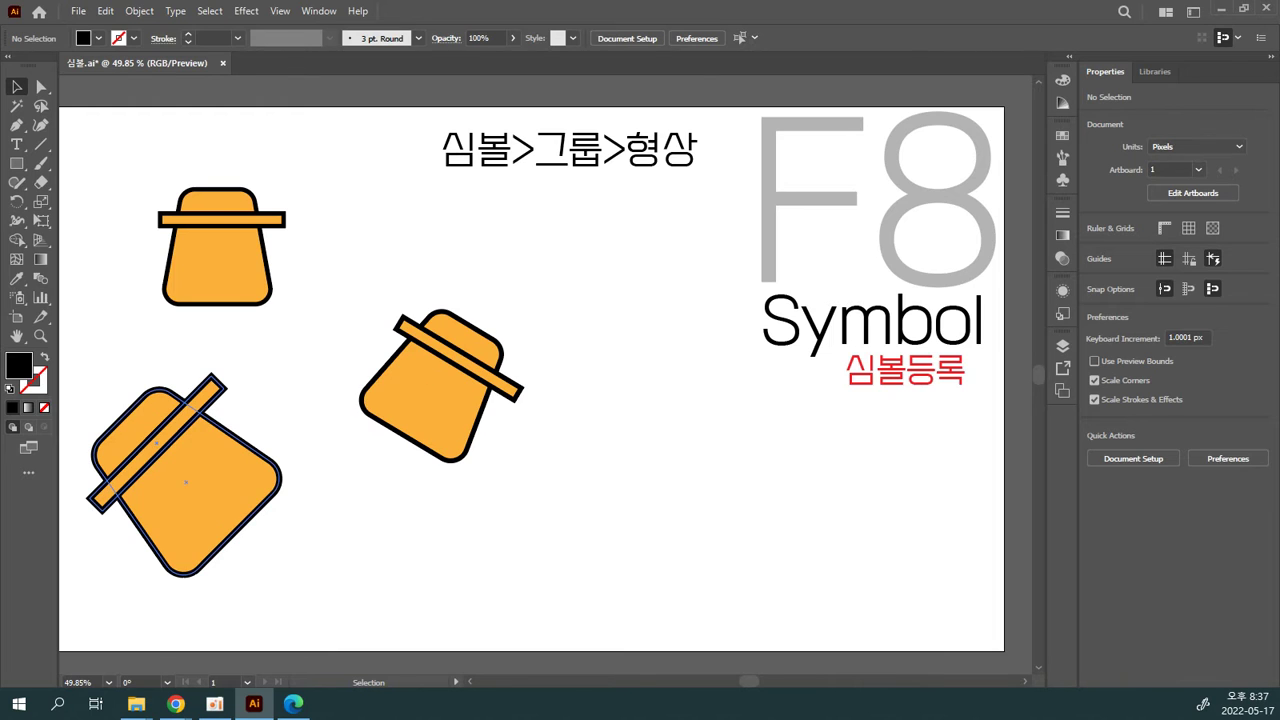
pyautogui.click(1063, 181)
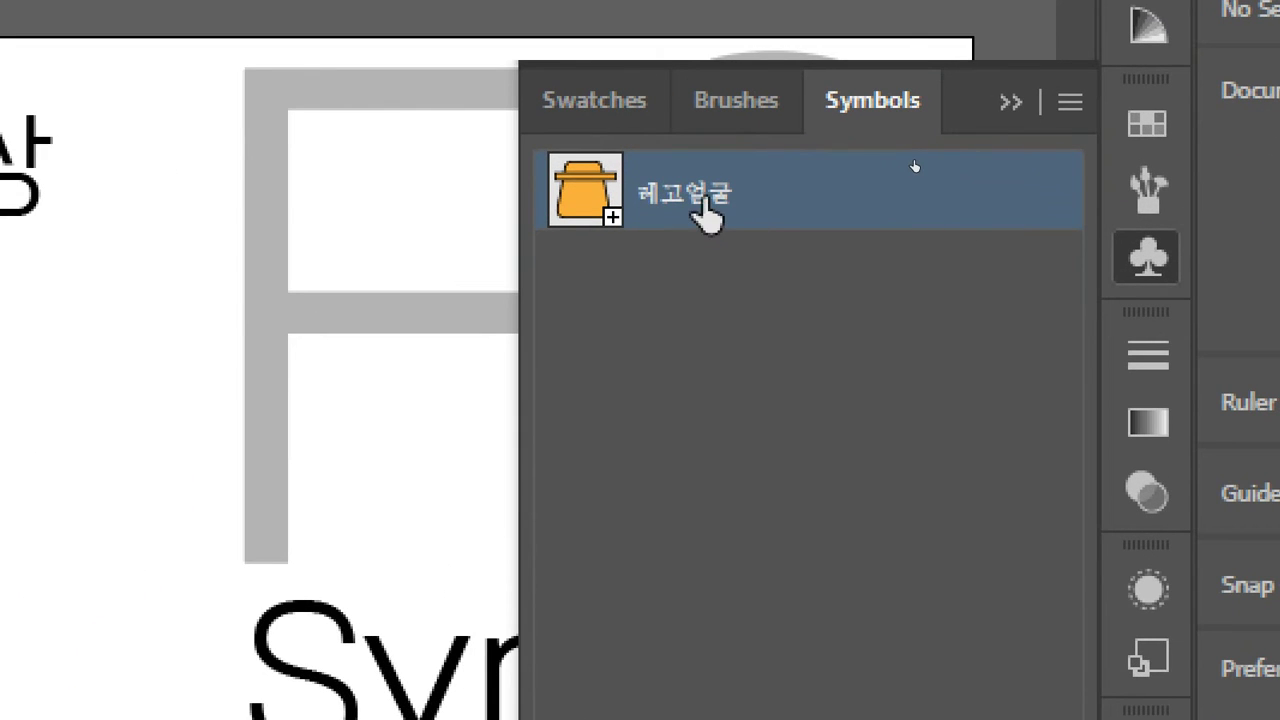
pyautogui.click(1066, 106)
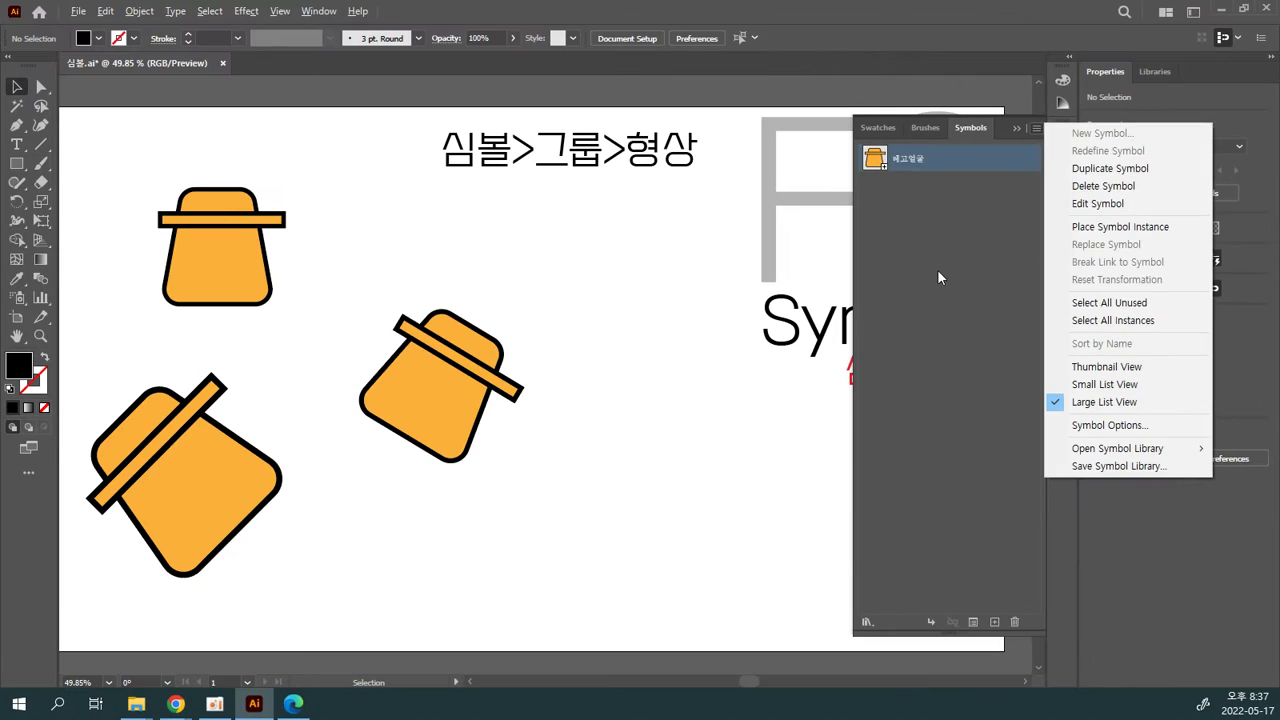
pyautogui.click(936, 262)
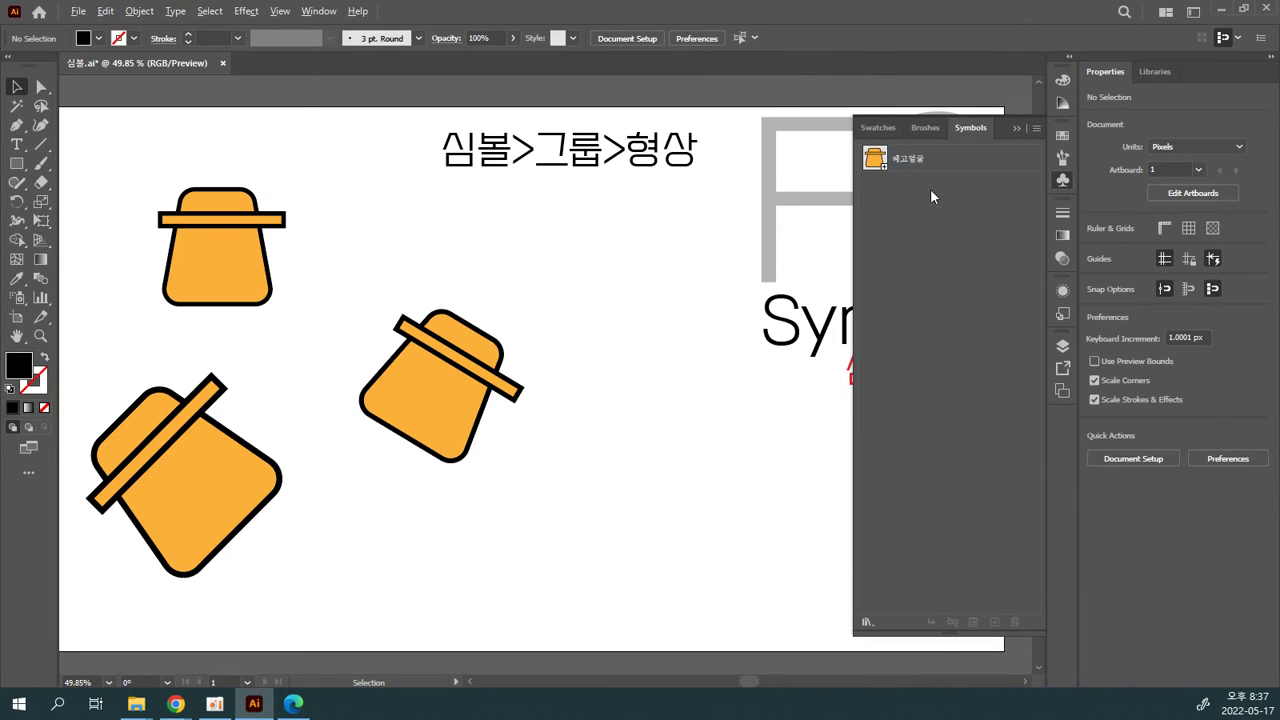
# Step: Rename the orange head symbol to 레고얼
pyautogui.doubleClick(905, 160)
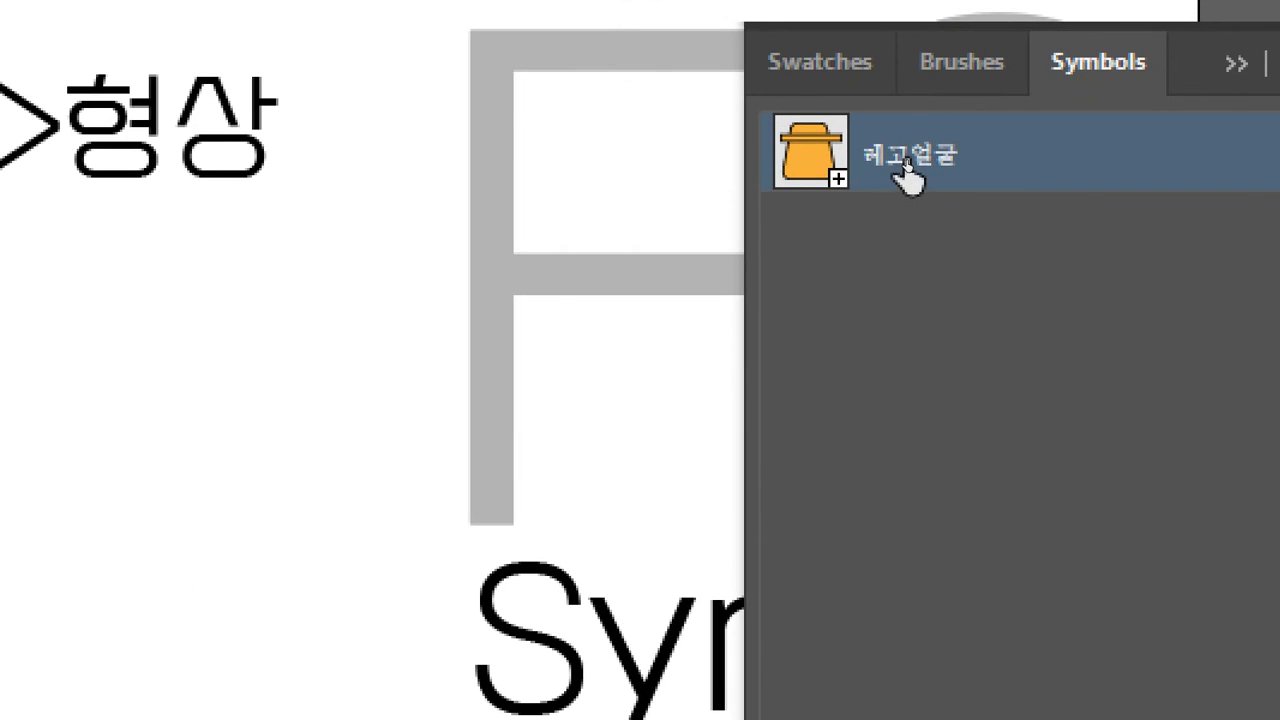
pyautogui.moveTo(919, 153); pyautogui.dragTo(968, 157)
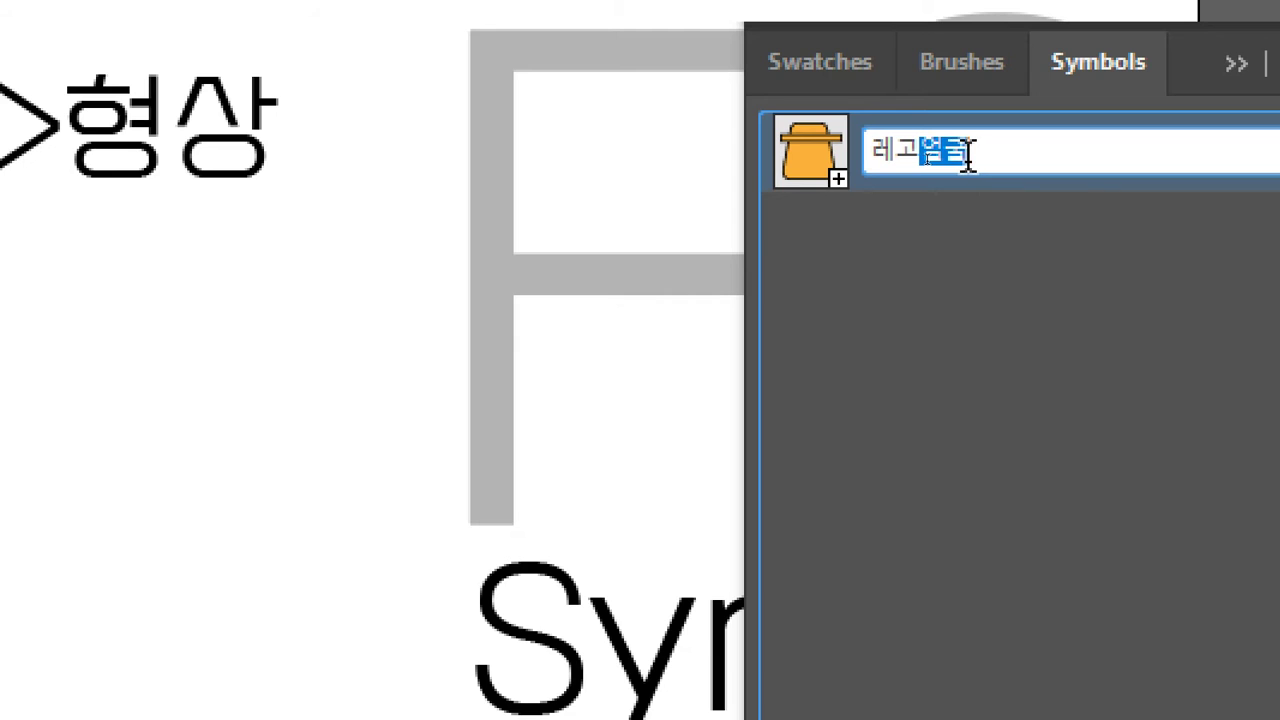
pyautogui.write('얼굼')
pyautogui.press('BackSpace')
pyautogui.press('BackSpace')
pyautogui.press('BackSpace')
pyautogui.click(1020, 280)
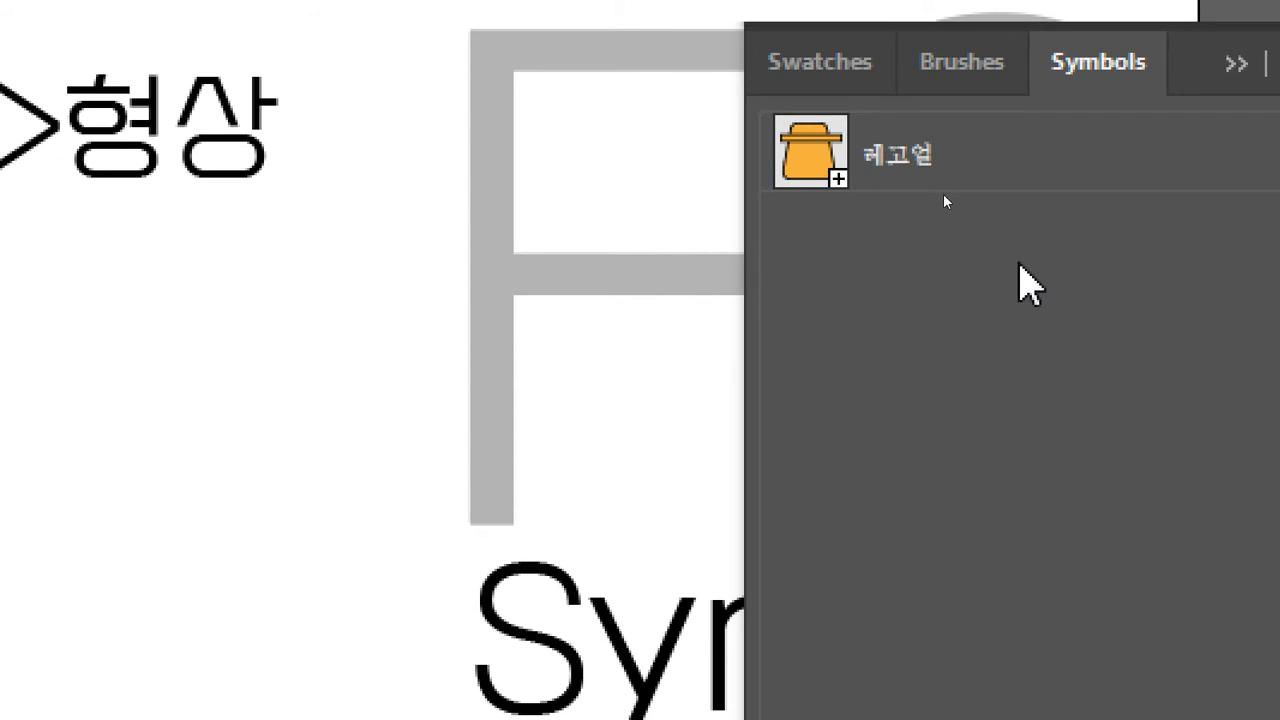
# Step: Open the 레고얼 symbol for editing from one of its instances on the artboard
pyautogui.click(997, 160)
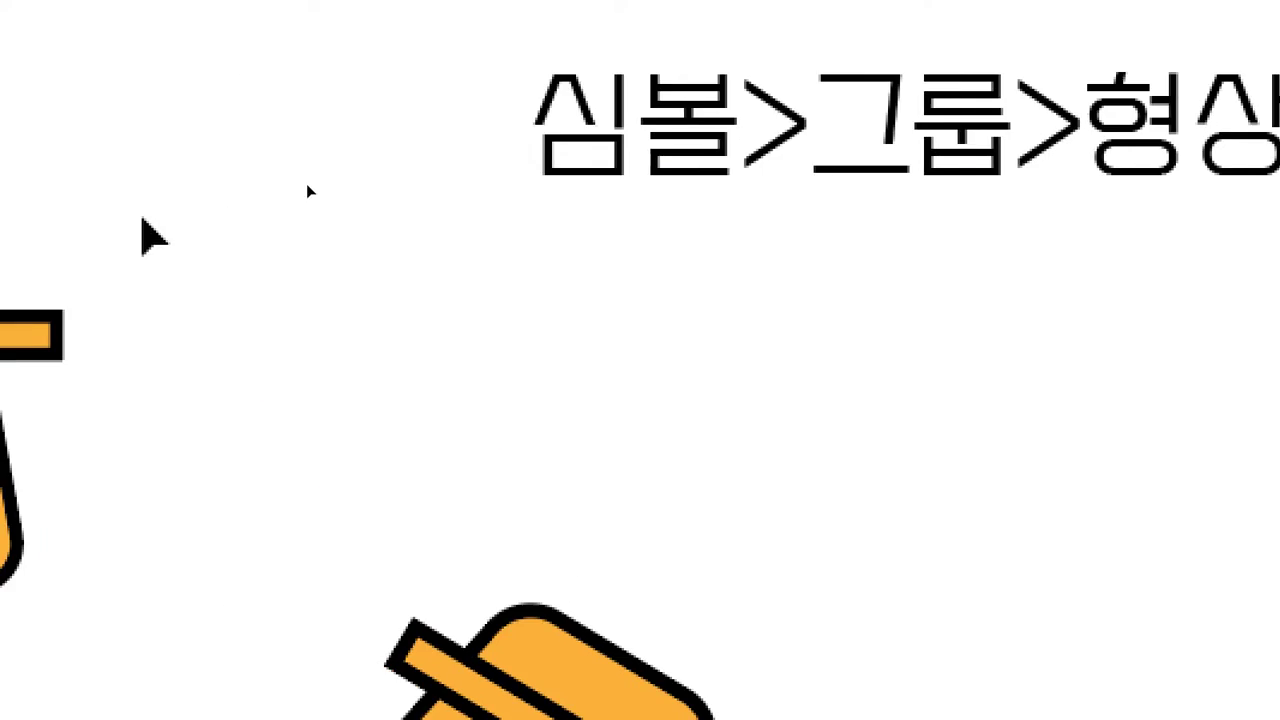
pyautogui.click(184, 510)
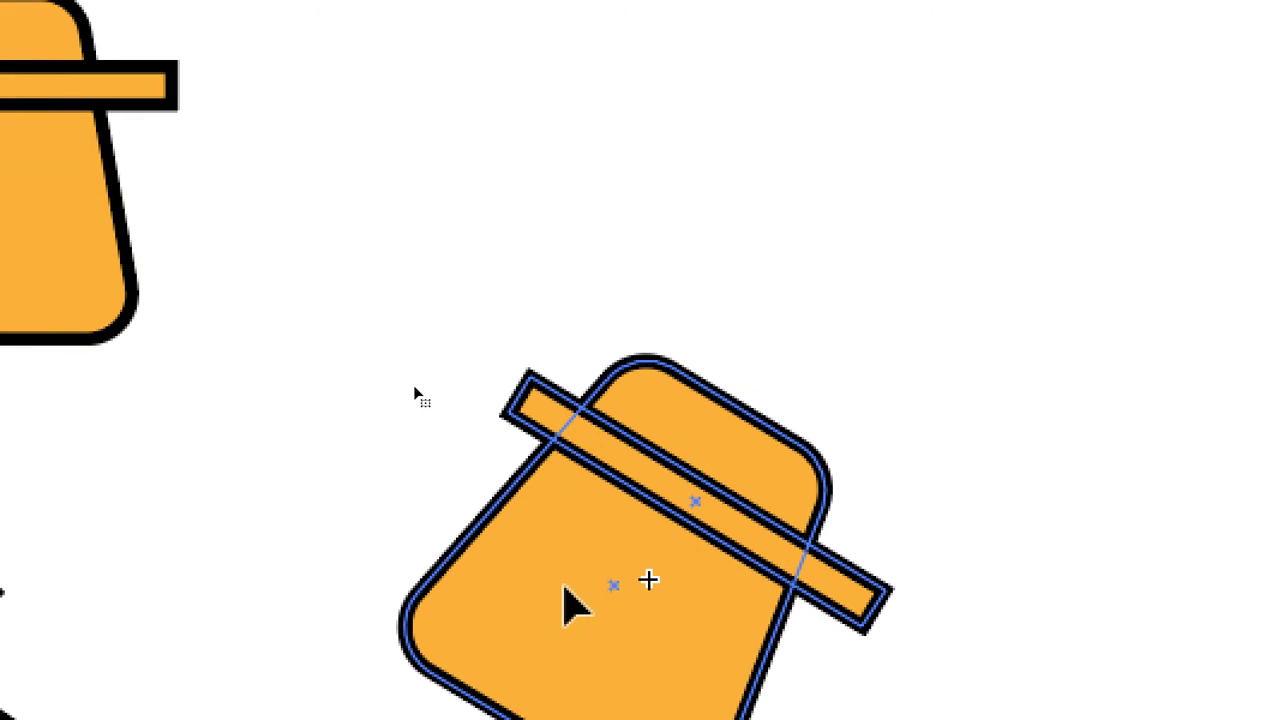
pyautogui.click(564, 590)
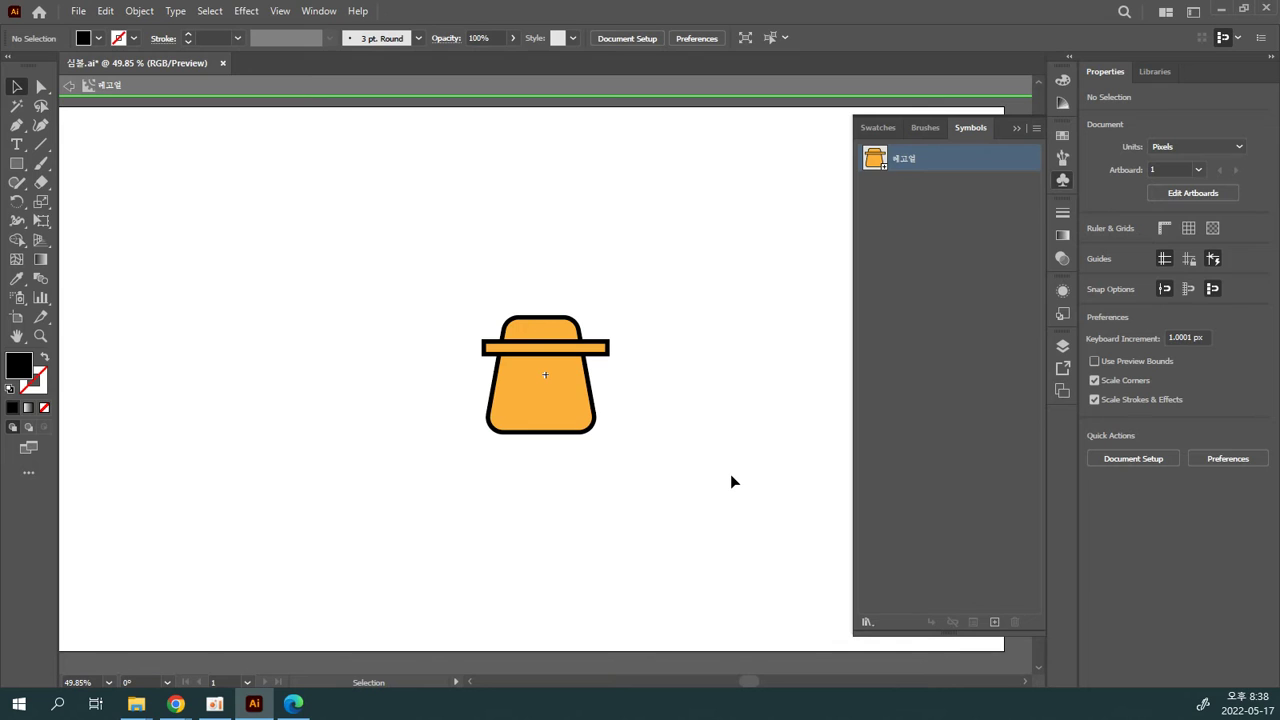
pyautogui.hotkey('ctrl', '+')
pyautogui.hotkey('ctrl', '+')
pyautogui.hotkey('ctrl', '+')
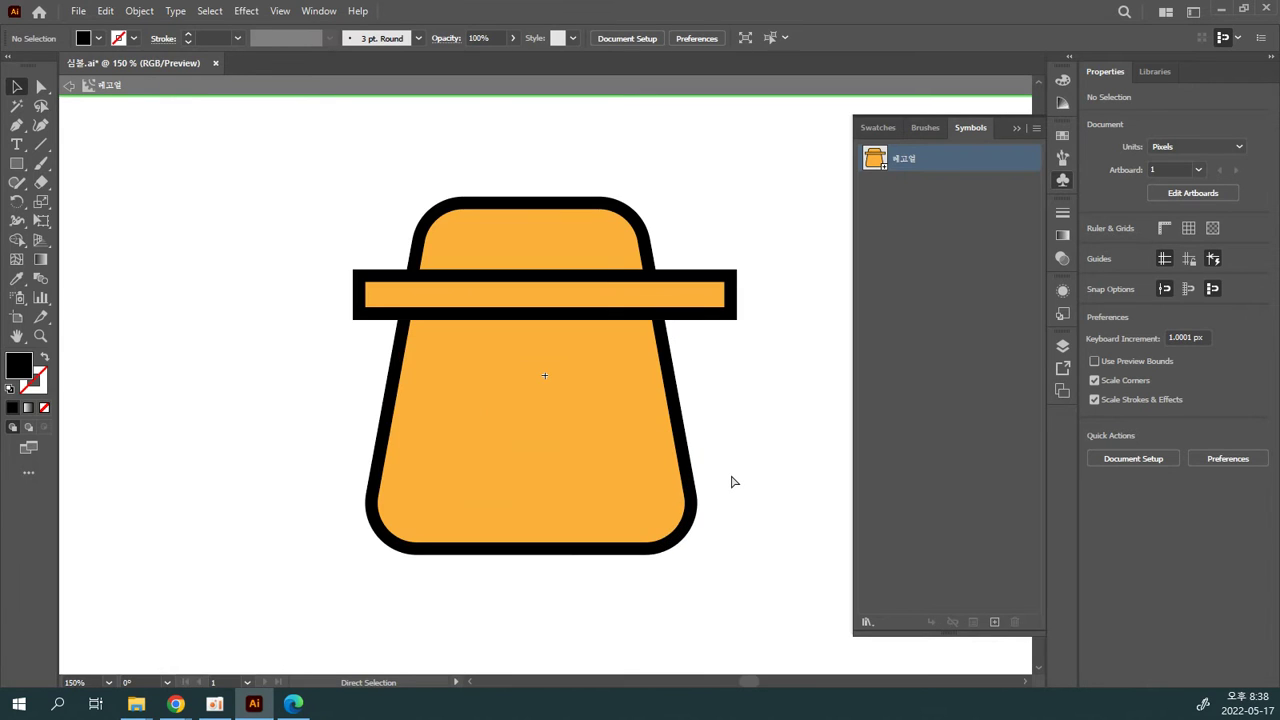
pyautogui.moveTo(712, 312); pyautogui.dragTo(717, 443)
# Step: Draw a rectangle about 179 by 116 px above the brim as a hat crown, and bring the brim to the front
pyautogui.click(745, 308)
pyautogui.click(17, 164)
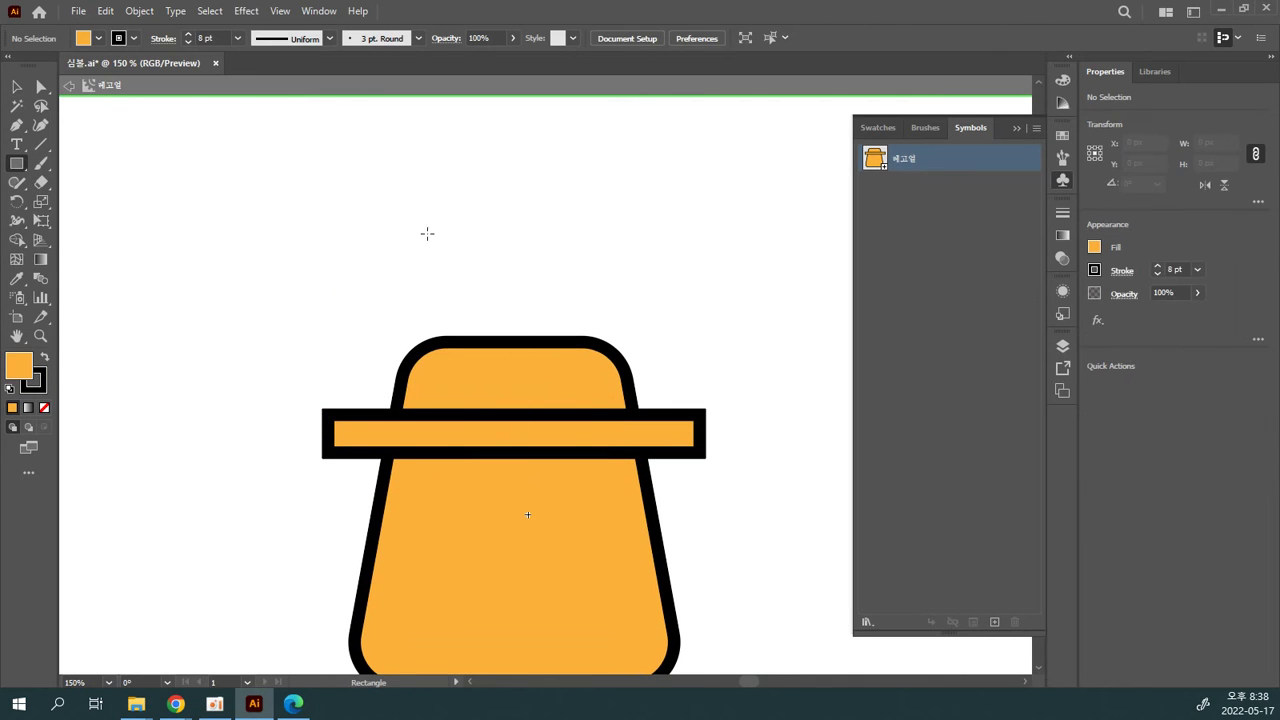
pyautogui.moveTo(373, 254); pyautogui.dragTo(645, 431)
pyautogui.click(17, 87)
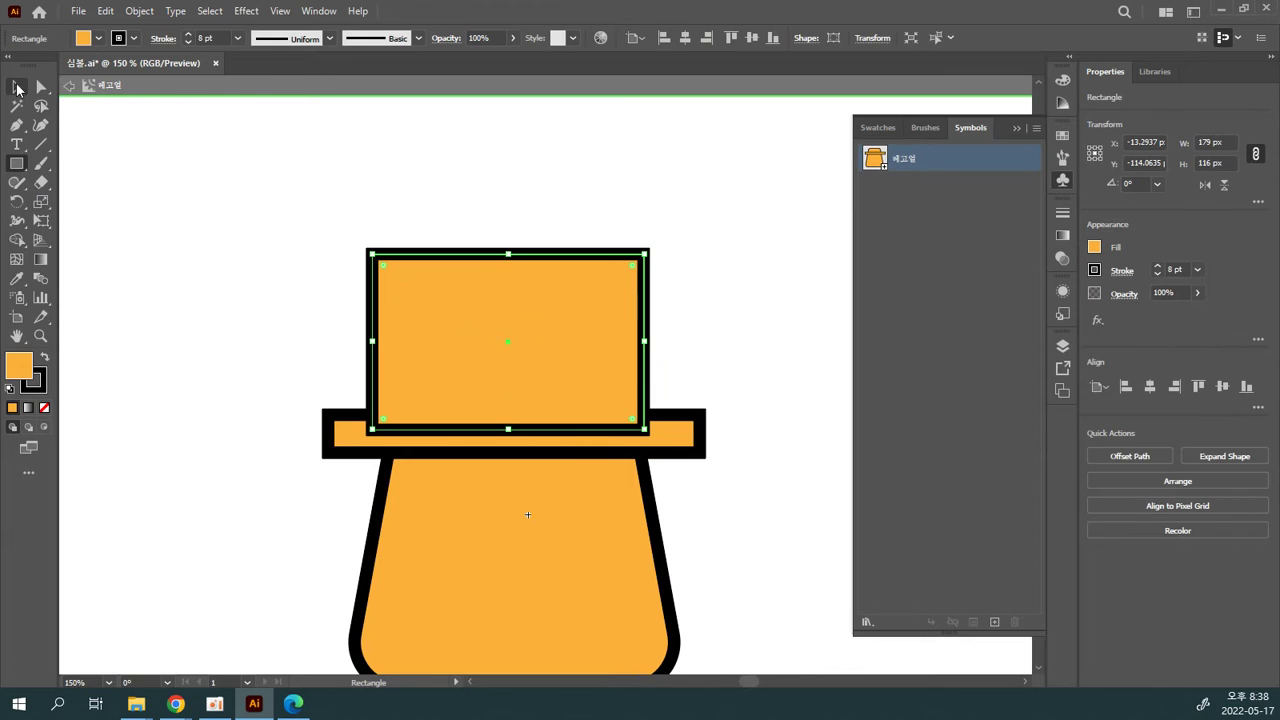
pyautogui.click(768, 340)
pyautogui.click(684, 437)
pyautogui.hotkey('ctrl', 'shift', ']')
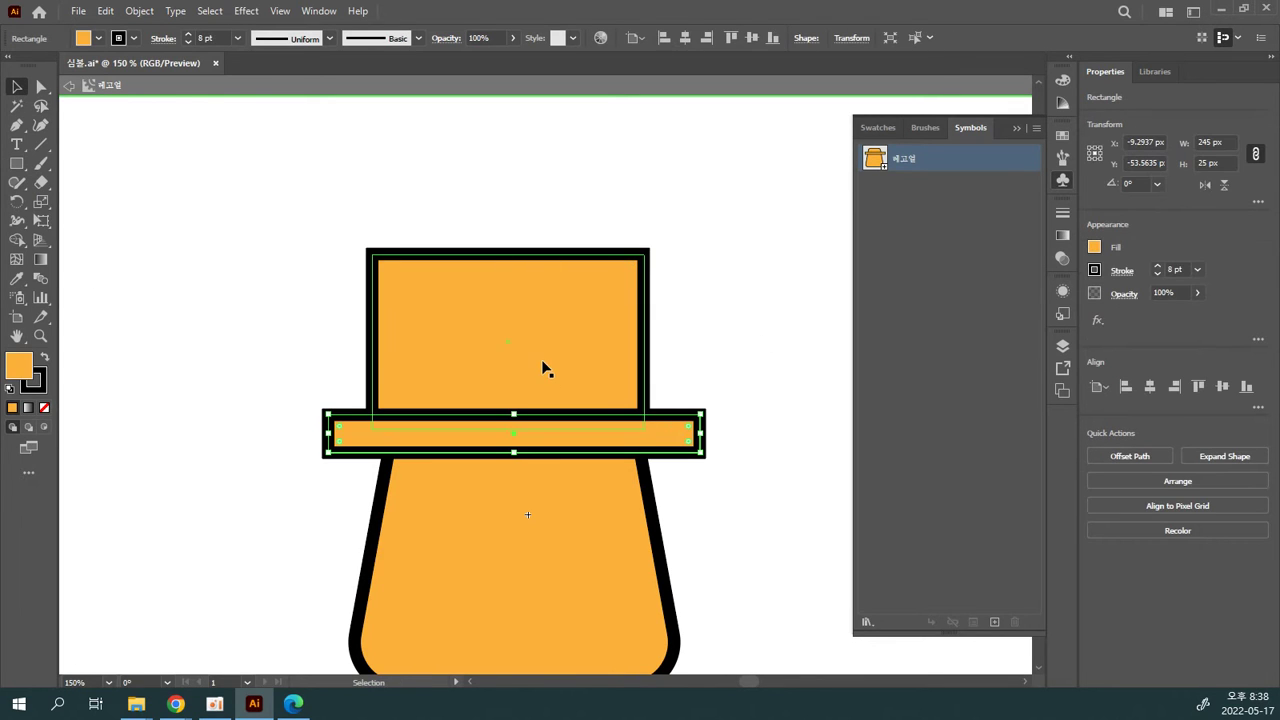
pyautogui.click(671, 314)
# Step: Make the hat crown taller and narrower and tilt it slightly counterclockwise
pyautogui.click(512, 272)
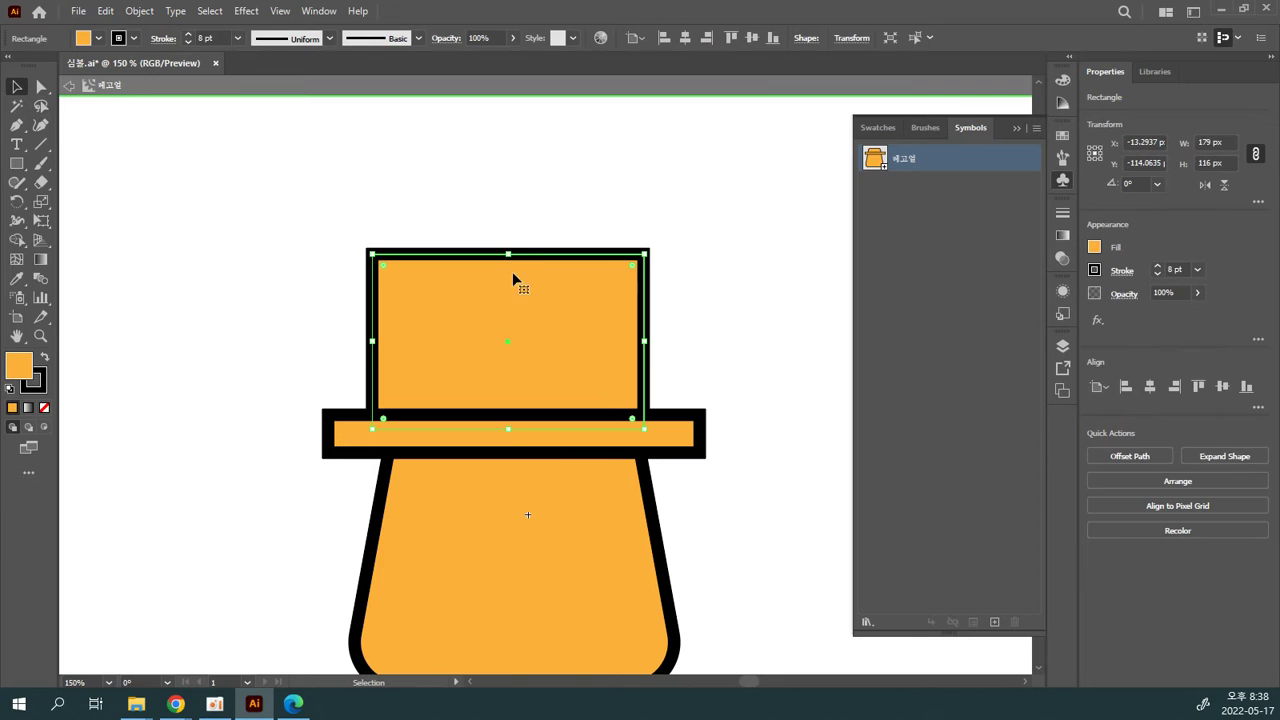
pyautogui.moveTo(508, 254); pyautogui.dragTo(508, 226)
pyautogui.moveTo(383, 327); pyautogui.dragTo(391, 331)
pyautogui.moveTo(507, 227); pyautogui.dragTo(502, 232)
# Step: Rotate the hat crown and brim together counterclockwise and adjust their position on the head
pyautogui.click(685, 434)
pyautogui.keyDown('shift'); pyautogui.click(600, 256); pyautogui.keyUp('shift')
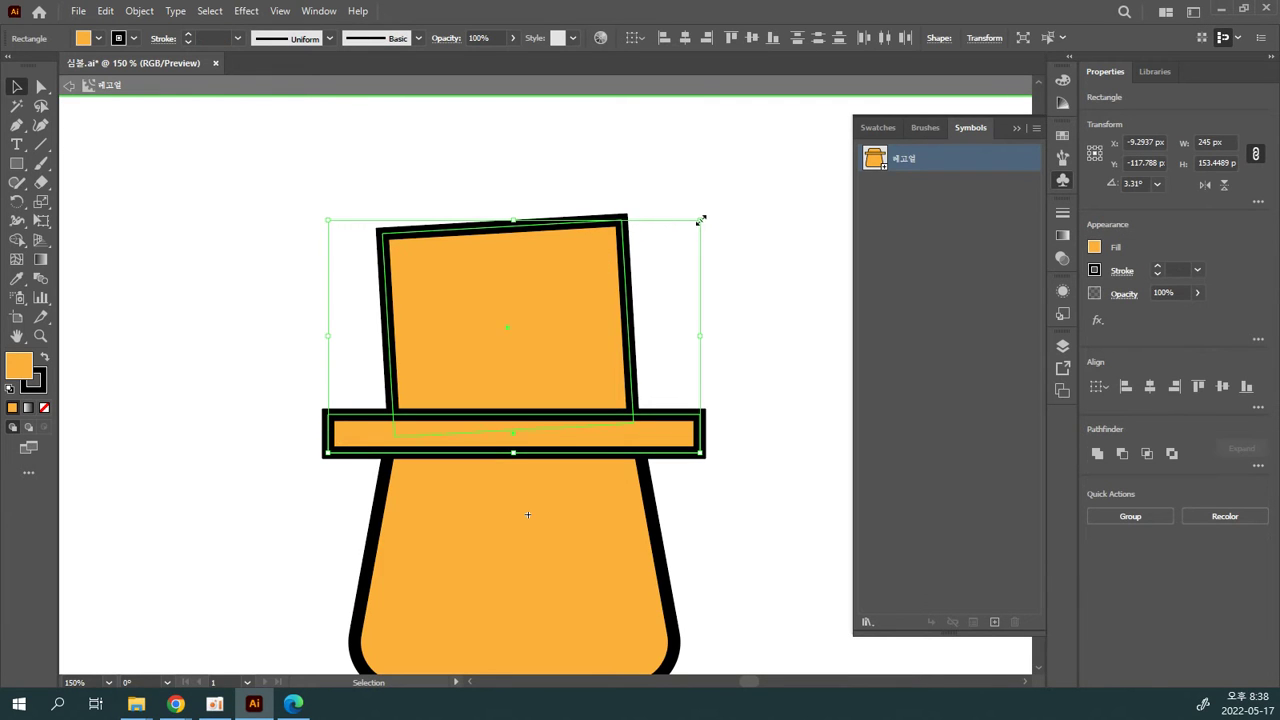
pyautogui.moveTo(705, 215); pyautogui.dragTo(660, 202)
pyautogui.moveTo(579, 294); pyautogui.dragTo(570, 300)
pyautogui.click(771, 484)
pyautogui.scroll(-3, 765, 420)
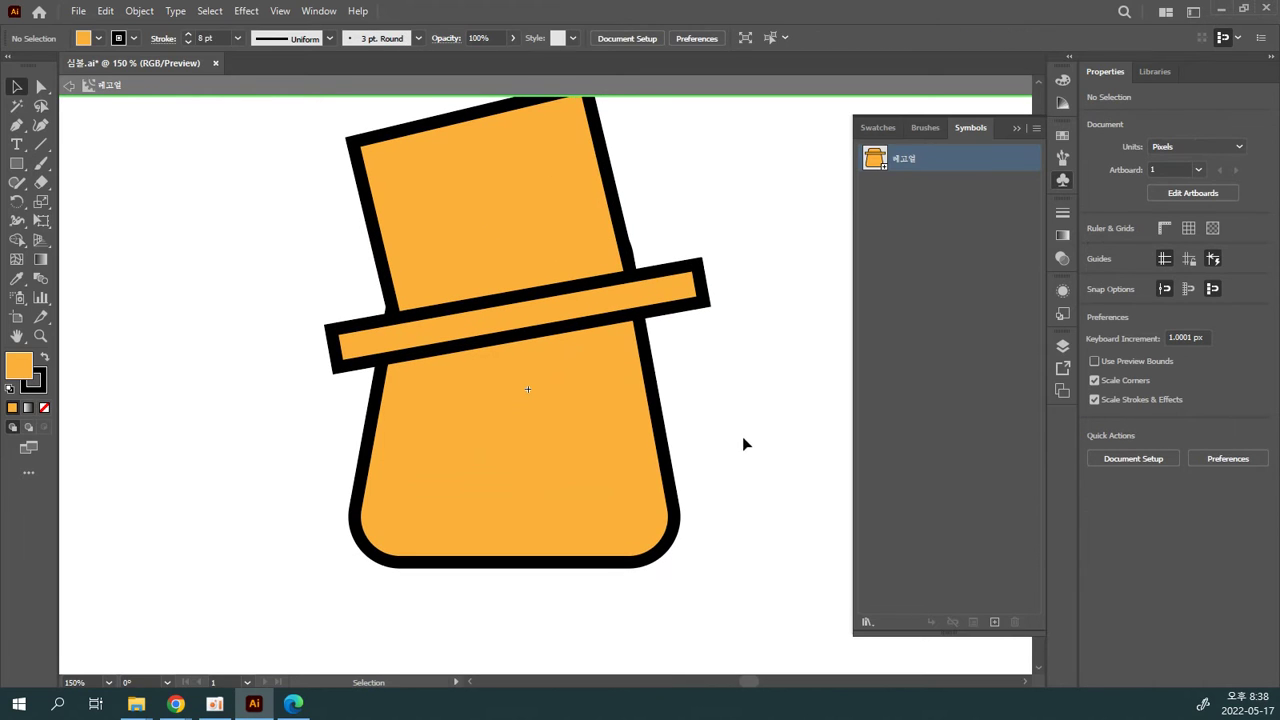
# Step: Round the head shape's two bottom corners to a radius of about 69 px
pyautogui.click(41, 87)
pyautogui.click(355, 520)
pyautogui.moveTo(286, 491); pyautogui.dragTo(333, 505)
pyautogui.moveTo(629, 519); pyautogui.dragTo(559, 454)
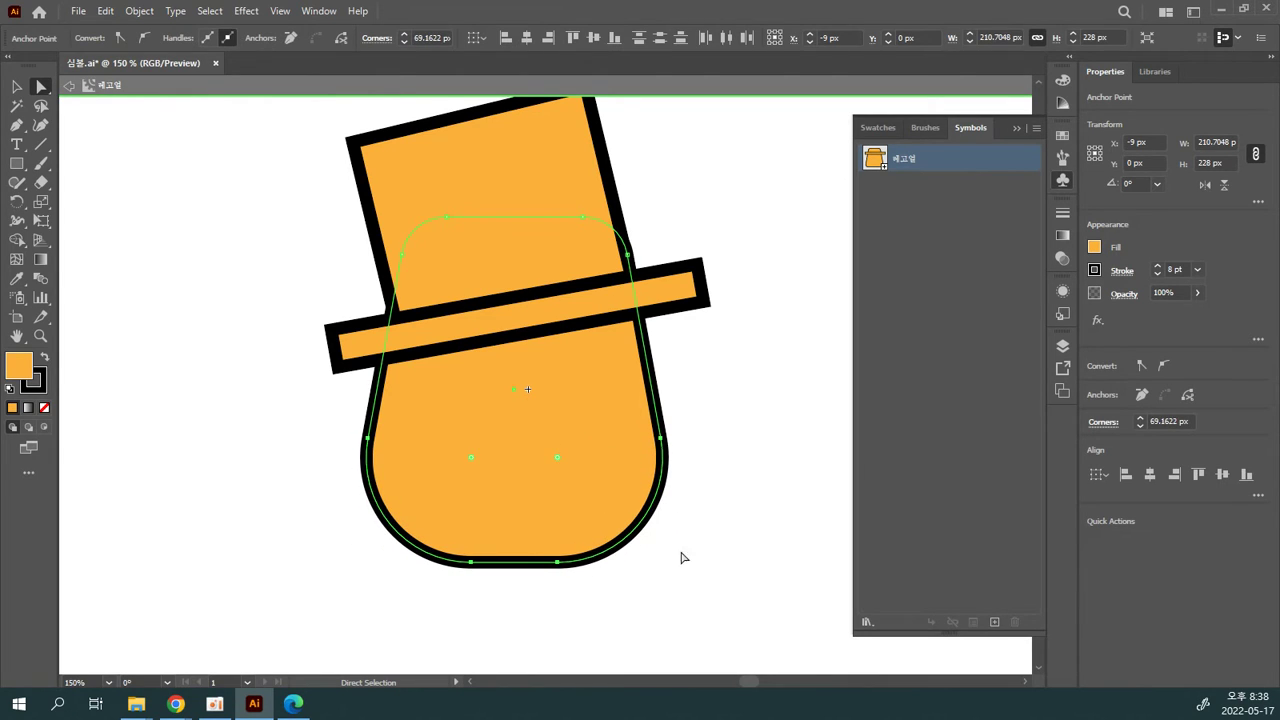
# Step: Exit symbol editing and fit the whole artboard in the window
pyautogui.click(686, 575)
pyautogui.hotkey('ctrl', '=')
pyautogui.hotkey('ctrl', '=')
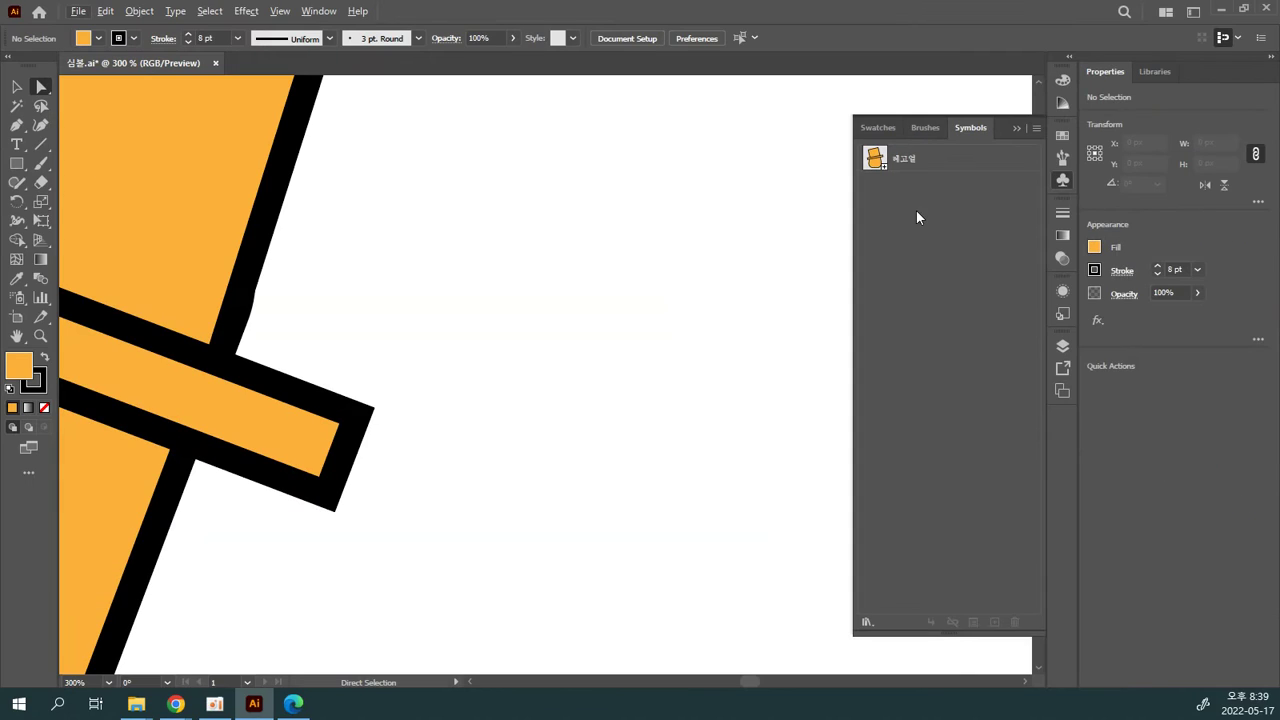
pyautogui.hotkey('ctrl', '0')
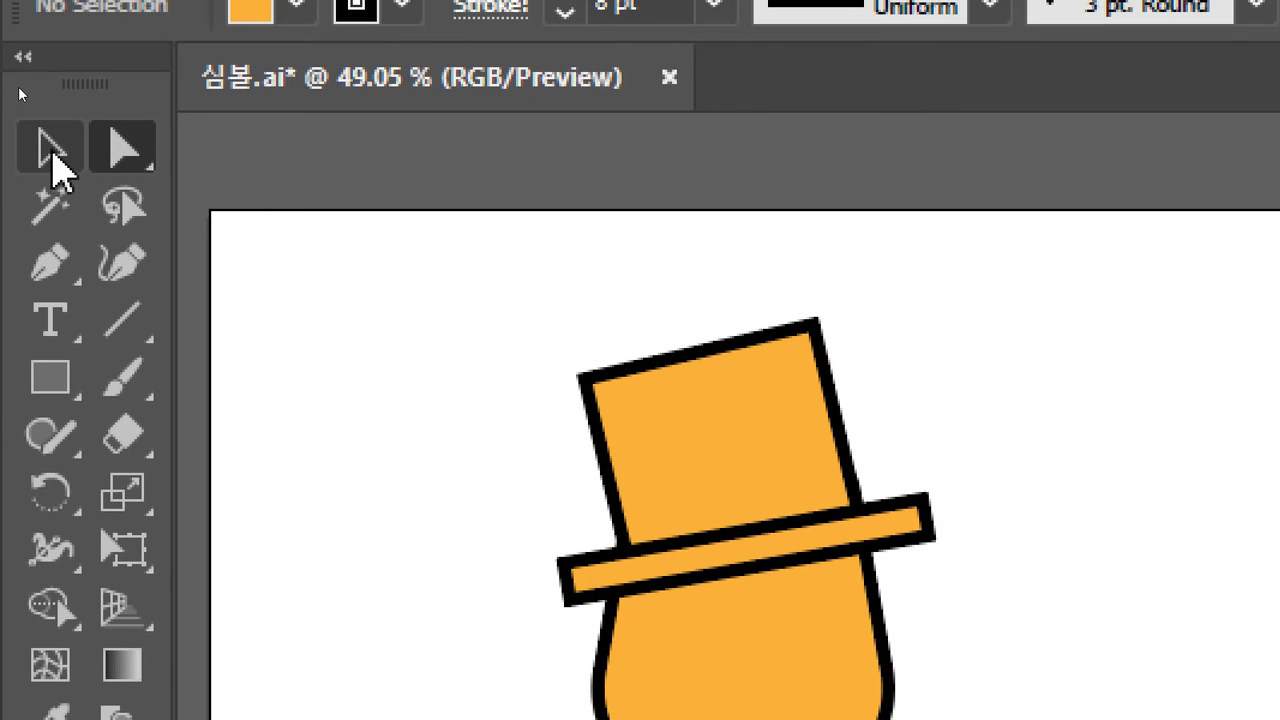
# Step: Select the large tilted instance at the artboard's lower left and open its symbol for editing
pyautogui.click(52, 146)
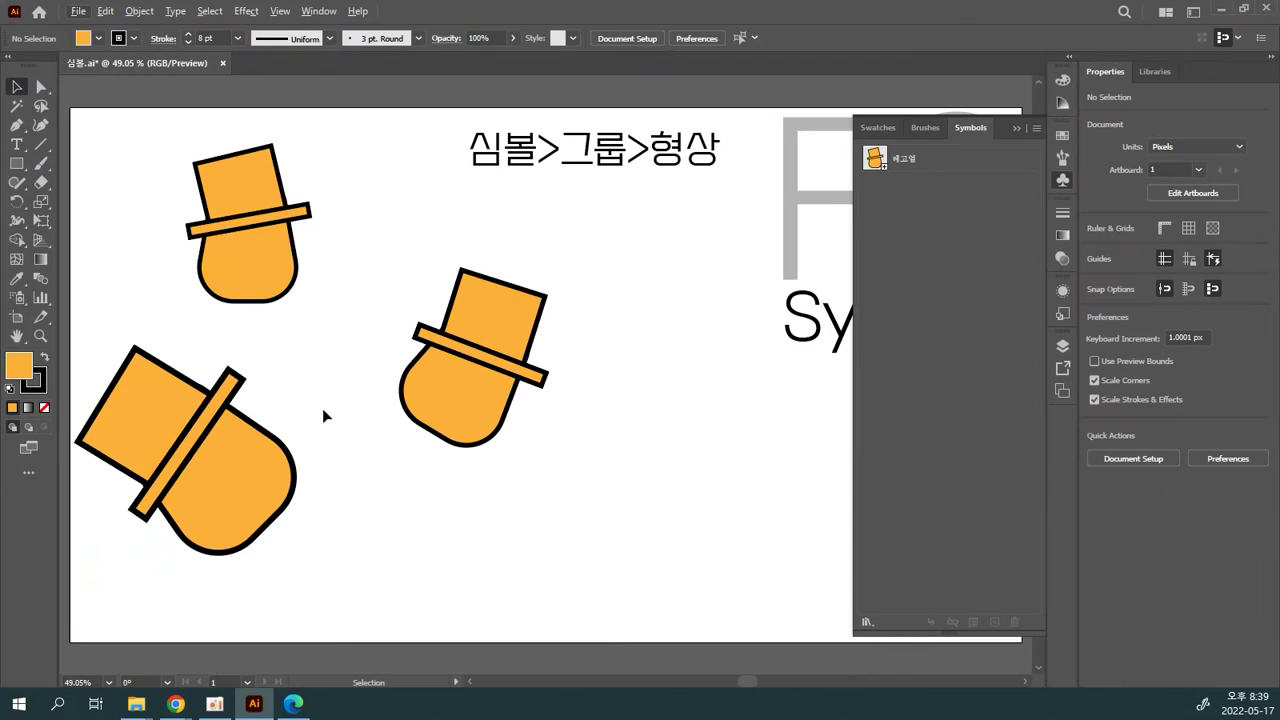
pyautogui.click(244, 447)
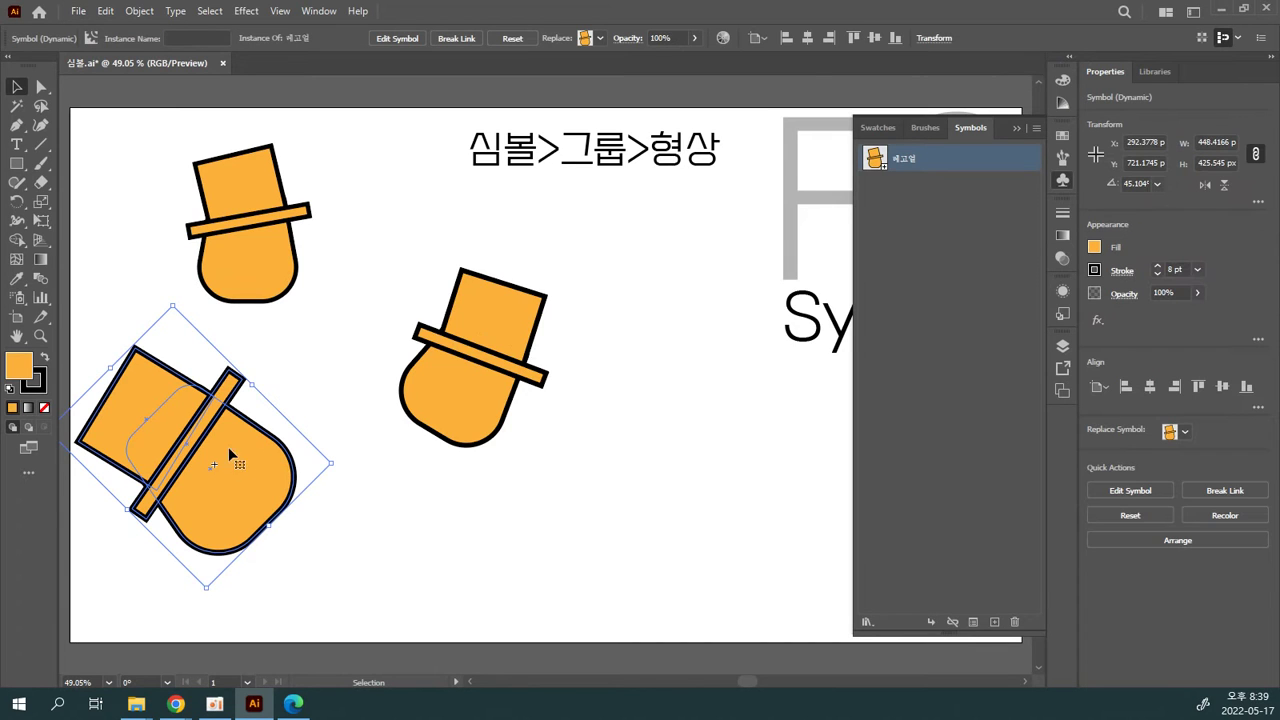
pyautogui.moveTo(211, 447); pyautogui.dragTo(270, 413)
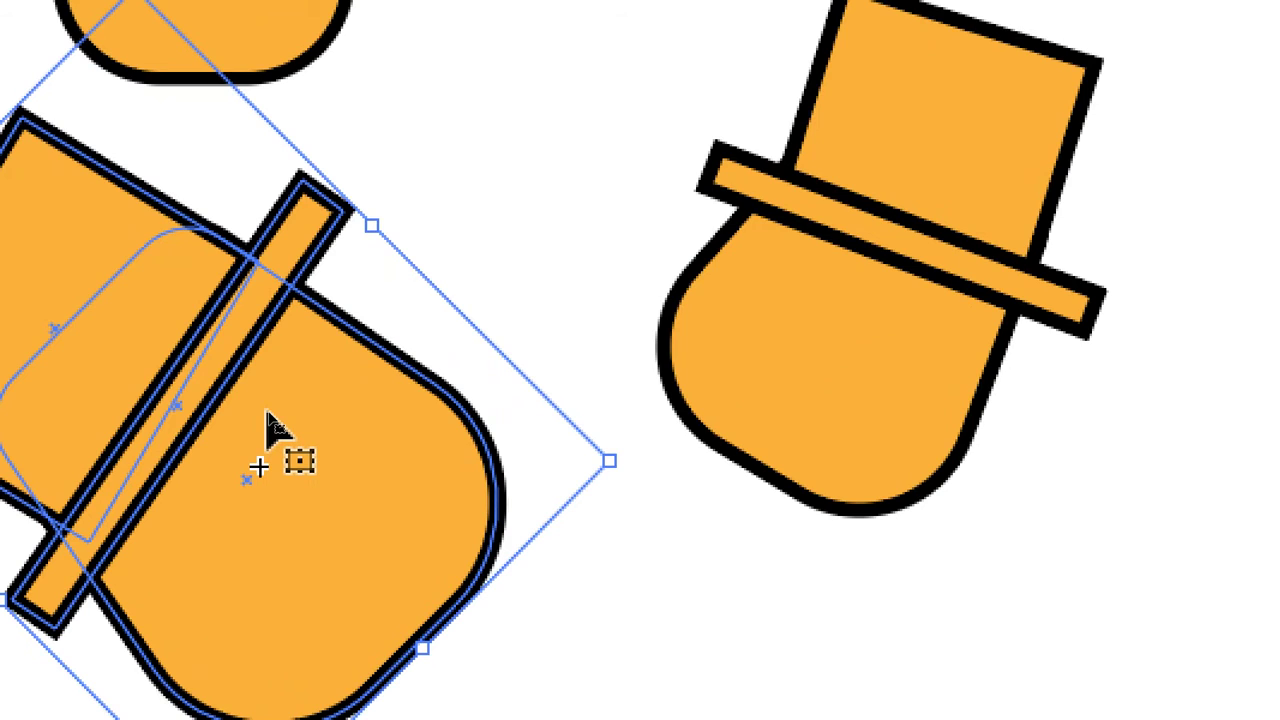
pyautogui.doubleClick(268, 422)
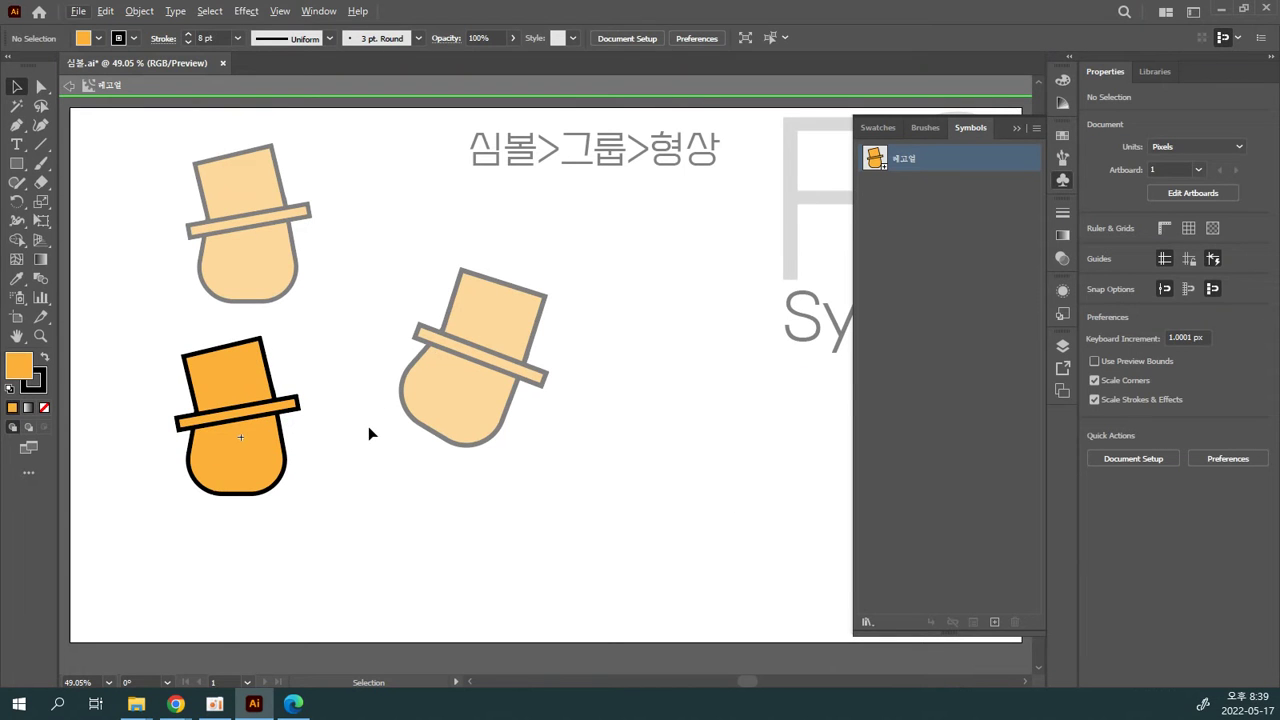
# Step: Exit symbol editing and rotate the large tilted instance at the artboard's lower left counterclockwise to about 60.5°
pyautogui.hotkey('ctrl', '1')
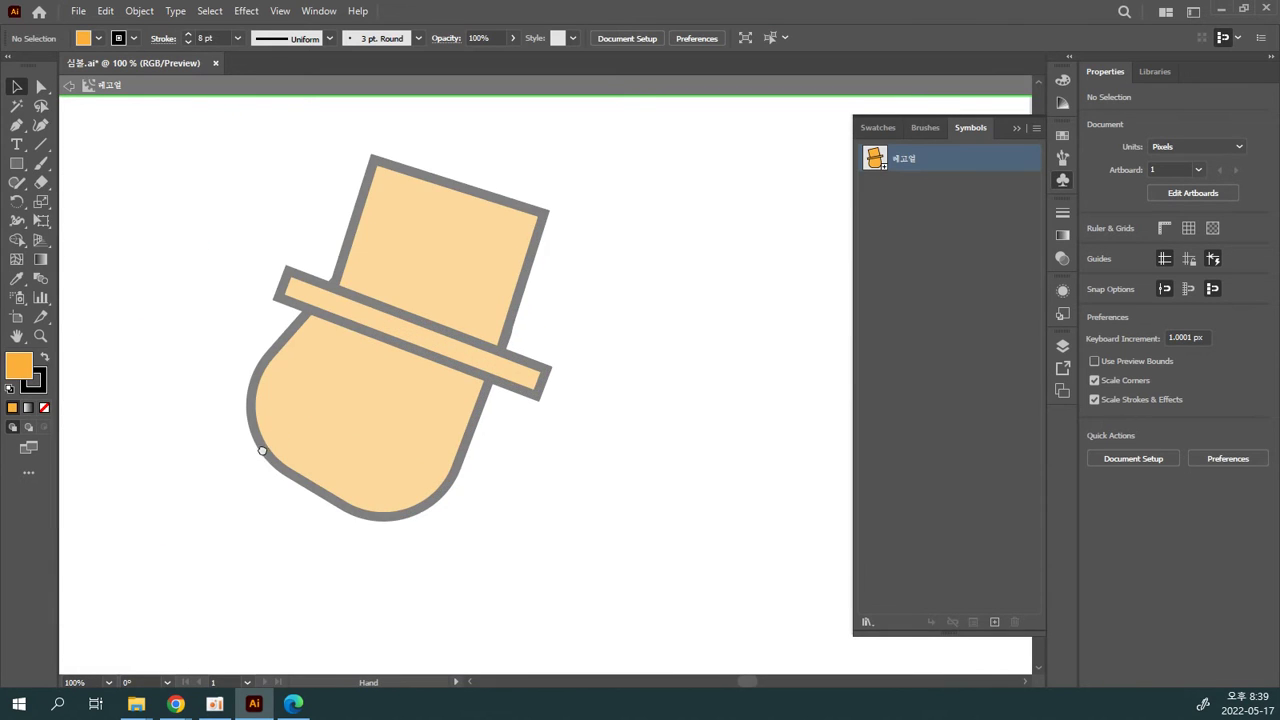
pyautogui.moveTo(257, 443); pyautogui.dragTo(704, 392)
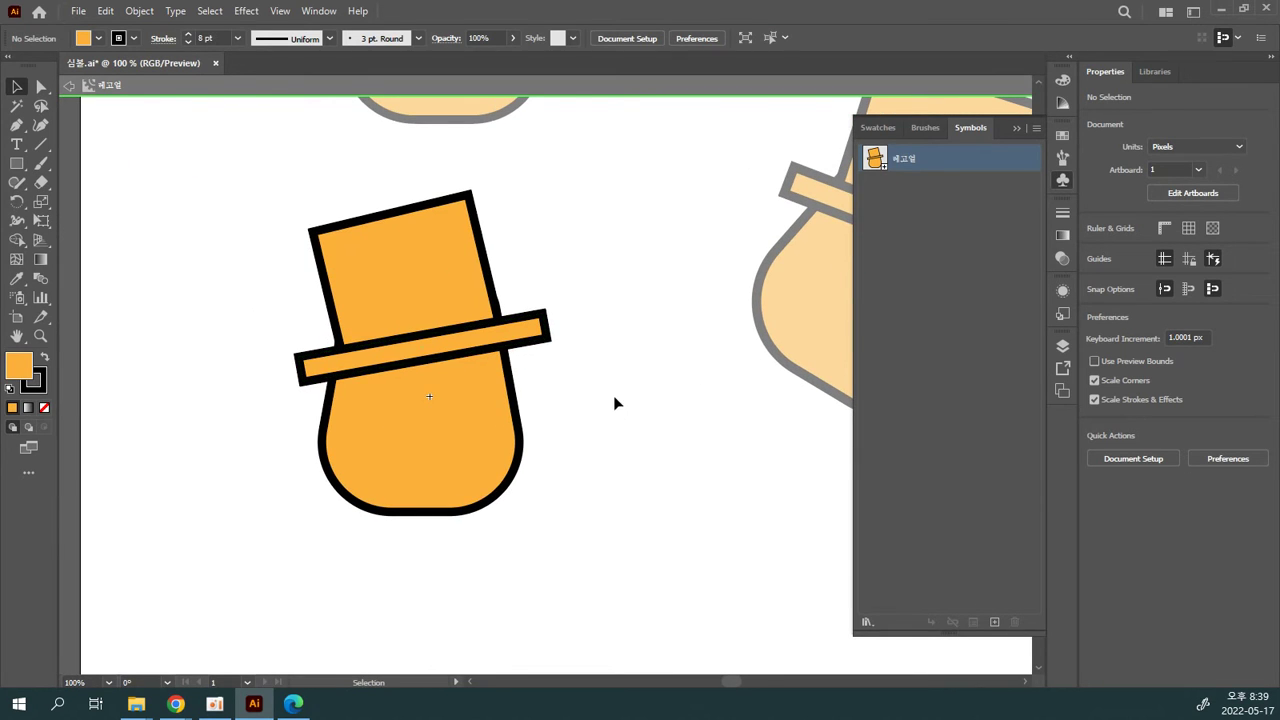
pyautogui.doubleClick(613, 395)
pyautogui.click(605, 405)
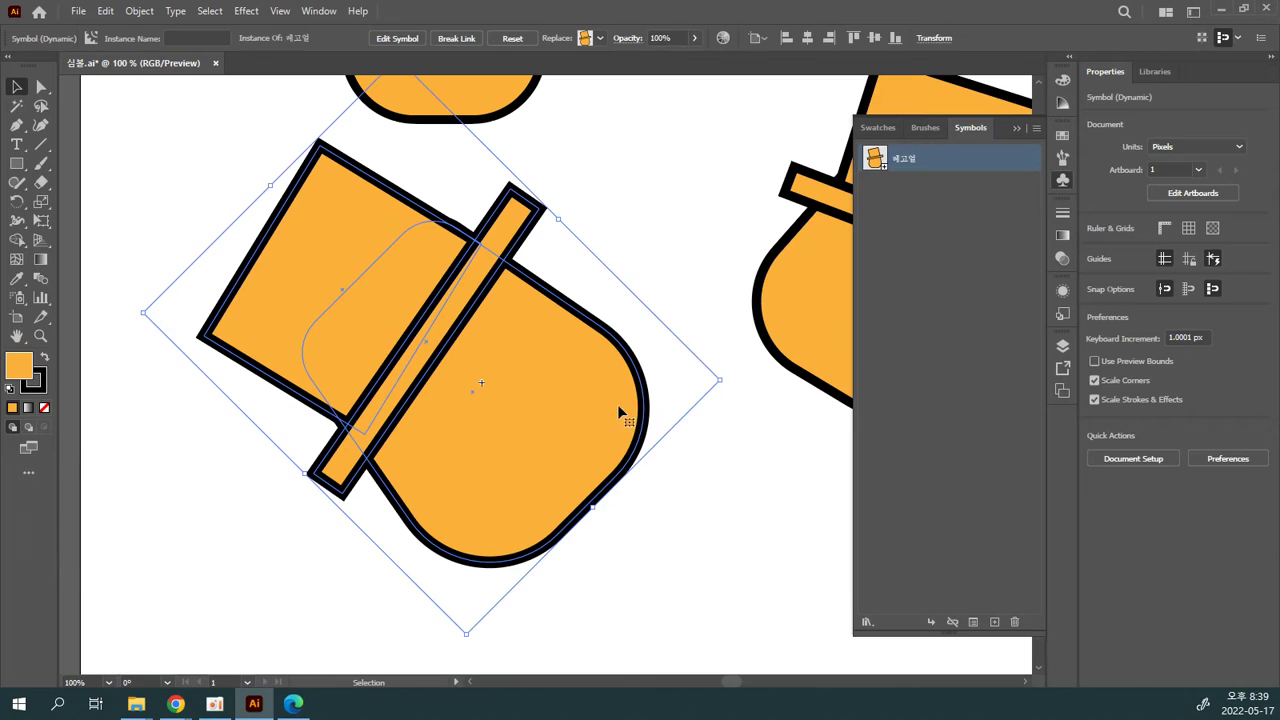
pyautogui.moveTo(730, 378); pyautogui.dragTo(700, 323)
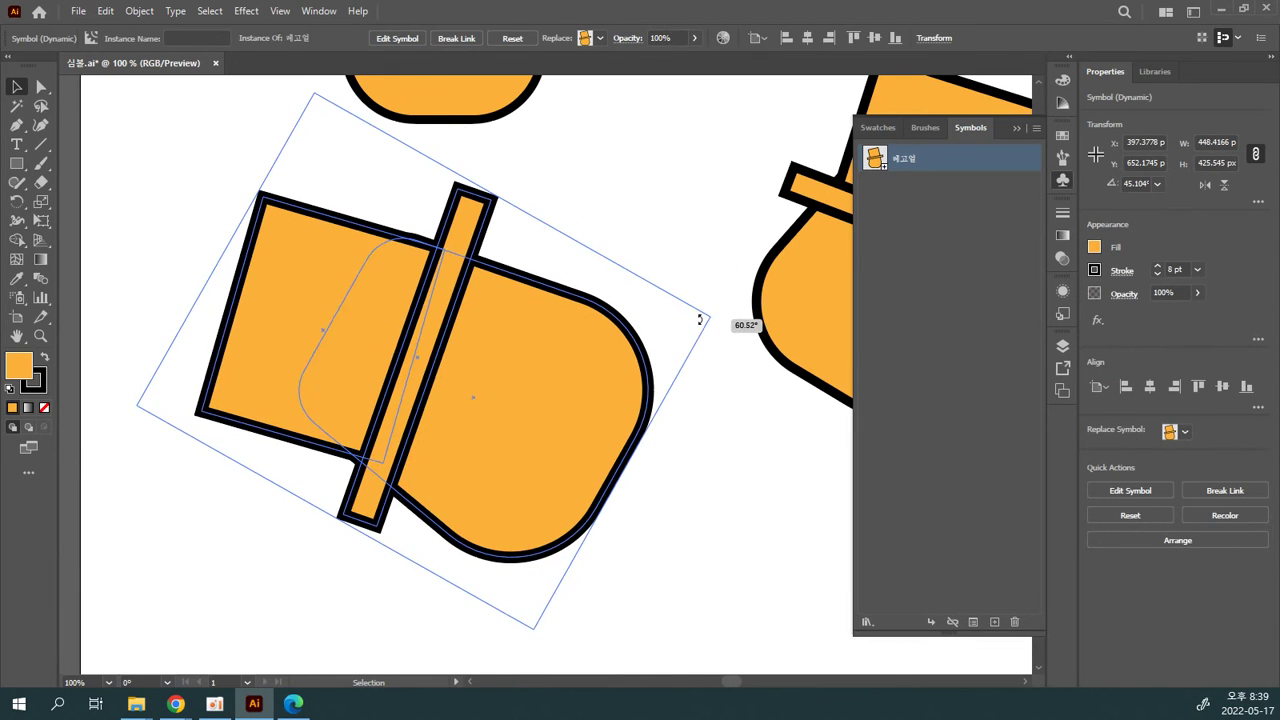
# Step: Reopen the symbol from the rotated instance and fill the hat's crown and brim with blue
pyautogui.click(551, 409)
pyautogui.doubleClick(551, 409)
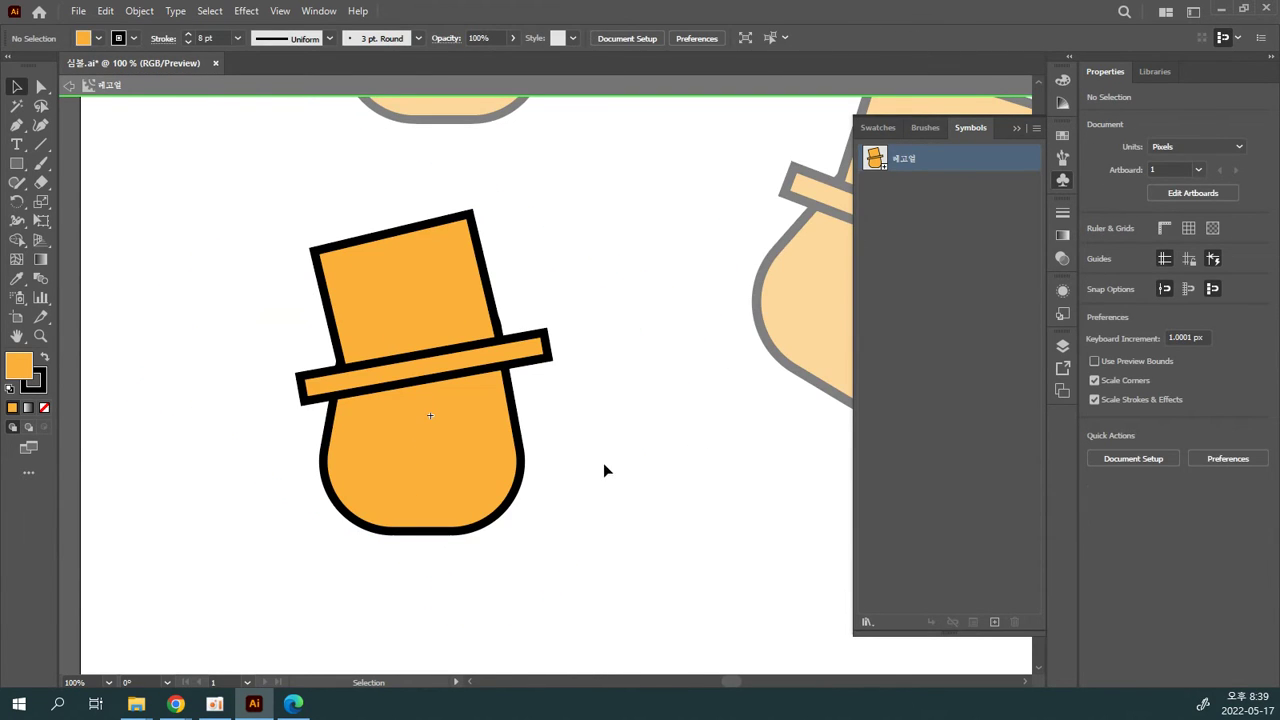
pyautogui.hotkey('ctrl', '=')
pyautogui.moveTo(507, 440); pyautogui.dragTo(739, 398)
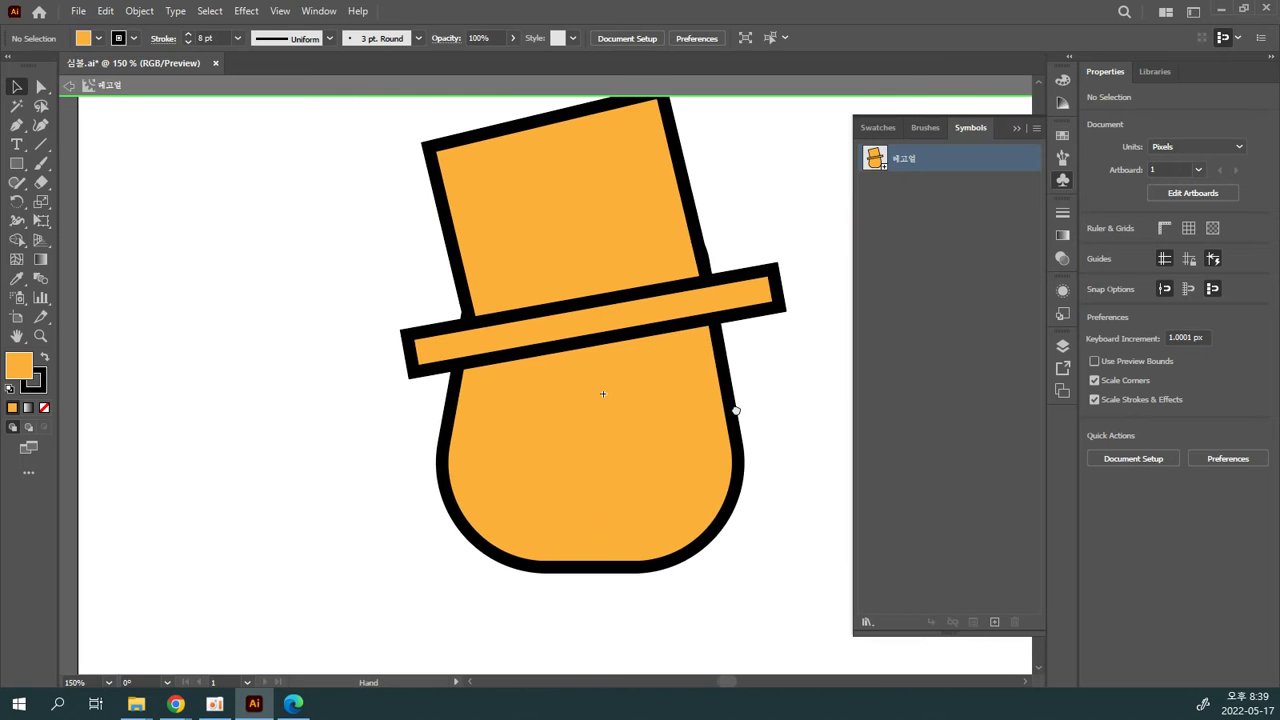
pyautogui.click(486, 251)
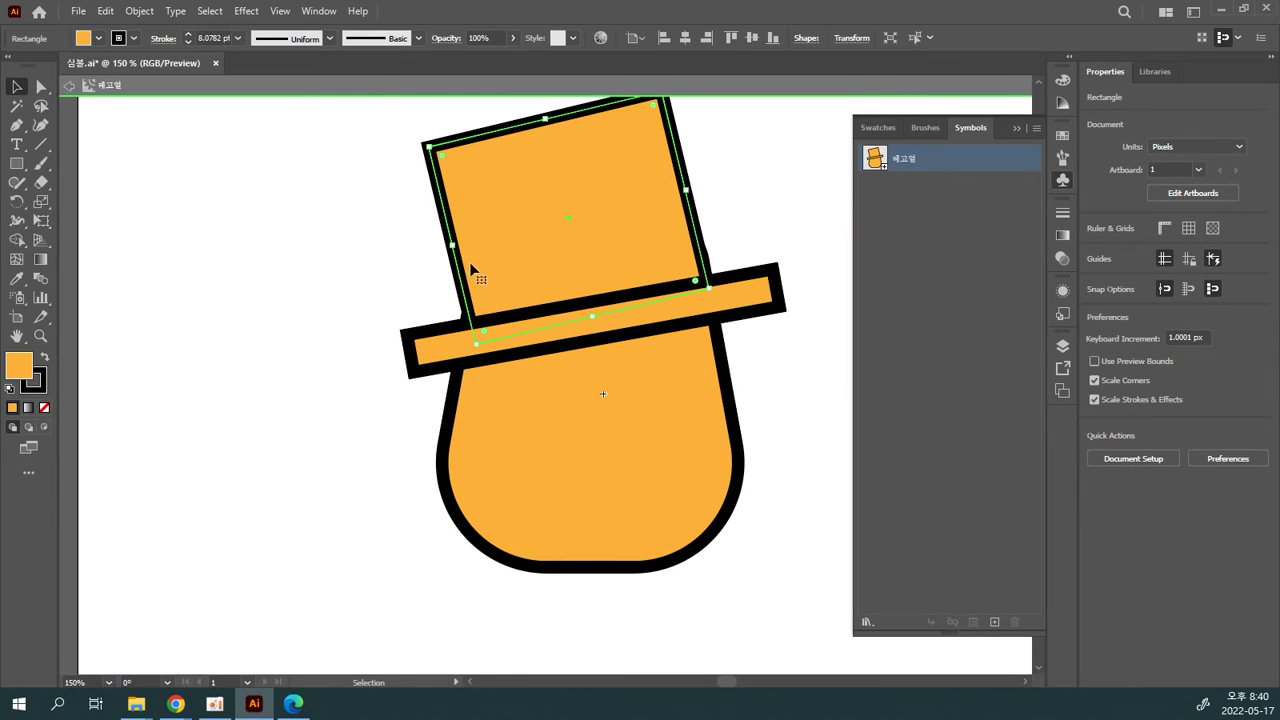
pyautogui.keyDown('shift'); pyautogui.click(429, 349); pyautogui.keyUp('shift')
pyautogui.click(80, 38)
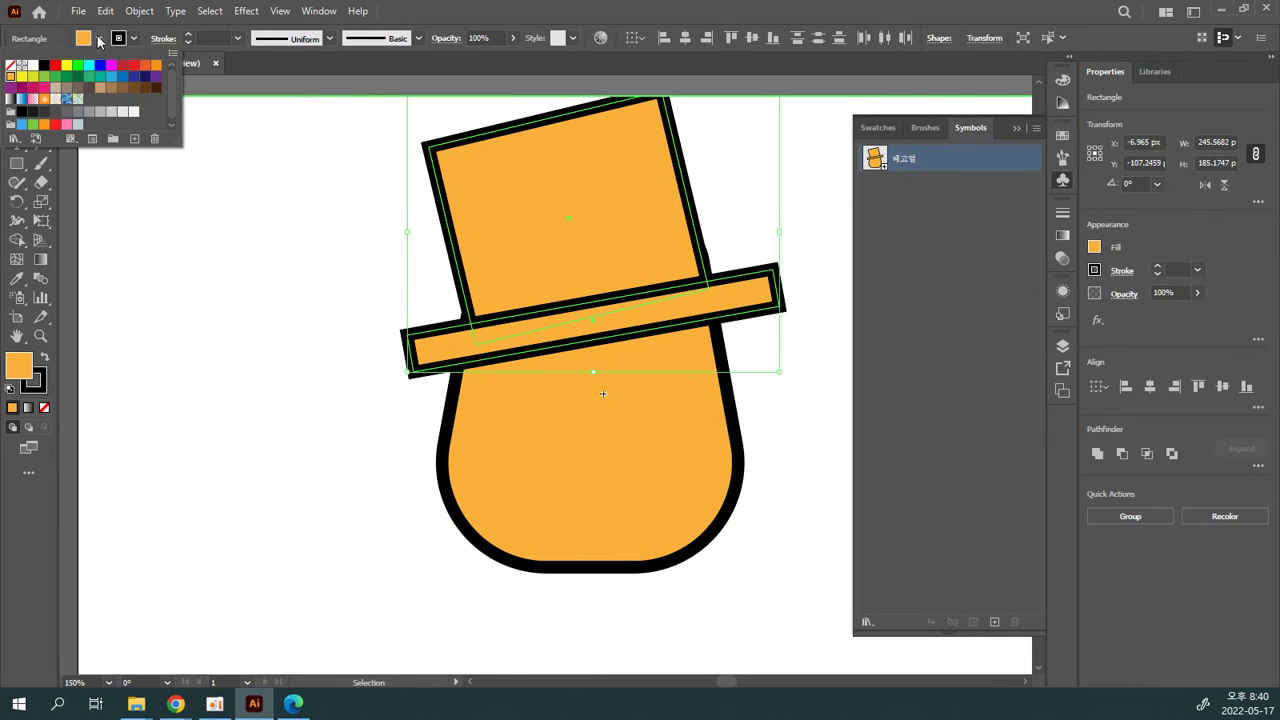
pyautogui.click(77, 112)
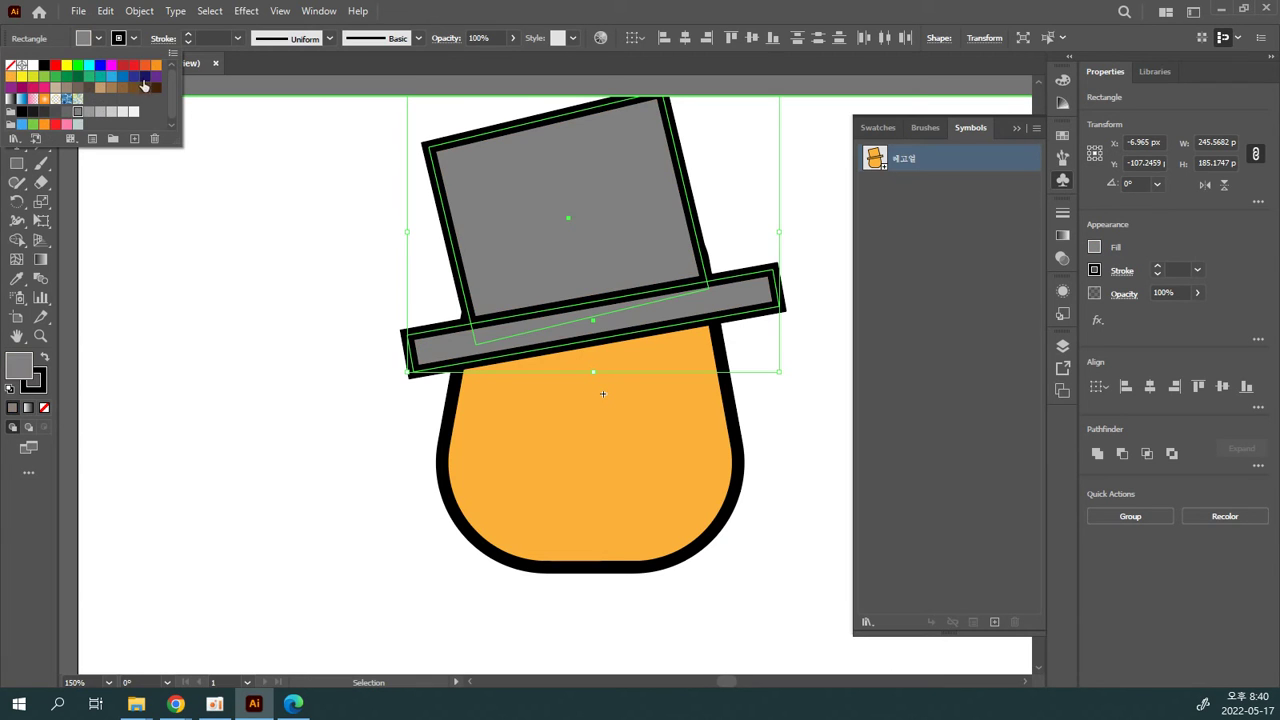
pyautogui.click(123, 77)
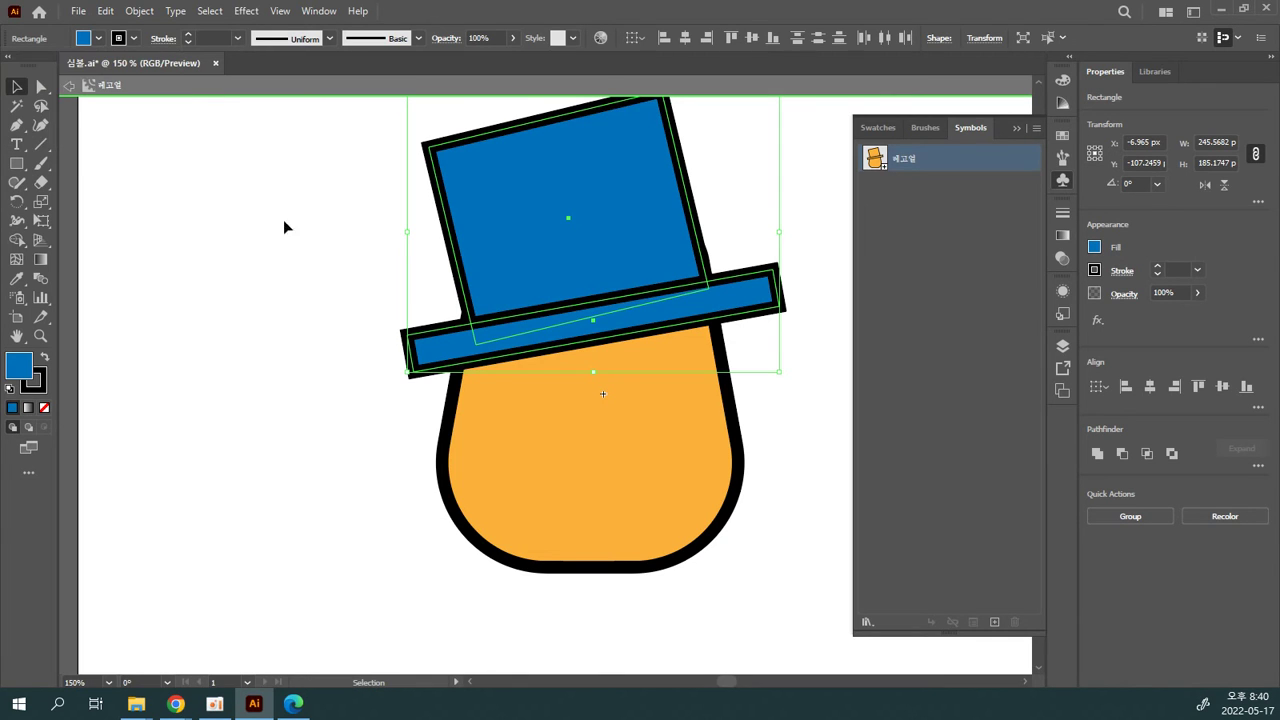
pyautogui.click(322, 215)
# Step: Widen the hat crown slightly by extending its left side outward, and leave it deselected
pyautogui.click(541, 232)
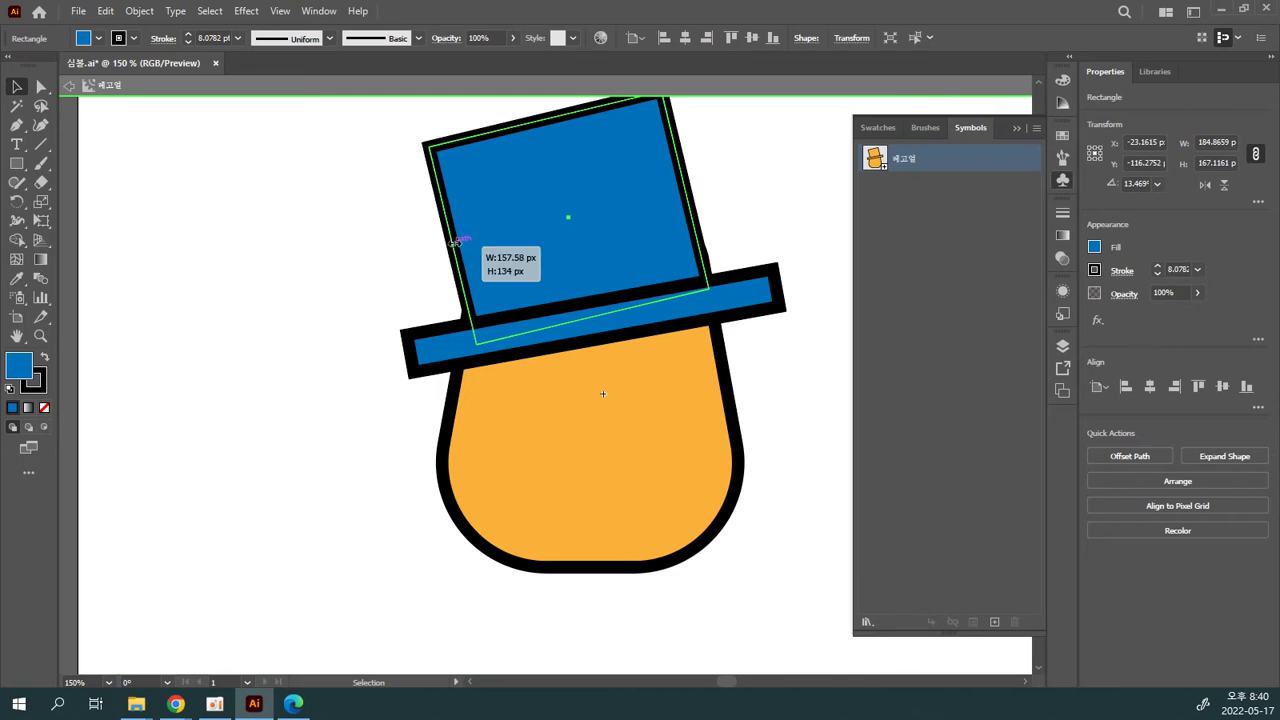
pyautogui.click(728, 222)
pyautogui.moveTo(705, 222); pyautogui.dragTo(660, 212)
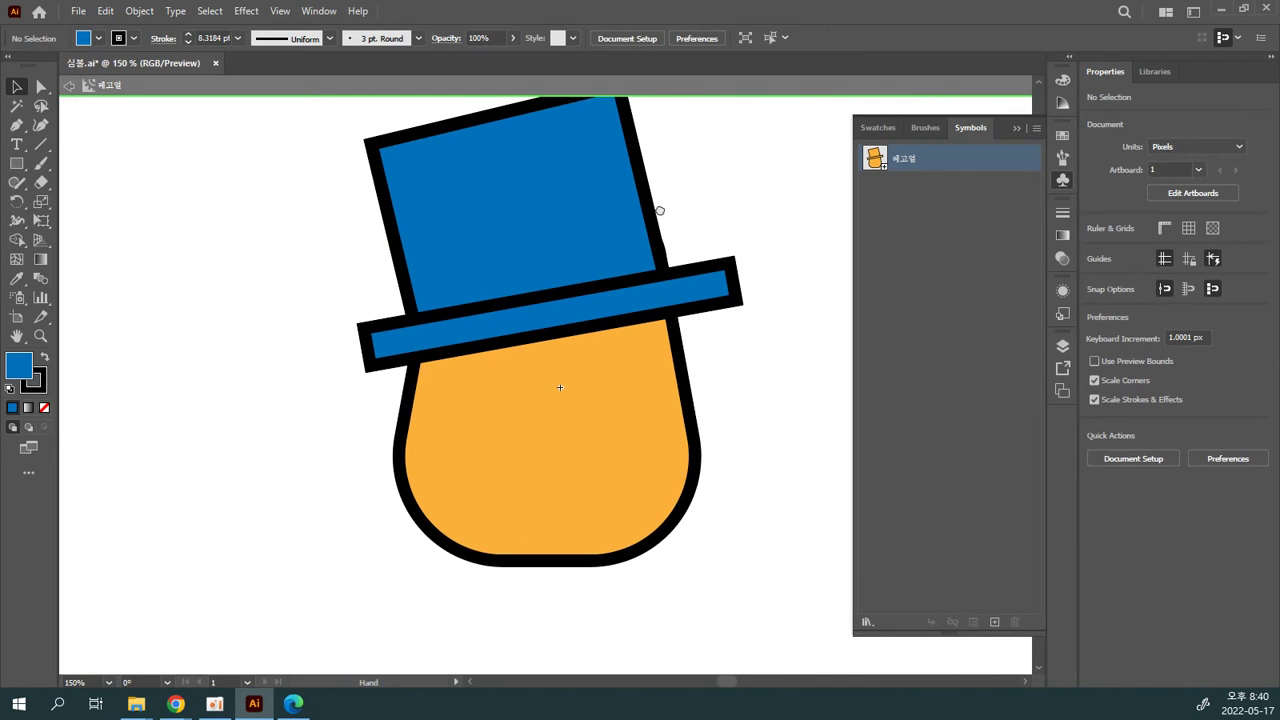
pyautogui.click(578, 377)
pyautogui.hotkey('ctrl', 'shift', 'a')
pyautogui.click(420, 171)
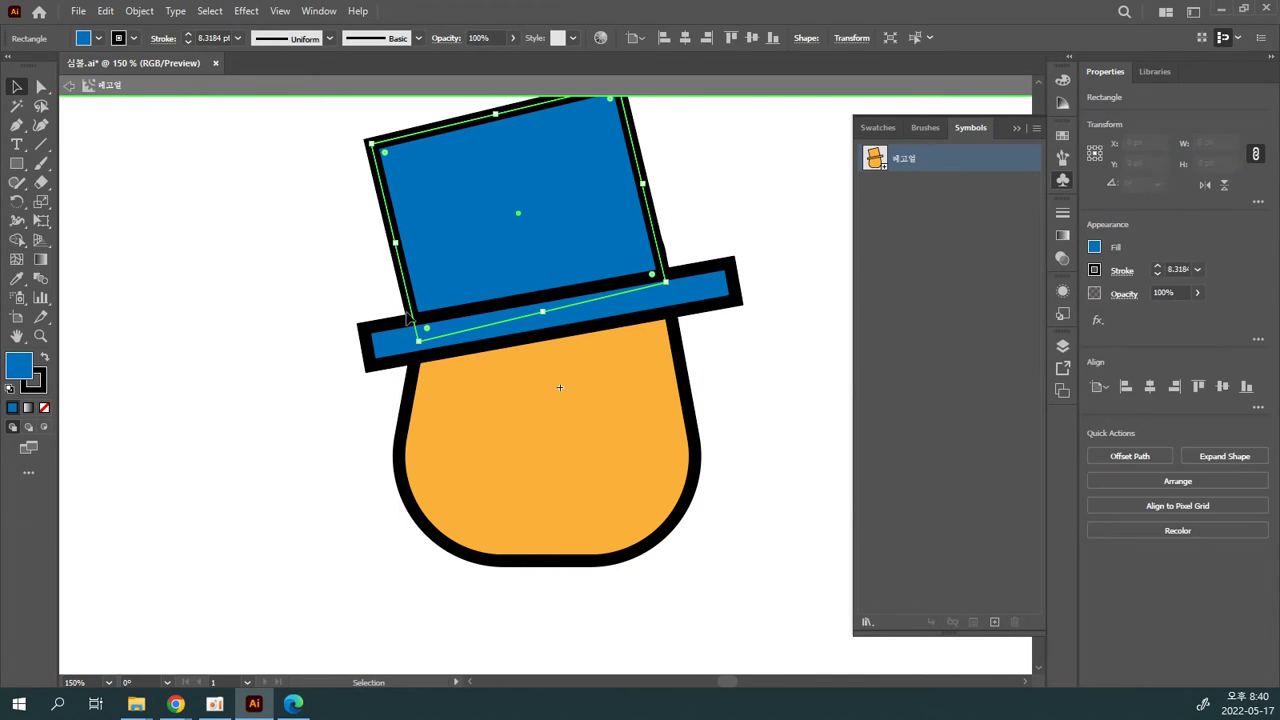
pyautogui.click(388, 337)
pyautogui.hotkey('ctrl', 'shift', 'a')
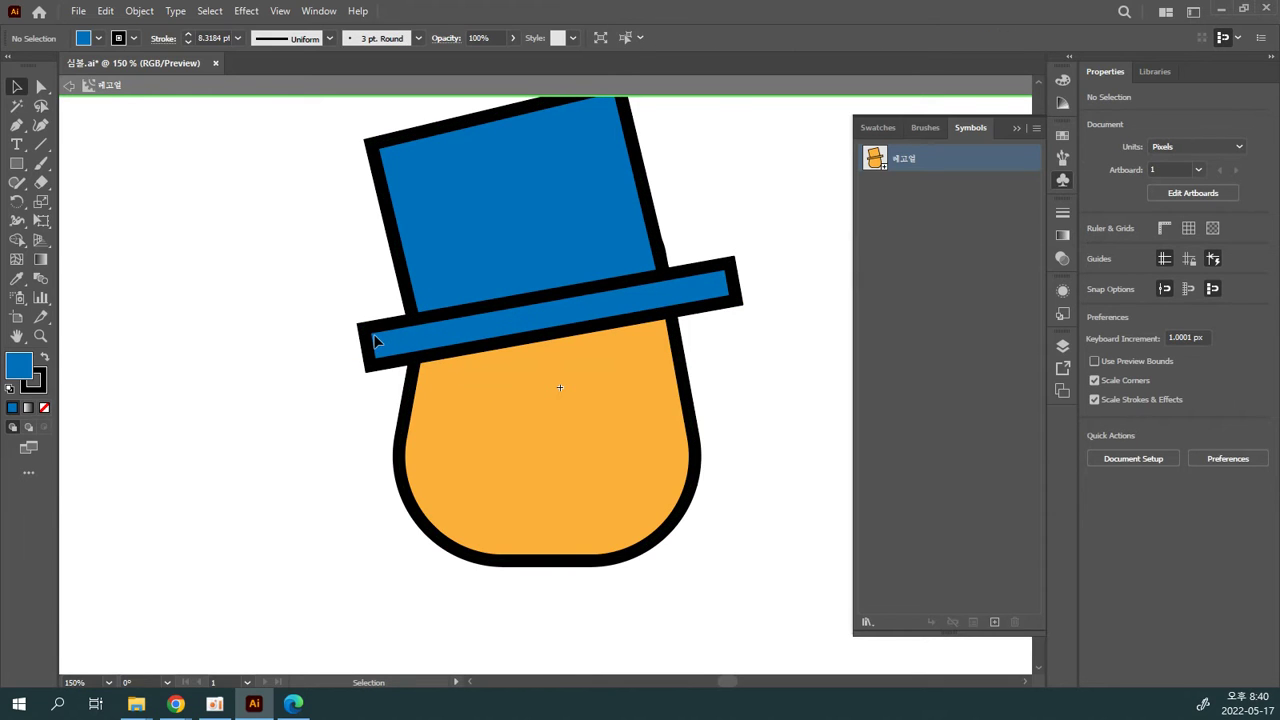
# Step: Draw a smiling mouth curve about 37 px wide on the face with the Pen tool, using the head's orange fill and 8 pt black stroke
pyautogui.hotkey('ctrl', '+')
pyautogui.scroll(-2, 381, 343)
pyautogui.hscroll(2, 346, 334)
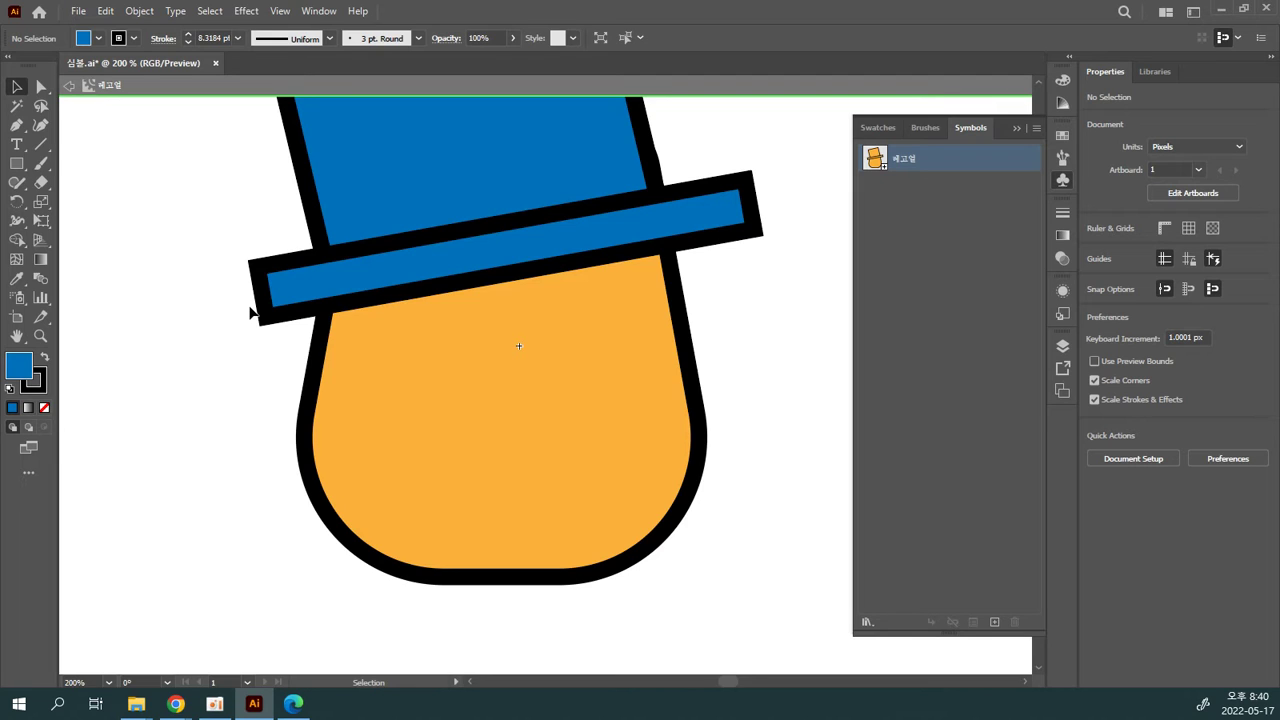
pyautogui.click(16, 125)
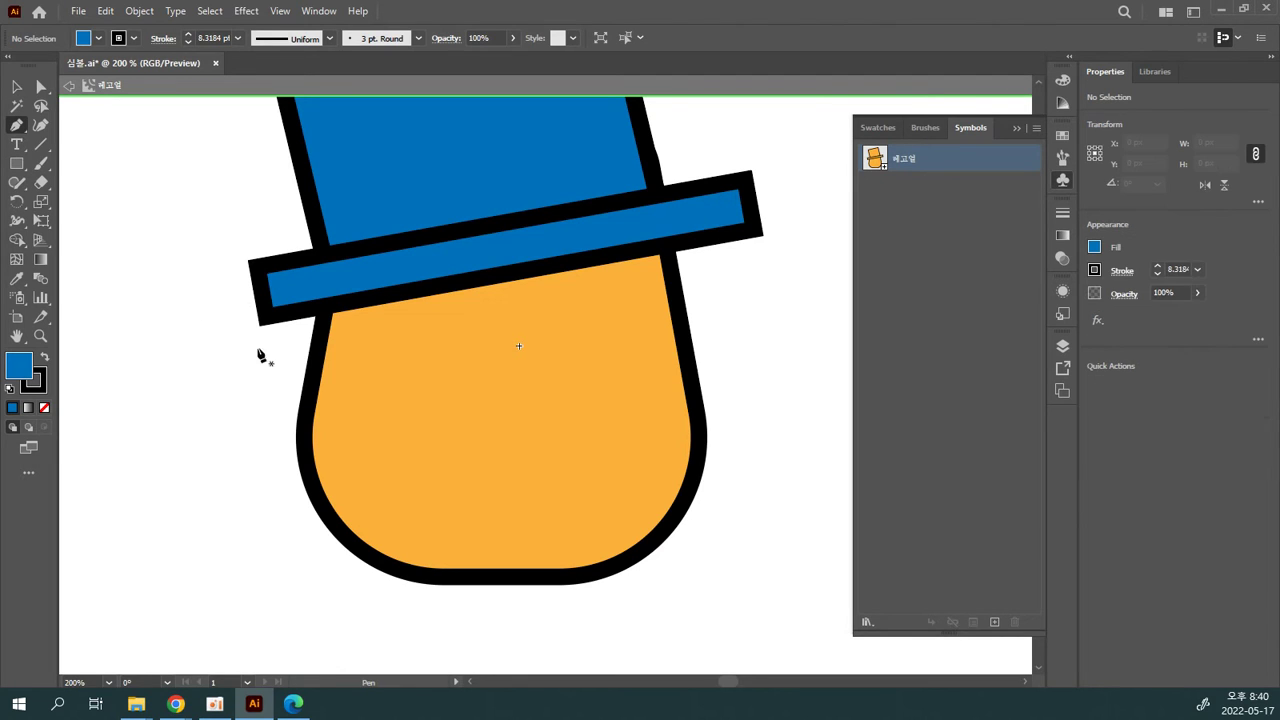
pyautogui.keyDown('ctrl'); pyautogui.click(477, 463); pyautogui.keyUp('ctrl')
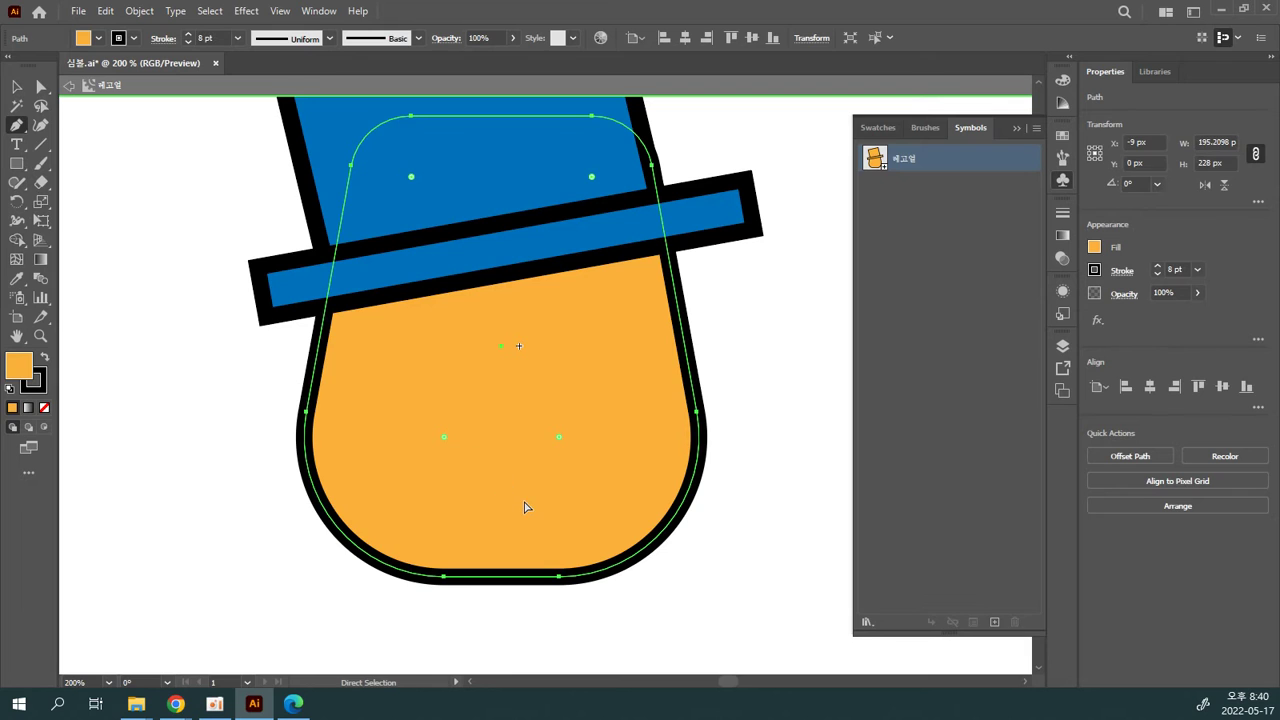
pyautogui.press('Escape')
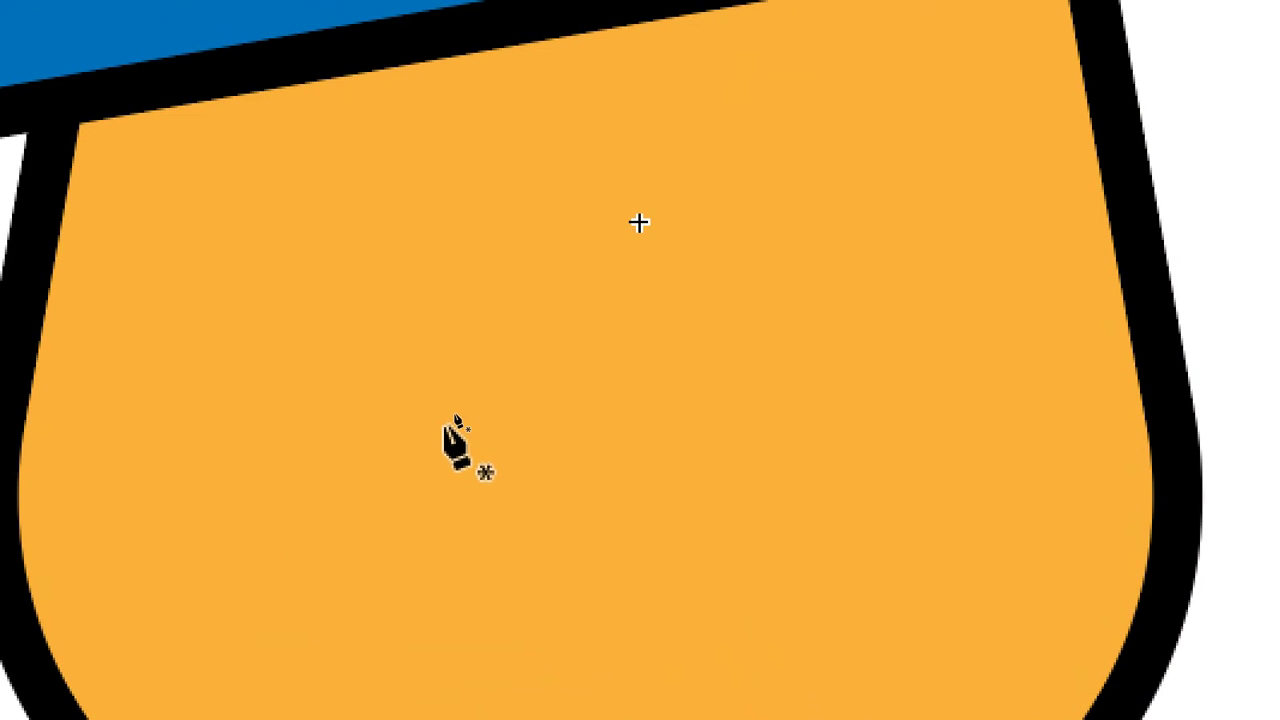
pyautogui.moveTo(445, 420)
pyautogui.mouseDown()
pyautogui.moveTo(669, 474)
pyautogui.moveTo(671, 410)
pyautogui.moveTo(668, 421)
pyautogui.moveTo(808, 331)
pyautogui.mouseUp()
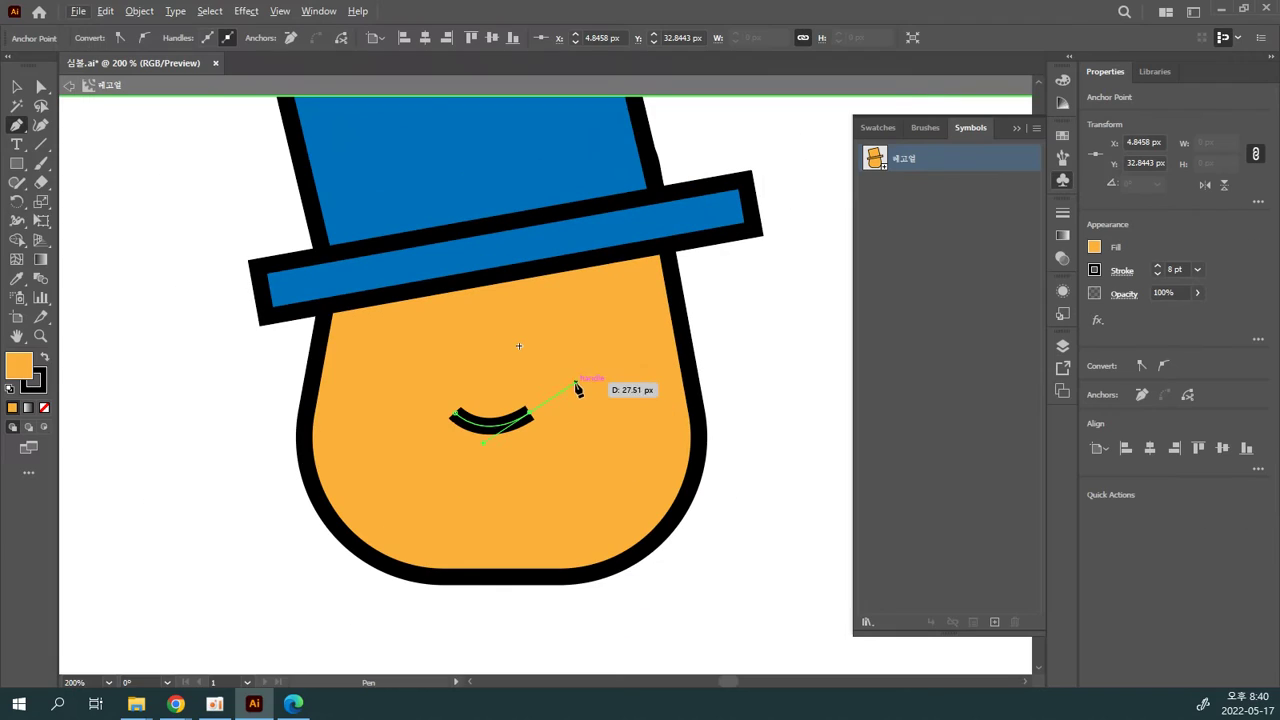
pyautogui.moveTo(577, 386)
pyautogui.mouseDown()
pyautogui.moveTo(566, 390)
pyautogui.moveTo(574, 380)
pyautogui.mouseUp()
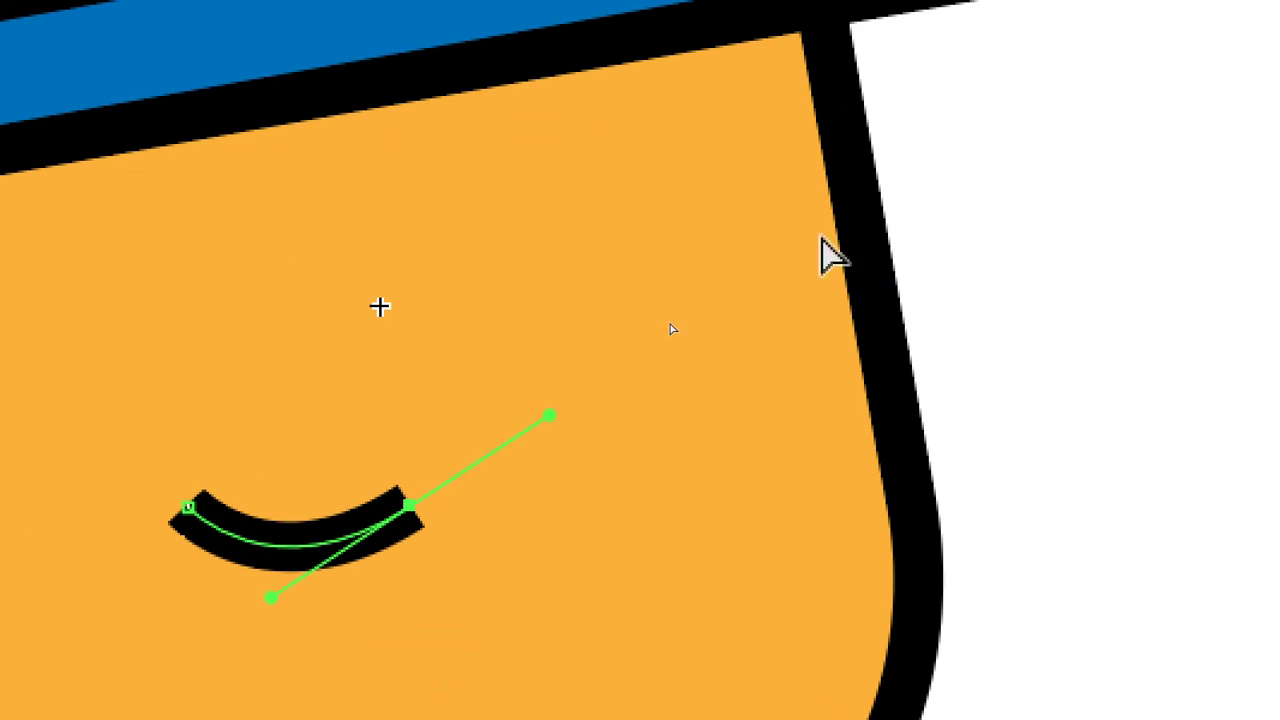
pyautogui.keyDown('ctrl'); pyautogui.click(937, 243); pyautogui.keyUp('ctrl')
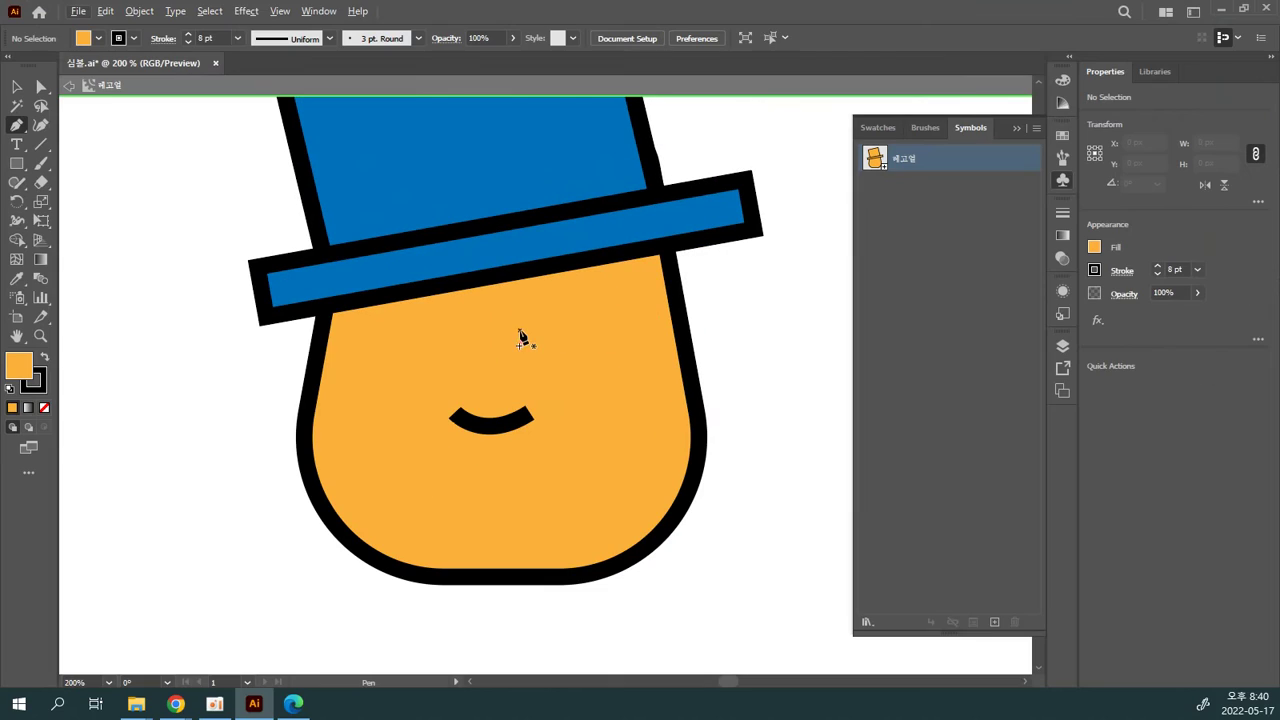
# Step: Give the mouth curve's stroke round caps
pyautogui.click(16, 86)
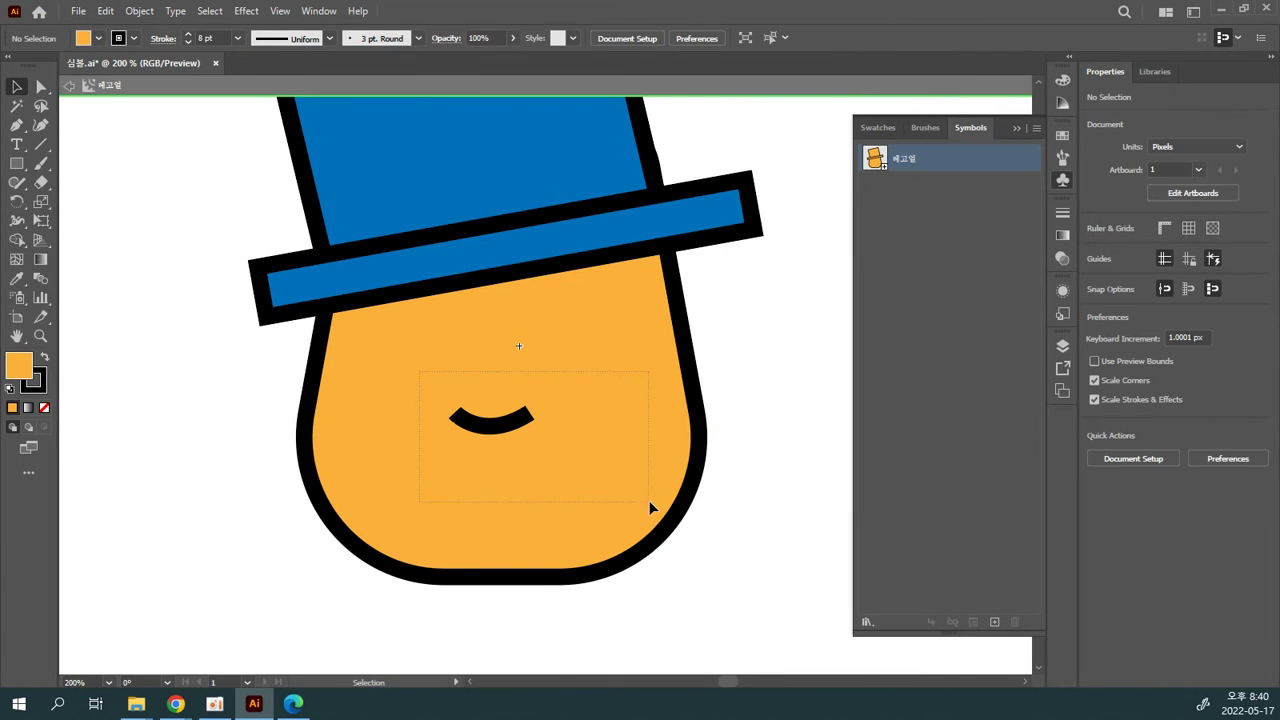
pyautogui.moveTo(649, 500); pyautogui.dragTo(578, 442)
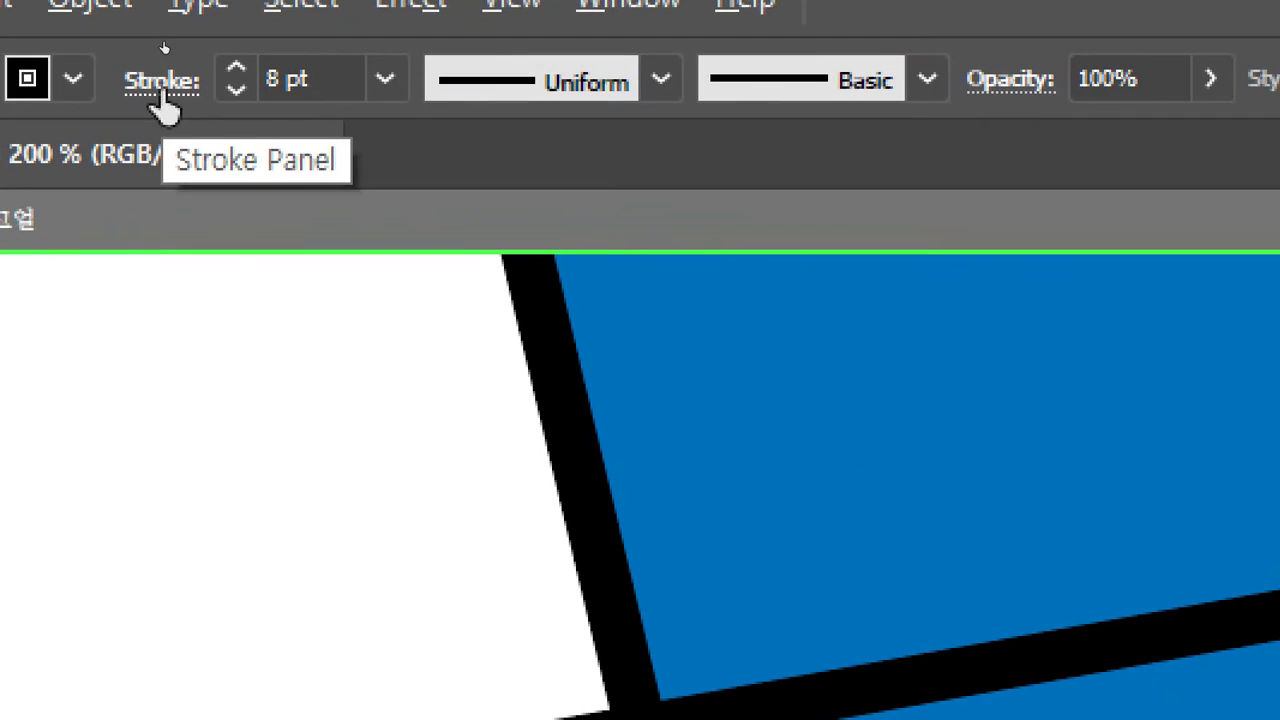
pyautogui.click(162, 39)
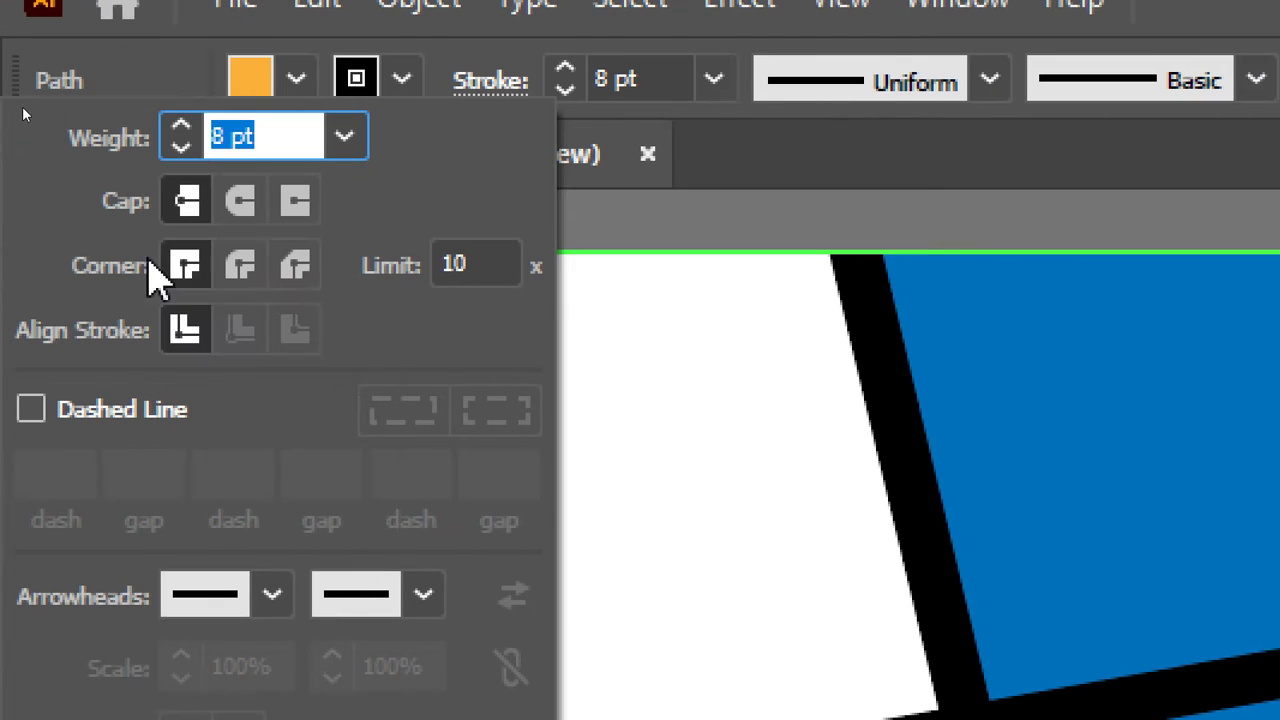
pyautogui.click(242, 208)
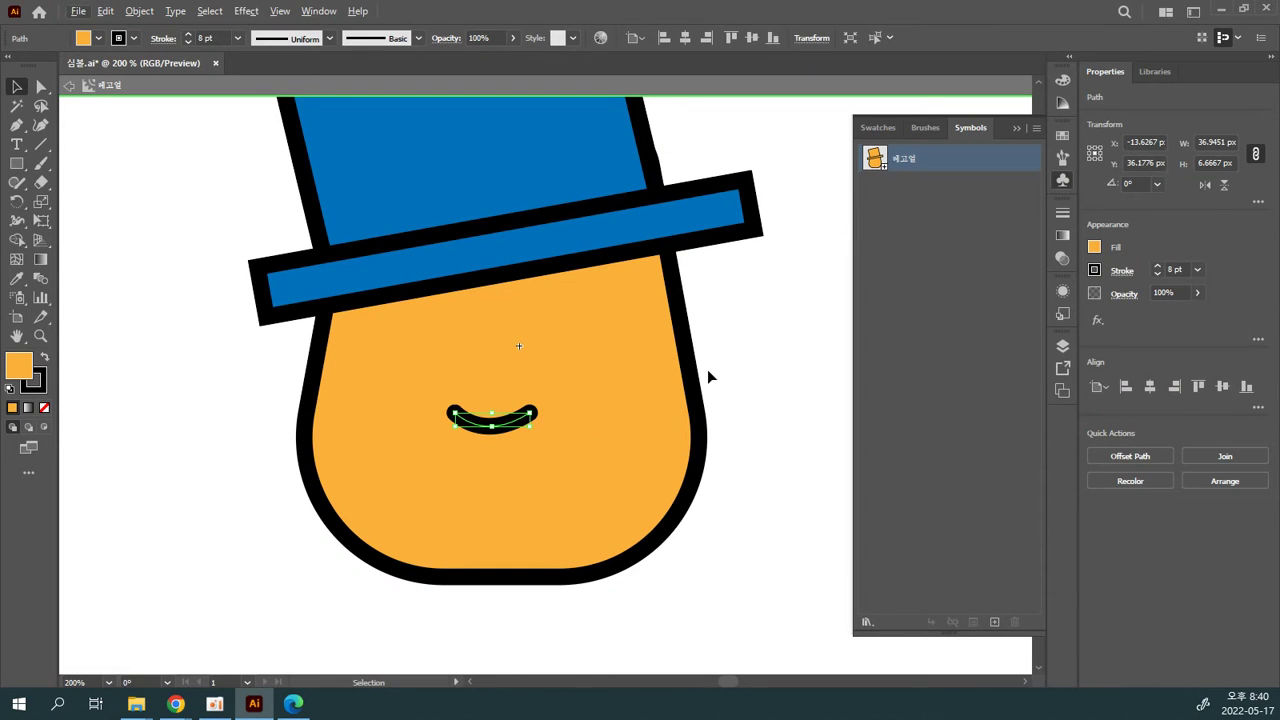
pyautogui.click(707, 370)
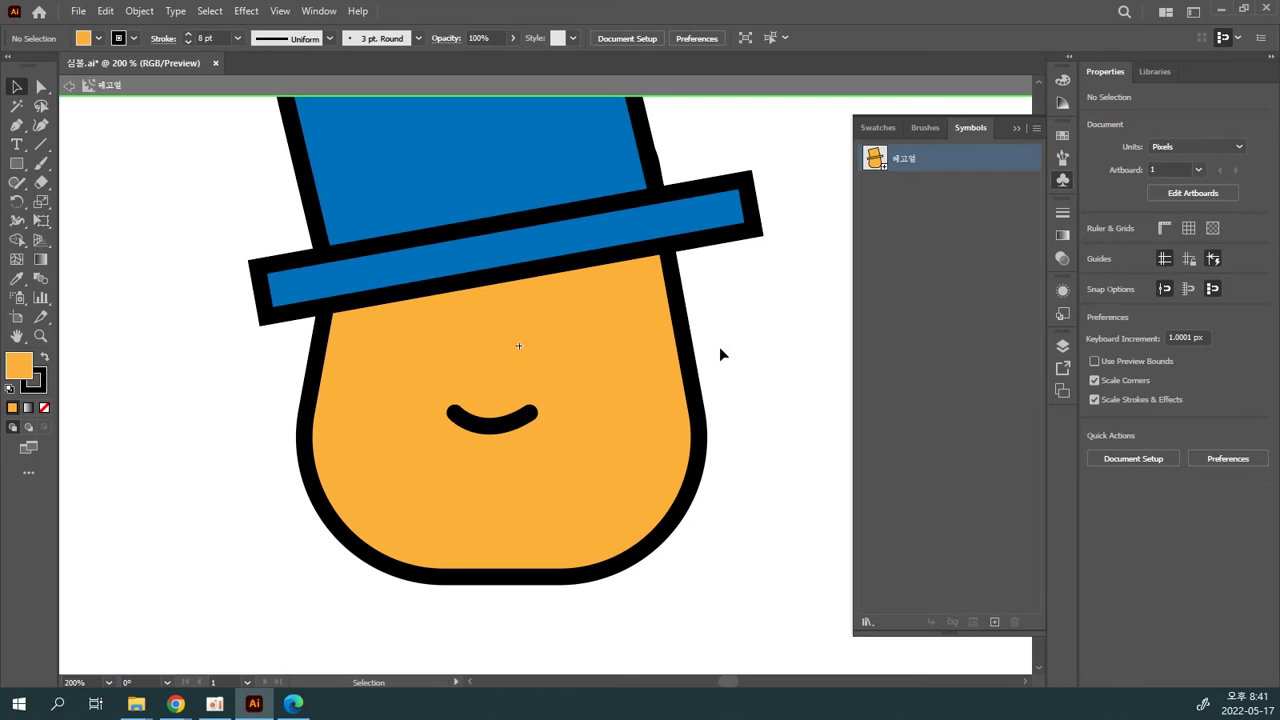
# Step: Draw a slanted line about 32 px wide and 88 px high rising from the hat brim across the crown's right edge
pyautogui.moveTo(723, 334); pyautogui.dragTo(717, 465)
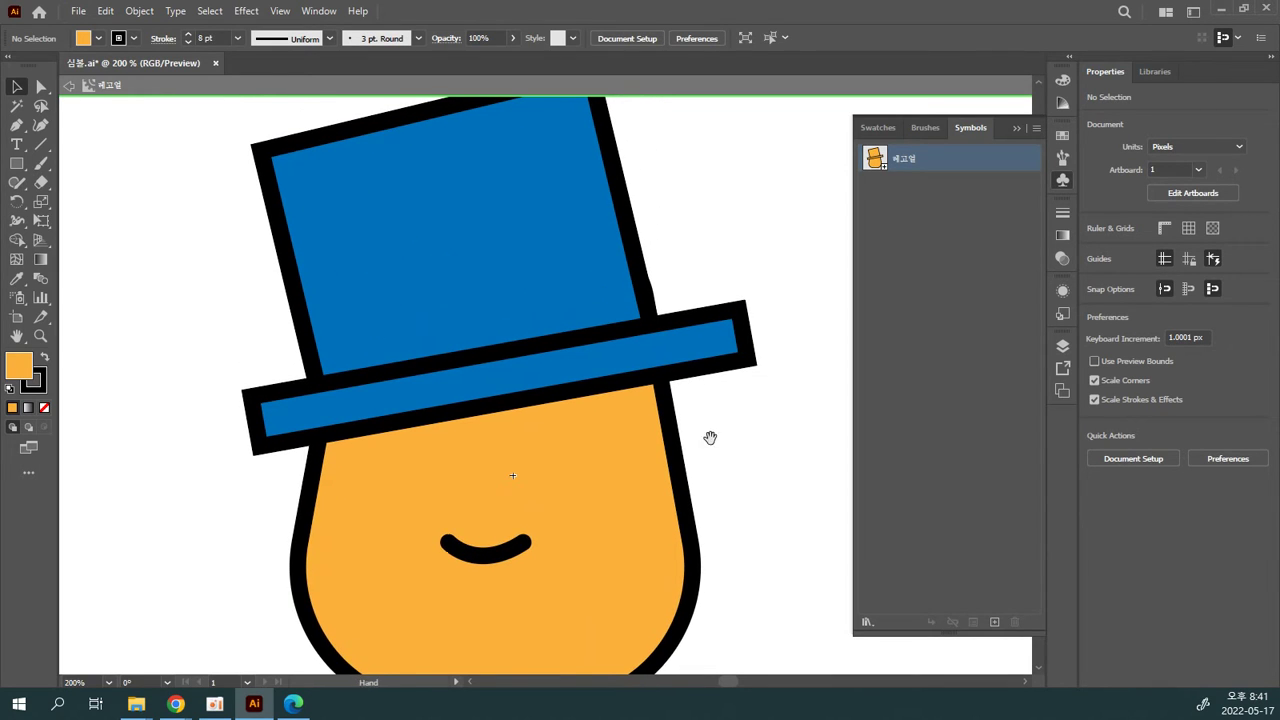
pyautogui.scroll(1, 709, 434)
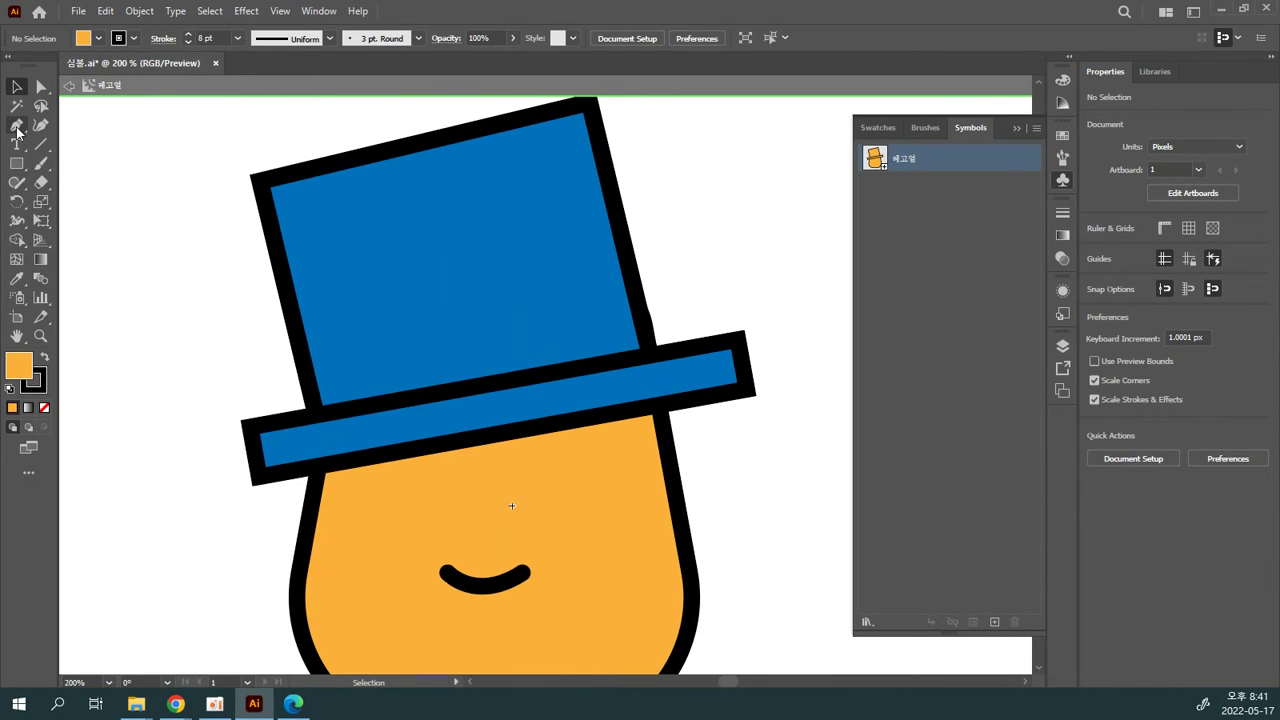
pyautogui.click(41, 145)
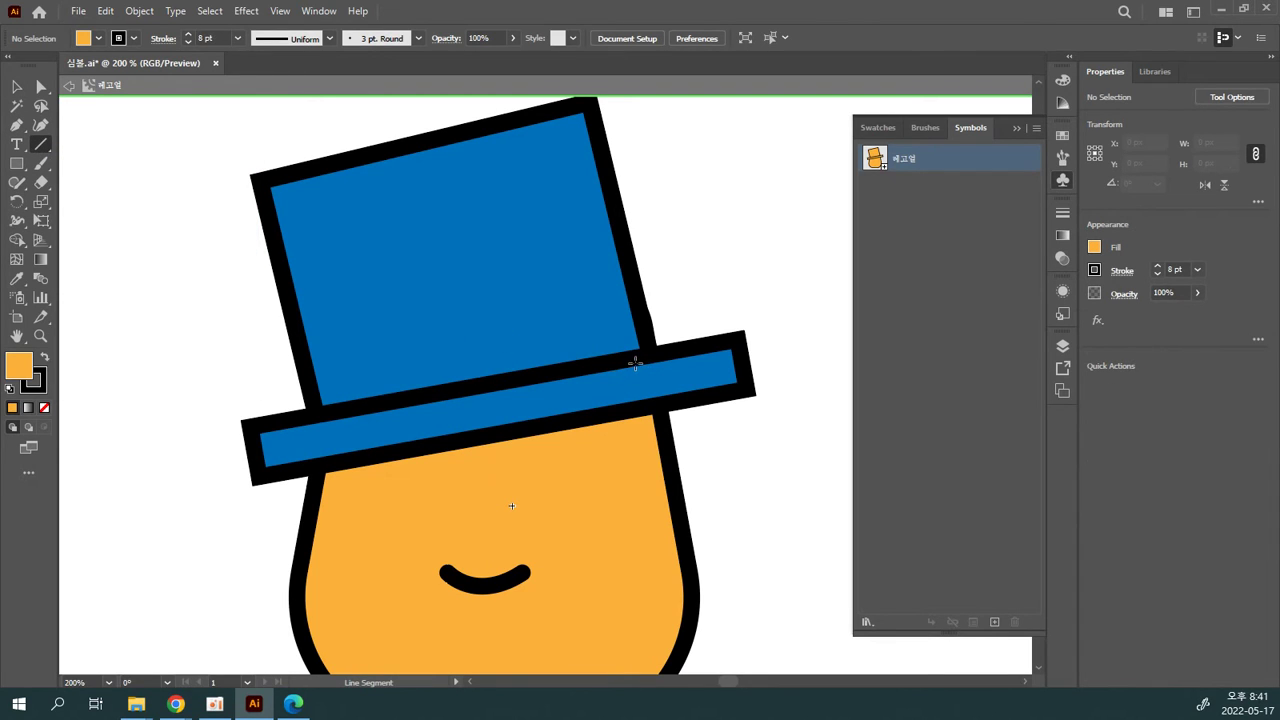
pyautogui.moveTo(621, 370); pyautogui.dragTo(685, 193)
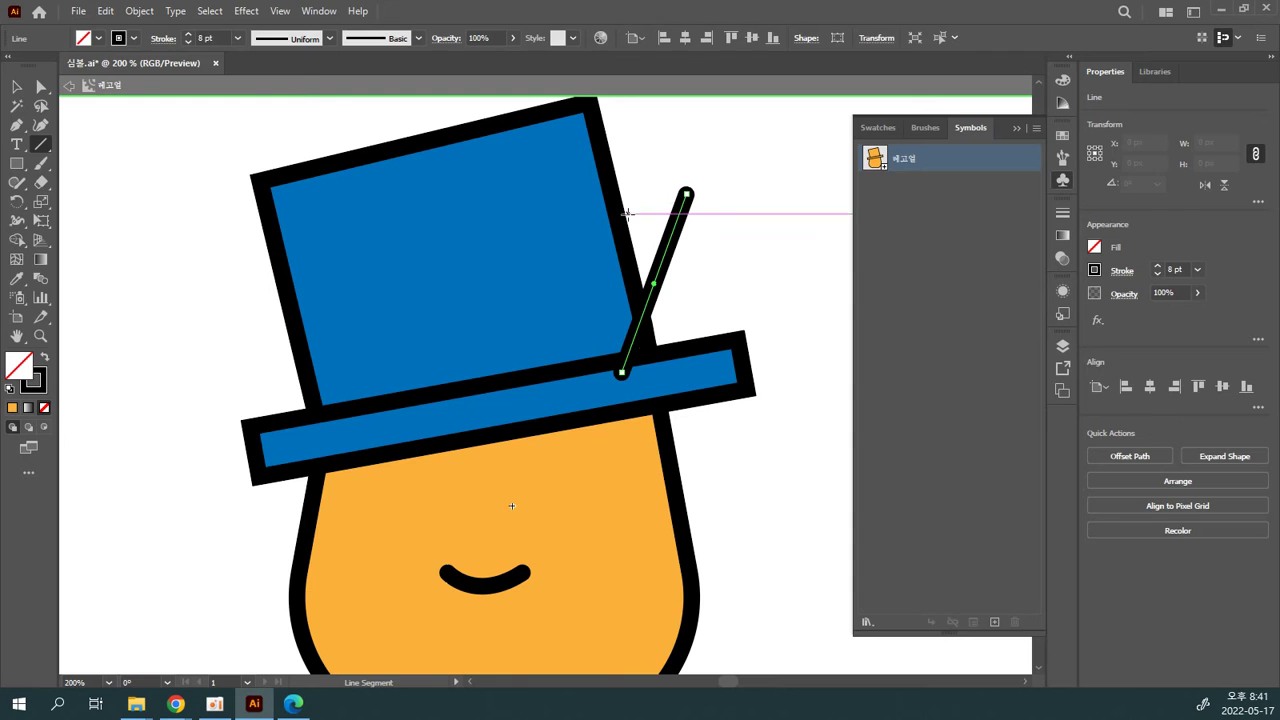
# Step: Set the slanted line's stroke colour to brown and its weight to 15 pt
pyautogui.click(134, 38)
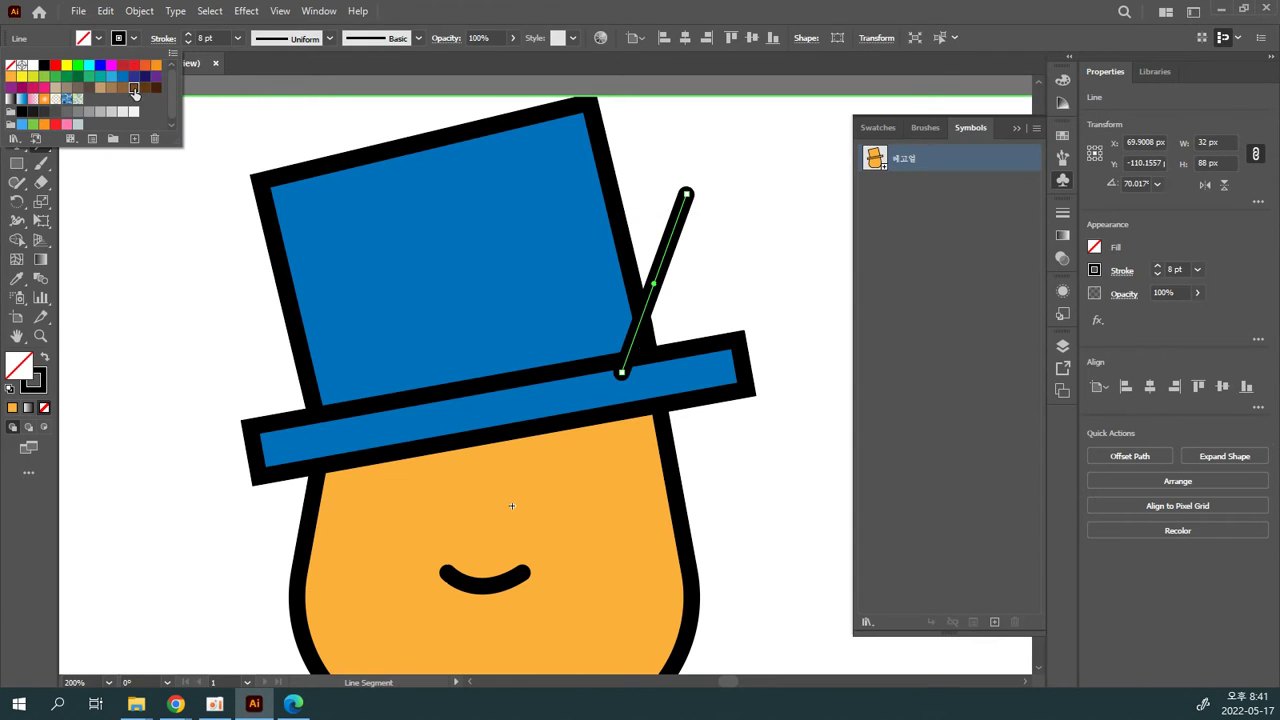
pyautogui.click(134, 87)
pyautogui.click(187, 36)
pyautogui.click(187, 36)
pyautogui.click(187, 36)
pyautogui.click(187, 36)
pyautogui.click(187, 36)
pyautogui.click(187, 36)
pyautogui.click(187, 36)
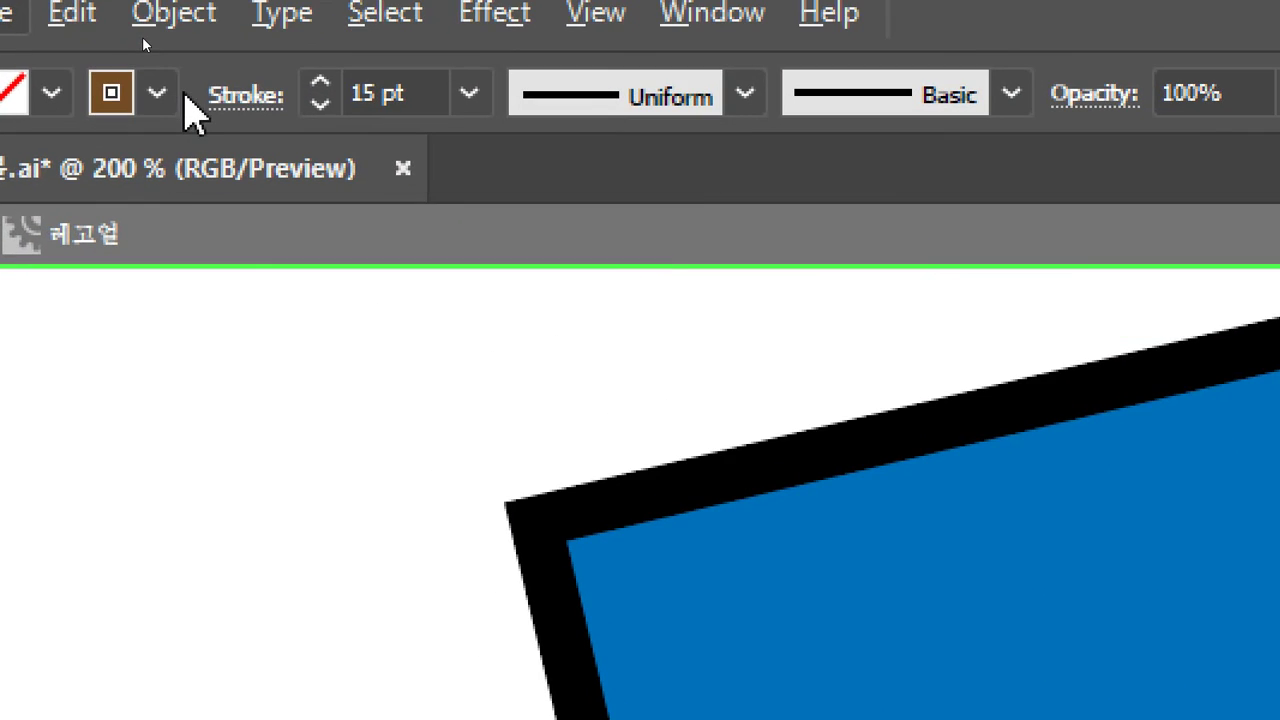
pyautogui.click(215, 96)
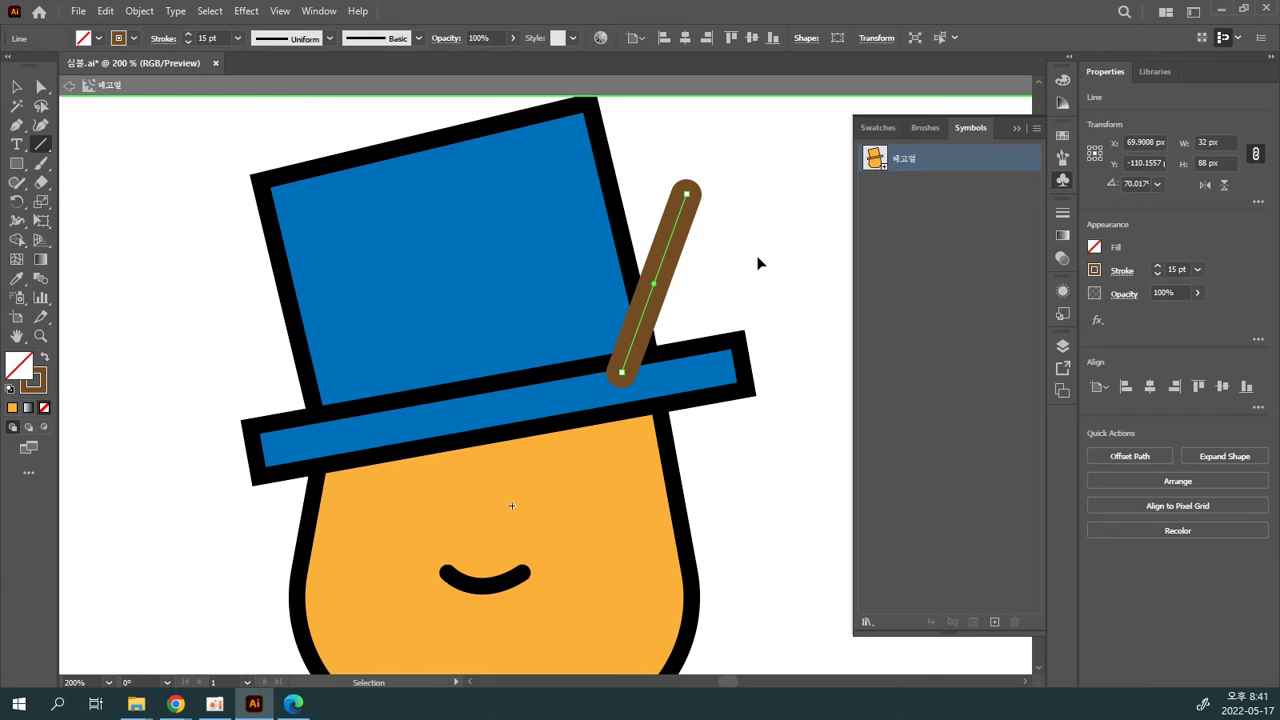
# Step: Draw a brown side branch with the Pen tool from the slanted line's middle, about 19 px horizontally, and angled up to the right
pyautogui.keyDown('ctrl'); pyautogui.click(746, 274); pyautogui.keyUp('ctrl')
pyautogui.keyDown('ctrl'); pyautogui.click(681, 252); pyautogui.keyUp('ctrl')
pyautogui.keyDown('ctrl'); pyautogui.click(709, 266); pyautogui.keyUp('ctrl')
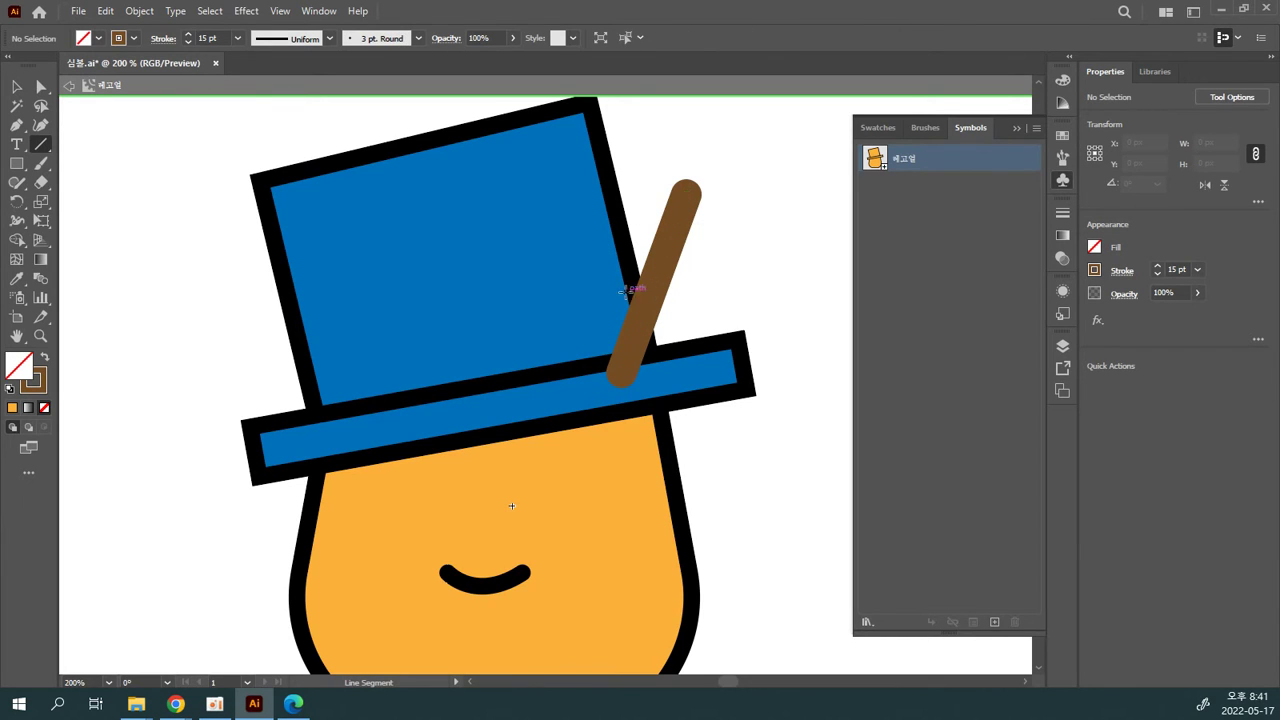
pyautogui.press('p')
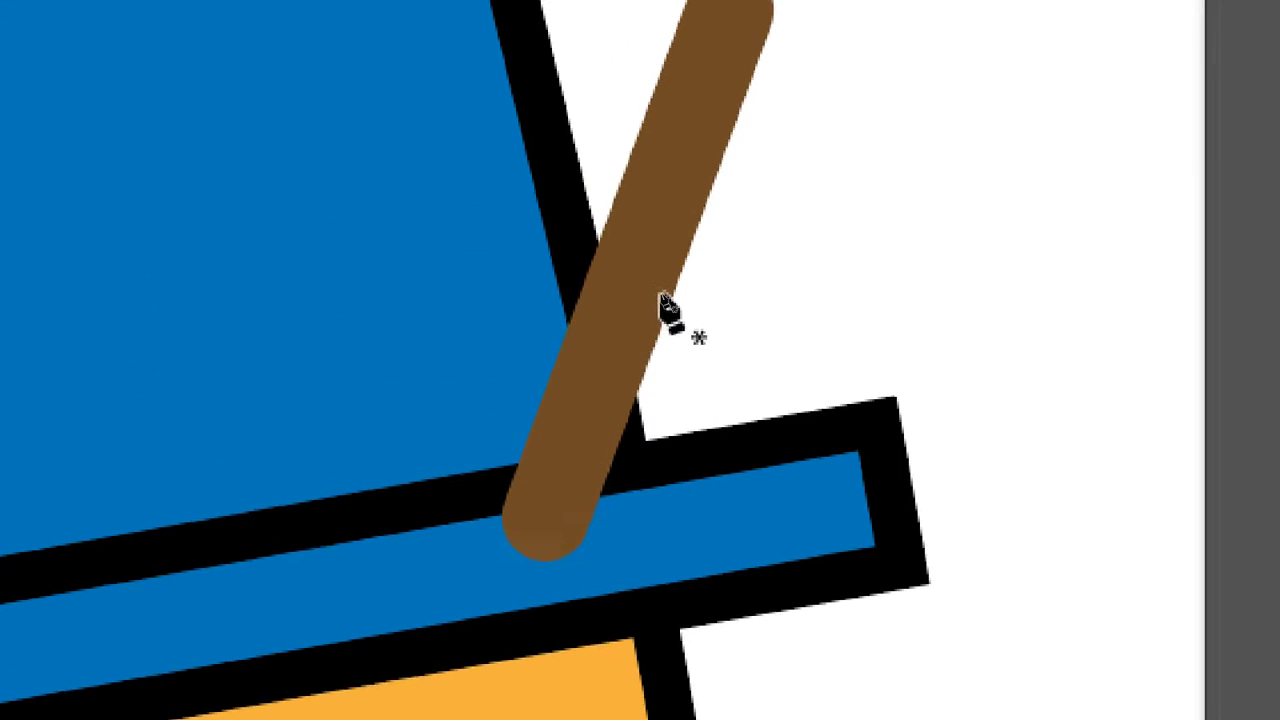
pyautogui.moveTo(646, 292); pyautogui.dragTo(696, 293)
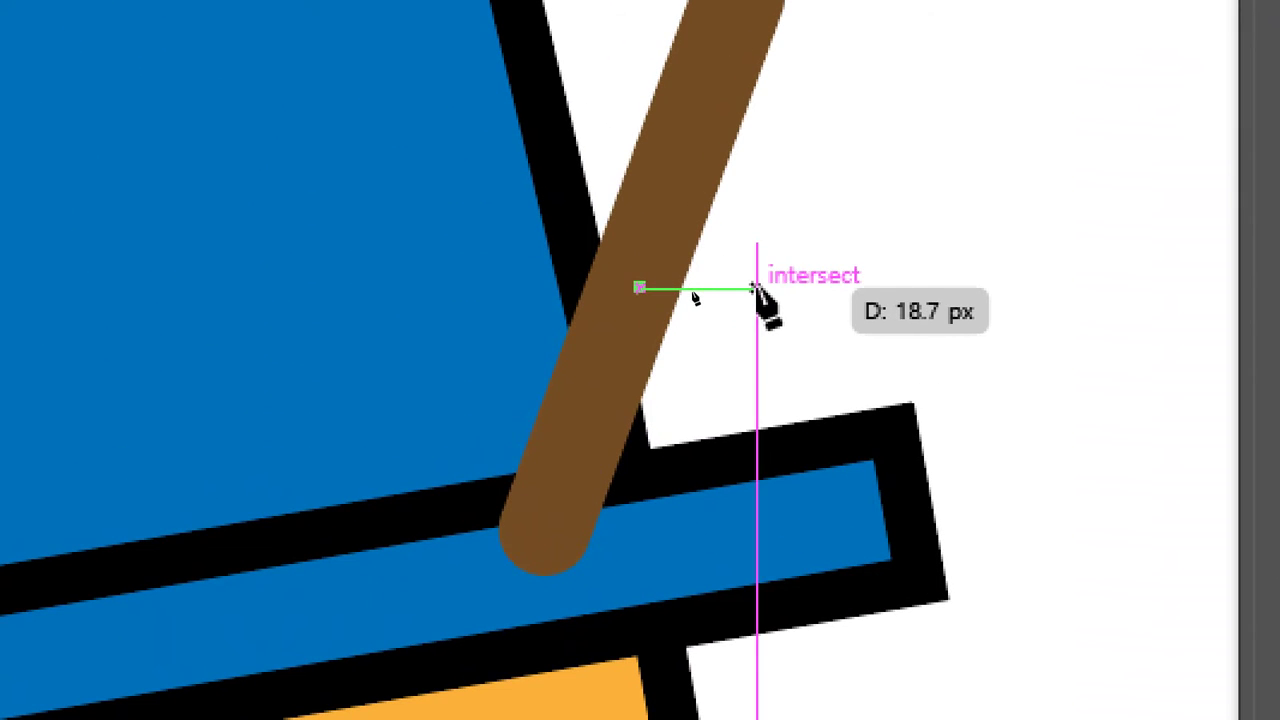
pyautogui.click(768, 289)
pyautogui.click(900, 127)
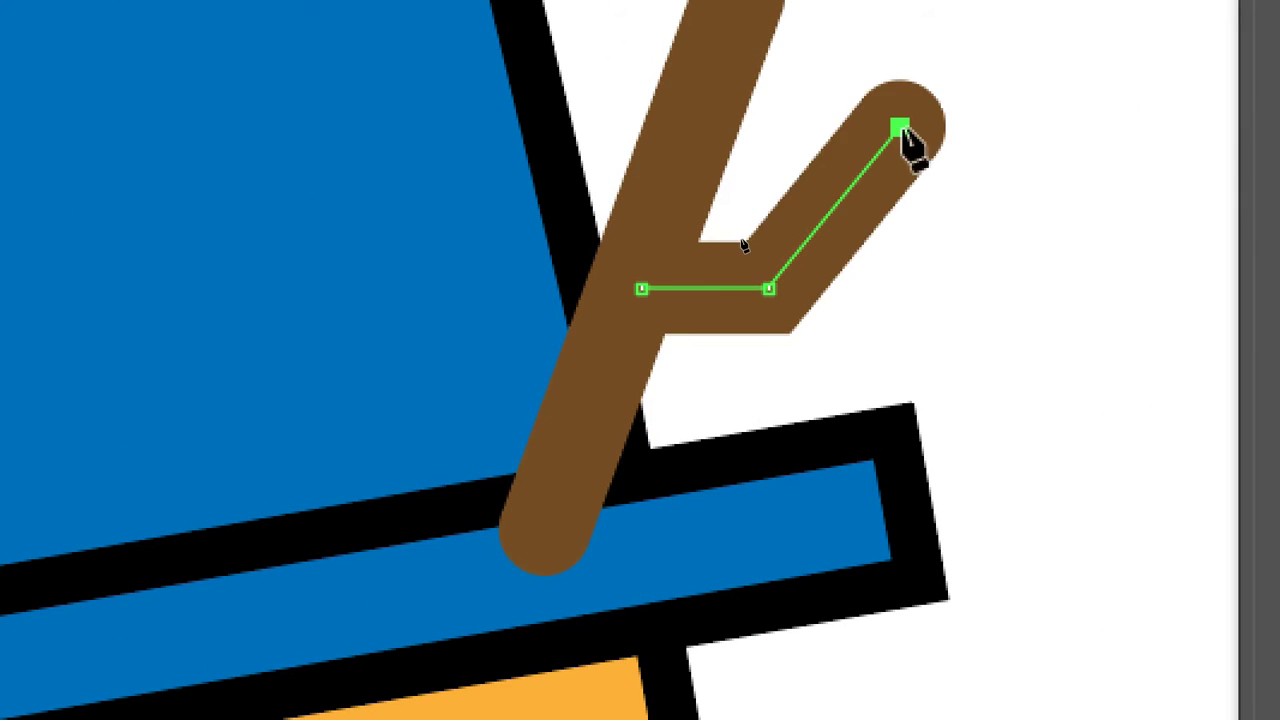
pyautogui.keyDown('ctrl'); pyautogui.click(1000, 260); pyautogui.keyUp('ctrl')
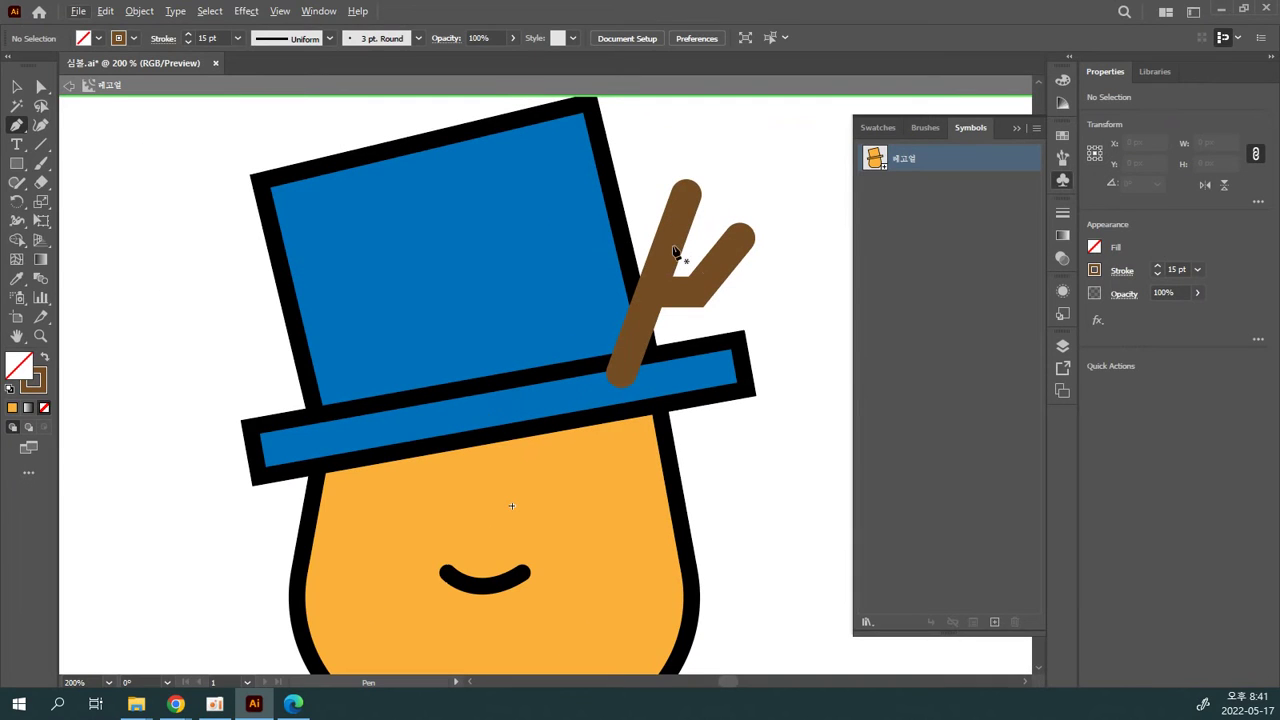
# Step: Select both brown branch paths and convert them into a dynamic Movie Clip symbol named 뿔
pyautogui.click(16, 87)
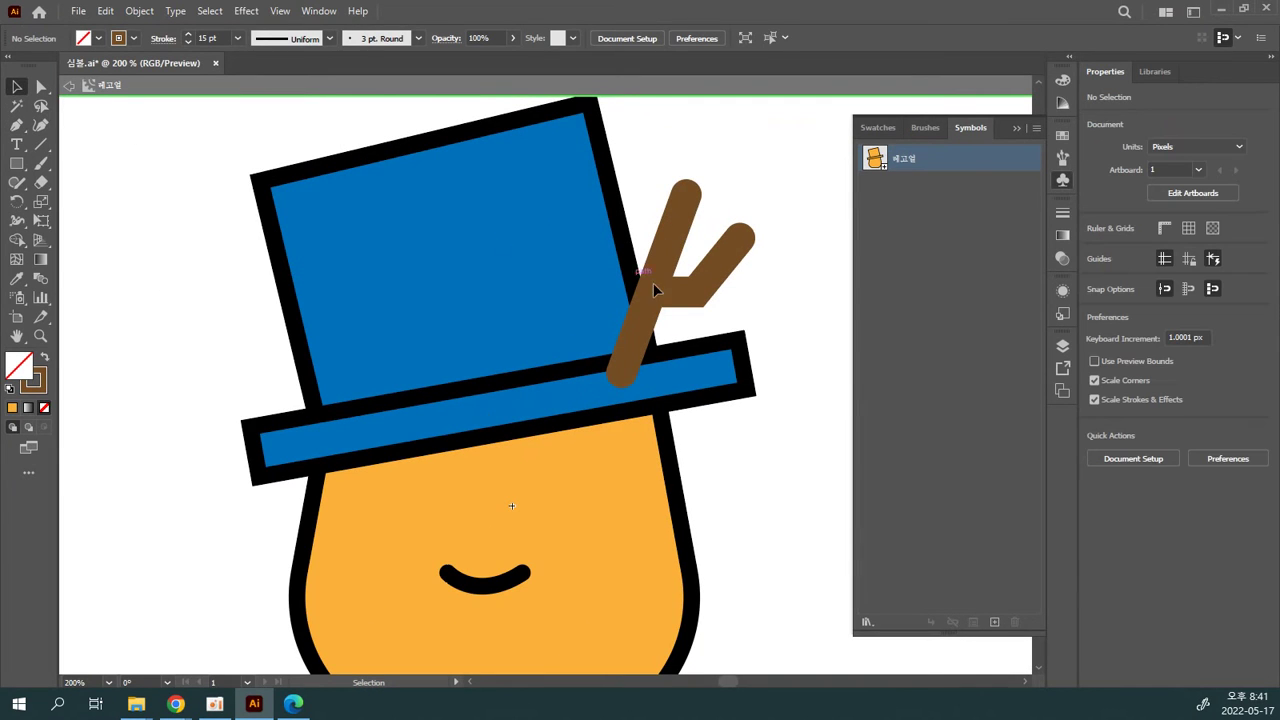
pyautogui.moveTo(760, 295); pyautogui.dragTo(660, 226)
pyautogui.moveTo(769, 302); pyautogui.dragTo(724, 240)
pyautogui.click(759, 314)
pyautogui.moveTo(777, 306); pyautogui.dragTo(668, 200)
pyautogui.press('a')
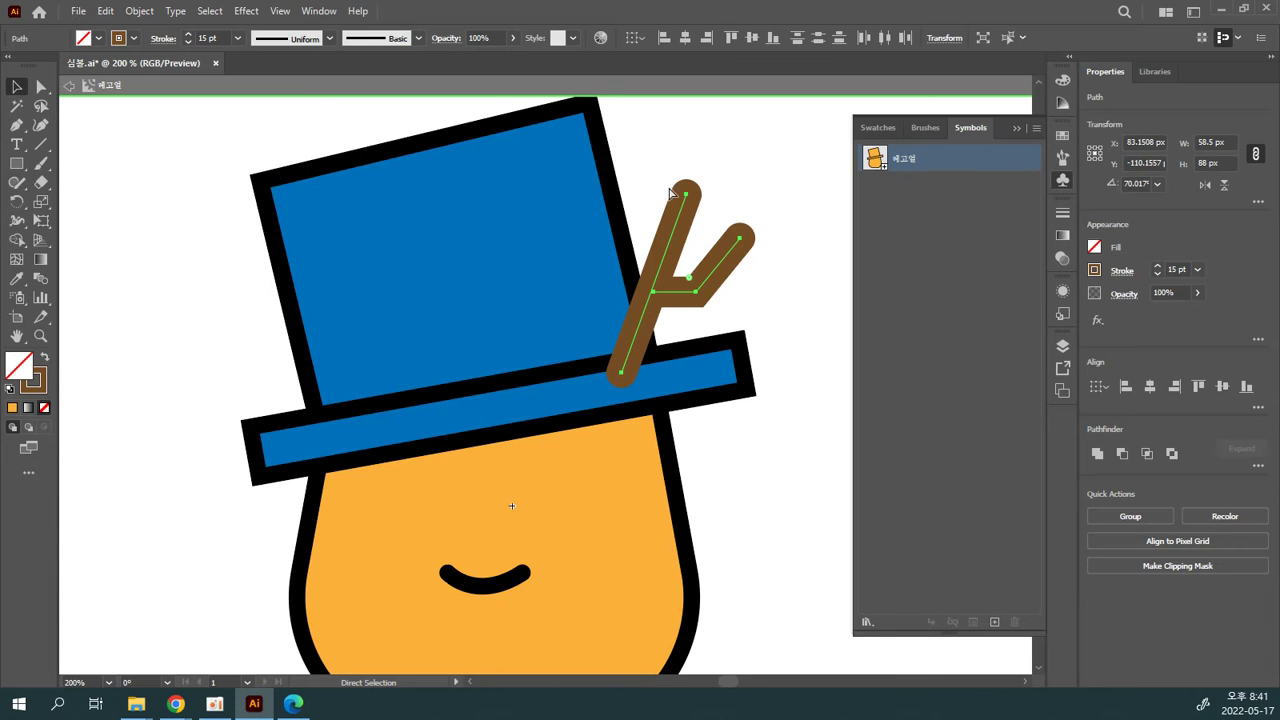
pyautogui.press('v')
pyautogui.press('F8')
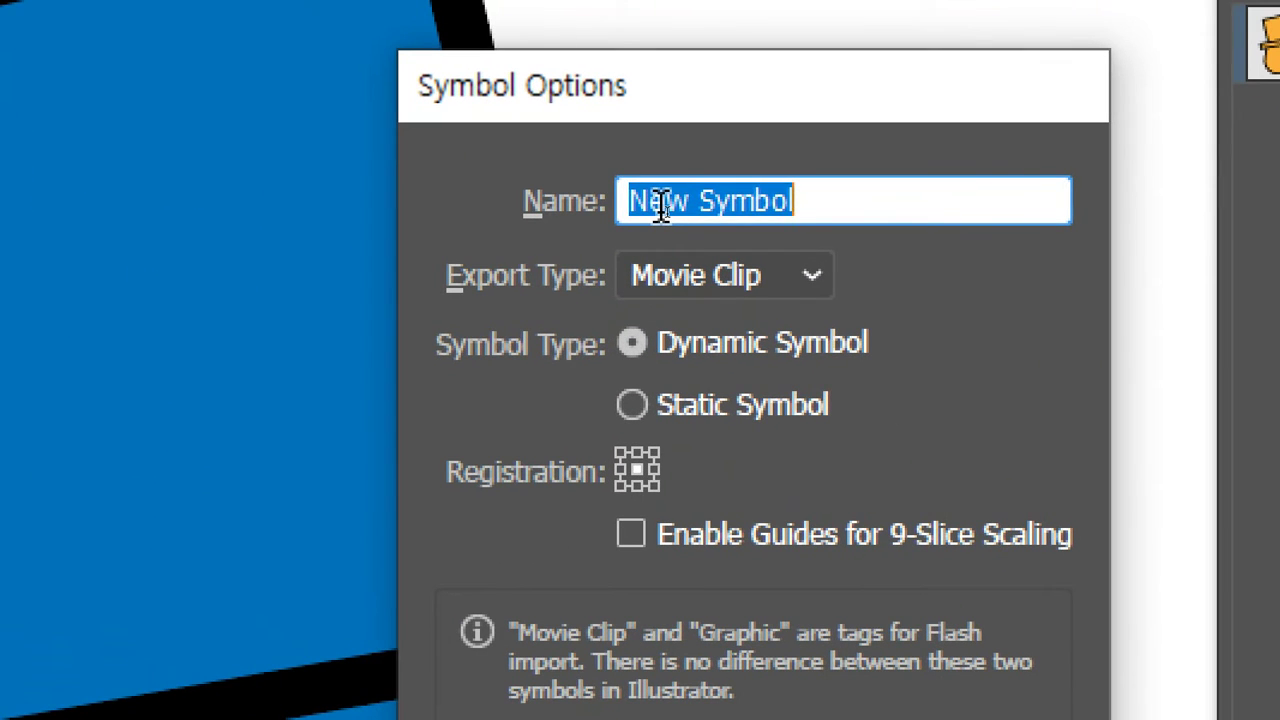
pyautogui.write('트ㄹ')
pyautogui.press('Return')
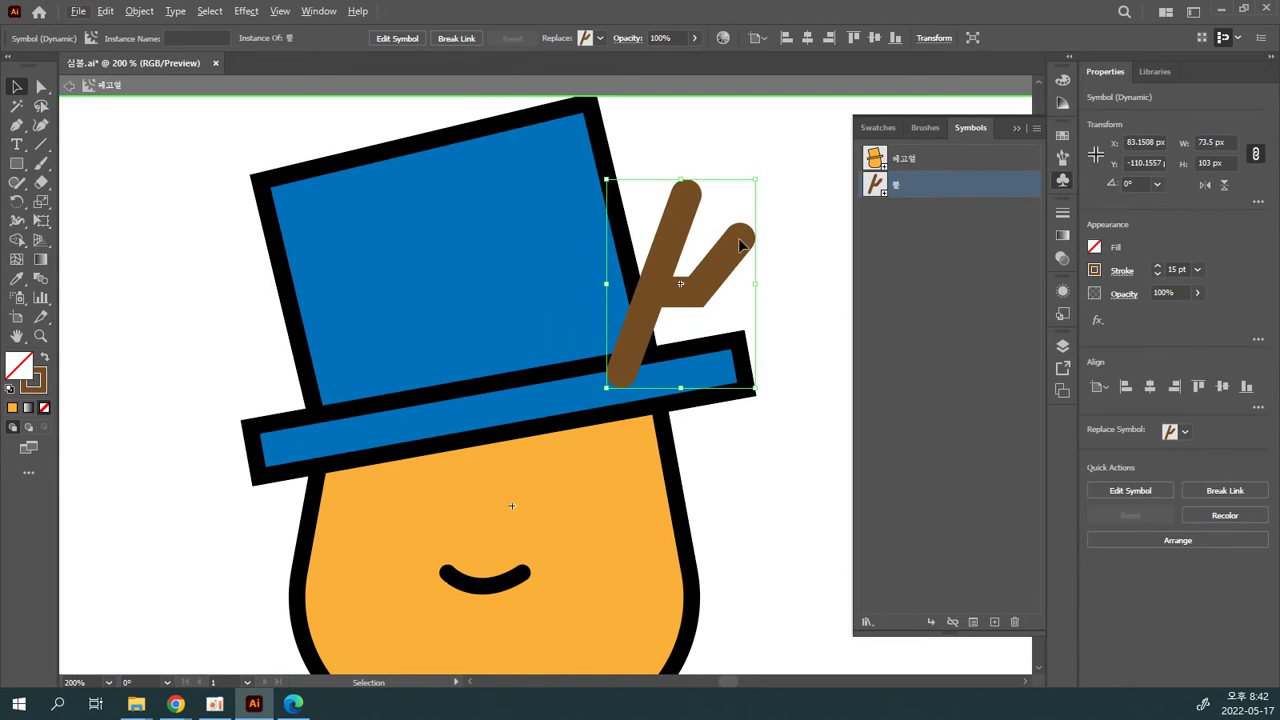
# Step: Place the antler symbol behind the hat at about X 96, Y -112 px and rotate it about 5.3° counterclockwise
pyautogui.click(824, 318)
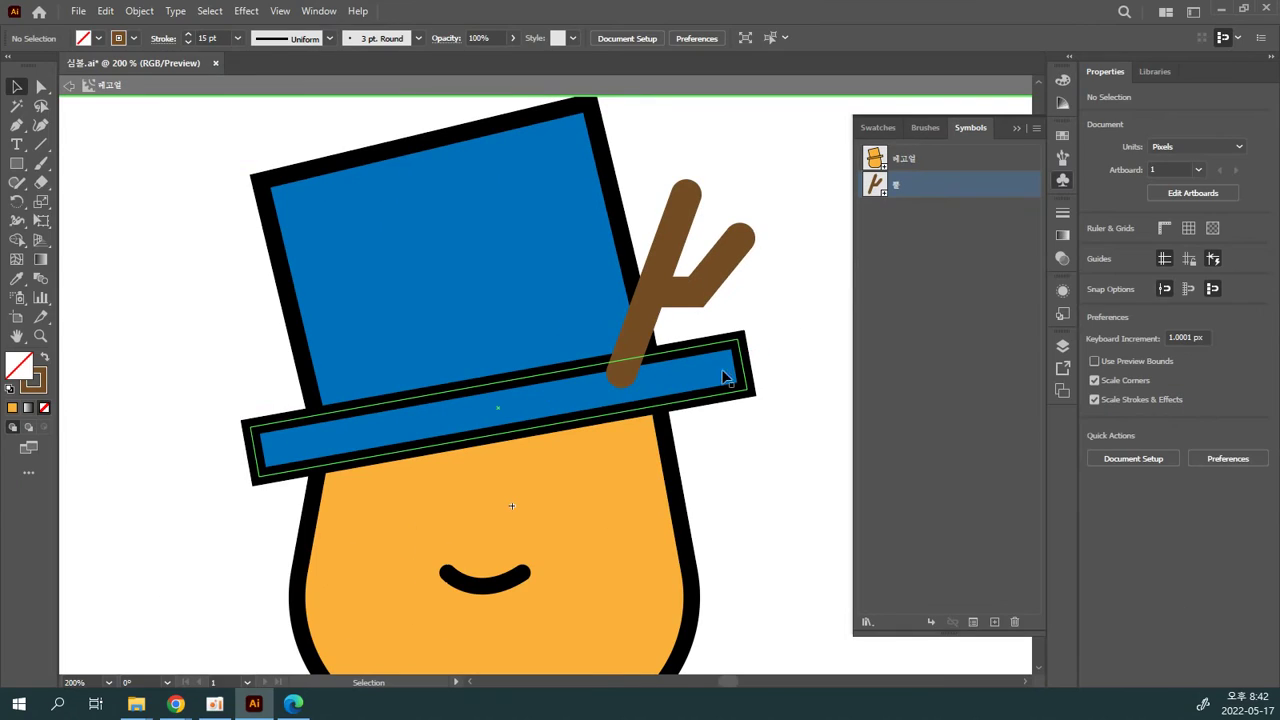
pyautogui.click(660, 360)
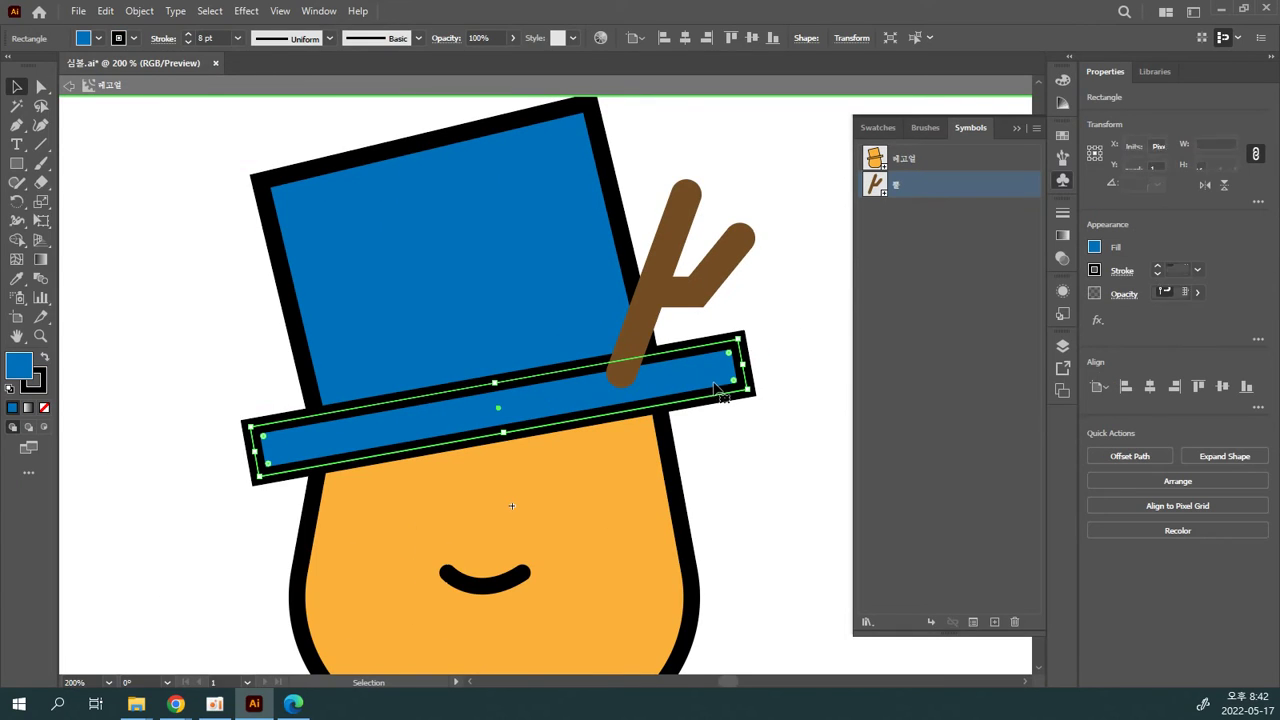
pyautogui.click(759, 323)
pyautogui.moveTo(692, 289); pyautogui.dragTo(723, 290)
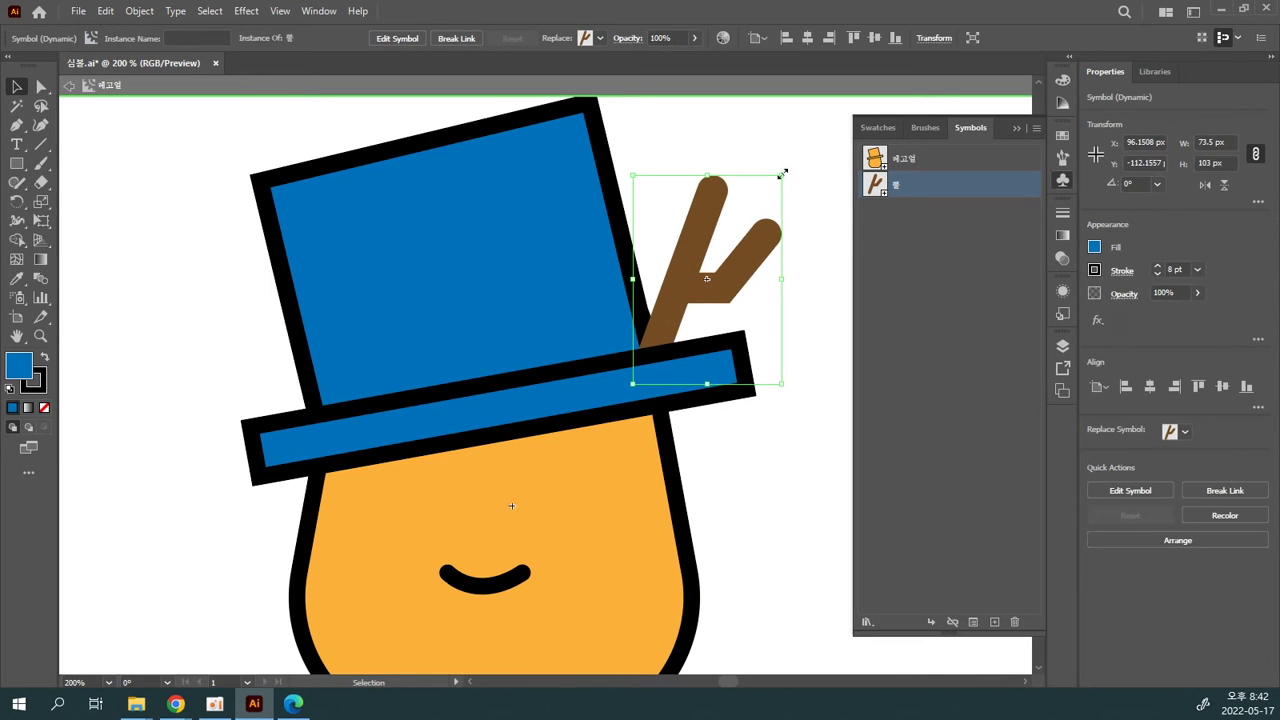
pyautogui.moveTo(782, 166); pyautogui.dragTo(768, 165)
pyautogui.click(753, 294)
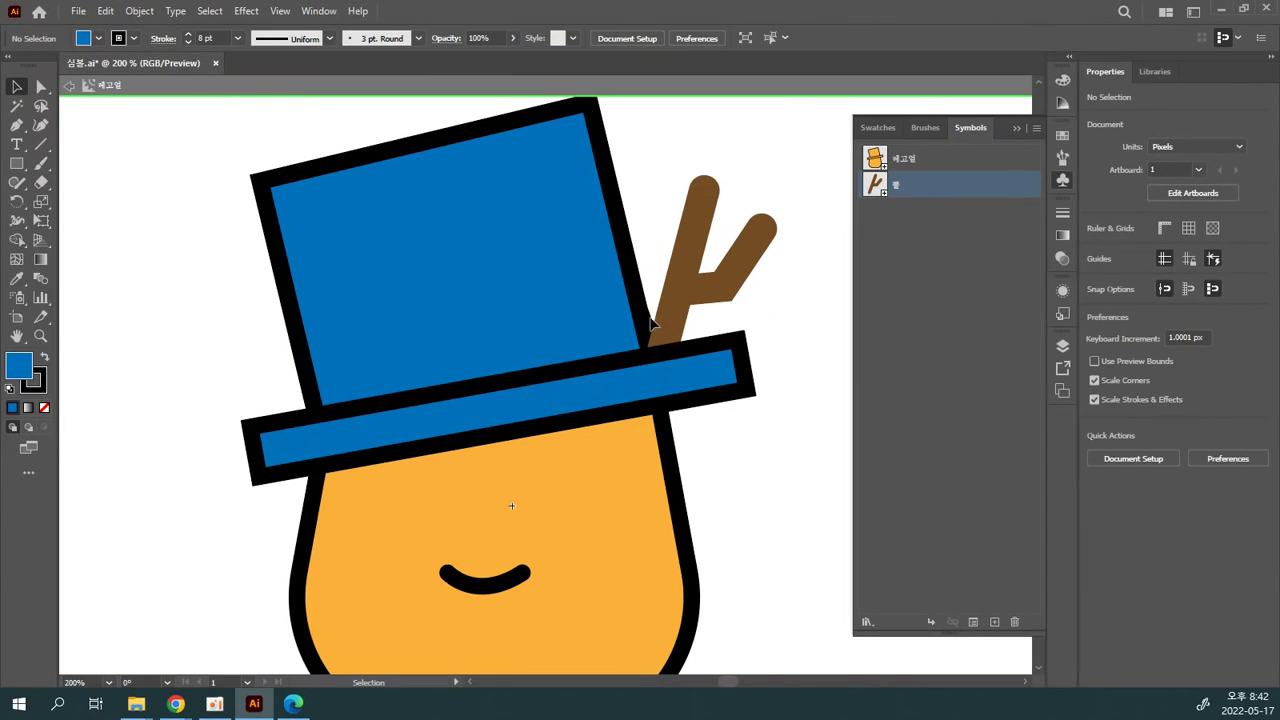
# Step: Reflect a copy of the antler across the hat's tilted centre line onto the crown's left side
pyautogui.click(697, 300)
pyautogui.click(706, 301)
pyautogui.click(705, 295)
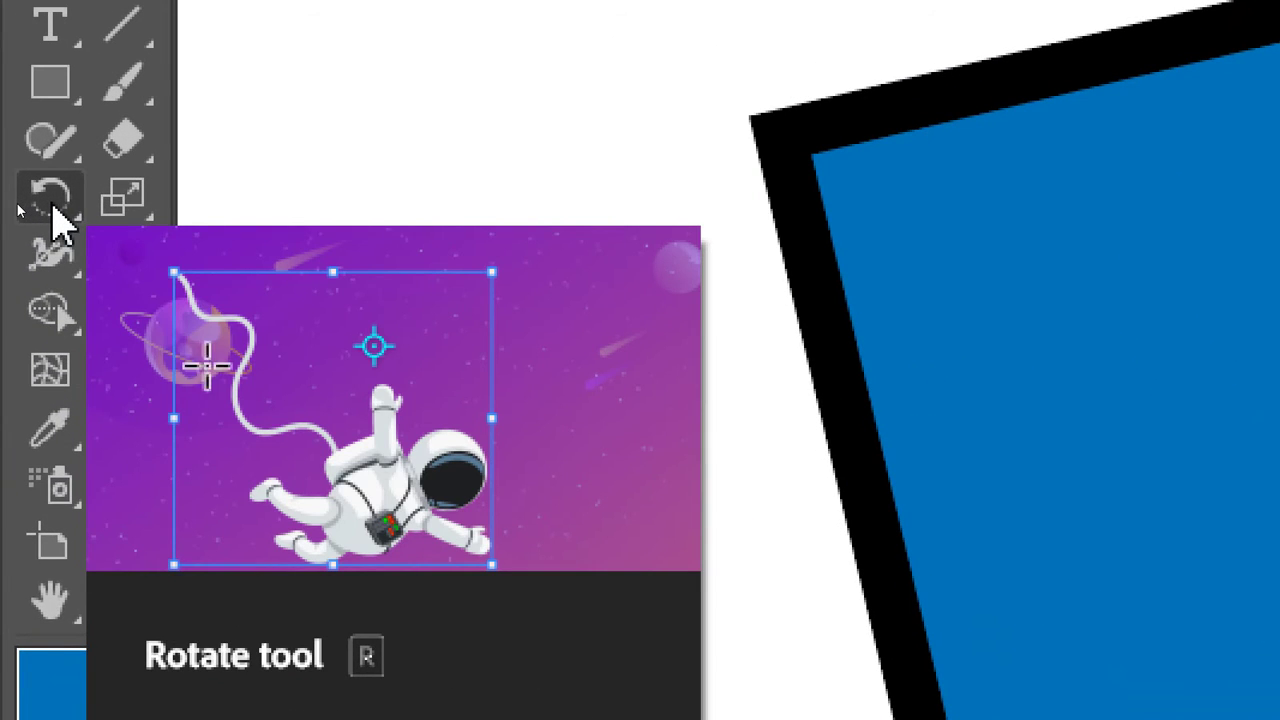
pyautogui.moveTo(52, 215); pyautogui.dragTo(188, 255)
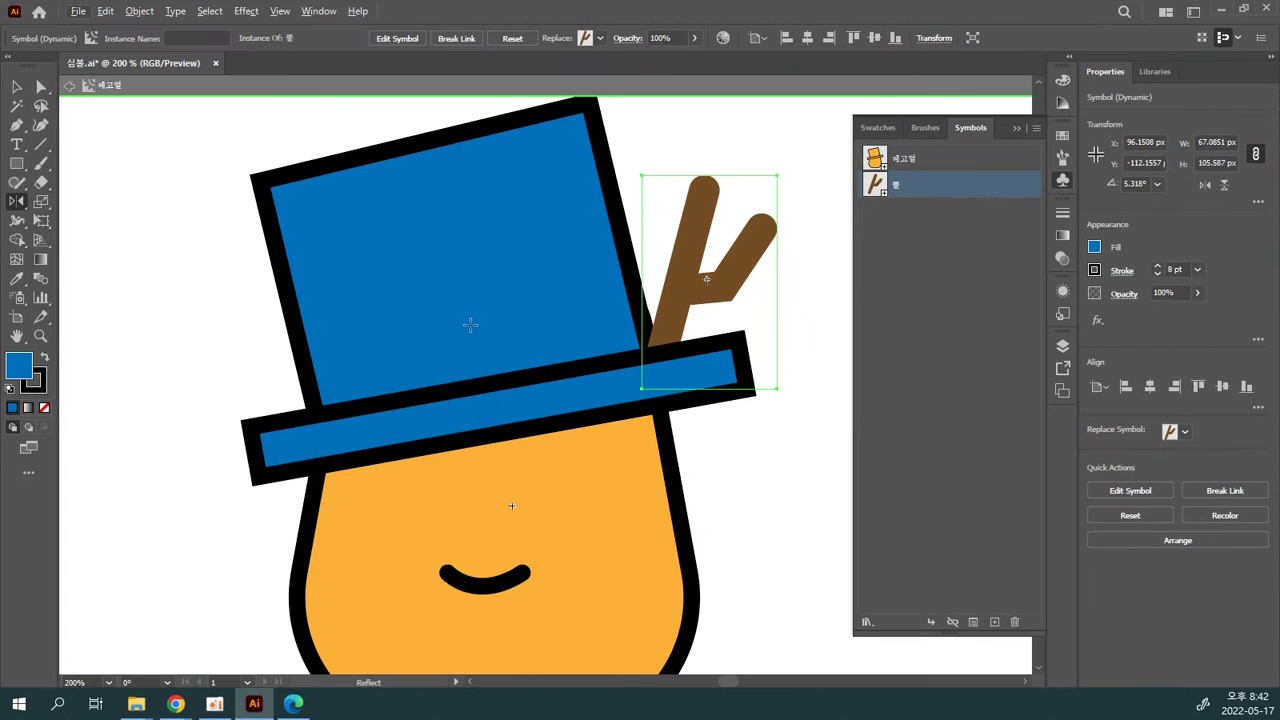
pyautogui.moveTo(576, 321); pyautogui.dragTo(292, 376)
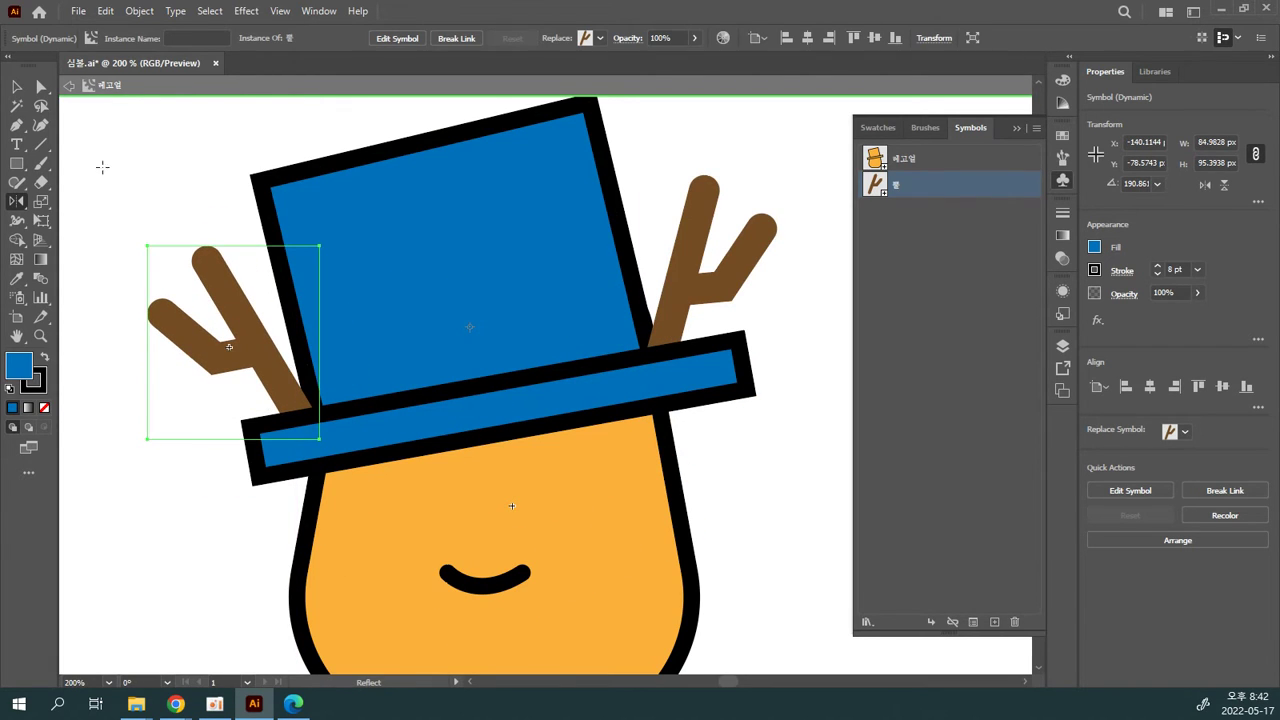
pyautogui.click(16, 87)
pyautogui.click(343, 220)
pyautogui.moveTo(401, 246); pyautogui.dragTo(402, 243)
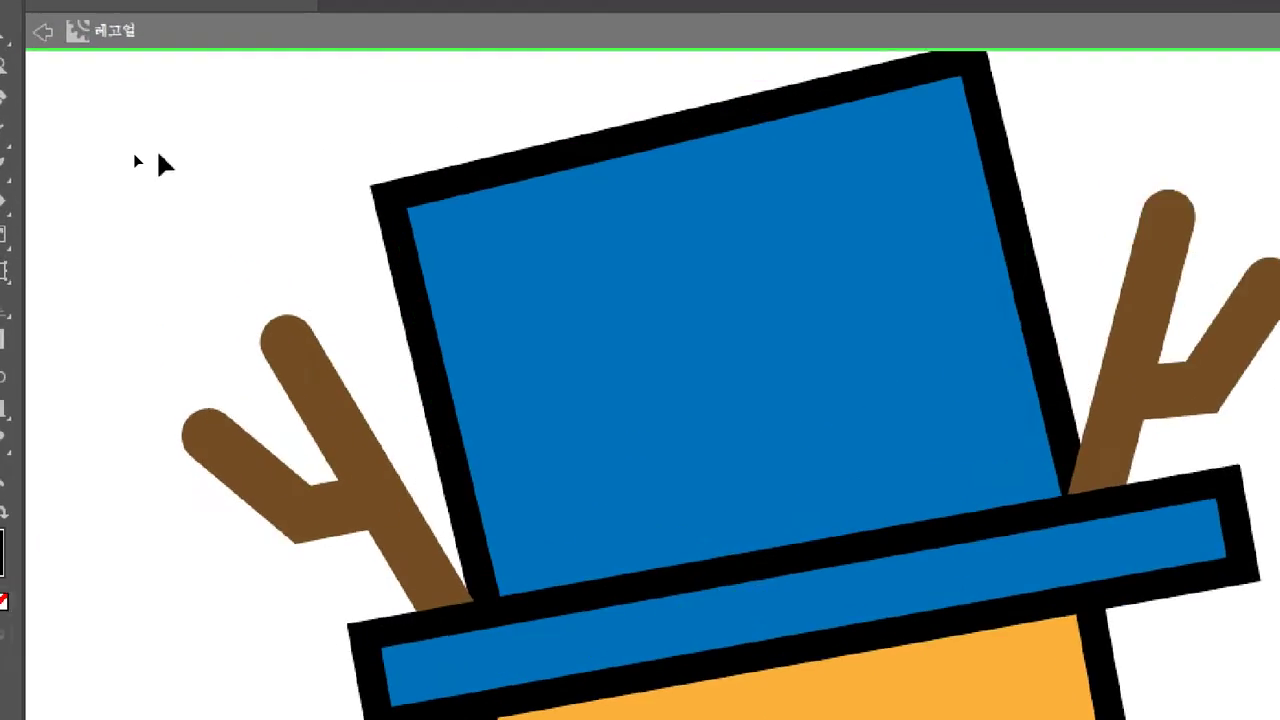
# Step: Leave symbol editing and move the right-hand and upper face instances closer together on the artboard
pyautogui.hotkey('ctrl', '-')
pyautogui.hotkey('ctrl', '-')
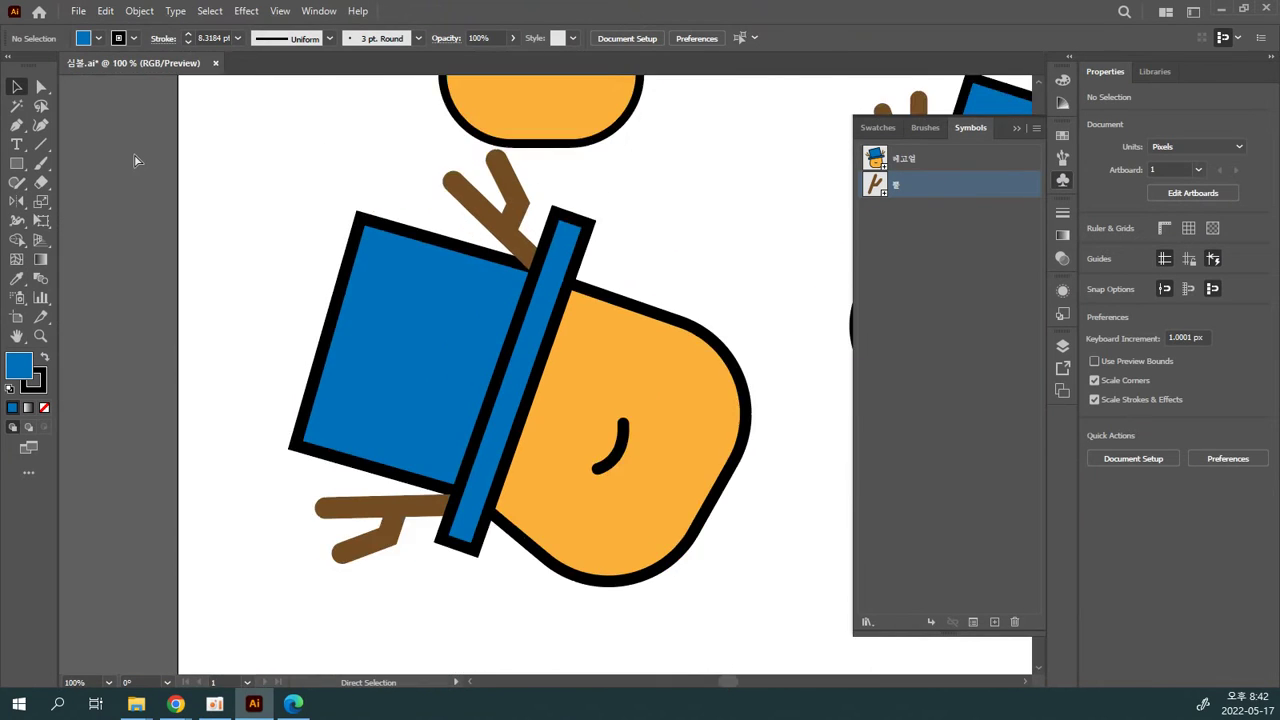
pyautogui.moveTo(342, 277); pyautogui.dragTo(135, 224)
pyautogui.moveTo(404, 354); pyautogui.dragTo(422, 418)
pyautogui.moveTo(582, 280); pyautogui.dragTo(710, 284)
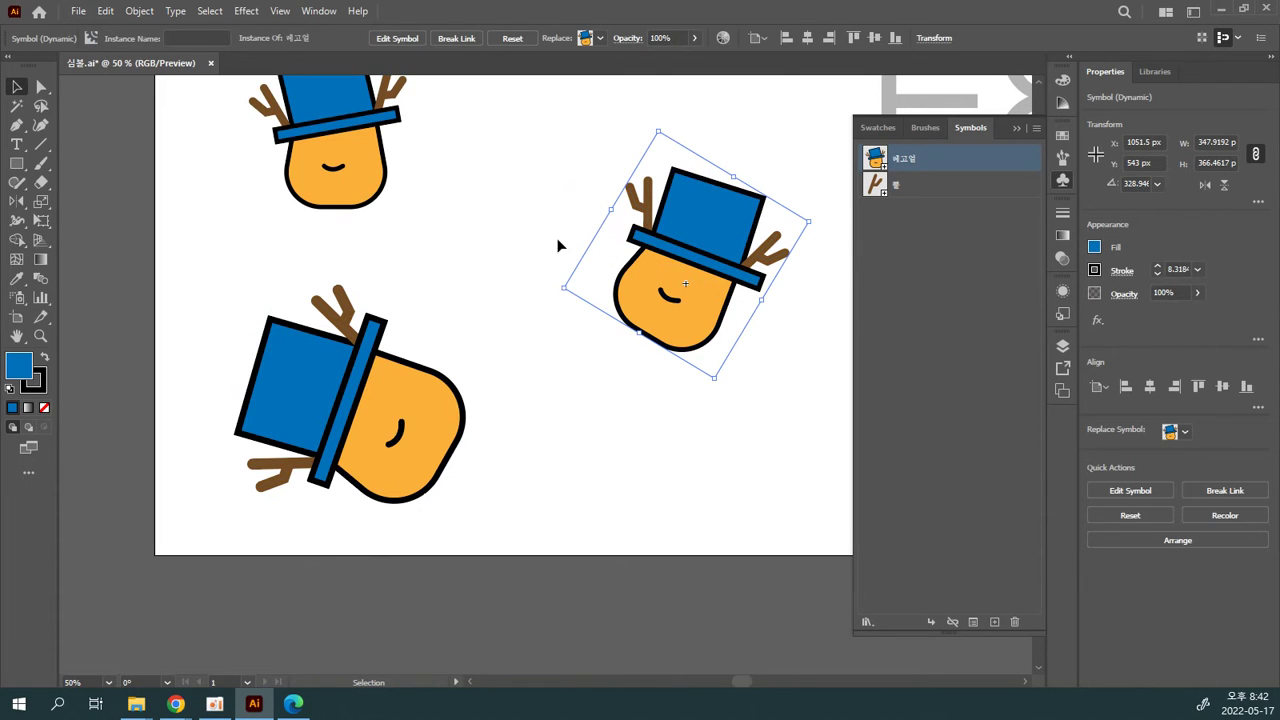
pyautogui.moveTo(360, 165); pyautogui.dragTo(496, 242)
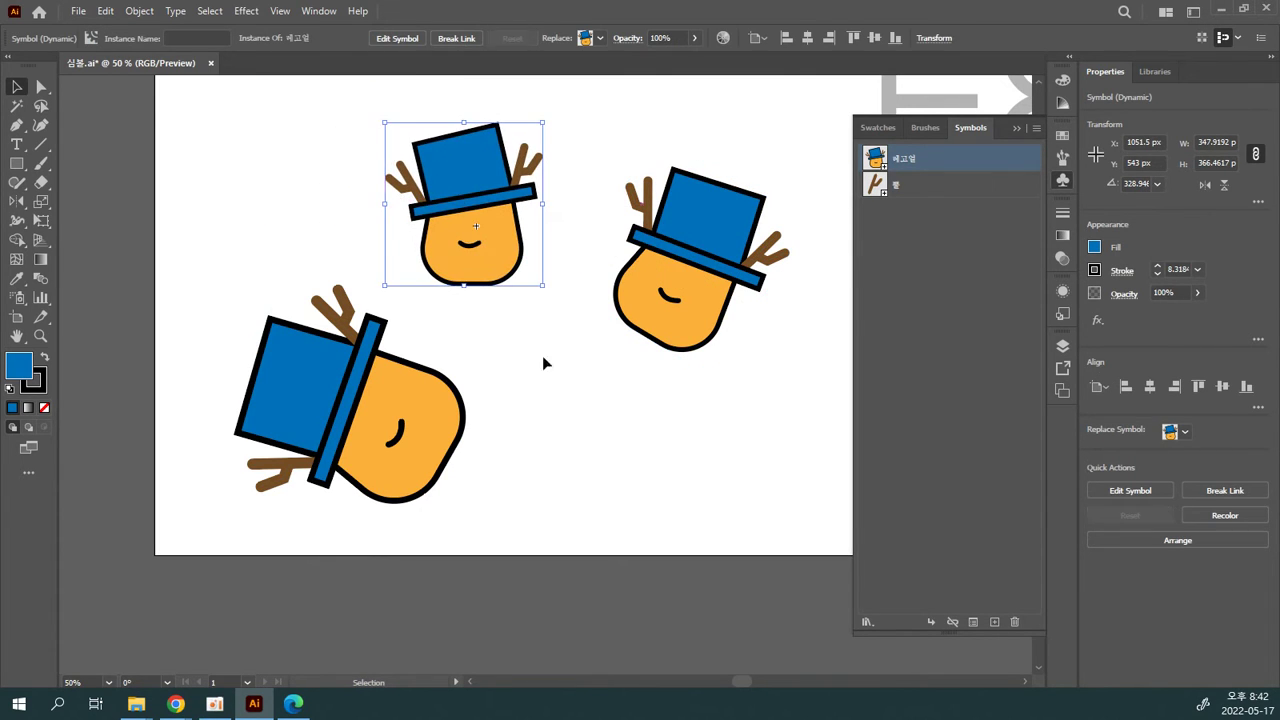
pyautogui.click(676, 506)
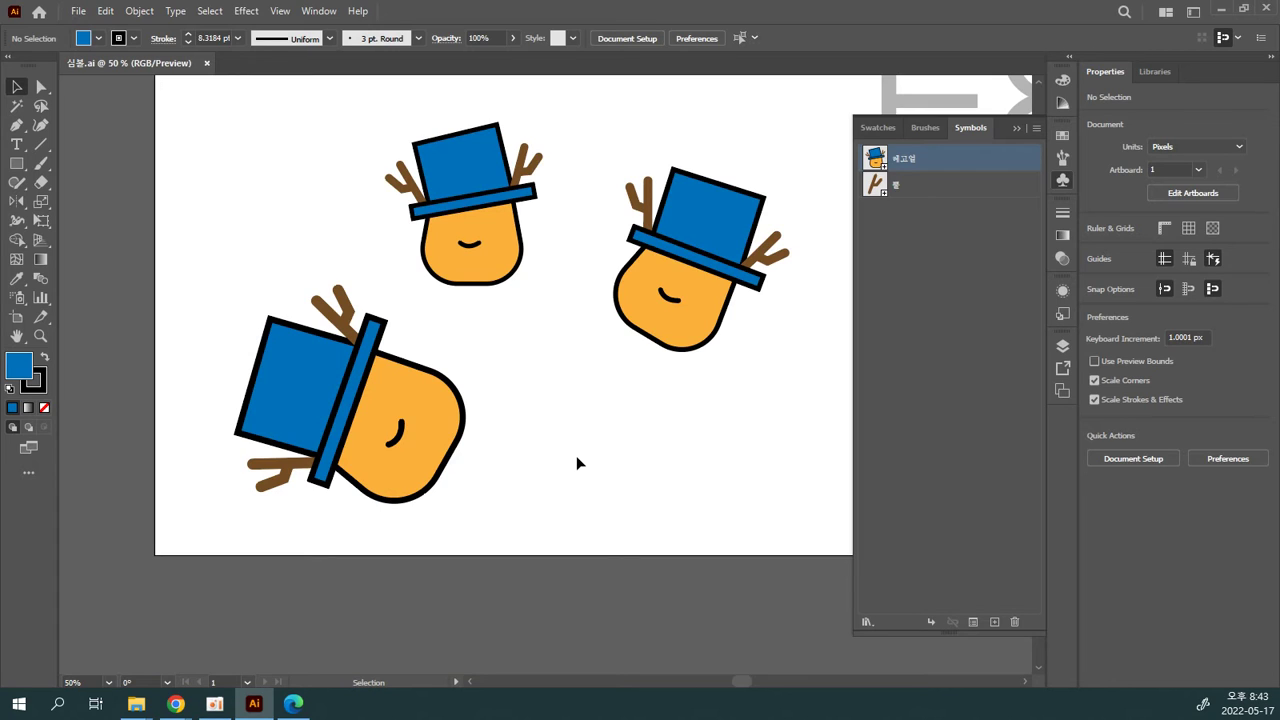
# Step: Open the face symbol for editing from its right-hand instance and try selecting its head and hat parts
pyautogui.click(671, 320)
pyautogui.click(695, 366)
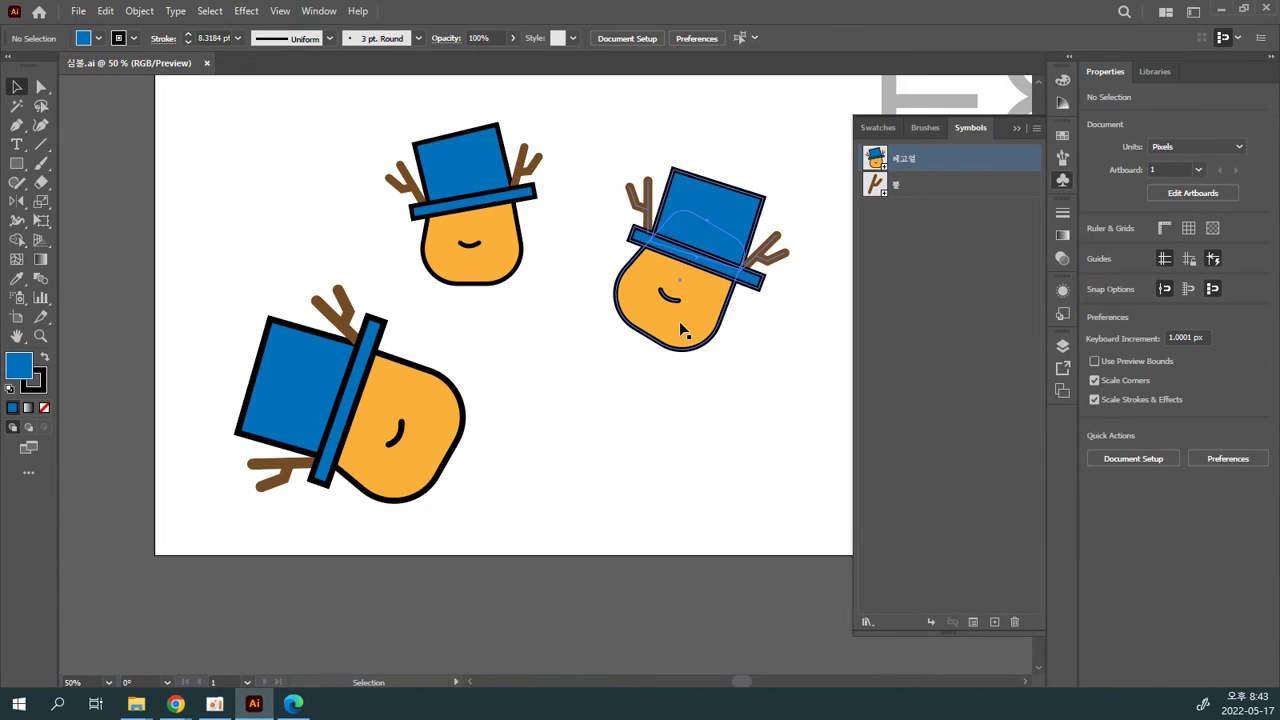
pyautogui.doubleClick(679, 322)
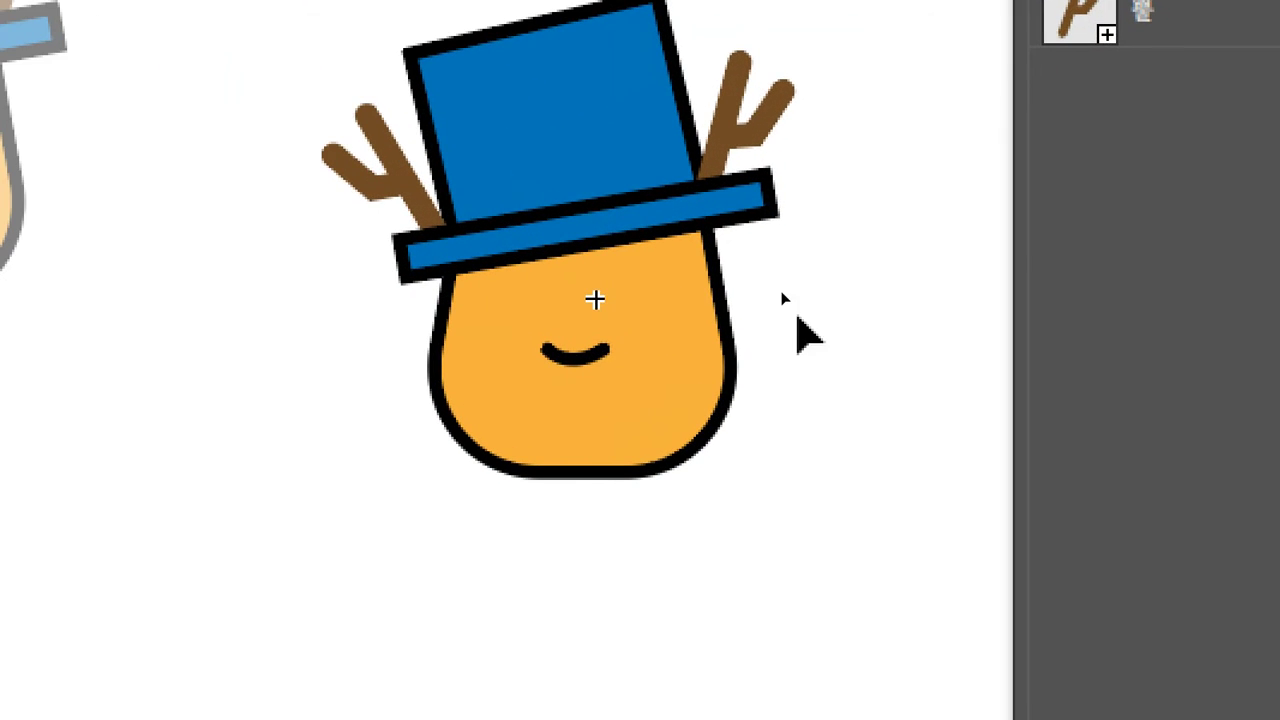
pyautogui.moveTo(777, 306); pyautogui.dragTo(678, 295)
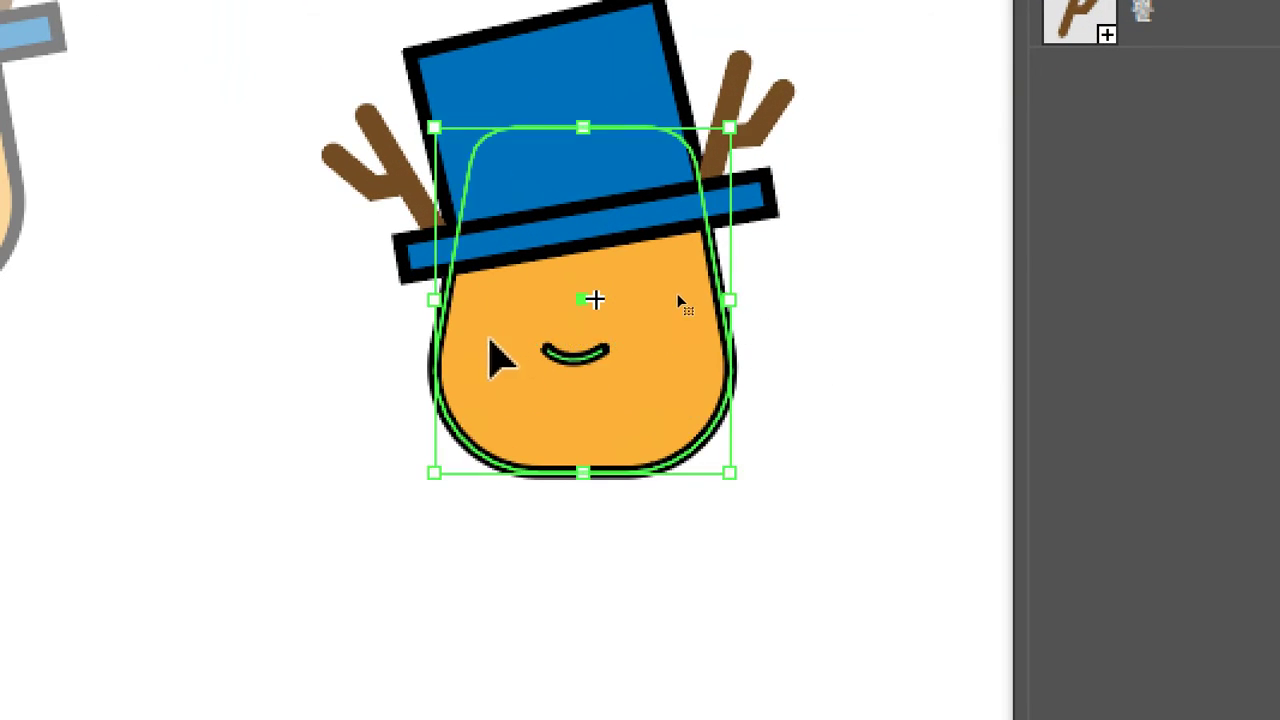
pyautogui.press('a')
pyautogui.click(800, 320)
pyautogui.moveTo(876, 291); pyautogui.dragTo(510, 157)
pyautogui.click(889, 133)
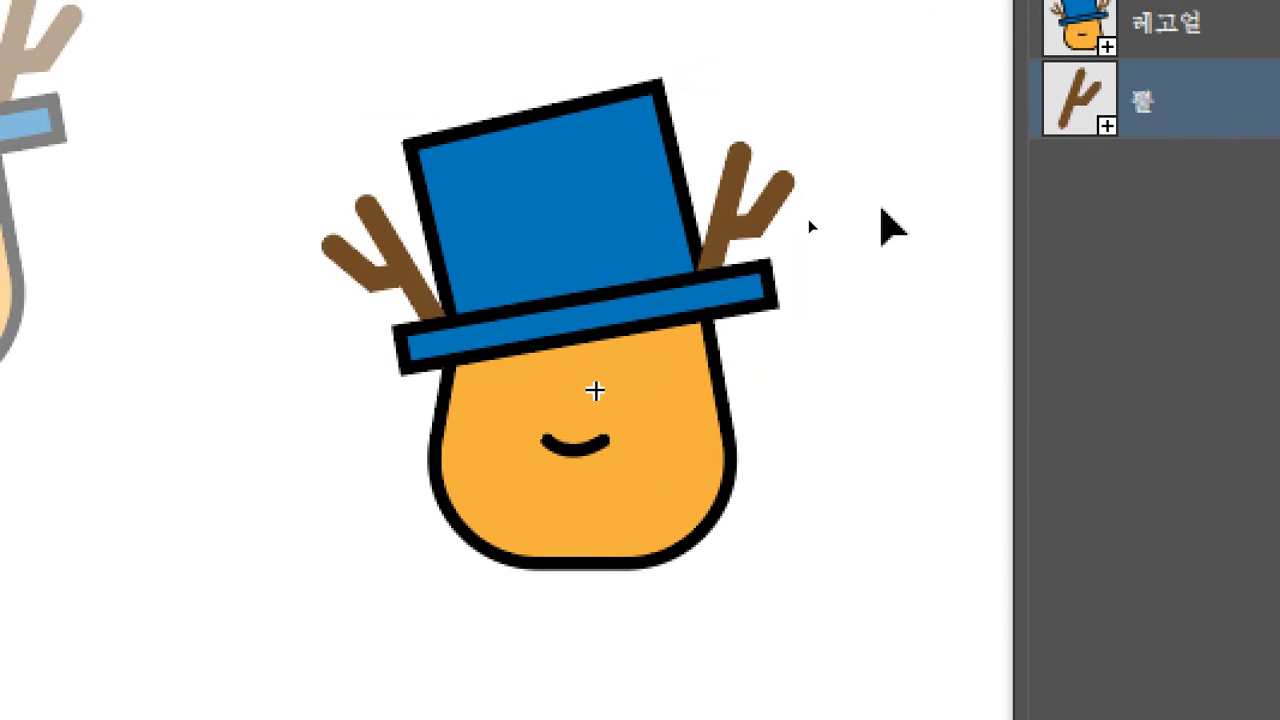
# Step: Rotate the hat and both antlers clockwise until the brim is nearly level with the head, and leave symbol editing
pyautogui.click(721, 528)
pyautogui.moveTo(830, 603); pyautogui.dragTo(528, 445)
pyautogui.moveTo(882, 358); pyautogui.dragTo(262, 92)
pyautogui.click(500, 151)
pyautogui.moveTo(814, 79); pyautogui.dragTo(846, 130)
pyautogui.click(631, 157)
pyautogui.moveTo(631, 157); pyautogui.dragTo(652, 156)
pyautogui.click(909, 360)
pyautogui.keyDown('ctrl'); pyautogui.keyDown('shift'); pyautogui.scroll(-2, 909, 366); pyautogui.keyUp('shift'); pyautogui.keyUp('ctrl')
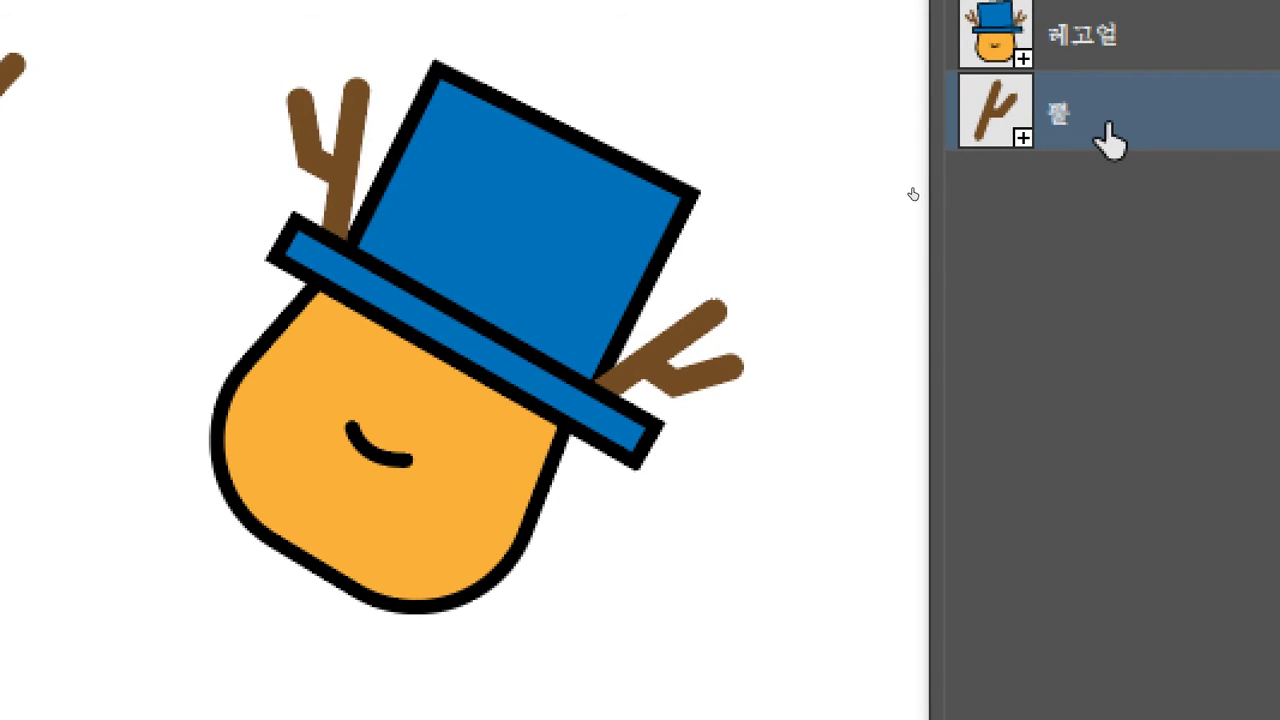
# Step: Open the 뿔 antler symbol for editing and lengthen its main stem by extending the upper end up and to the right
pyautogui.hotkey('ctrl', 'z')
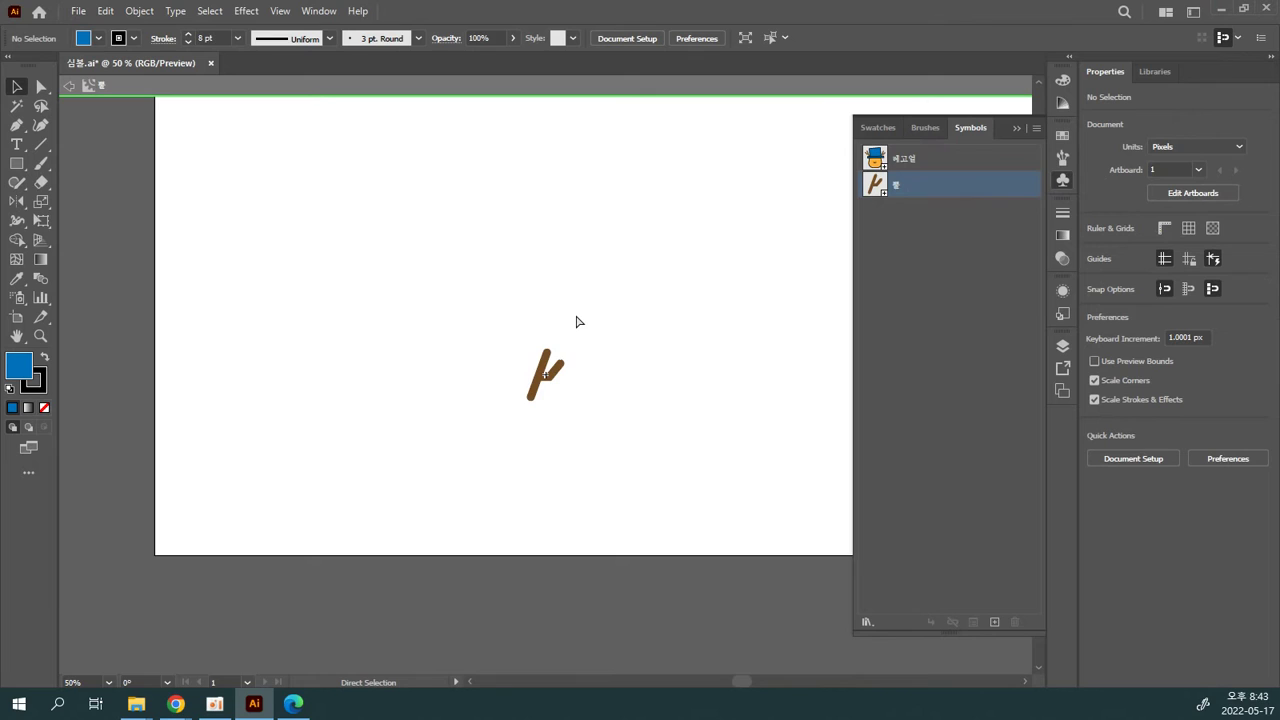
pyautogui.hotkey('ctrl', '+')
pyautogui.hotkey('ctrl', '+')
pyautogui.hotkey('ctrl', '+')
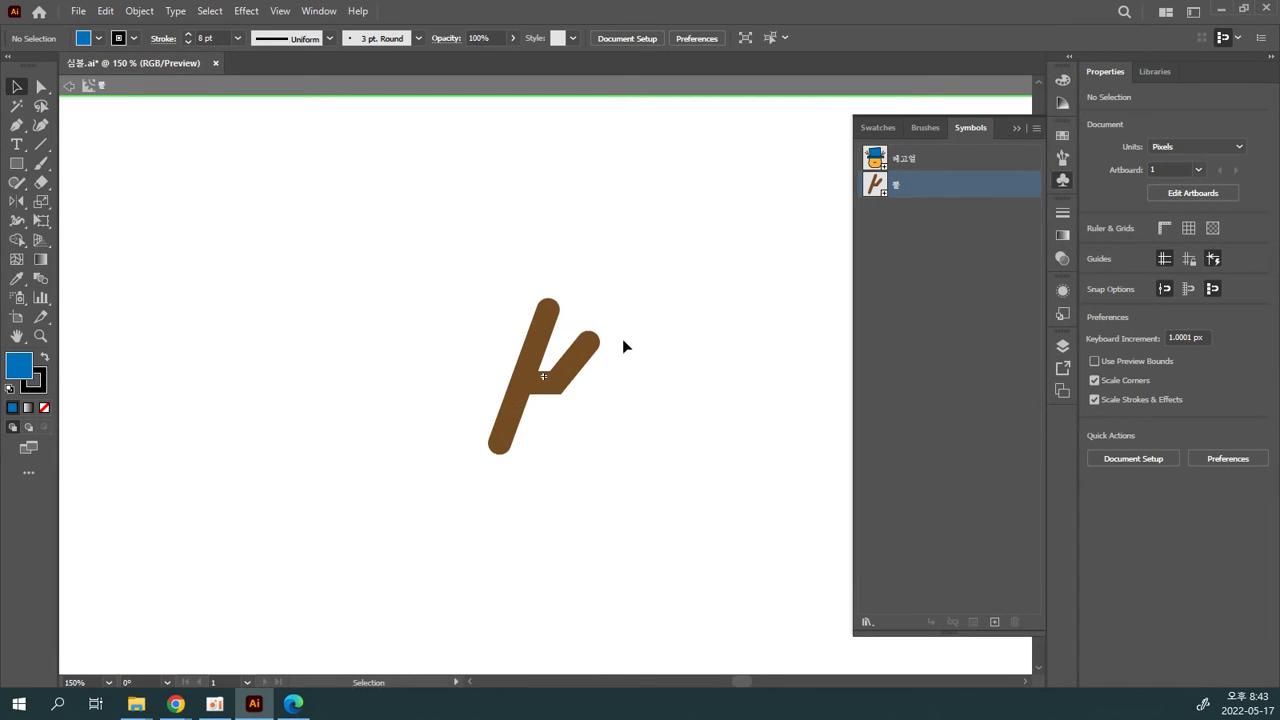
pyautogui.moveTo(518, 279)
pyautogui.mouseDown()
pyautogui.moveTo(578, 324)
pyautogui.moveTo(551, 305)
pyautogui.moveTo(566, 273)
pyautogui.mouseUp()
pyautogui.click(558, 398)
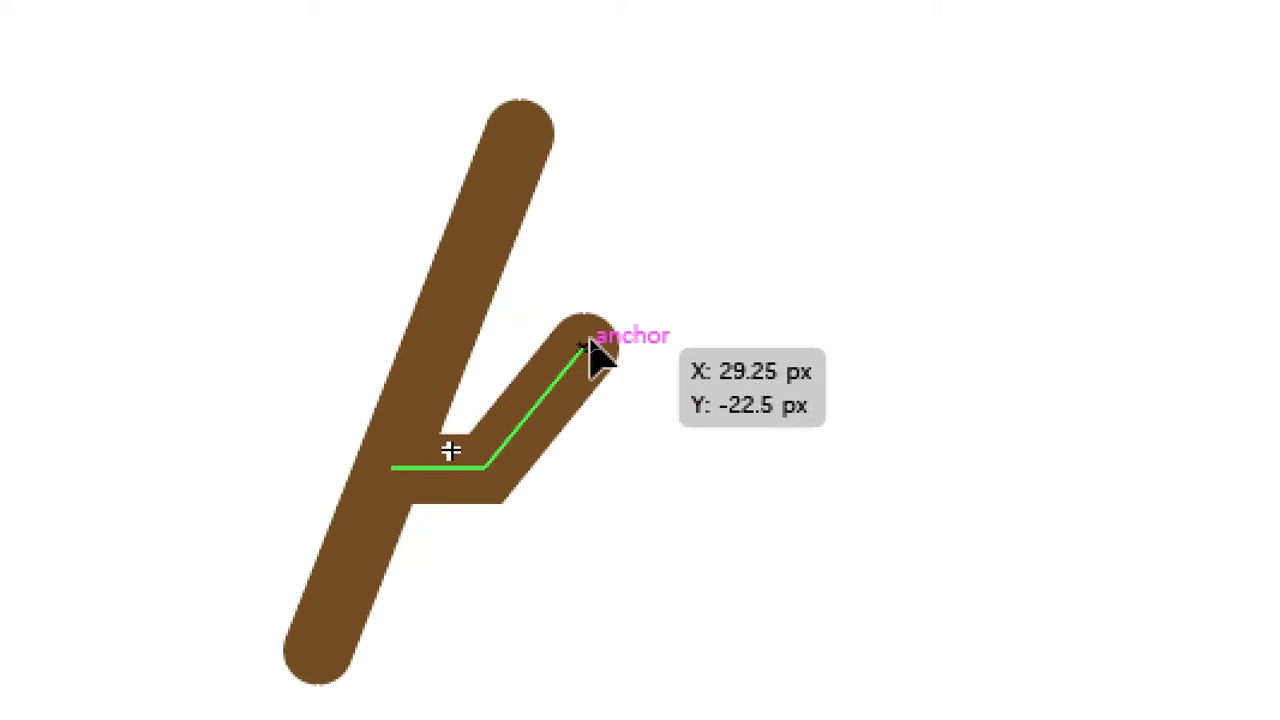
# Step: Reshape the antler's side branch by moving its tip up and right and its corner point to about X 17, Y 6.6 px
pyautogui.click(595, 352)
pyautogui.moveTo(677, 421); pyautogui.dragTo(575, 338)
pyautogui.click(651, 349)
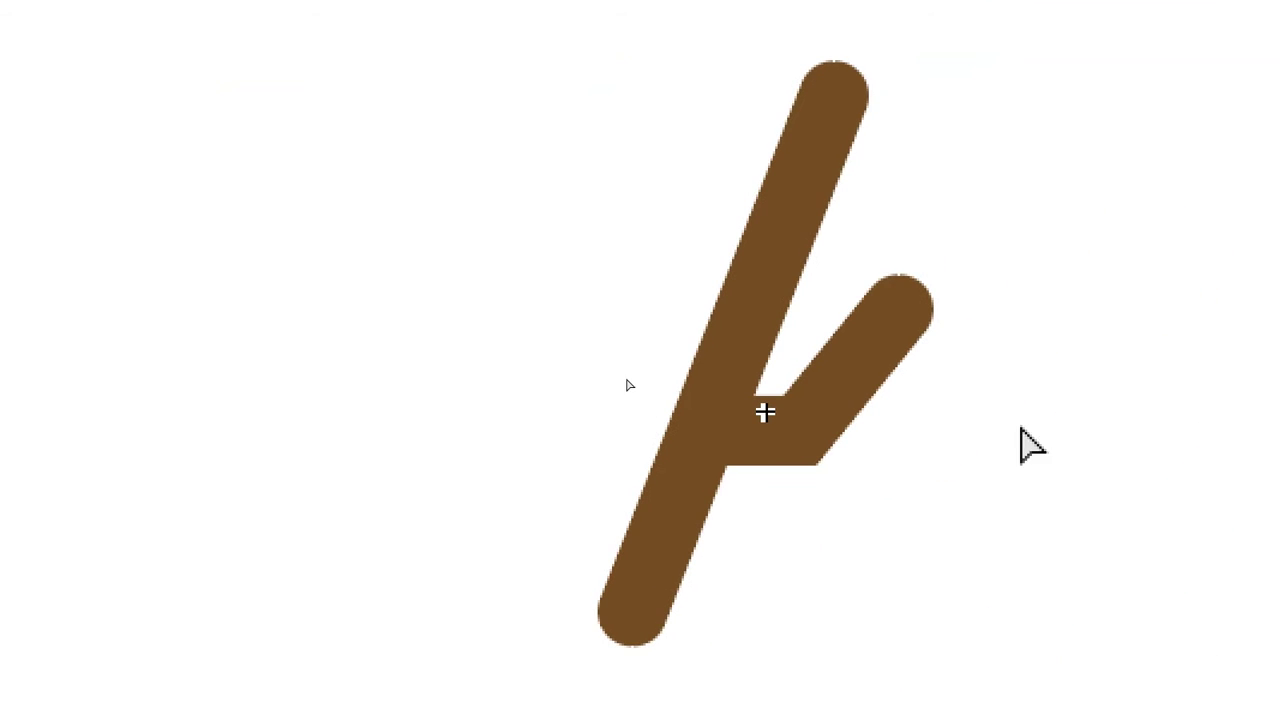
pyautogui.moveTo(1011, 414); pyautogui.dragTo(870, 268)
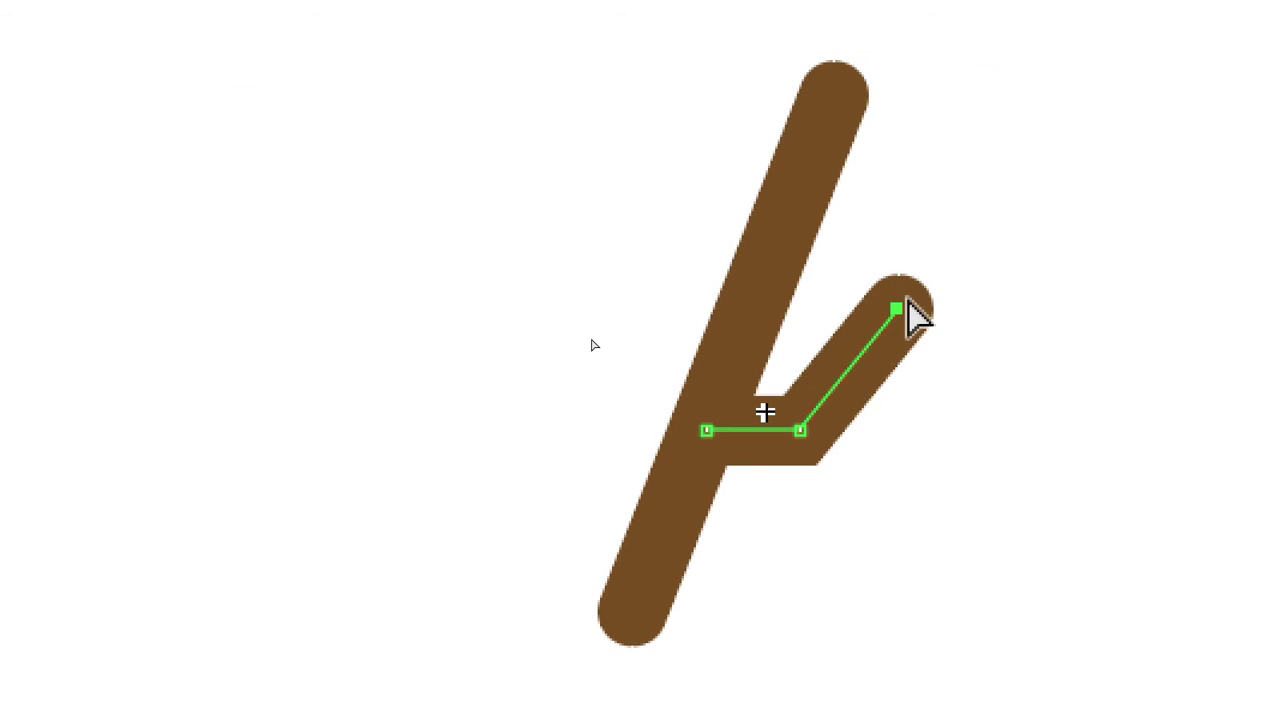
pyautogui.moveTo(897, 311); pyautogui.dragTo(915, 290)
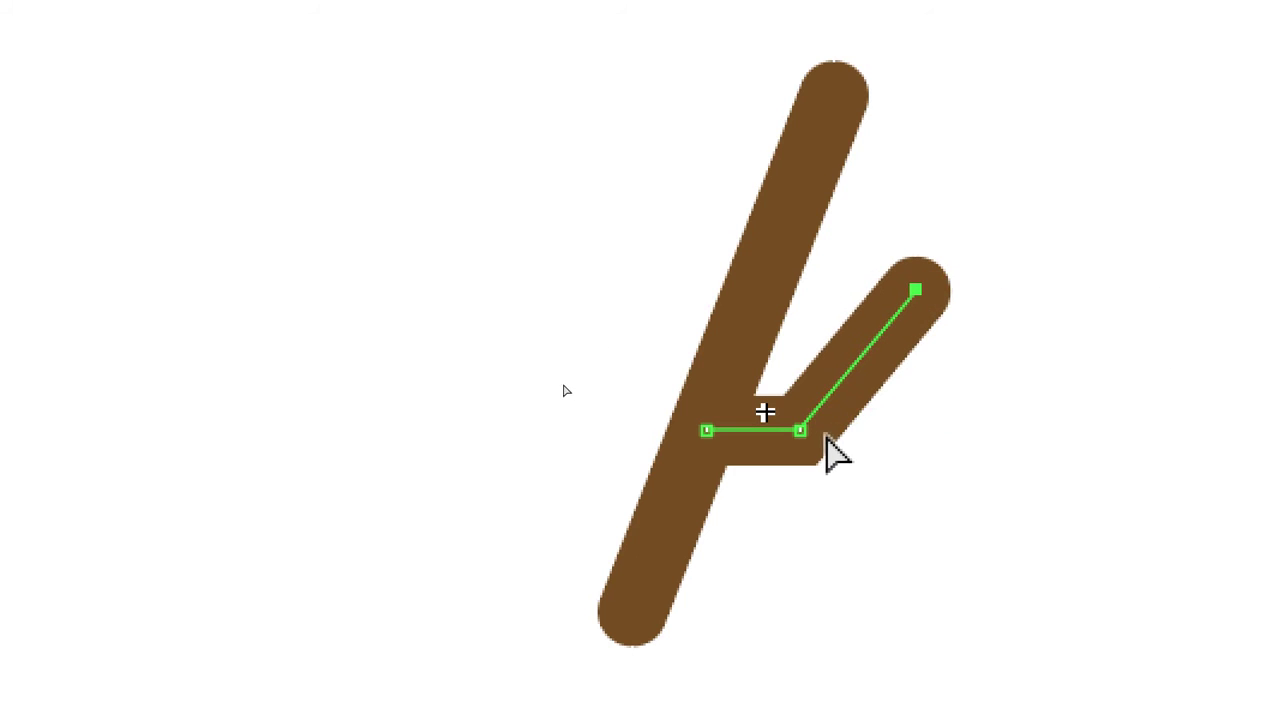
pyautogui.moveTo(801, 431); pyautogui.dragTo(848, 444)
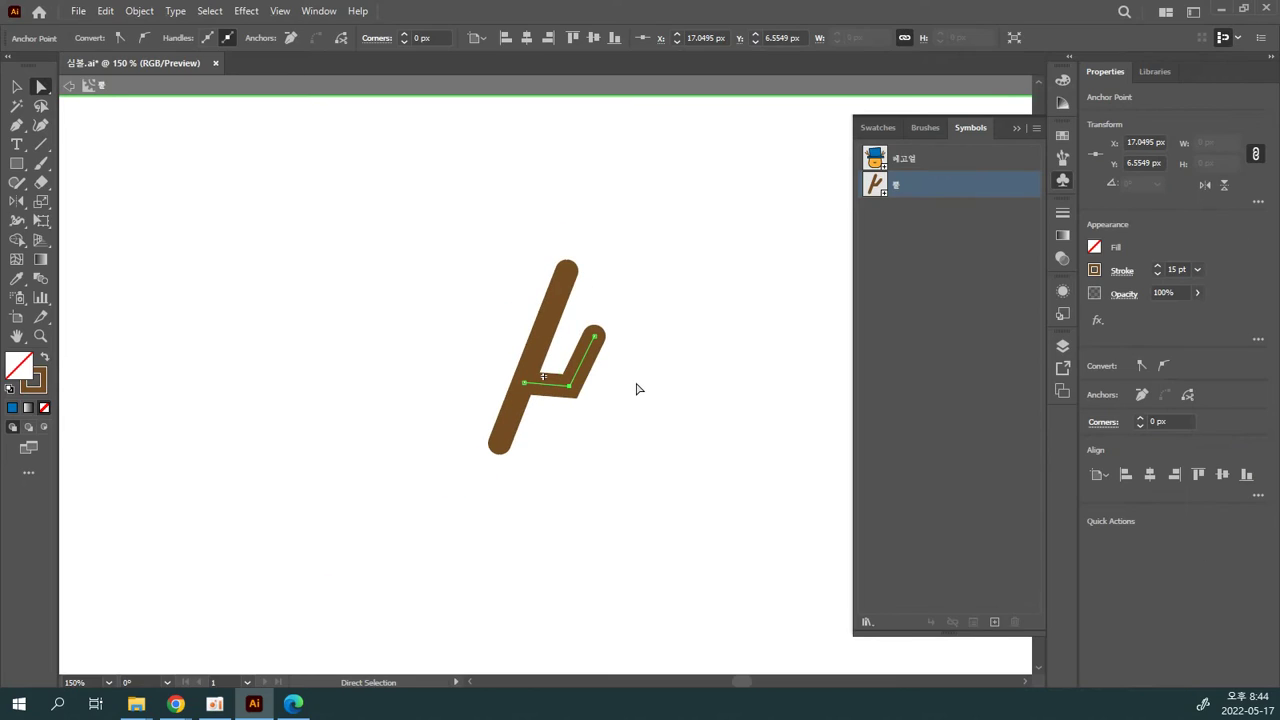
# Step: Leave the antler symbol's editing mode and save the document
pyautogui.press('Escape')
pyautogui.hotkey('ctrl', '-')
pyautogui.hotkey('ctrl', '-')
pyautogui.hotkey('ctrl', '-')
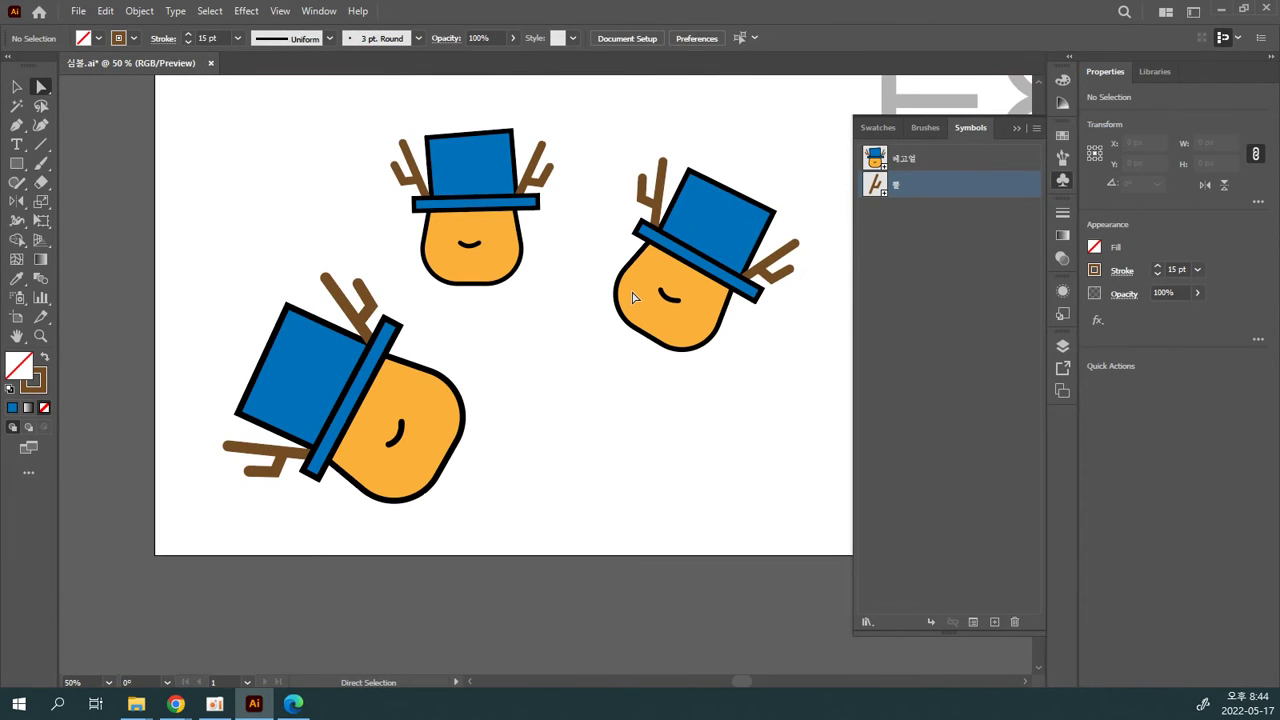
pyautogui.press('ctrl')
pyautogui.hotkey('ctrl', 's')
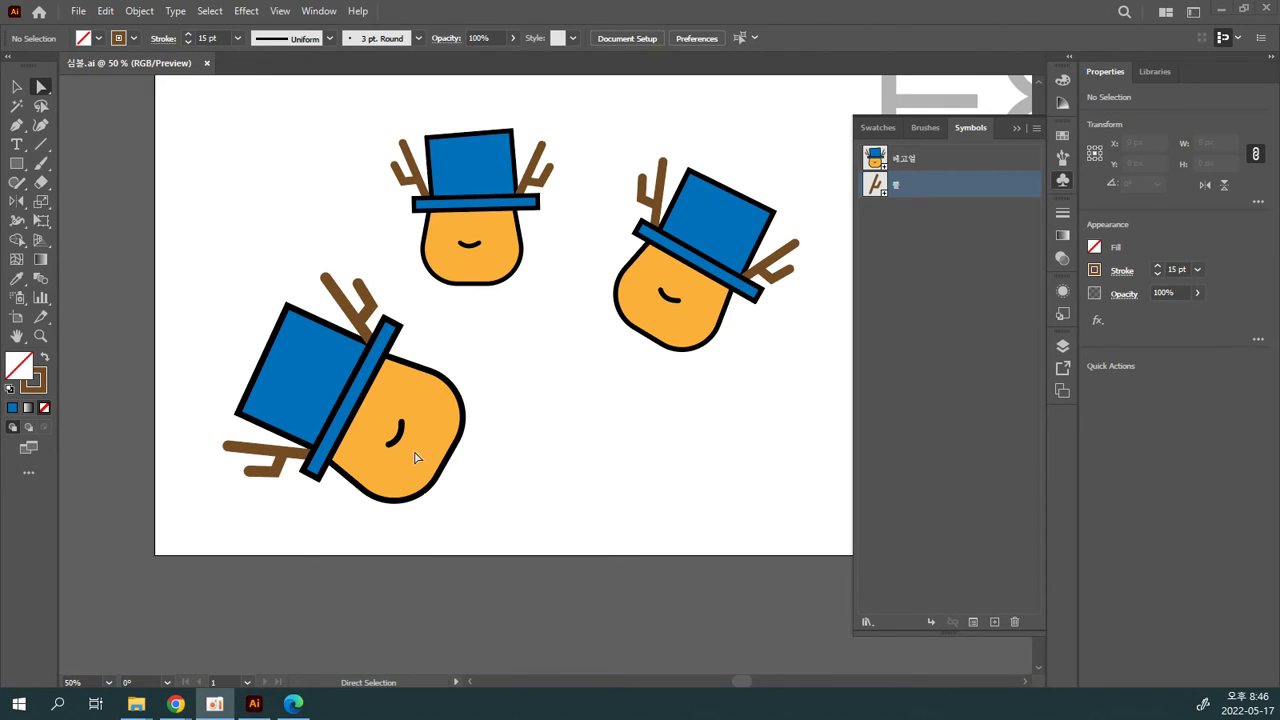
# Step: Move the lower-left Lego-face instance slightly left and rotate it clockwise to an angle of about 30°
pyautogui.click(675, 376)
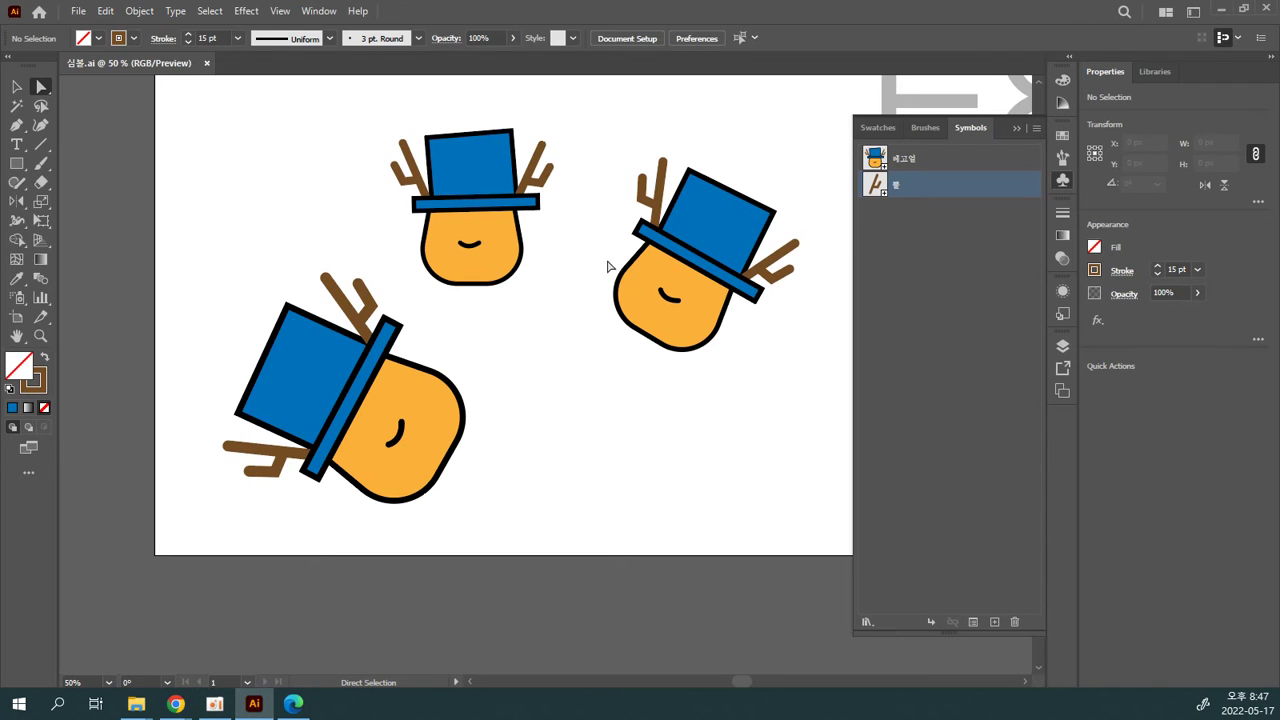
pyautogui.press('v')
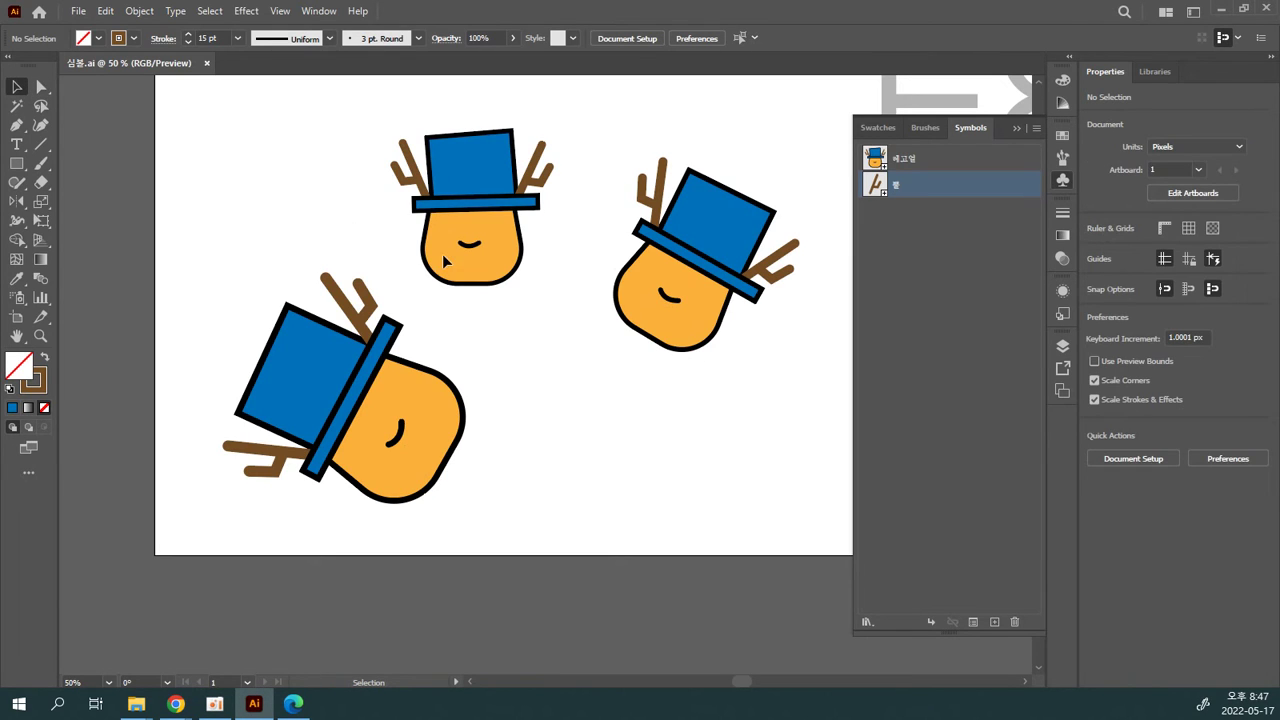
pyautogui.click(510, 265)
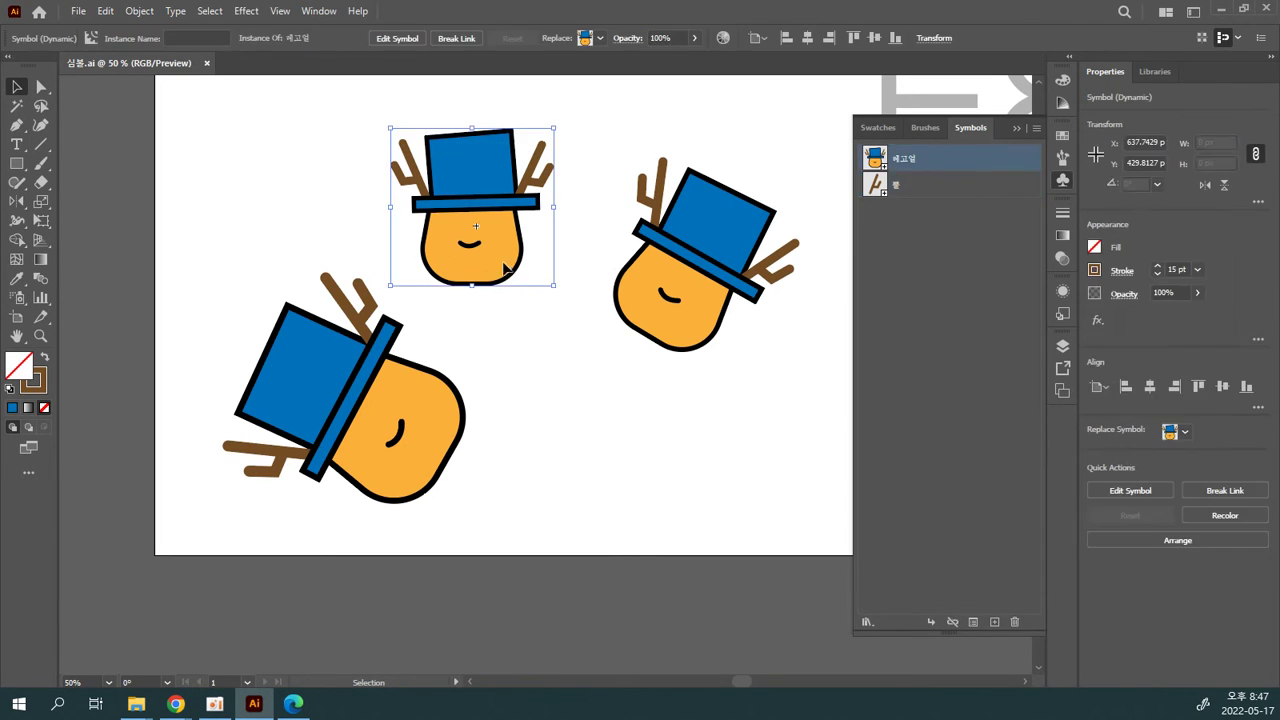
pyautogui.moveTo(372, 381); pyautogui.dragTo(321, 393)
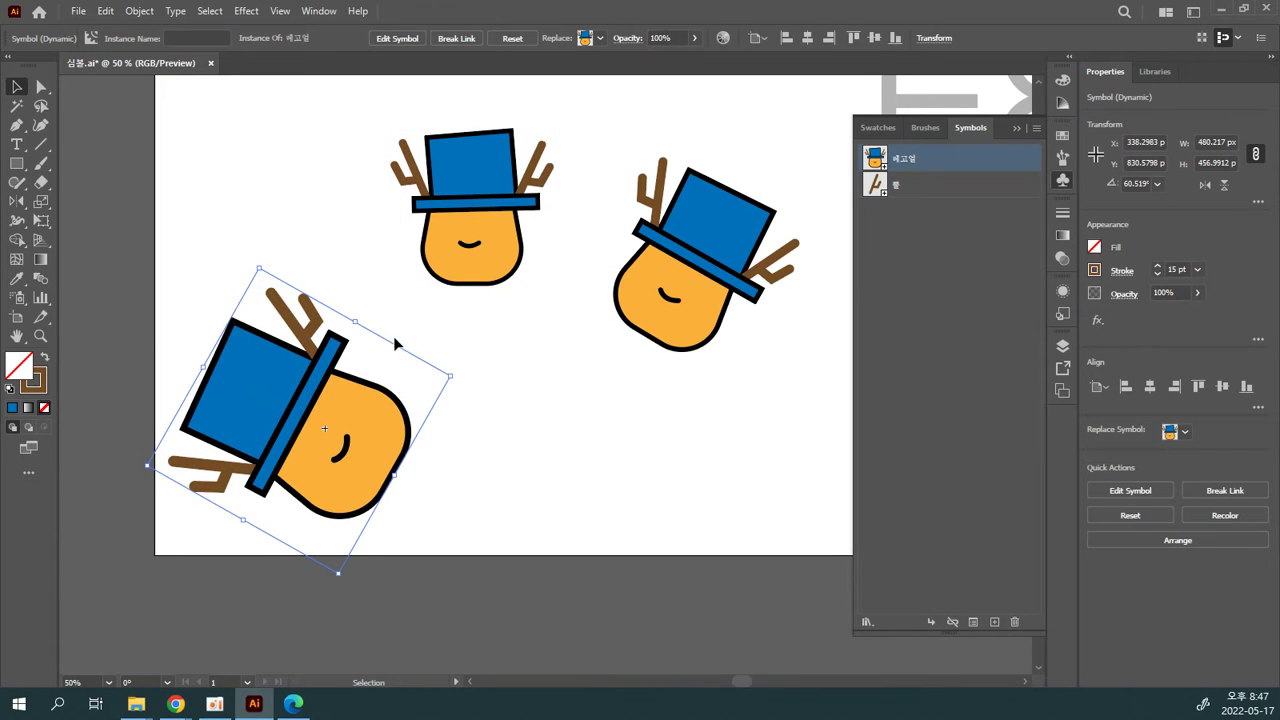
pyautogui.moveTo(458, 373); pyautogui.dragTo(443, 440)
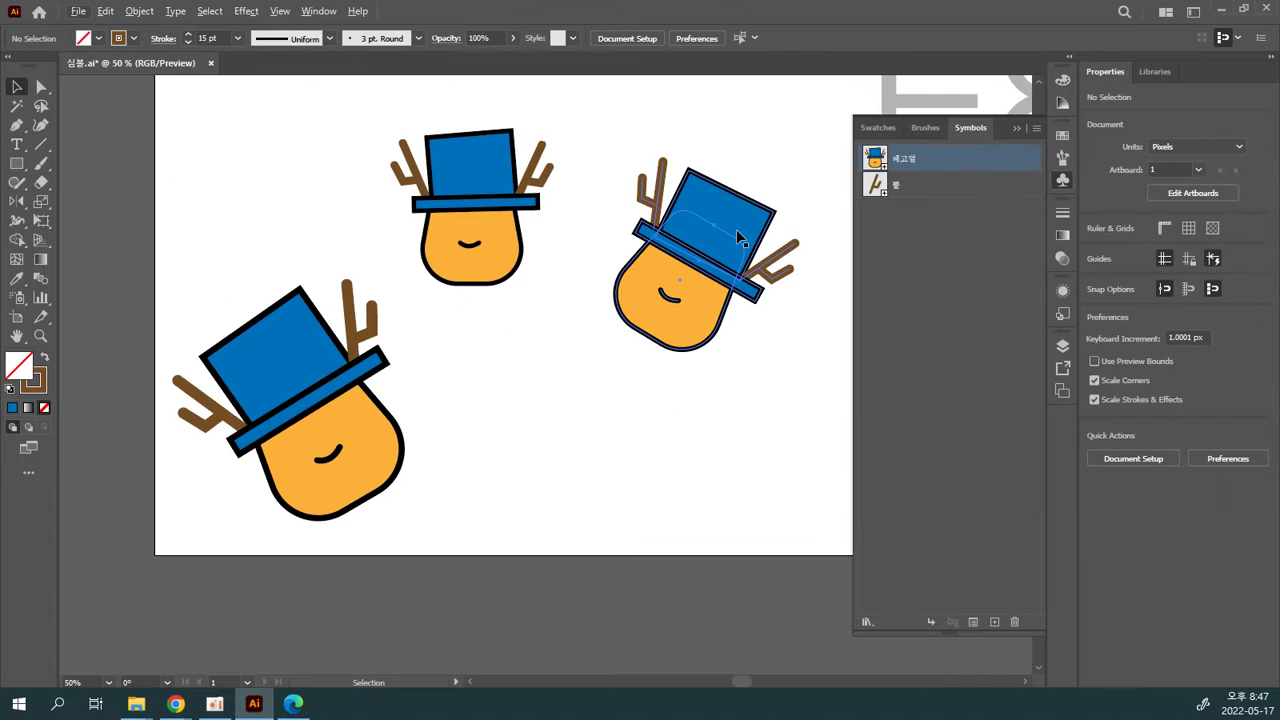
# Step: Delete the two upper Lego-face instances, leaving only the tilted one on the artboard
pyautogui.moveTo(738, 238); pyautogui.dragTo(553, 407)
pyautogui.press('Delete')
pyautogui.moveTo(586, 323); pyautogui.dragTo(390, 122)
pyautogui.press('Delete')
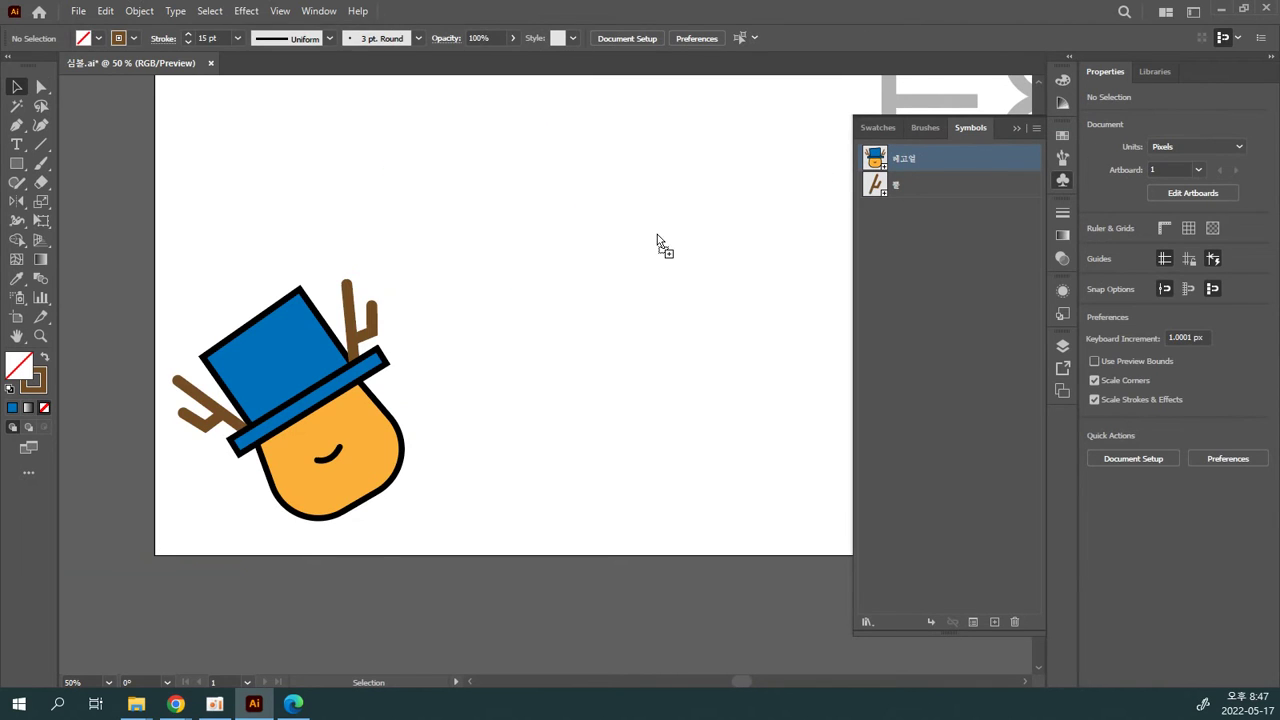
# Step: Replace the tilted Lego face with a new upright instance of the symbol placed in the upper middle of the artboard
pyautogui.moveTo(657, 240); pyautogui.dragTo(656, 240)
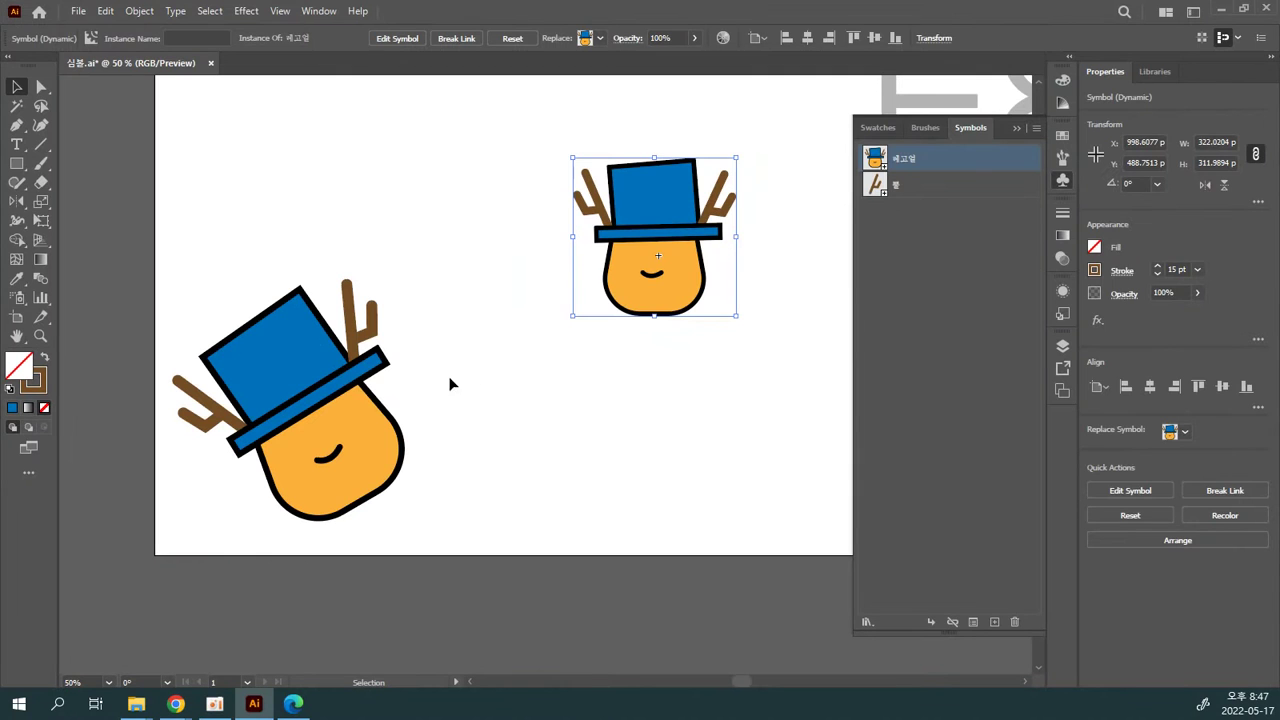
pyautogui.click(350, 424)
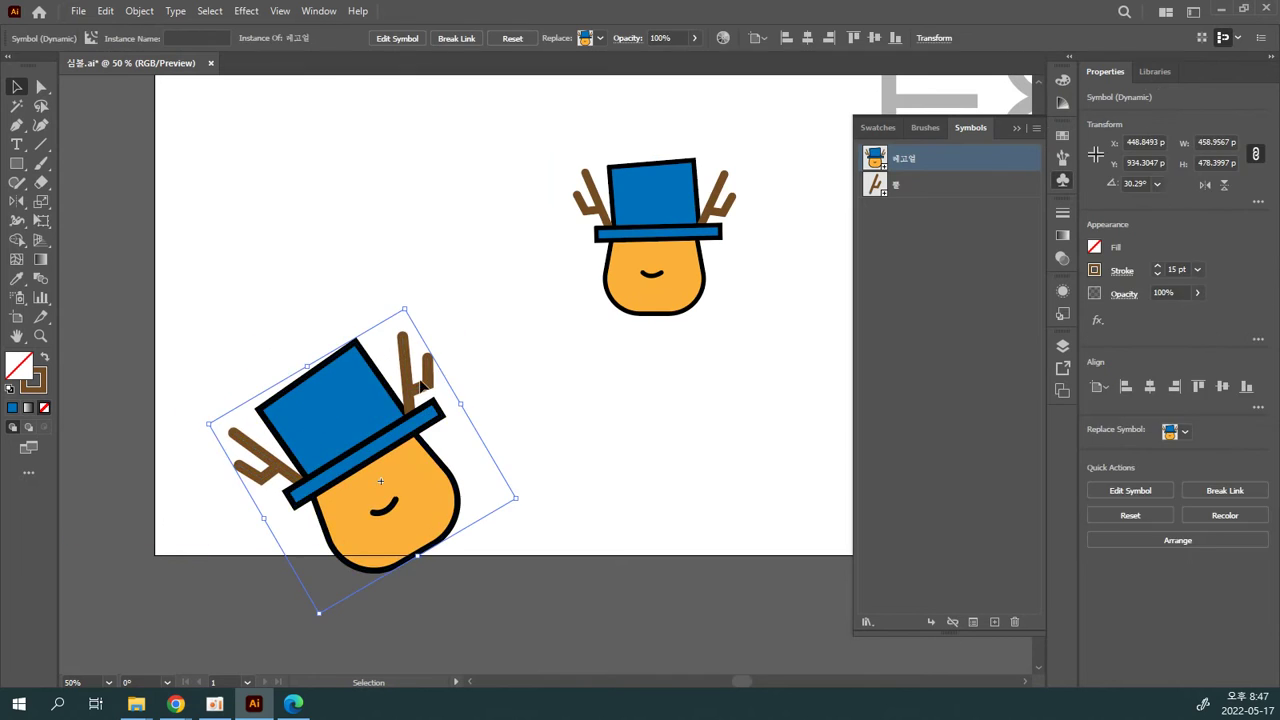
pyautogui.press('Delete')
pyautogui.moveTo(695, 233); pyautogui.dragTo(592, 220)
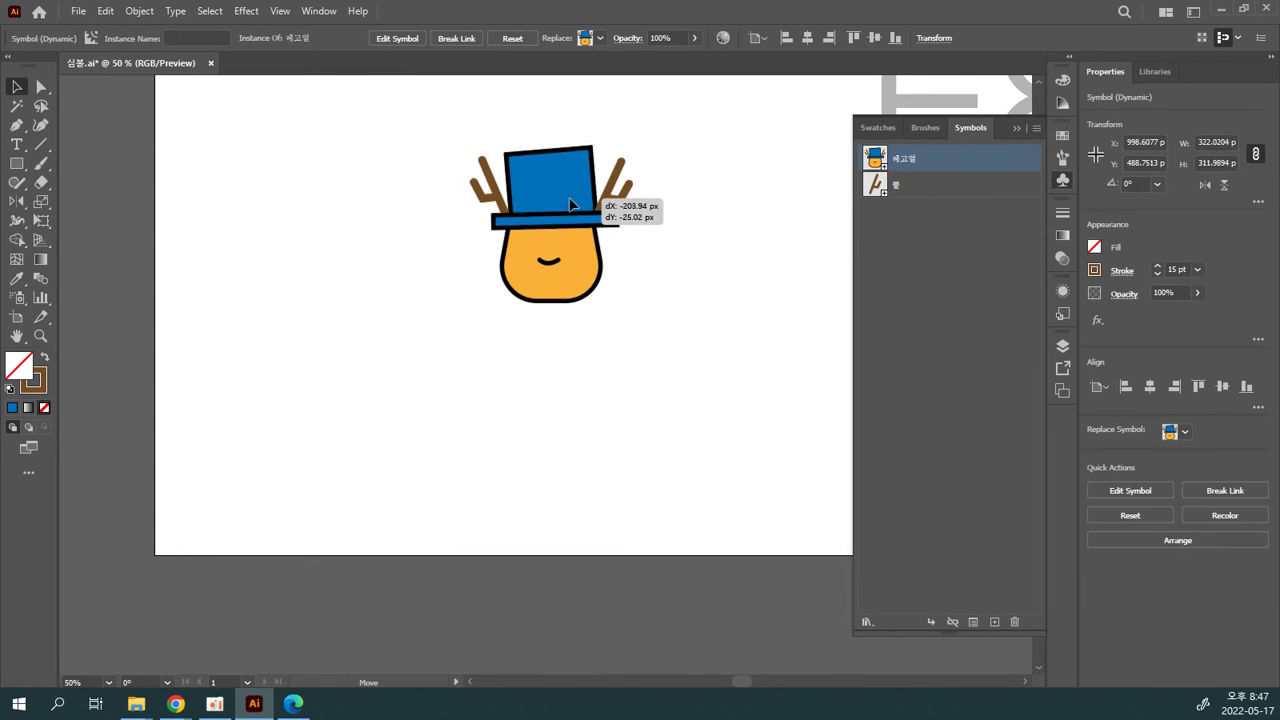
# Step: Enter the Lego-face symbol's editing mode to inspect its face artwork, and leave it without making edits
pyautogui.click(634, 304)
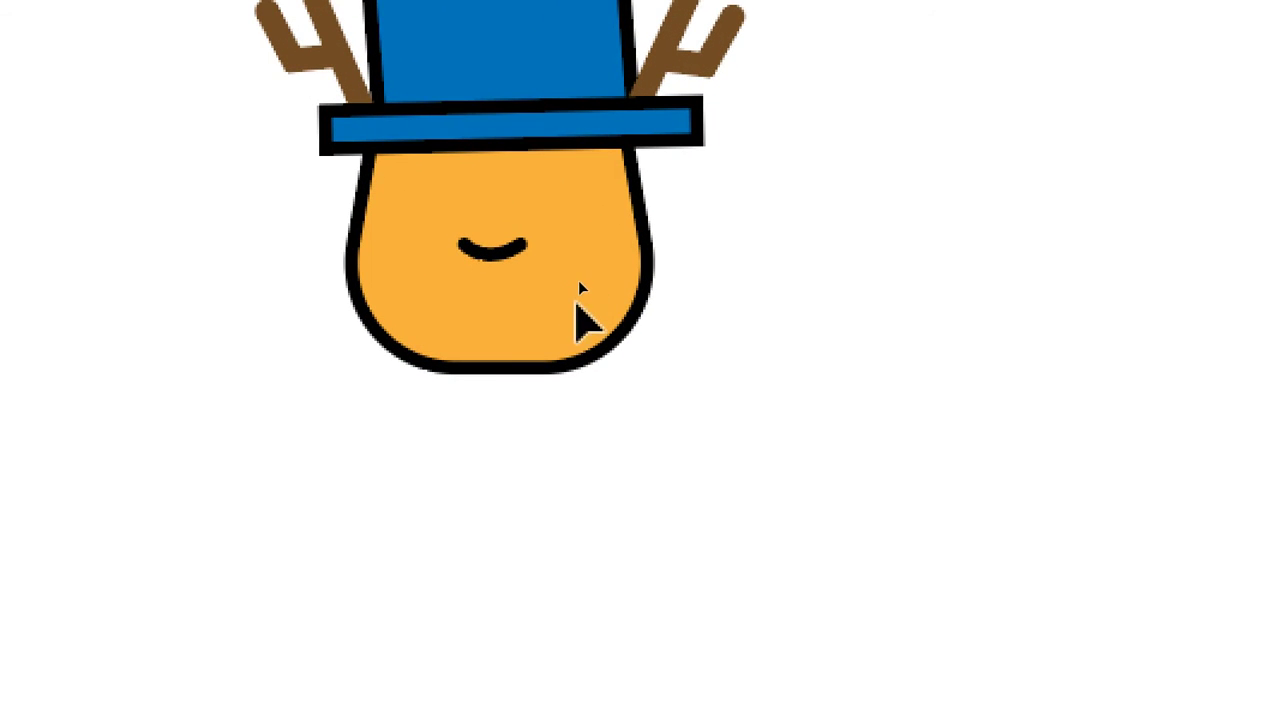
pyautogui.moveTo(580, 208); pyautogui.dragTo(579, 222)
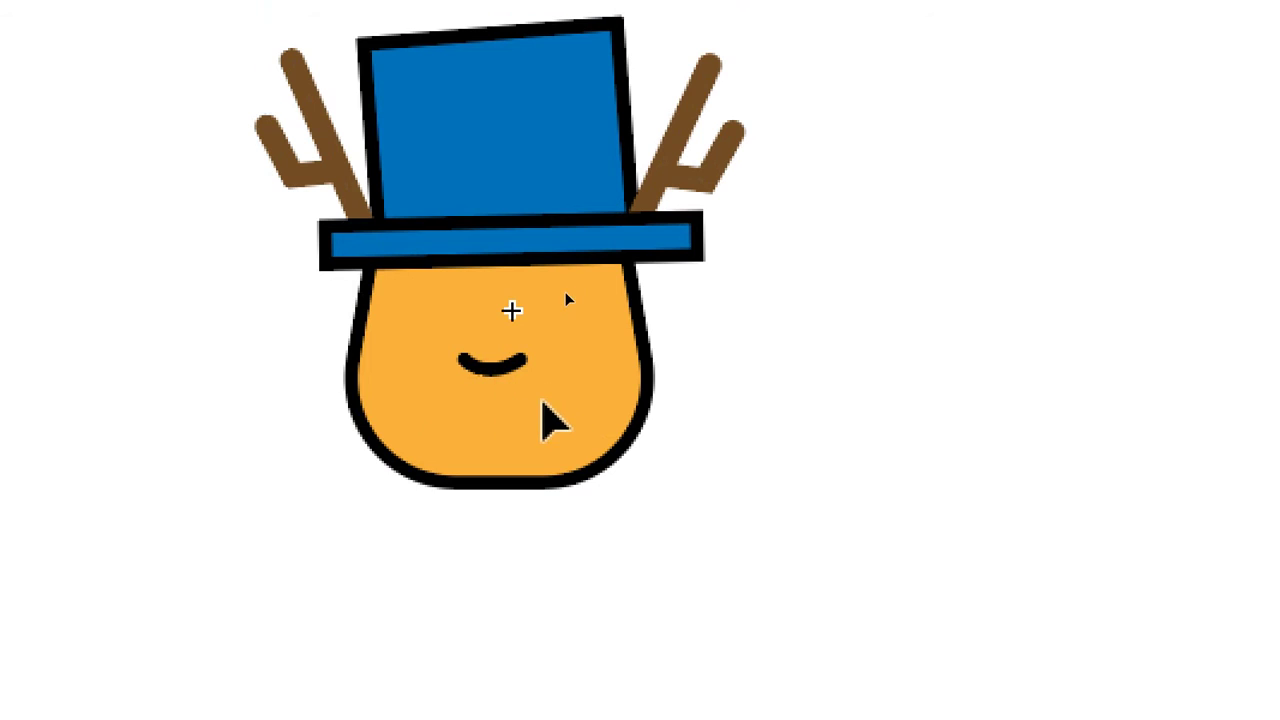
pyautogui.click(634, 318)
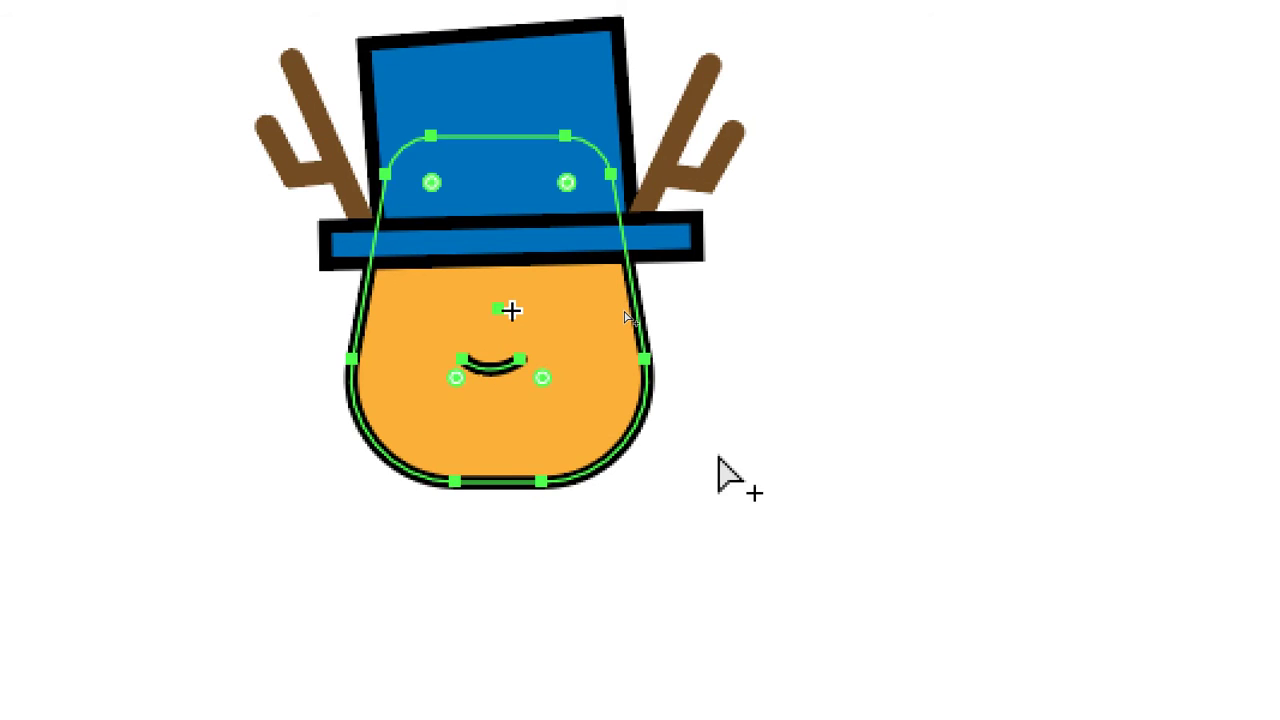
pyautogui.click(664, 302)
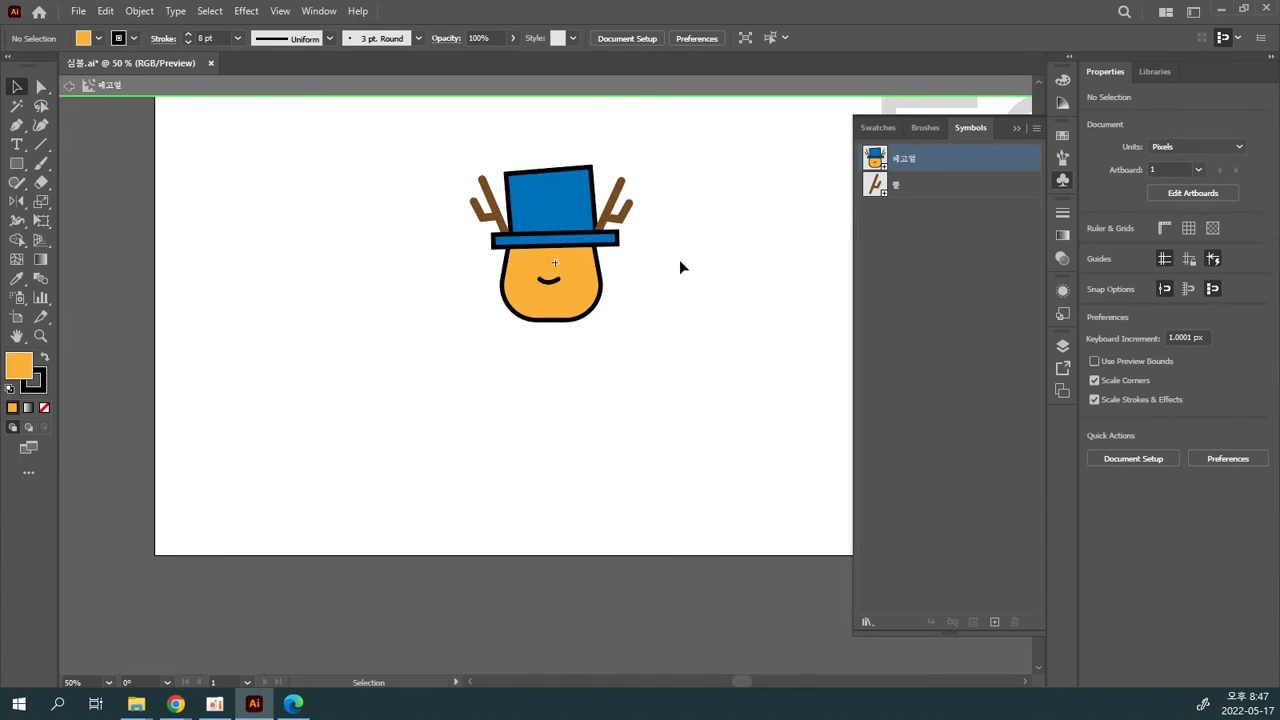
pyautogui.doubleClick(680, 262)
# Step: Reposition the Lego-face instance to about X 661, Y 497 px and deselect it
pyautogui.moveTo(582, 270); pyautogui.dragTo(531, 298)
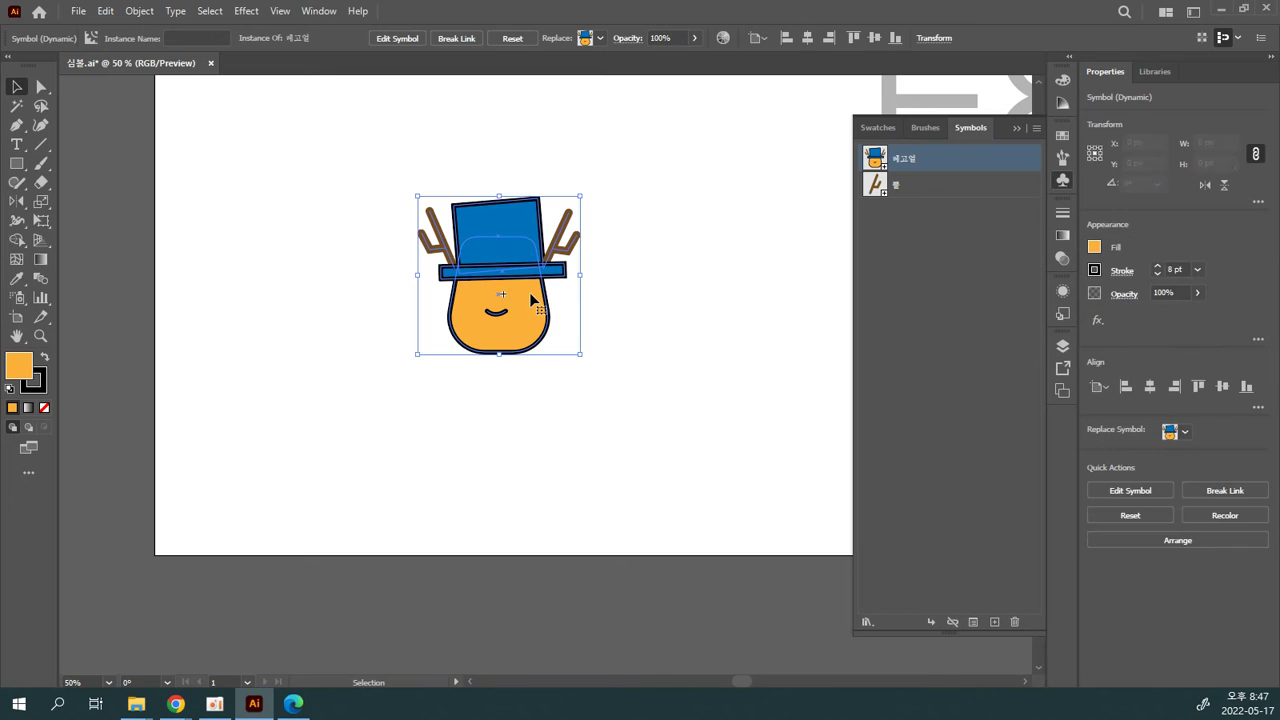
pyautogui.click(601, 303)
pyautogui.moveTo(548, 336); pyautogui.dragTo(533, 298)
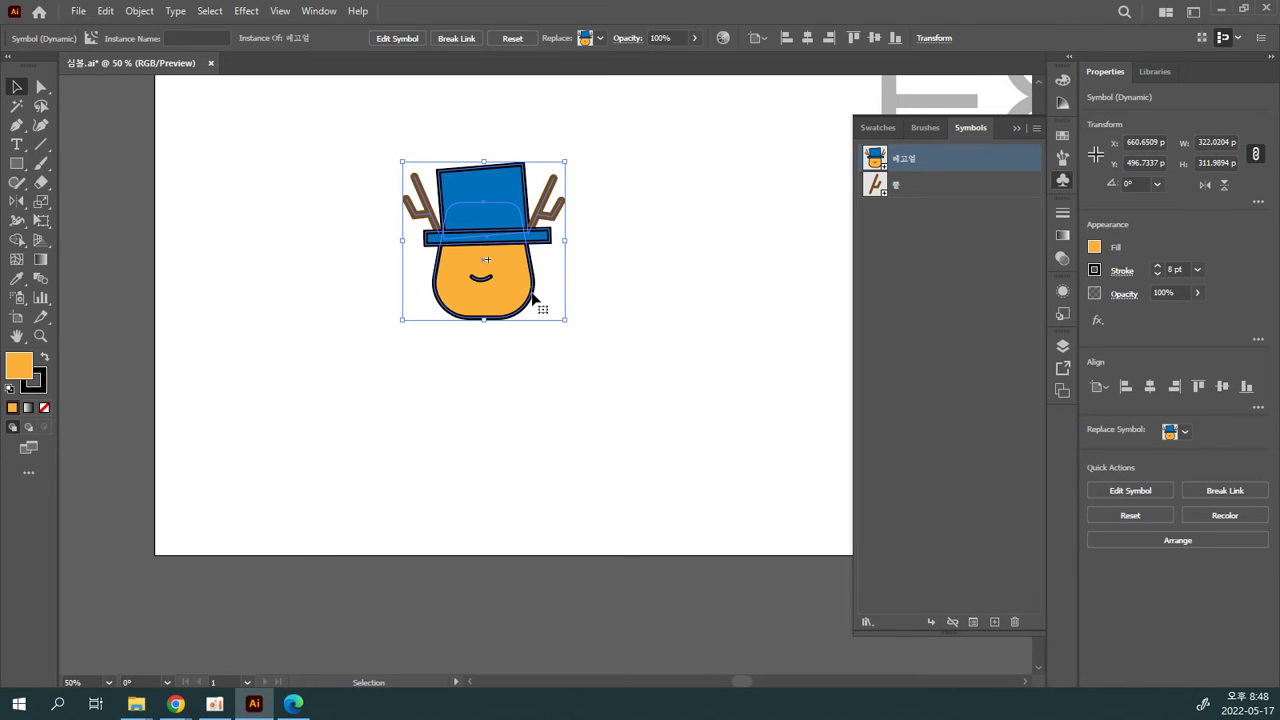
pyautogui.click(197, 256)
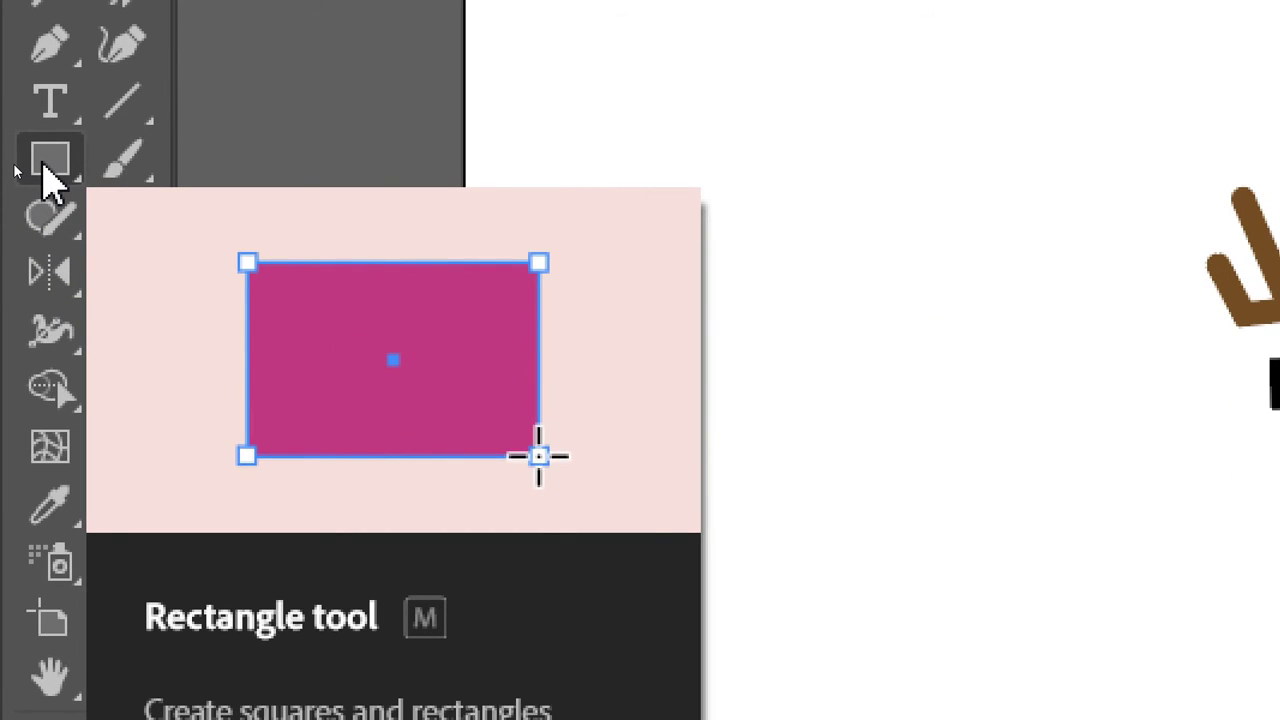
# Step: Create a 360 × 360 px rectangle to the left of the Lego-face instance with the Rectangle tool
pyautogui.click(50, 175)
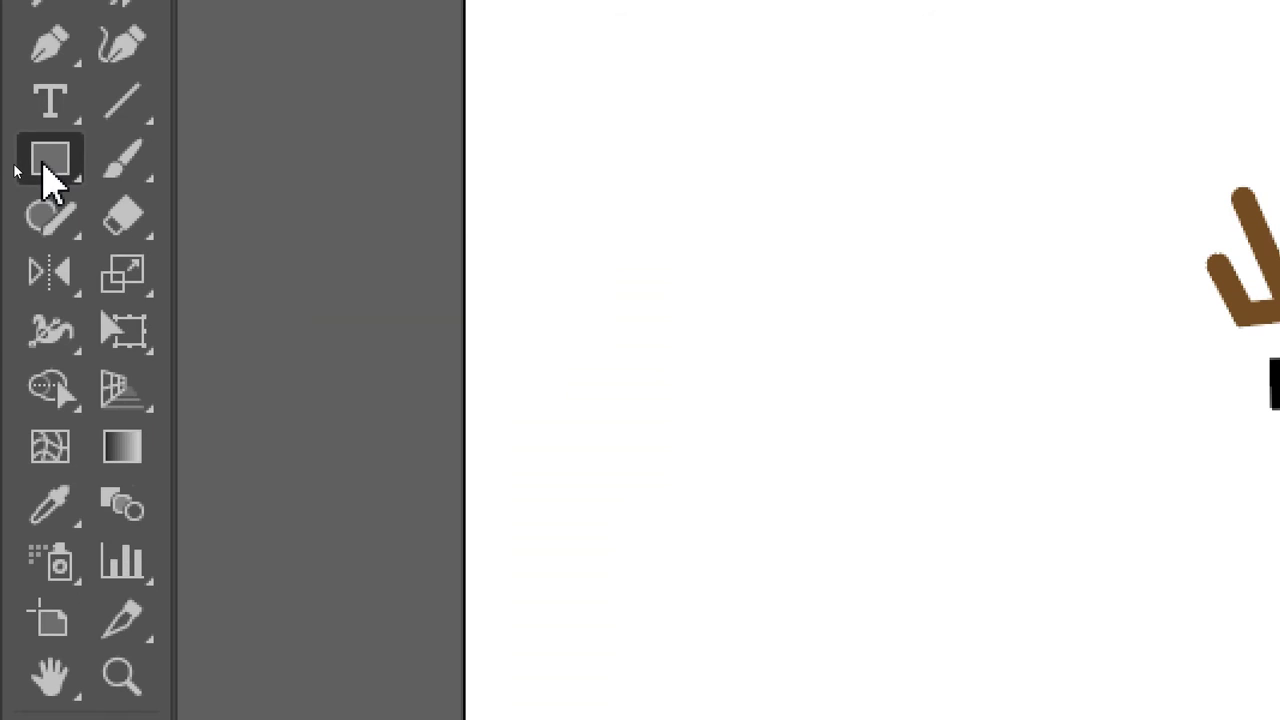
pyautogui.moveTo(45, 165); pyautogui.dragTo(266, 166)
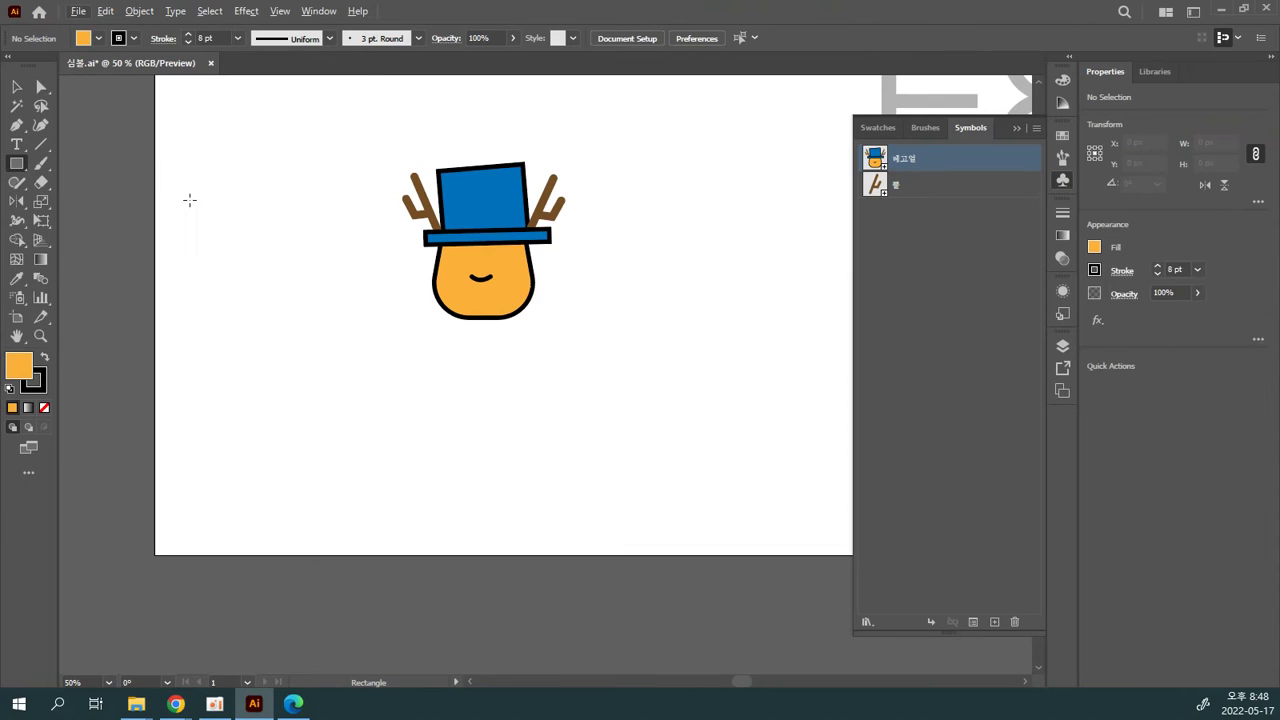
pyautogui.click(208, 220)
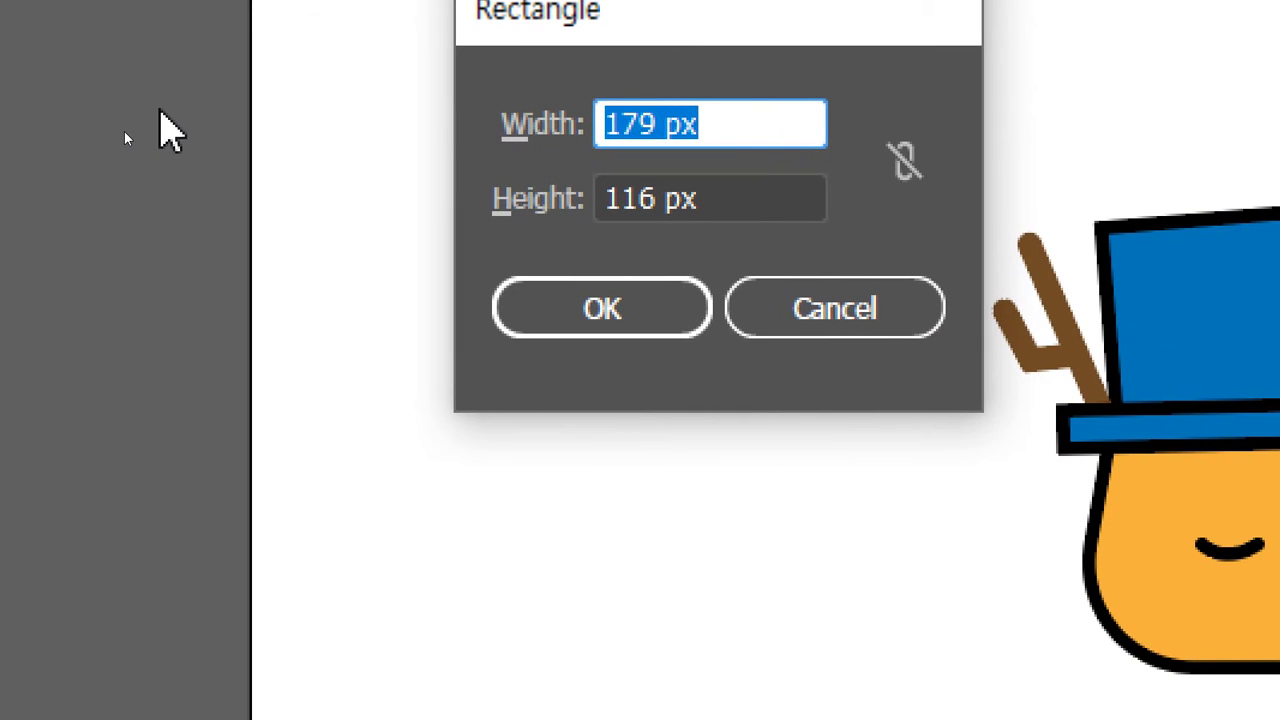
pyautogui.write('360')
pyautogui.press('Tab')
pyautogui.write('360')
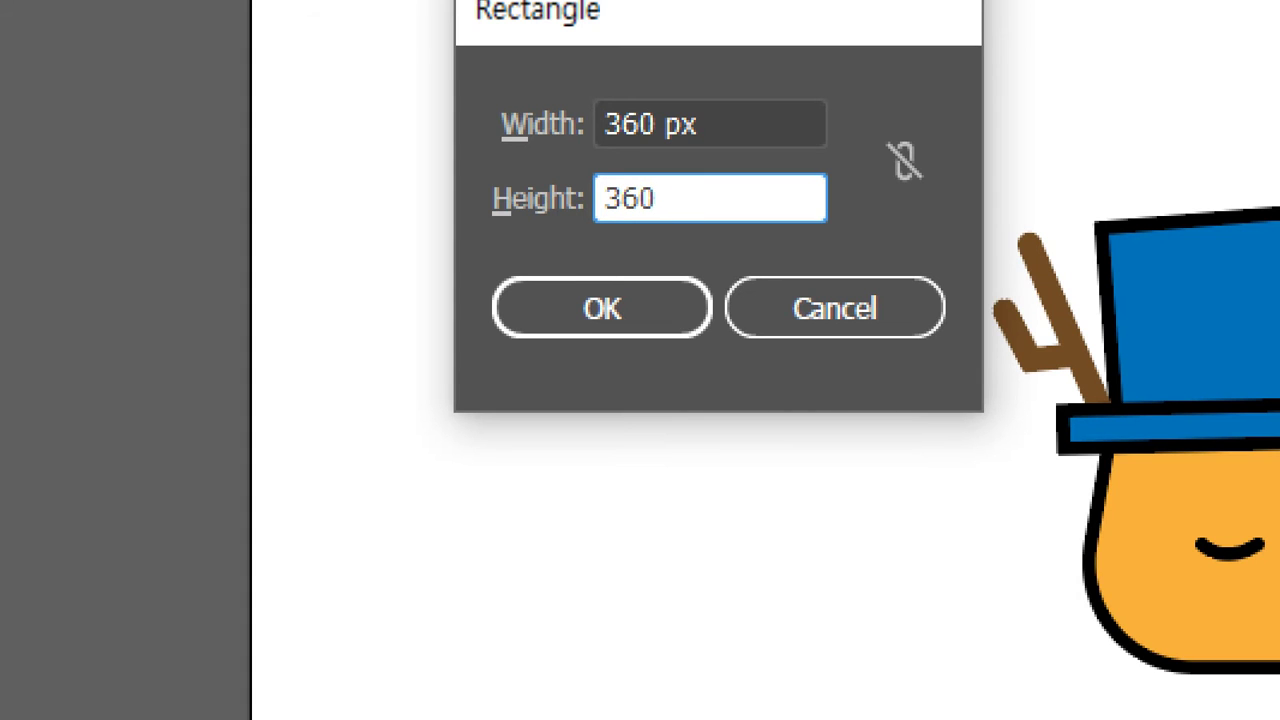
pyautogui.press('Return')
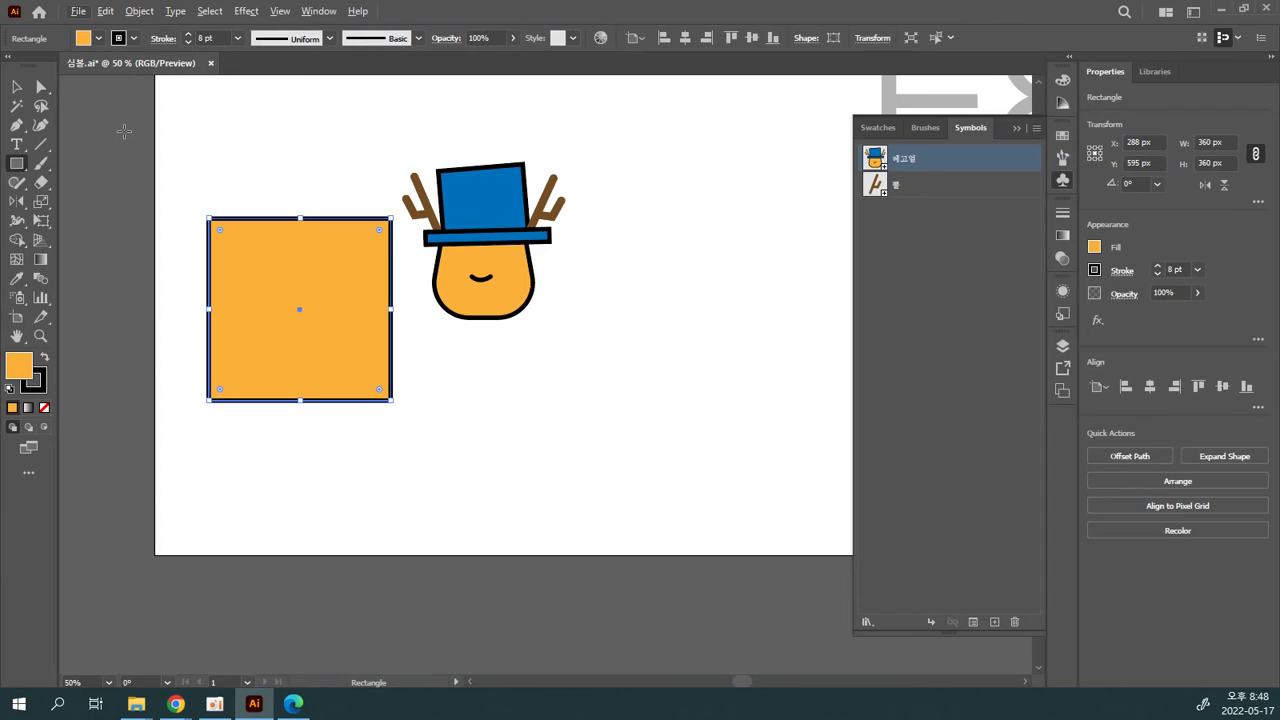
# Step: Move the Lego-face instance down and to the right, away from the rectangle, and deselect it
pyautogui.click(16, 87)
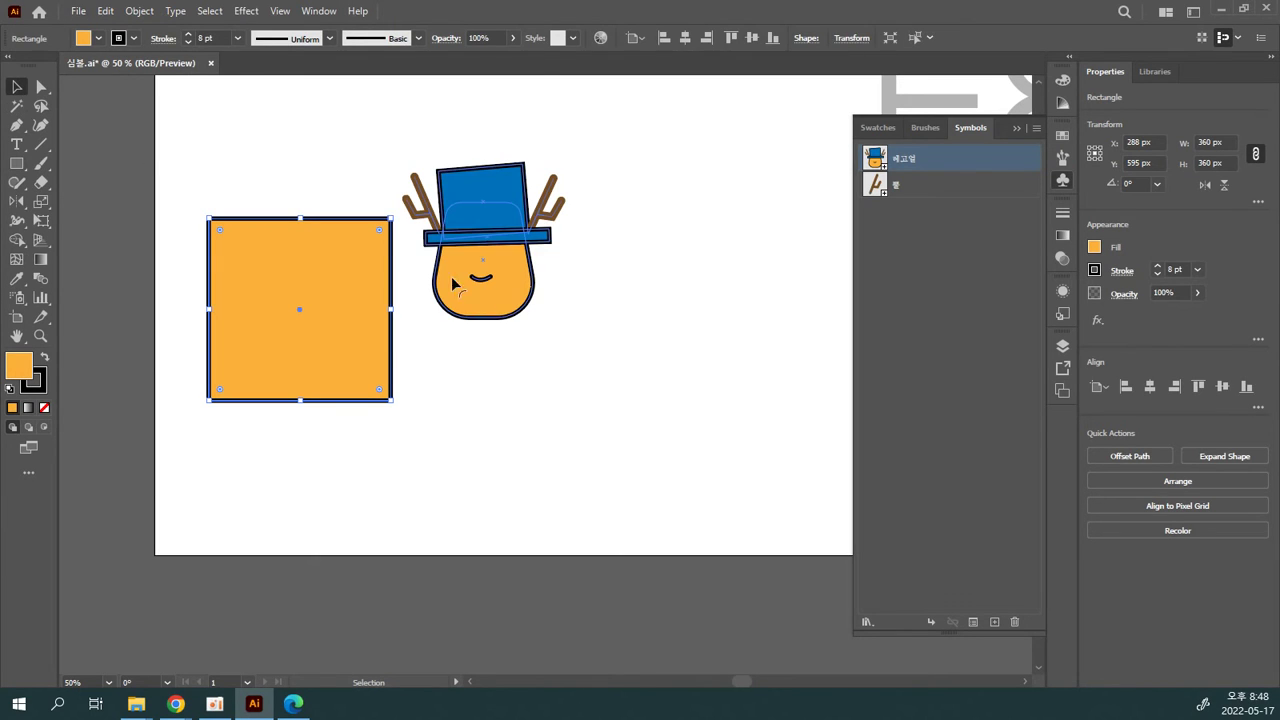
pyautogui.click(500, 313)
pyautogui.moveTo(500, 313); pyautogui.dragTo(588, 370)
pyautogui.click(468, 433)
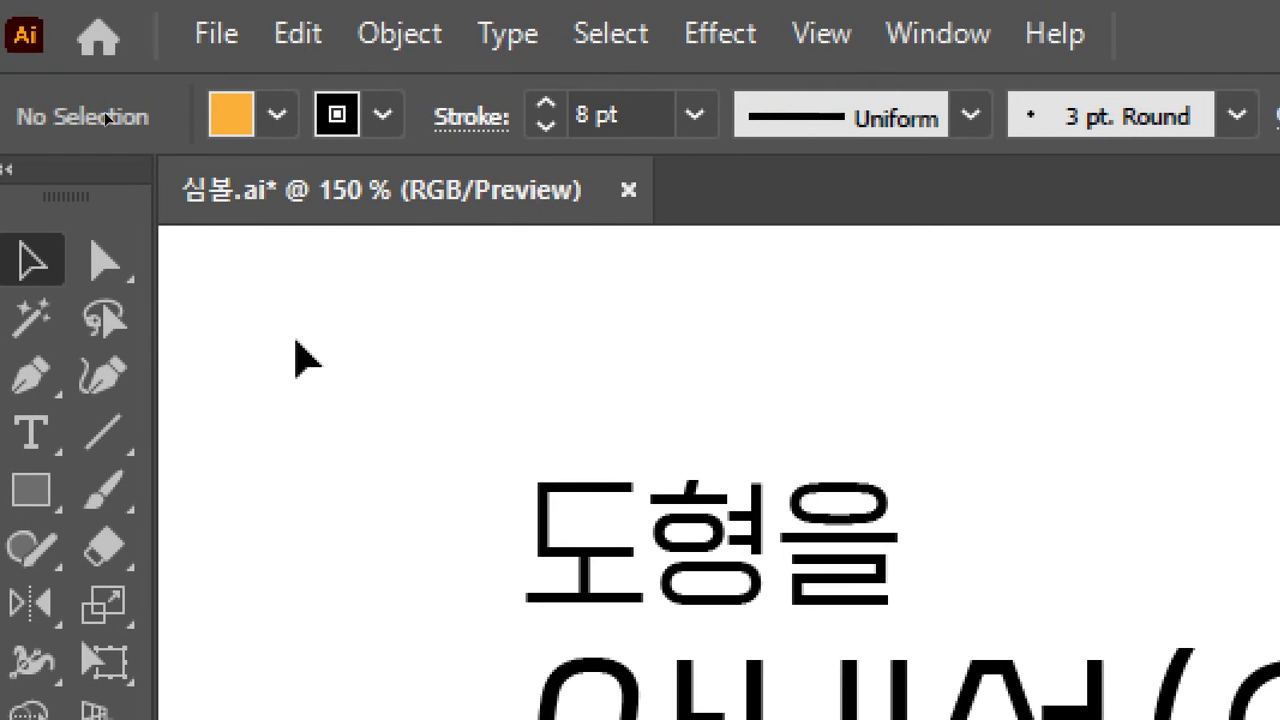
# Step: Display the rulers around the document window and look at the available ruler options
pyautogui.hotkey('ctrl', 'r')
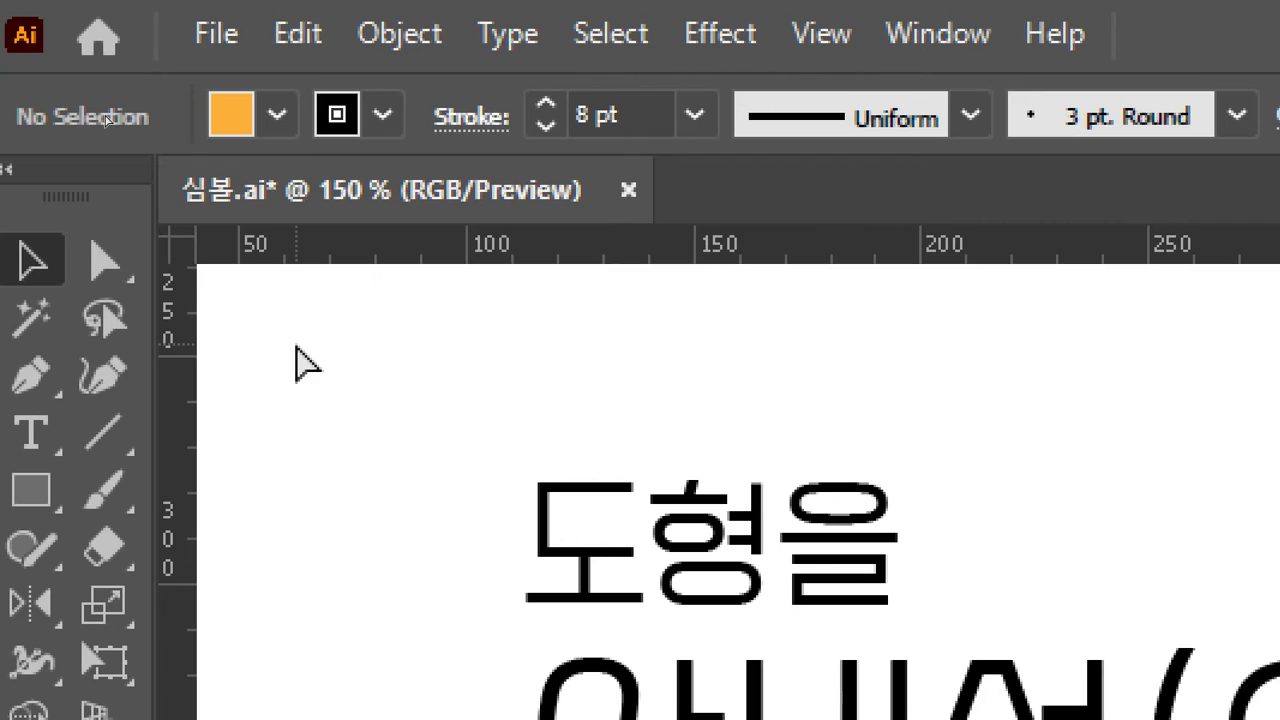
pyautogui.hotkey('ctrl', 'r')
pyautogui.hotkey('ctrl', 'r')
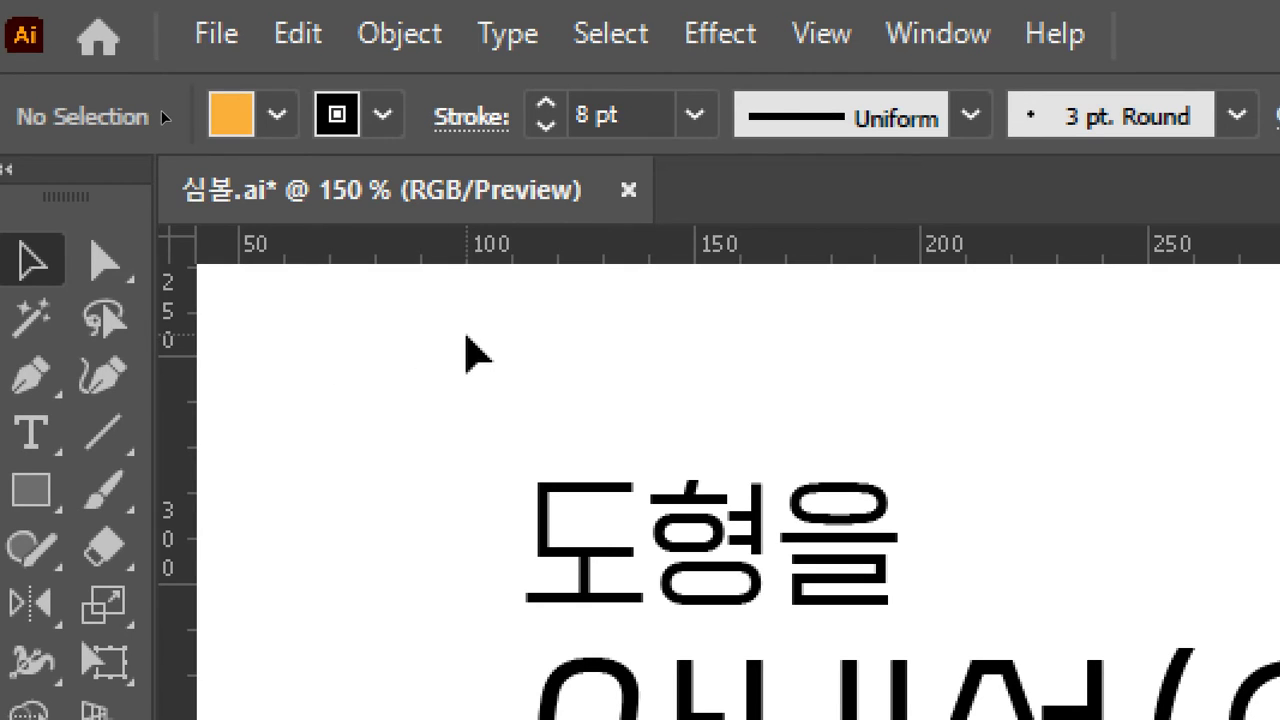
pyautogui.click(820, 36)
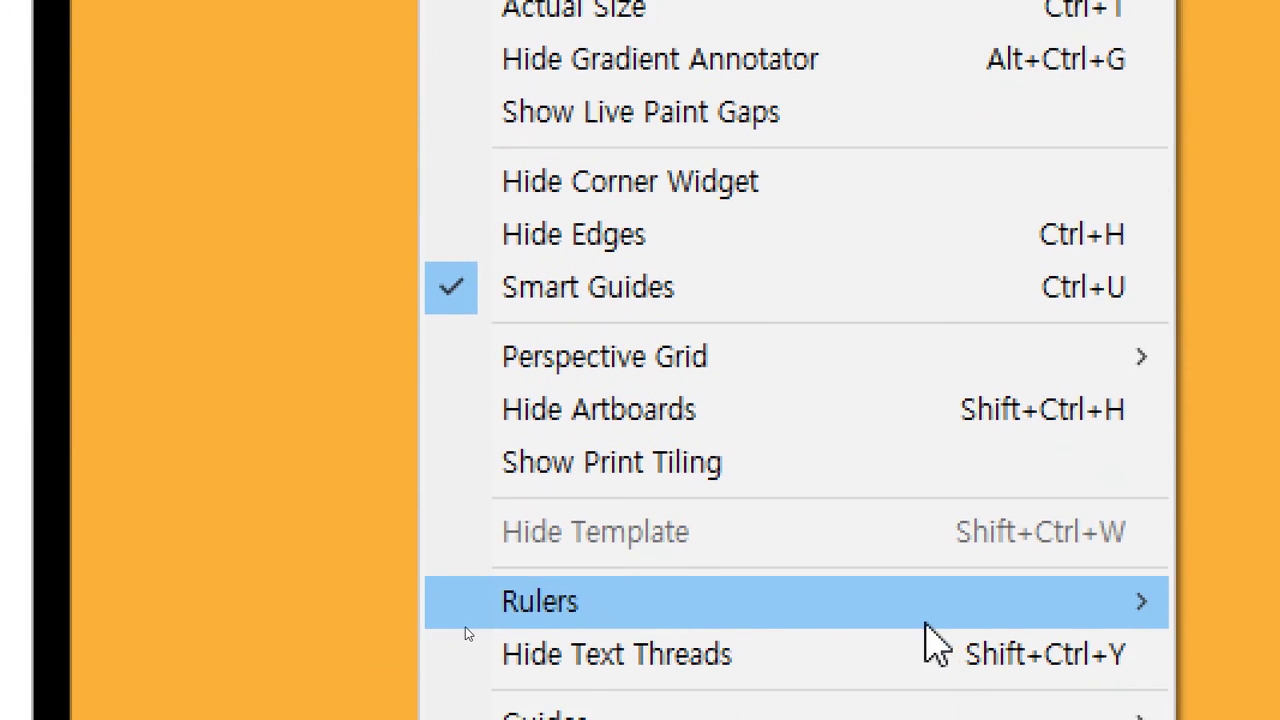
pyautogui.moveTo(1120, 620)
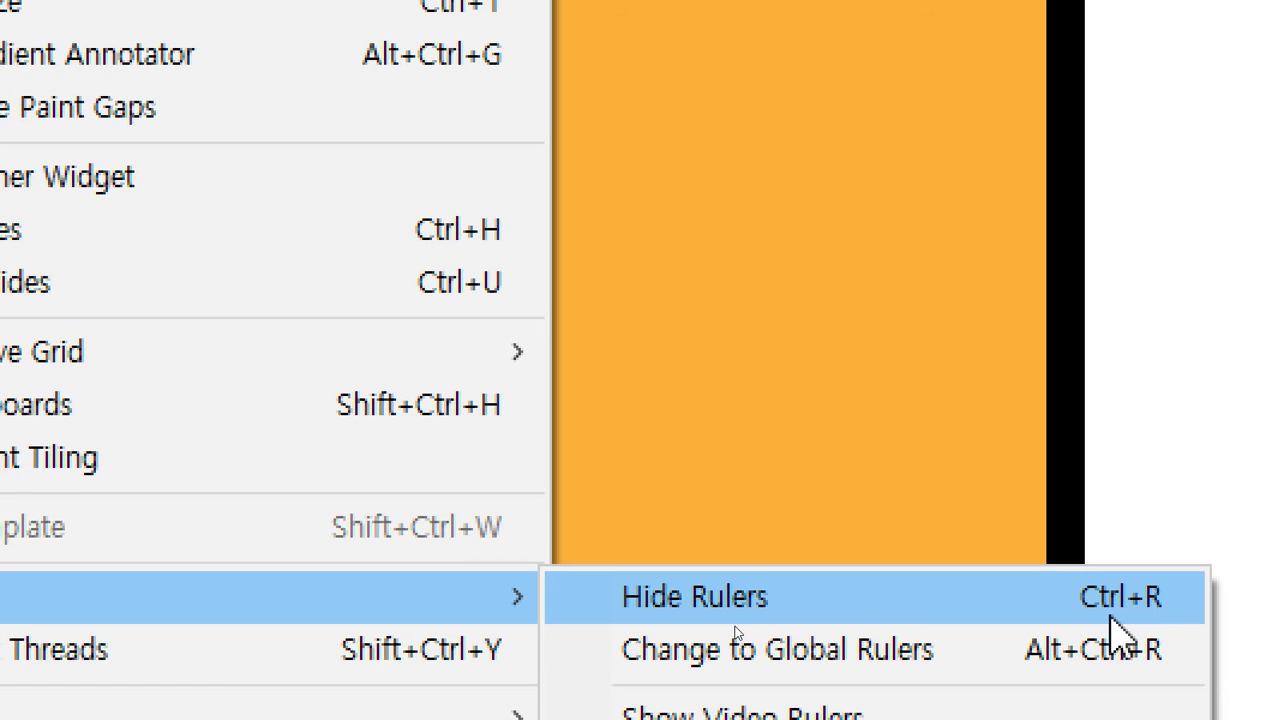
pyautogui.press('Escape')
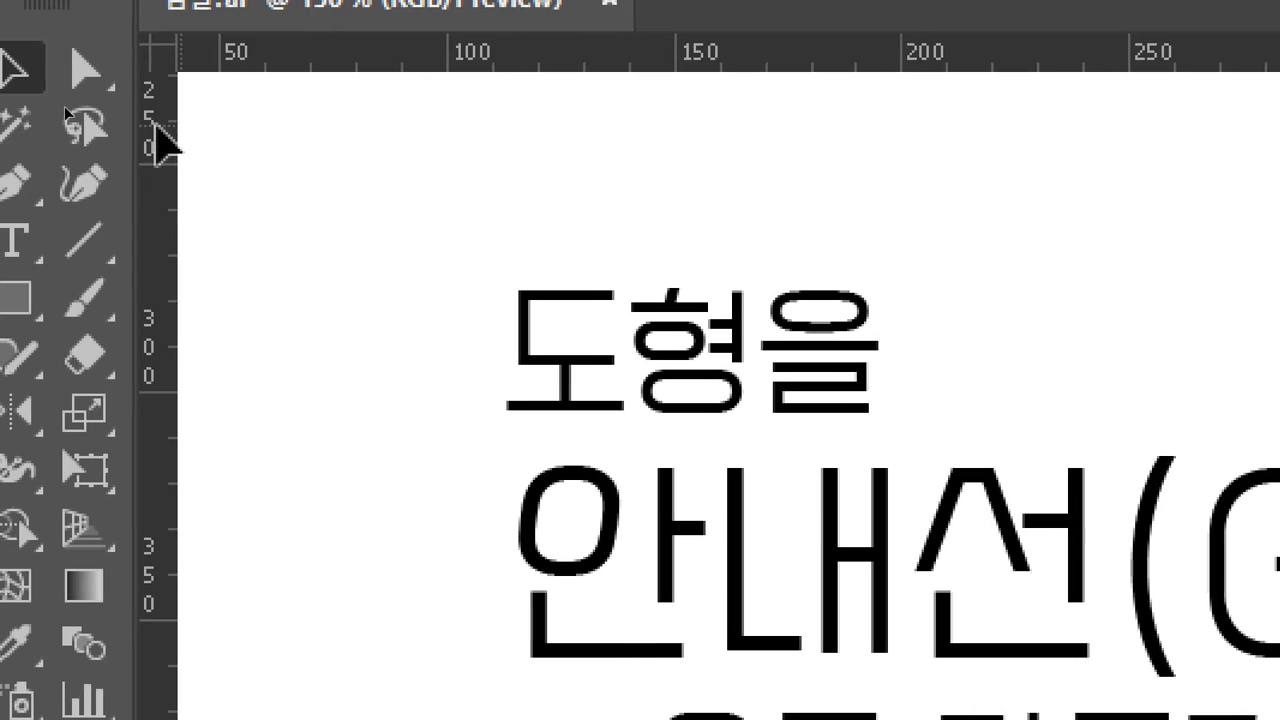
# Step: Add a vertical guide at the left edge of the text and a horizontal guide along its top edge
pyautogui.moveTo(158, 142); pyautogui.dragTo(524, 206)
pyautogui.moveTo(772, 45); pyautogui.dragTo(764, 234)
pyautogui.moveTo(764, 282); pyautogui.dragTo(718, 341)
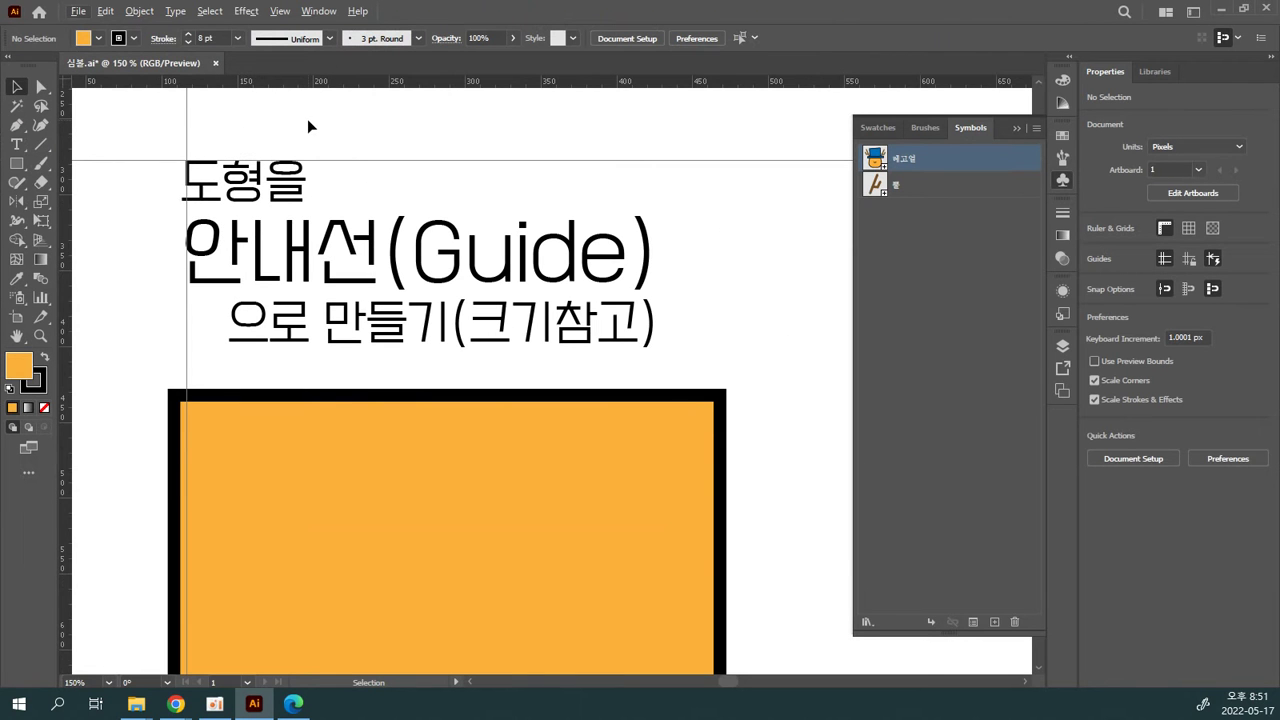
# Step: Shift the orange rectangle right and down, and nudge the 도형을 and 안내선(Guide) text lines horizontally near the vertical guide
pyautogui.moveTo(389, 449); pyautogui.dragTo(450, 468)
pyautogui.click(361, 147)
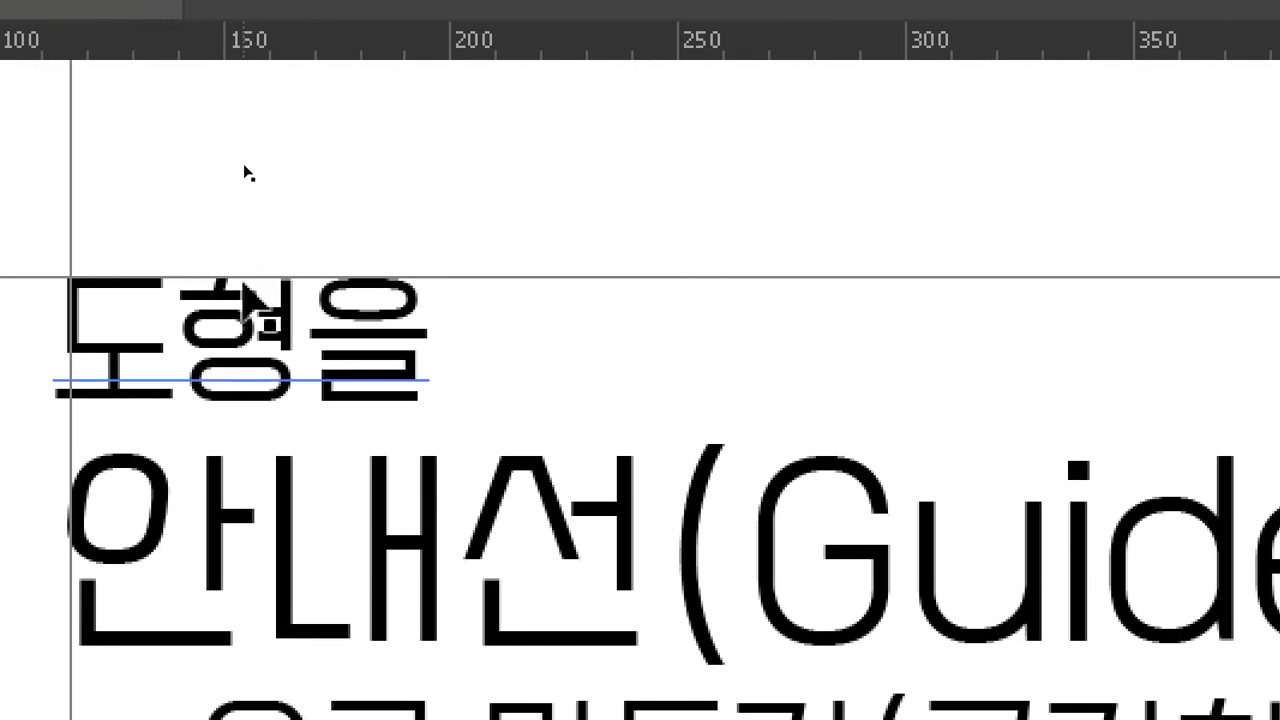
pyautogui.moveTo(233, 258); pyautogui.dragTo(234, 264)
pyautogui.moveTo(232, 560)
pyautogui.mouseDown()
pyautogui.moveTo(243, 571)
pyautogui.moveTo(220, 570)
pyautogui.mouseUp()
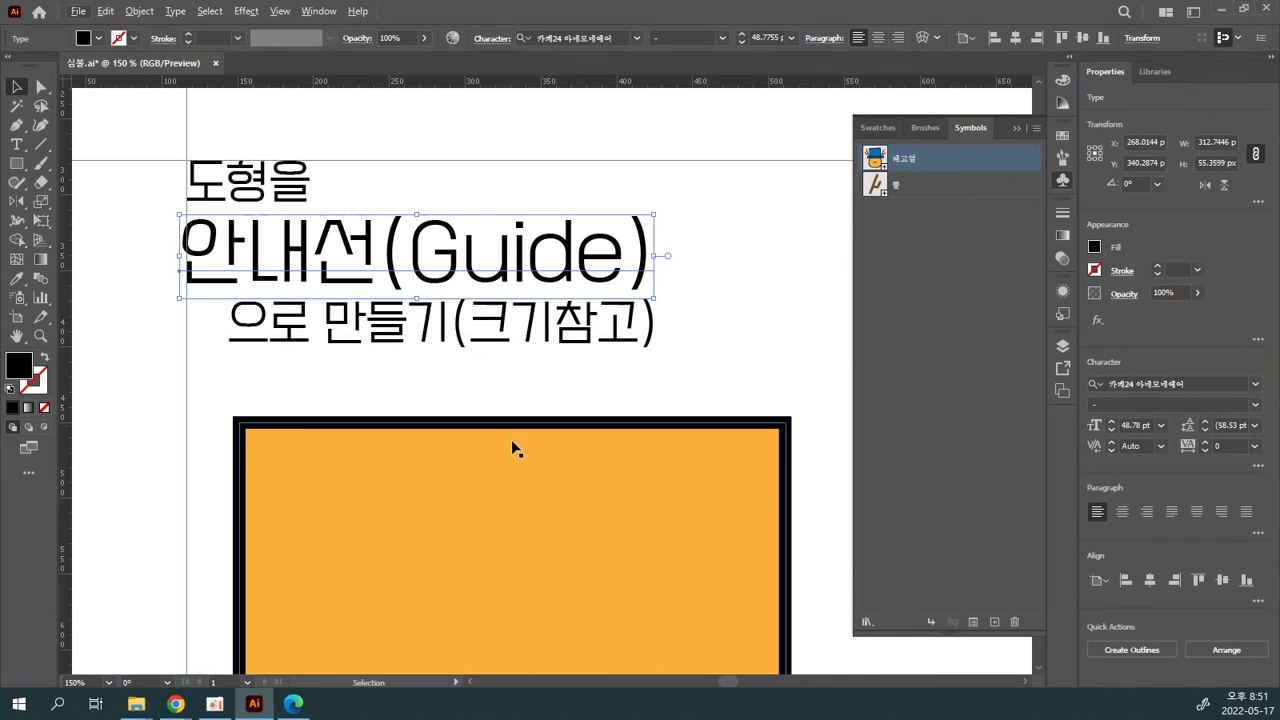
# Step: Move the rectangle to X 319, Y 646 px, view its Transform values, and shift it slightly up and right
pyautogui.scroll(-3, 539, 462)
pyautogui.moveTo(509, 383); pyautogui.dragTo(491, 405)
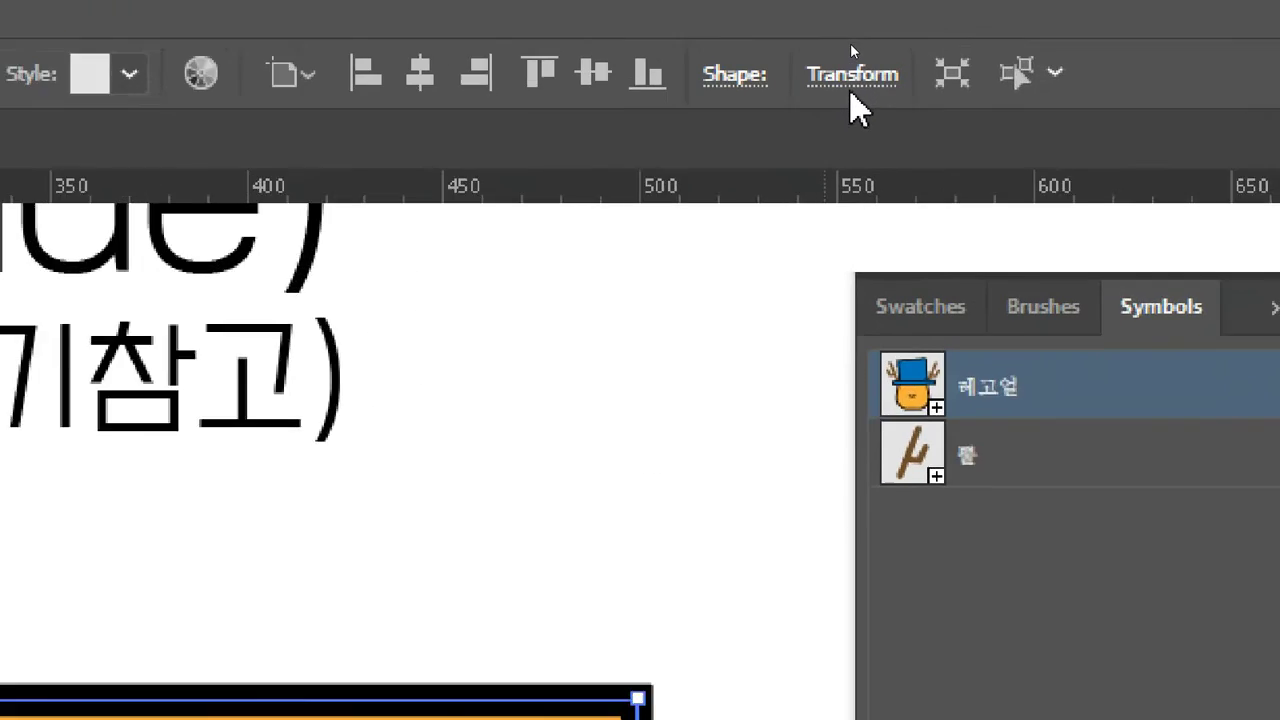
pyautogui.click(852, 78)
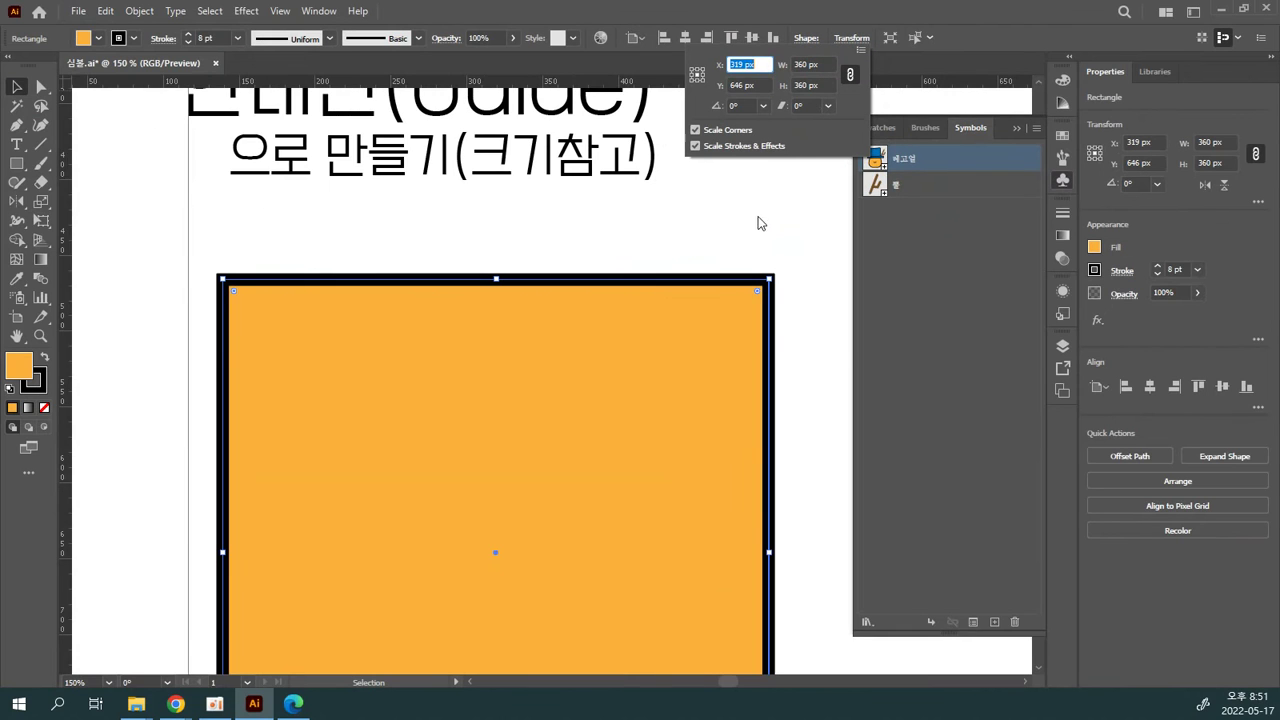
pyautogui.click(603, 392)
pyautogui.moveTo(603, 392); pyautogui.dragTo(615, 363)
# Step: Convert the selected orange 360 px rectangle below the text into a guide
pyautogui.scroll(3, 611, 333)
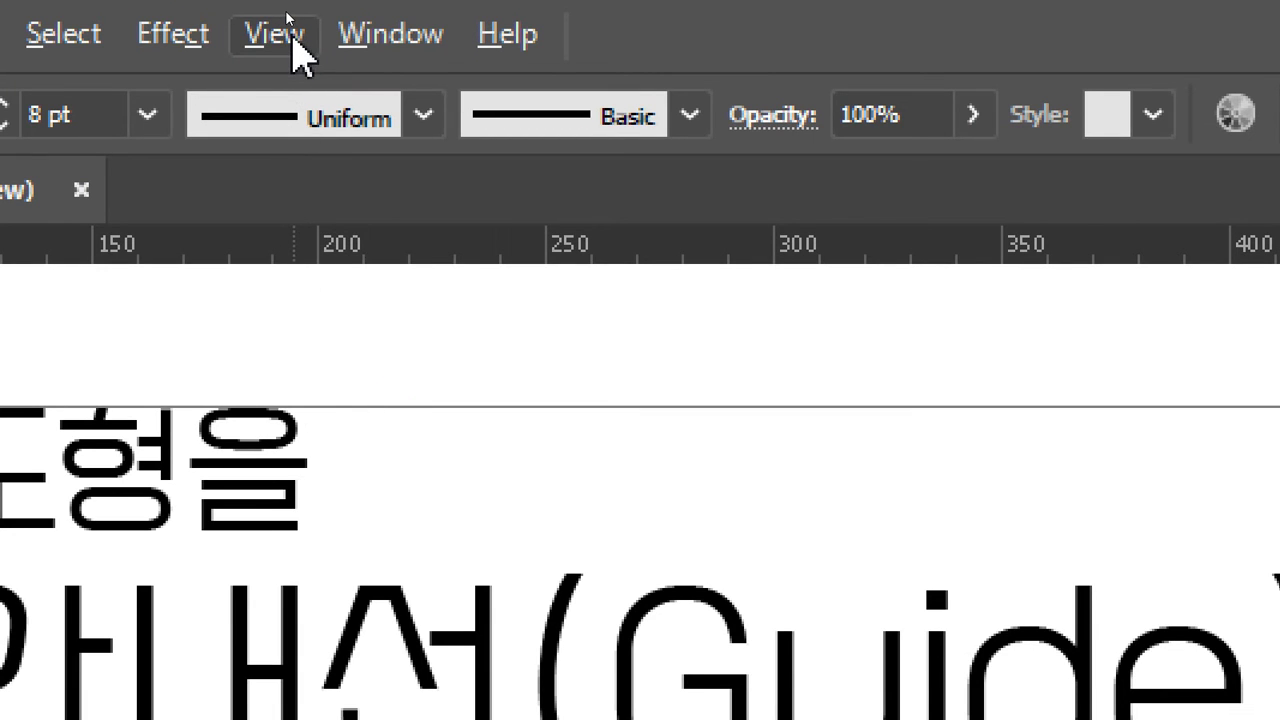
pyautogui.click(290, 40)
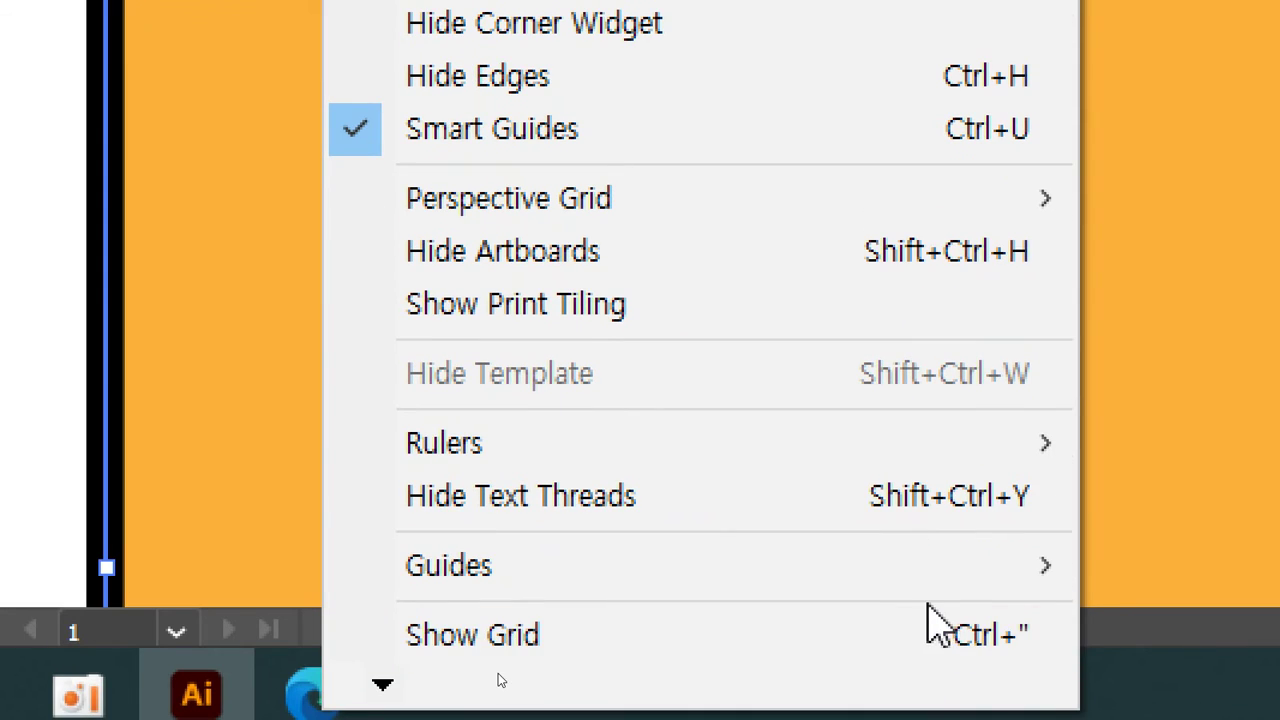
pyautogui.moveTo(890, 556)
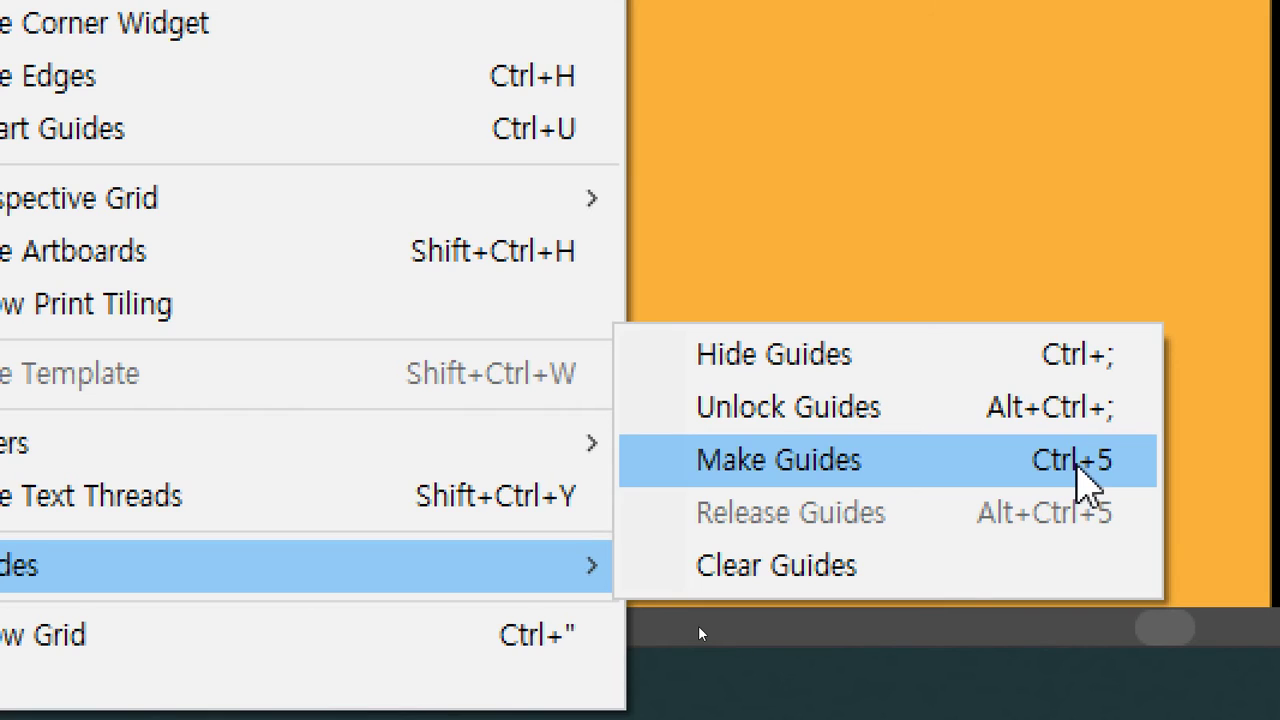
pyautogui.click(976, 468)
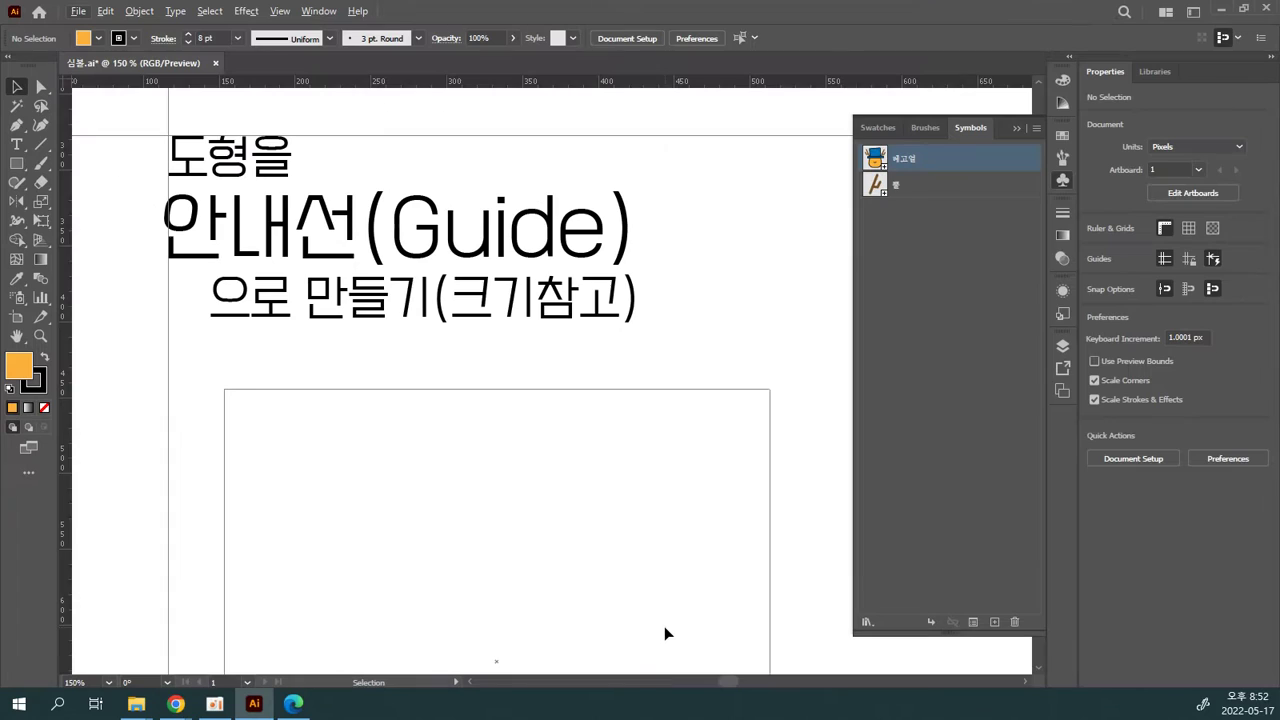
# Step: Move the Lego-face symbol instance into the square guide and deselect it
pyautogui.press('space')
pyautogui.moveTo(439, 555); pyautogui.dragTo(400, 274)
pyautogui.hotkey('ctrl', '-')
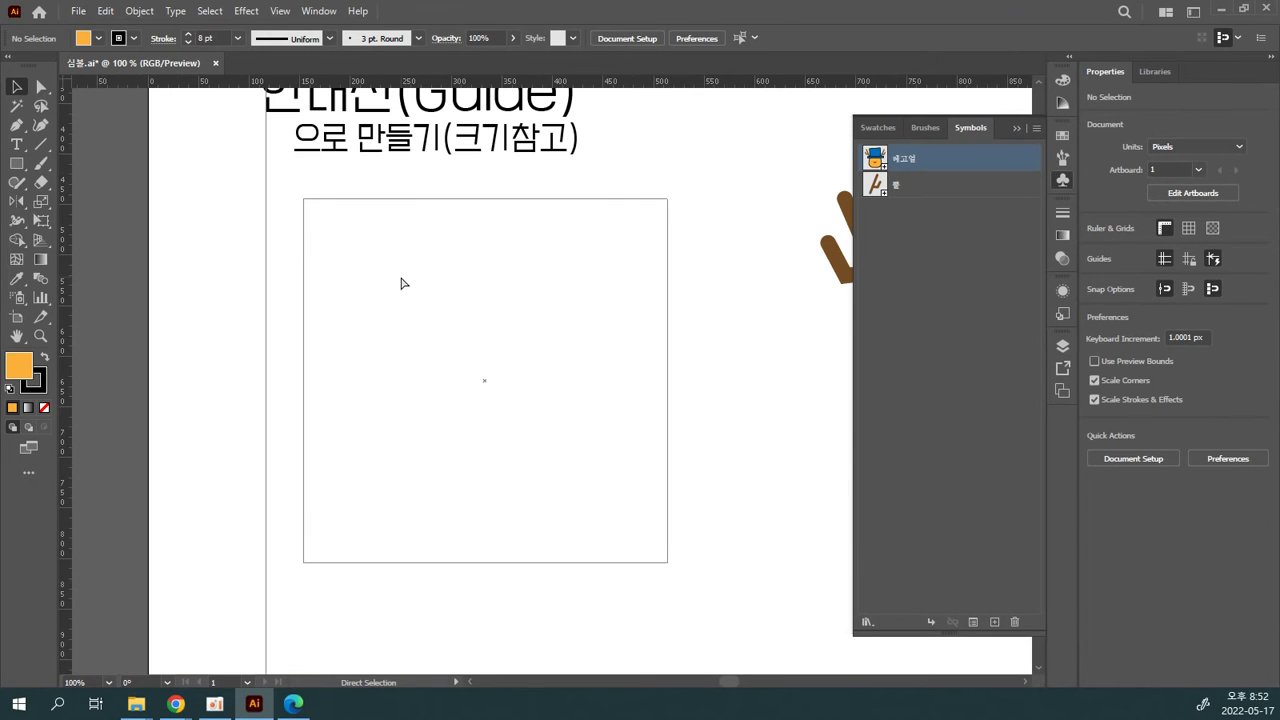
pyautogui.moveTo(663, 346); pyautogui.dragTo(491, 408)
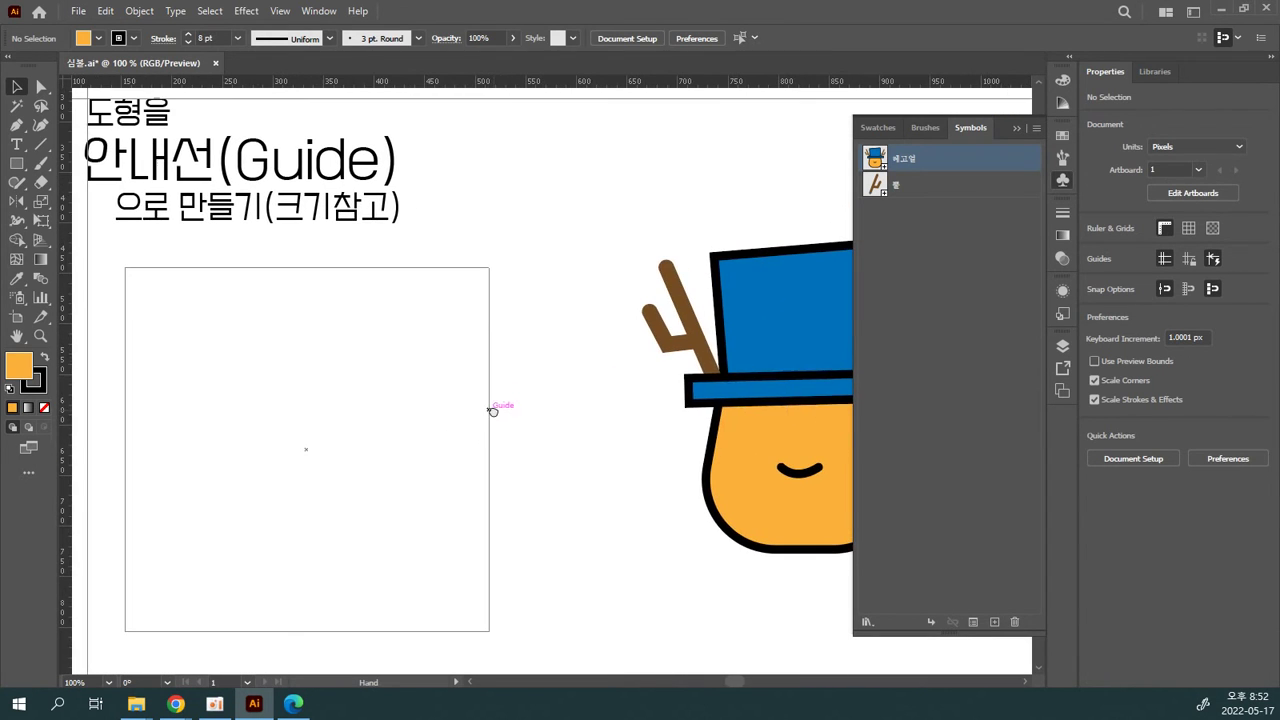
pyautogui.moveTo(746, 375); pyautogui.dragTo(272, 413)
pyautogui.press('space')
pyautogui.moveTo(351, 368); pyautogui.dragTo(526, 444)
pyautogui.click(749, 411)
pyautogui.scroll(-2, 749, 411)
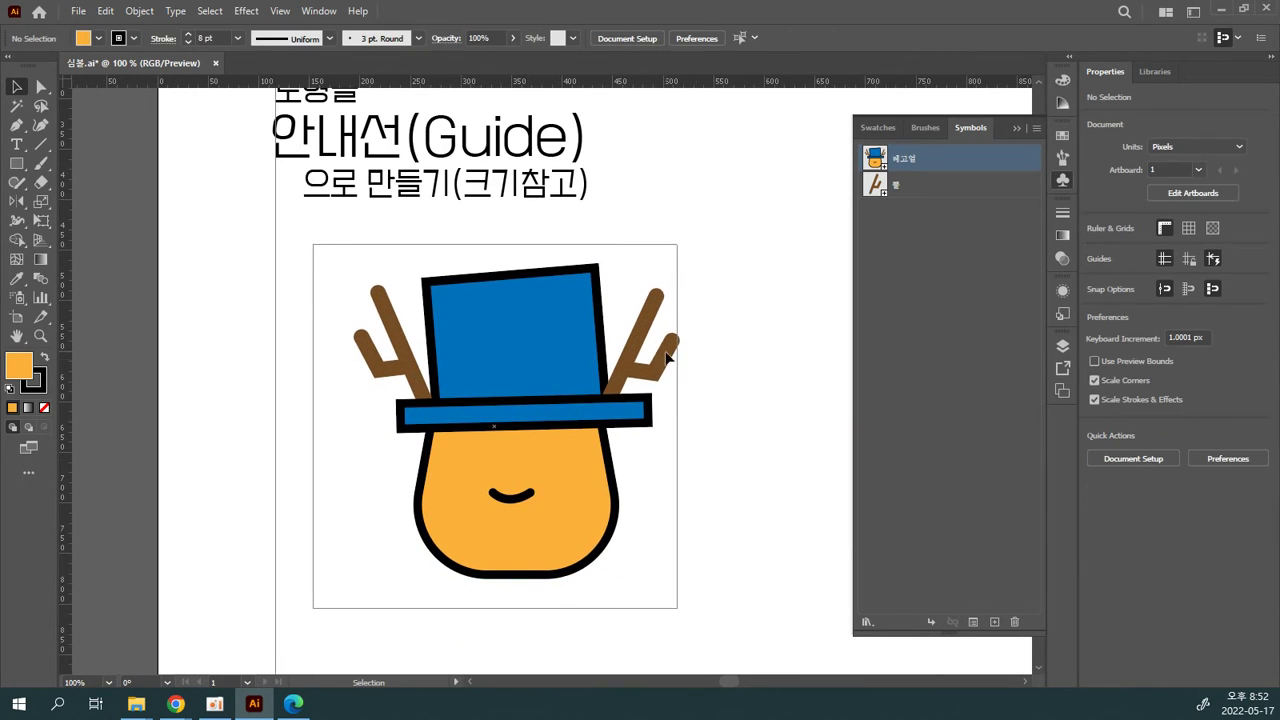
# Step: Toggle Outline view on and off to compare the Lego-face artwork with the square guide
pyautogui.hotkey('ctrl', 'y')
pyautogui.hotkey('ctrl', 'y')
pyautogui.hotkey('ctrl', 'y')
pyautogui.hotkey('ctrl', 'y')
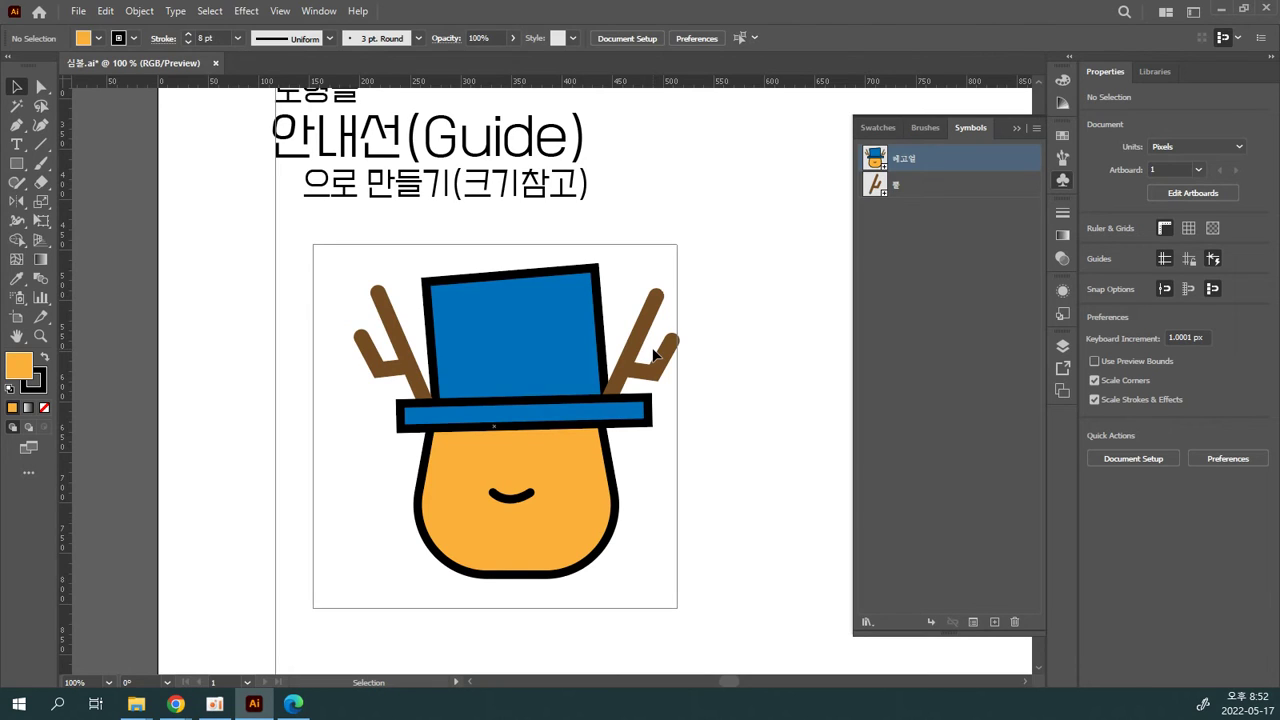
pyautogui.press('space')
pyautogui.moveTo(357, 271); pyautogui.dragTo(352, 337)
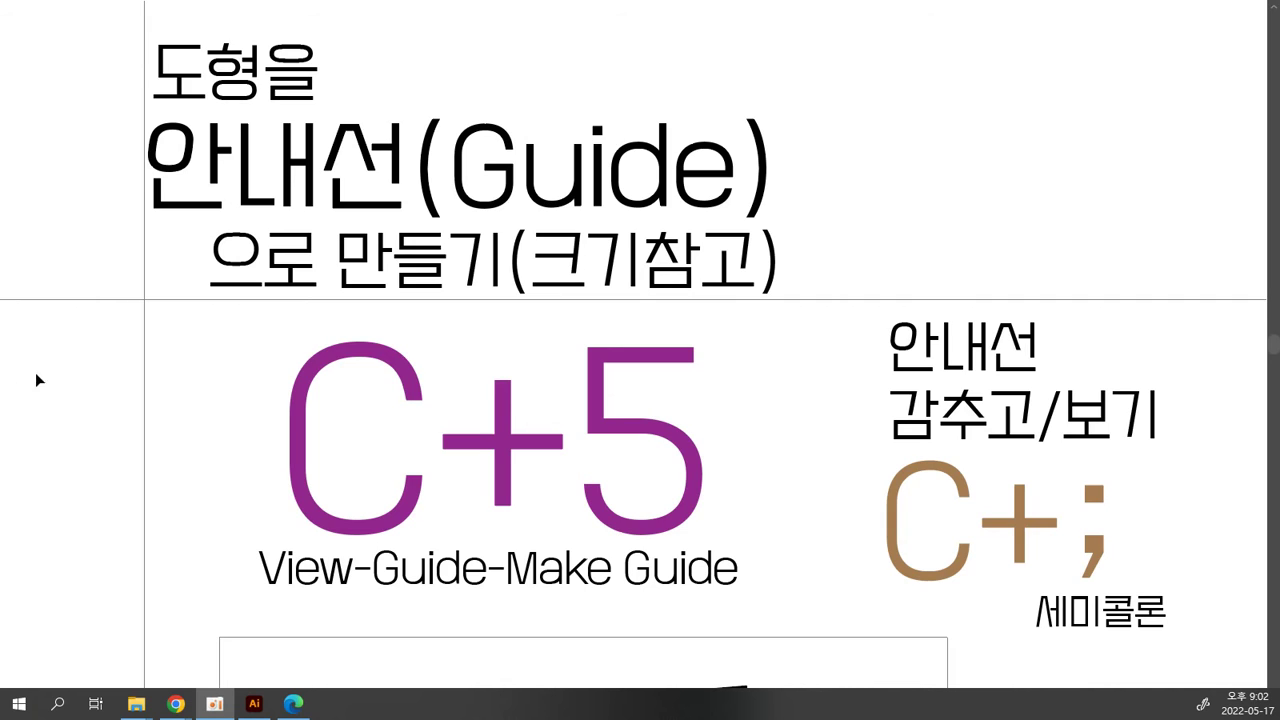
# Step: Switch back to Illustrator and hide and show the guides several times
pyautogui.hotkey('alt', 'Tab')
pyautogui.hotkey('ctrl', ';')
pyautogui.hotkey('ctrl', ';')
pyautogui.hotkey('ctrl', ';')
pyautogui.hotkey('ctrl', ';')
pyautogui.hotkey('ctrl', ';')
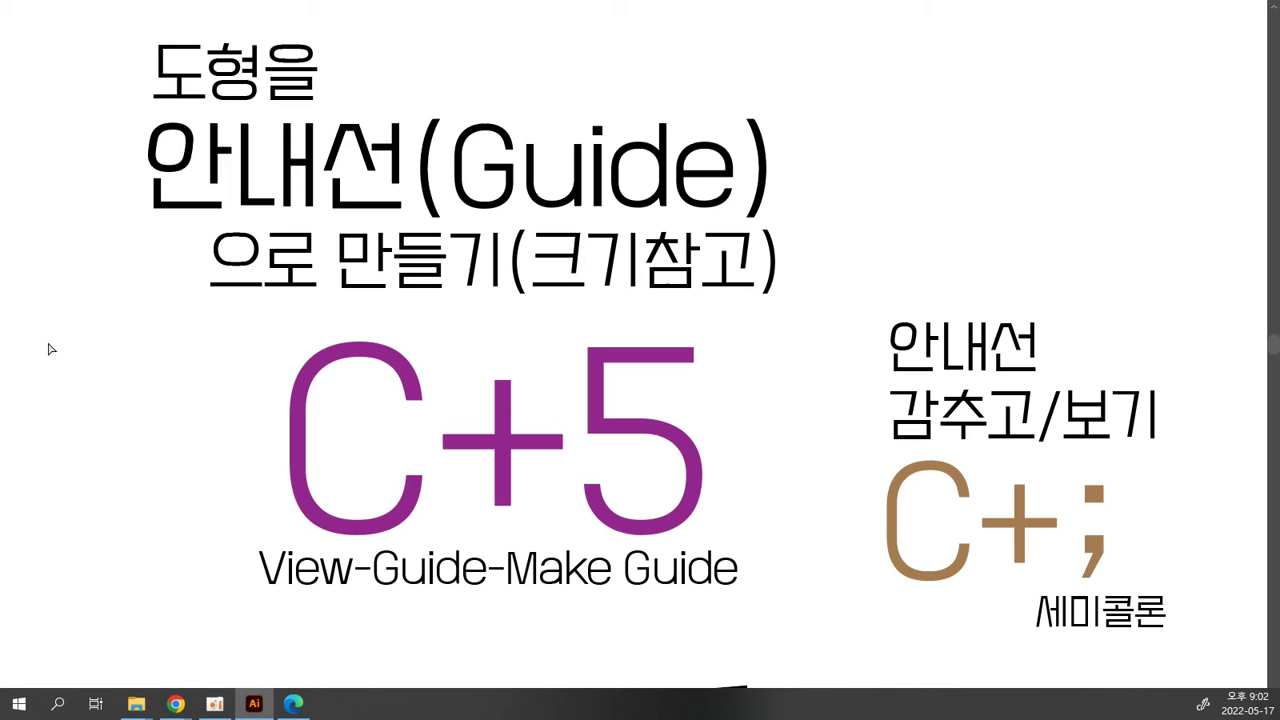
pyautogui.hotkey('ctrl', ';')
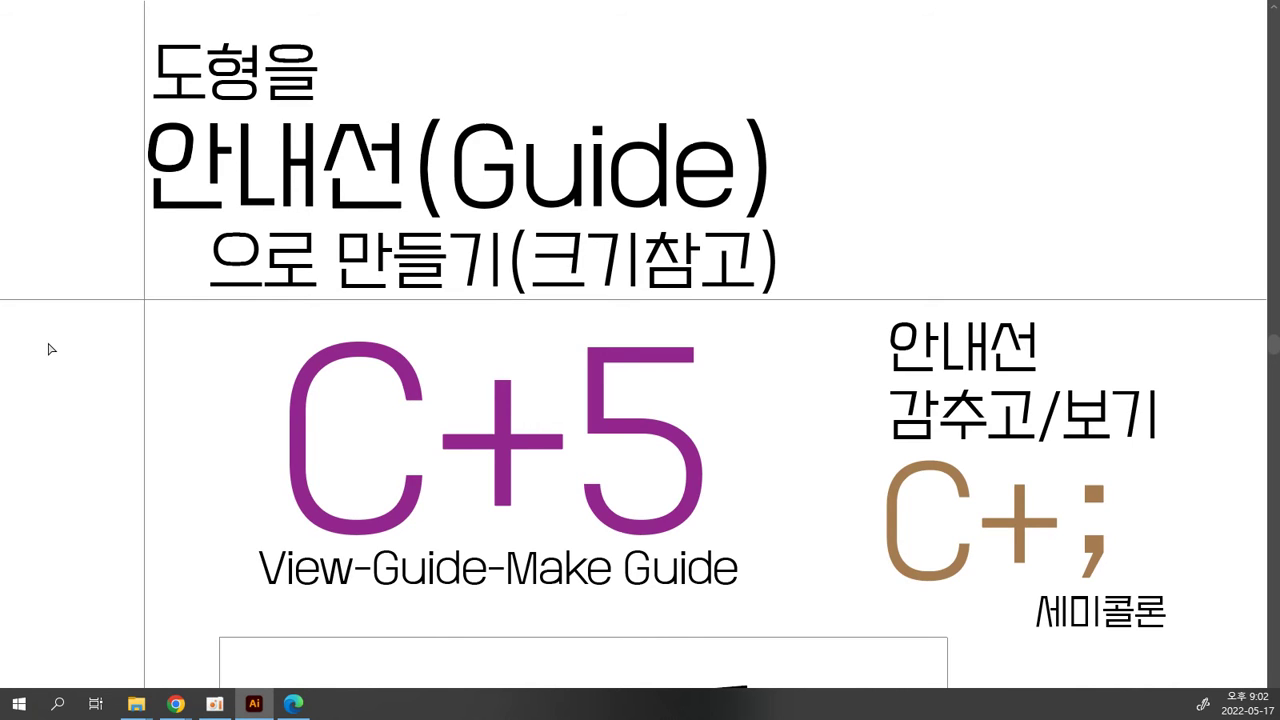
pyautogui.hotkey('ctrl', ';')
pyautogui.hotkey('ctrl', ';')
pyautogui.hotkey('ctrl', ';')
pyautogui.hotkey('ctrl', ';')
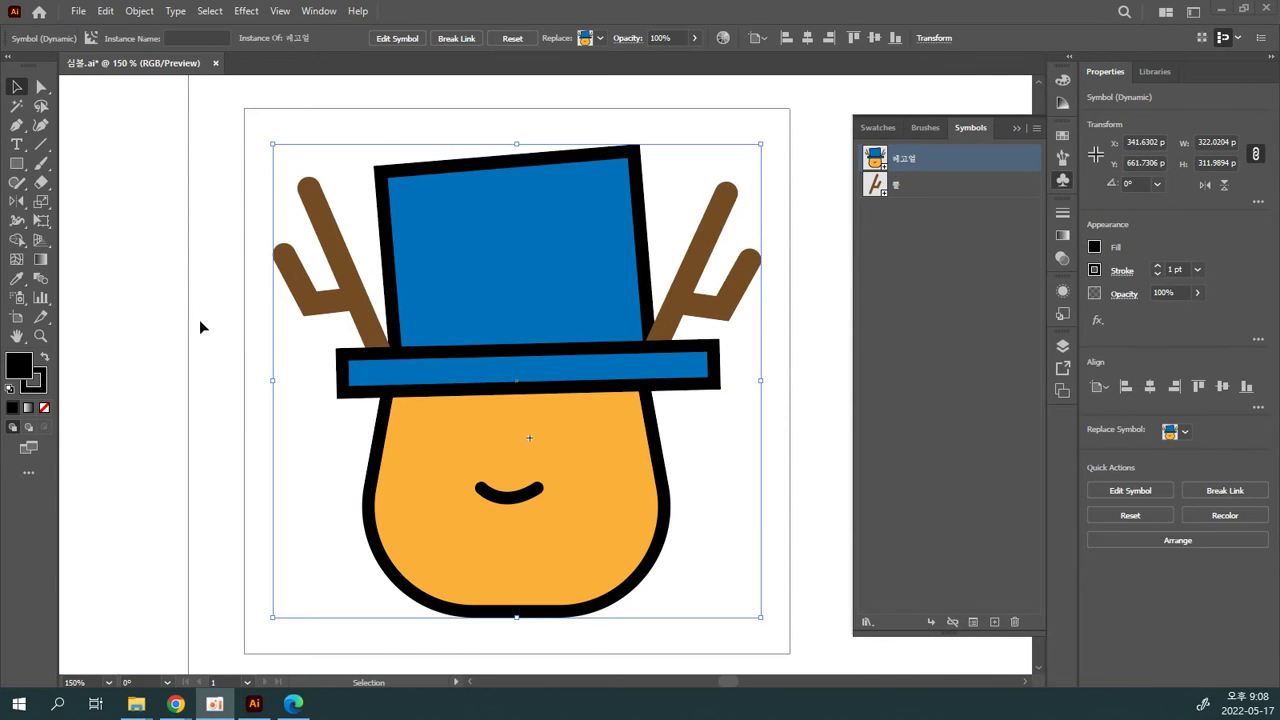
# Step: Select the Lego-face symbol instance inside the square guide and clear the selection
pyautogui.click(221, 329)
pyautogui.click(537, 326)
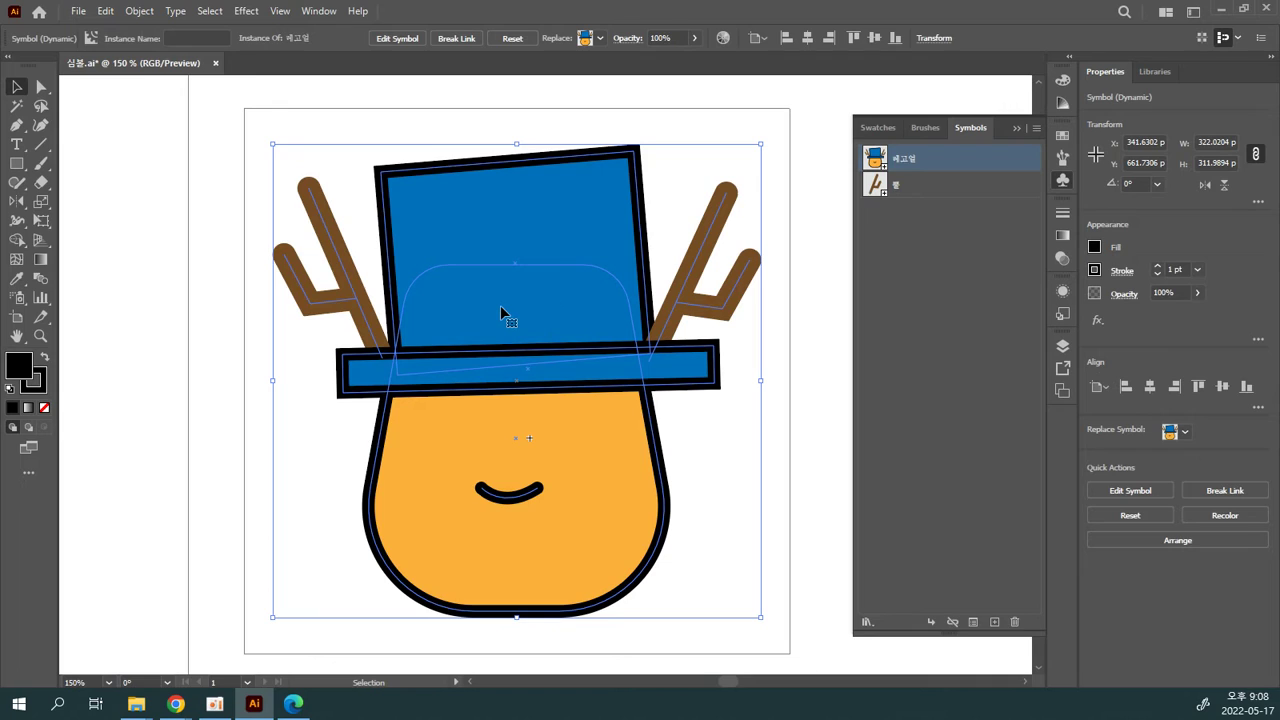
pyautogui.press('a')
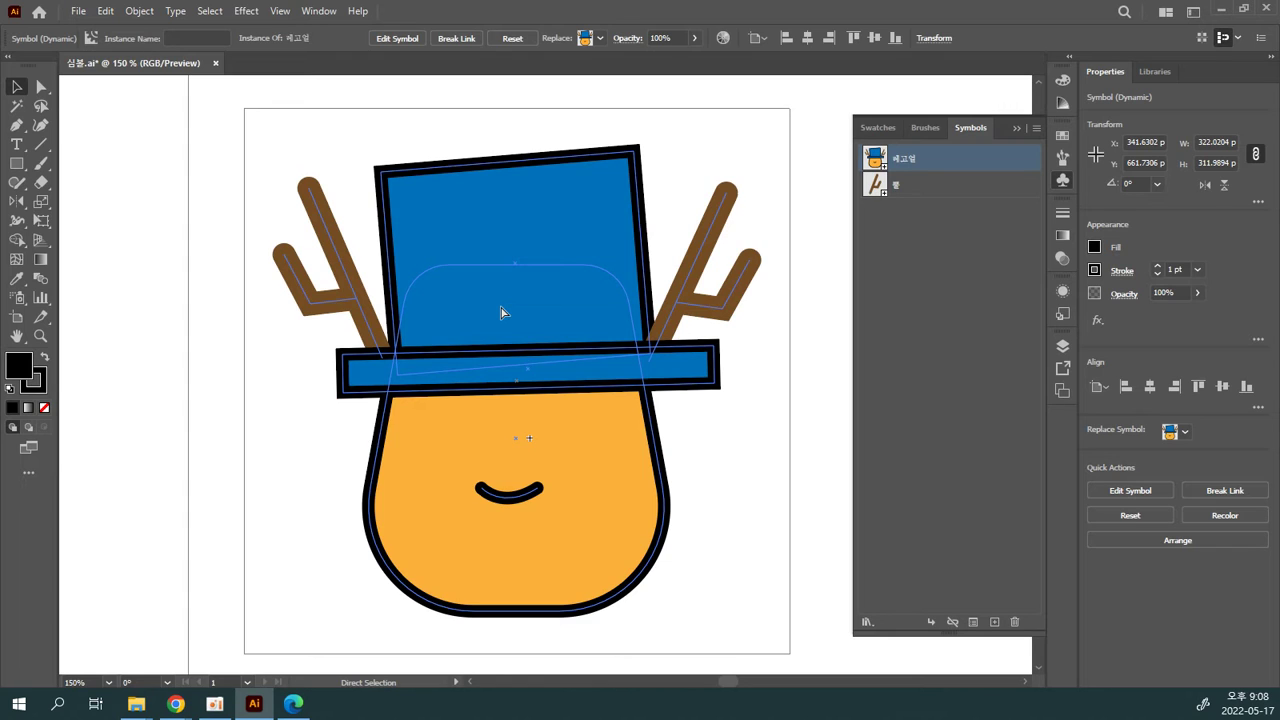
pyautogui.hotkey('ctrl', 'shift', 'a')
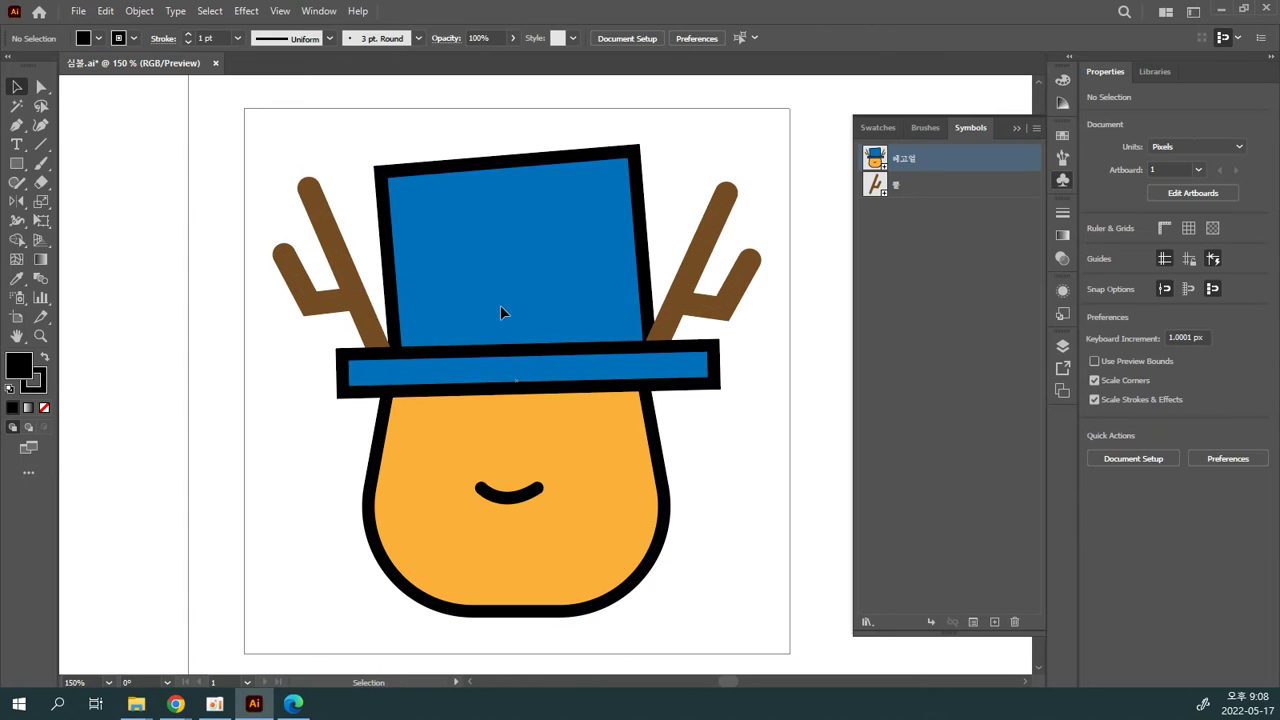
pyautogui.moveTo(534, 371); pyautogui.dragTo(529, 346)
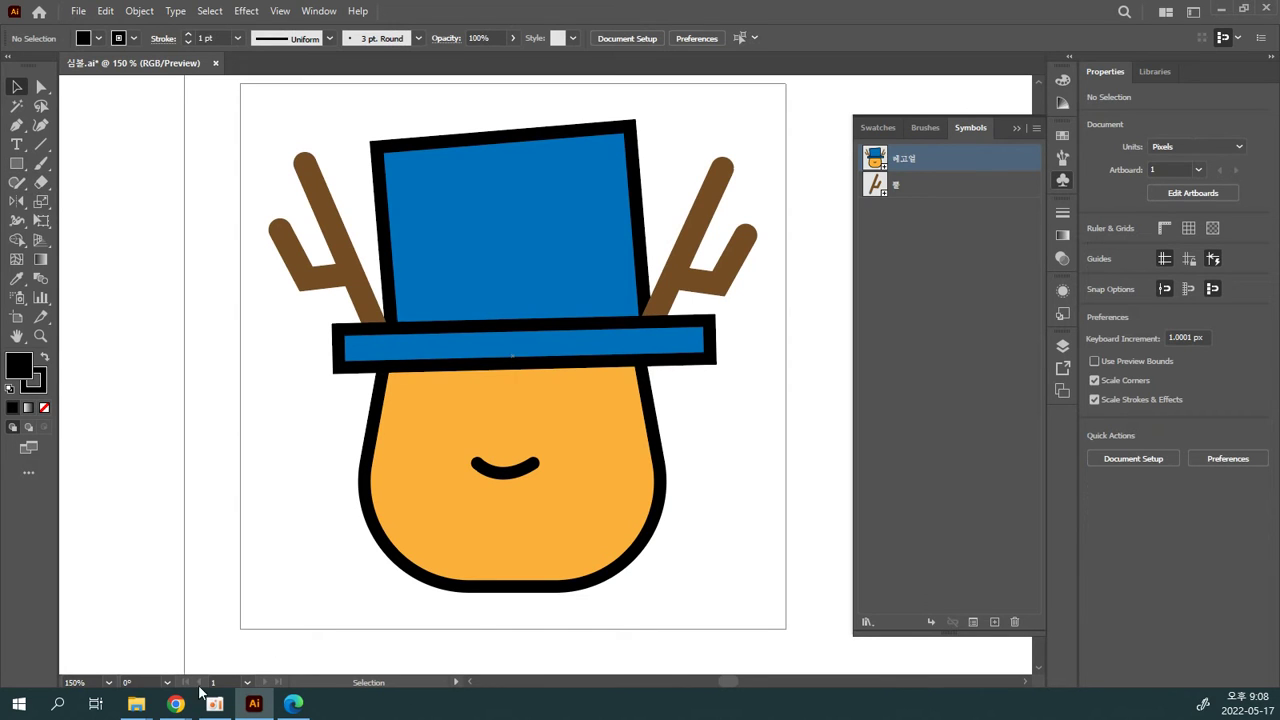
# Step: Switch to Chrome to look at the blog post with the Freepik link, and return to Illustrator
pyautogui.moveTo(180, 703)
pyautogui.click(226, 665)
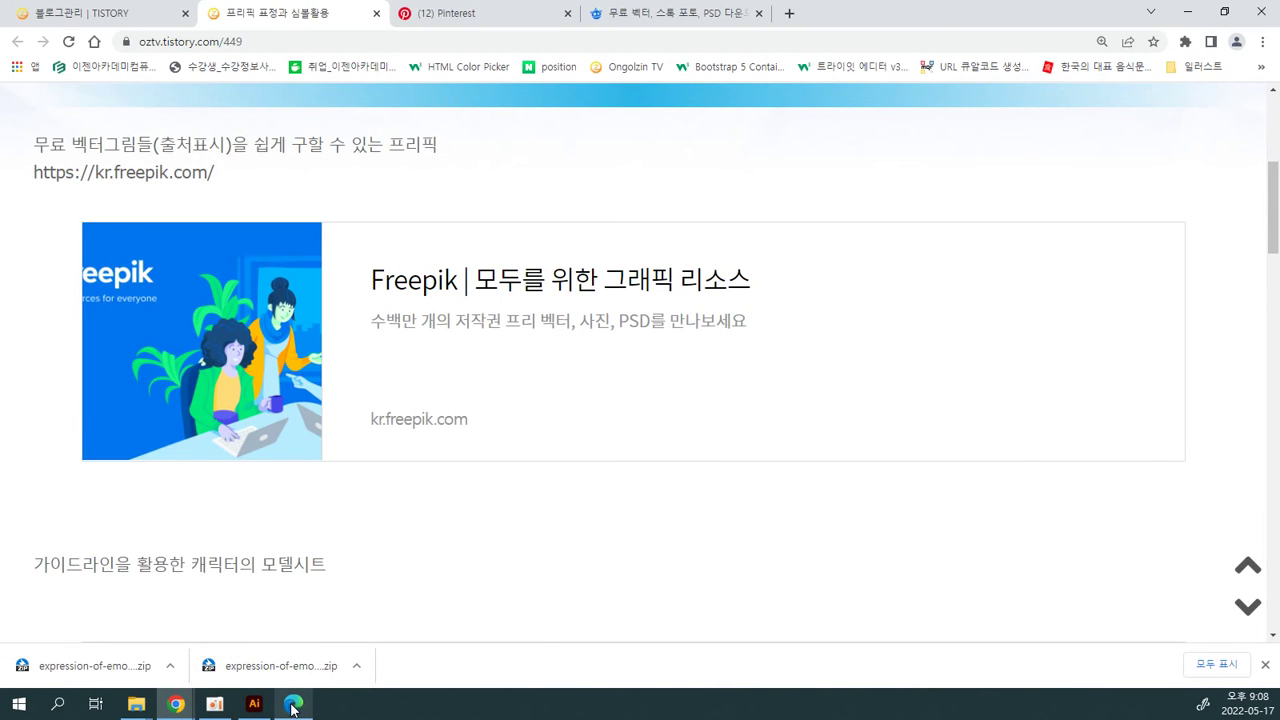
pyautogui.click(256, 705)
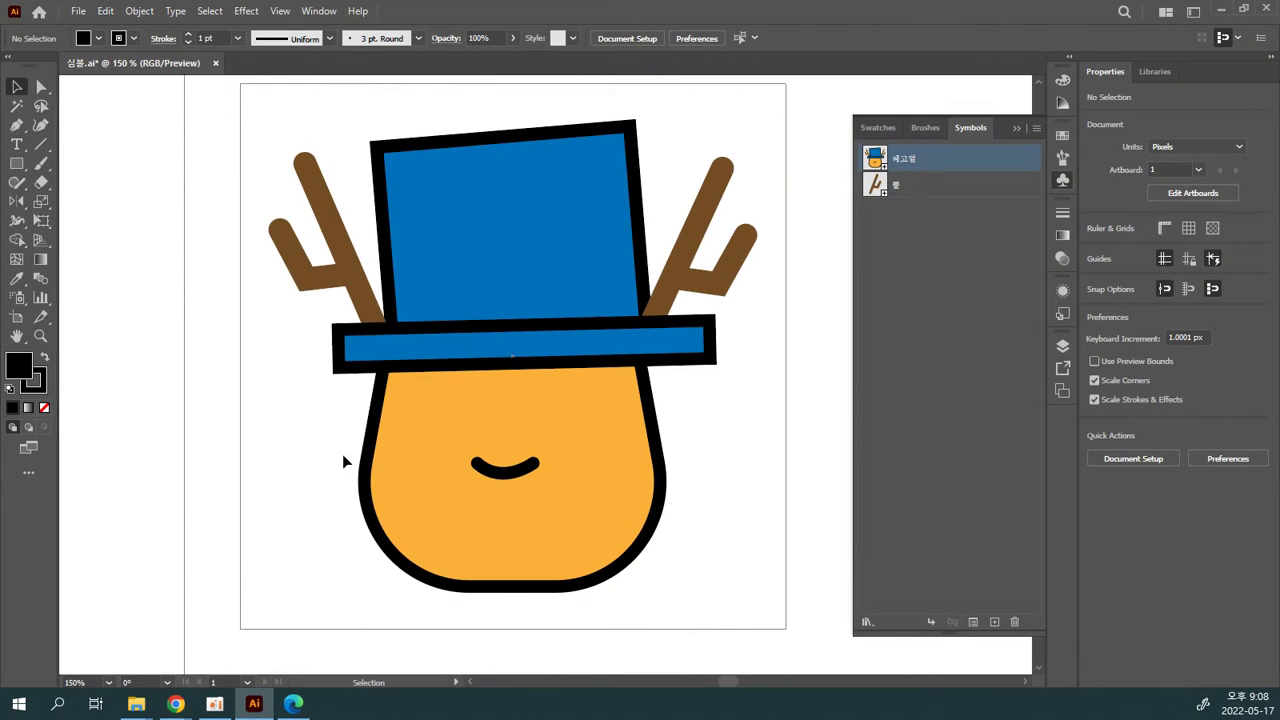
# Step: Draw a black circle about 29 px in diameter as an eye above the mouth's left end
pyautogui.click(17, 163)
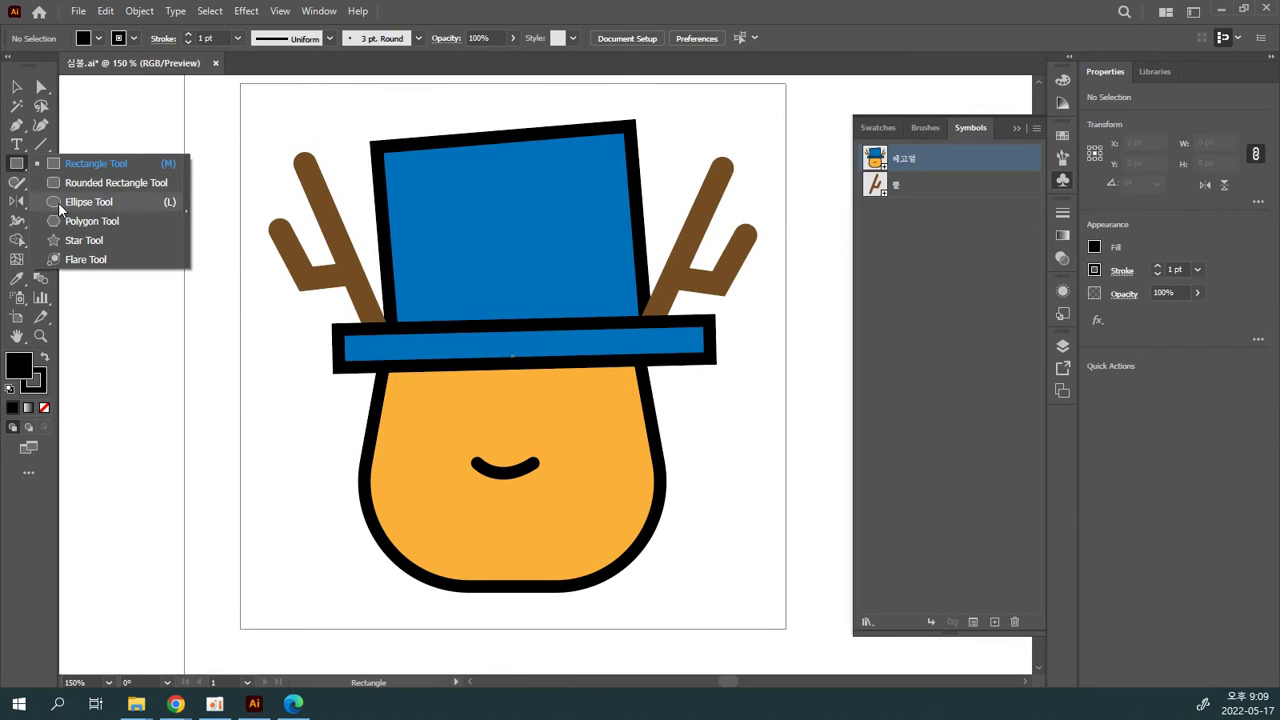
pyautogui.click(58, 202)
pyautogui.moveTo(429, 399); pyautogui.dragTo(464, 439)
pyautogui.press('v')
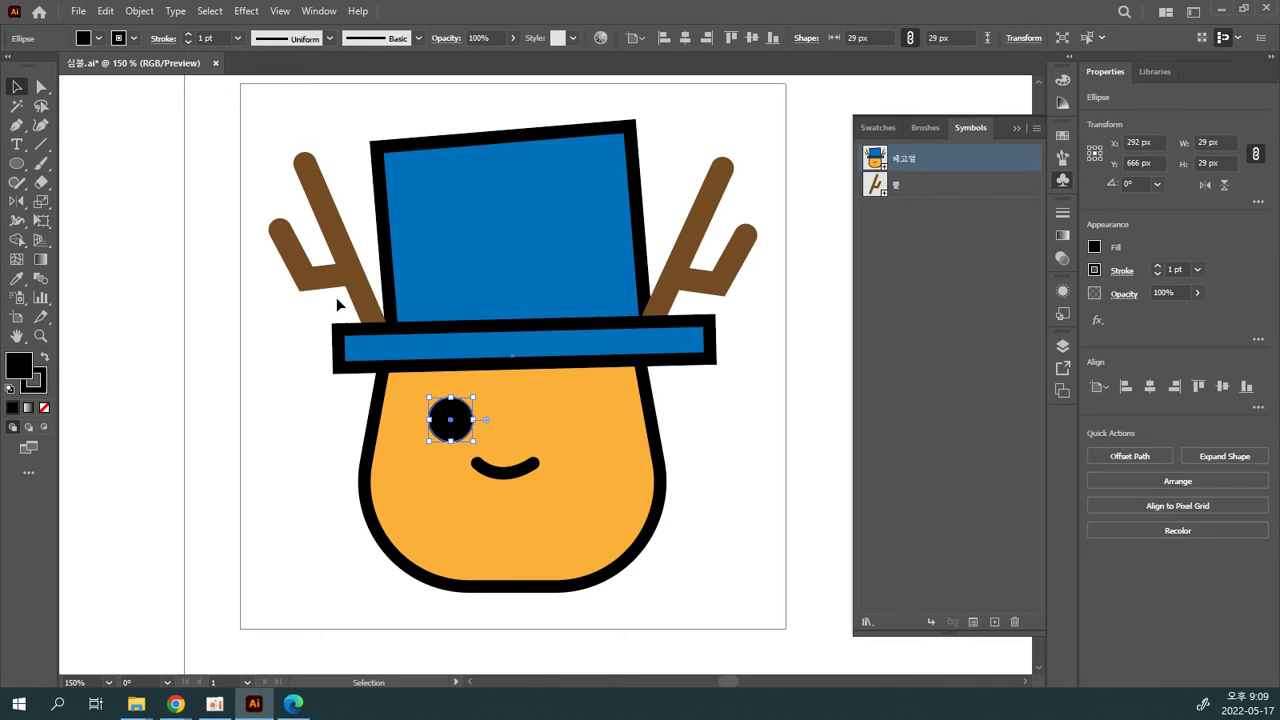
pyautogui.click(510, 397)
pyautogui.click(457, 418)
pyautogui.click(499, 424)
# Step: Scale the black eye circle down slightly around its centre and deselect it
pyautogui.hotkey('ctrl', '=')
pyautogui.scroll(-1, 450, 400)
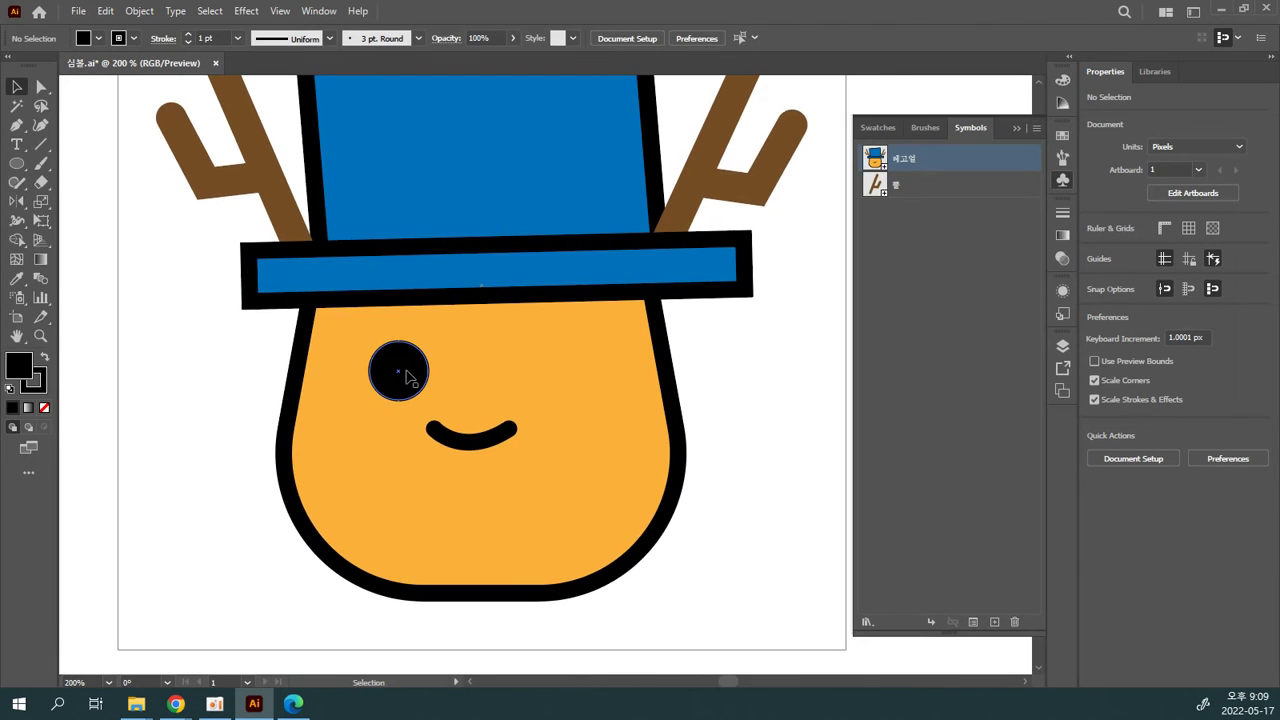
pyautogui.click(405, 370)
pyautogui.hotkey('ctrl', '=')
pyautogui.moveTo(462, 373); pyautogui.dragTo(291, 304)
pyautogui.click(389, 302)
pyautogui.click(381, 283)
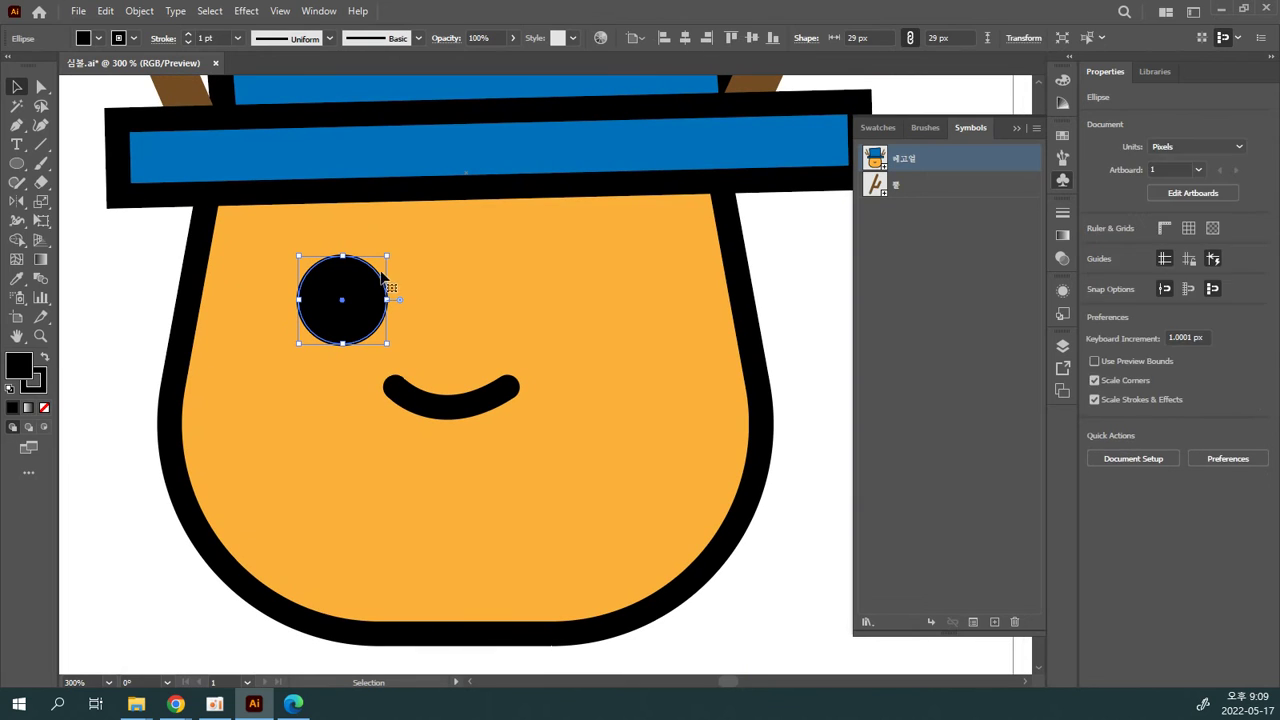
pyautogui.moveTo(381, 259); pyautogui.dragTo(378, 266)
pyautogui.click(393, 278)
# Step: Duplicate the eye circle to its upper left and scale the copy down to about 17 px
pyautogui.click(362, 282)
pyautogui.click(428, 288)
pyautogui.moveTo(359, 309); pyautogui.dragTo(302, 279)
pyautogui.moveTo(320, 235); pyautogui.dragTo(311, 244)
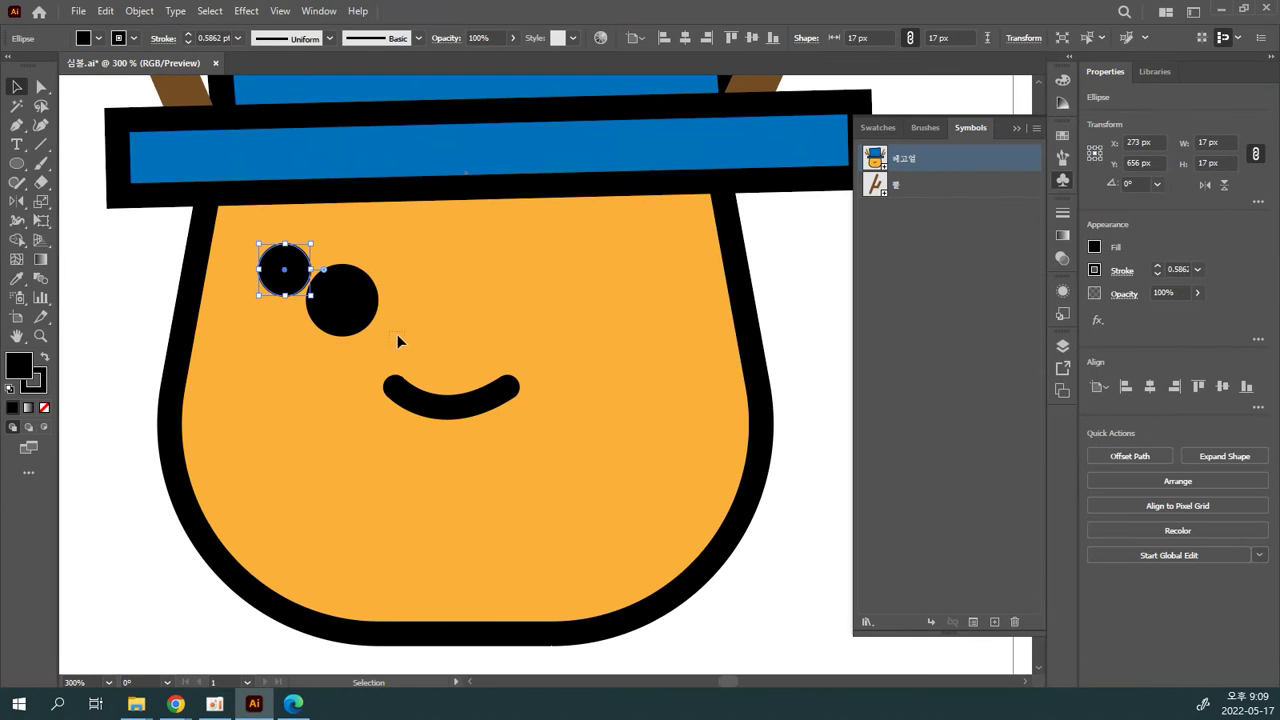
# Step: Select both black circles and set their stroke to None
pyautogui.moveTo(397, 342); pyautogui.dragTo(210, 255)
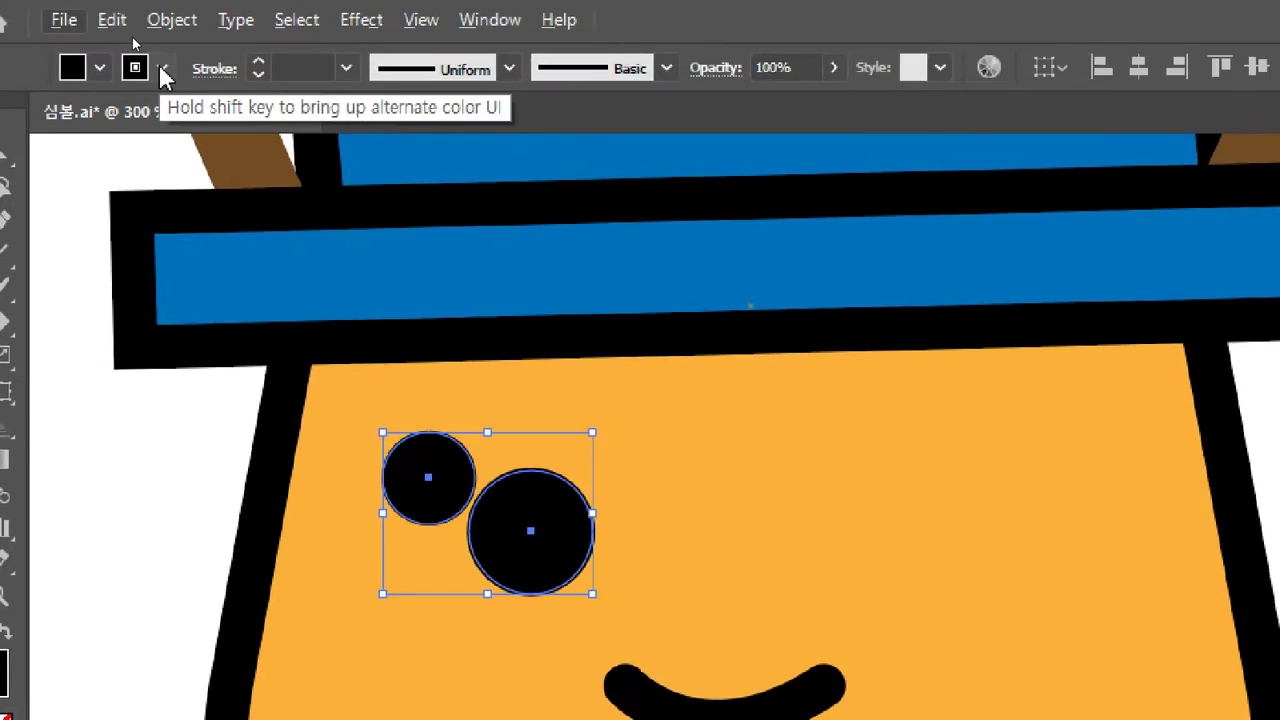
pyautogui.click(133, 38)
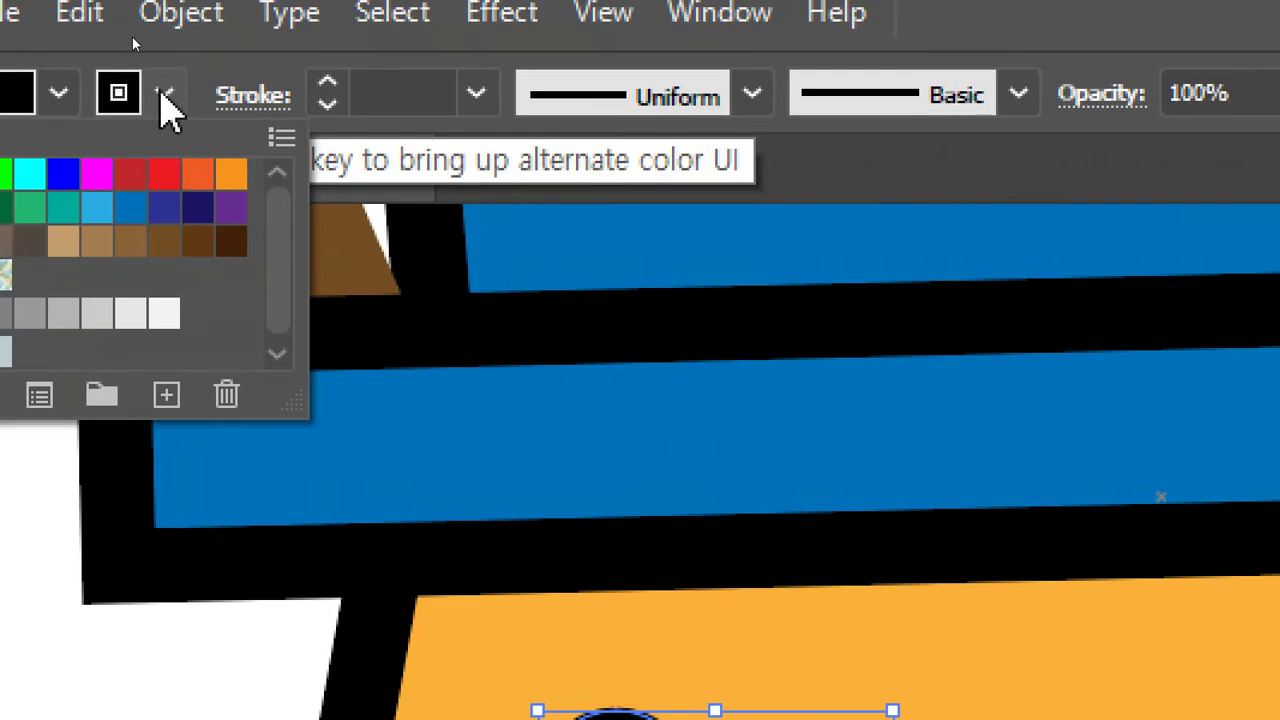
pyautogui.click(31, 176)
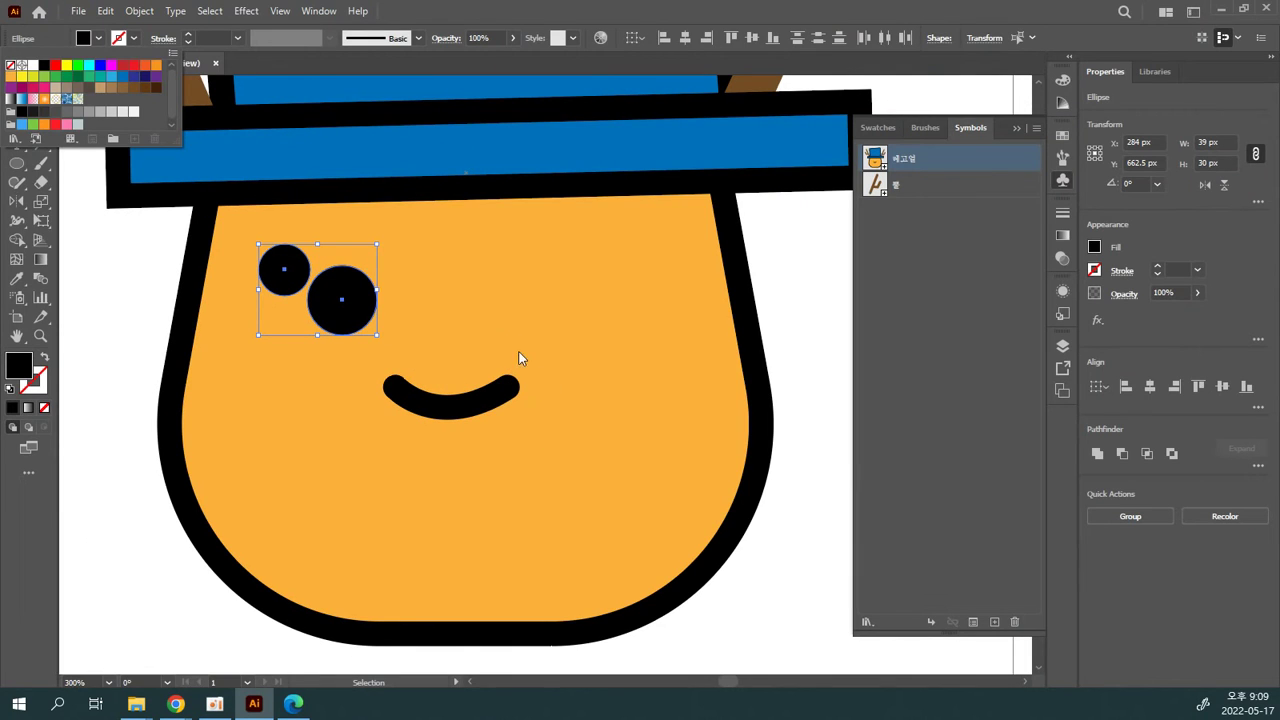
pyautogui.click(519, 358)
pyautogui.click(428, 325)
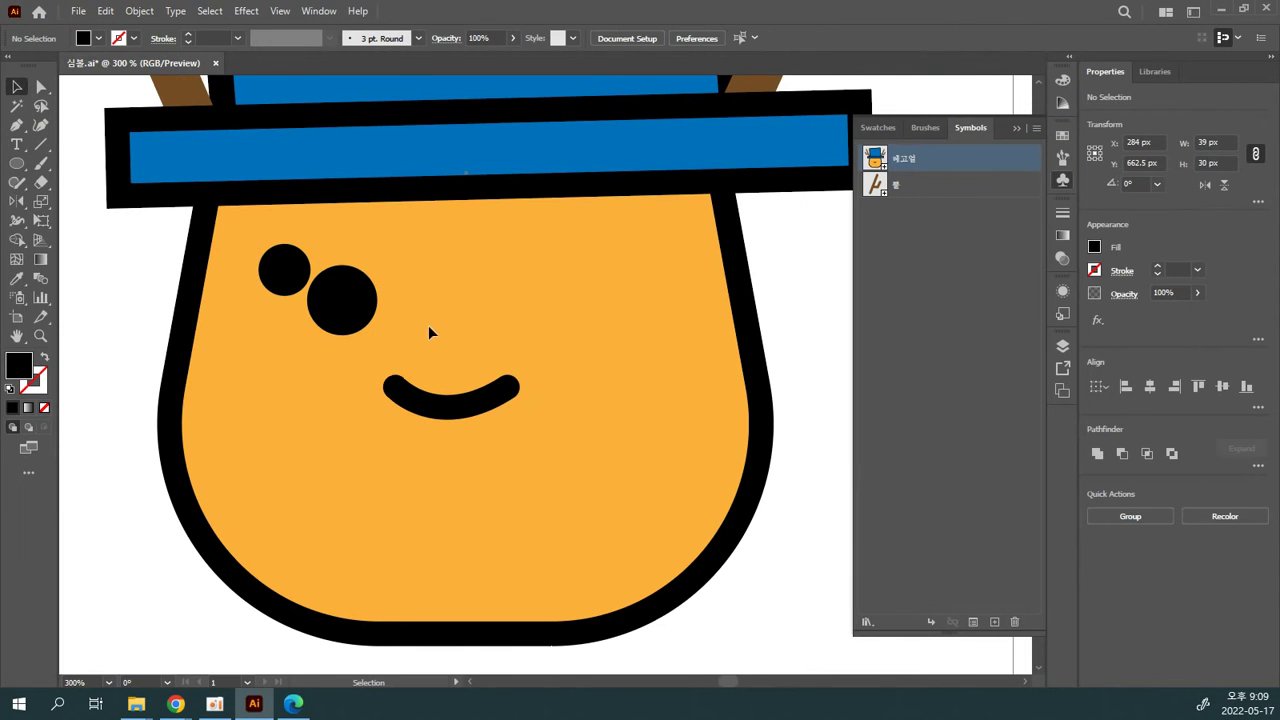
# Step: Enlarge the larger eye circle to about 25.5 px and deselect it
pyautogui.click(360, 318)
pyautogui.moveTo(376, 334); pyautogui.dragTo(384, 342)
pyautogui.click(420, 328)
# Step: Fill the smaller circle with white
pyautogui.click(280, 270)
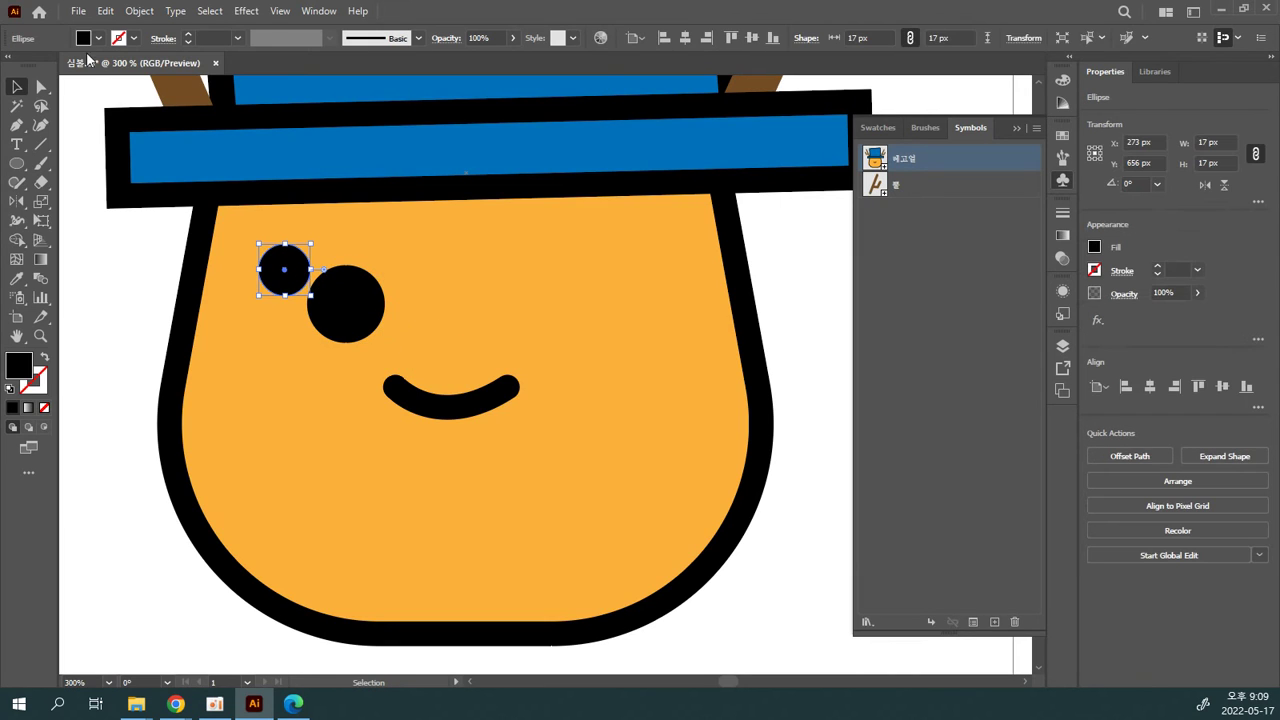
pyautogui.click(98, 39)
pyautogui.click(33, 66)
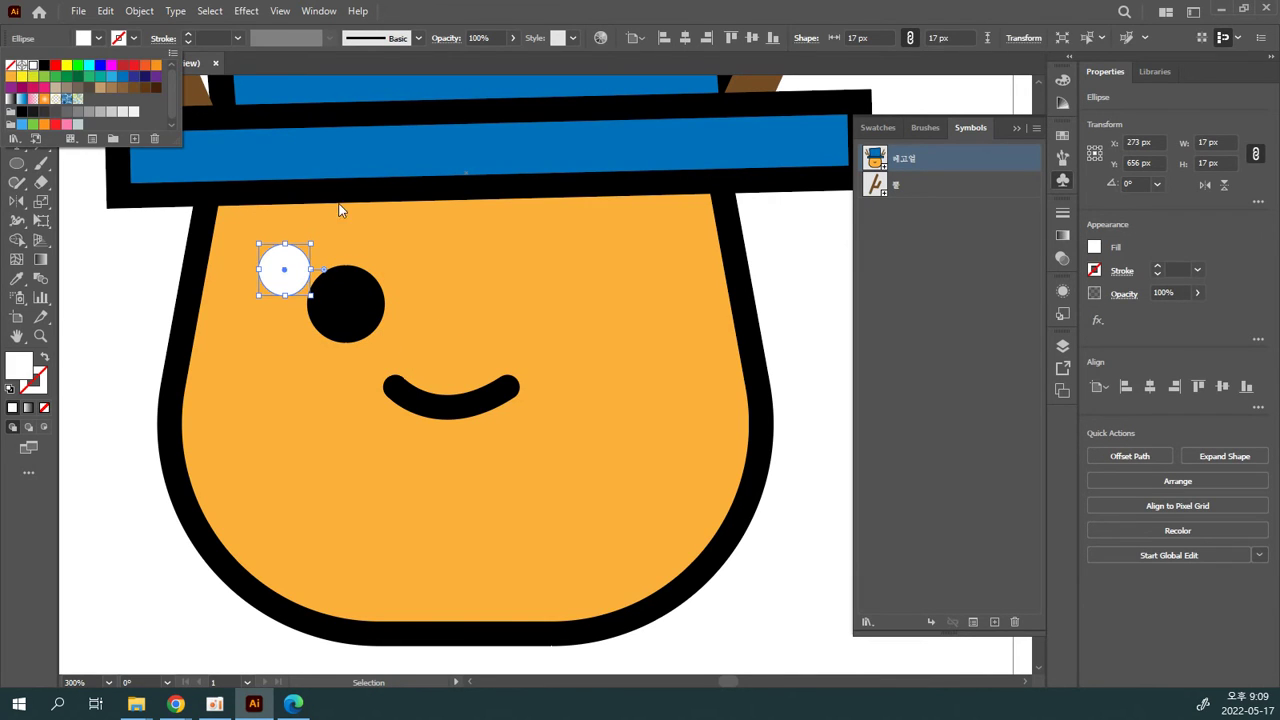
pyautogui.click(330, 241)
# Step: Shrink the white circle and place it inside the eye's upper-left area as a highlight
pyautogui.moveTo(298, 263); pyautogui.dragTo(353, 296)
pyautogui.click(397, 254)
pyautogui.click(425, 273)
pyautogui.click(411, 283)
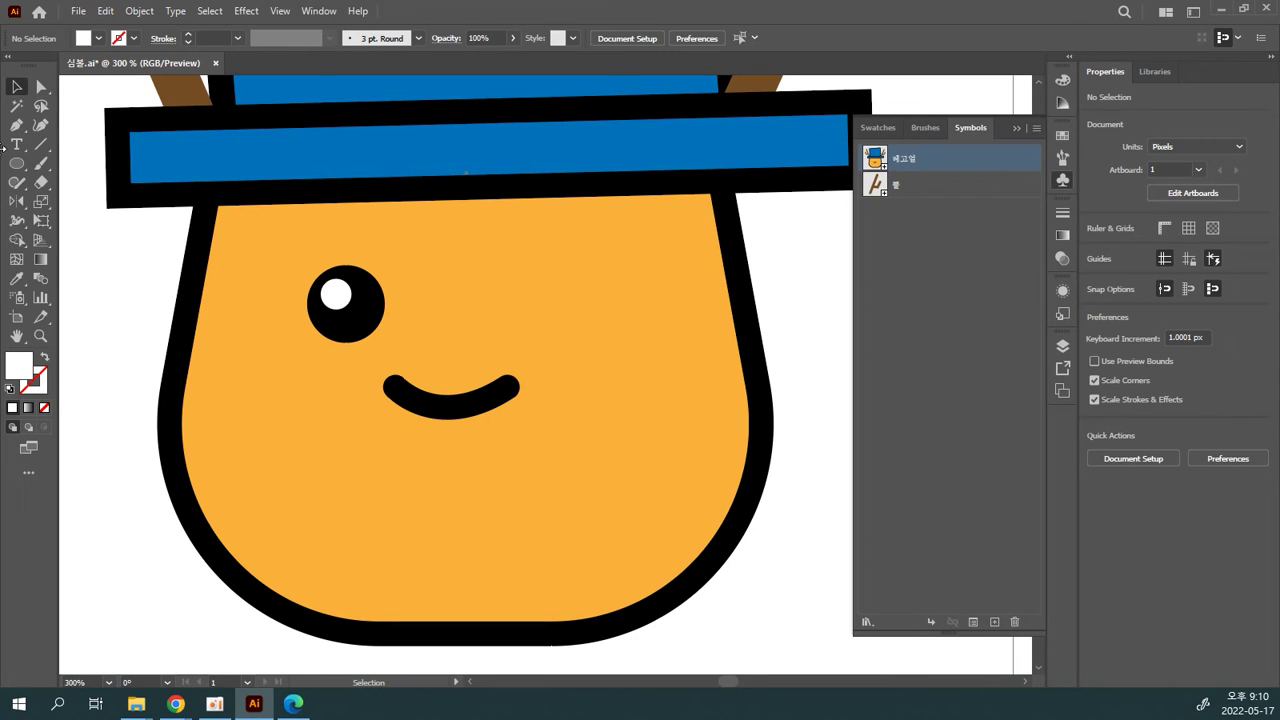
pyautogui.moveTo(462, 354); pyautogui.dragTo(264, 243)
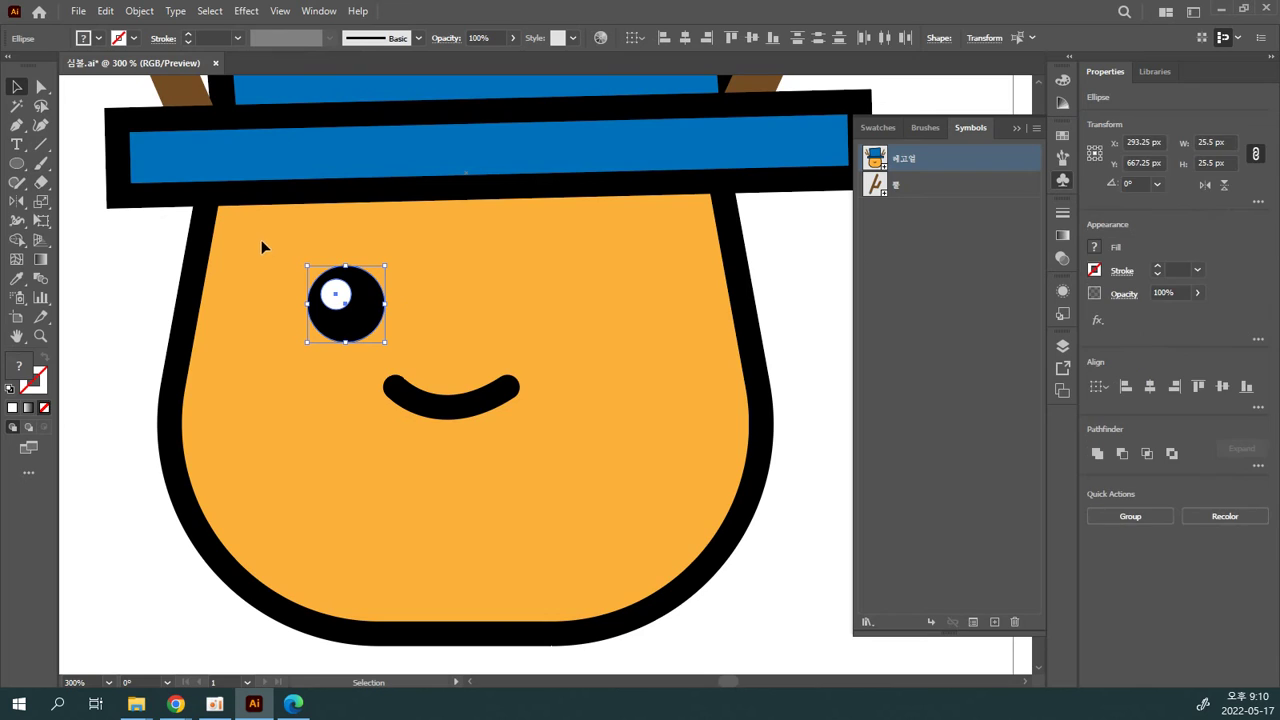
pyautogui.click(258, 235)
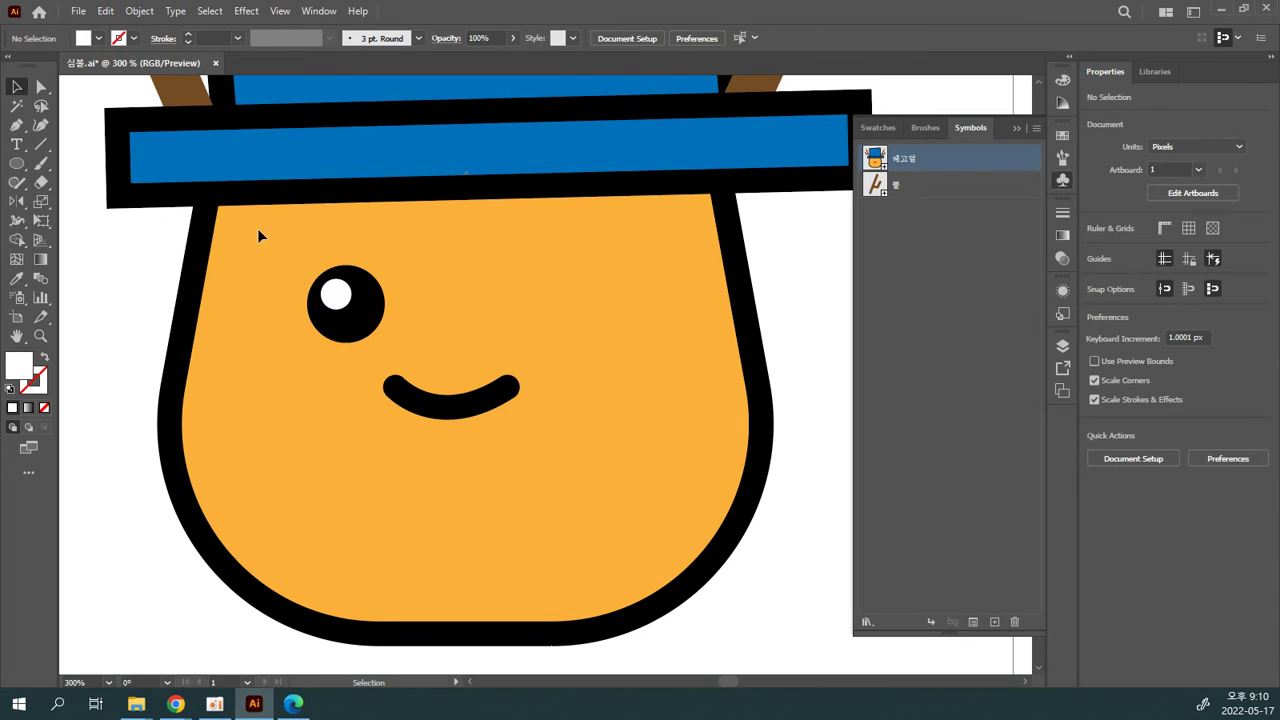
# Step: Draw a short, nearly horizontal eyebrow line above the eye and give it a black stroke
pyautogui.click(40, 146)
pyautogui.moveTo(286, 230); pyautogui.dragTo(384, 227)
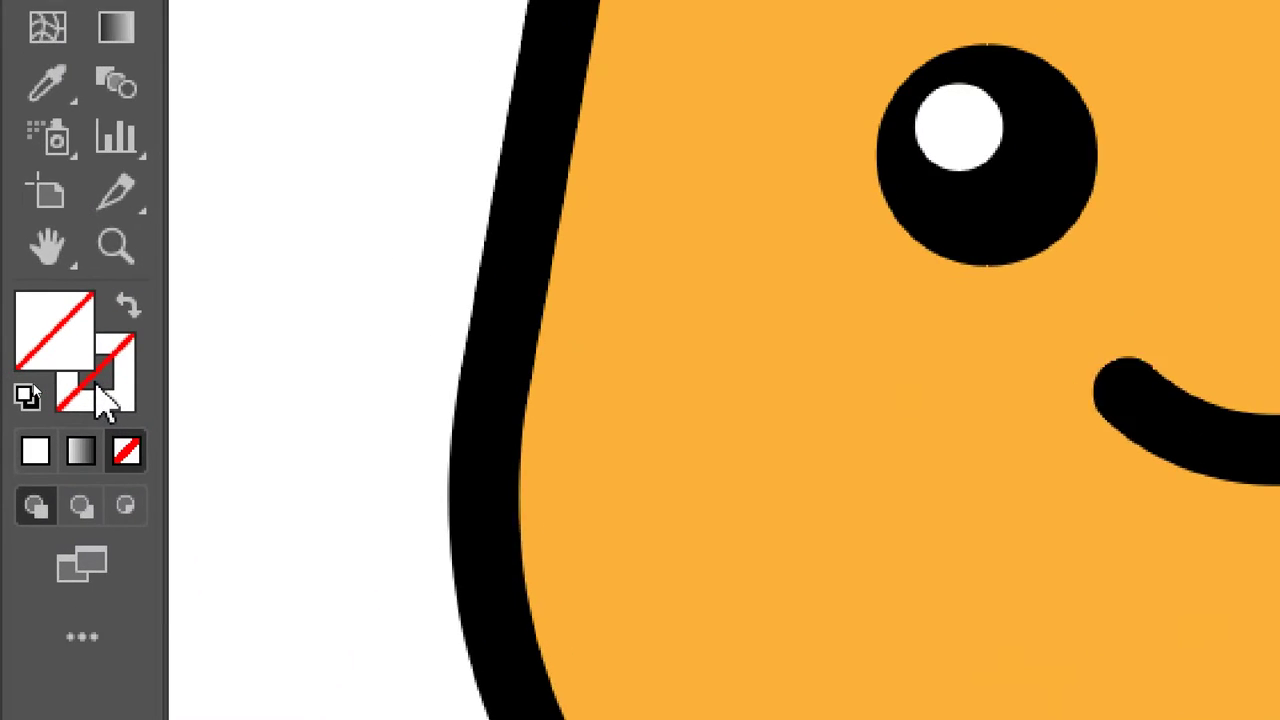
pyautogui.click(98, 384)
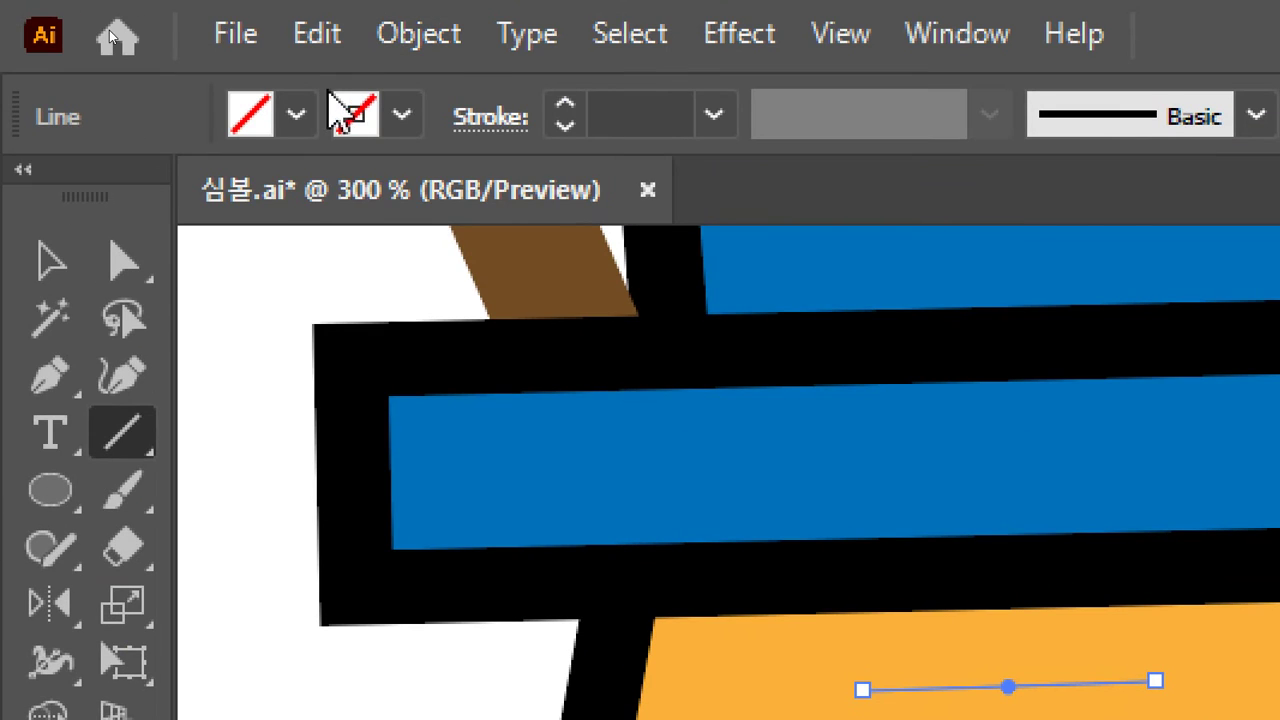
pyautogui.click(410, 118)
pyautogui.click(142, 200)
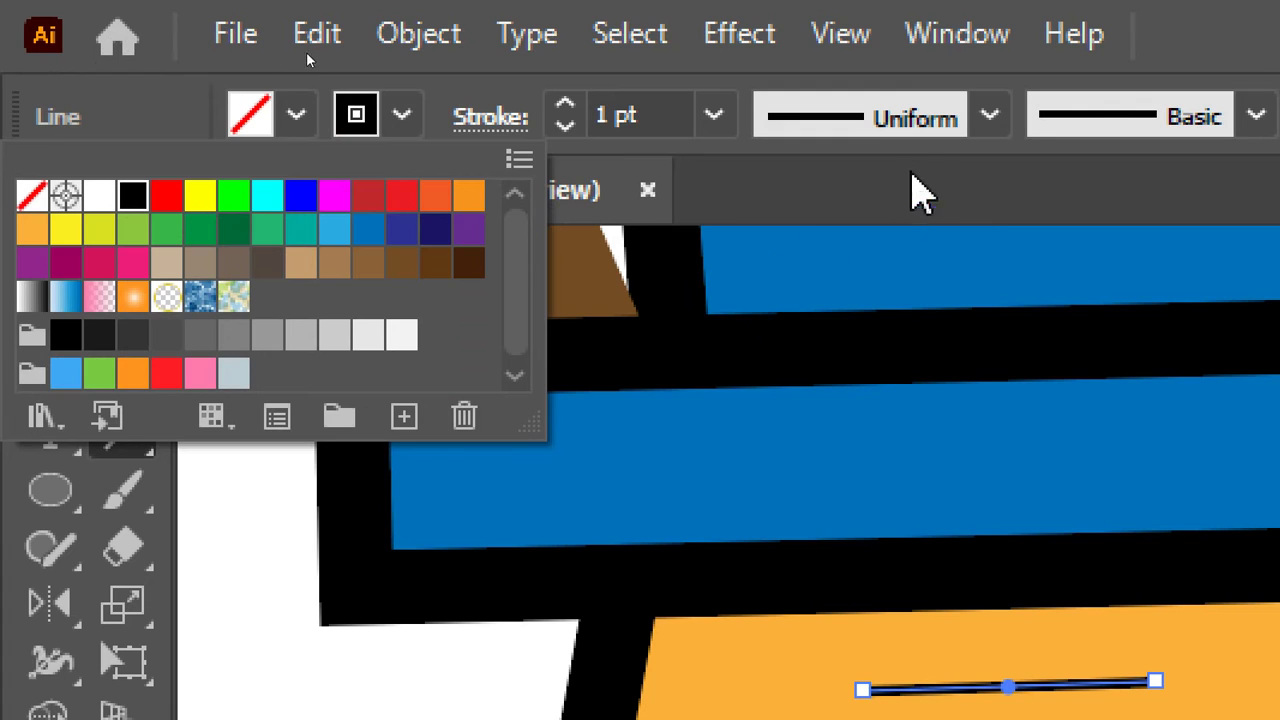
# Step: Apply the triangular width profile to the eyebrow line so it tapers to a point at the inner end
pyautogui.click(990, 125)
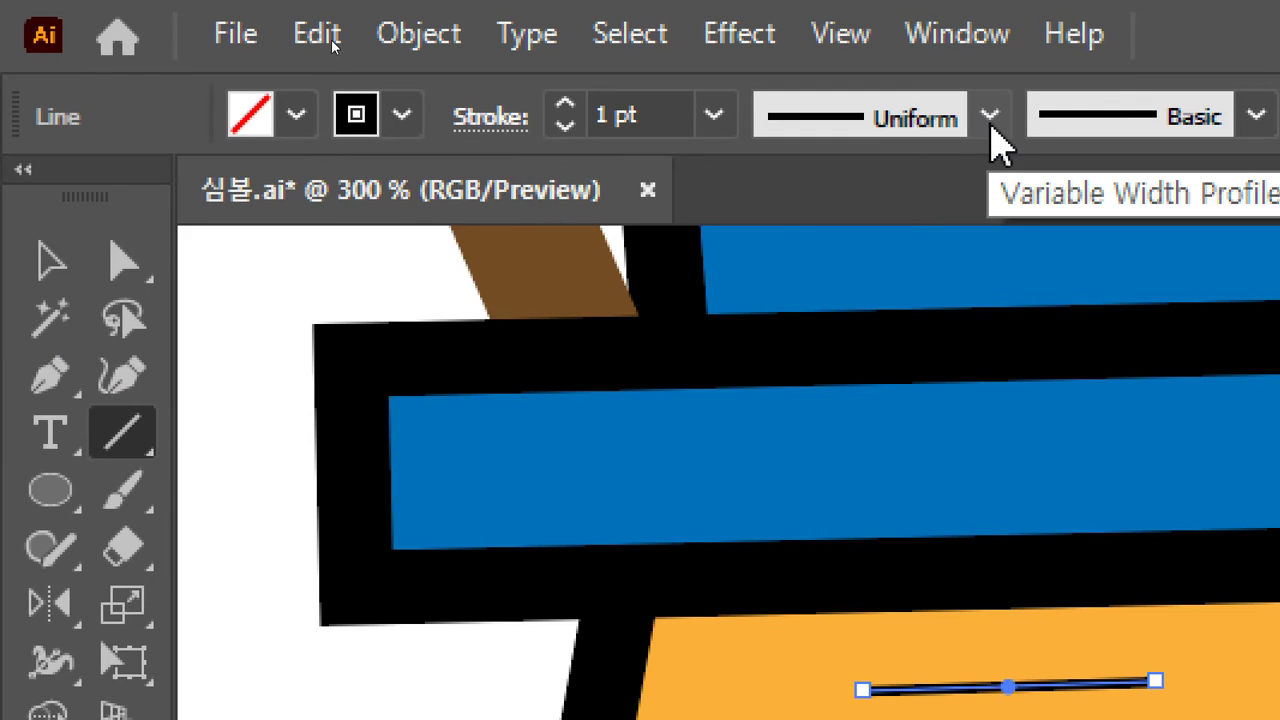
pyautogui.click(990, 125)
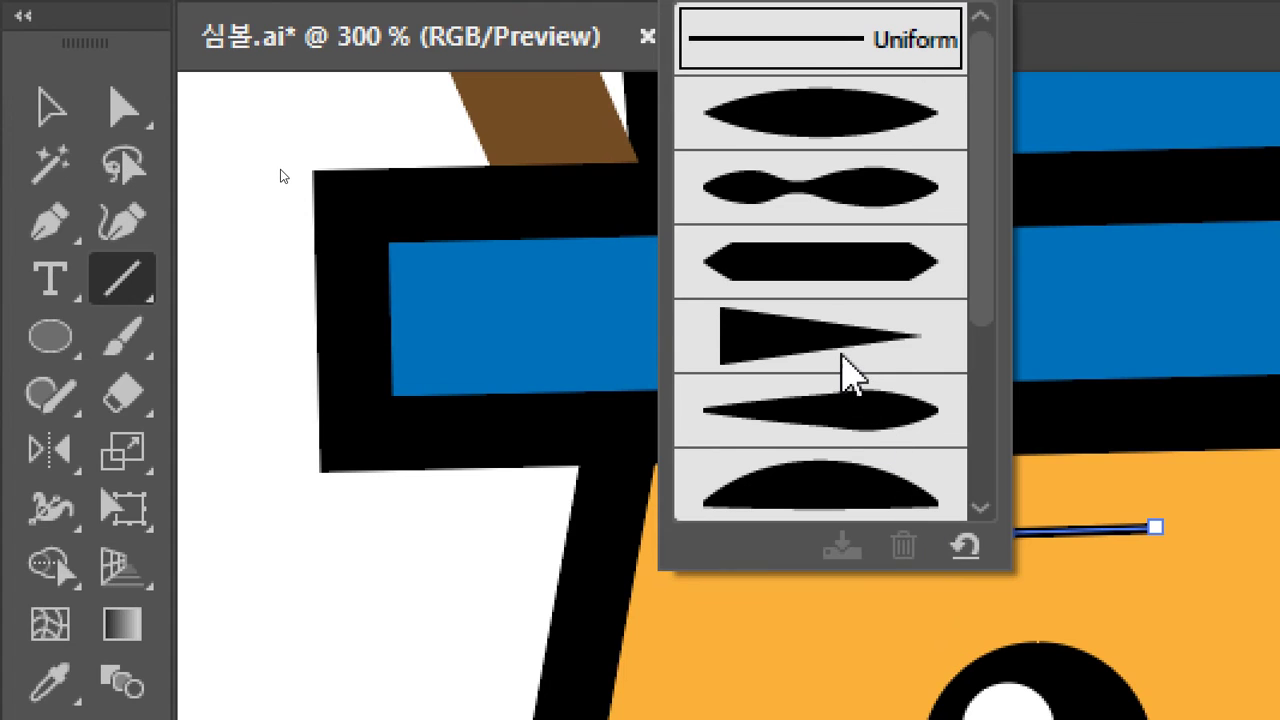
pyautogui.click(843, 360)
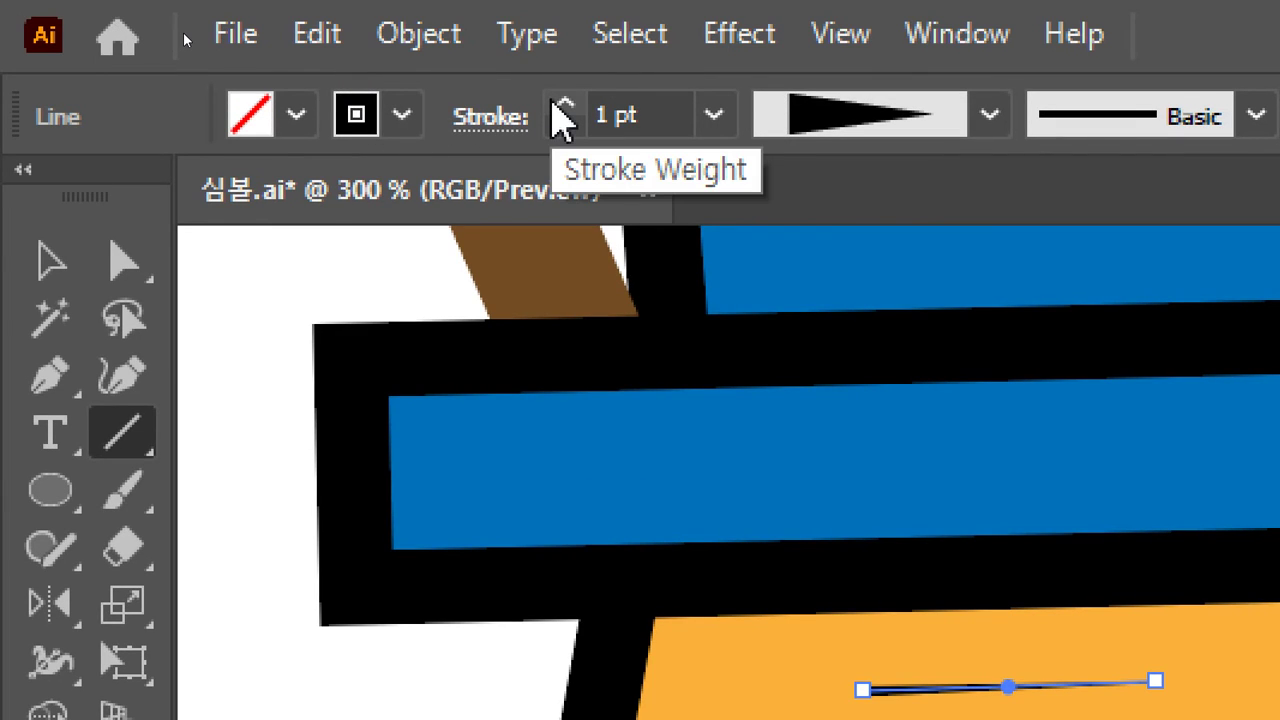
# Step: Increase the eyebrow's stroke weight to 8 pt and activate the Width tool
pyautogui.click(566, 106)
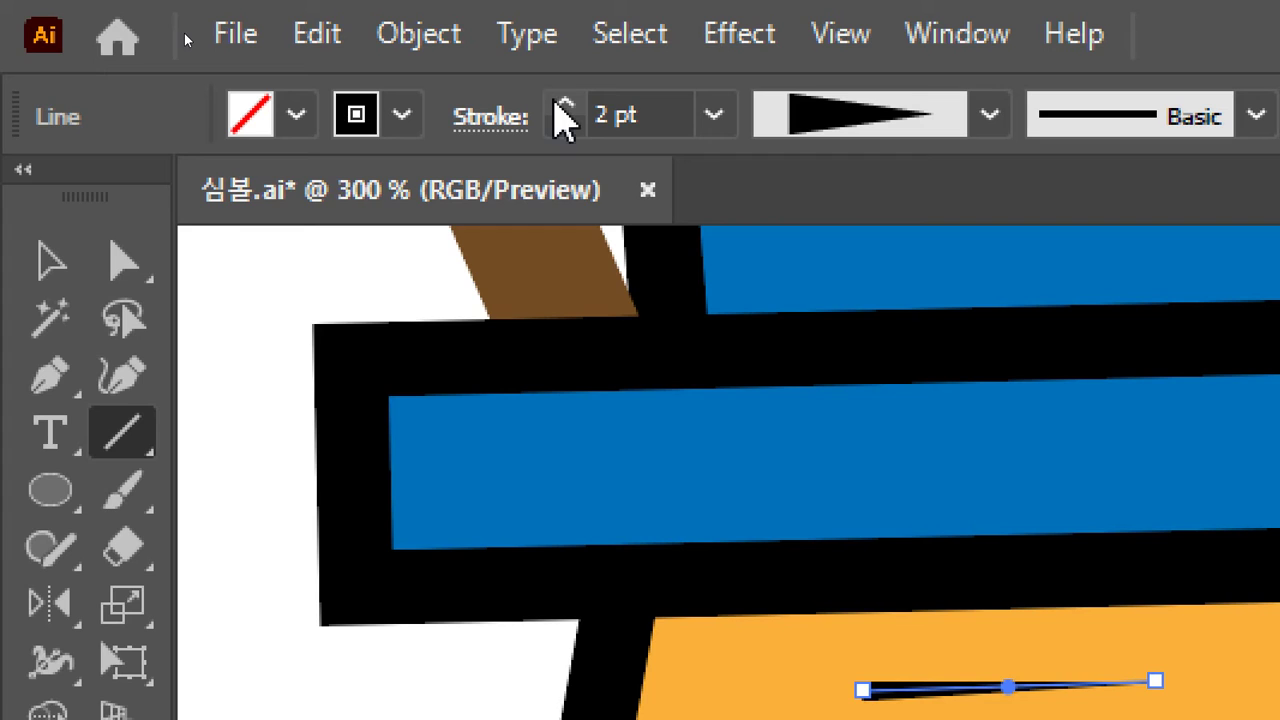
pyautogui.click(560, 124)
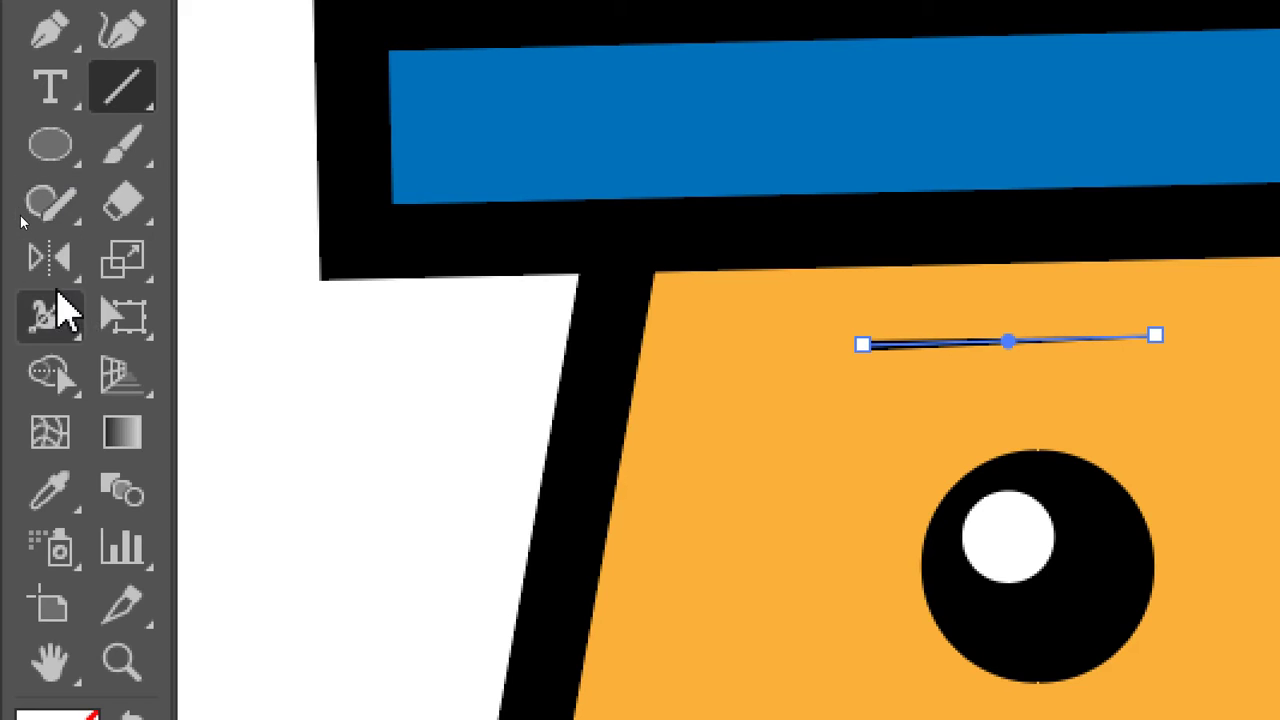
pyautogui.moveTo(63, 331)
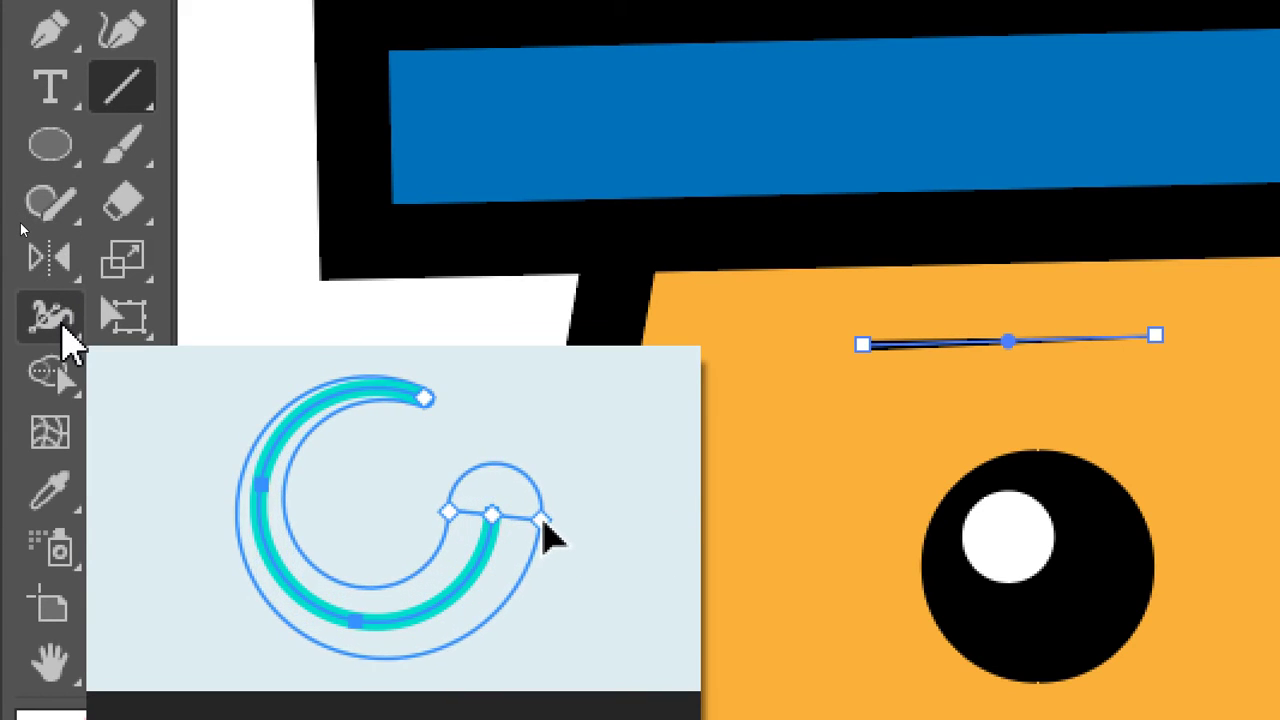
pyautogui.click(62, 325)
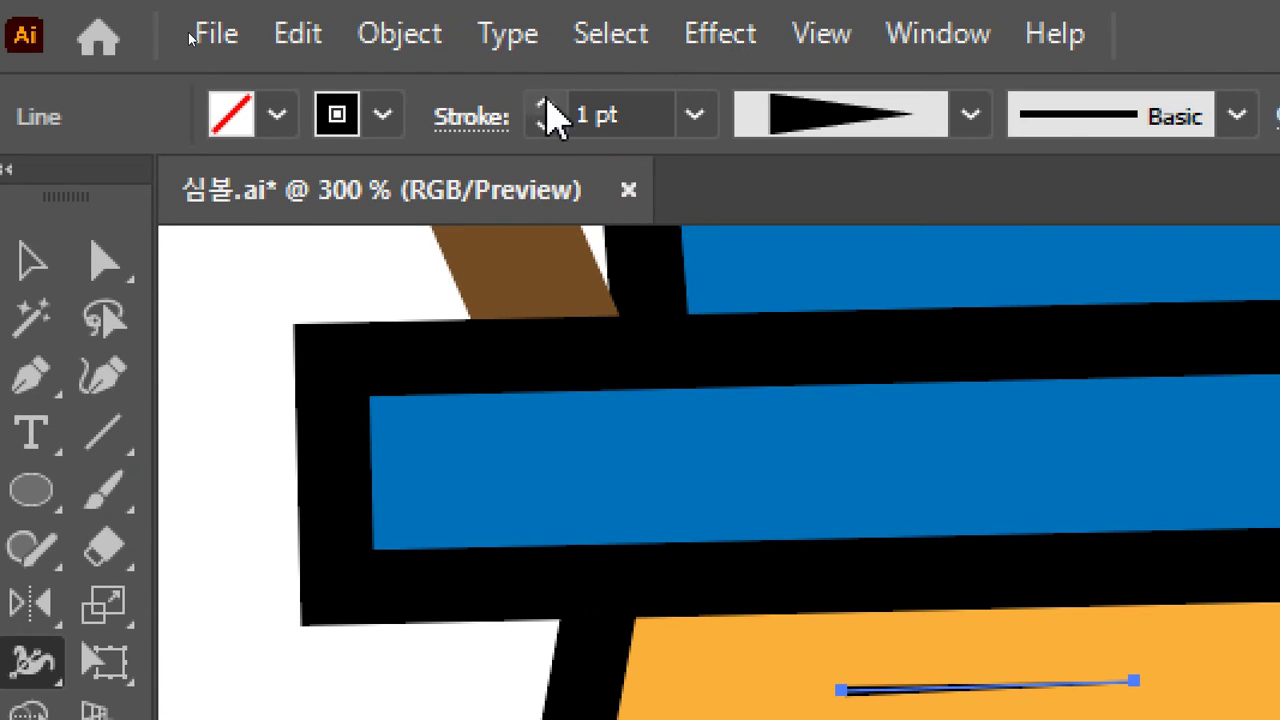
pyautogui.click(545, 104)
pyautogui.click(545, 104)
pyautogui.click(545, 104)
pyautogui.click(547, 102)
pyautogui.click(547, 102)
pyautogui.click(547, 102)
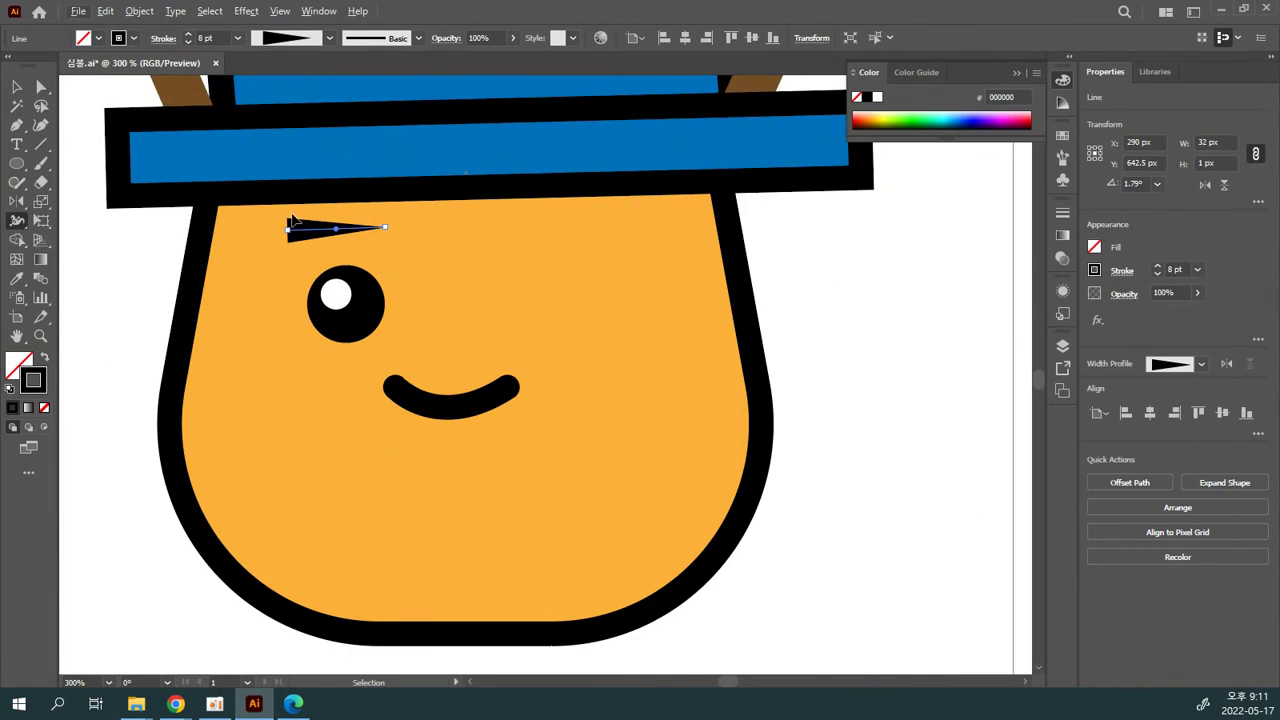
# Step: Widen the eyebrow's pointed end to about 3.5 px with the Width tool, turning it into a blunt tip
pyautogui.hotkey('ctrl', '+')
pyautogui.hotkey('ctrl', '+')
pyautogui.hotkey('ctrl', '+')
pyautogui.hotkey('ctrl', '+')
pyautogui.hotkey('ctrl', '+')
pyautogui.hotkey('ctrl', '+')
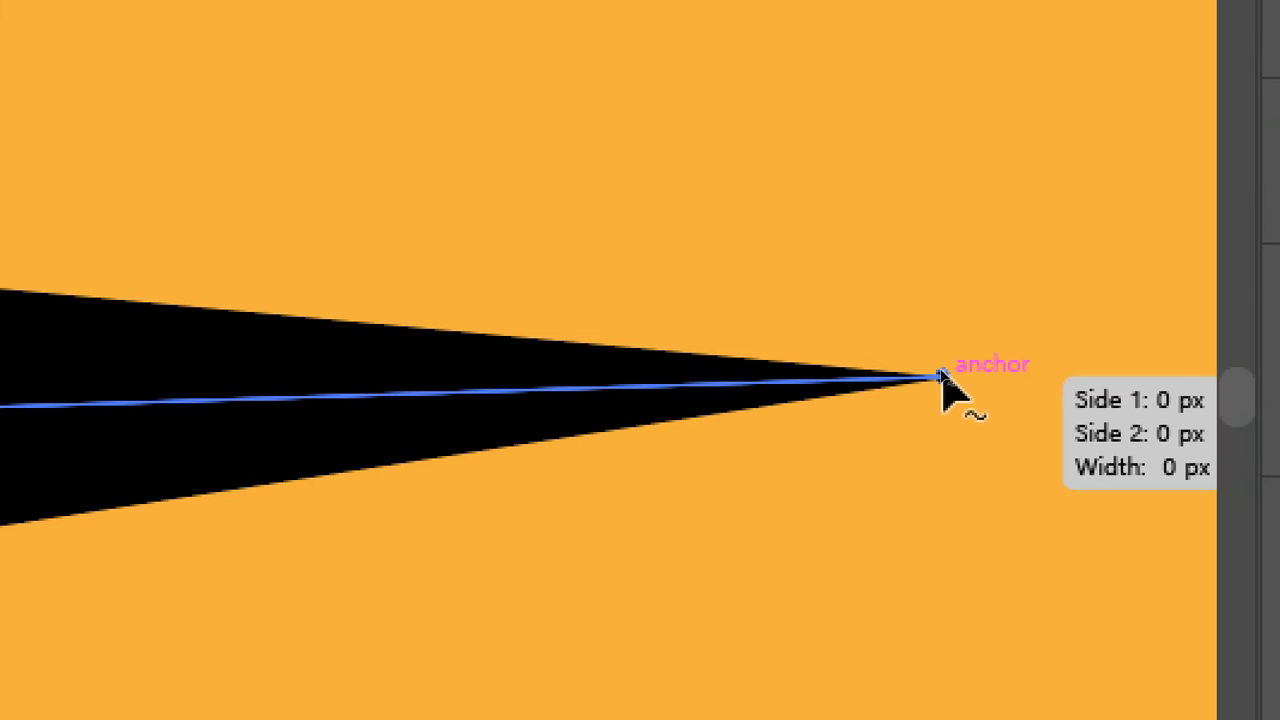
pyautogui.moveTo(940, 377)
pyautogui.mouseDown()
pyautogui.moveTo(940, 320)
pyautogui.moveTo(943, 355)
pyautogui.moveTo(940, 336)
pyautogui.mouseUp()
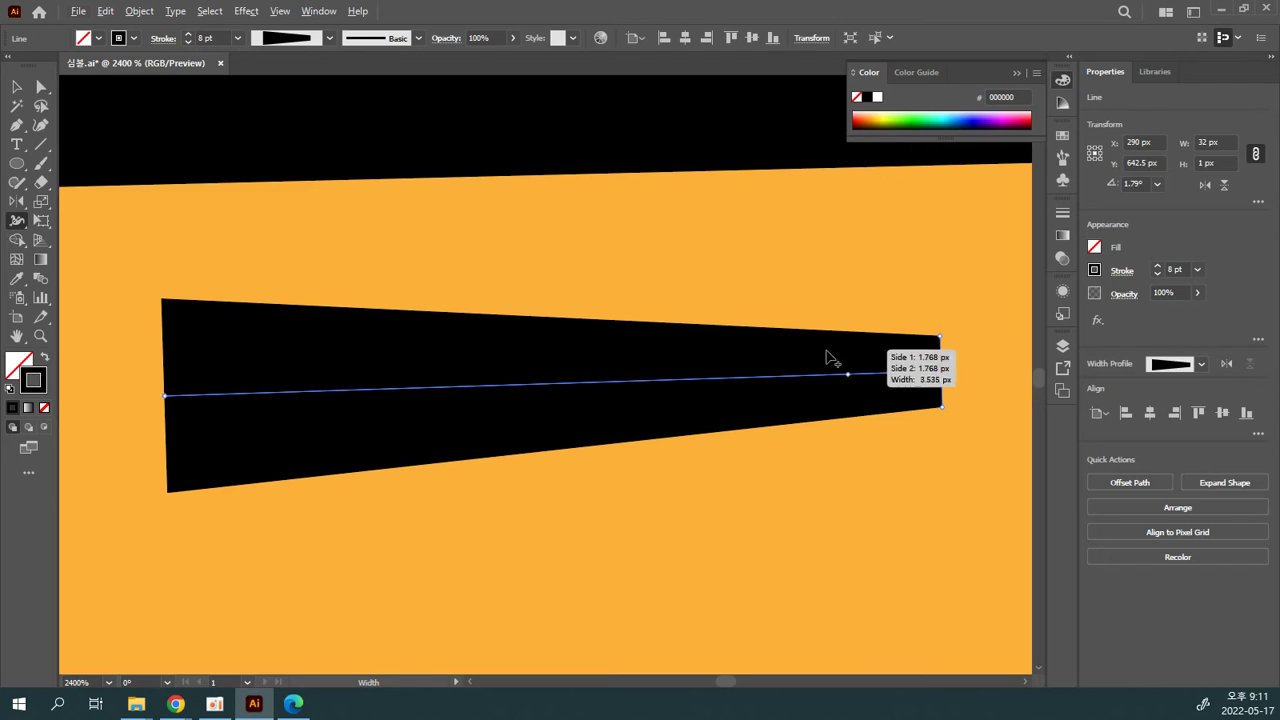
# Step: Select the eyebrow with Direct Selection to examine its centre path and anchor points
pyautogui.click(41, 87)
pyautogui.moveTo(444, 272); pyautogui.dragTo(580, 421)
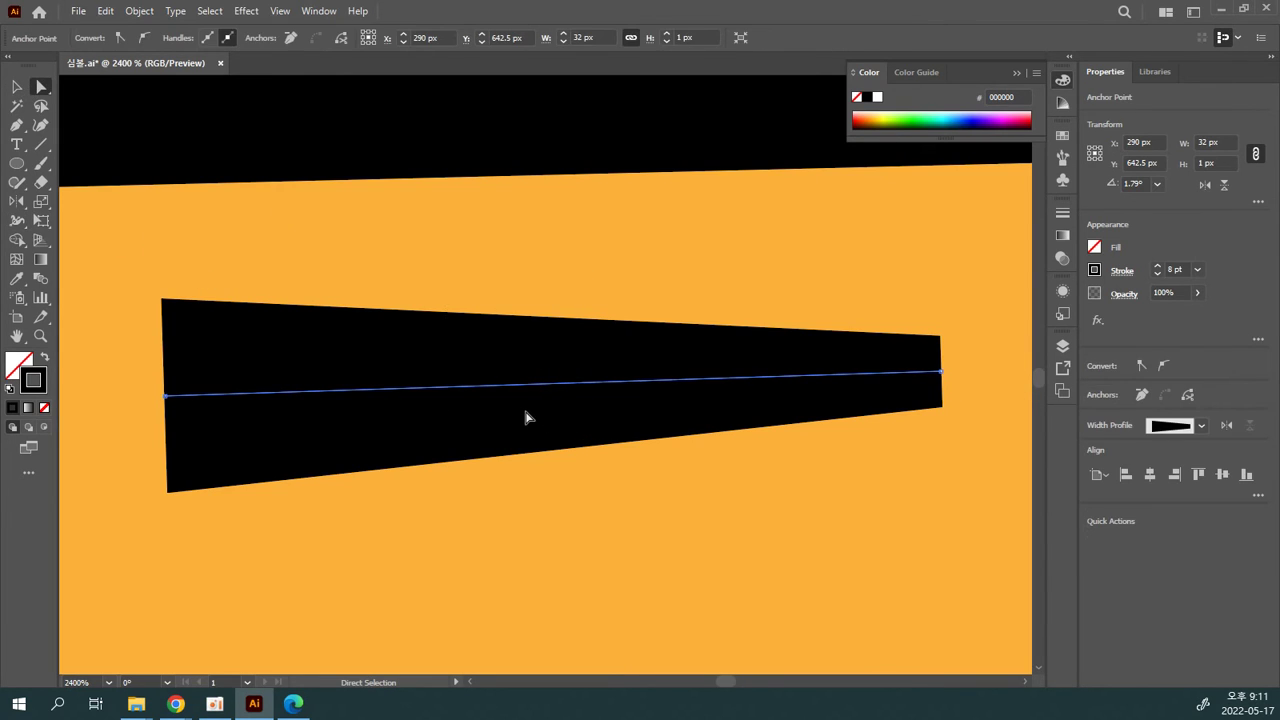
pyautogui.hotkey('ctrl', '-')
pyautogui.hotkey('ctrl', '-')
pyautogui.hotkey('ctrl', '-')
pyautogui.hotkey('ctrl', '-')
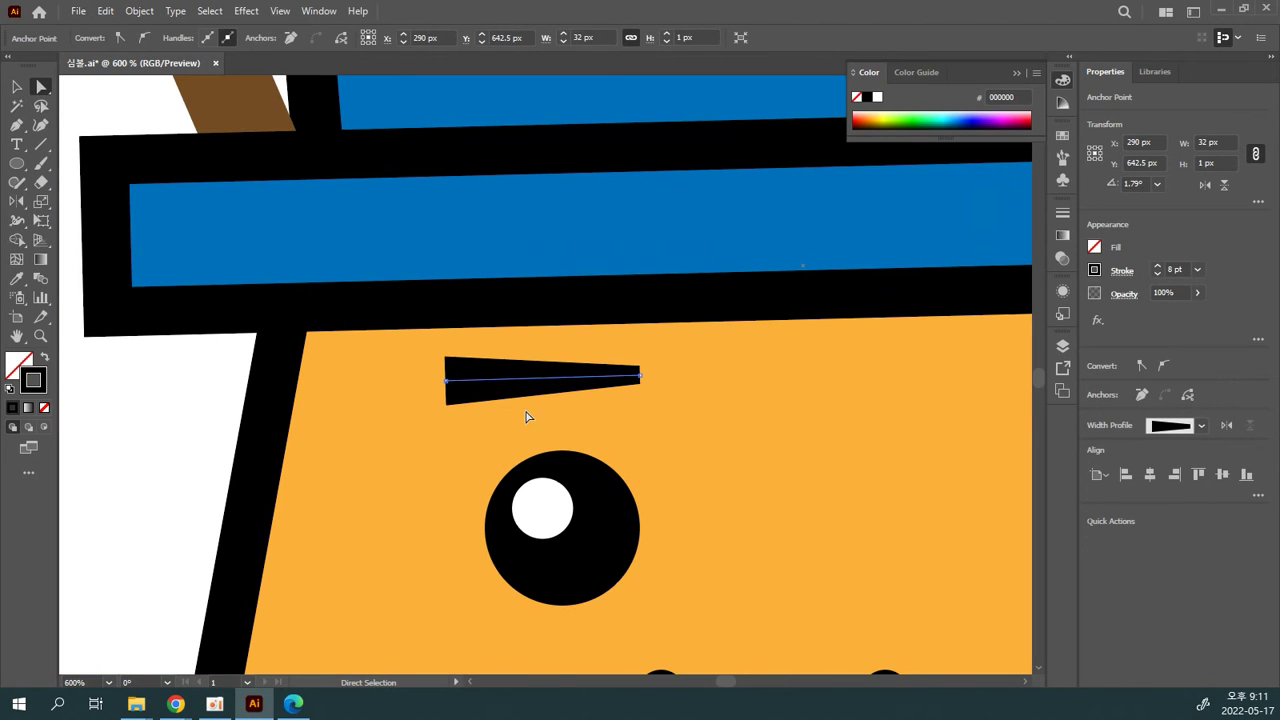
# Step: Move the whole eyebrow about 3 px down and inward, closer to the eye
pyautogui.hotkey('ctrl', 'shift', 'a')
pyautogui.moveTo(708, 528); pyautogui.dragTo(517, 406)
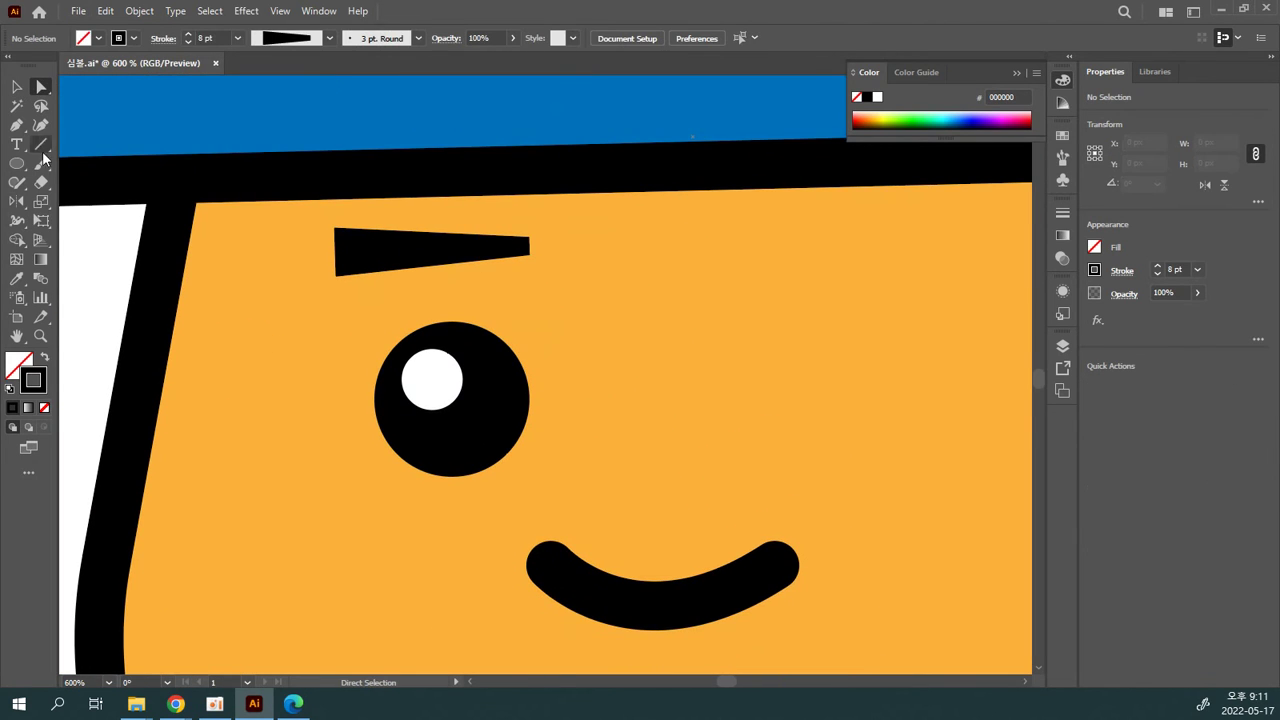
pyautogui.click(15, 88)
pyautogui.click(434, 232)
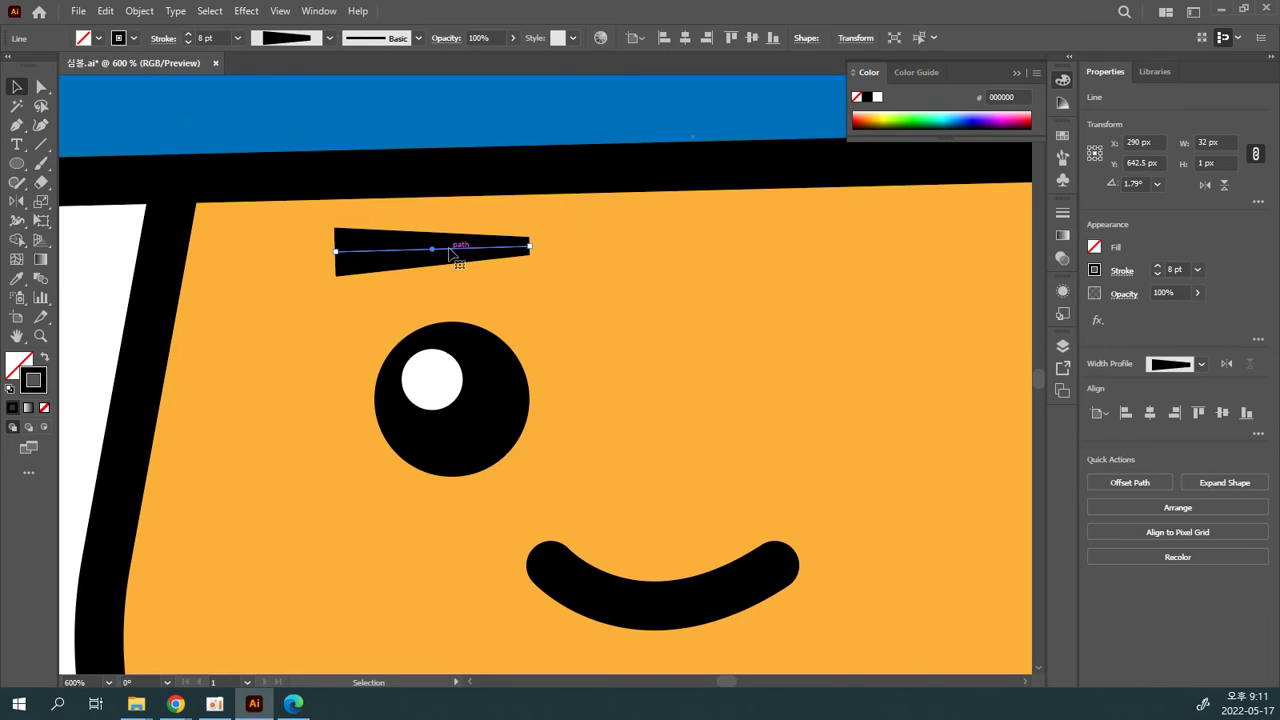
pyautogui.moveTo(452, 256); pyautogui.dragTo(470, 274)
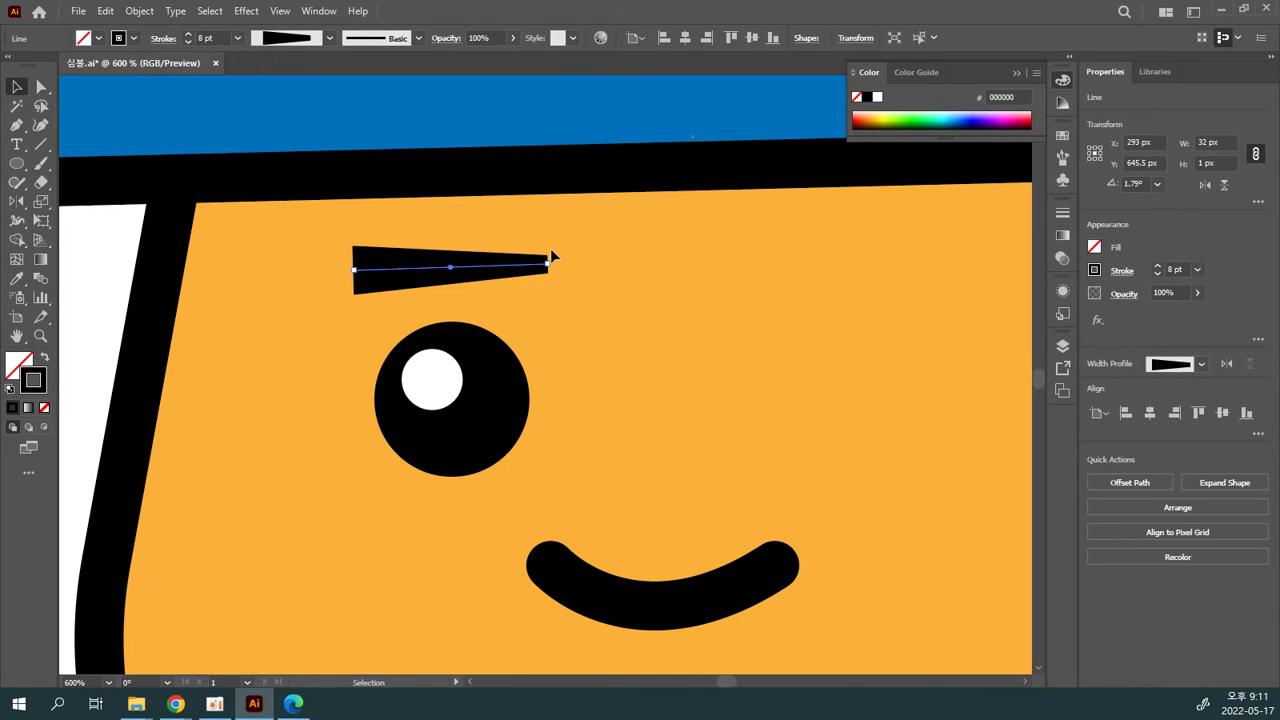
# Step: Tilt the eyebrow to about 28°, shift it slightly outward and deselect it
pyautogui.moveTo(555, 256); pyautogui.dragTo(544, 221)
pyautogui.moveTo(416, 287); pyautogui.dragTo(386, 287)
pyautogui.click(512, 339)
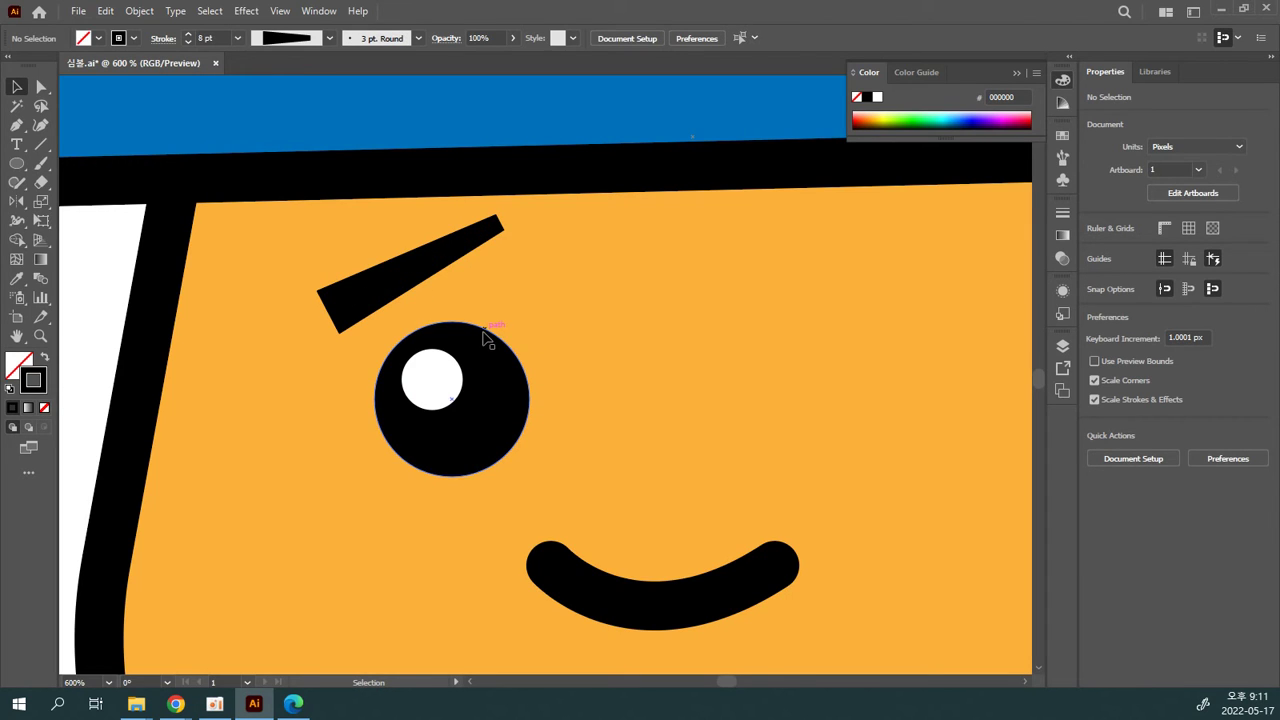
# Step: Rotate the eyebrow to exactly horizontal at 0° above the eye
pyautogui.click(440, 248)
pyautogui.click(557, 262)
pyautogui.click(497, 226)
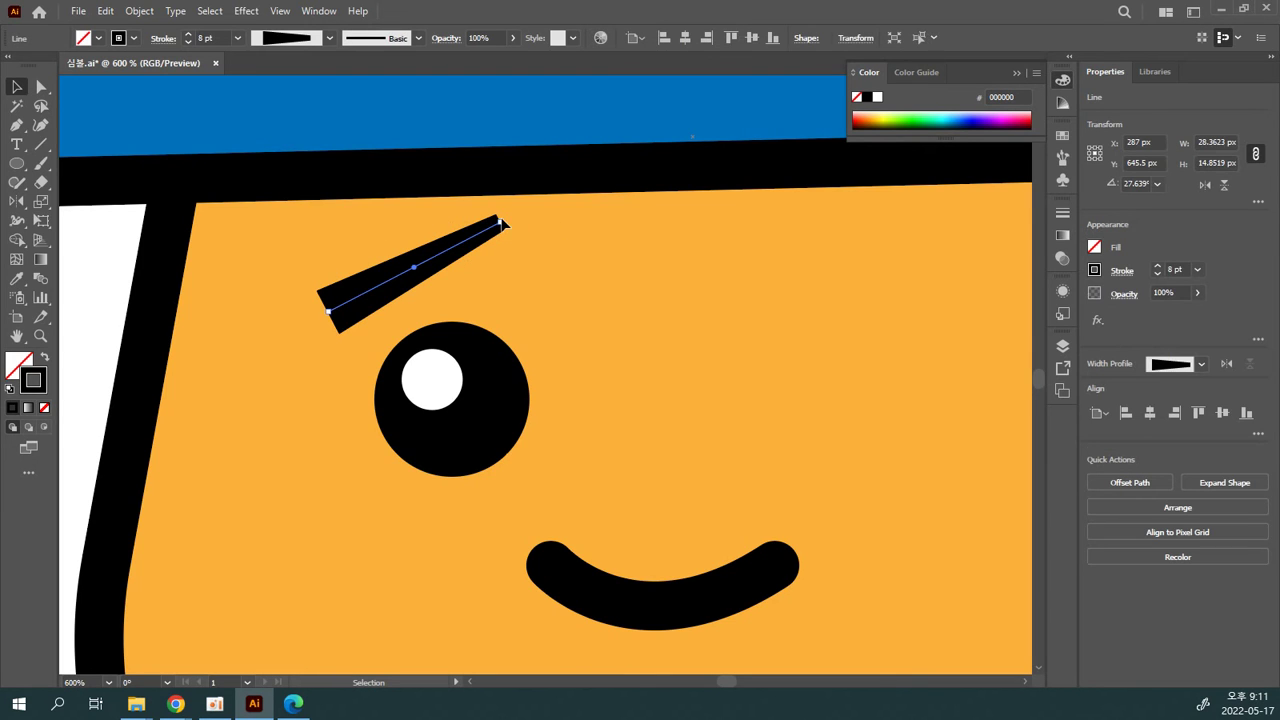
pyautogui.moveTo(504, 219); pyautogui.dragTo(496, 269)
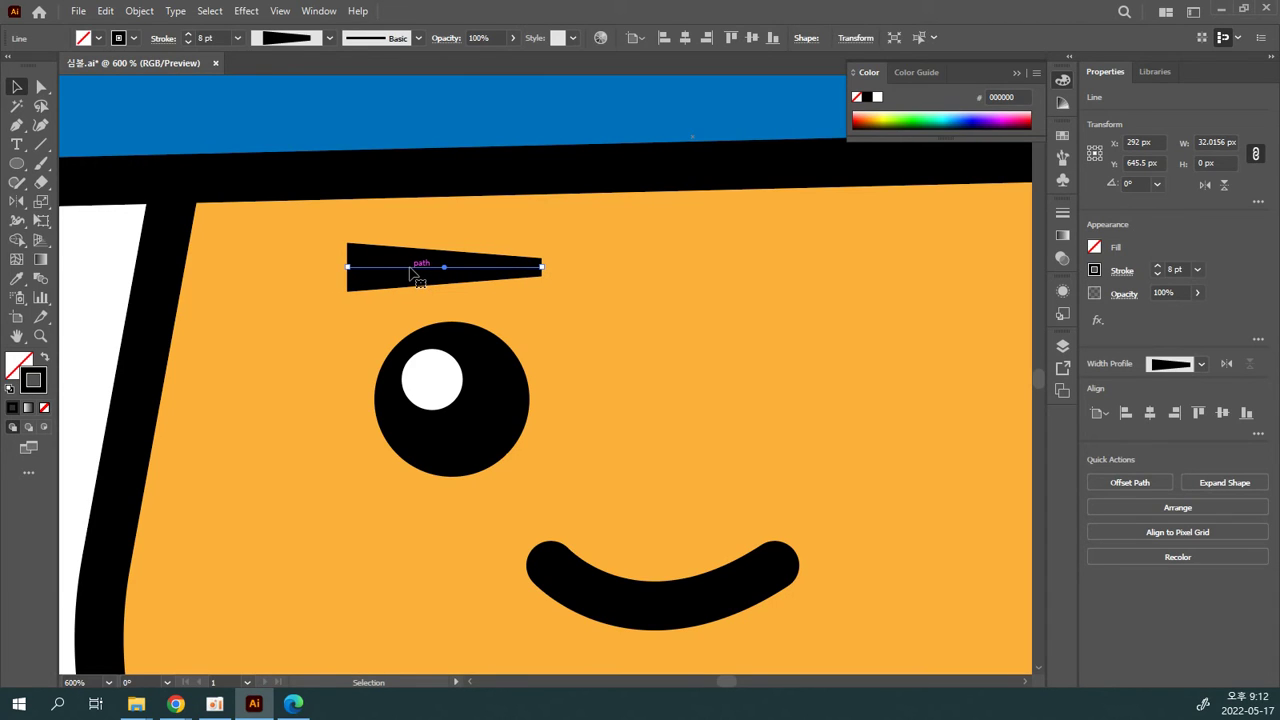
# Step: Arch the eyebrow by adding an anchor point near its middle, raising it about 4 px and converting it to a smooth curve
pyautogui.click(16, 124)
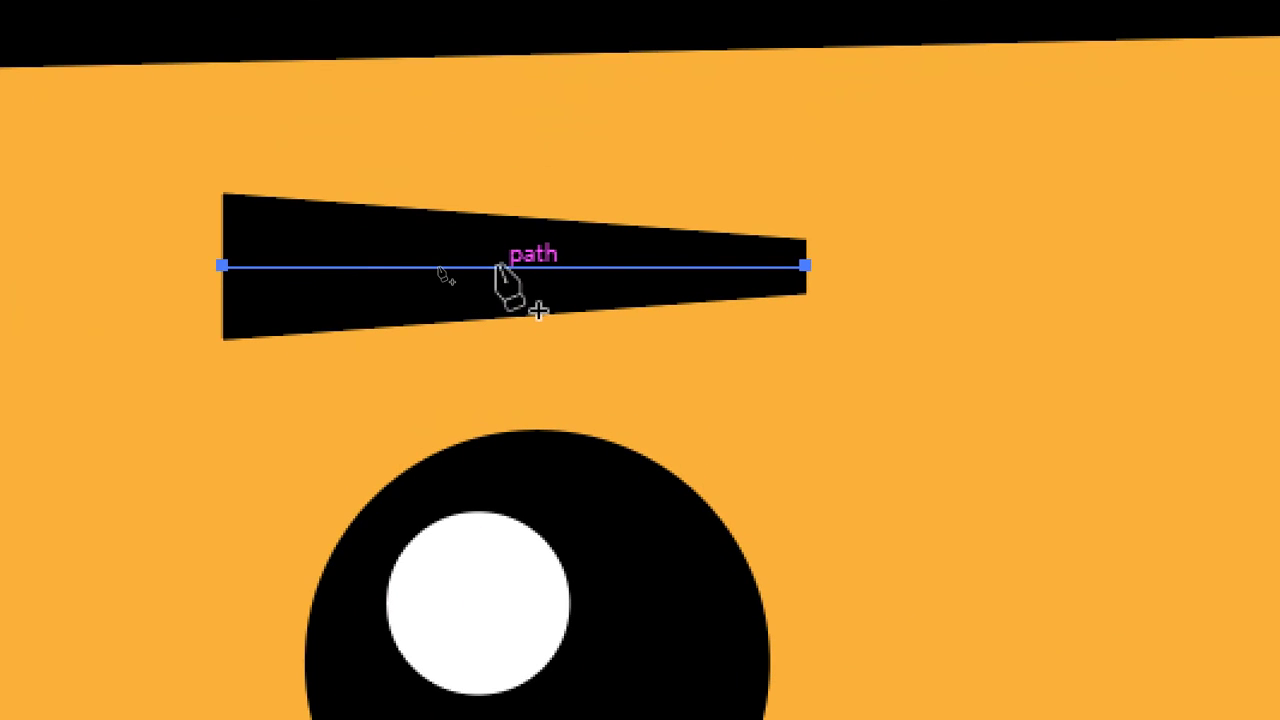
pyautogui.click(498, 266)
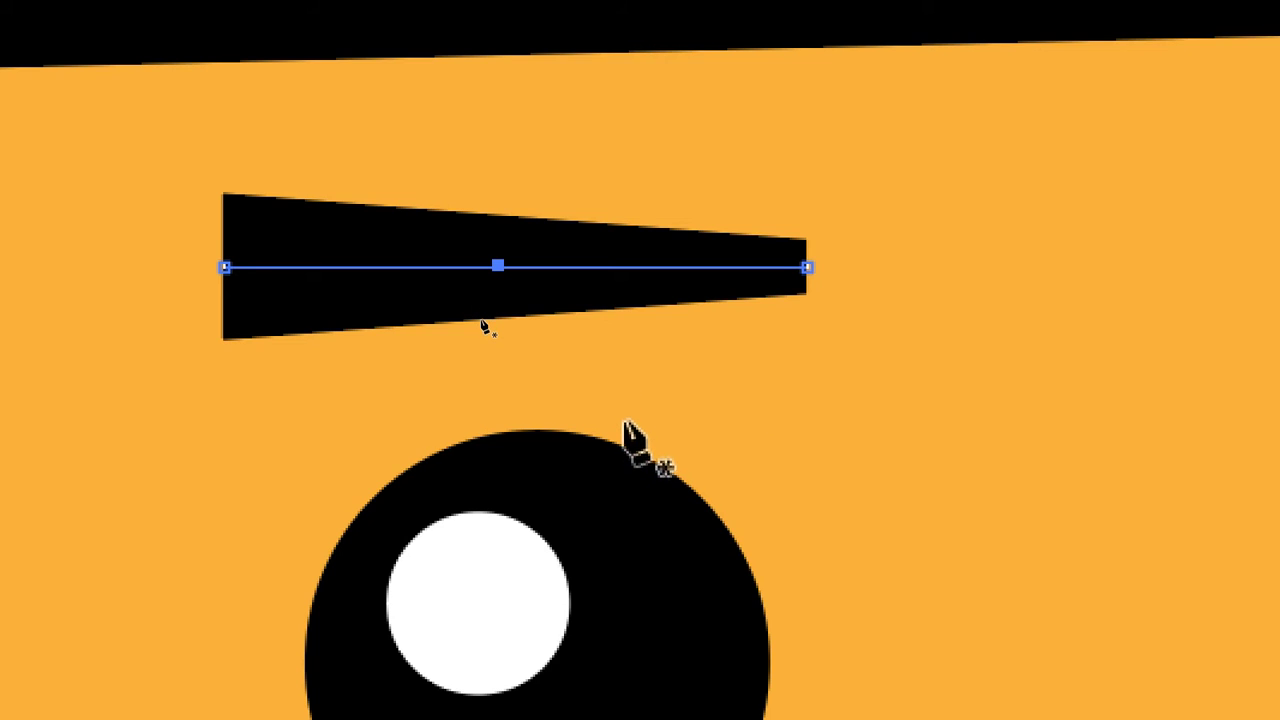
pyautogui.hotkey('shift', 'Up')
pyautogui.hotkey('shift', 'Up')
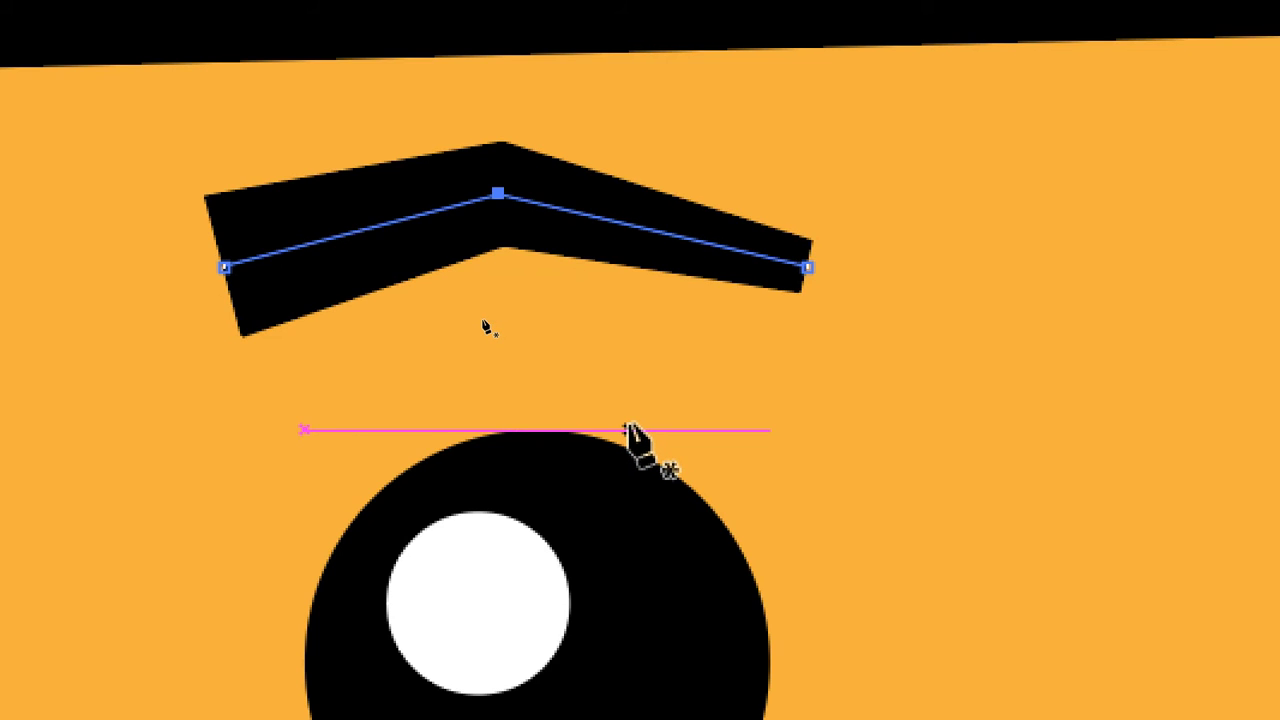
pyautogui.hotkey('shift', 'Up')
pyautogui.hotkey('ctrl', 'z')
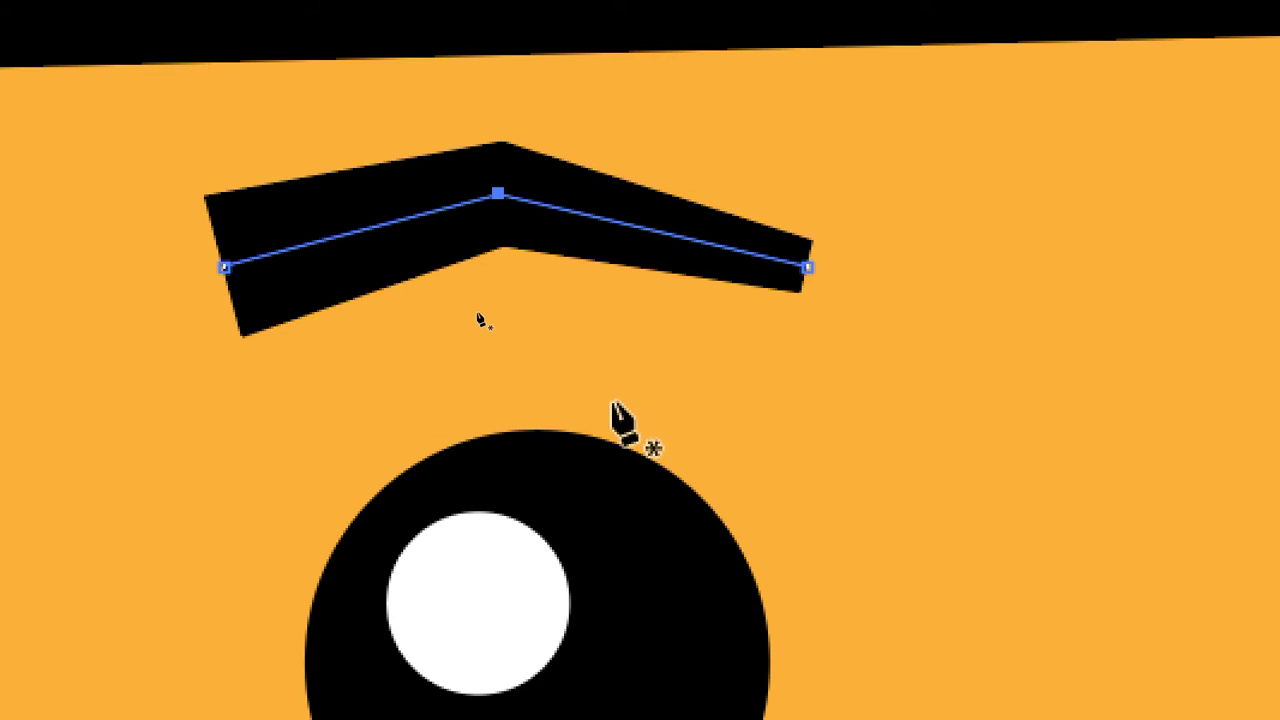
pyautogui.moveTo(498, 193); pyautogui.dragTo(621, 197)
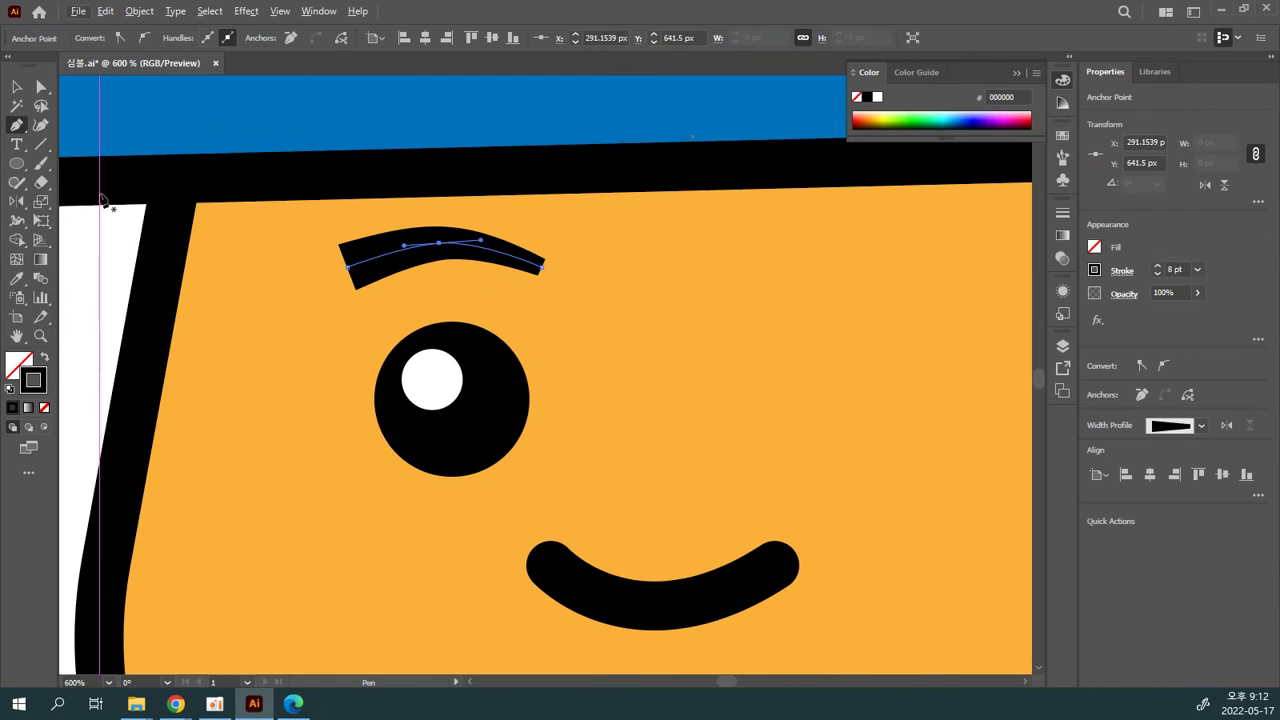
# Step: Give the eyebrow's stroke round caps at both ends and deselect it
pyautogui.press('v')
pyautogui.moveTo(579, 310); pyautogui.dragTo(320, 217)
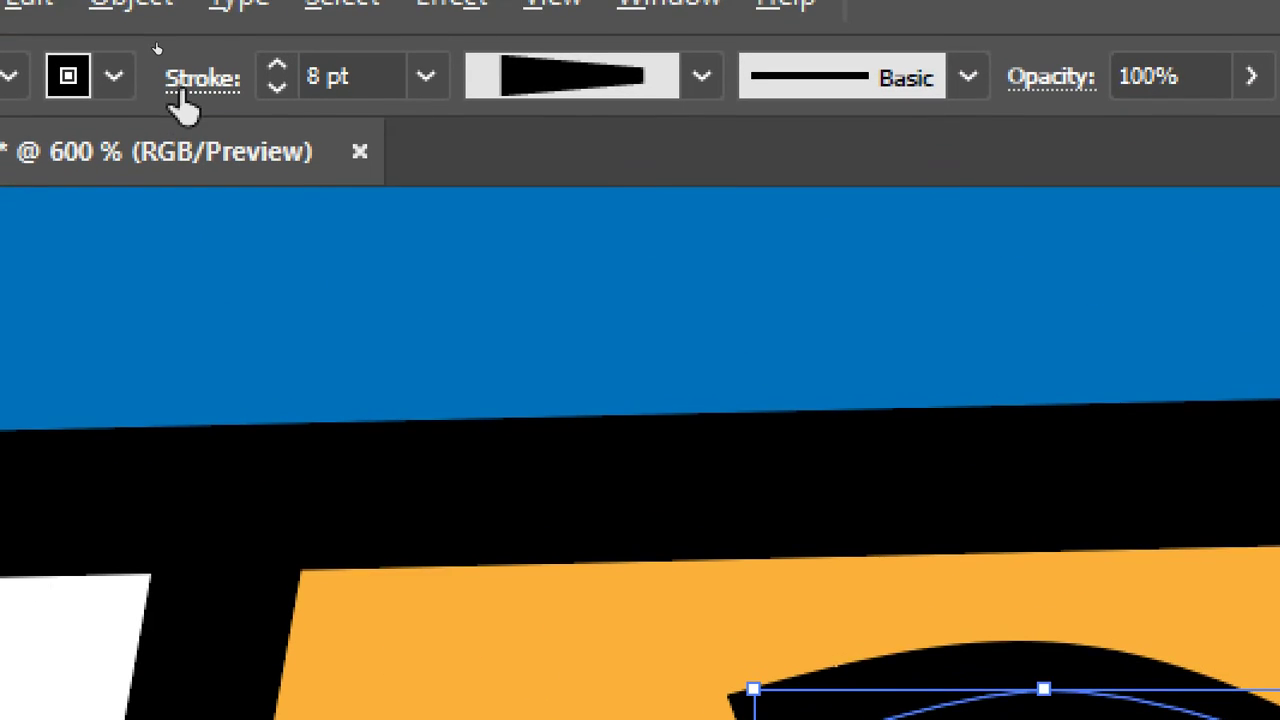
pyautogui.click(86, 80)
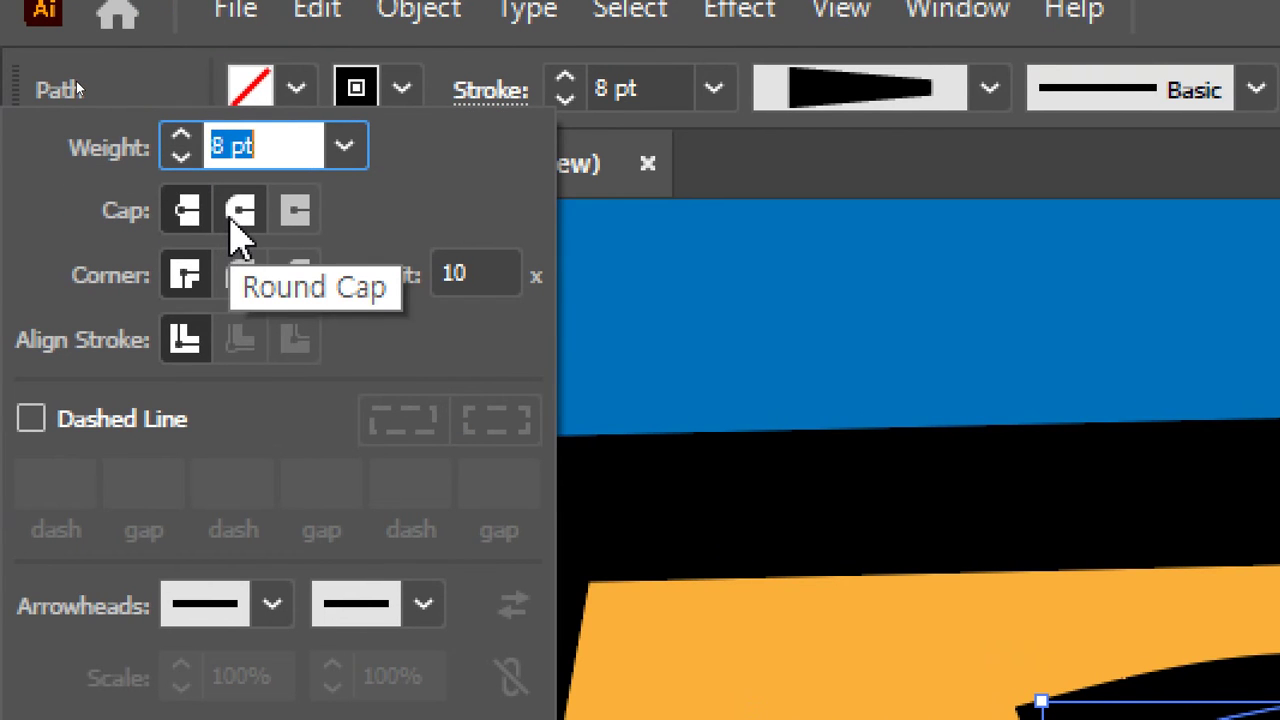
pyautogui.click(237, 214)
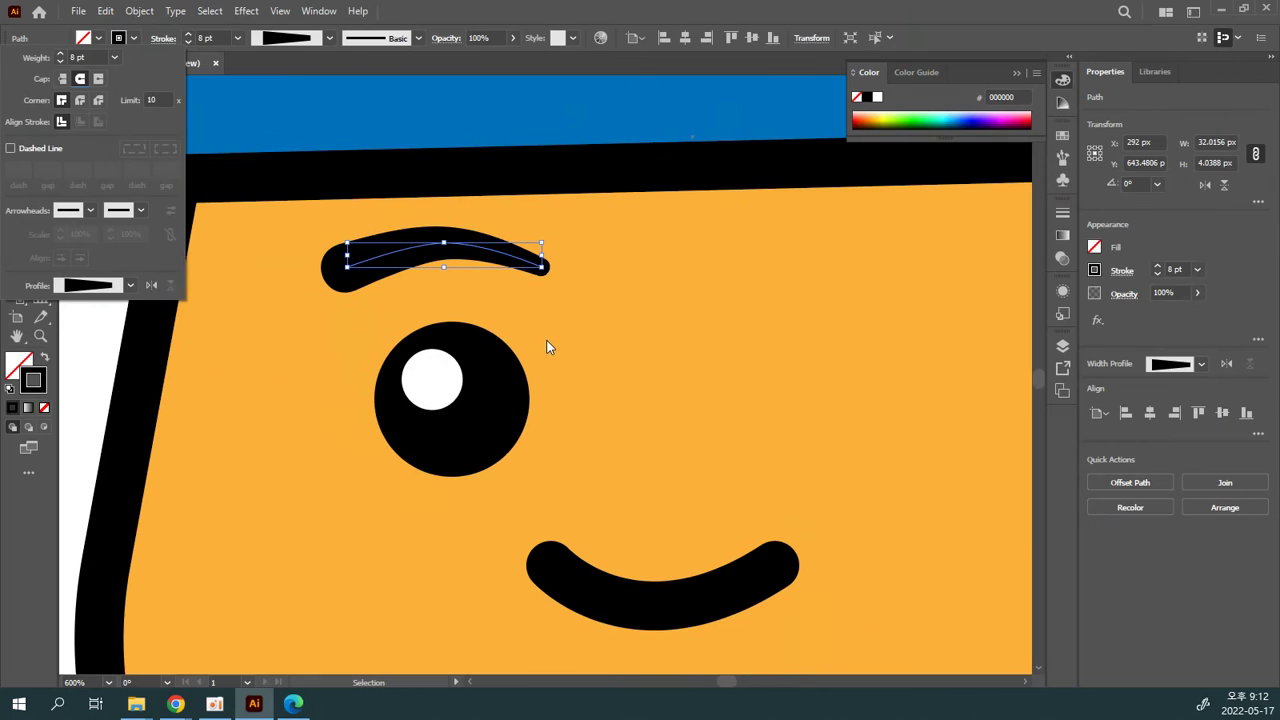
pyautogui.click(1212, 456)
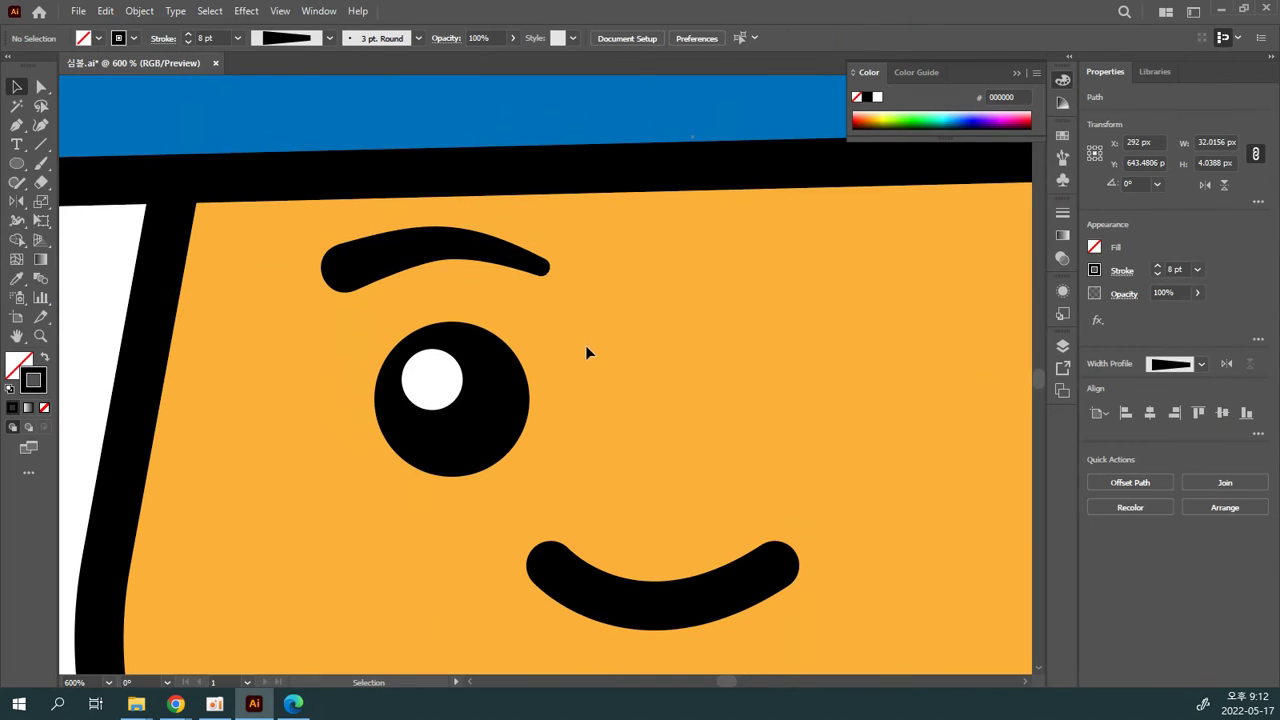
# Step: Reselect the eyebrow for editing with the Width tool
pyautogui.click(523, 272)
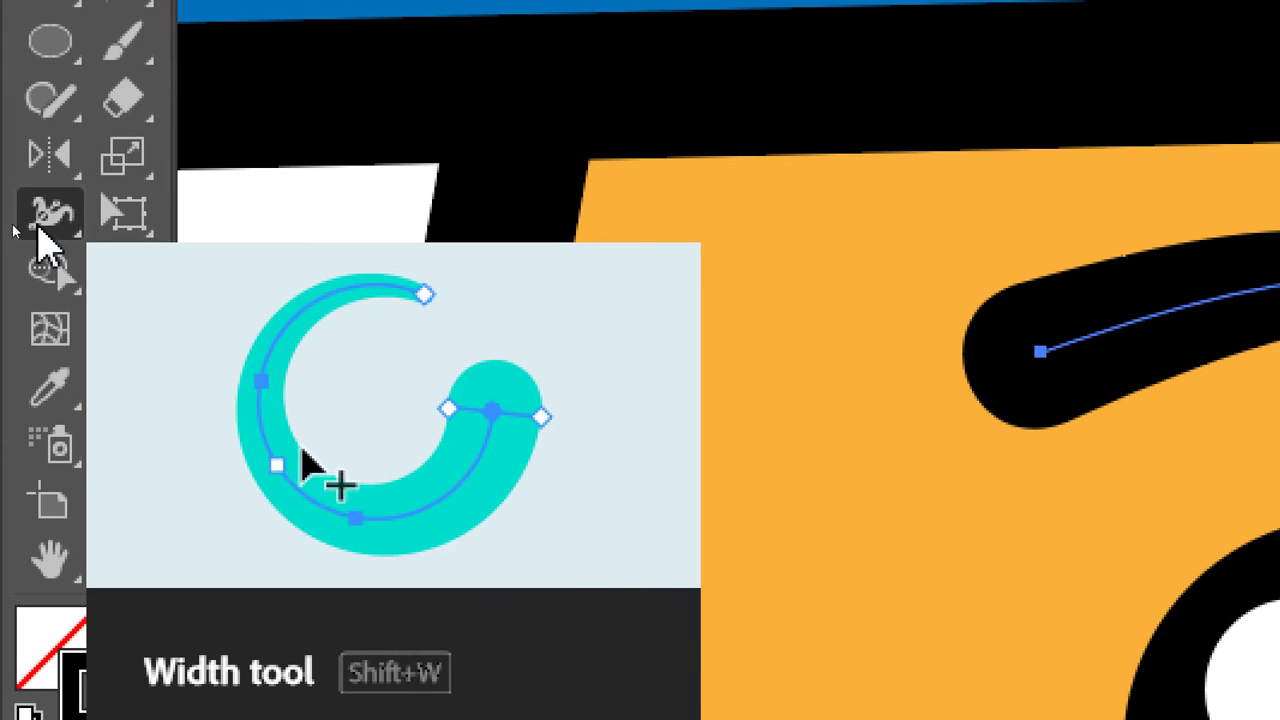
# Step: Set the stroke width at the eyebrow's right end to about 5.2 px with the Width tool and reshape its curve at the middle anchor
pyautogui.click(14, 224)
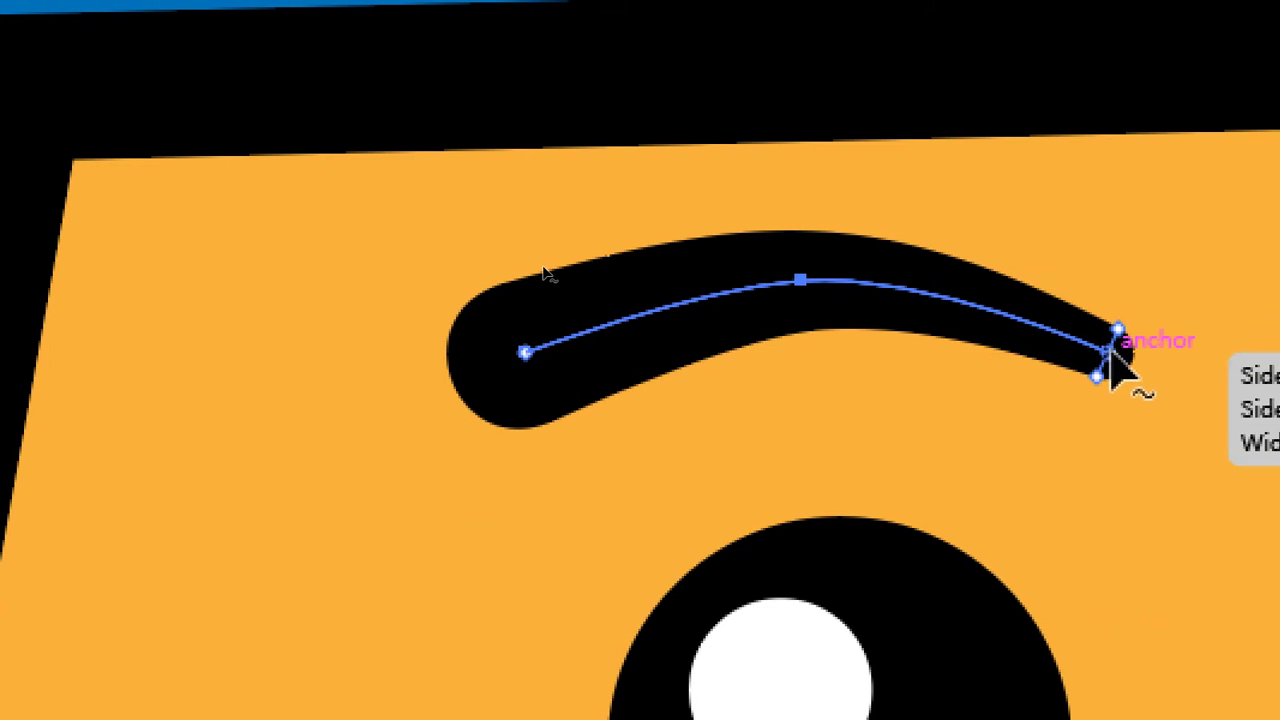
pyautogui.moveTo(1107, 334); pyautogui.dragTo(1107, 318)
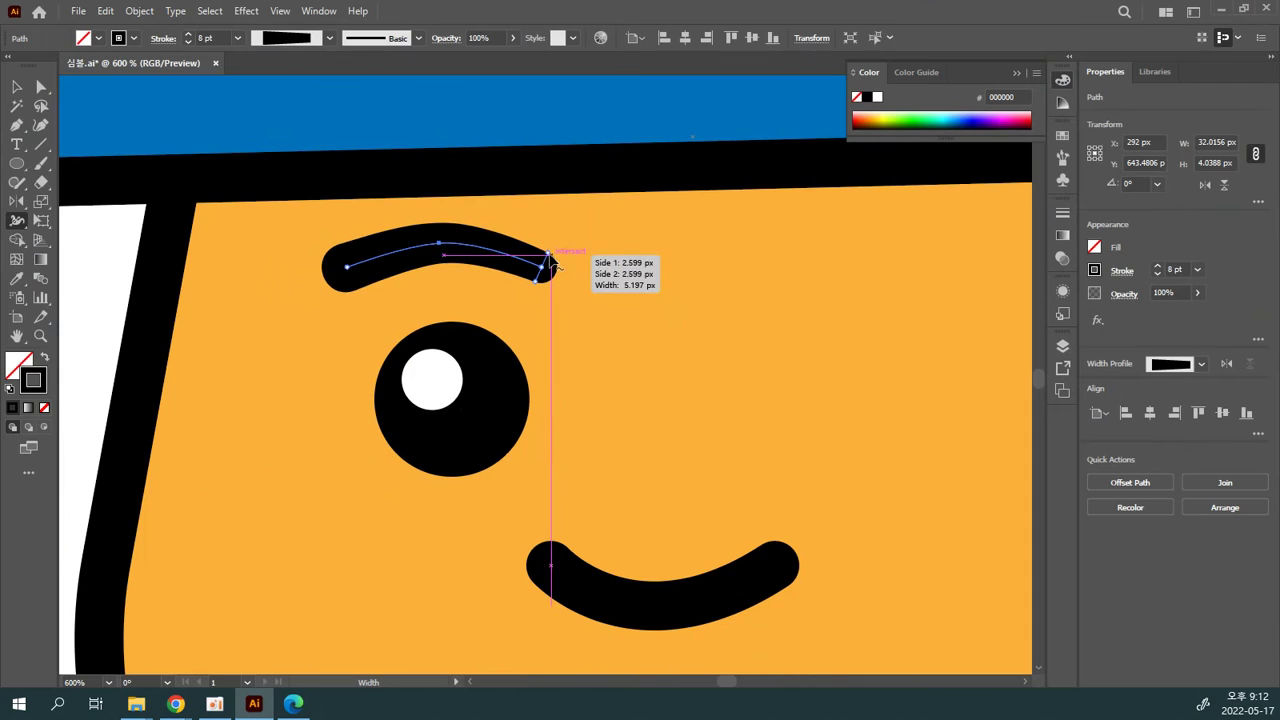
pyautogui.press('a')
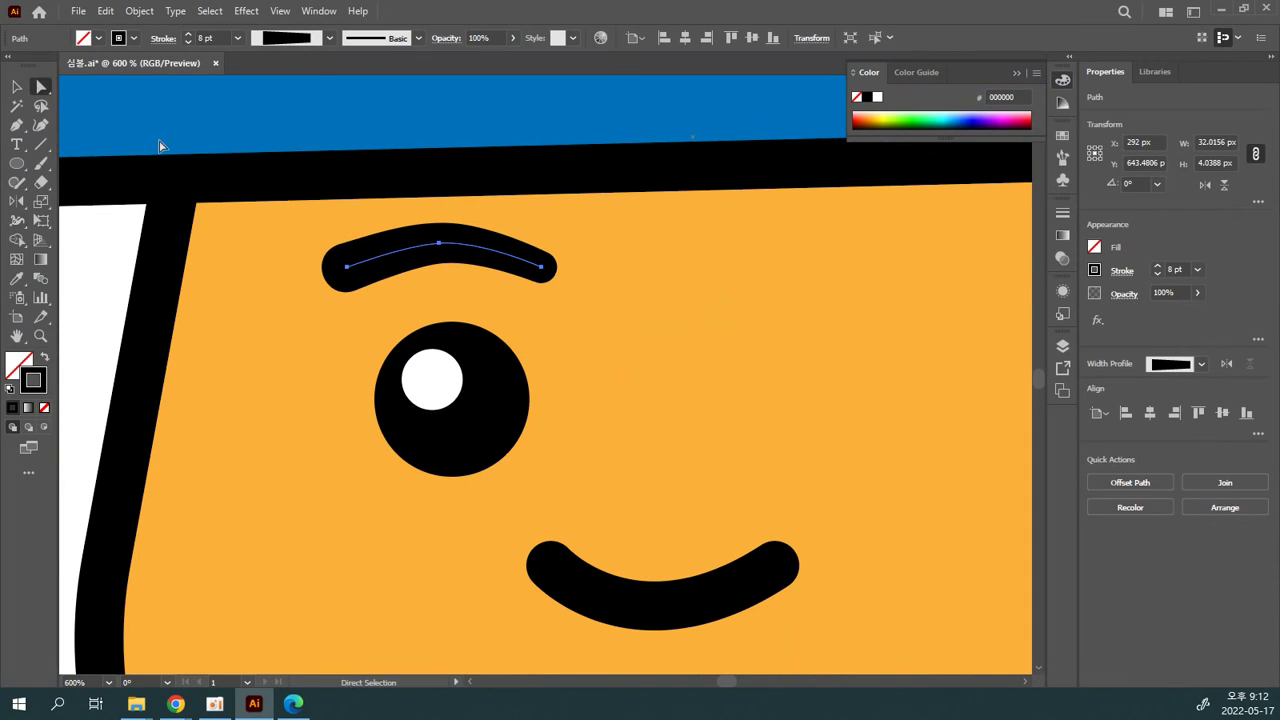
pyautogui.click(438, 243)
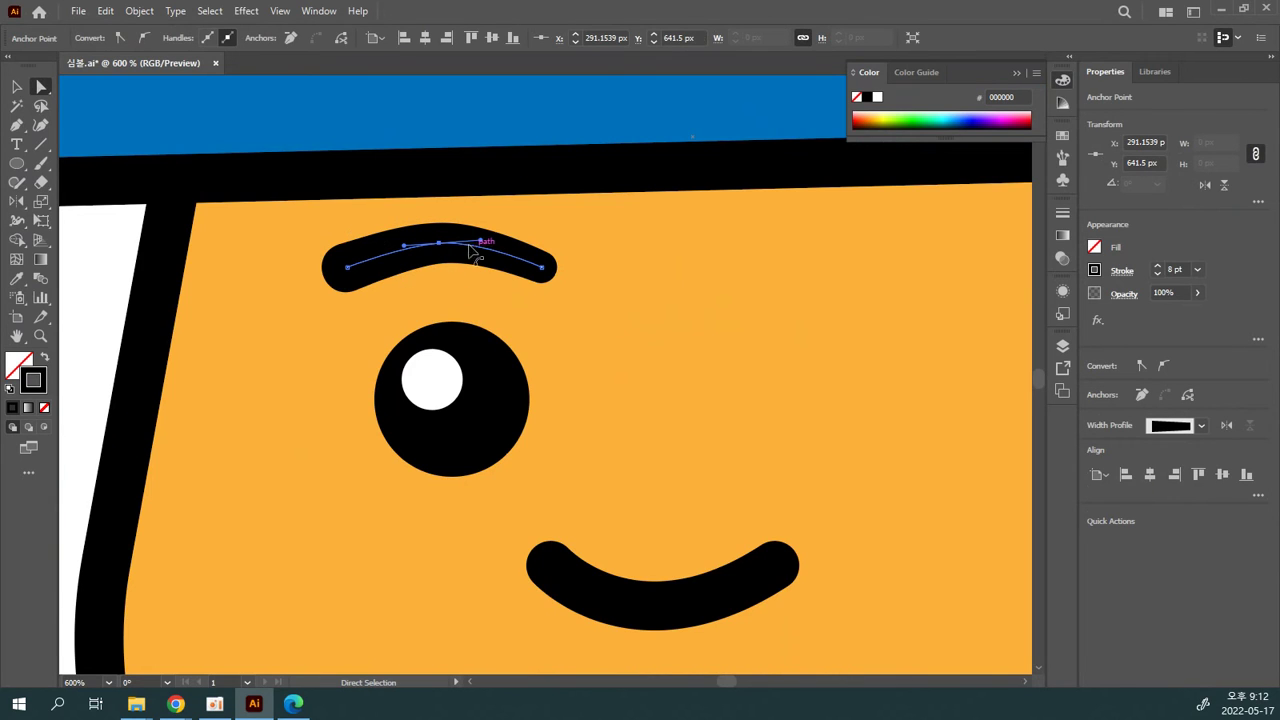
pyautogui.moveTo(443, 253); pyautogui.dragTo(445, 246)
pyautogui.click(545, 326)
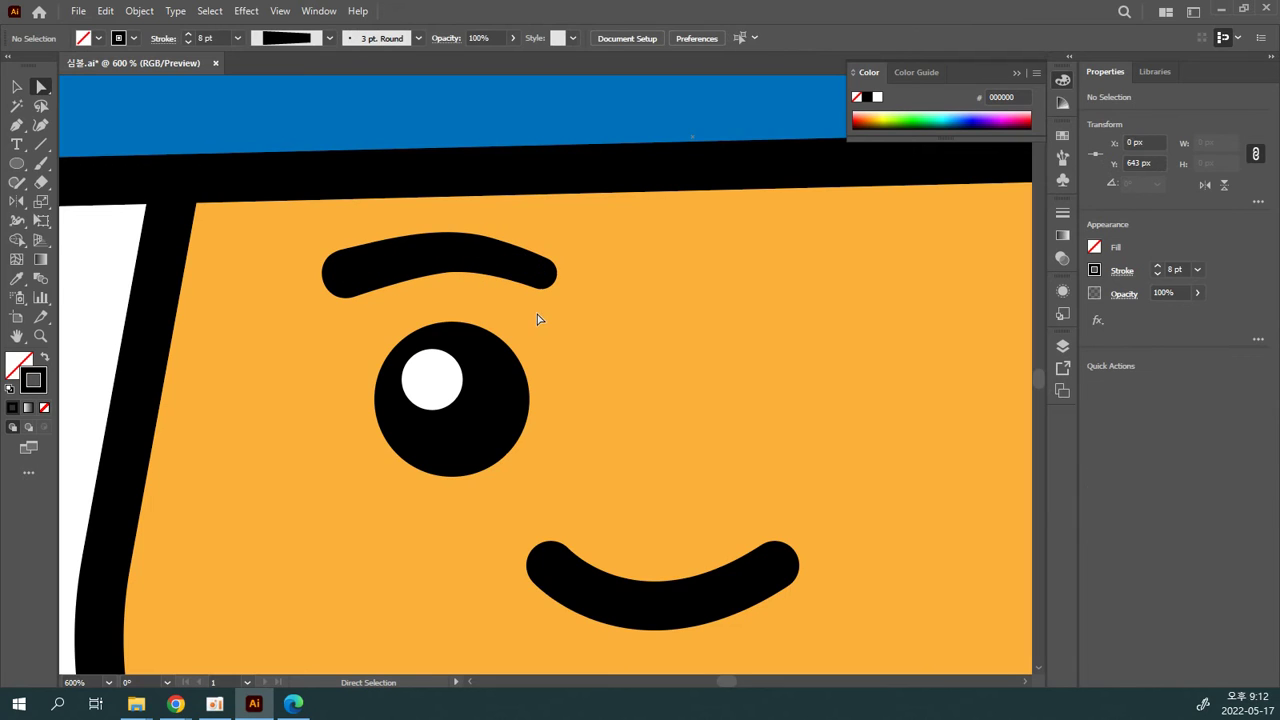
# Step: Select the eyebrow together with the pupil and its highlight, and shift them about 2 px left
pyautogui.click(20, 88)
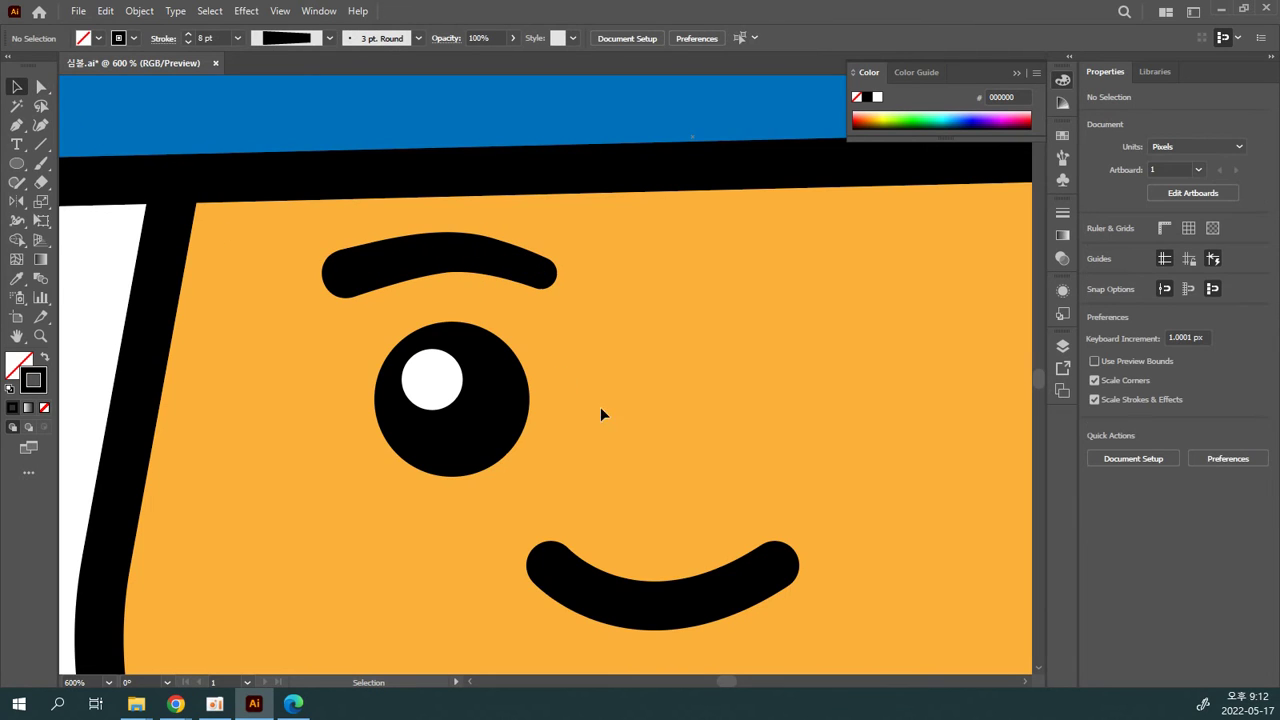
pyautogui.moveTo(250, 247); pyautogui.dragTo(254, 251)
pyautogui.moveTo(440, 400)
pyautogui.mouseDown()
pyautogui.moveTo(530, 423)
pyautogui.moveTo(388, 397)
pyautogui.moveTo(391, 380)
pyautogui.moveTo(428, 371)
pyautogui.moveTo(420, 391)
pyautogui.mouseUp()
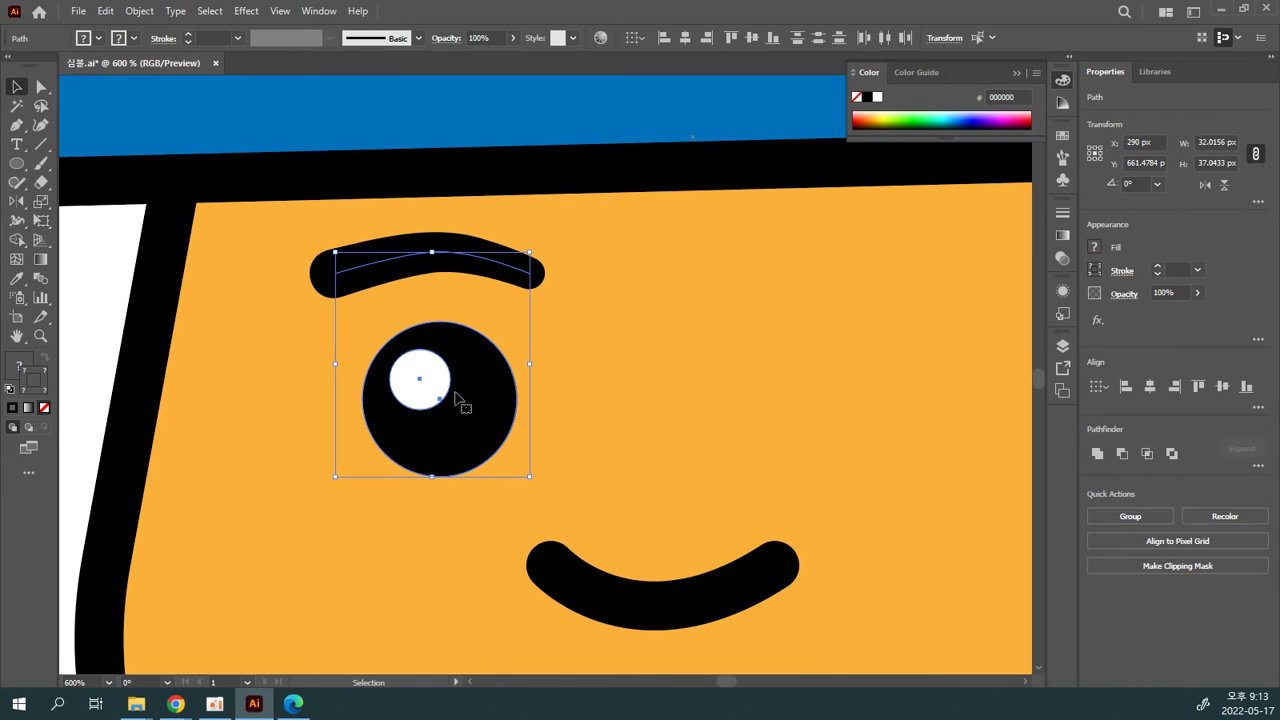
# Step: Convert the selected eyebrow and eye into a dynamic Movie Clip symbol named 눈-뜬, deselect it and show the document's symbols
pyautogui.press('F8')
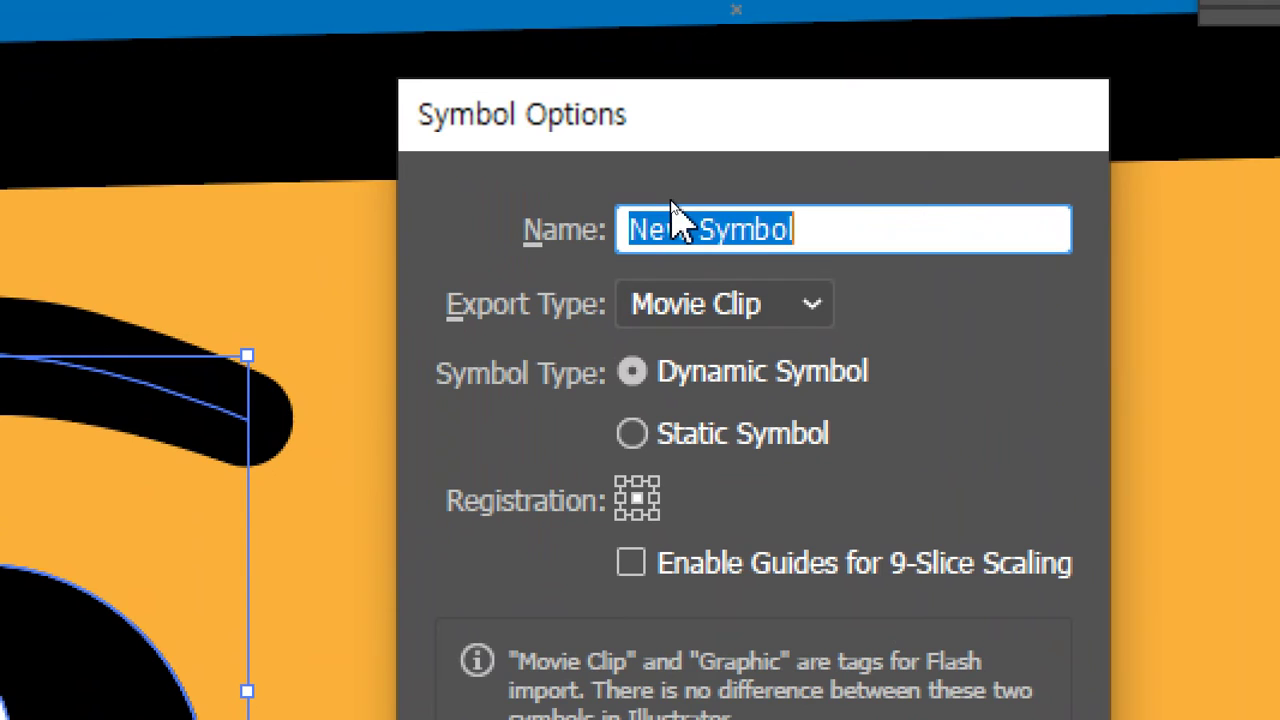
pyautogui.write('sn')
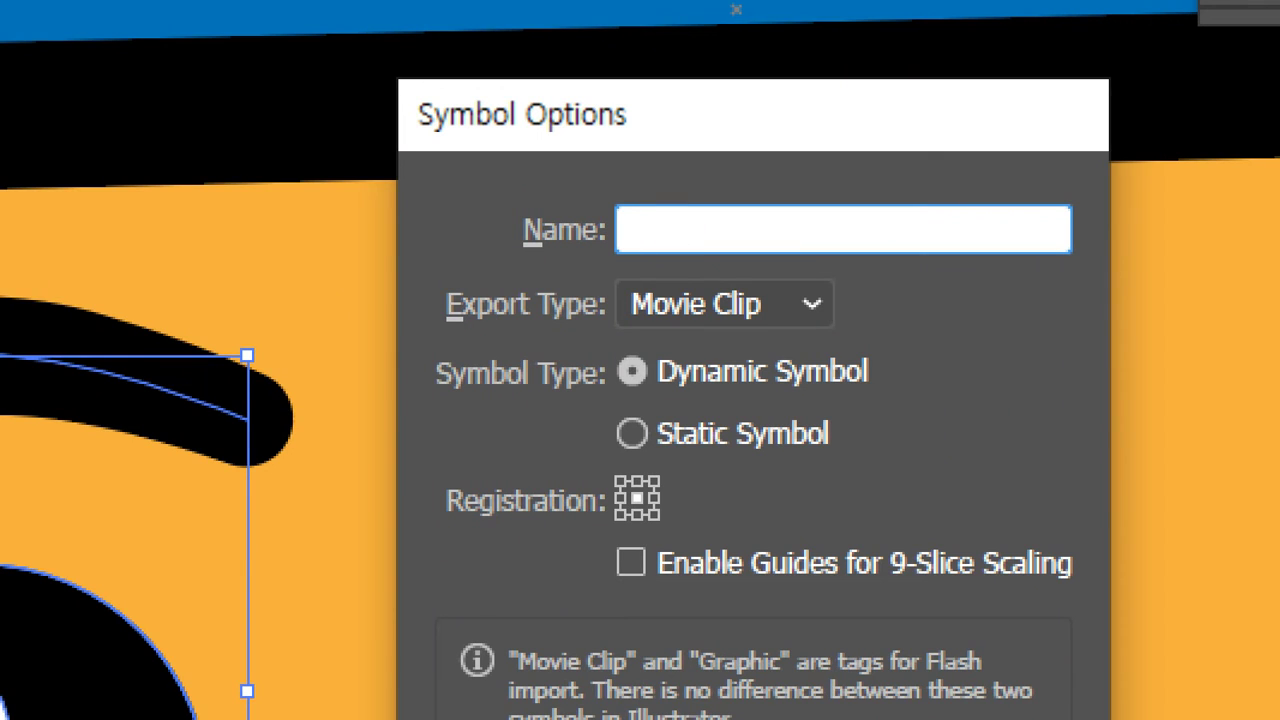
pyautogui.write('ㅌ-뜨ㄴ')
pyautogui.press('Return')
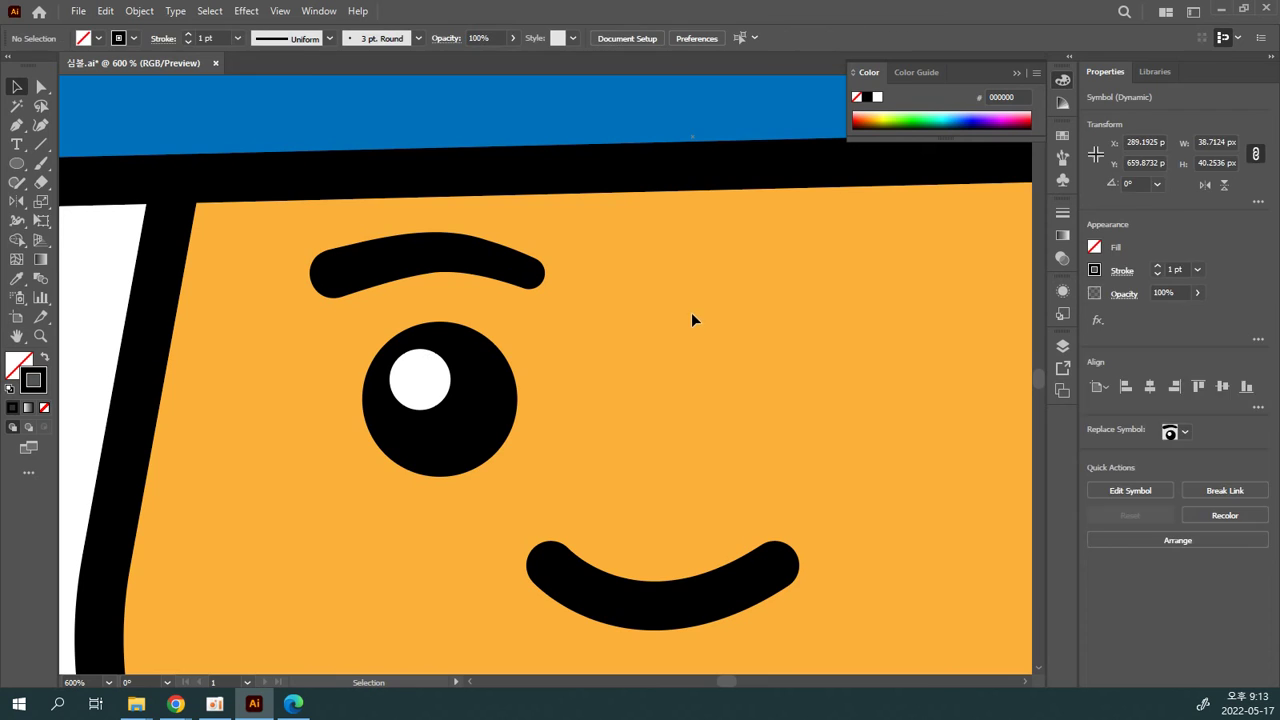
pyautogui.click(692, 314)
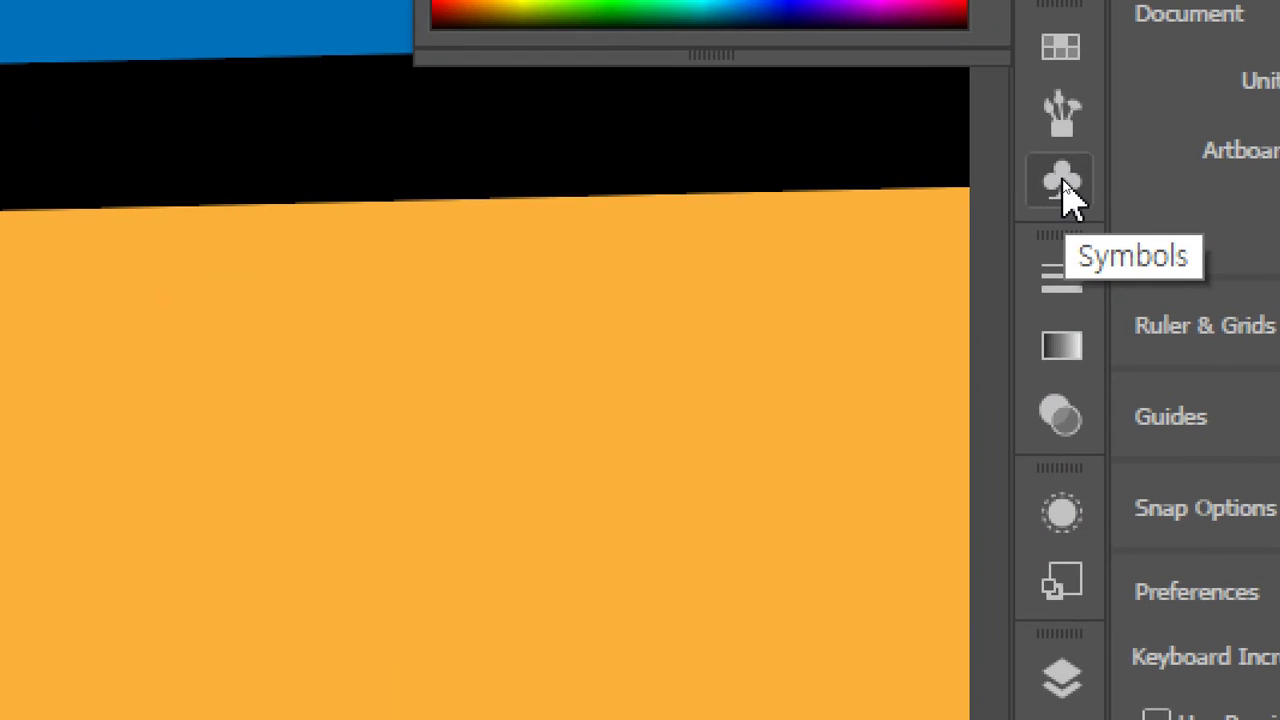
pyautogui.click(1063, 181)
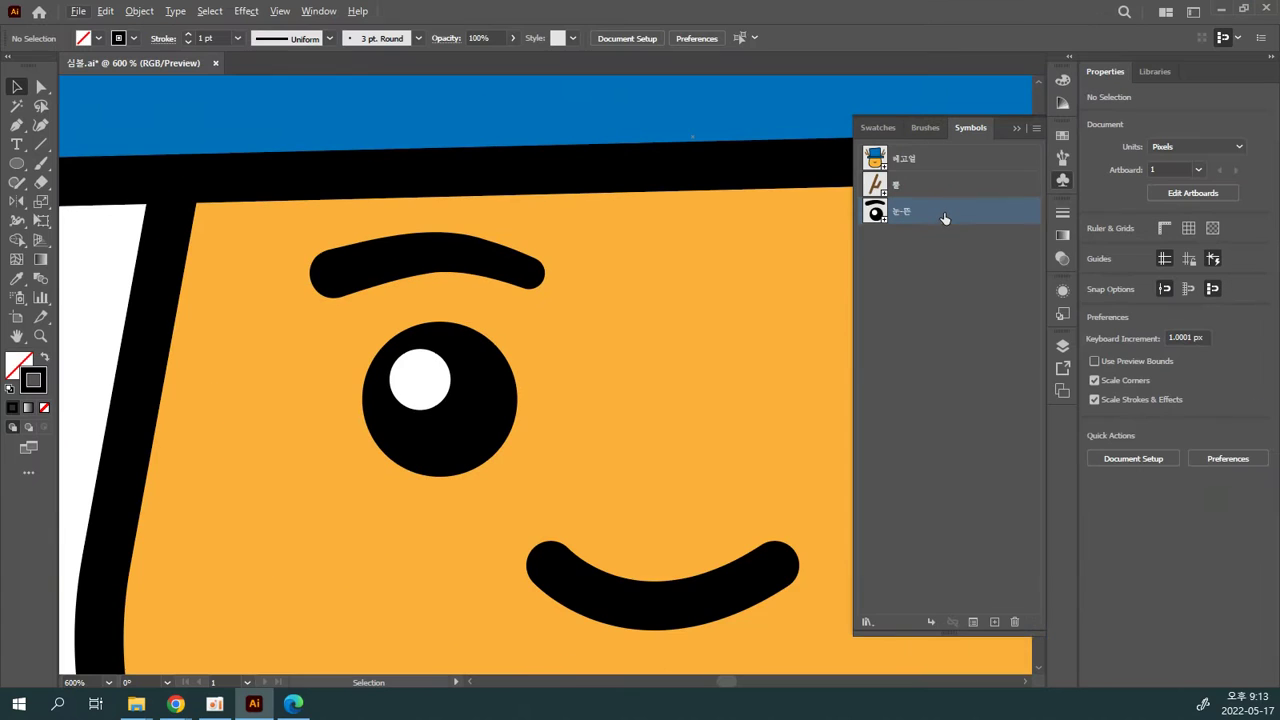
# Step: Duplicate the eye symbol about 62 px to the right as the face's second eye
pyautogui.moveTo(707, 386); pyautogui.dragTo(562, 386)
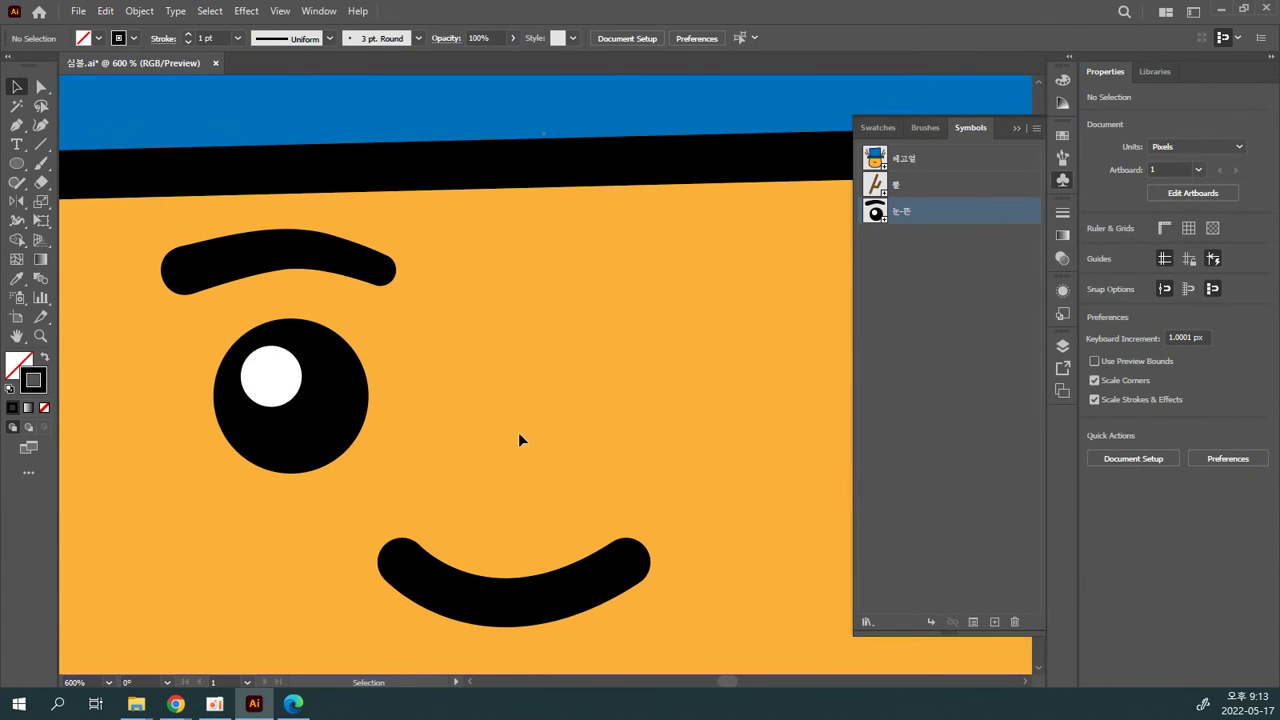
pyautogui.click(249, 263)
pyautogui.moveTo(300, 352); pyautogui.dragTo(662, 357)
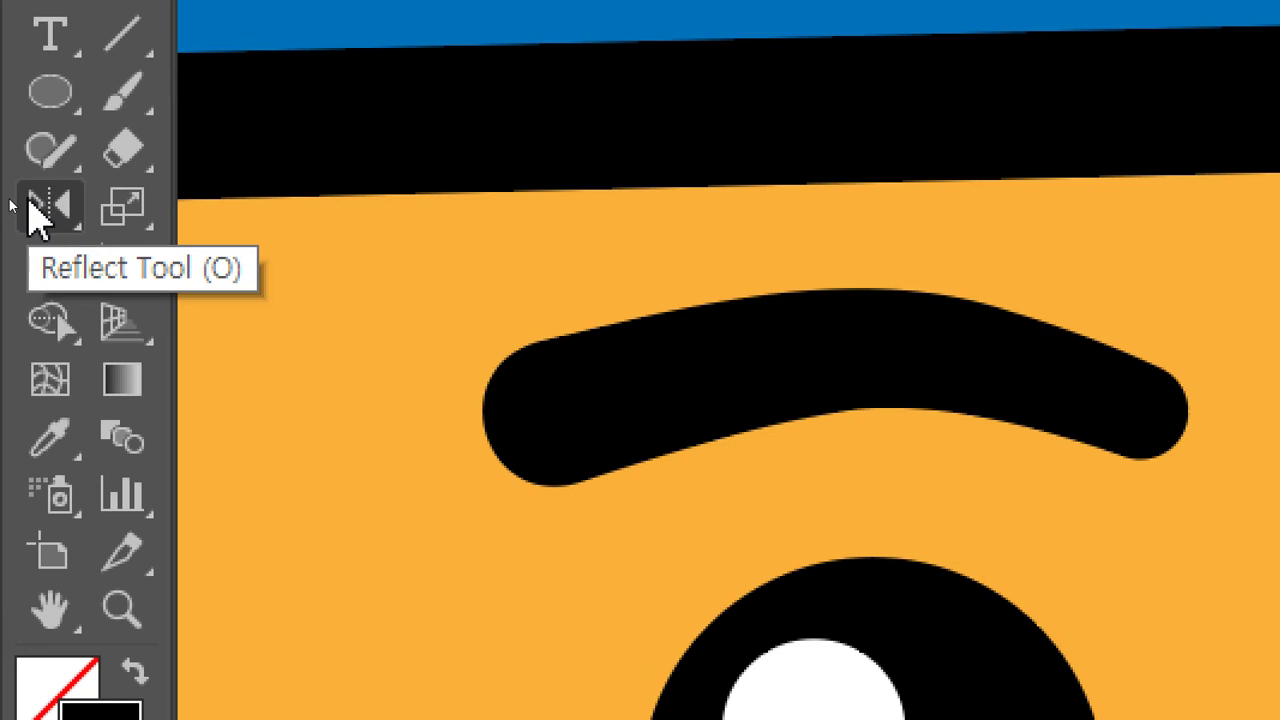
# Step: Try to reflect the copied eye across an axis at -81.91° and move it further outward on the face
pyautogui.click(39, 214)
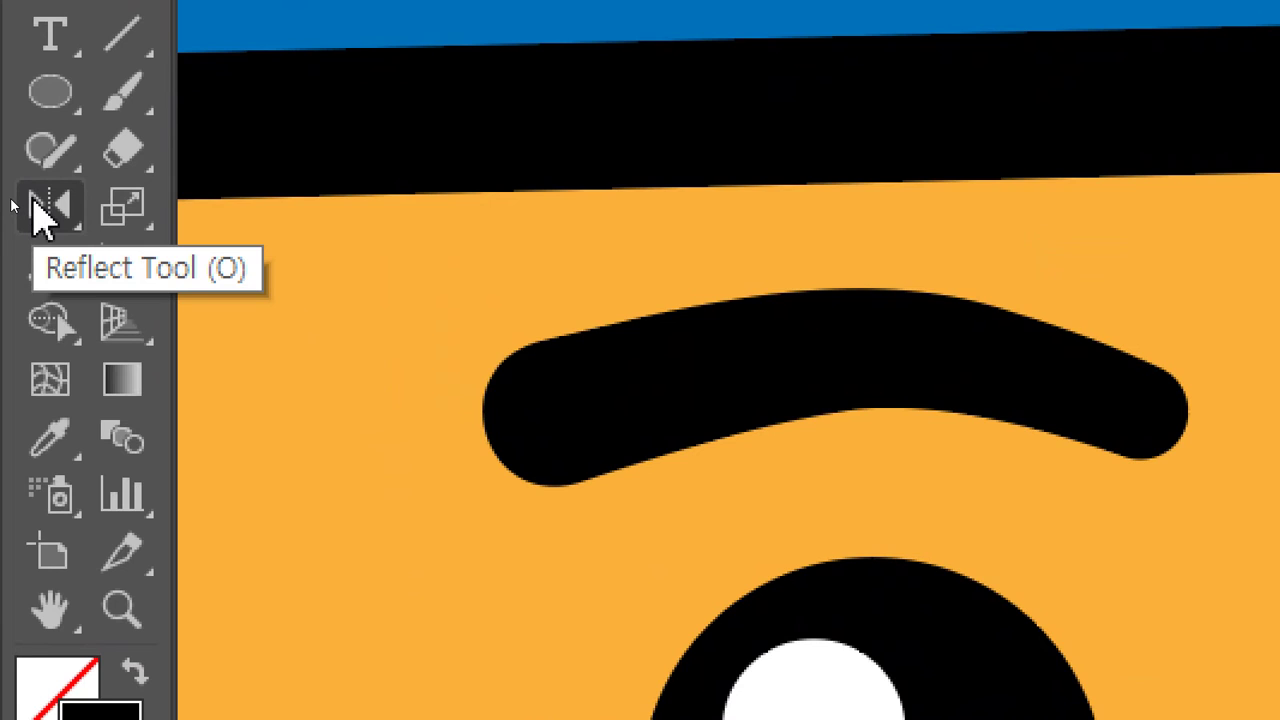
pyautogui.doubleClick(40, 207)
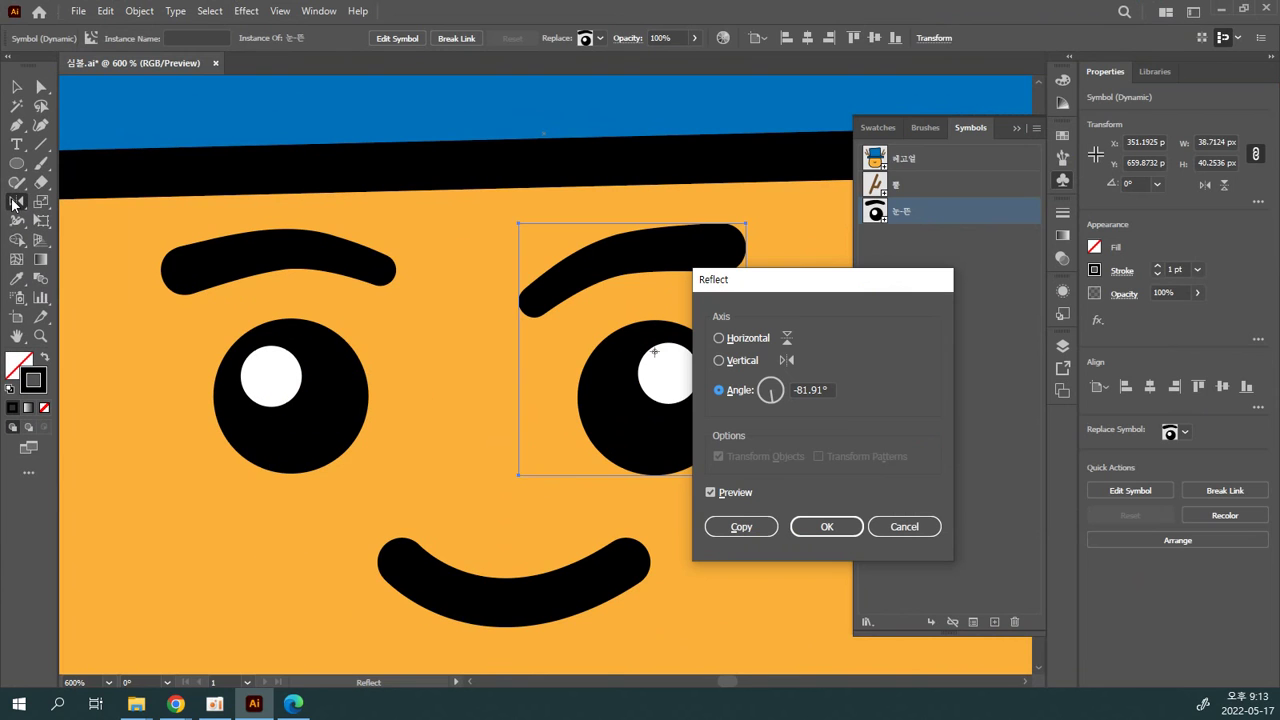
pyautogui.moveTo(804, 286); pyautogui.dragTo(897, 268)
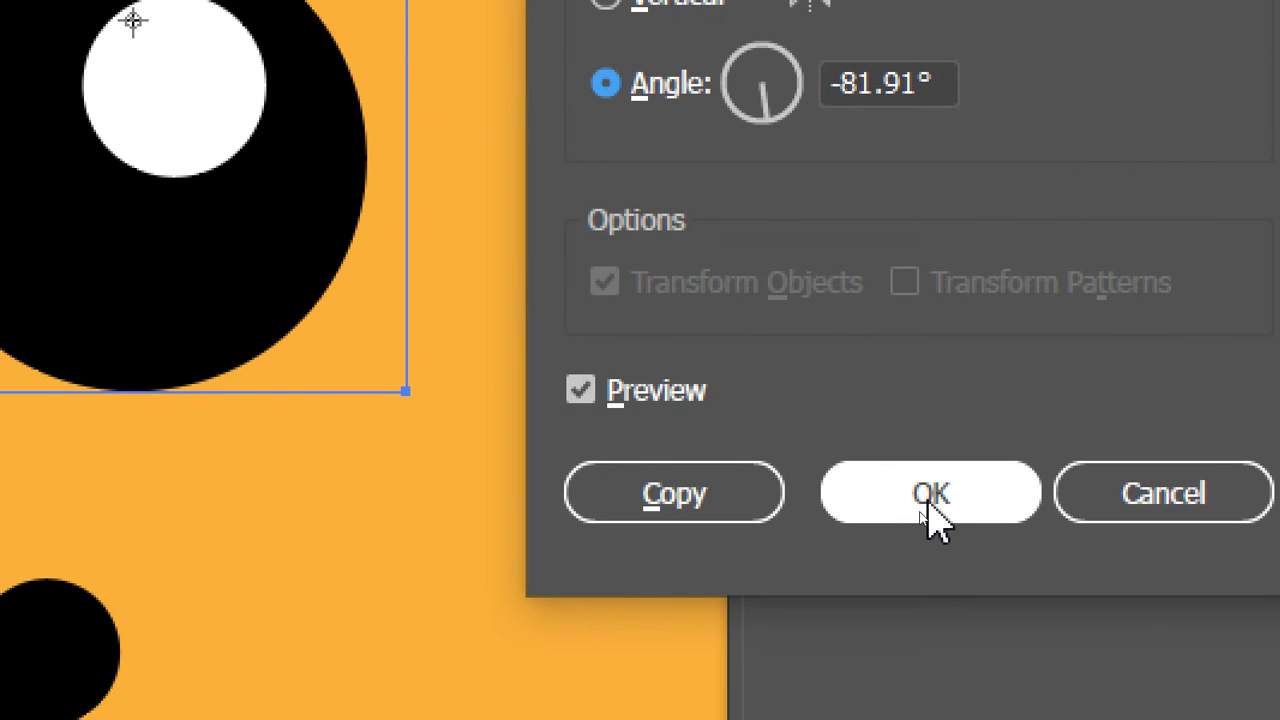
pyautogui.click(930, 500)
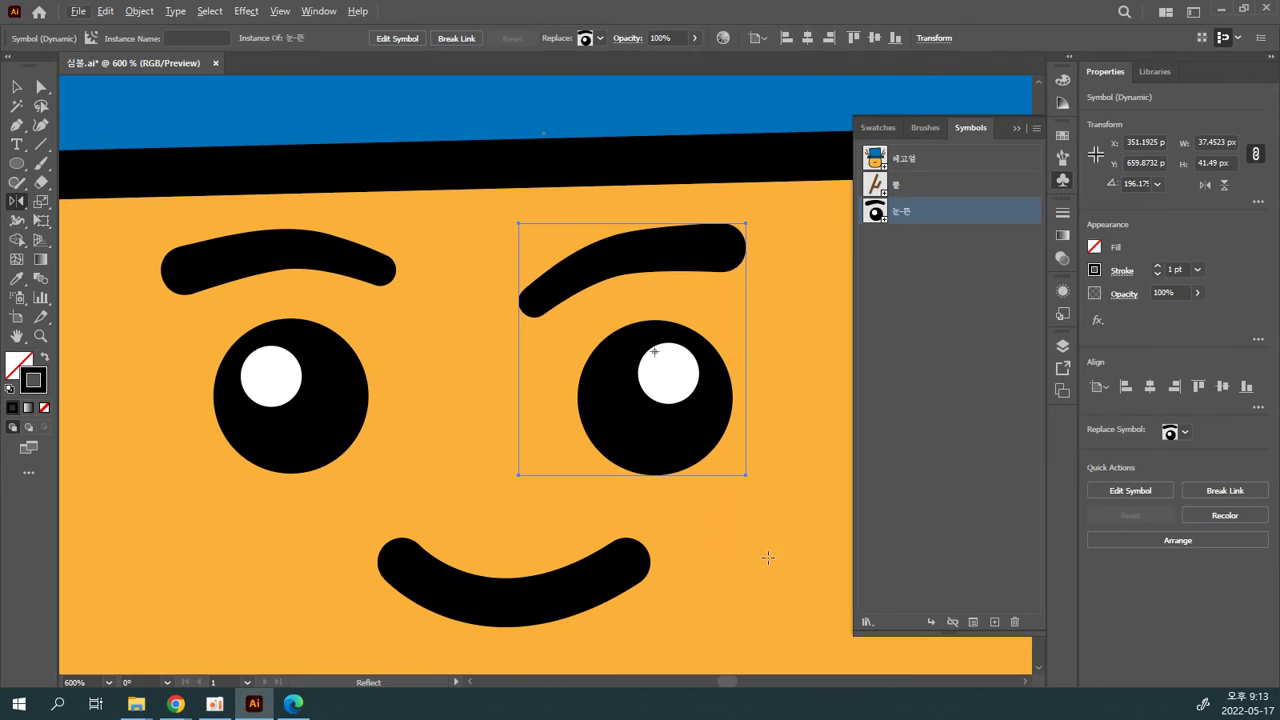
pyautogui.moveTo(678, 403); pyautogui.dragTo(450, 341)
pyautogui.click(20, 90)
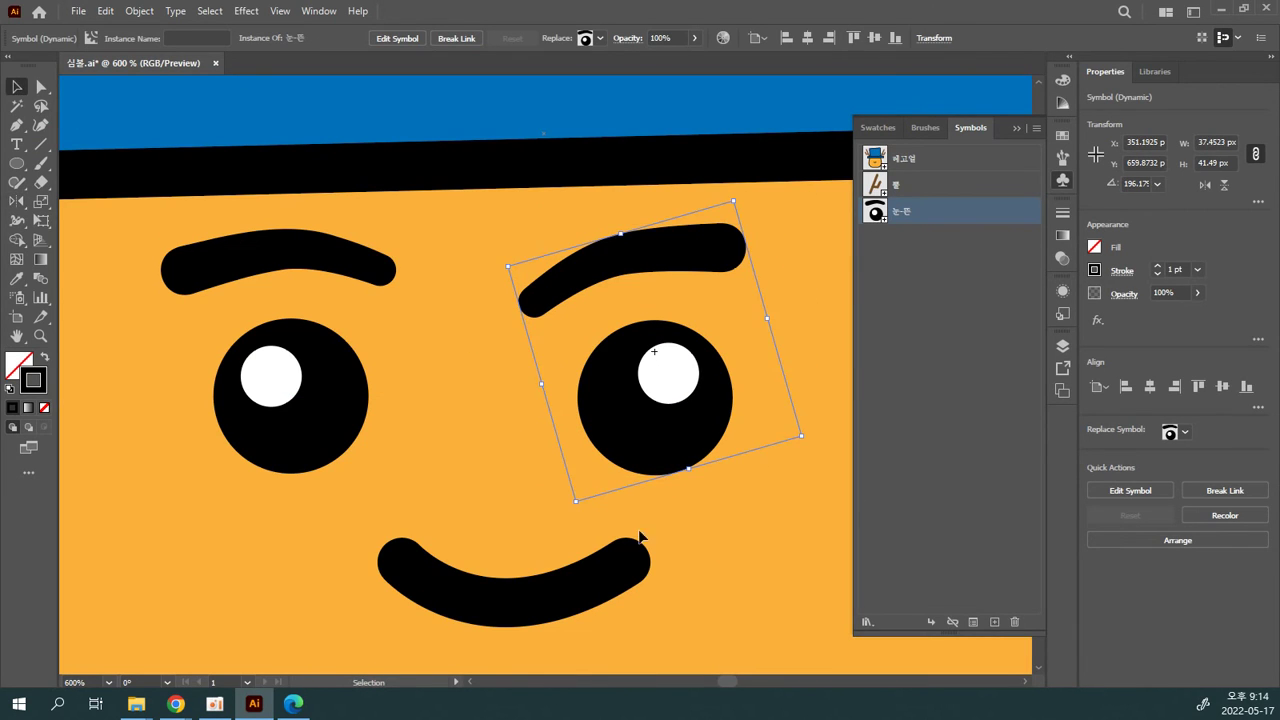
pyautogui.click(717, 539)
pyautogui.moveTo(683, 449); pyautogui.dragTo(737, 443)
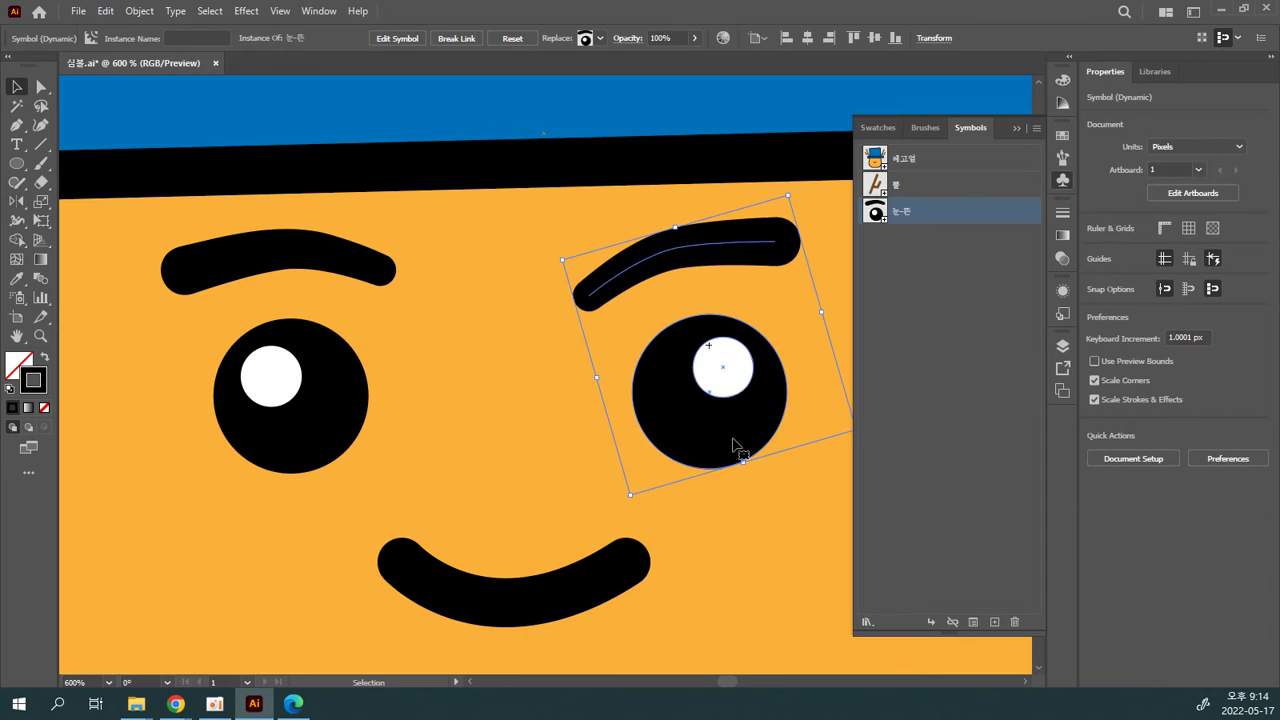
# Step: Undo the move and the reflection of the copied eye
pyautogui.hotkey('ctrl', 'z')
pyautogui.hotkey('ctrl', 'z')
pyautogui.hotkey('ctrl', 'z')
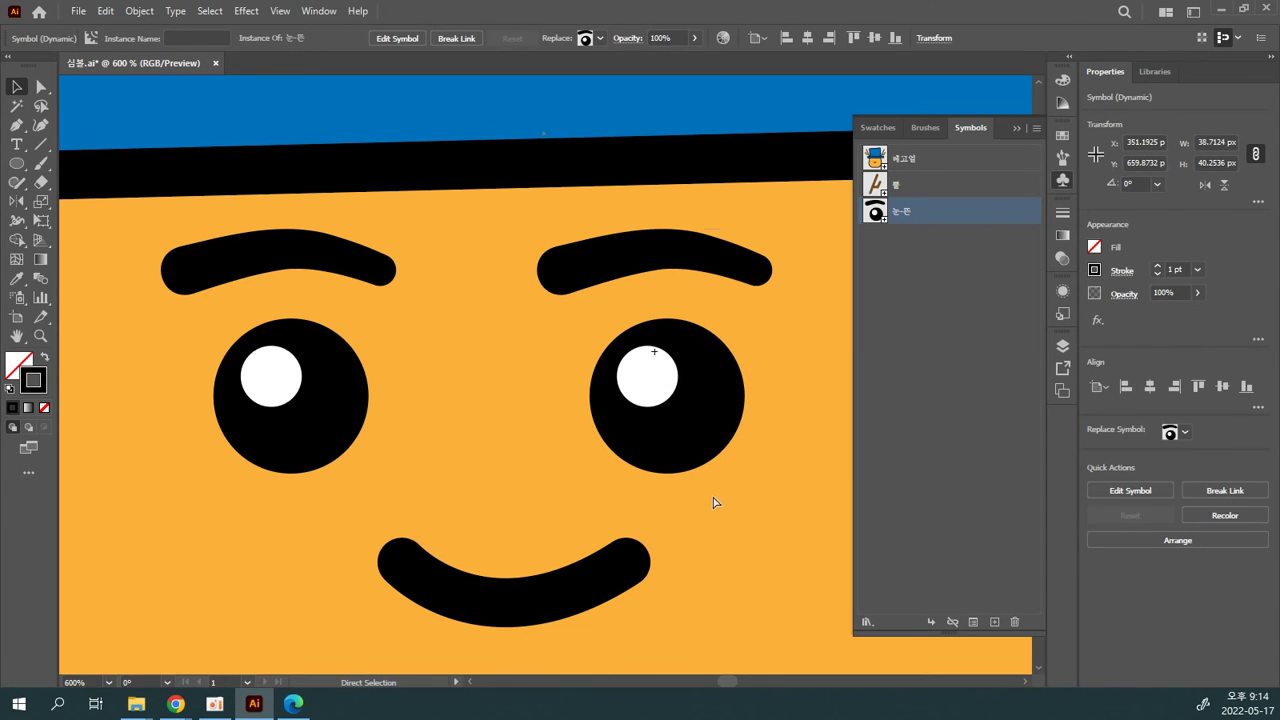
# Step: Reflect the copied eye symbol across an axis at -81.91° and deselect it
pyautogui.doubleClick(17, 205)
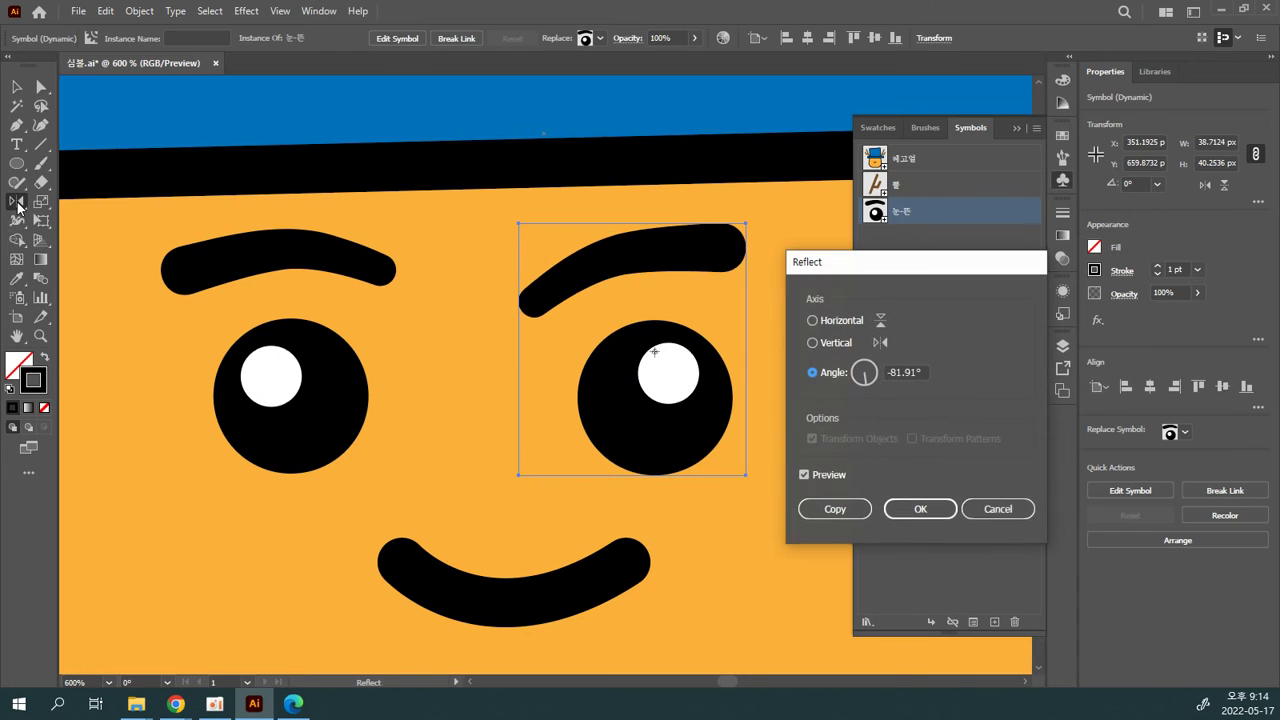
pyautogui.click(922, 509)
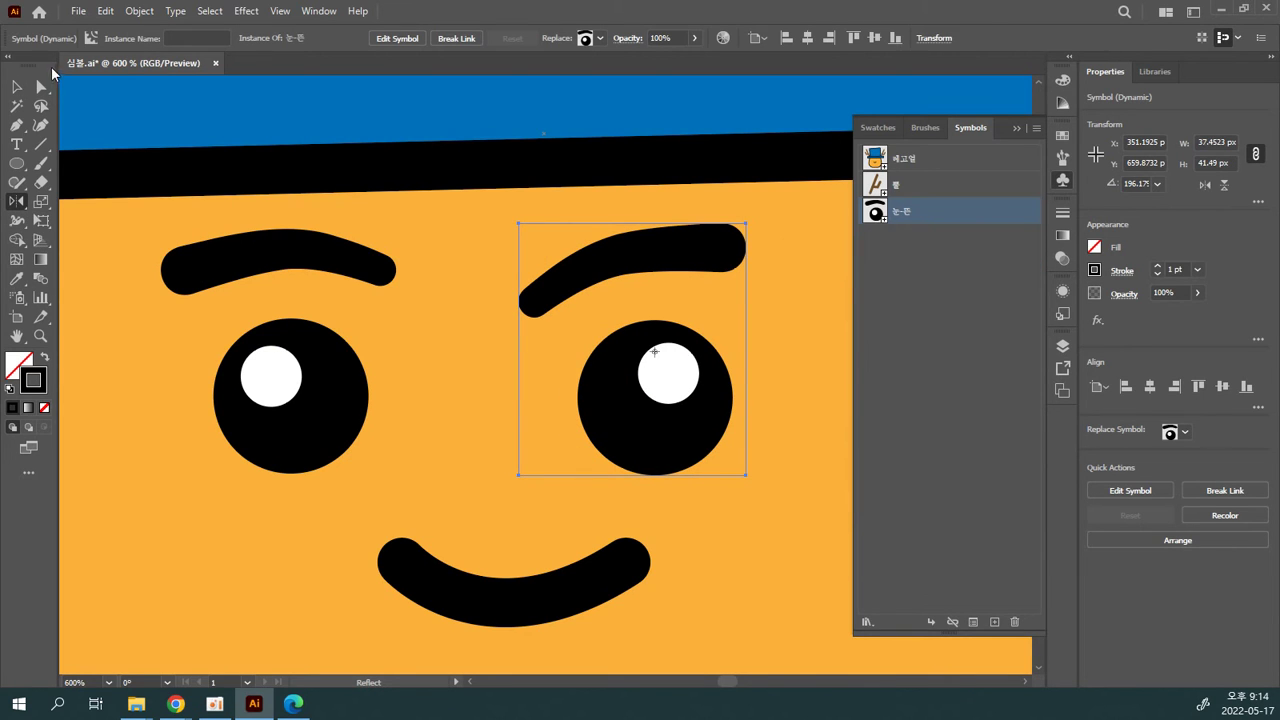
pyautogui.click(17, 87)
pyautogui.click(112, 314)
# Step: Move the reflected eye about 16 px to the right and the original eye about 4 px to the right
pyautogui.hotkey('ctrl', '-')
pyautogui.hotkey('ctrl', '-')
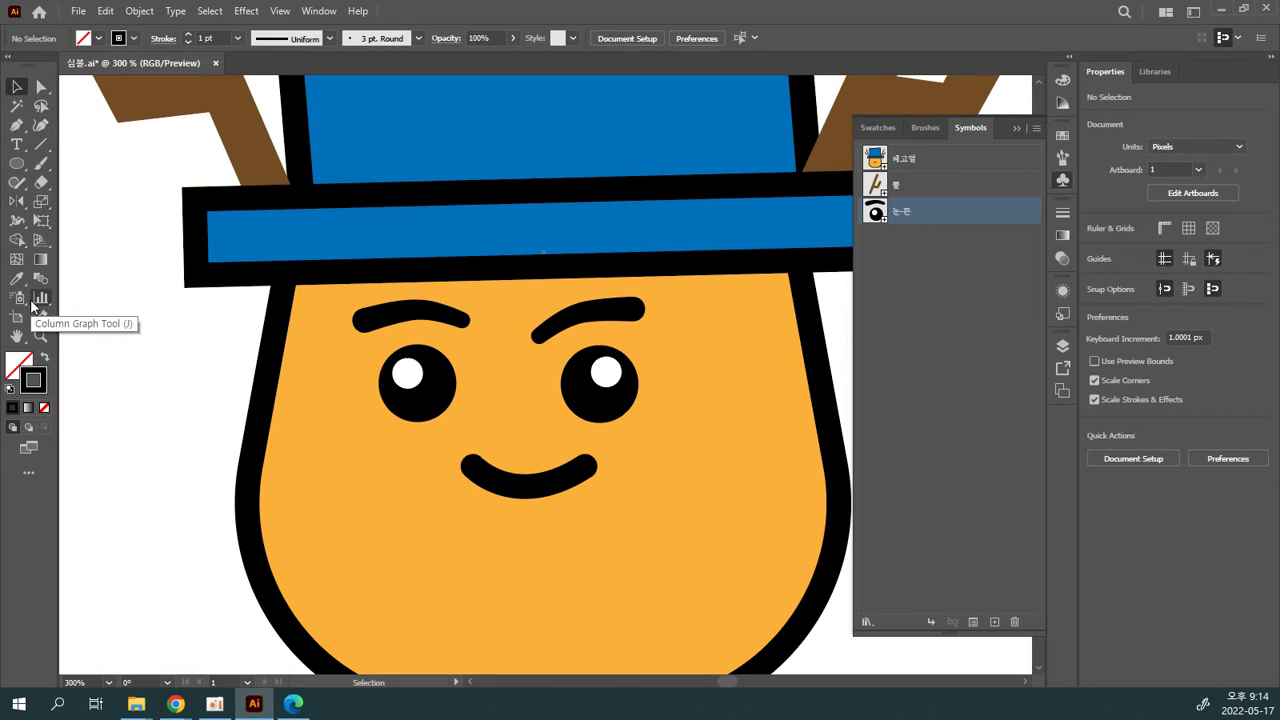
pyautogui.moveTo(611, 376); pyautogui.dragTo(659, 373)
pyautogui.moveTo(432, 391); pyautogui.dragTo(443, 389)
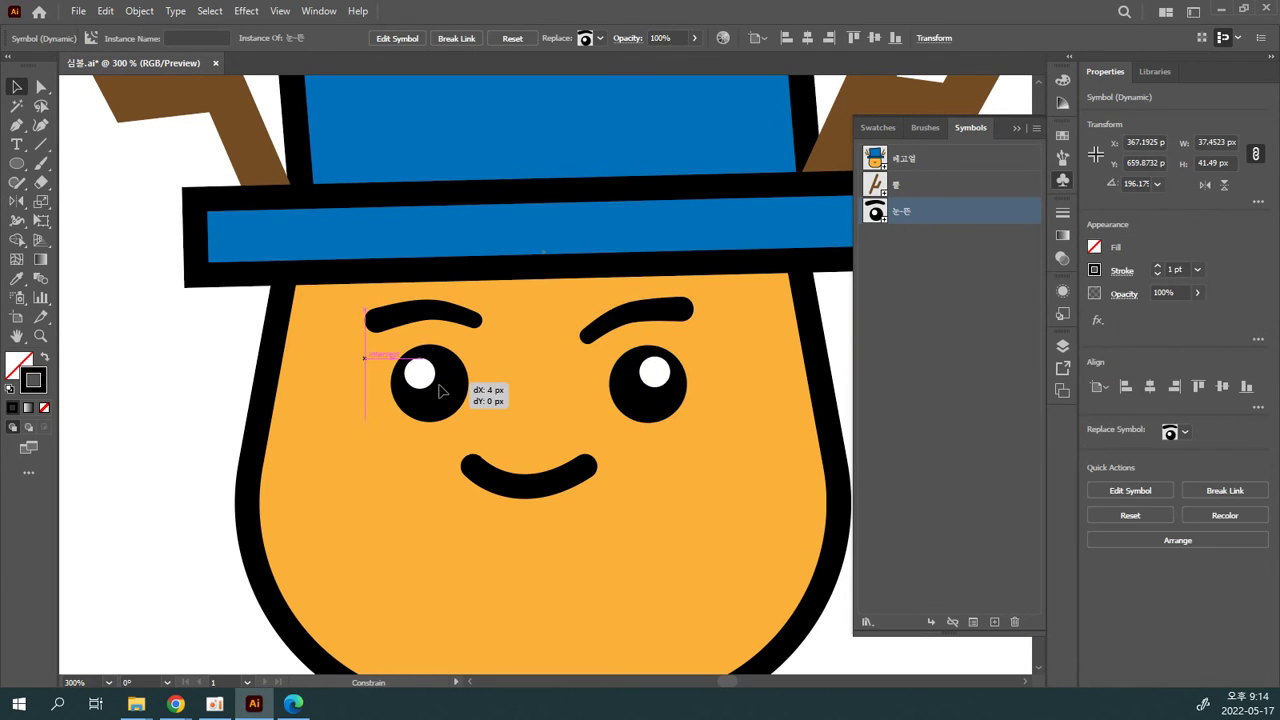
pyautogui.click(763, 504)
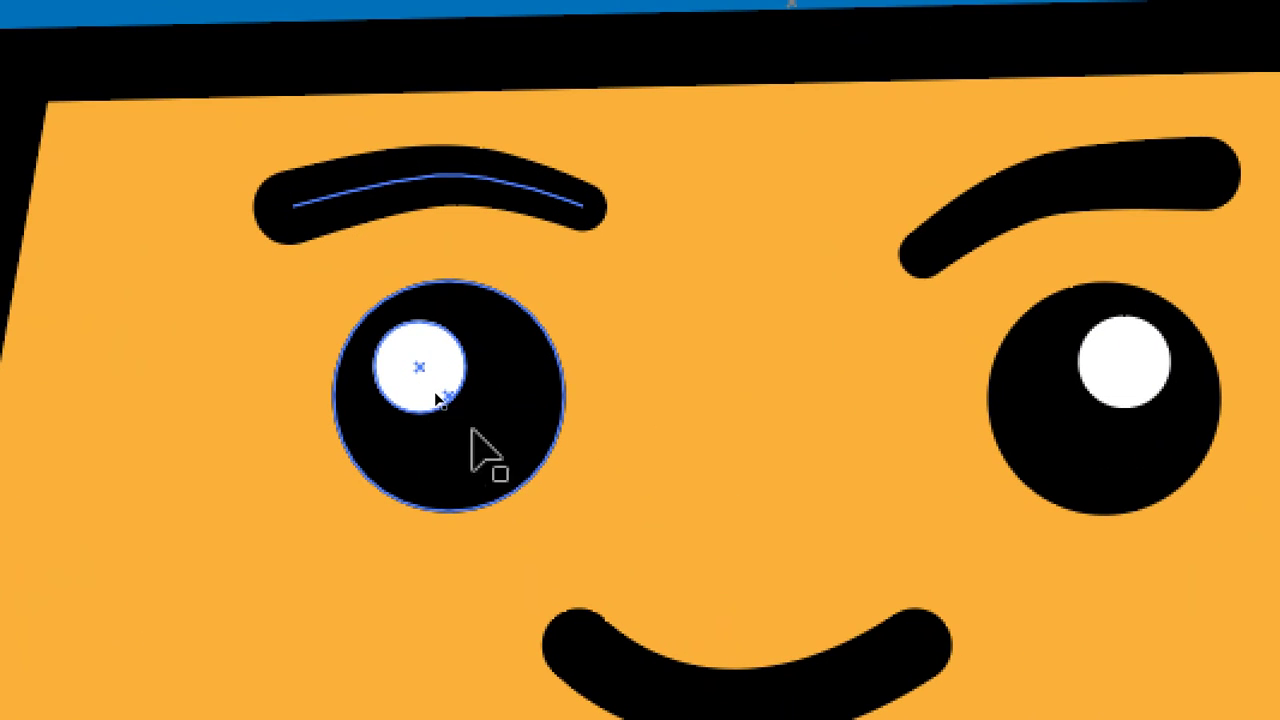
# Step: Edit the left eye symbol and add a smaller copy of the white highlight at the pupil's lower right
pyautogui.click(426, 384)
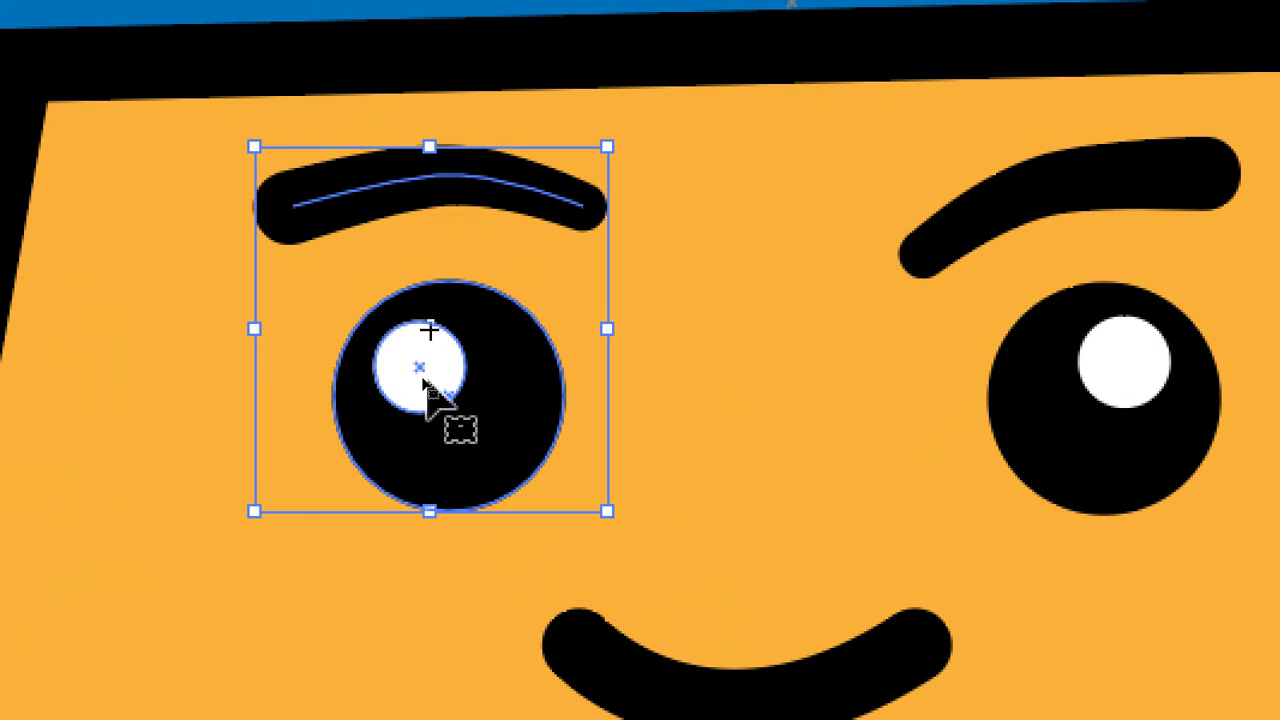
pyautogui.doubleClick(426, 384)
pyautogui.click(422, 378)
pyautogui.moveTo(420, 374); pyautogui.dragTo(486, 437)
pyautogui.moveTo(536, 402); pyautogui.dragTo(508, 418)
pyautogui.press('Escape')
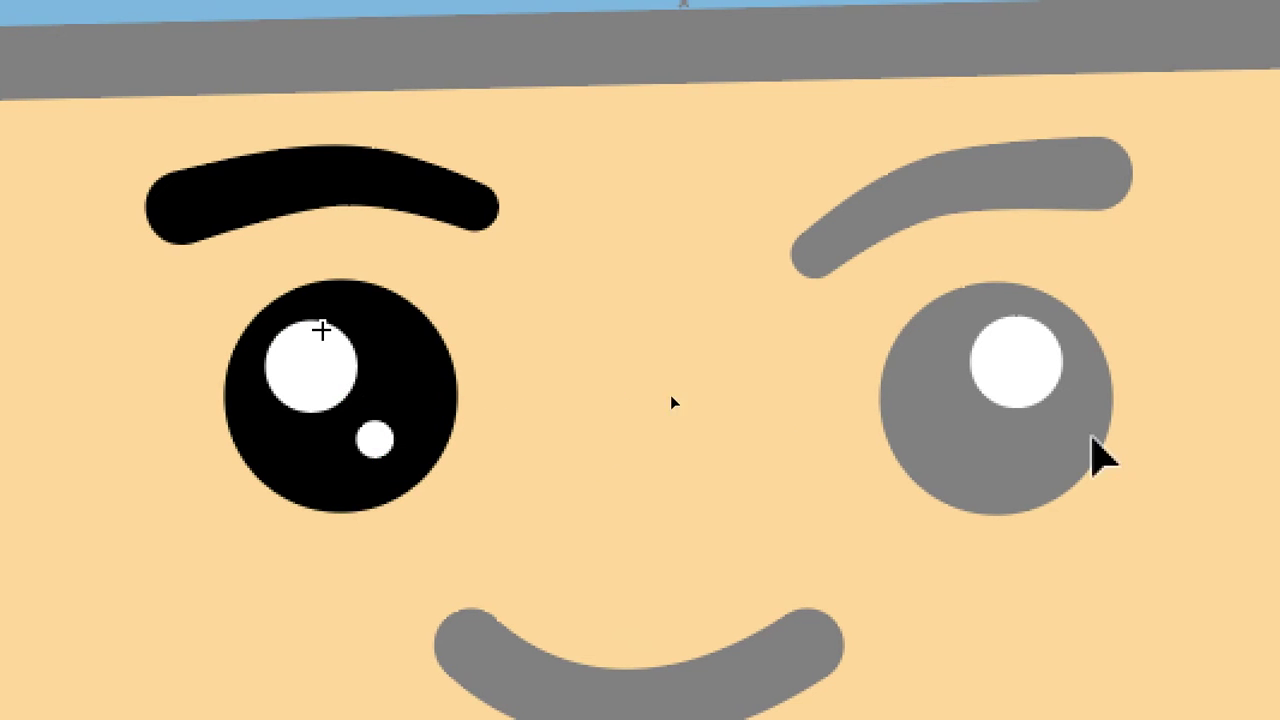
# Step: Move the large highlight to the pupil's upper middle and the small one to its lower middle, and exit symbol editing
pyautogui.moveTo(337, 366); pyautogui.dragTo(352, 348)
pyautogui.moveTo(372, 432); pyautogui.dragTo(331, 453)
pyautogui.moveTo(368, 356); pyautogui.dragTo(368, 362)
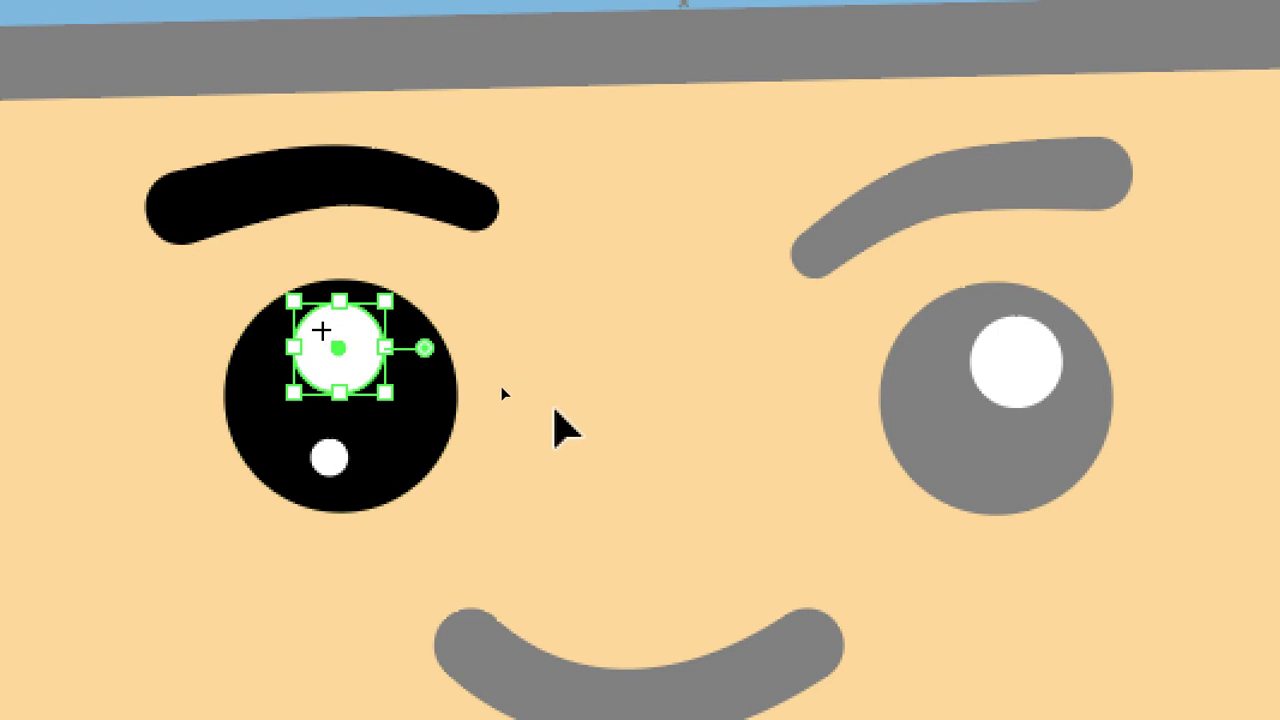
pyautogui.click(500, 478)
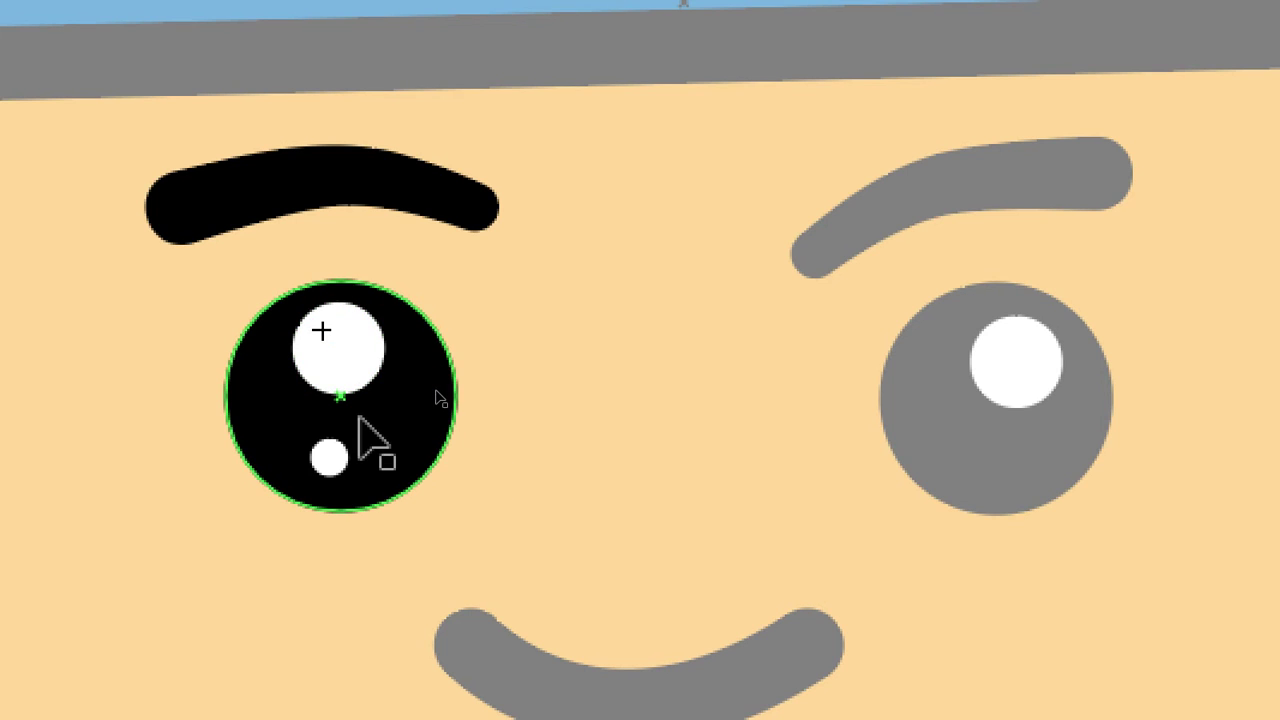
pyautogui.doubleClick(625, 445)
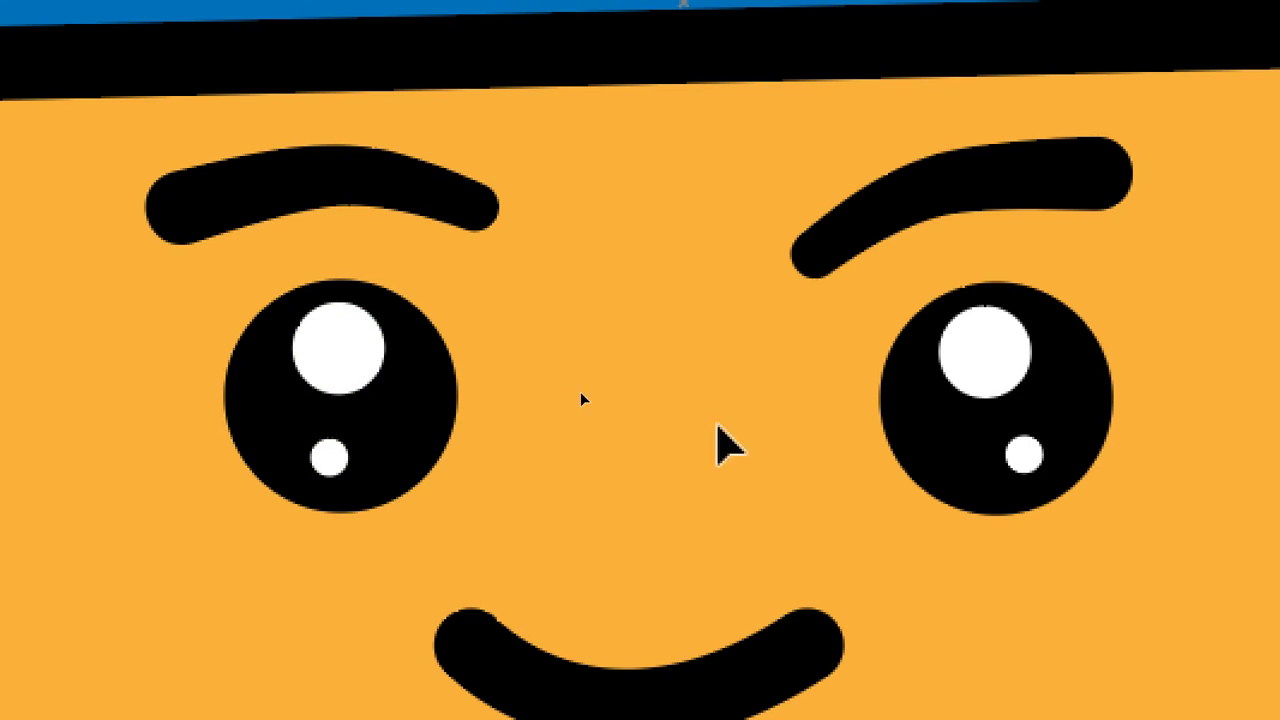
# Step: Edit the eye symbol again, placing the large highlight at the pupil's upper left and the small one at its lower right, and exit
pyautogui.doubleClick(343, 370)
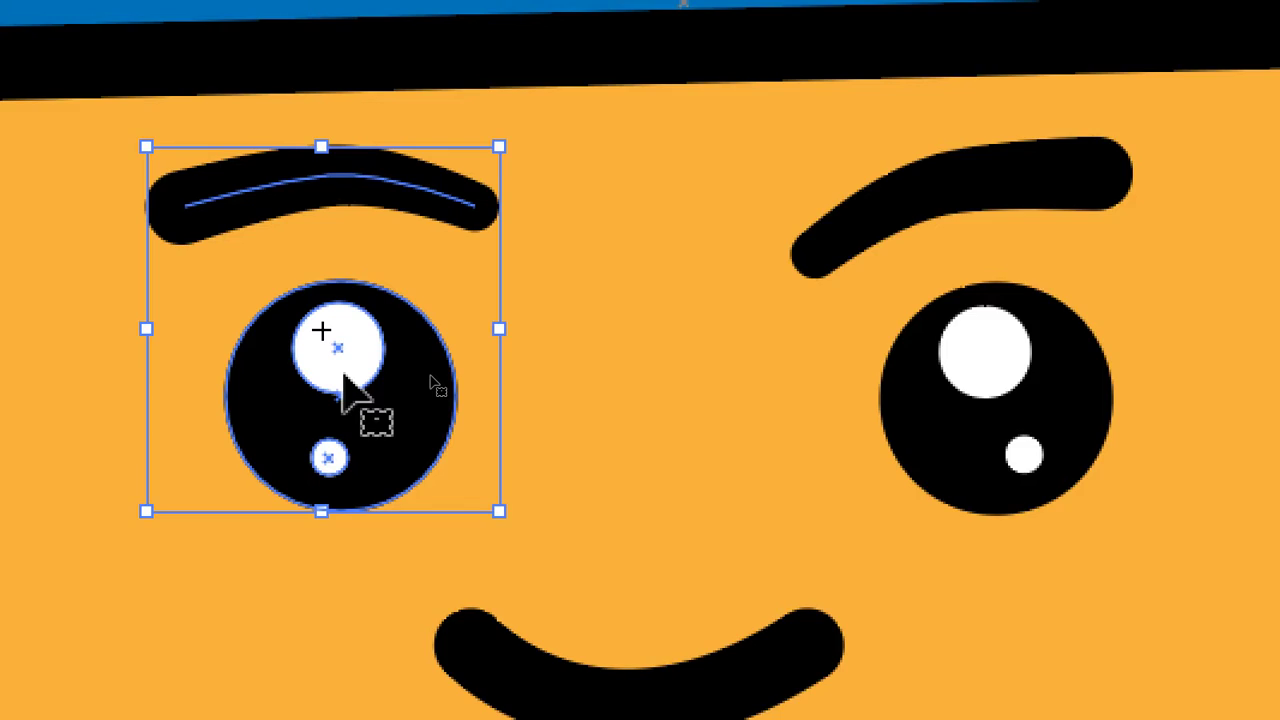
pyautogui.moveTo(349, 363); pyautogui.dragTo(403, 430)
pyautogui.doubleClick(720, 432)
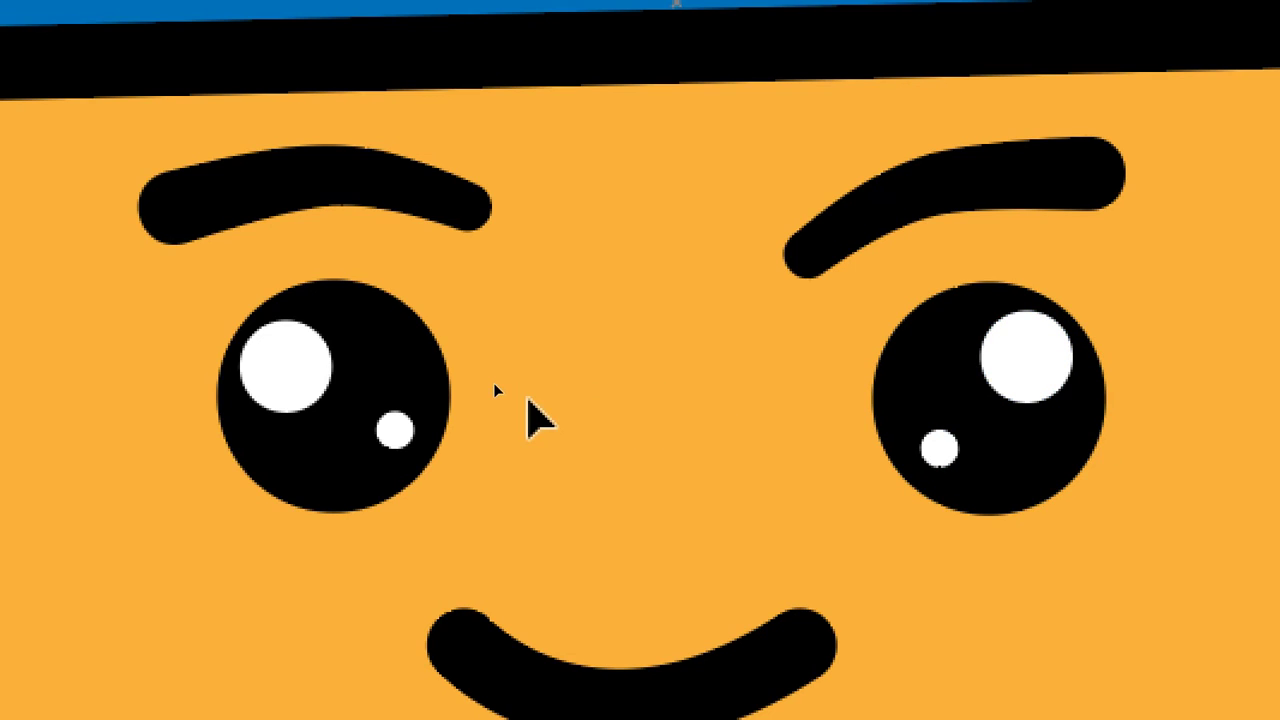
# Step: Edit the left eye symbol, placing the large highlight at the pupil's upper middle and the small one at its lower middle, and exit
pyautogui.doubleClick(262, 386)
pyautogui.moveTo(286, 383); pyautogui.dragTo(338, 381)
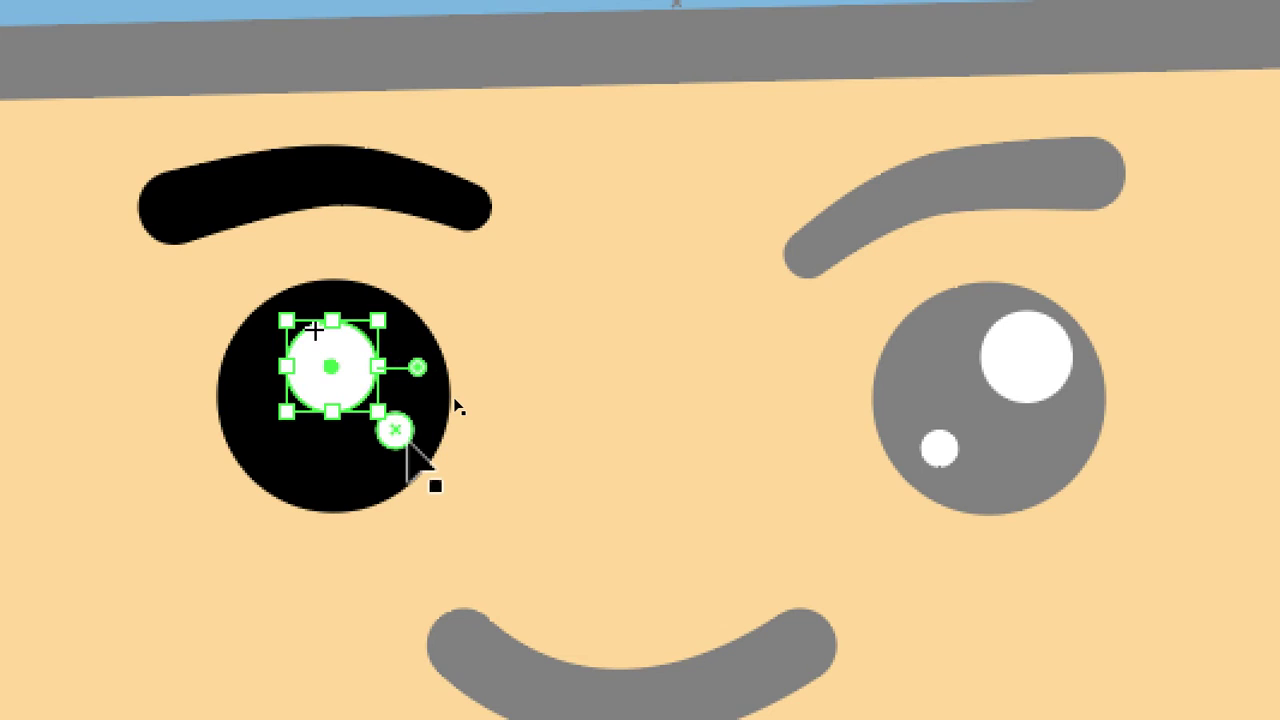
pyautogui.moveTo(395, 430); pyautogui.dragTo(337, 491)
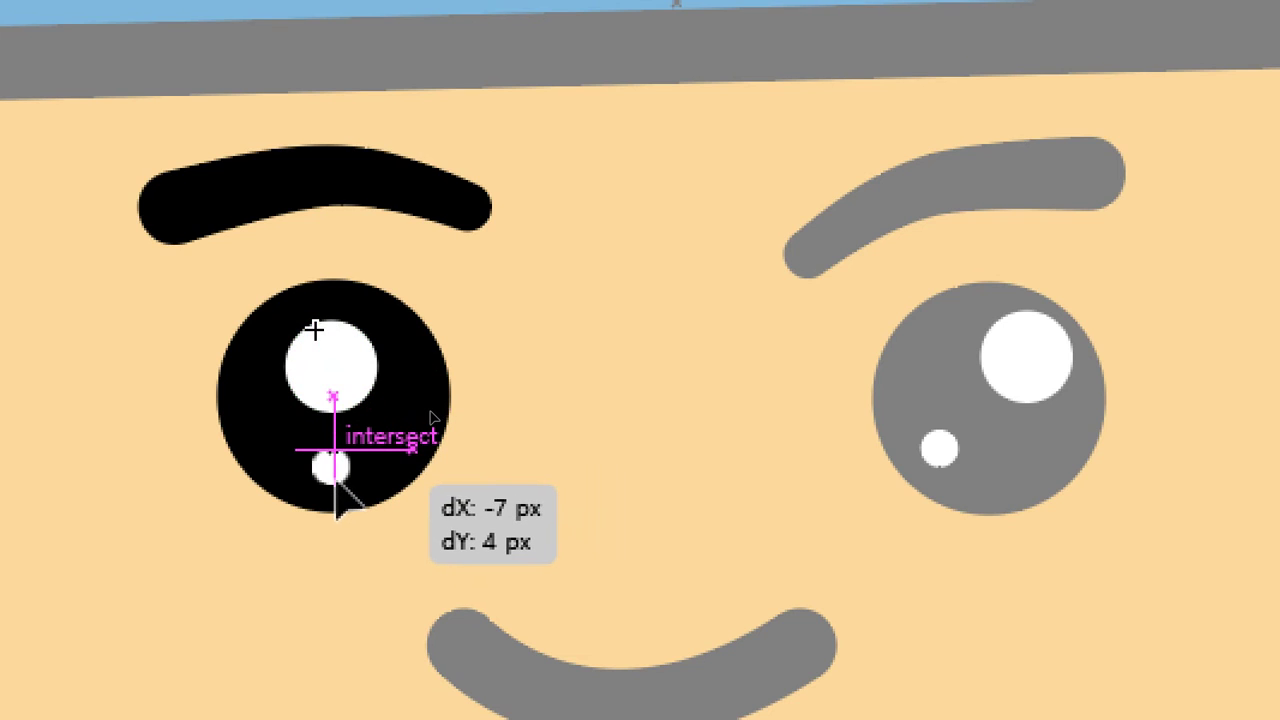
pyautogui.doubleClick(565, 462)
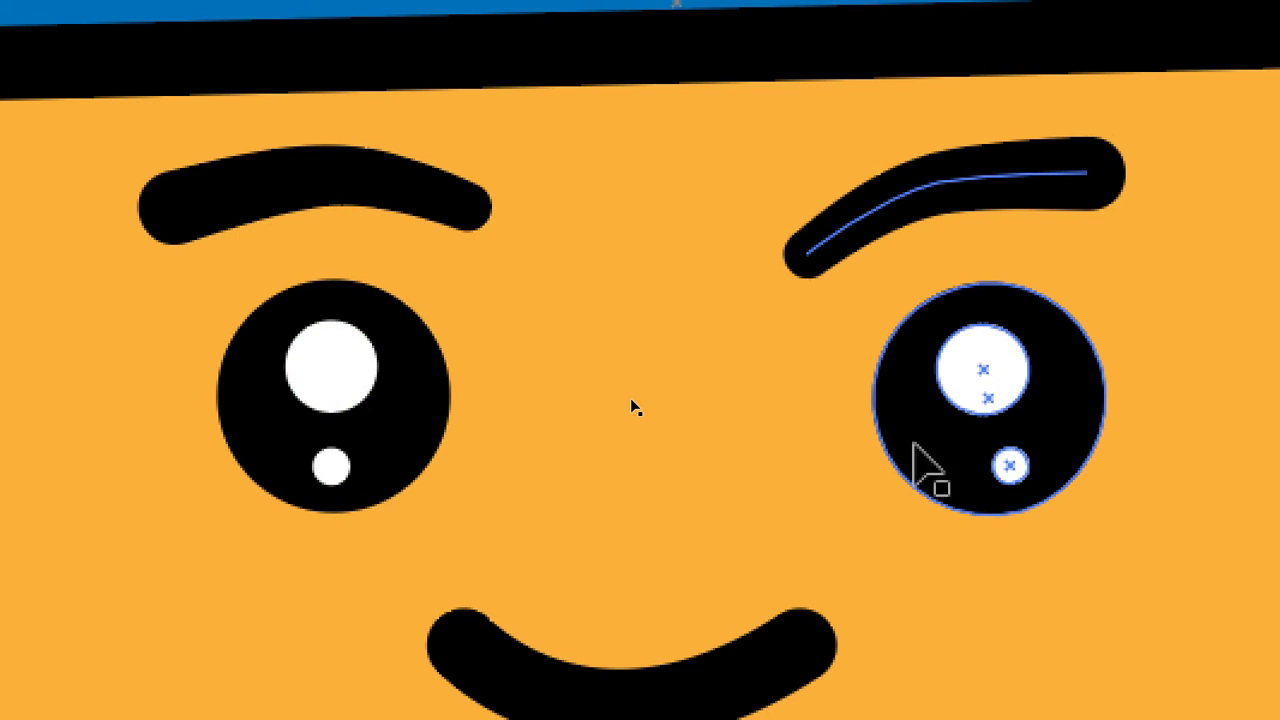
# Step: Try to rotate the mirrored right eye so that its highlights line up vertically
pyautogui.click(1005, 468)
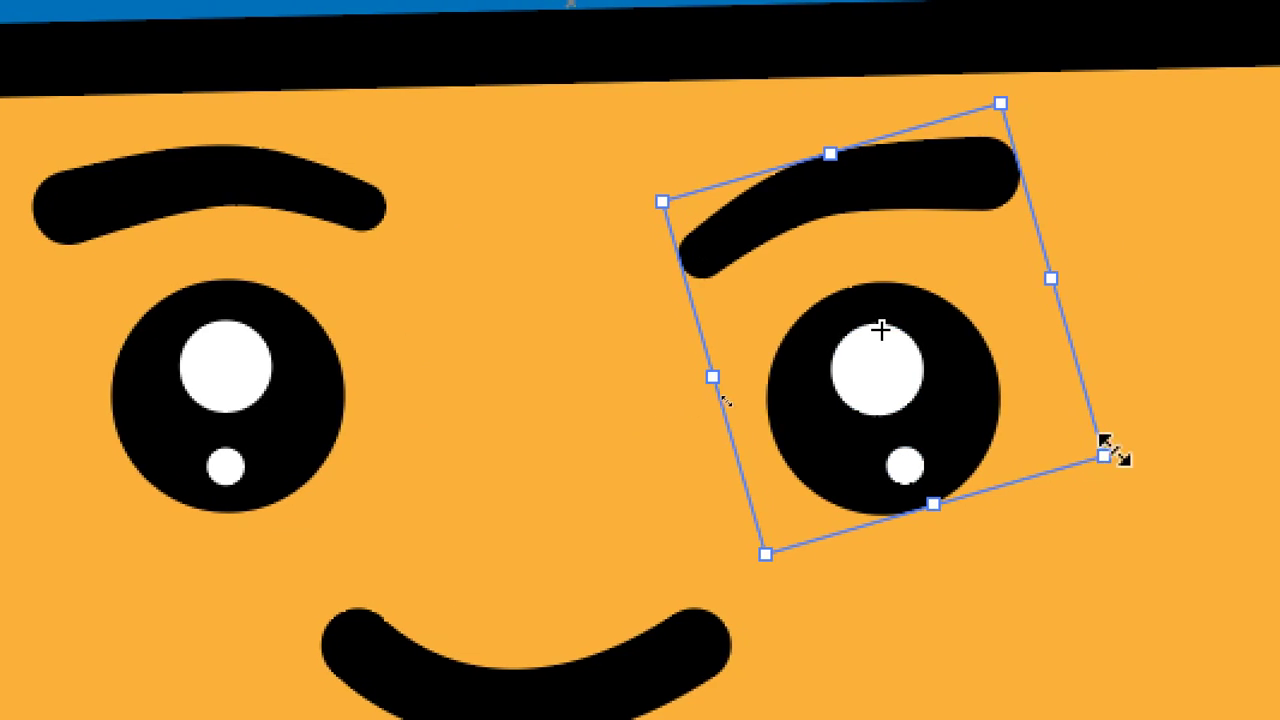
pyautogui.moveTo(1236, 443); pyautogui.dragTo(1200, 508)
pyautogui.moveTo(1070, 506); pyautogui.dragTo(1060, 529)
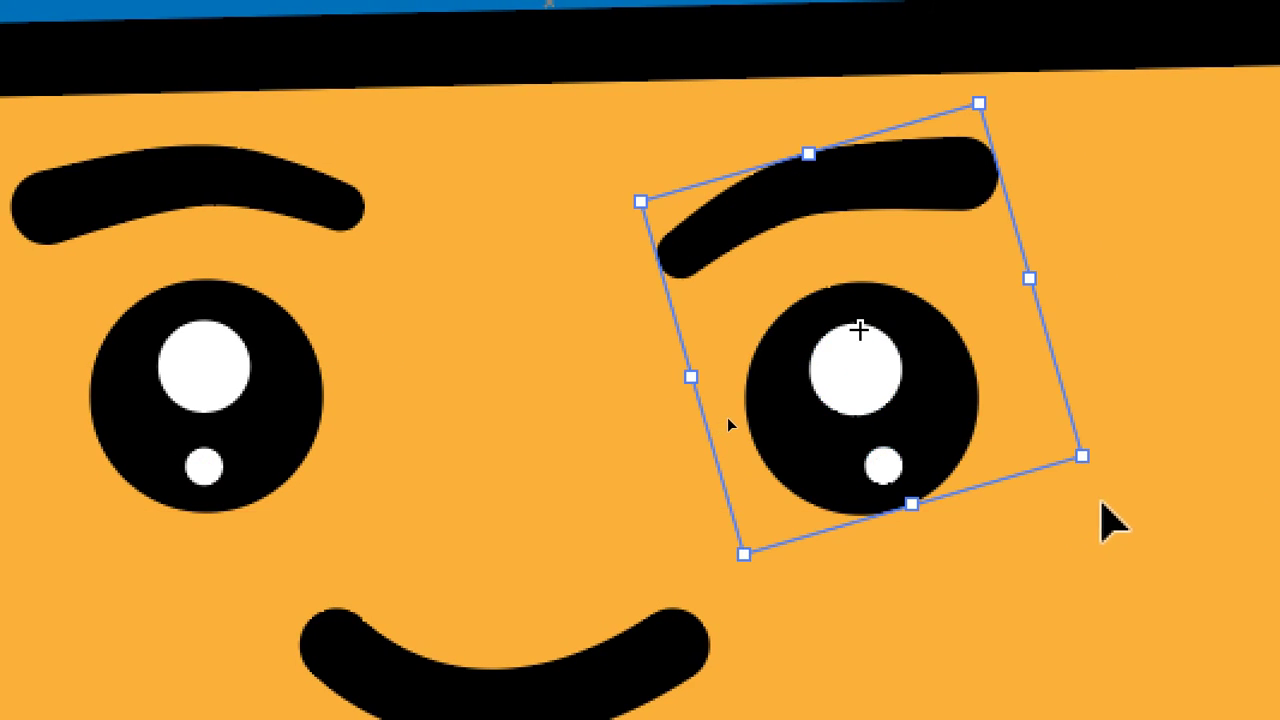
pyautogui.click(1108, 520)
pyautogui.moveTo(722, 424); pyautogui.dragTo(628, 319)
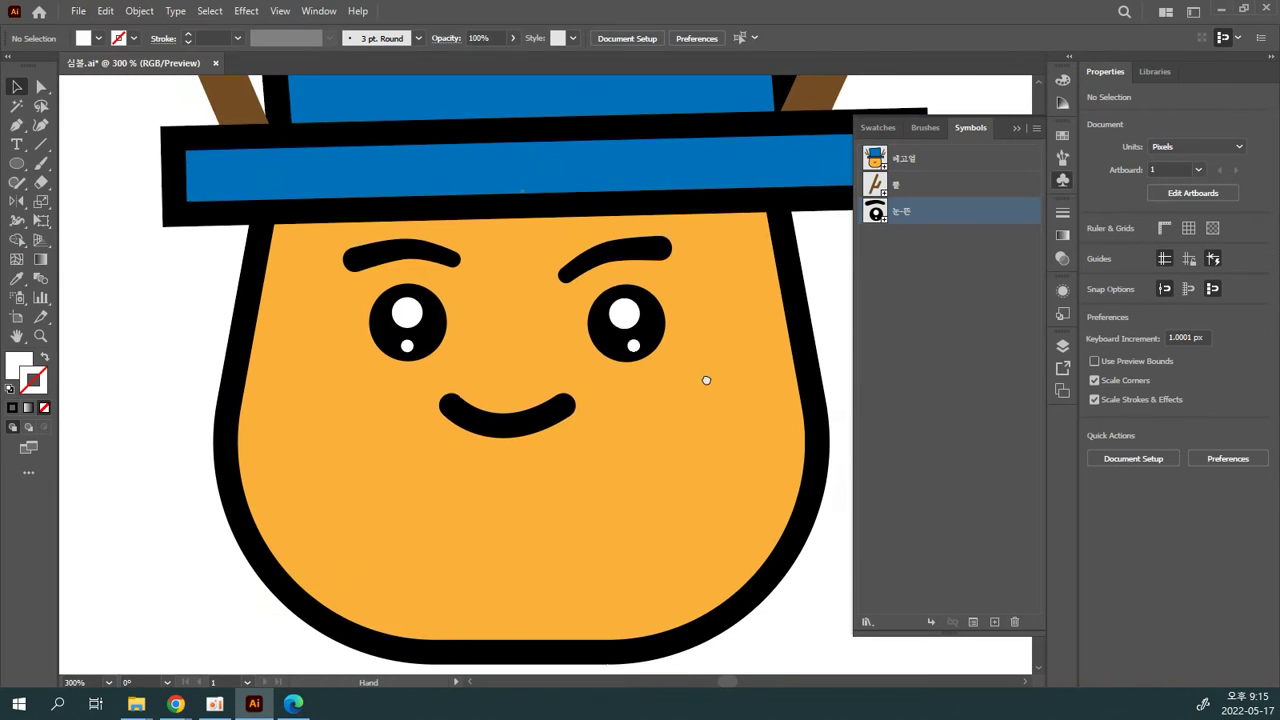
# Step: Delete the mirrored eye on the right side of the face
pyautogui.click(642, 387)
pyautogui.click(701, 405)
pyautogui.moveTo(626, 322); pyautogui.dragTo(621, 313)
pyautogui.press('Delete')
# Step: Duplicate the left eye straight across to the right side of the face, and delete the copy
pyautogui.click(398, 308)
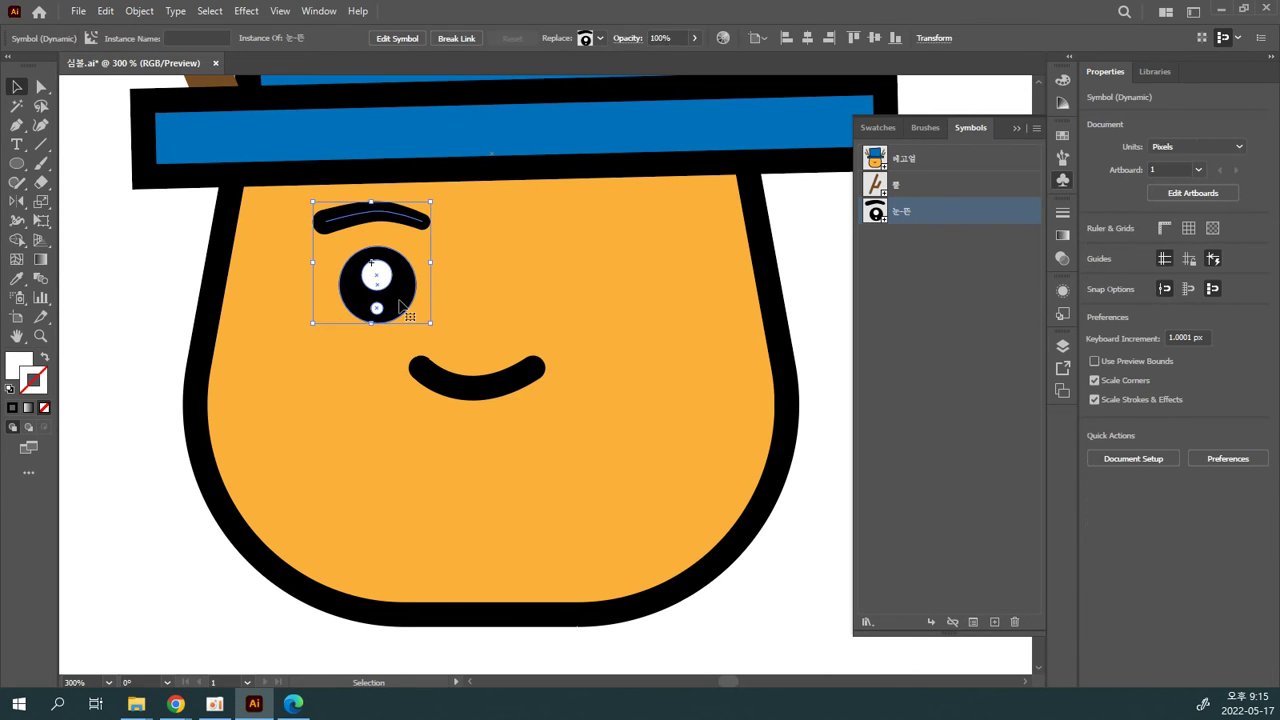
pyautogui.moveTo(397, 301); pyautogui.dragTo(634, 303)
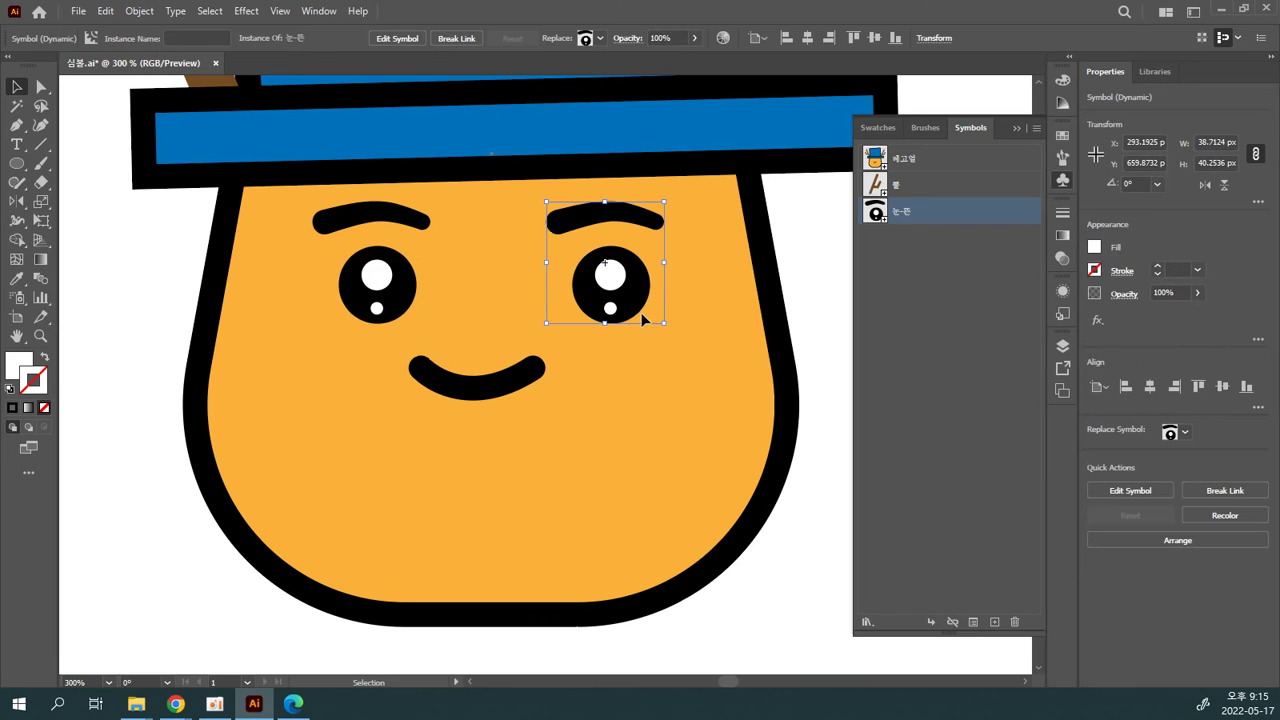
pyautogui.press('Delete')
# Step: Create a reflected copy of the left eye about a point between the eyes, with the axis at -81.91°
pyautogui.click(352, 312)
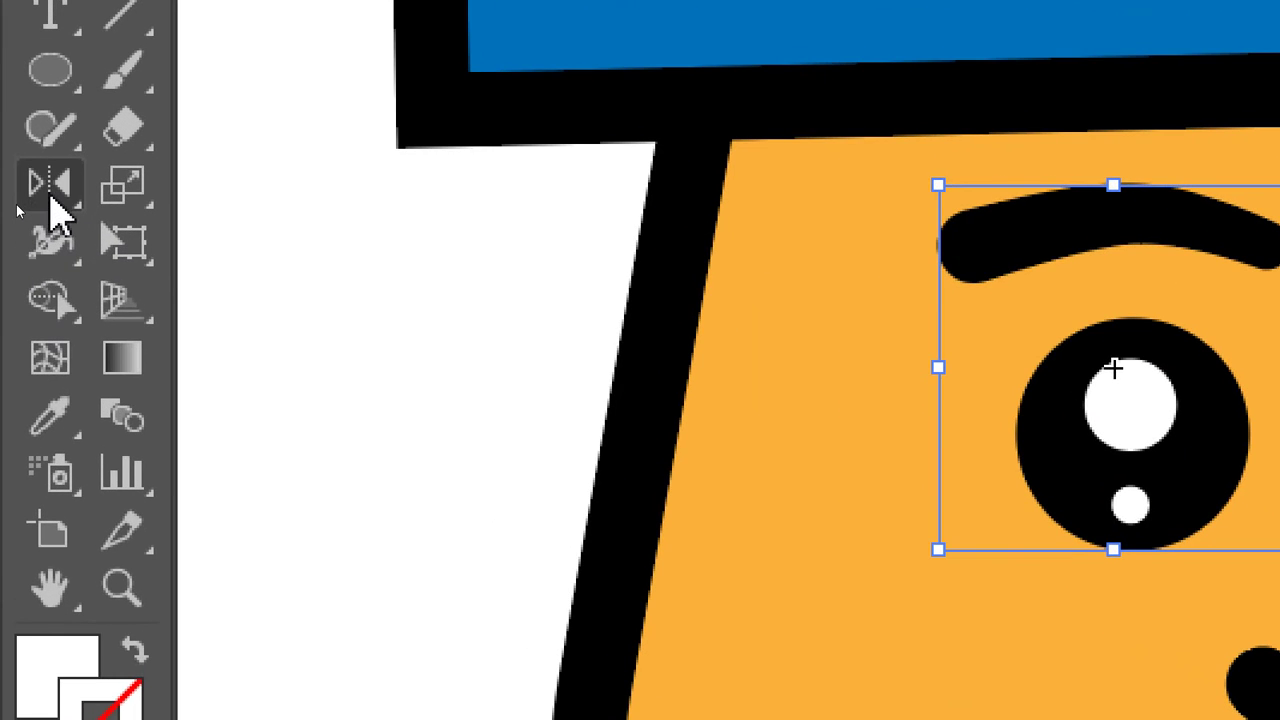
pyautogui.click(42, 190)
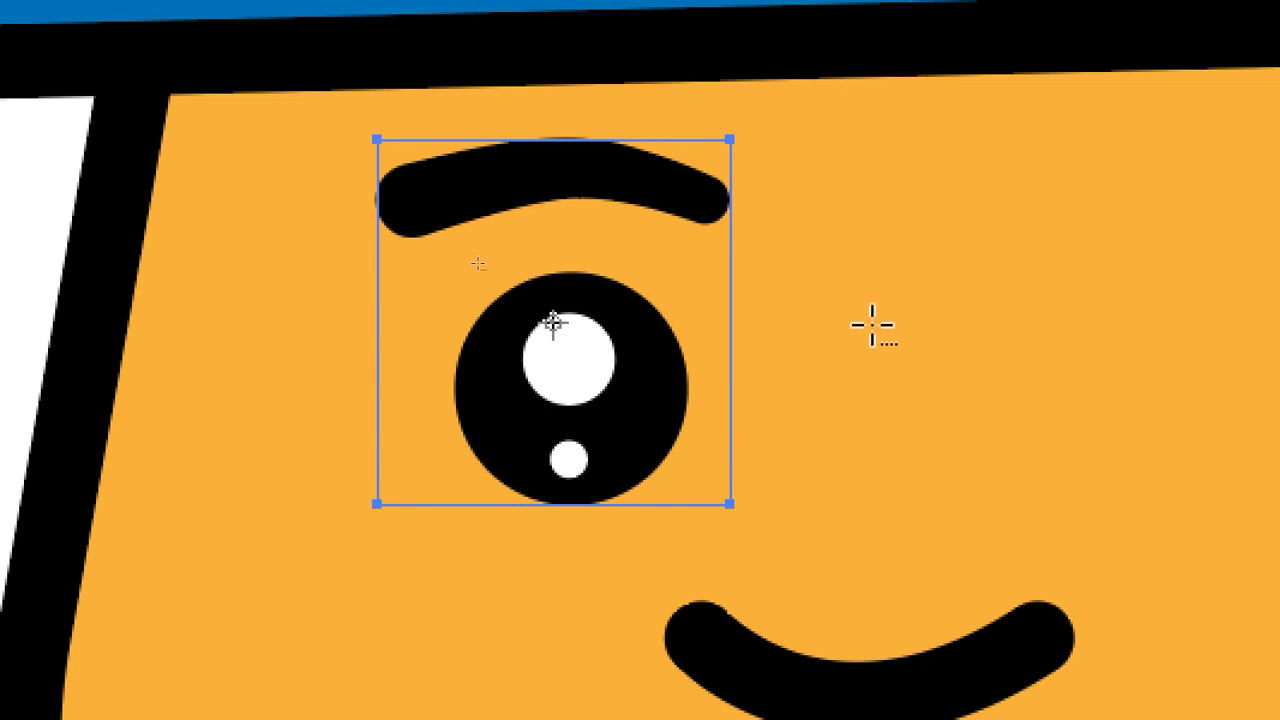
pyautogui.press('Return')
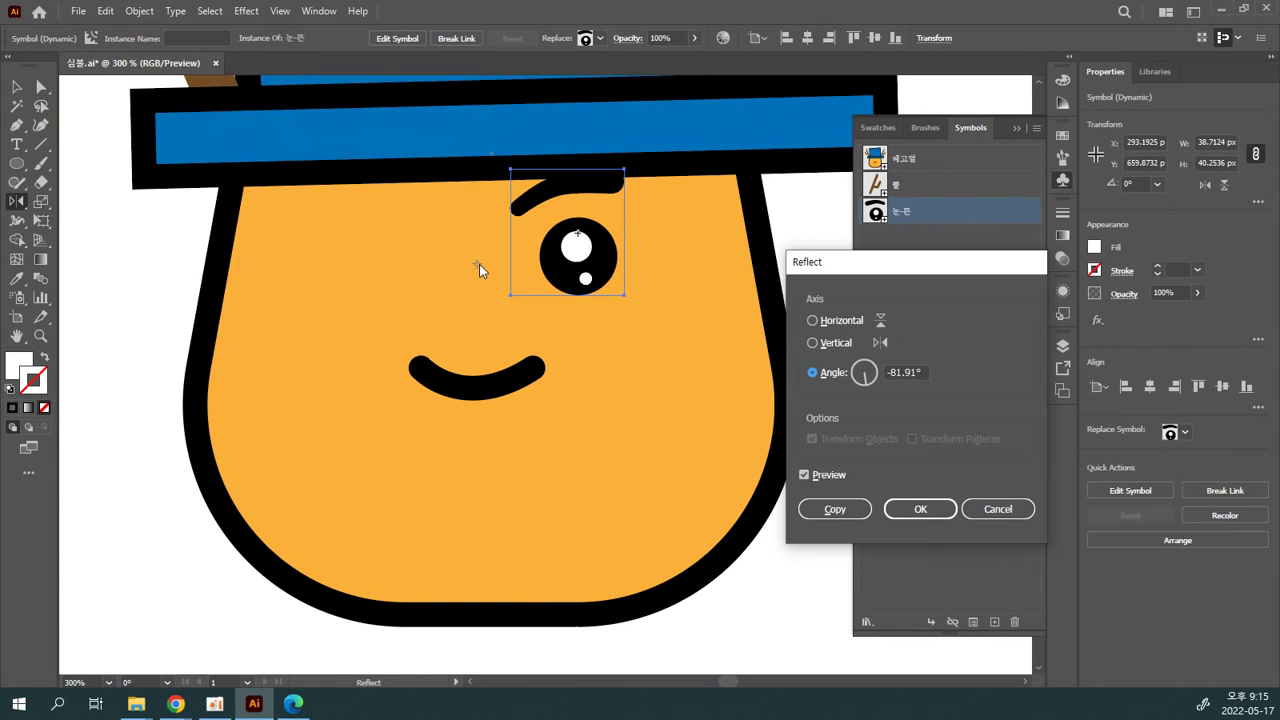
pyautogui.click(834, 508)
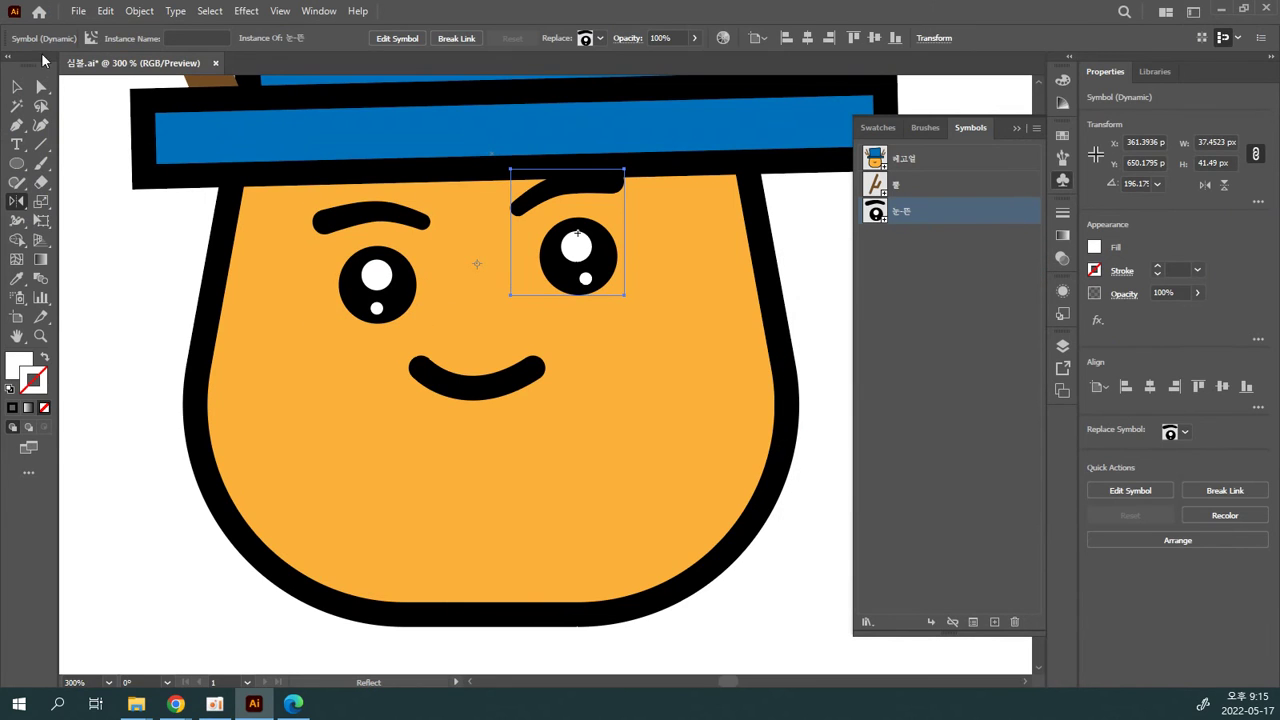
# Step: Move the reflected eye 6 px right and 8 px down, and rotate it to about 184° to level it with the left eye
pyautogui.click(17, 88)
pyautogui.moveTo(604, 273); pyautogui.dragTo(668, 320)
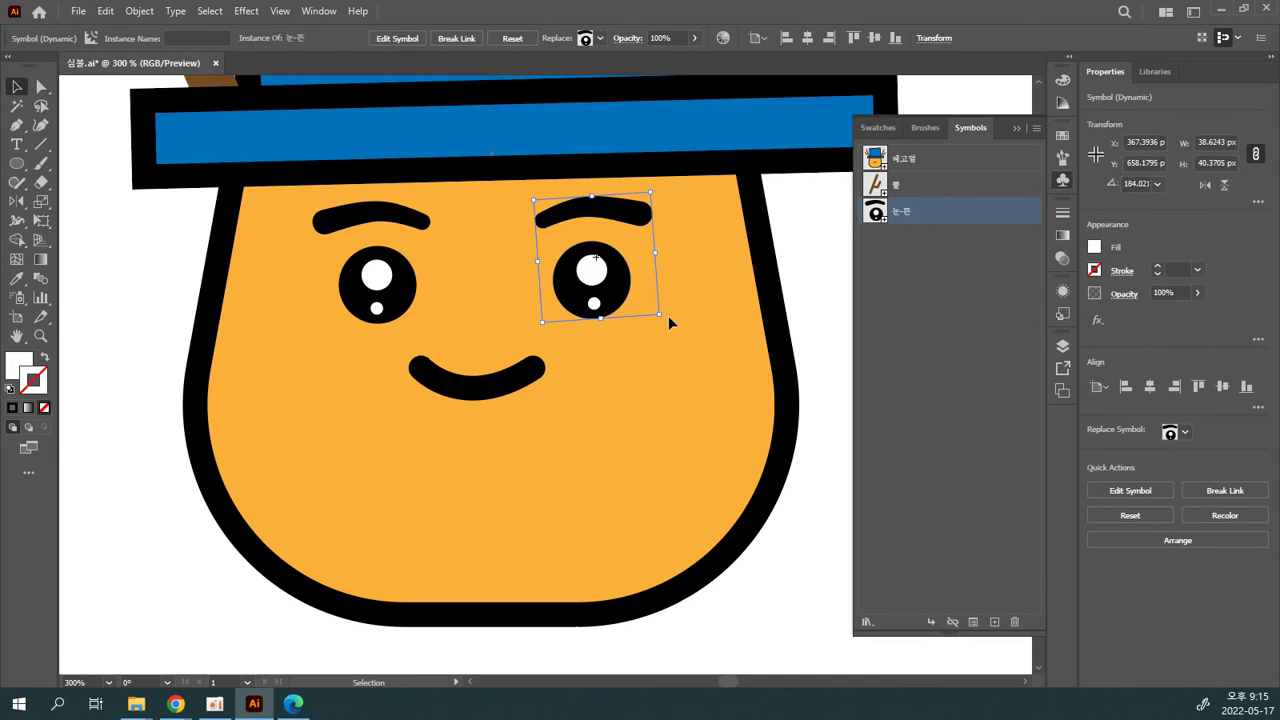
pyautogui.click(679, 318)
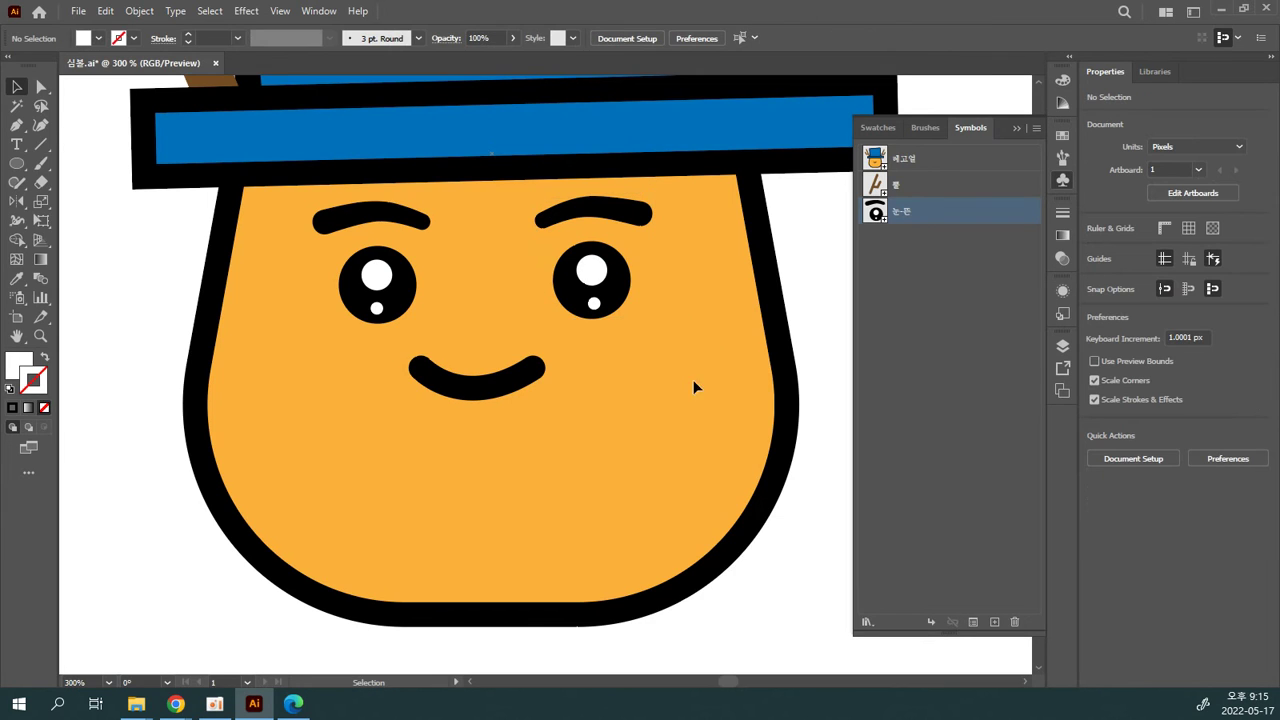
# Step: With no fill and a black stroke, draw a straight horizontal line about 73.5 px long below the smile with the Pen tool
pyautogui.click(16, 127)
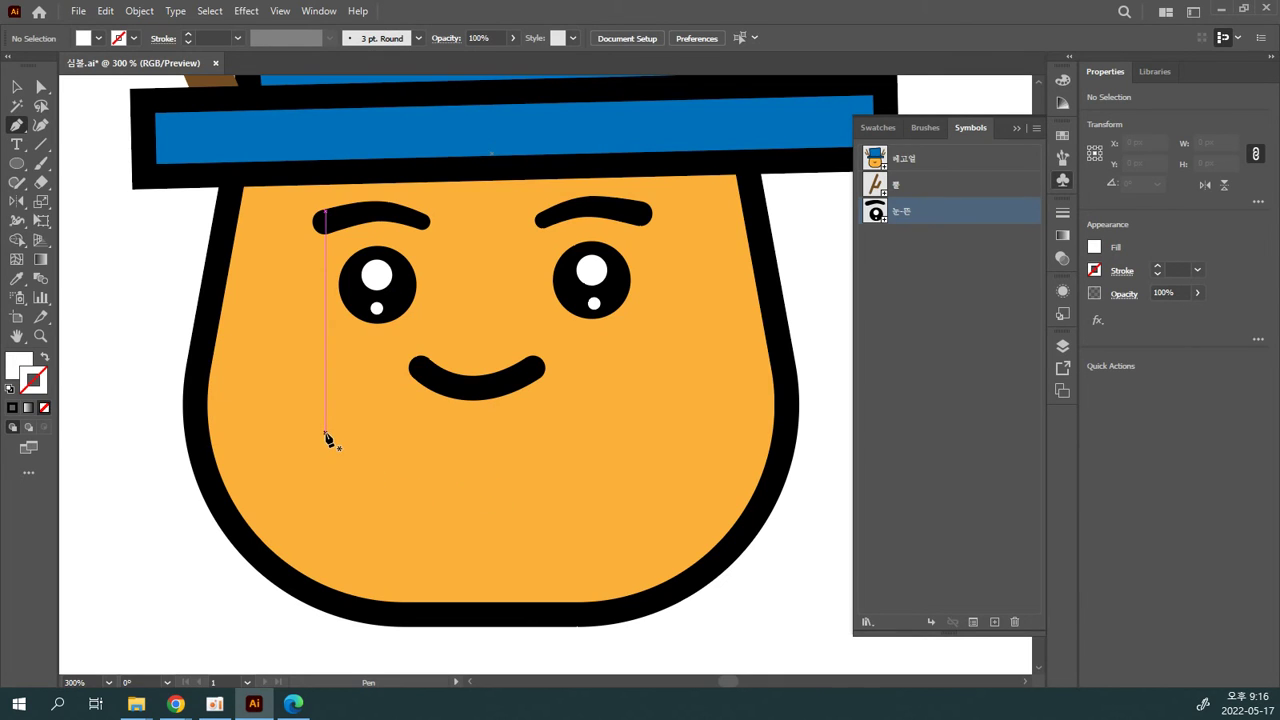
pyautogui.click(10, 390)
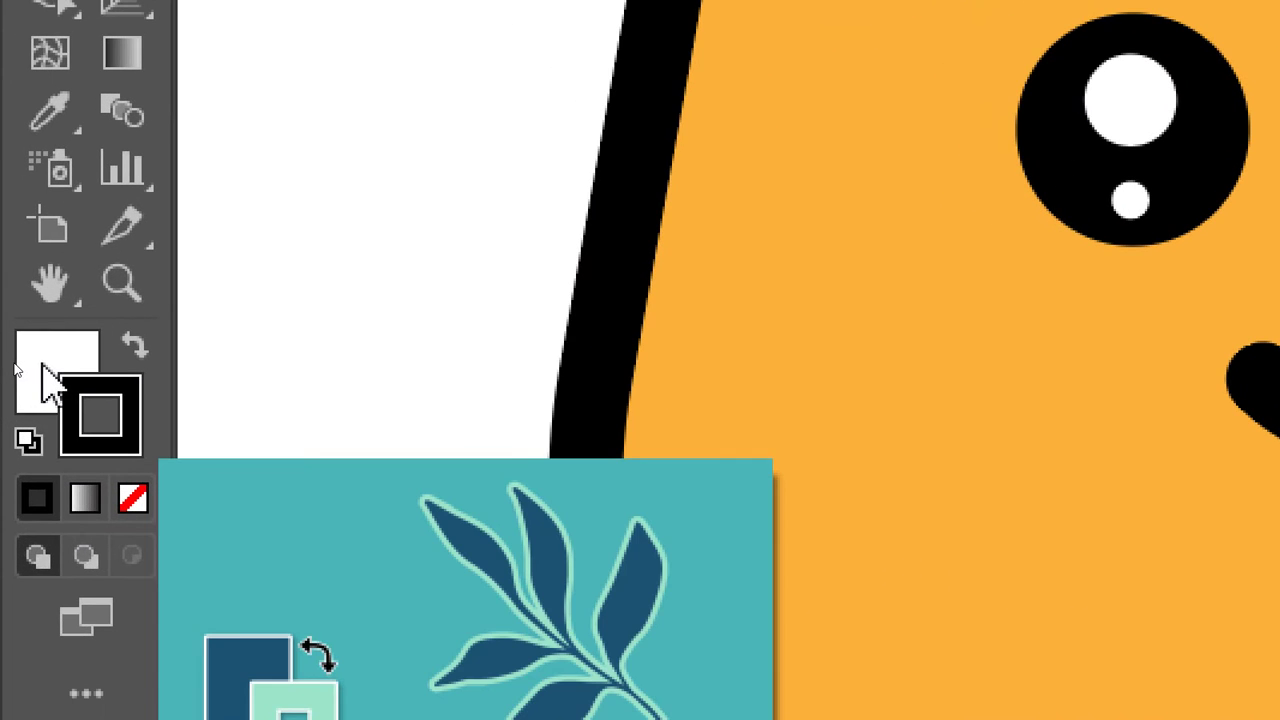
pyautogui.click(40, 378)
pyautogui.click(133, 500)
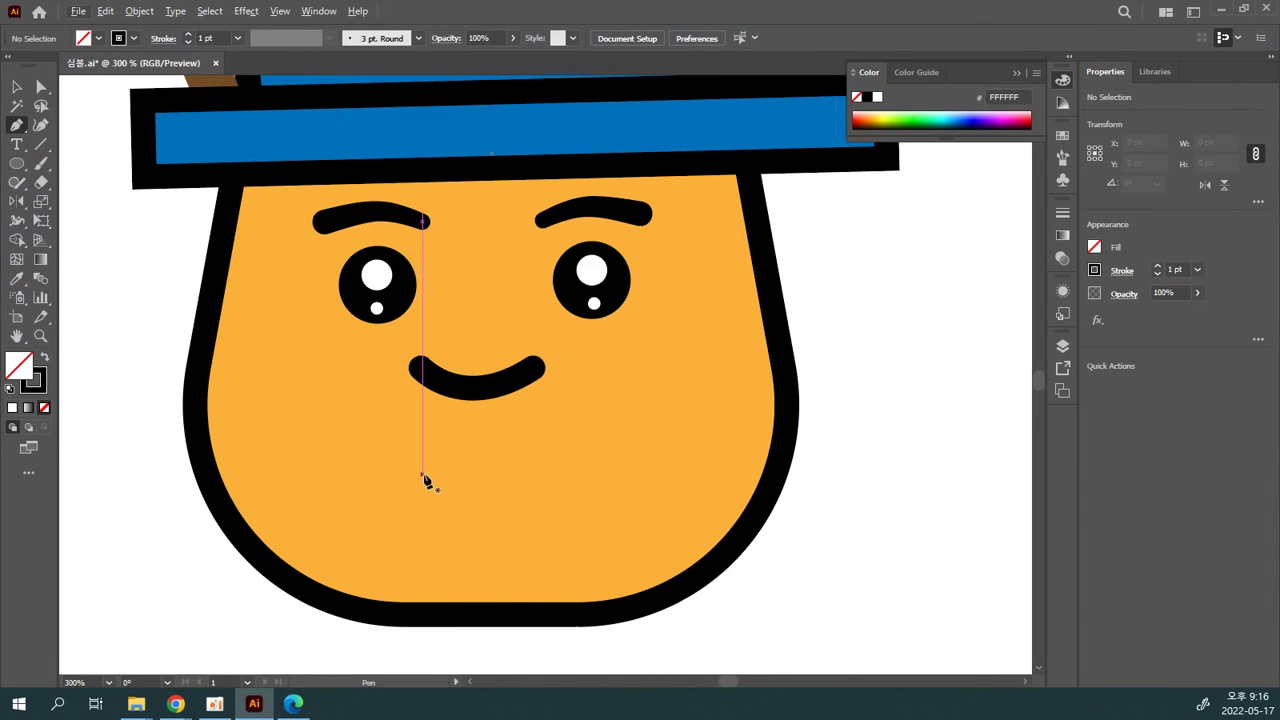
pyautogui.click(371, 458)
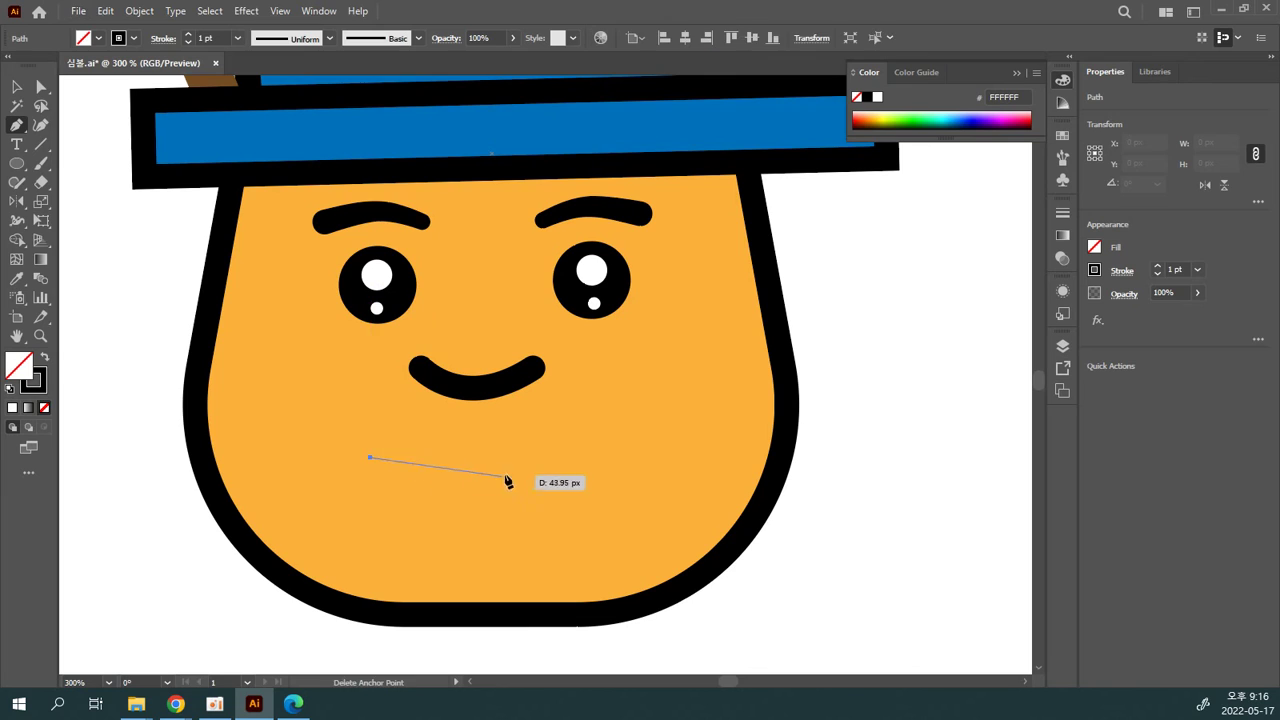
pyautogui.keyDown('shift'); pyautogui.click(595, 458); pyautogui.keyUp('shift')
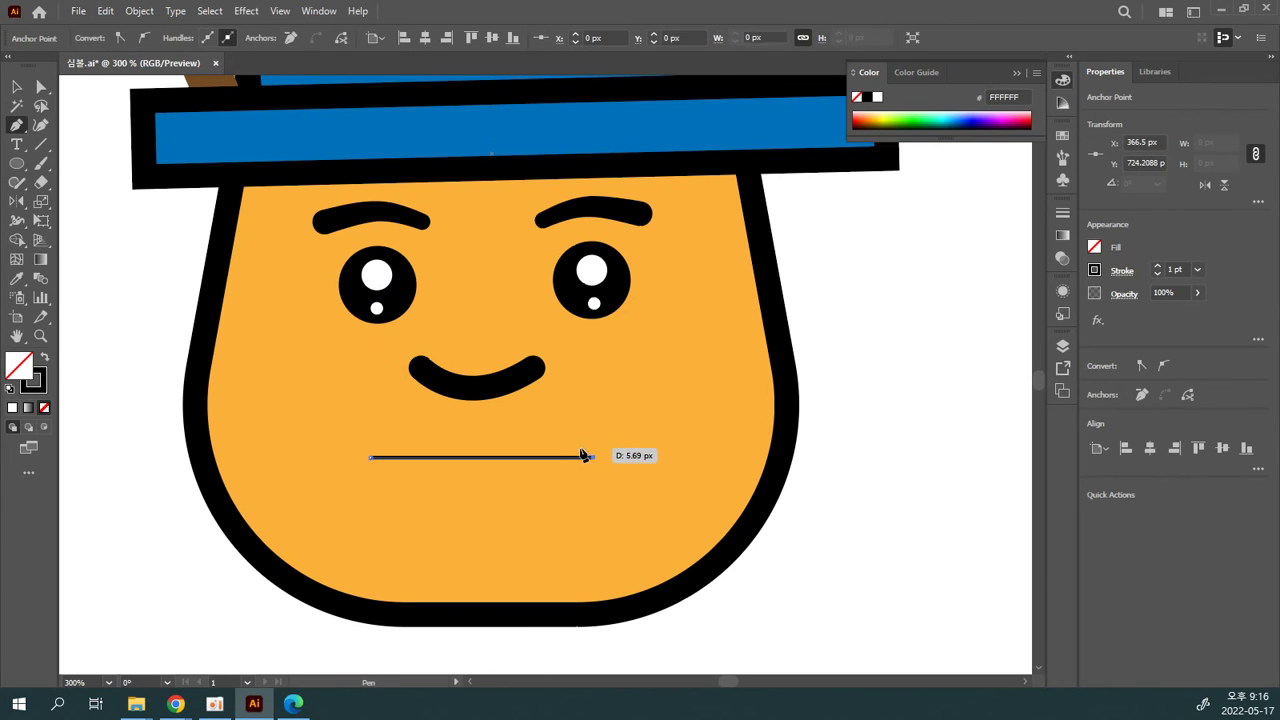
pyautogui.press('Escape')
pyautogui.click(41, 87)
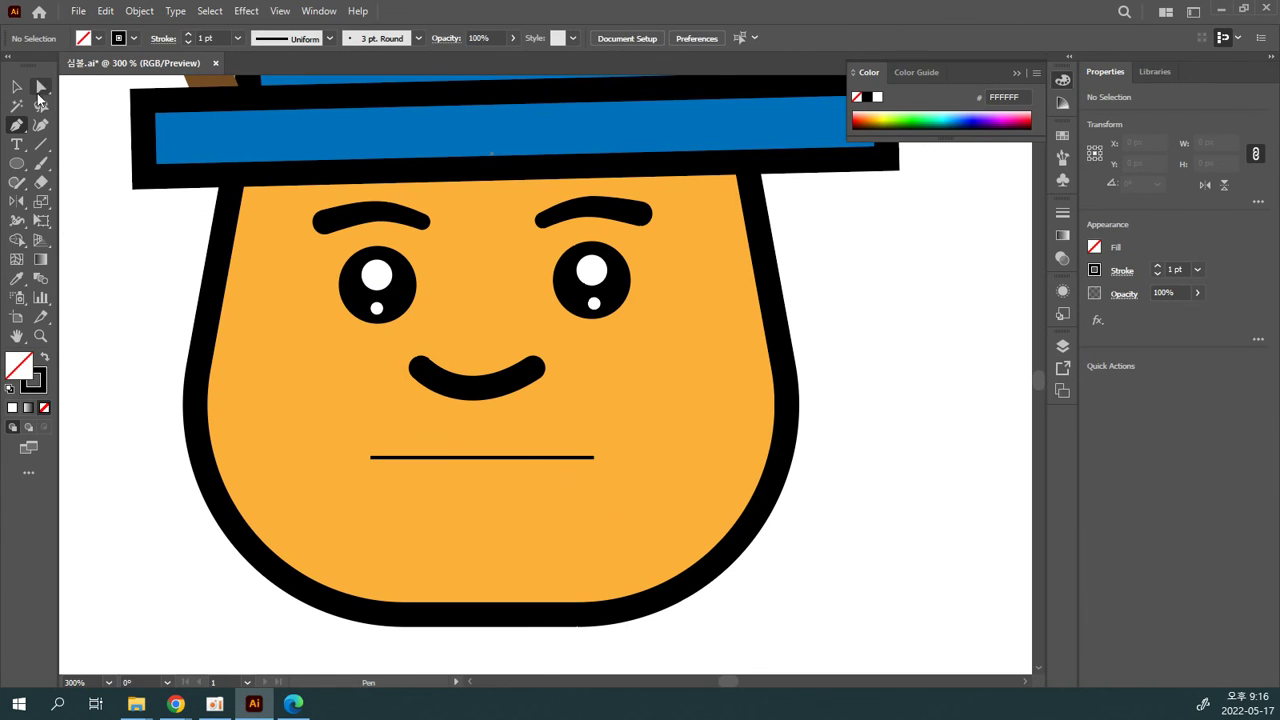
pyautogui.click(593, 456)
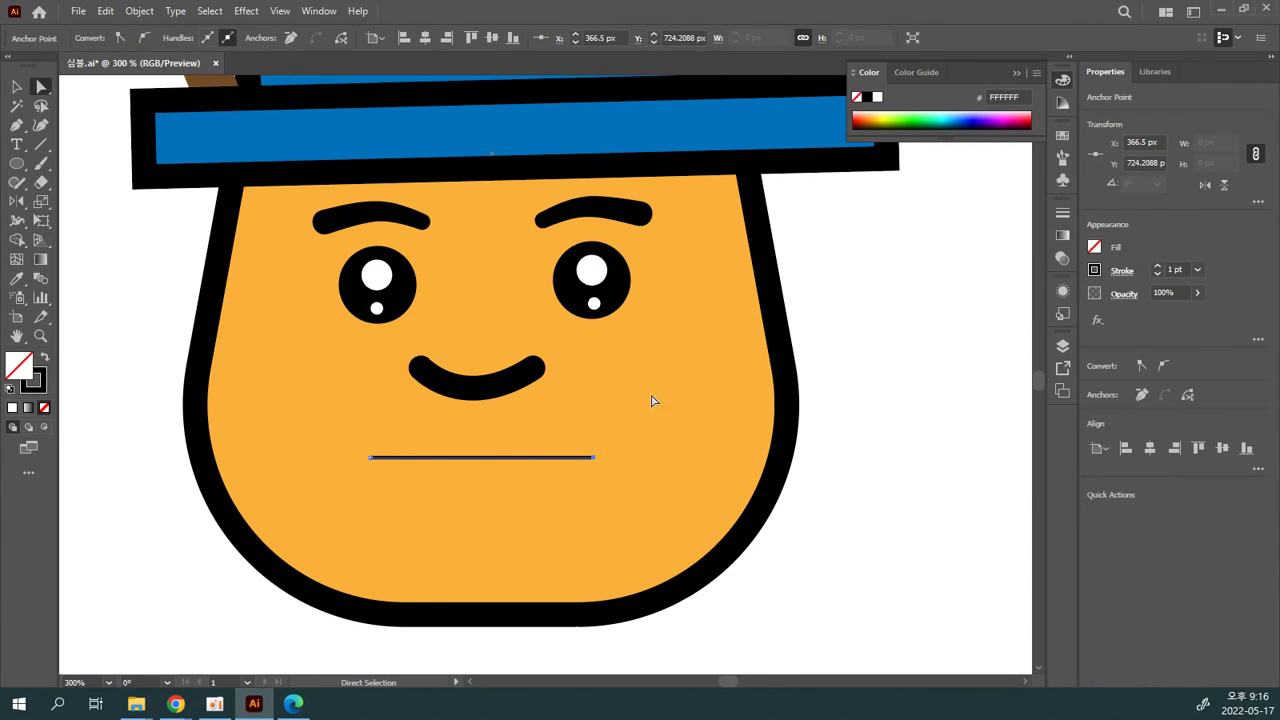
pyautogui.click(17, 87)
pyautogui.click(629, 497)
# Step: Set the horizontal line's stroke weight to 6 pt and give it round caps
pyautogui.click(443, 456)
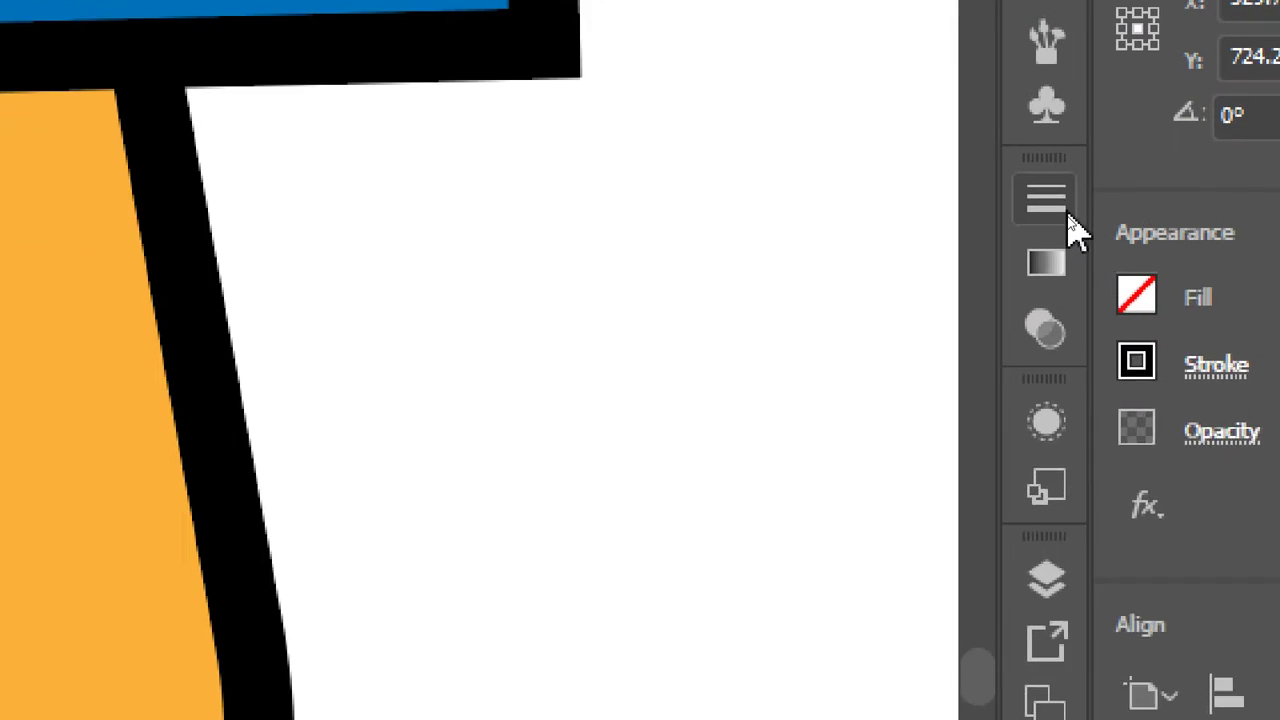
pyautogui.click(1055, 203)
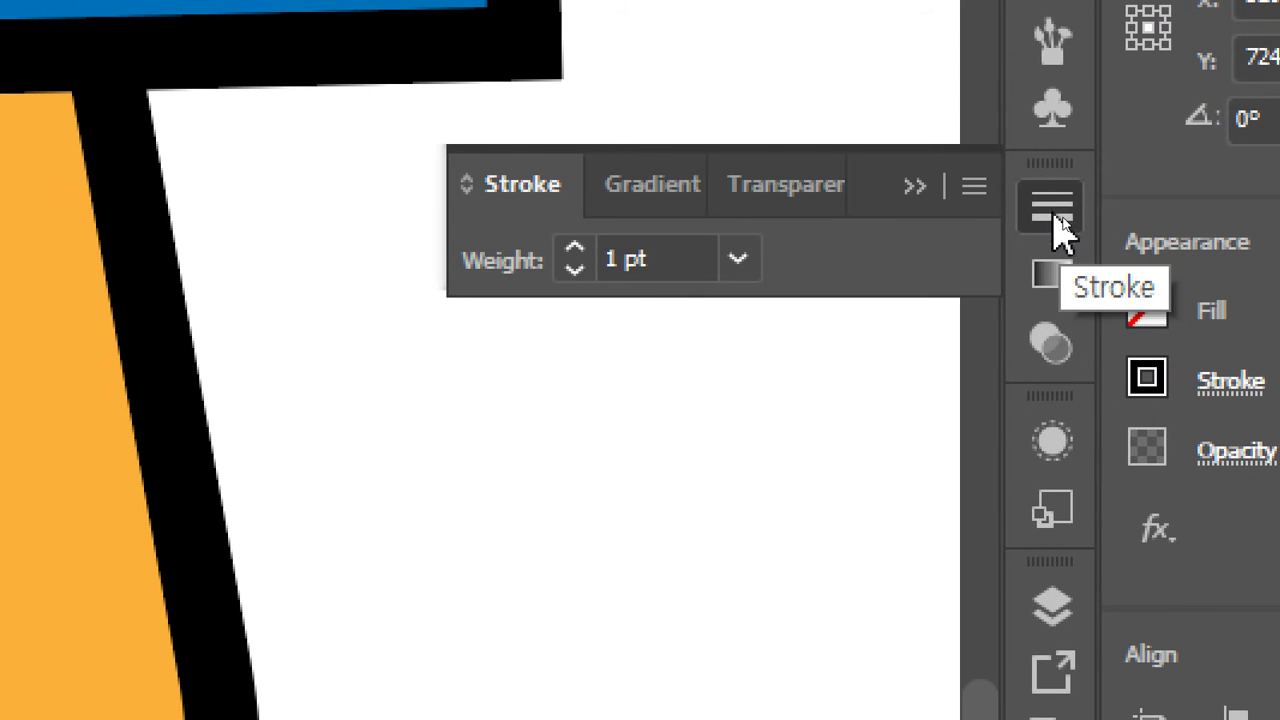
pyautogui.click(1047, 450)
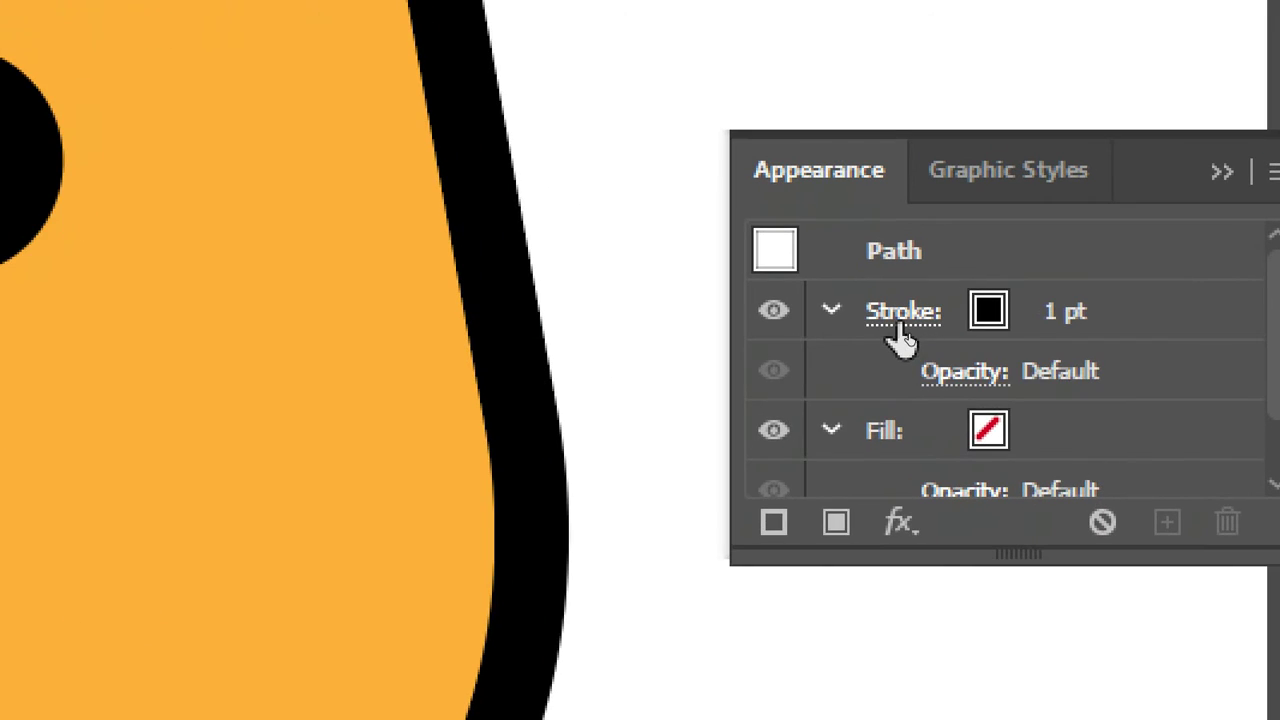
pyautogui.click(902, 318)
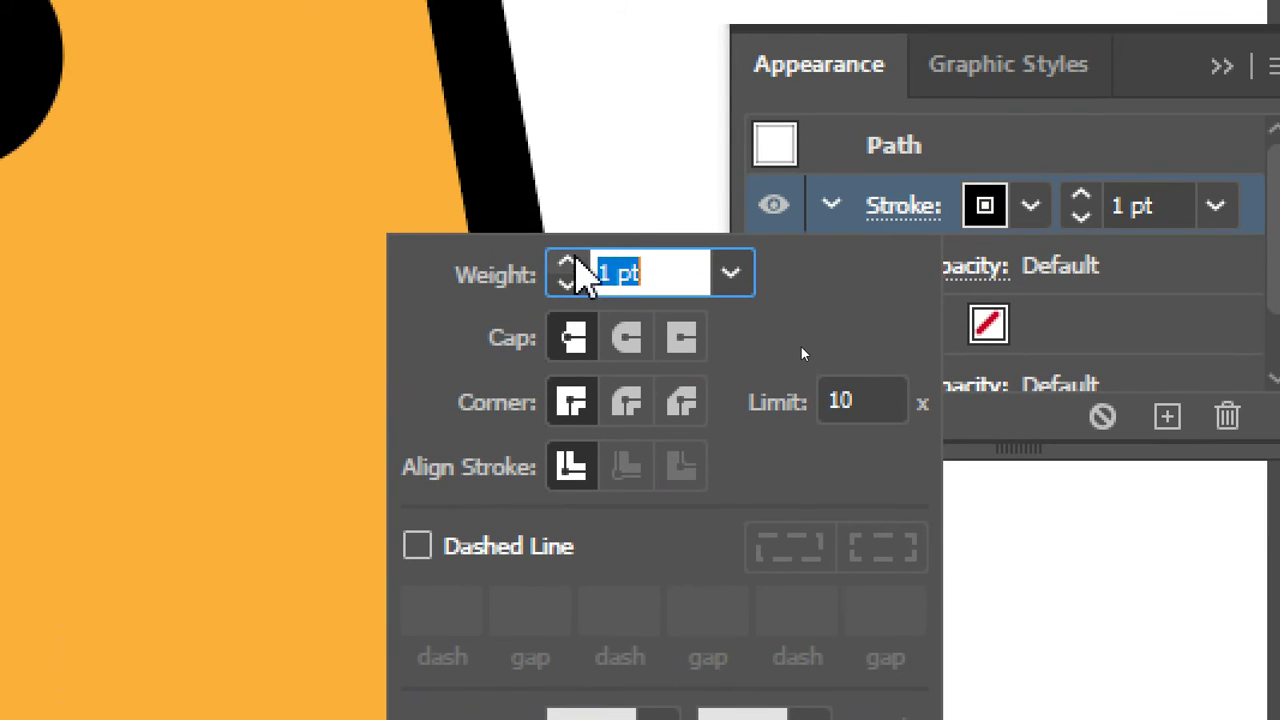
pyautogui.click(570, 262)
pyautogui.click(570, 262)
pyautogui.click(628, 338)
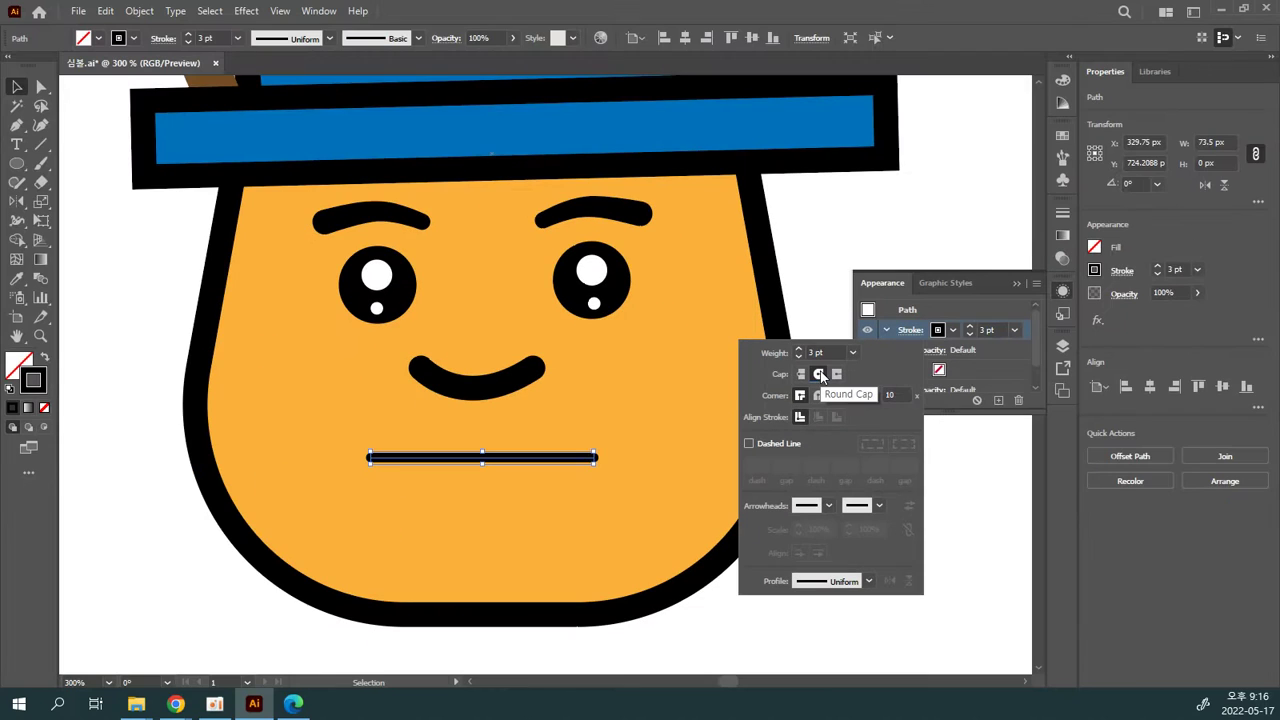
pyautogui.click(797, 350)
pyautogui.click(797, 350)
pyautogui.click(797, 350)
pyautogui.click(687, 435)
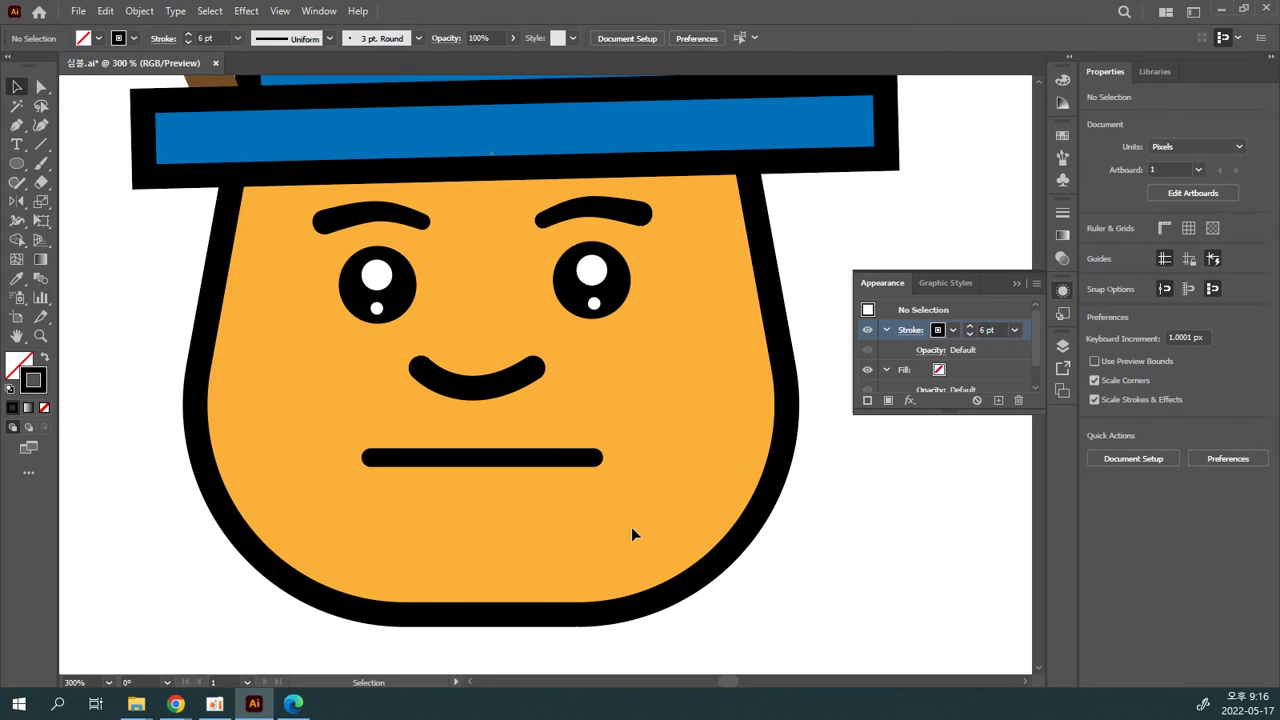
# Step: Move the line 3 px down and shrink it about its centre to 56.5 px wide, scaling the stroke with it
pyautogui.moveTo(536, 462)
pyautogui.mouseDown()
pyautogui.moveTo(534, 475)
pyautogui.moveTo(575, 466)
pyautogui.mouseUp()
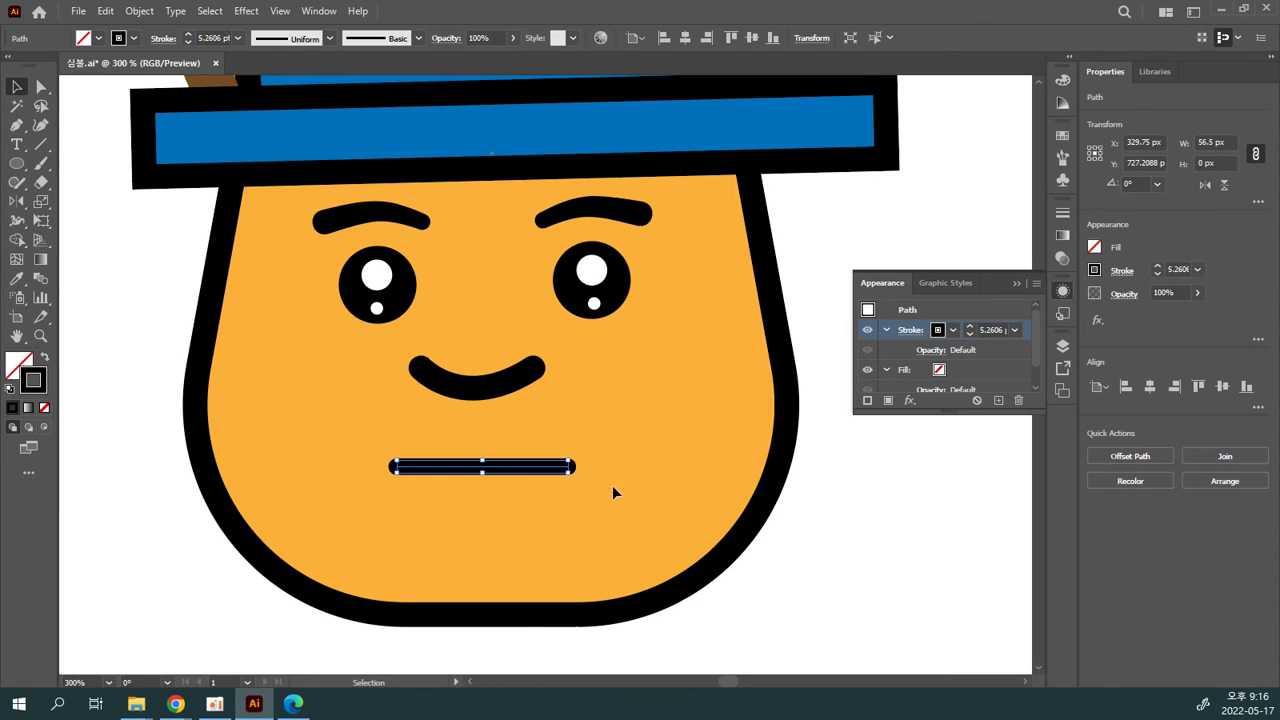
pyautogui.click(612, 487)
pyautogui.click(563, 466)
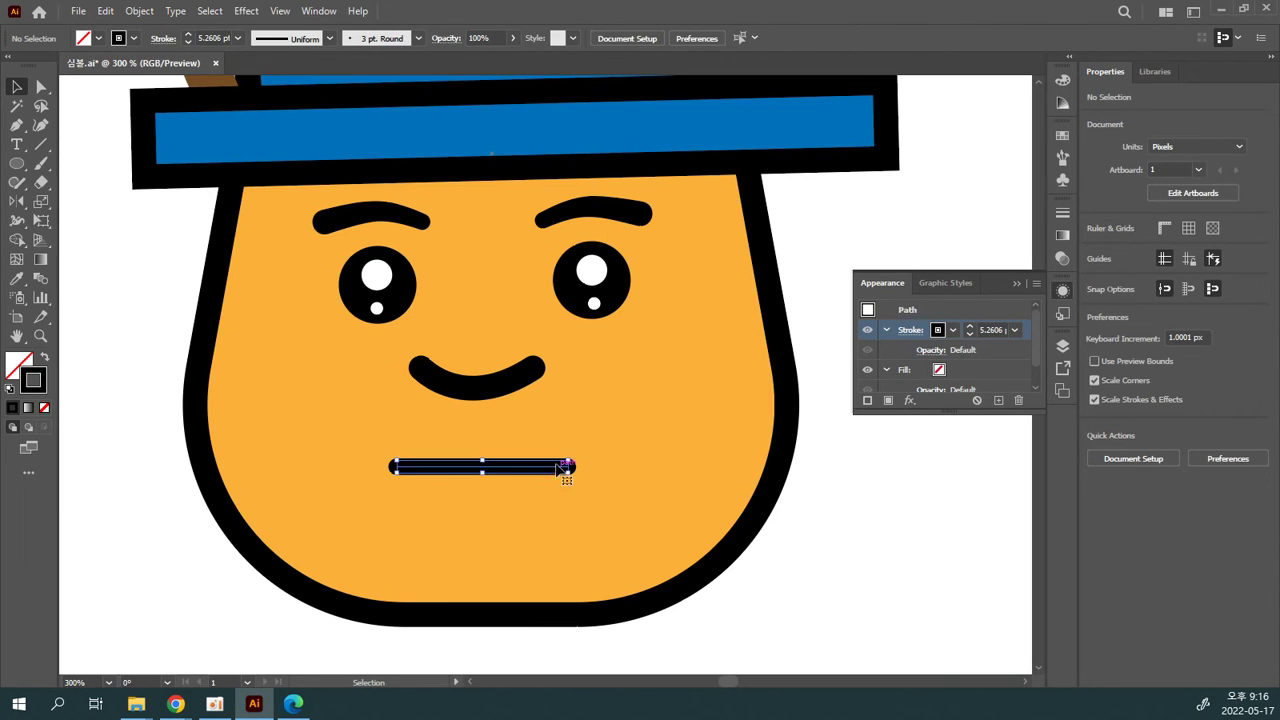
pyautogui.click(609, 466)
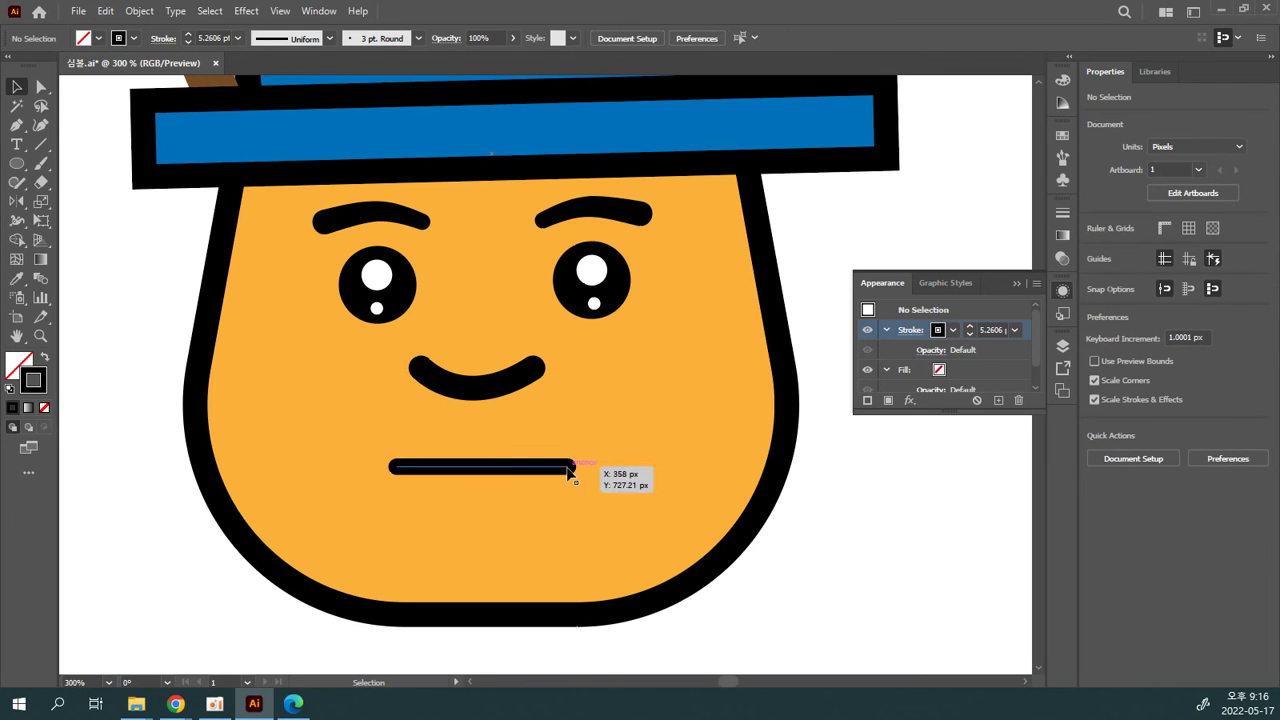
pyautogui.moveTo(568, 472); pyautogui.dragTo(573, 472)
pyautogui.click(640, 488)
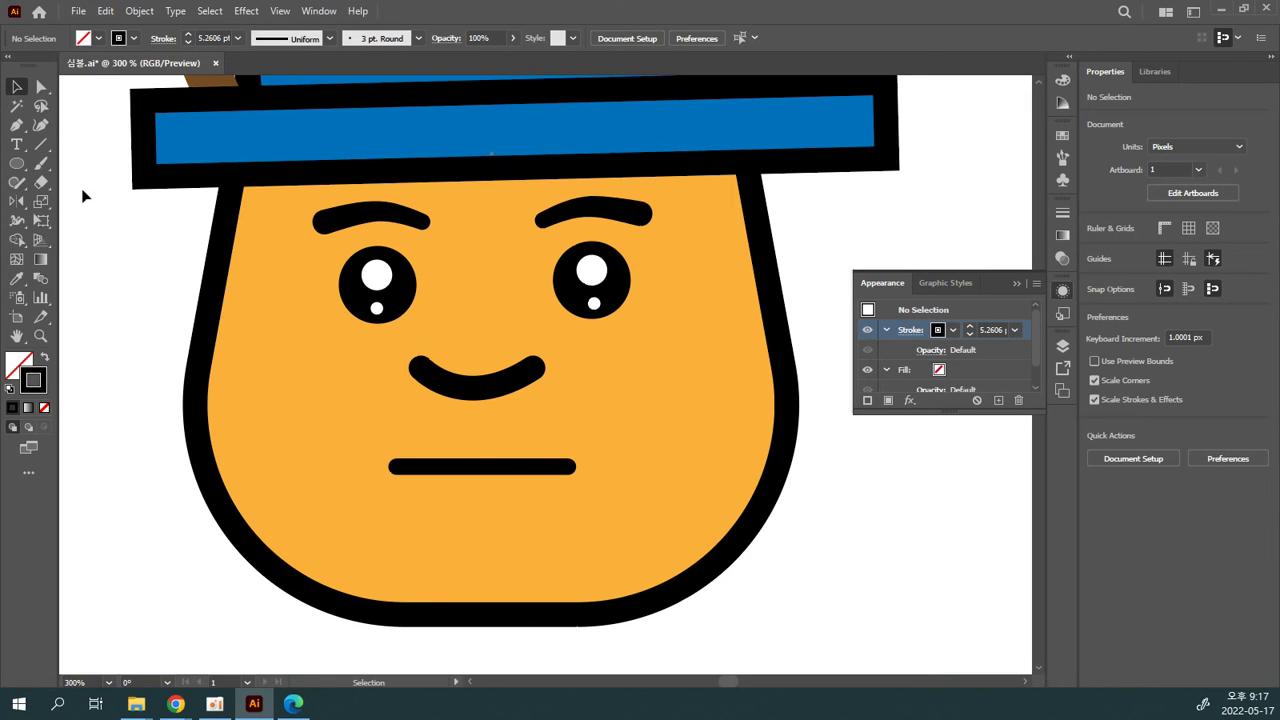
# Step: Draw a short horizontal line 24 px long beneath the long one with the Line Segment tool, and shift it slightly to the right
pyautogui.click(41, 144)
pyautogui.moveTo(455, 504); pyautogui.dragTo(494, 503)
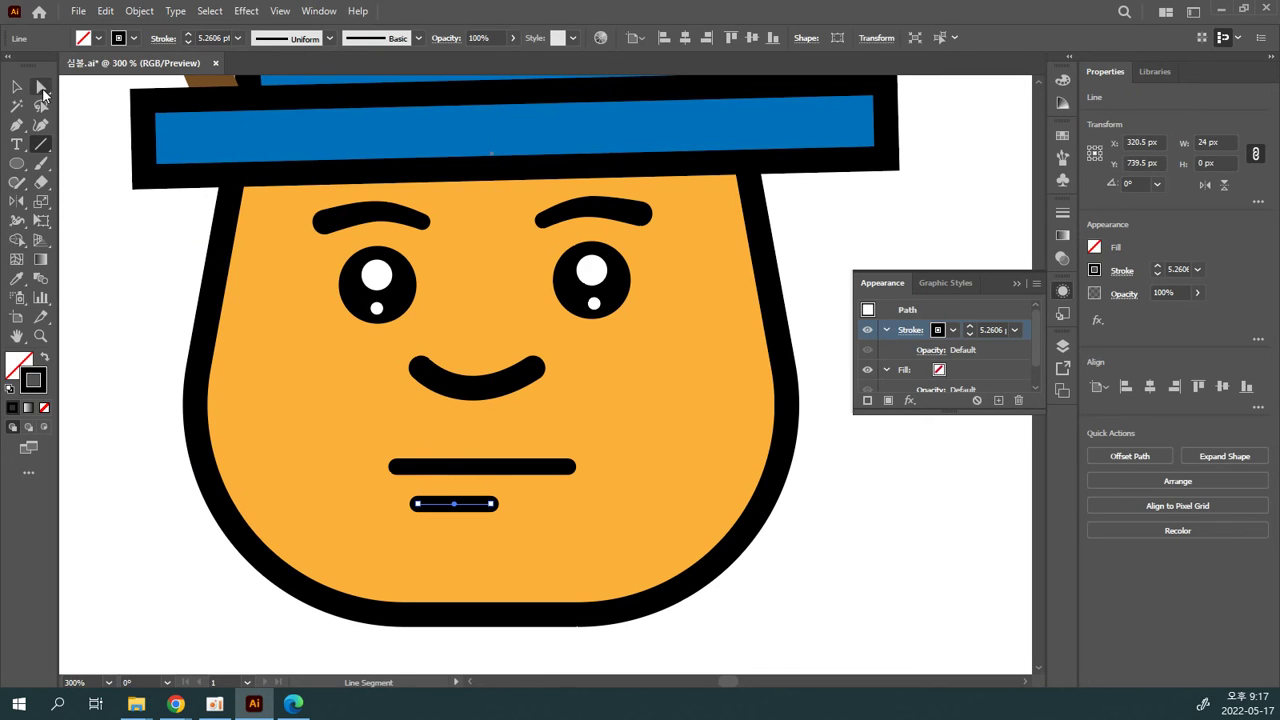
pyautogui.press('v')
pyautogui.click(457, 520)
pyautogui.moveTo(459, 505); pyautogui.dragTo(474, 507)
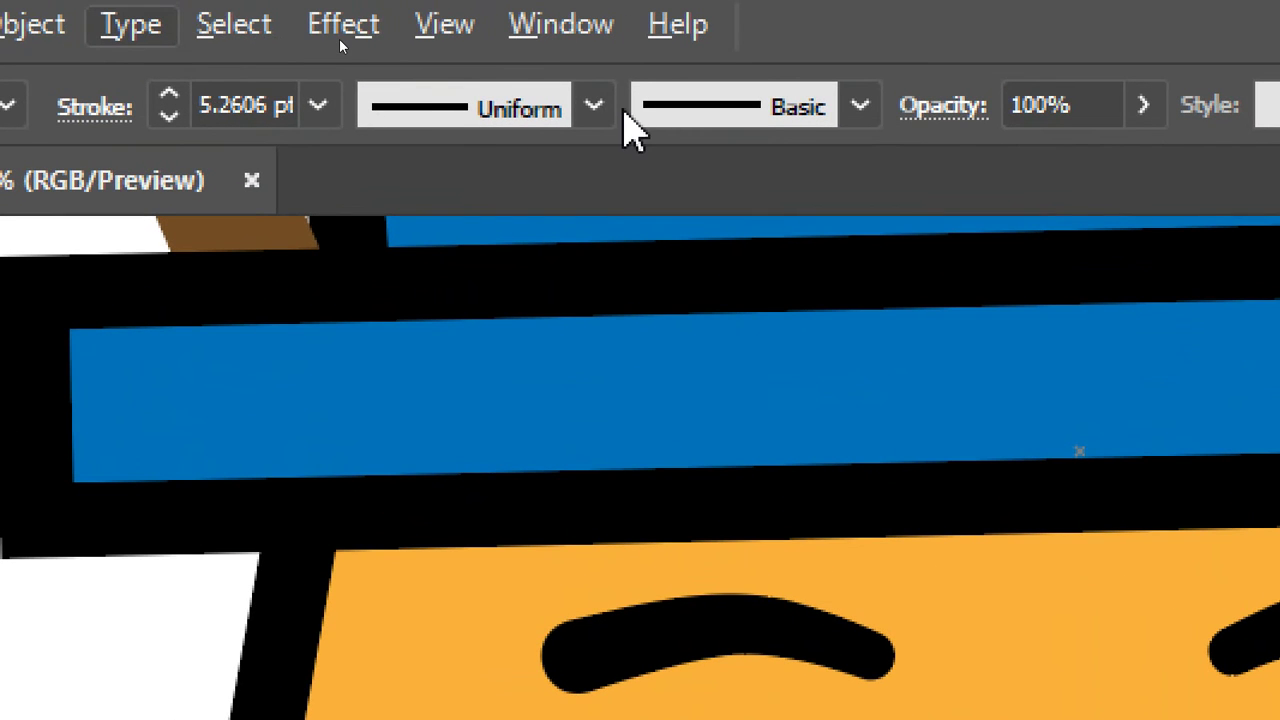
# Step: Apply the half-dome variable width profile to the short line beneath the mouth line
pyautogui.click(600, 108)
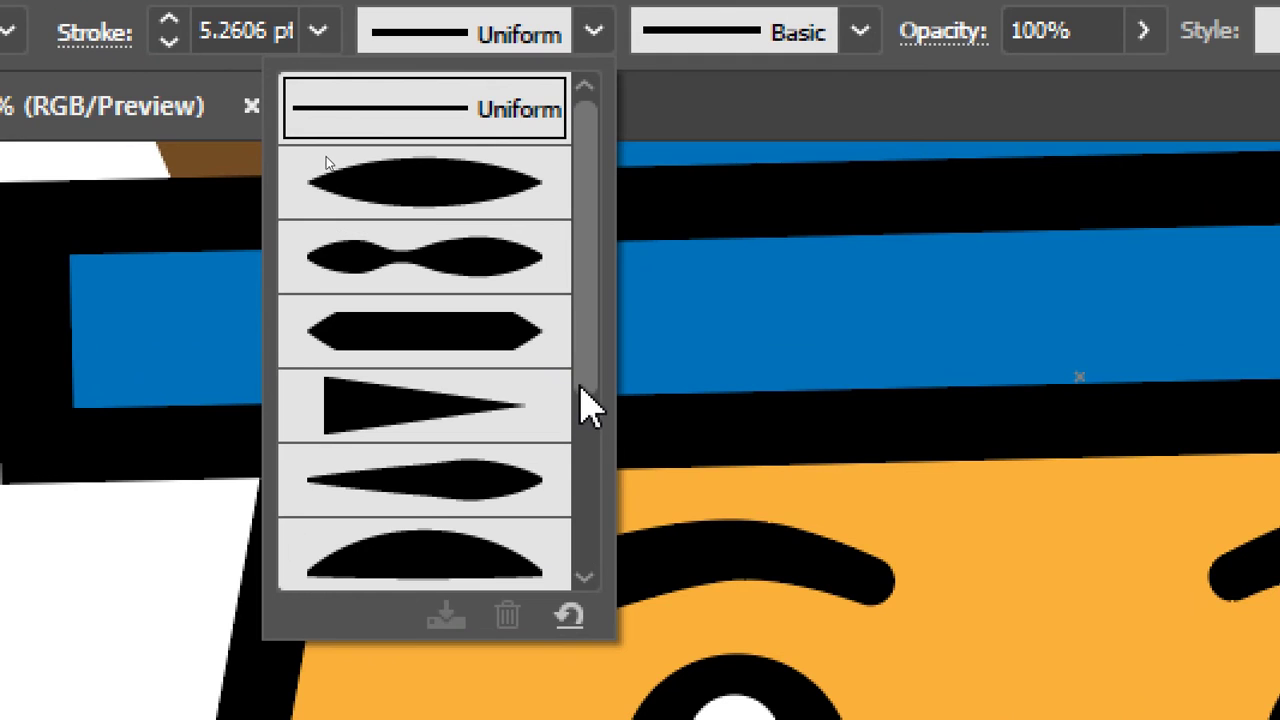
pyautogui.scroll(-4, 585, 505)
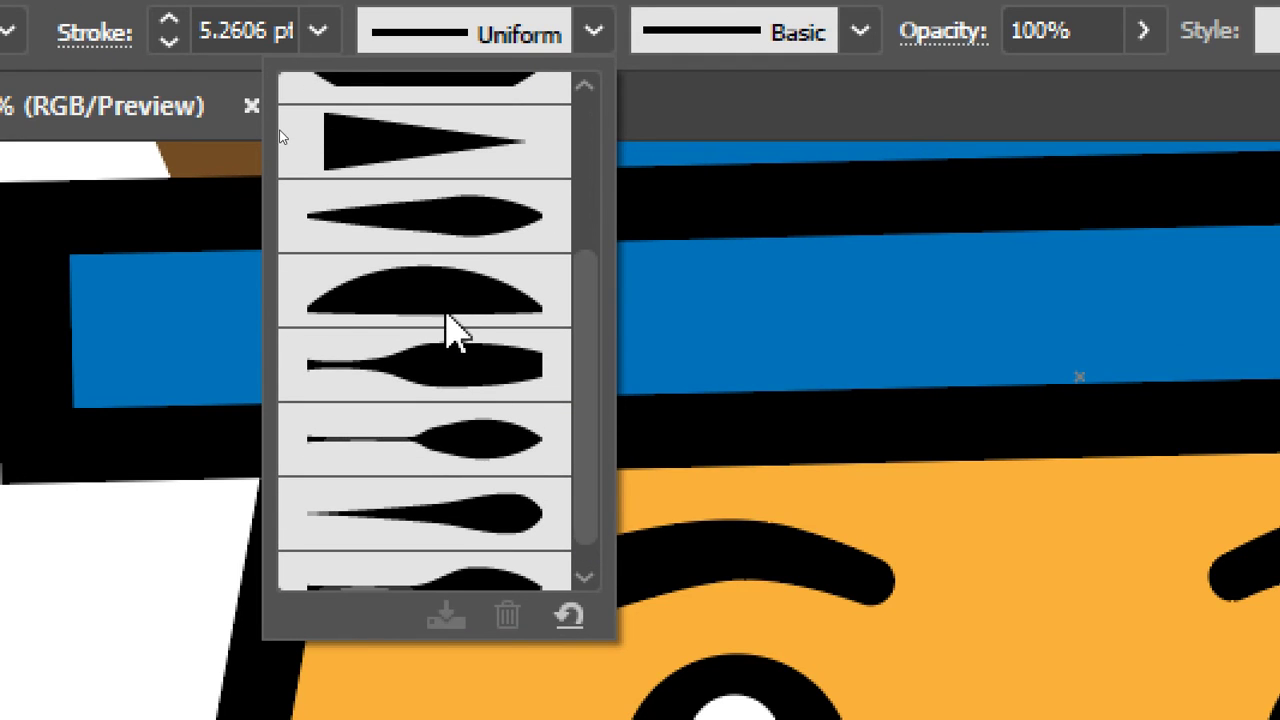
pyautogui.click(445, 316)
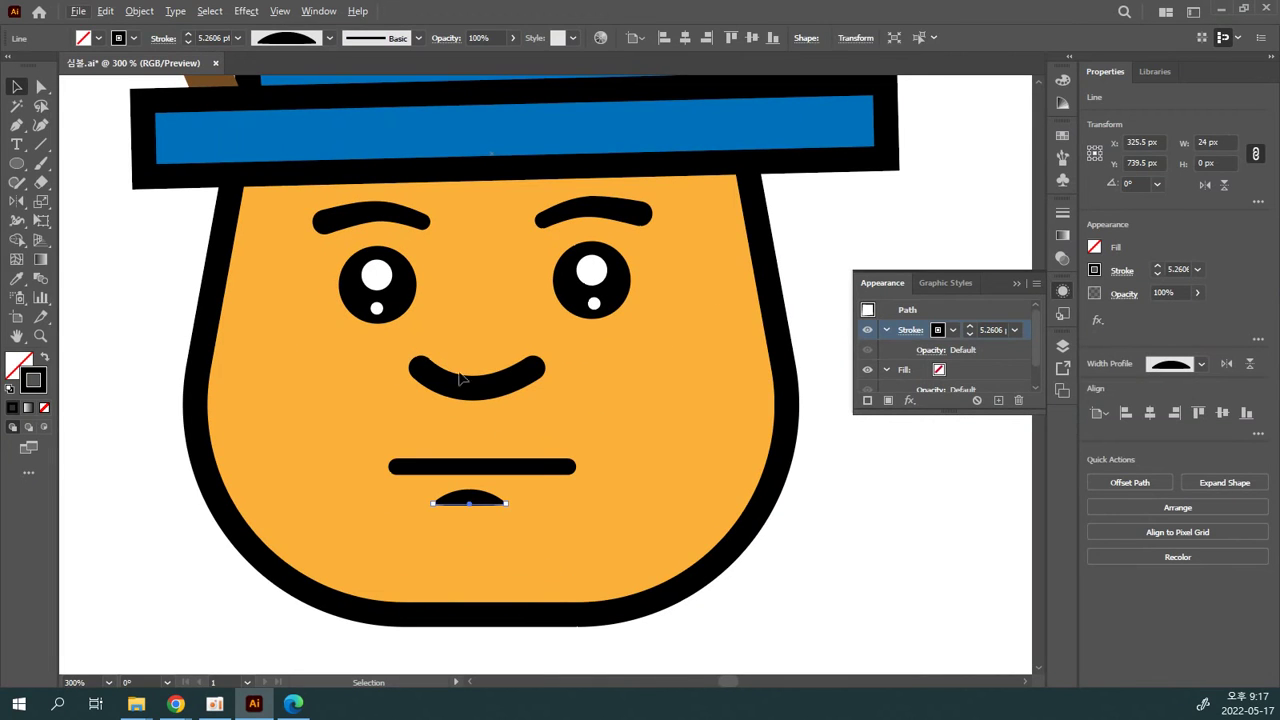
pyautogui.click(546, 557)
# Step: Rotate the short dome-shaped line 180° so its curve faces down, and adjust its position beneath the mouth line
pyautogui.click(480, 506)
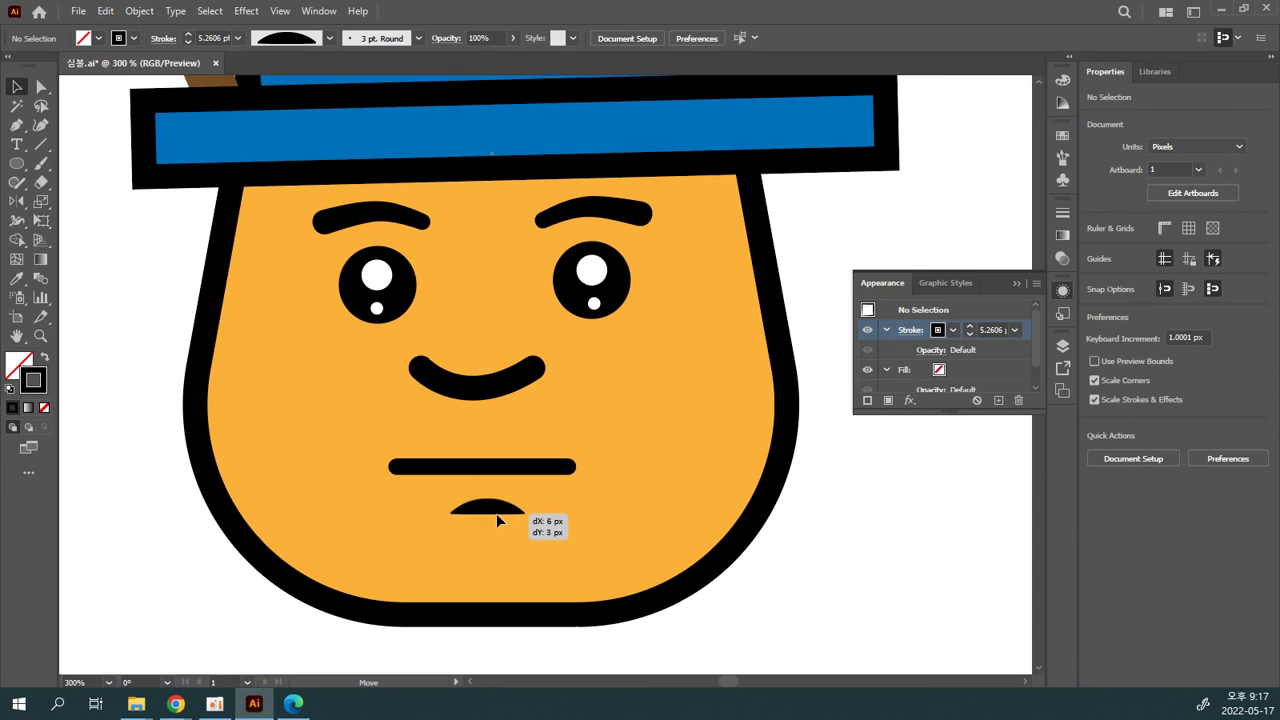
pyautogui.moveTo(529, 506); pyautogui.dragTo(403, 497)
pyautogui.click(527, 538)
pyautogui.moveTo(495, 524); pyautogui.dragTo(491, 517)
# Step: Shift the long mouth line slightly to the left, by about 2 px
pyautogui.click(521, 468)
pyautogui.click(578, 492)
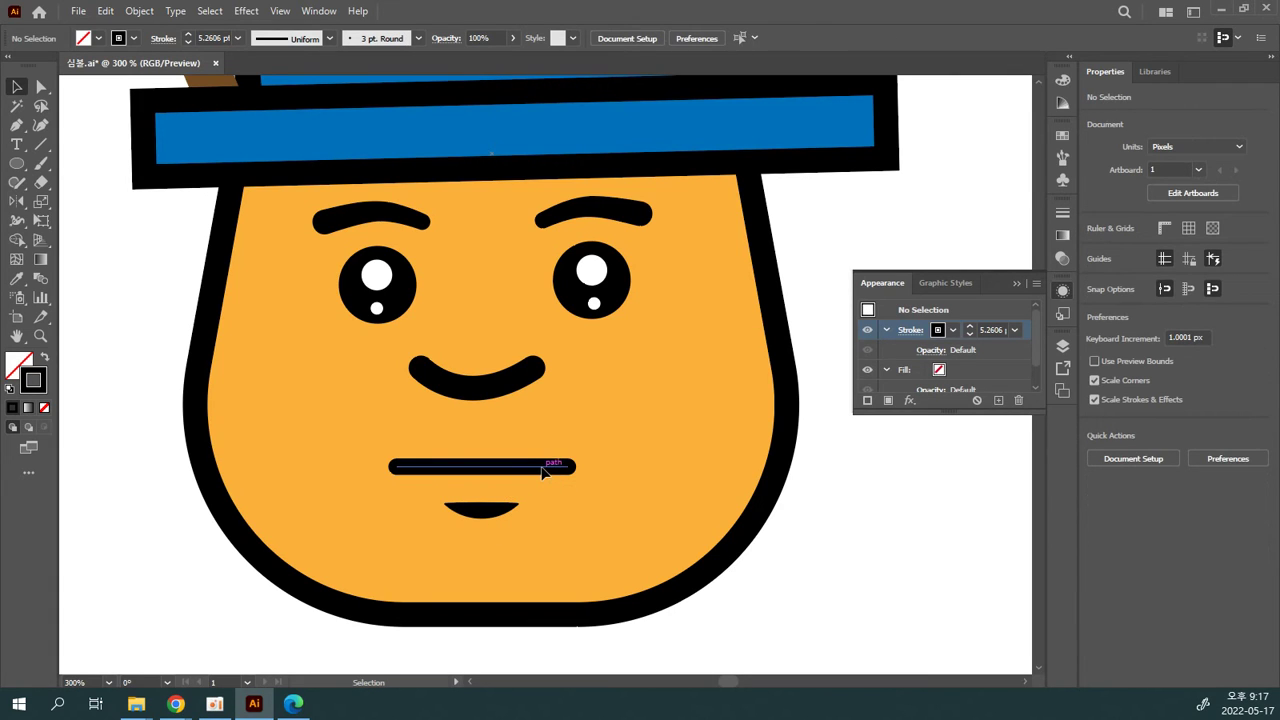
pyautogui.moveTo(538, 471); pyautogui.dragTo(531, 473)
pyautogui.click(539, 522)
# Step: Try to sample the face's orange onto the small lip shape with the Eyedropper
pyautogui.click(497, 515)
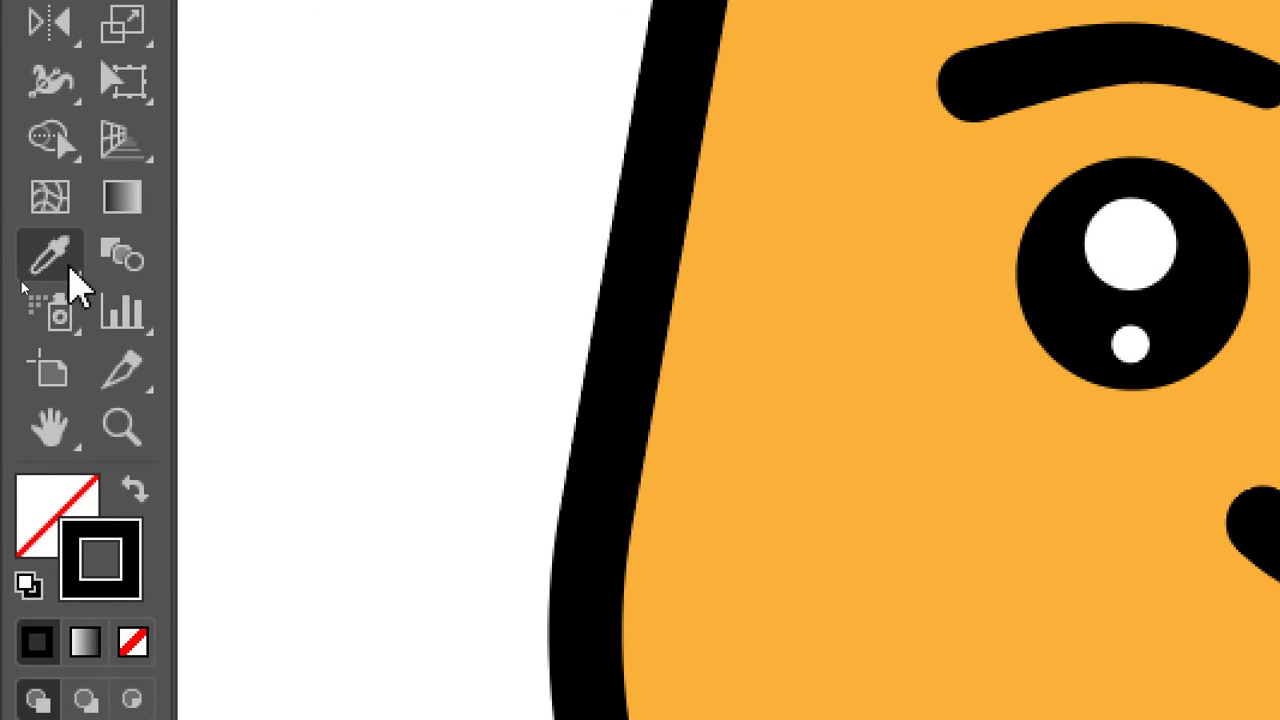
pyautogui.click(62, 258)
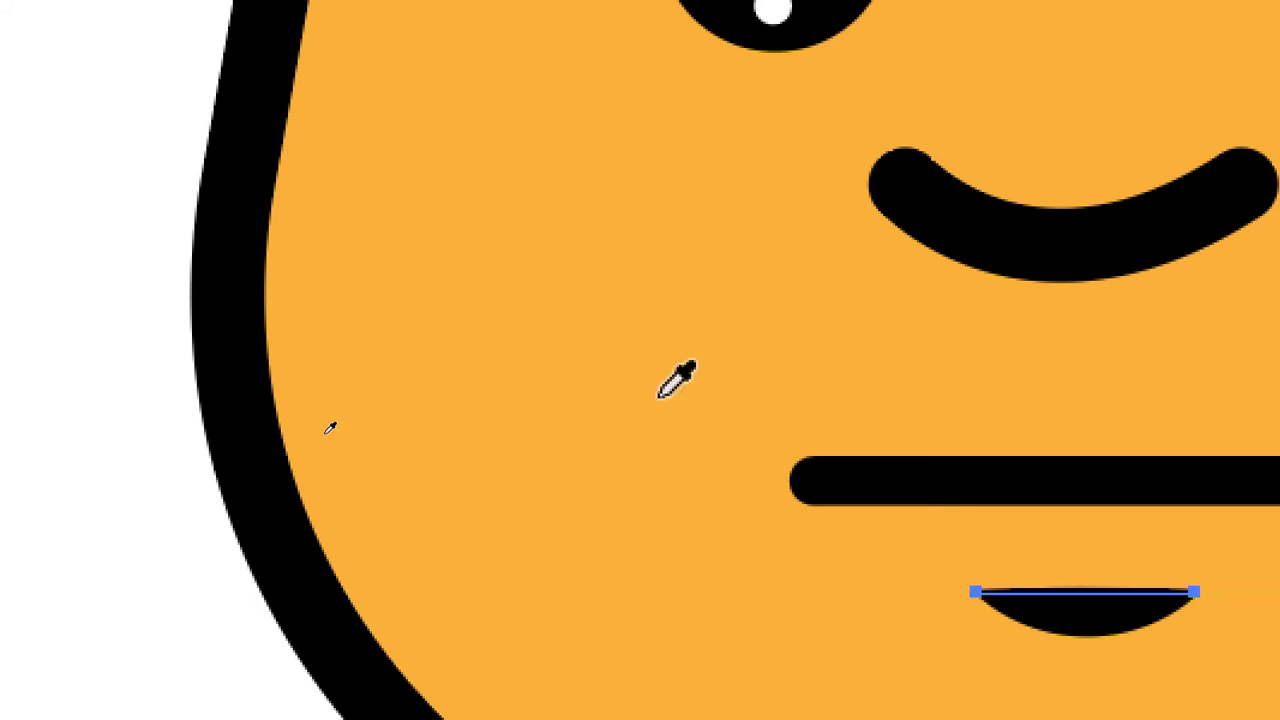
pyautogui.click(605, 310)
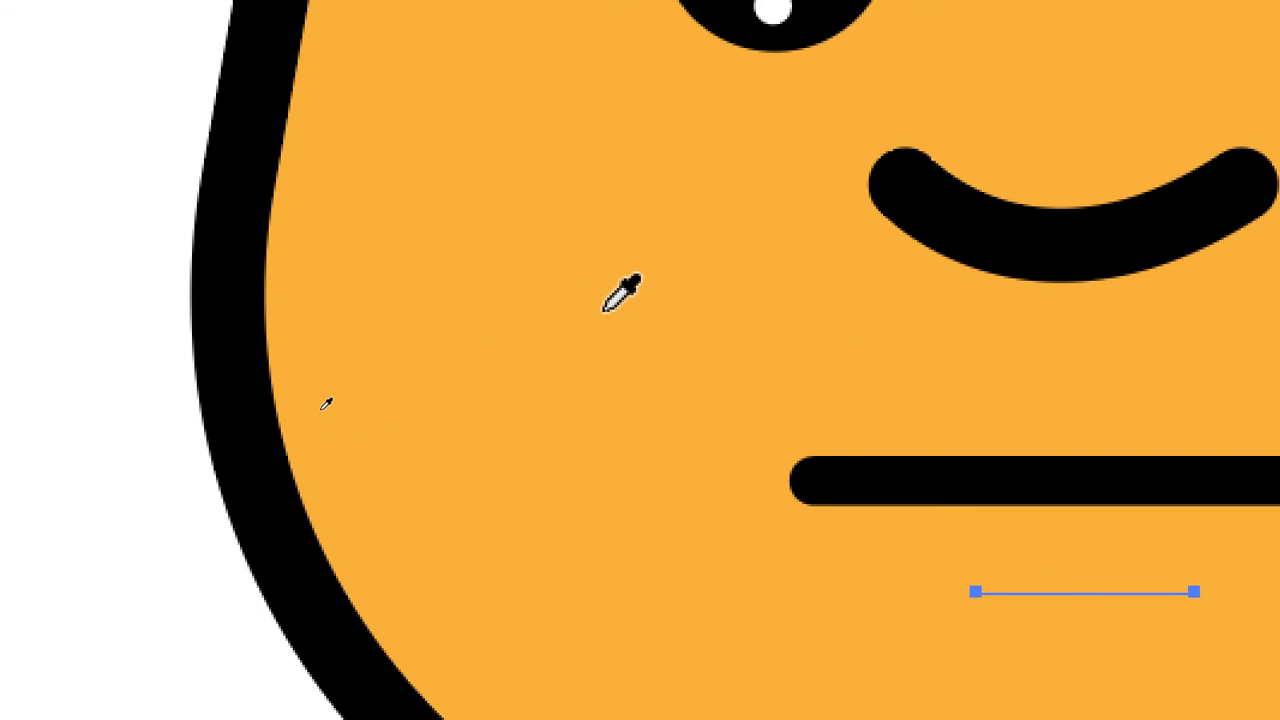
pyautogui.hotkey('ctrl', 'z')
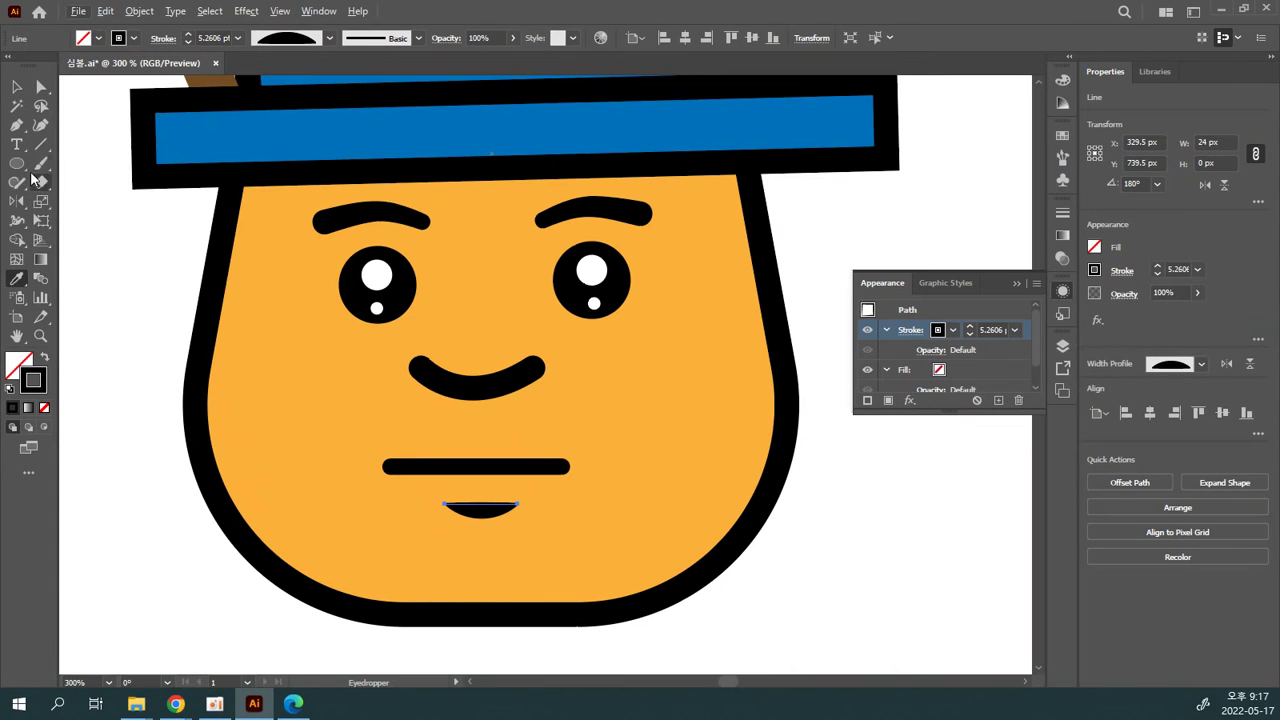
# Step: Draw a 17 × 19 px rectangle beside the face and give it the face's orange fill with the Eyedropper
pyautogui.moveTo(16, 163); pyautogui.dragTo(60, 165)
pyautogui.moveTo(101, 285); pyautogui.dragTo(155, 343)
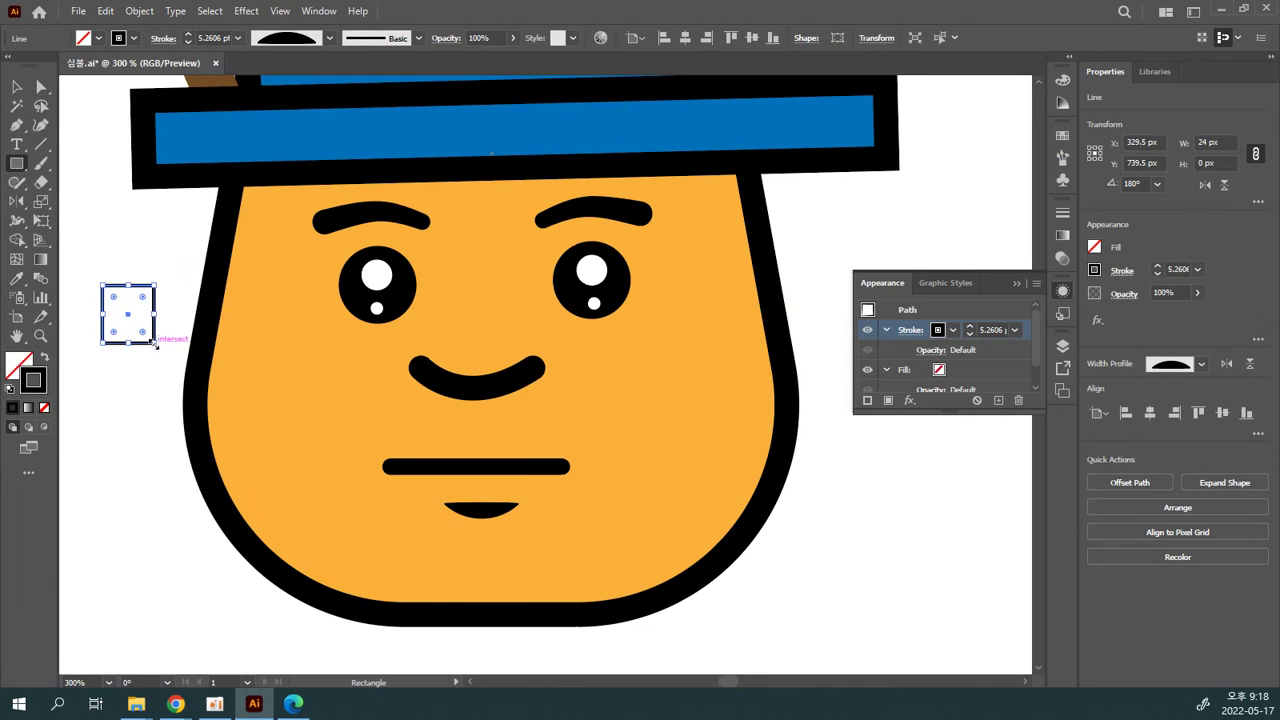
pyautogui.press('i')
pyautogui.click(264, 360)
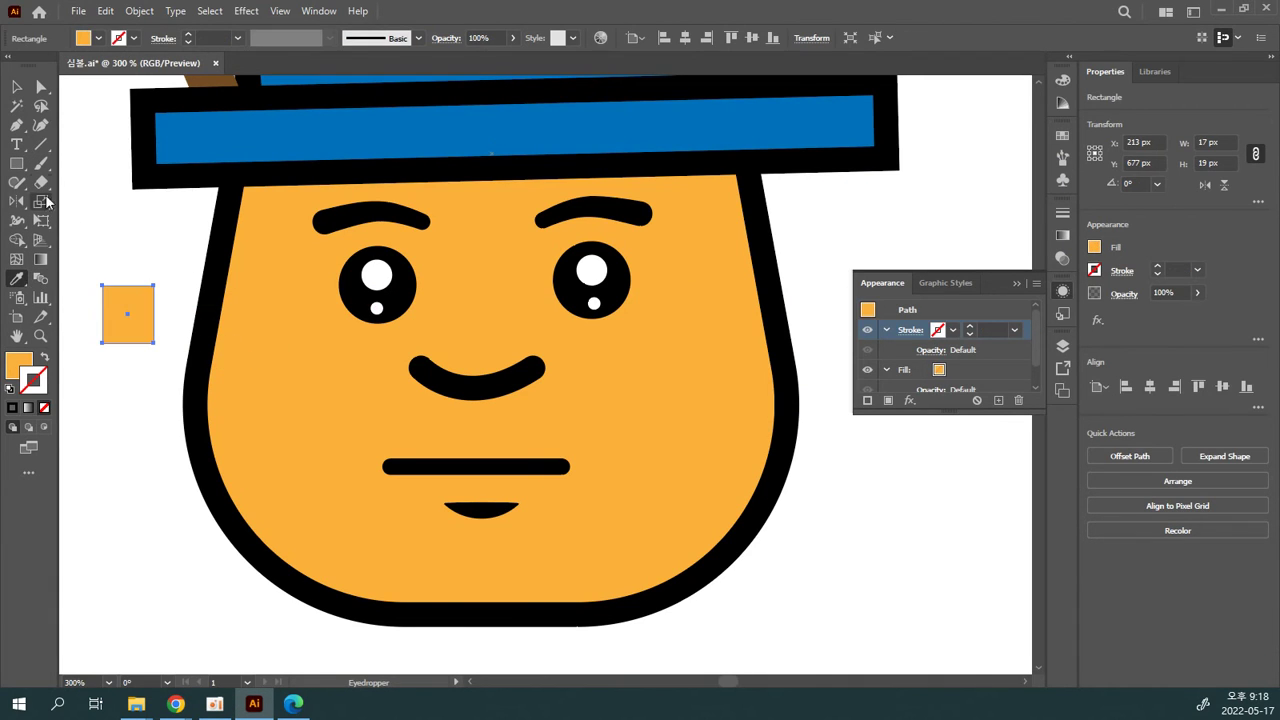
# Step: Duplicate the orange rectangle directly below itself and set the copy's fill to dark brown 895004
pyautogui.click(17, 87)
pyautogui.moveTo(143, 338); pyautogui.dragTo(144, 408)
pyautogui.click(22, 364)
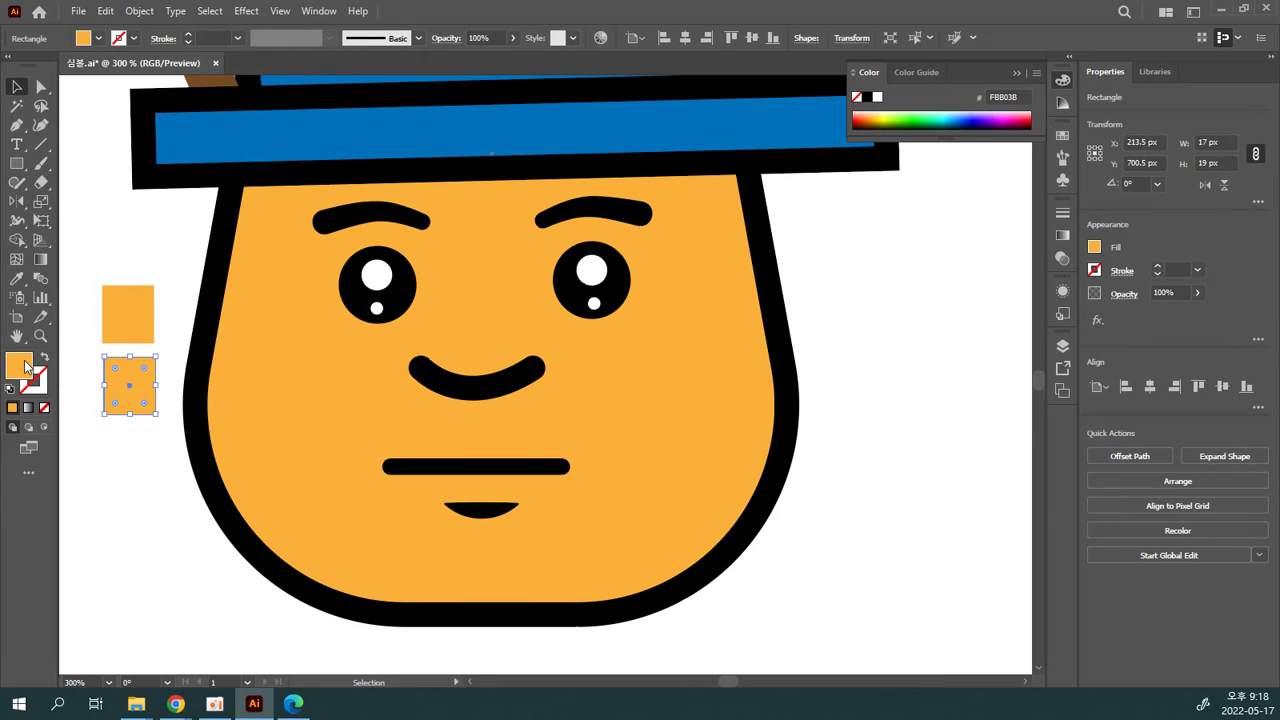
pyautogui.doubleClick(24, 366)
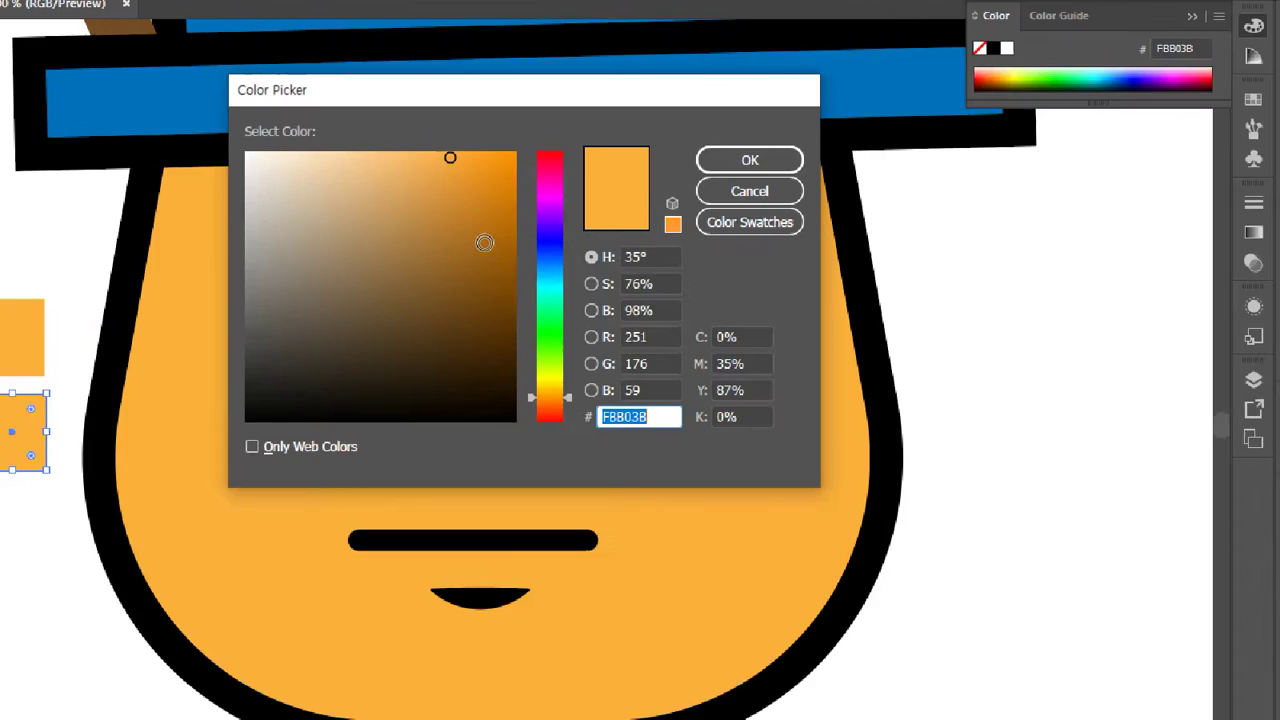
pyautogui.moveTo(483, 245); pyautogui.dragTo(503, 267)
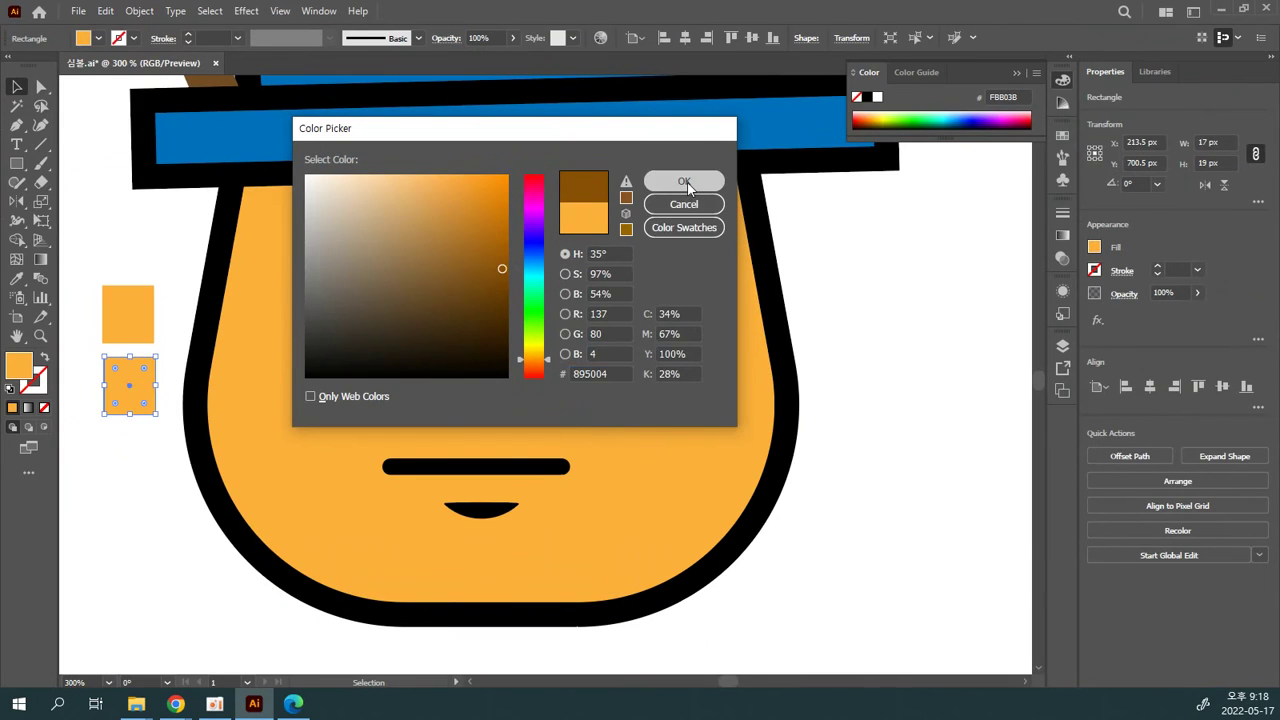
pyautogui.click(1076, 40)
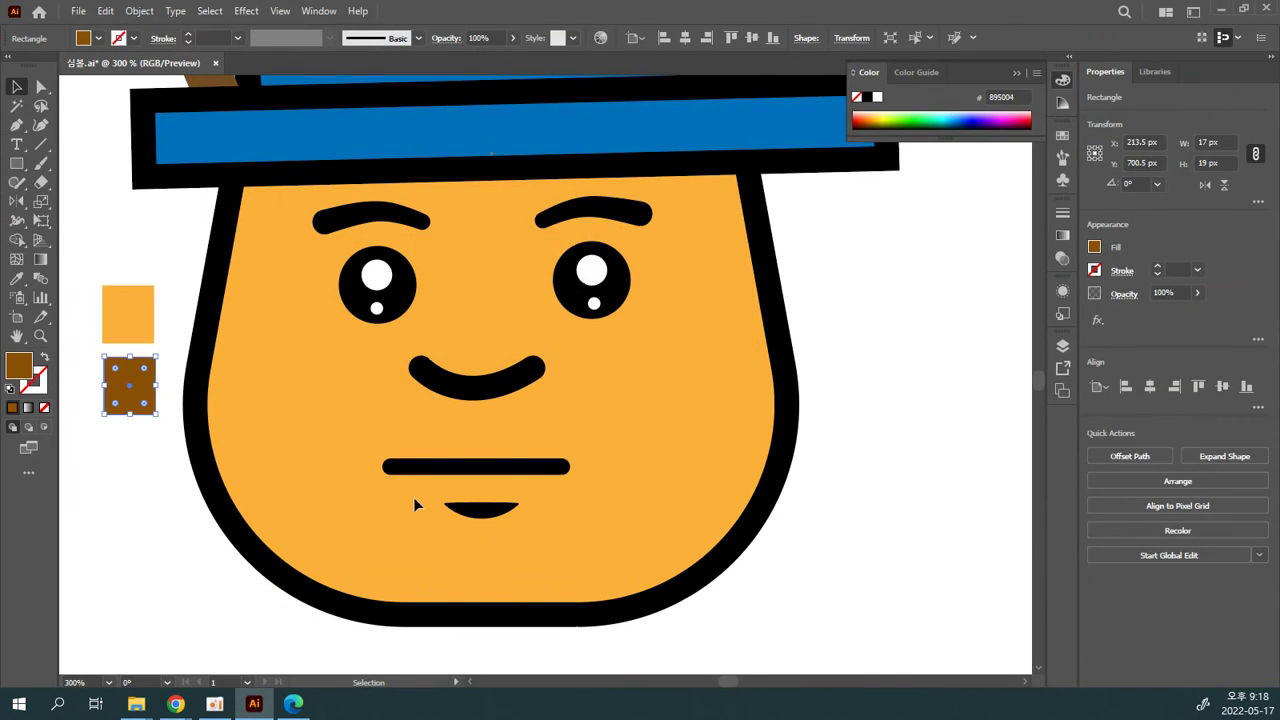
# Step: With the lip shape's stroke active, sample the brown rectangle's colour onto that stroke only, using the Eyedropper
pyautogui.click(534, 540)
pyautogui.click(440, 505)
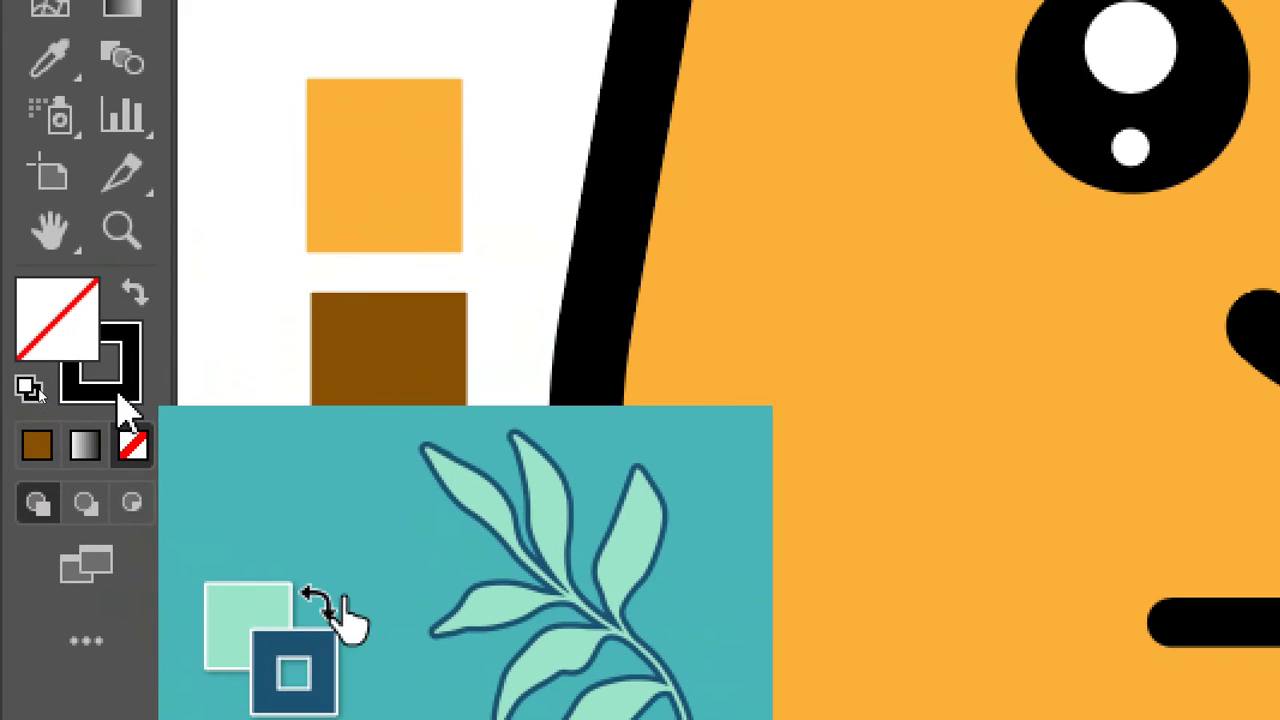
pyautogui.click(38, 389)
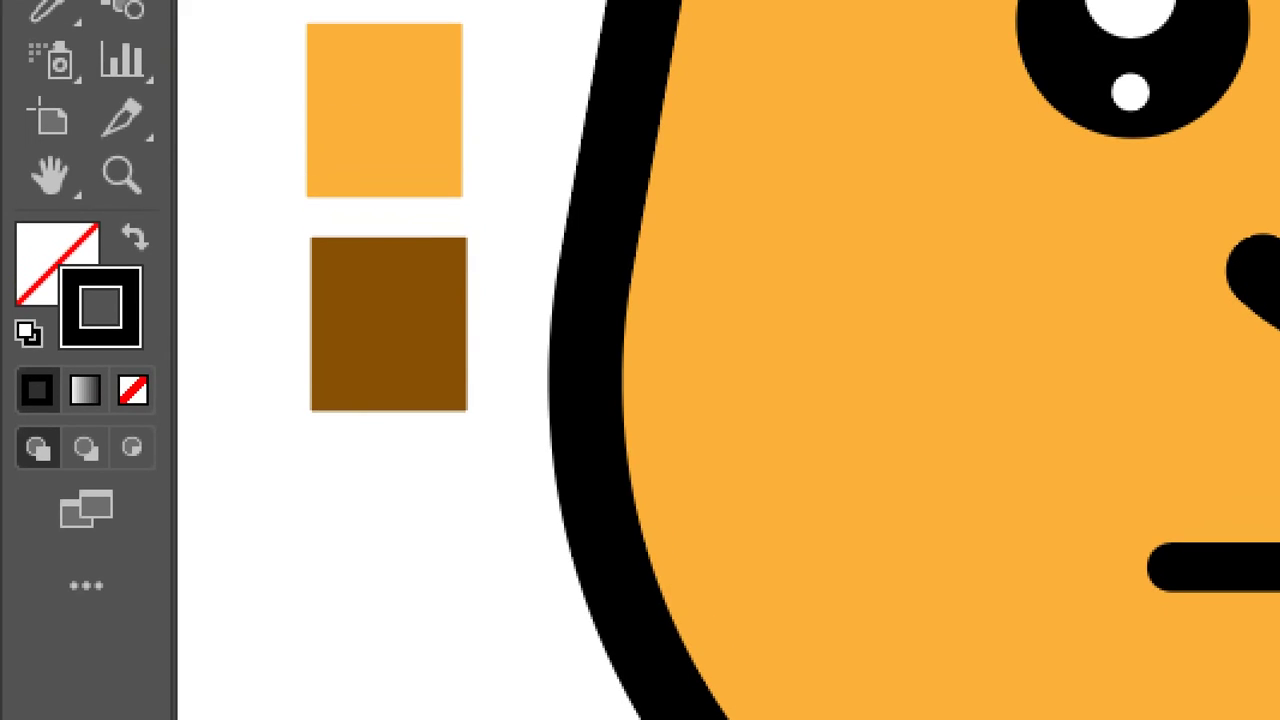
pyautogui.click(63, 115)
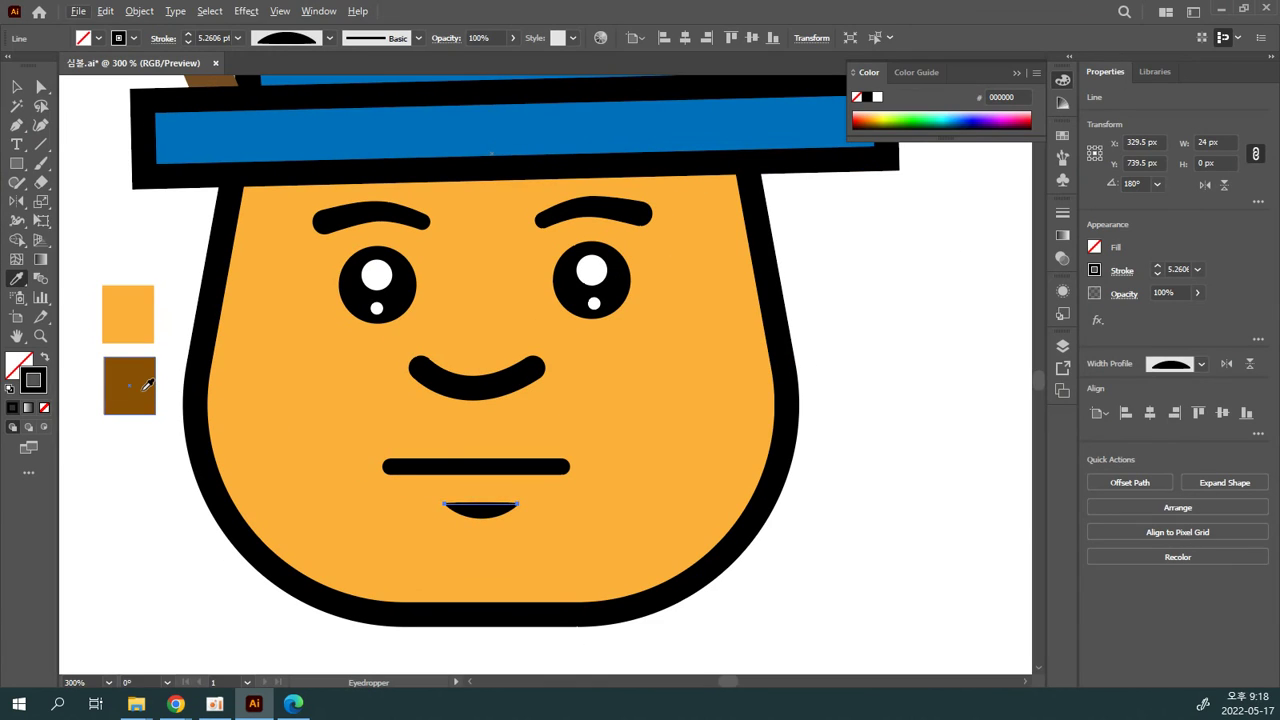
pyautogui.click(72, 357)
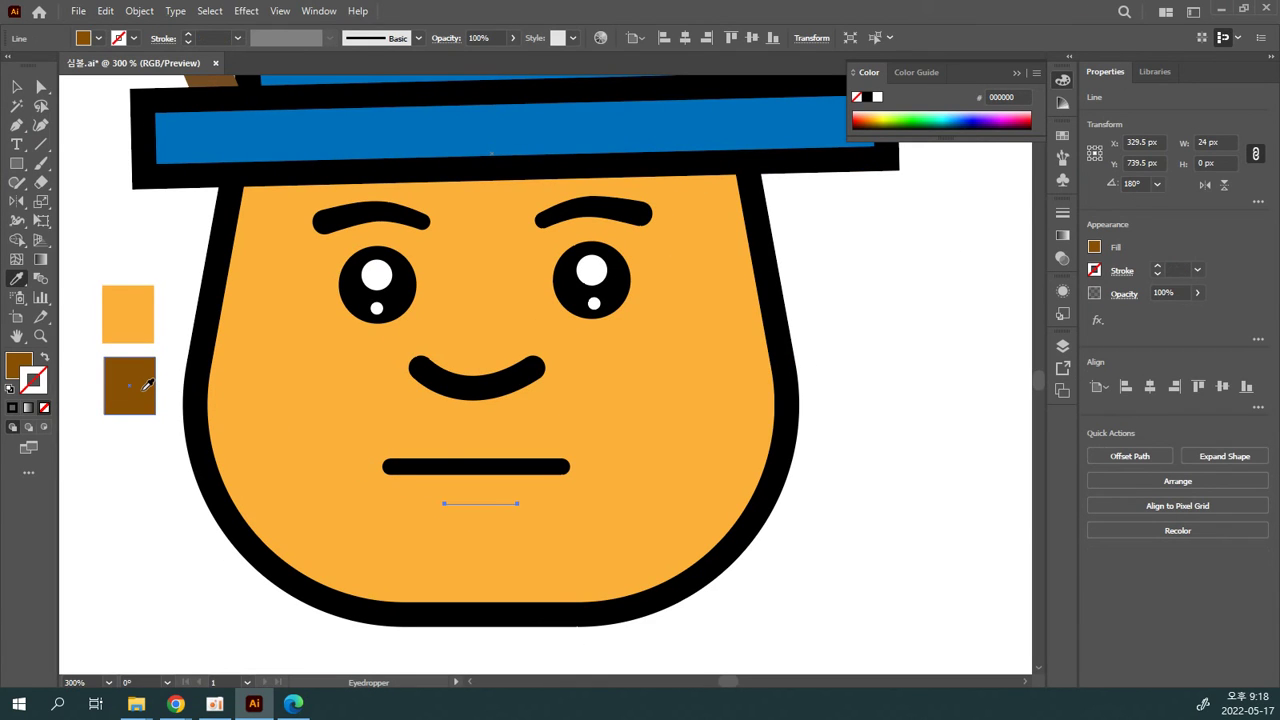
pyautogui.hotkey('ctrl', 'z')
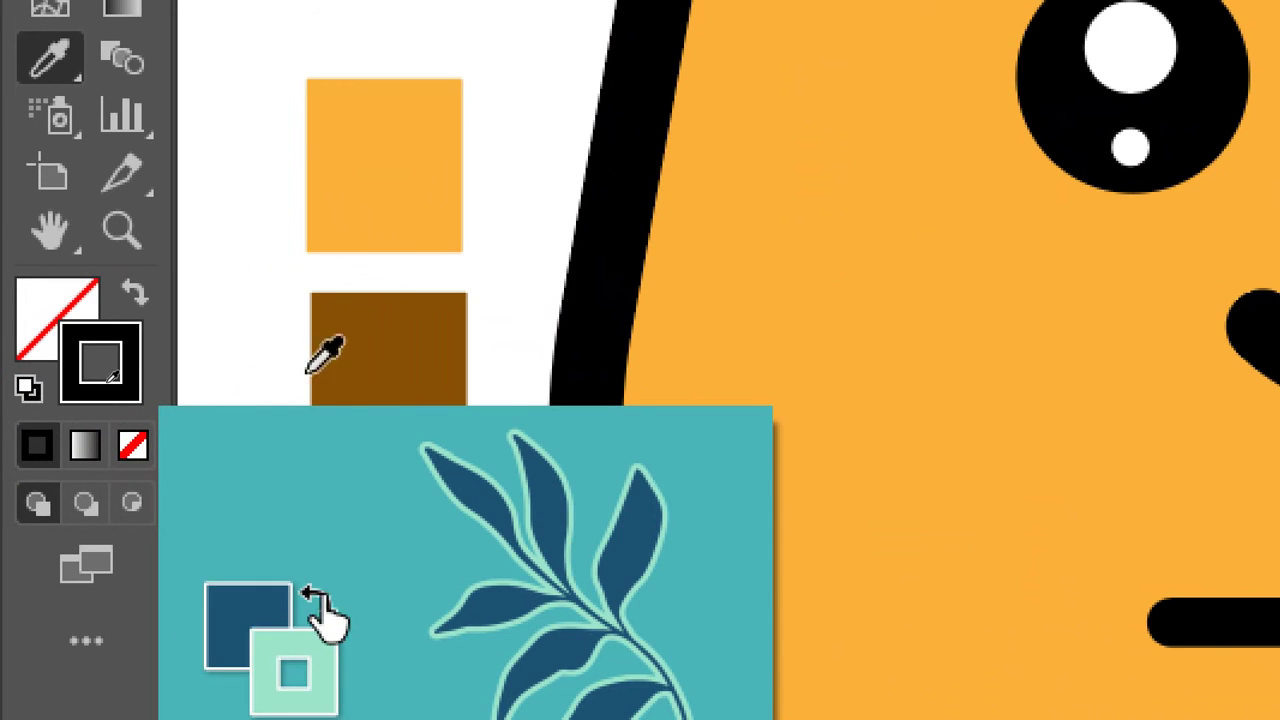
pyautogui.keyDown('ctrl'); pyautogui.click(316, 360); pyautogui.keyUp('ctrl')
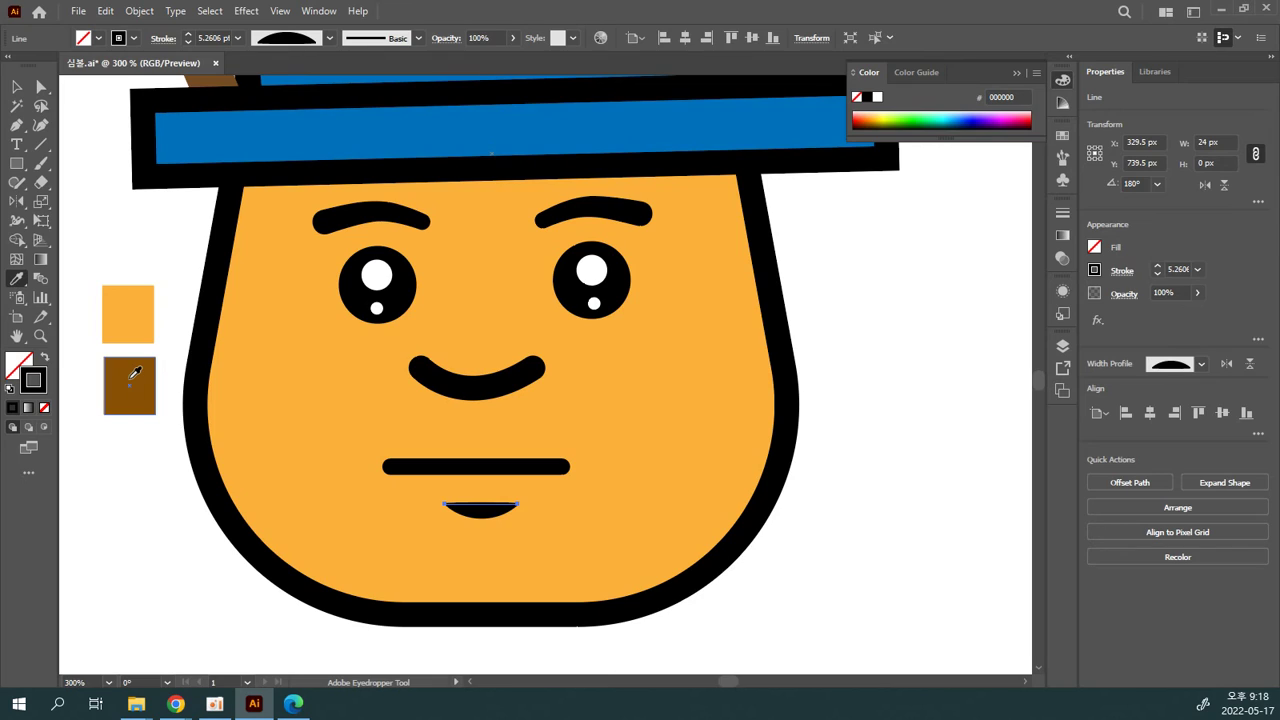
pyautogui.keyDown('shift'); pyautogui.click(138, 371); pyautogui.keyUp('shift')
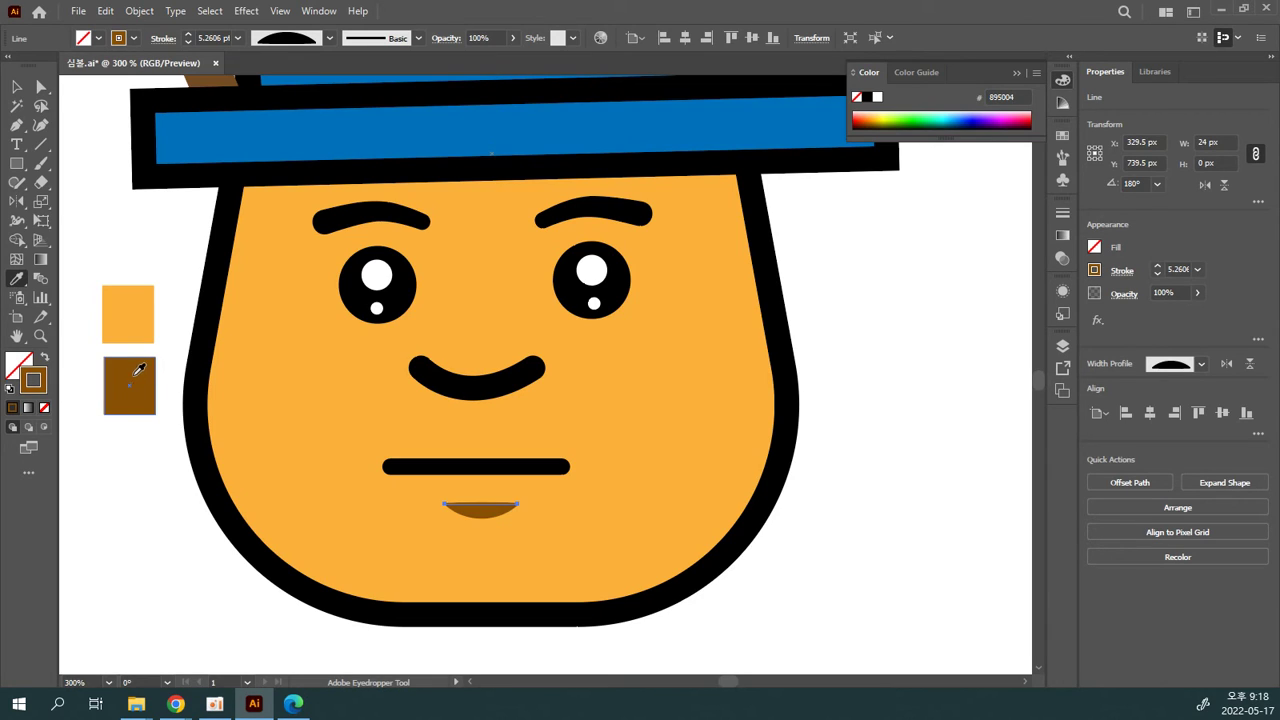
# Step: Set the brown lip shape's stroke weight to 7 pt
pyautogui.press('v')
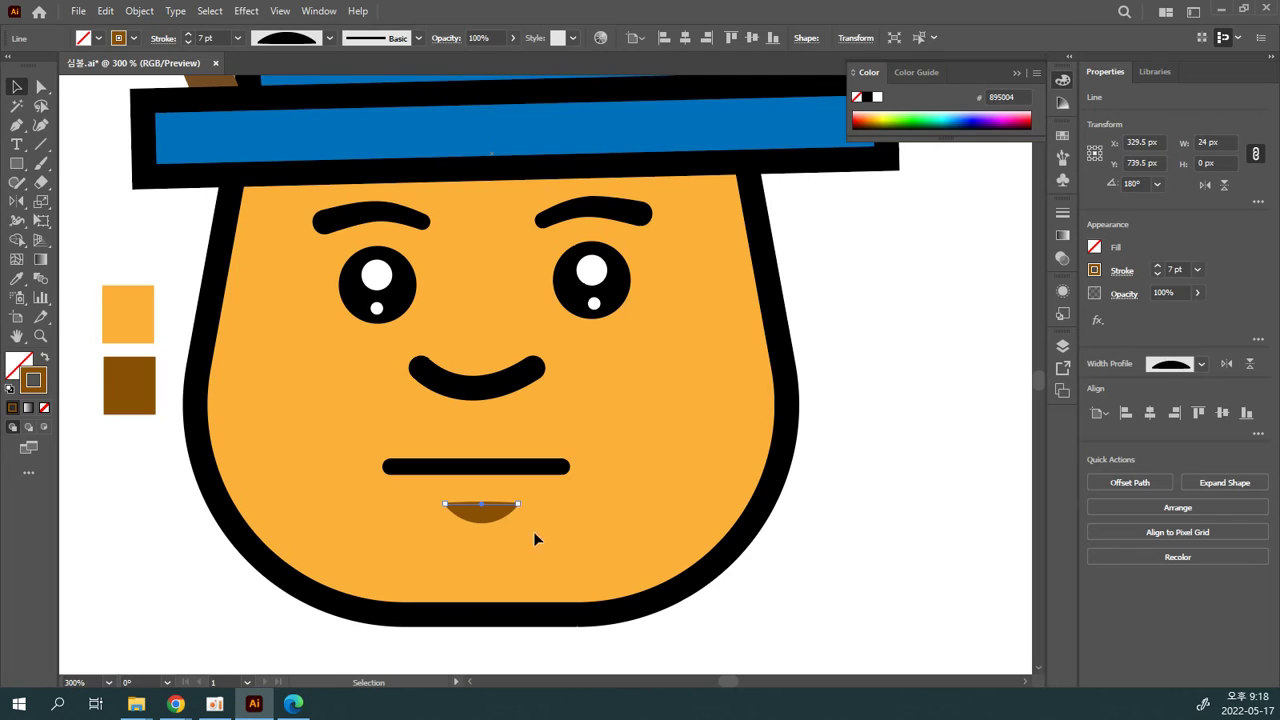
pyautogui.click(561, 518)
pyautogui.moveTo(491, 519); pyautogui.dragTo(490, 510)
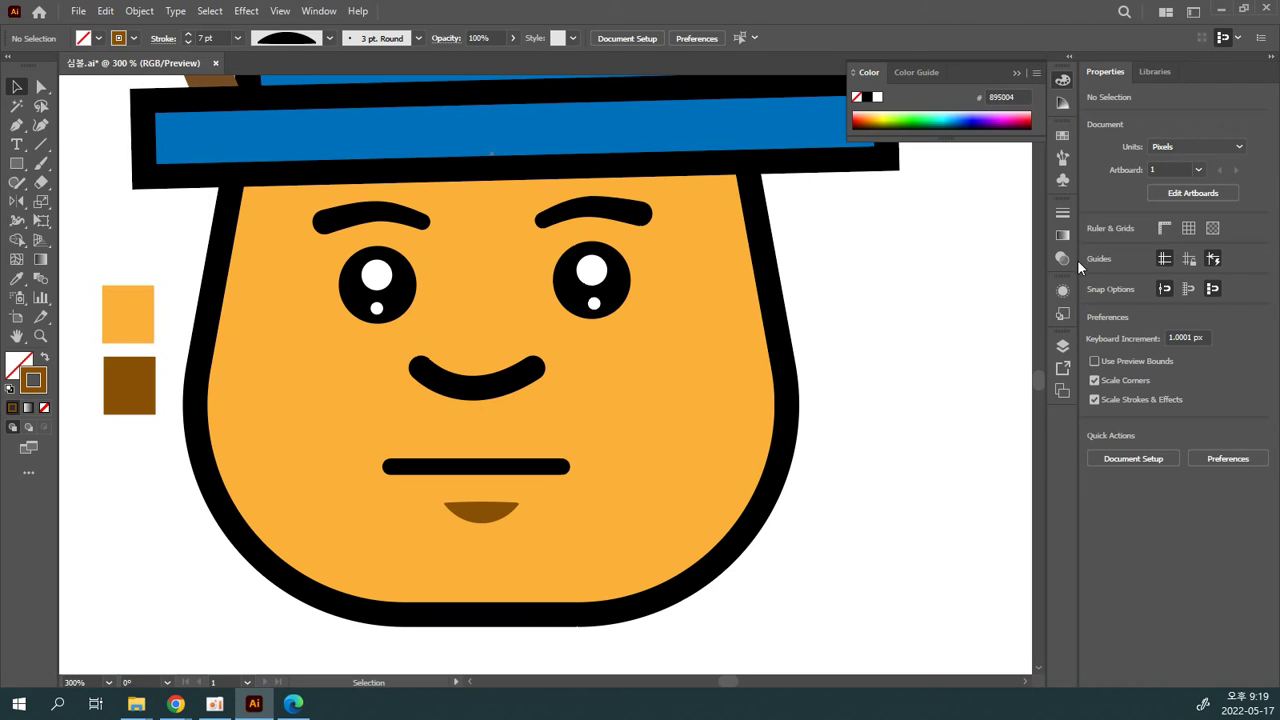
# Step: Create a dynamic movie clip symbol named 입-음 from the straight mouth line and the brown lip shape
pyautogui.click(1063, 181)
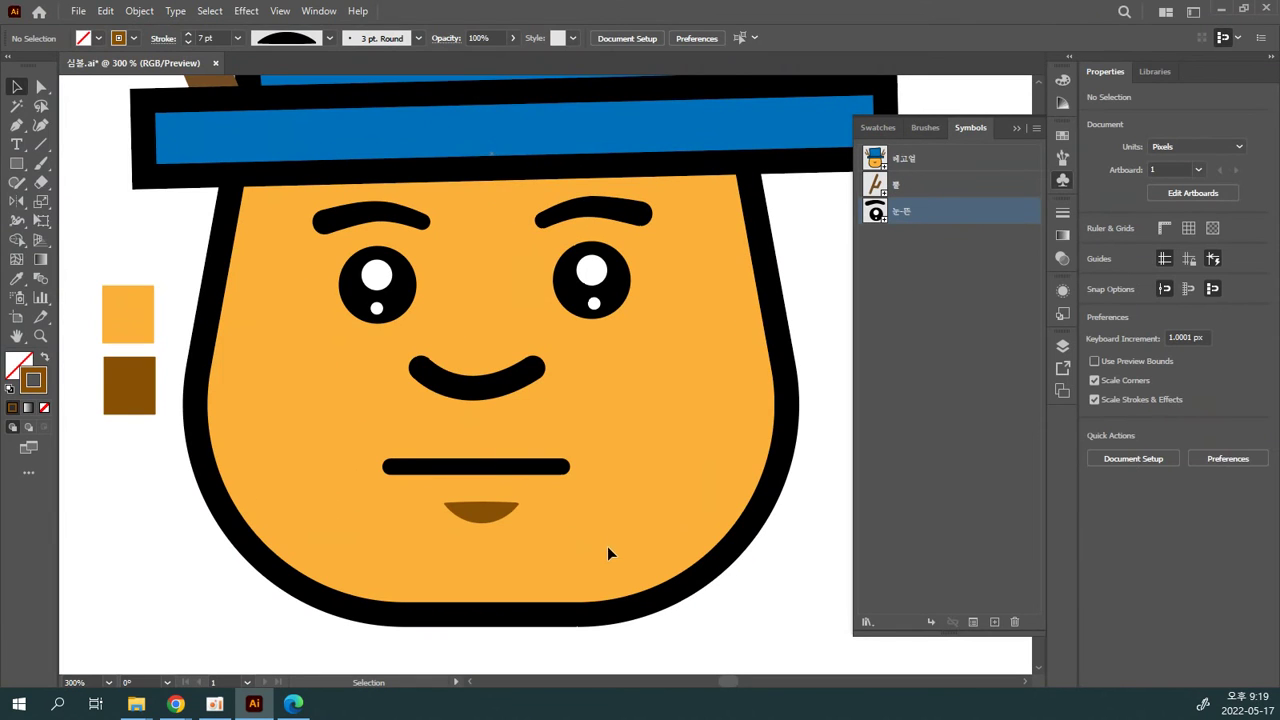
pyautogui.moveTo(376, 458); pyautogui.dragTo(363, 450)
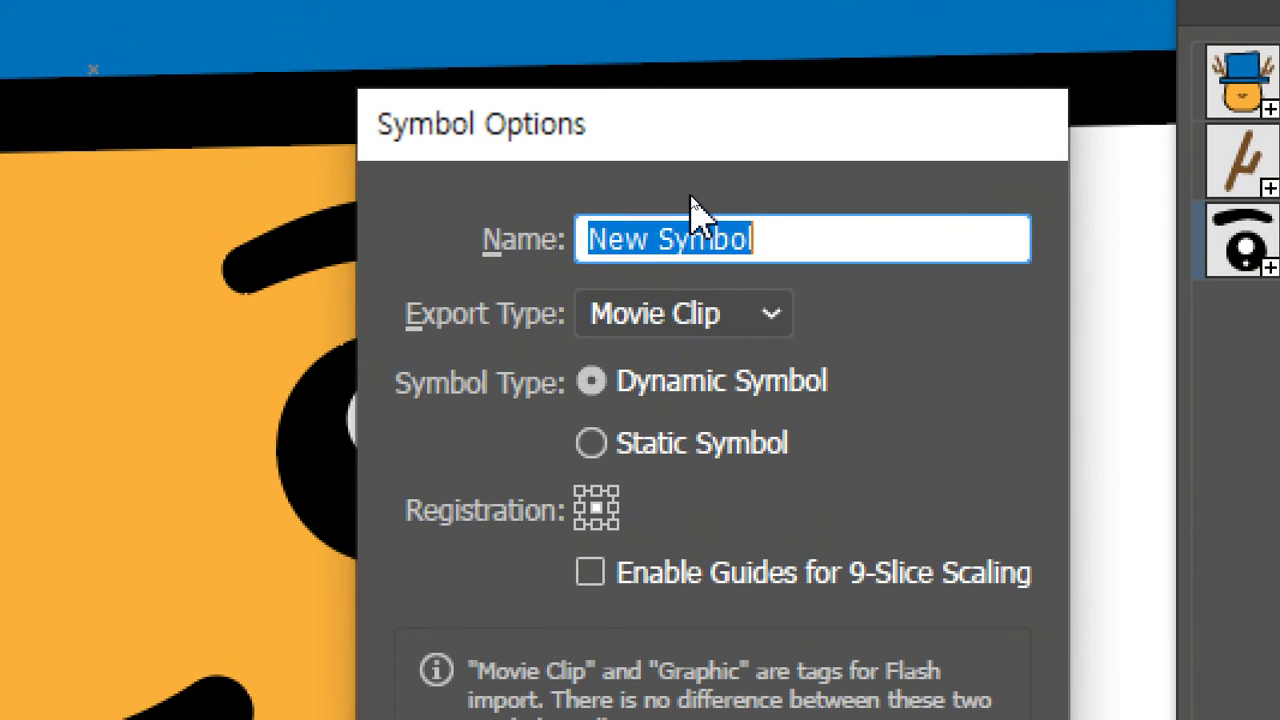
pyautogui.write('입술')
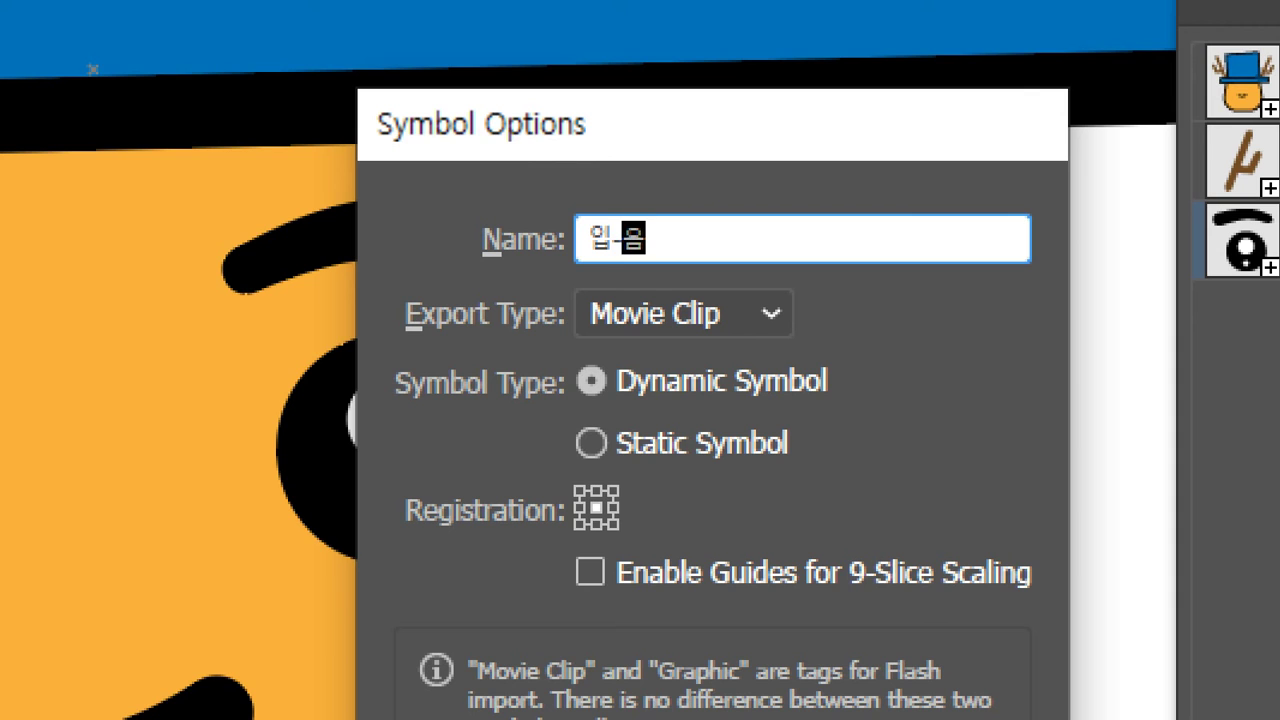
pyautogui.press('Return')
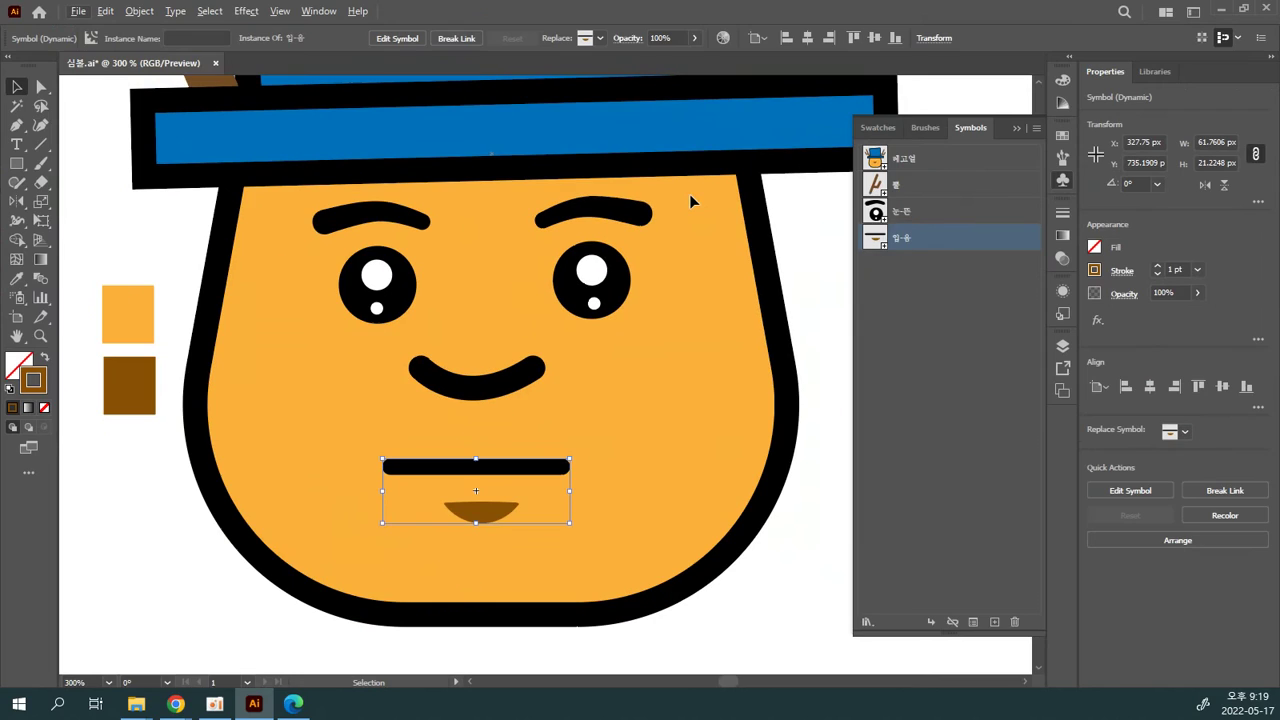
pyautogui.hotkey('ctrl', 'shift', 'a')
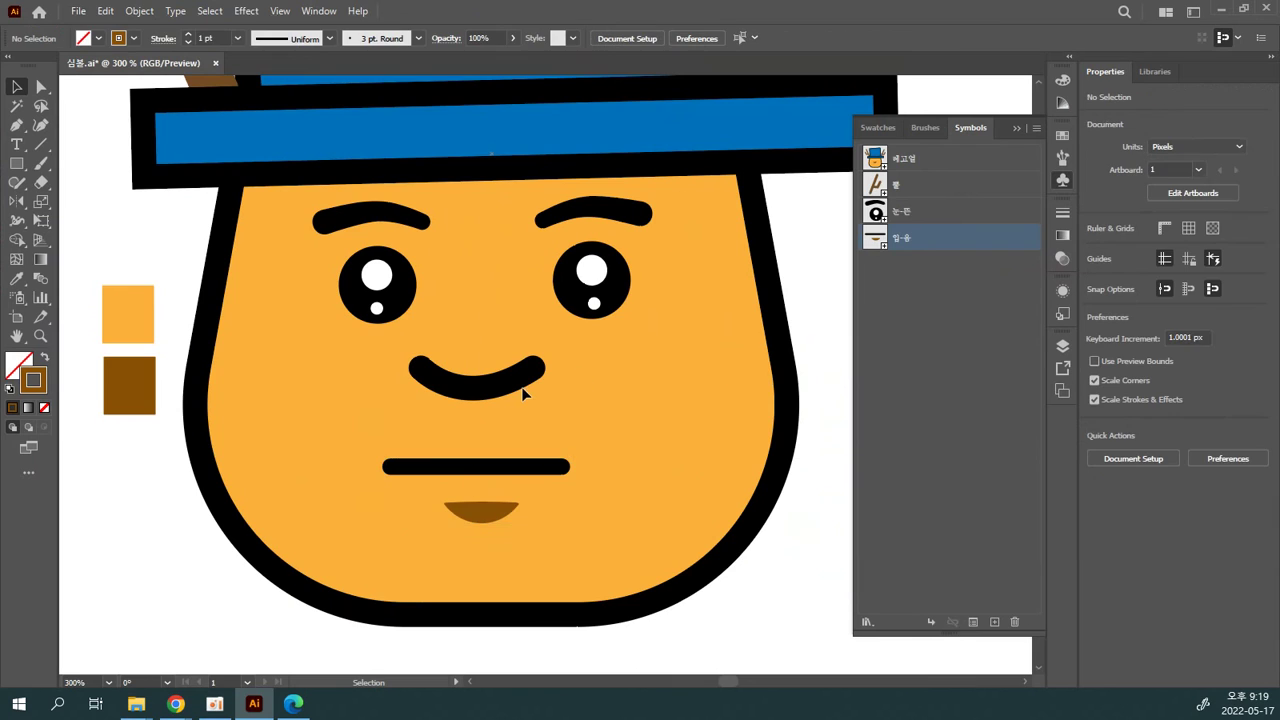
# Step: Edit the eye symbol, enlarging the eyeball with its highlights beneath the eyebrow, and exit symbol editing
pyautogui.hotkey('ctrl', '-')
pyautogui.hotkey('ctrl', '-')
pyautogui.hotkey('ctrl', '-')
pyautogui.hotkey('ctrl', '-')
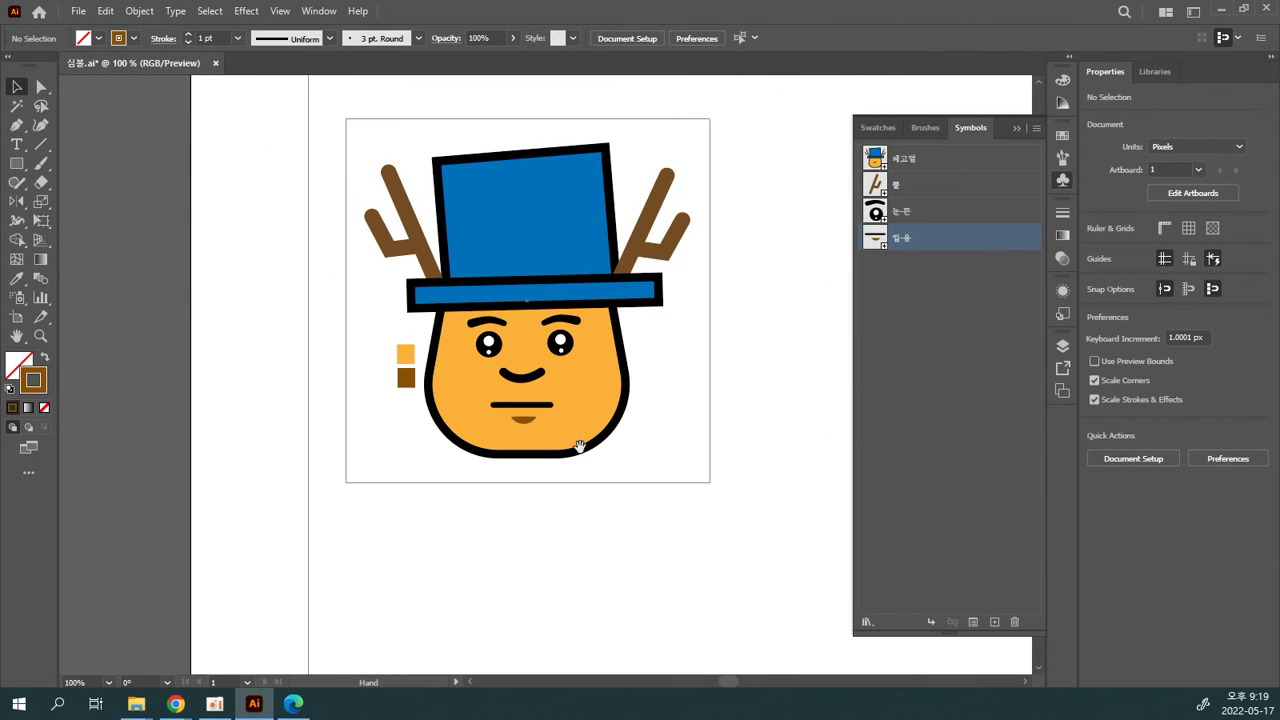
pyautogui.moveTo(580, 446); pyautogui.dragTo(460, 436)
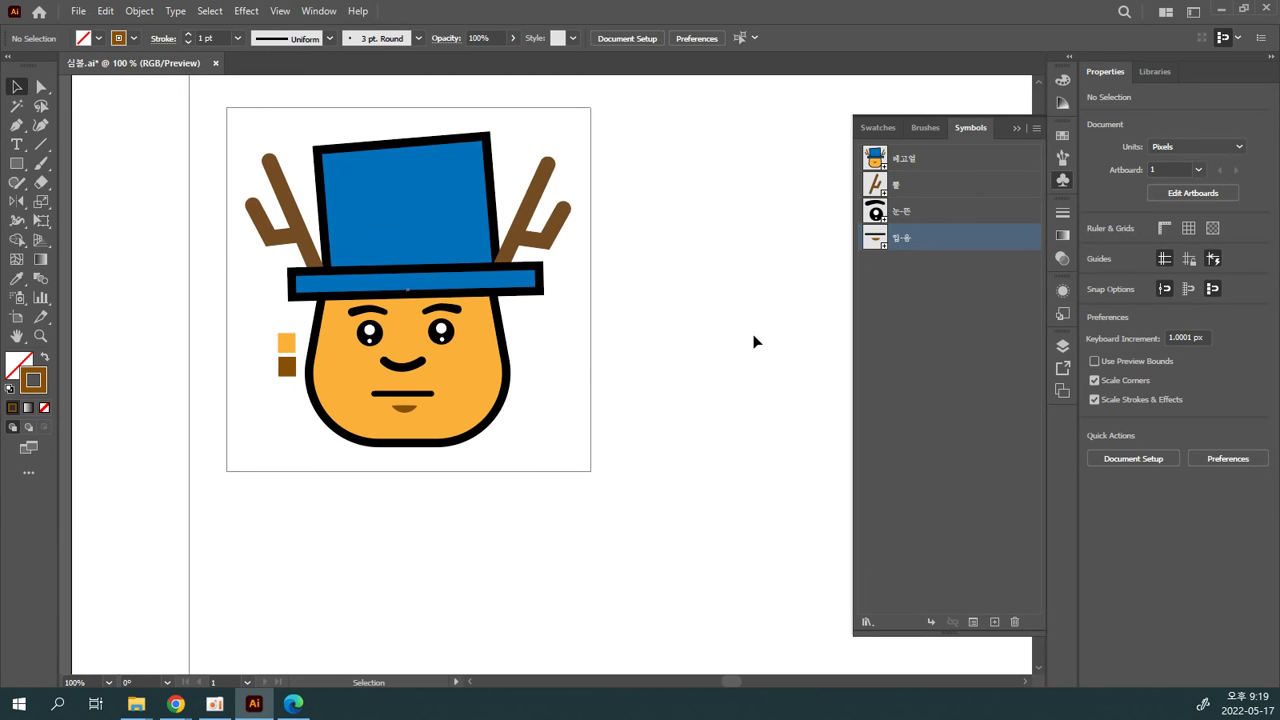
pyautogui.press('alt')
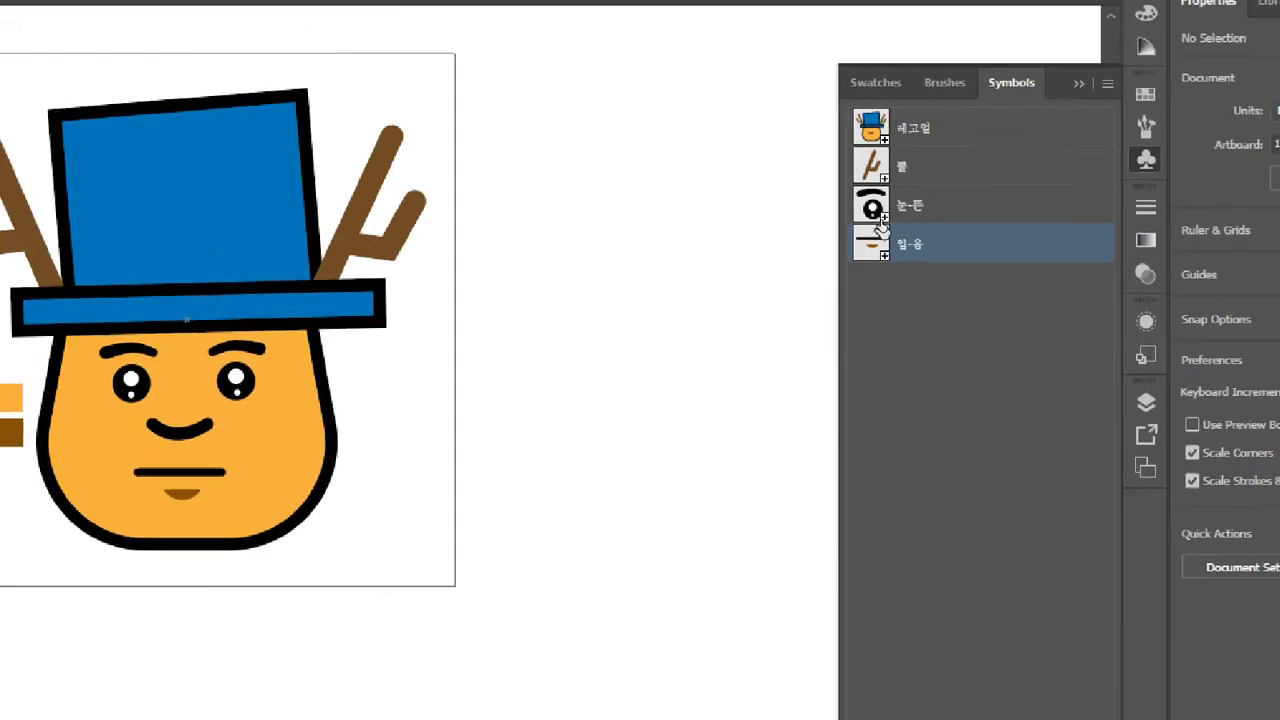
pyautogui.moveTo(880, 220); pyautogui.dragTo(480, 595)
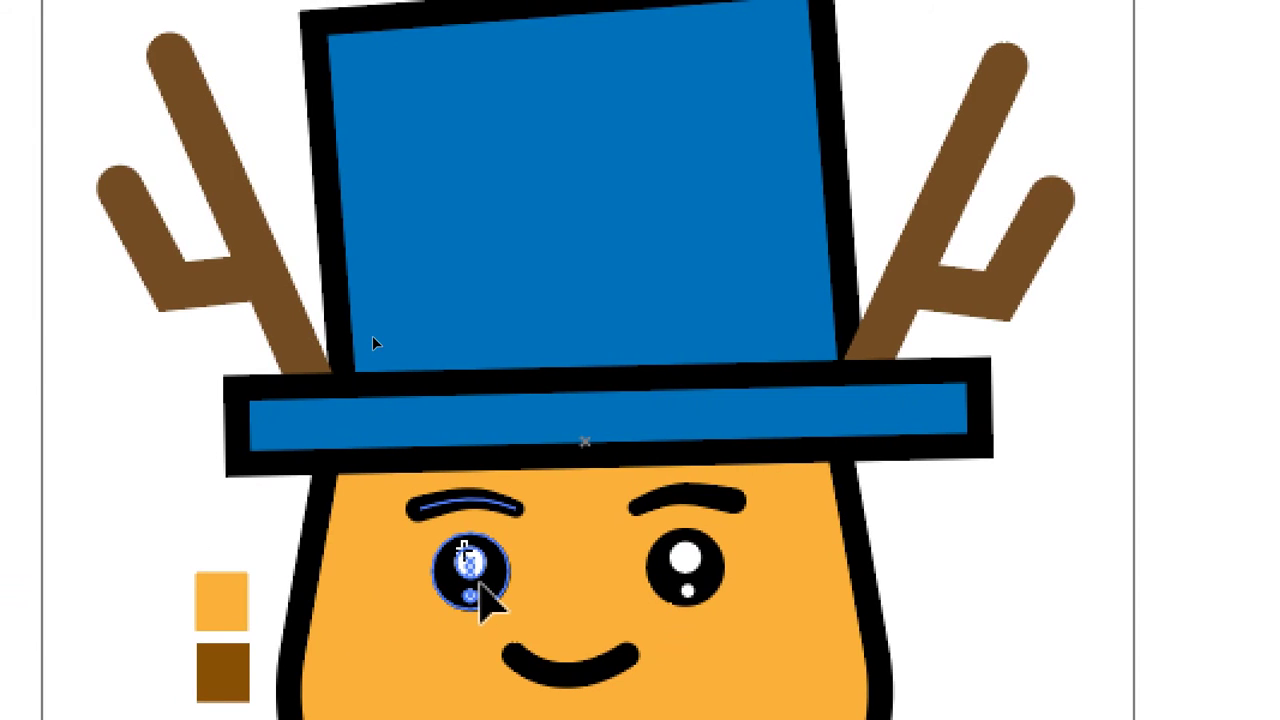
pyautogui.doubleClick(476, 582)
pyautogui.moveTo(553, 530); pyautogui.dragTo(418, 450)
pyautogui.moveTo(509, 514); pyautogui.dragTo(527, 535)
pyautogui.click(586, 502)
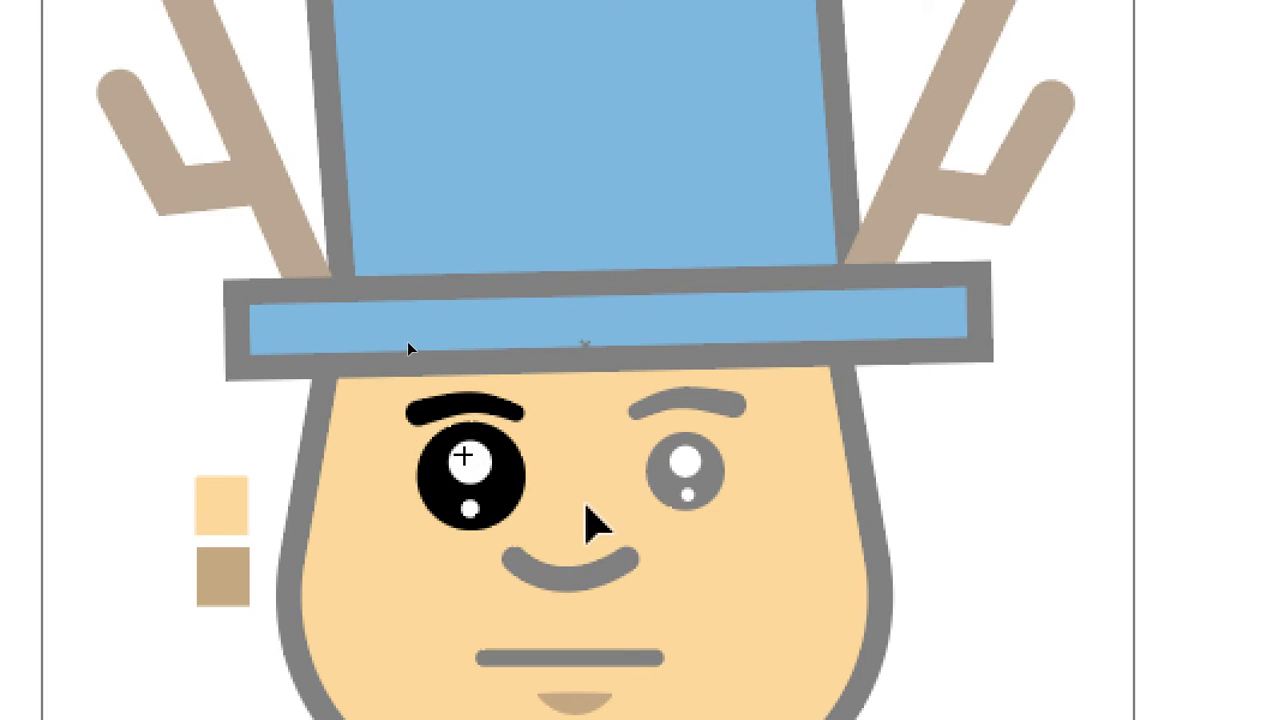
pyautogui.press('Escape')
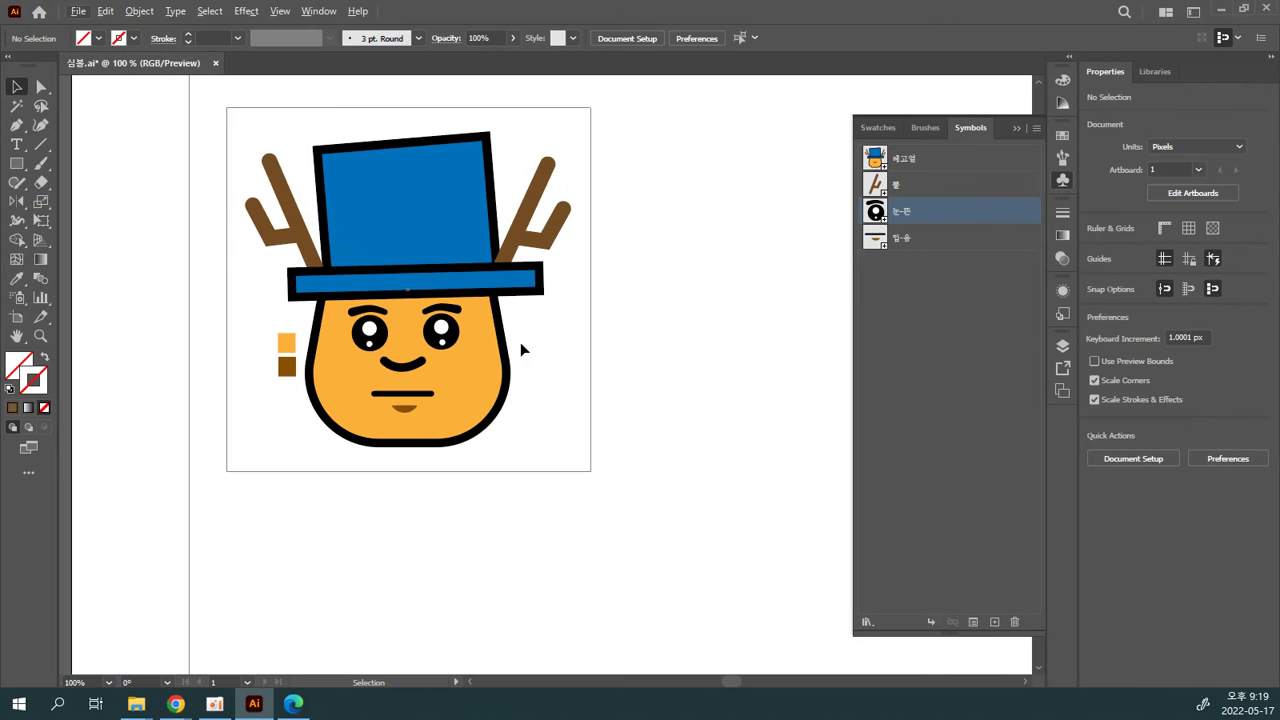
# Step: Move the orange and brown colour rectangles further out beside the artwork frame and enlarge them
pyautogui.moveTo(445, 429); pyautogui.dragTo(356, 387)
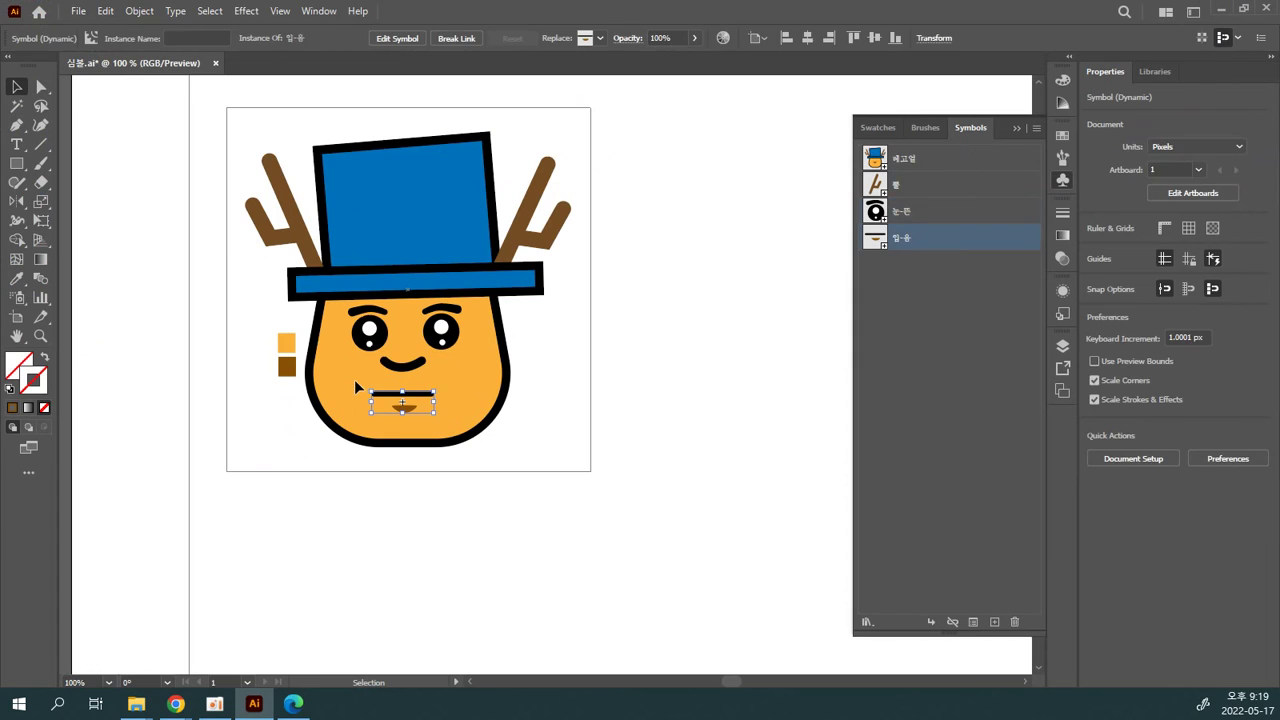
pyautogui.click(485, 380)
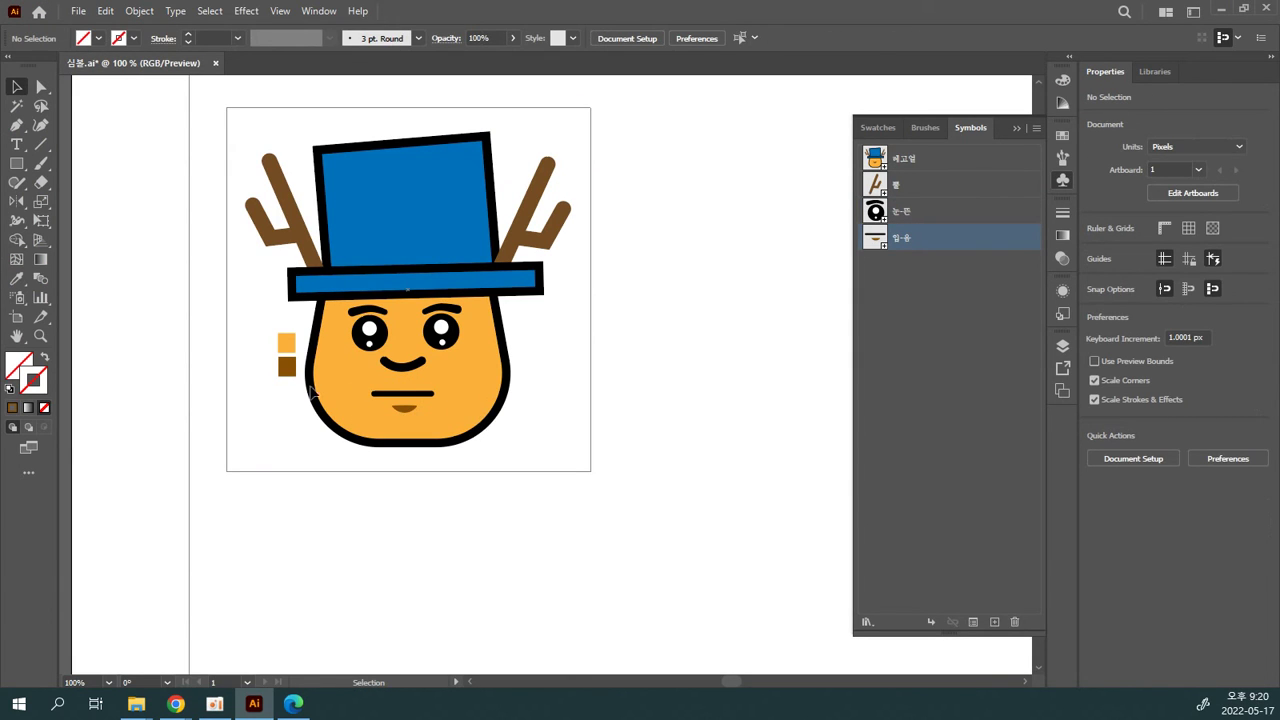
pyautogui.moveTo(288, 387); pyautogui.dragTo(157, 406)
pyautogui.moveTo(183, 361); pyautogui.dragTo(146, 341)
pyautogui.click(468, 490)
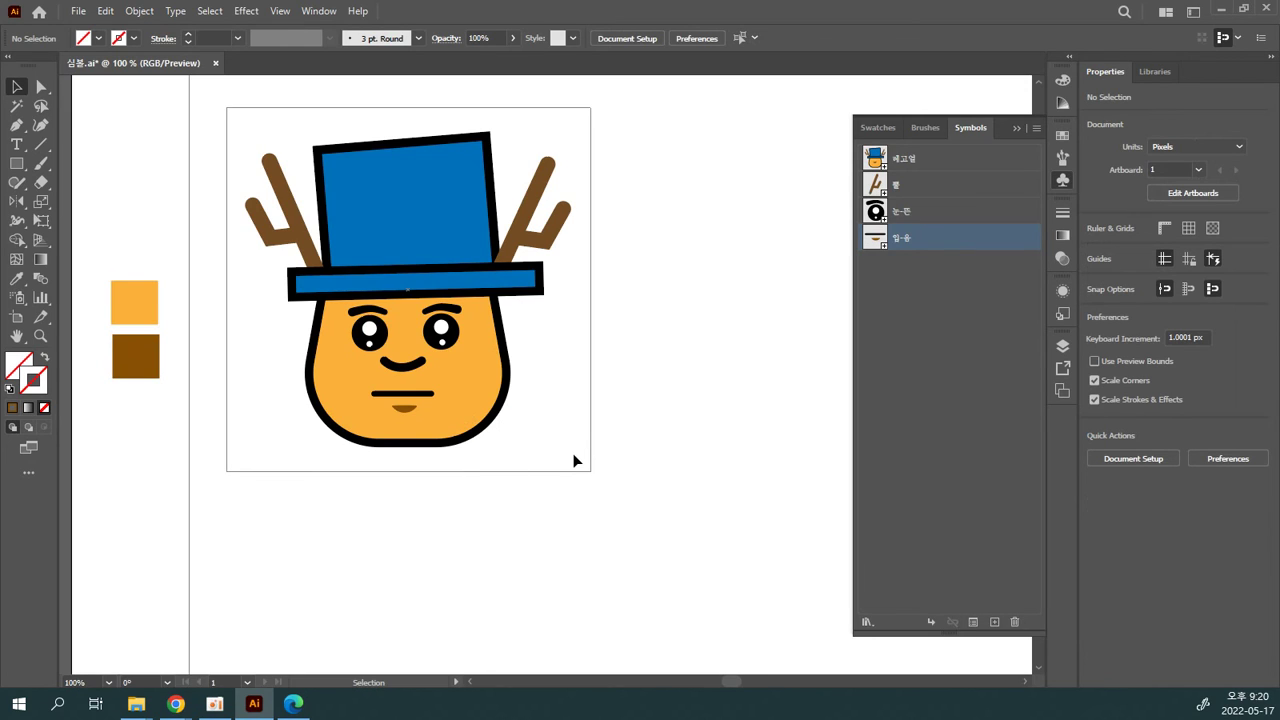
pyautogui.hotkey('ctrl', 'alt')
pyautogui.click(573, 463)
pyautogui.click(609, 457)
pyautogui.moveTo(614, 486); pyautogui.dragTo(303, 228)
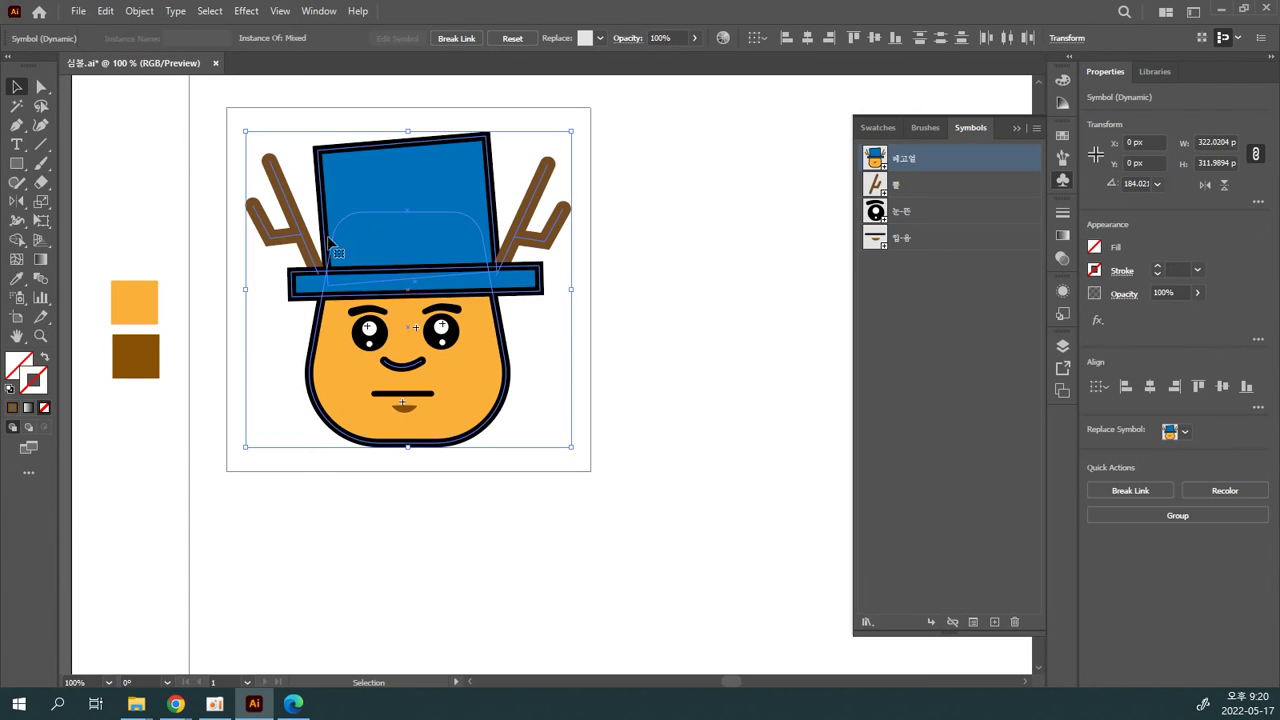
pyautogui.click(659, 336)
pyautogui.moveTo(642, 474); pyautogui.dragTo(287, 205)
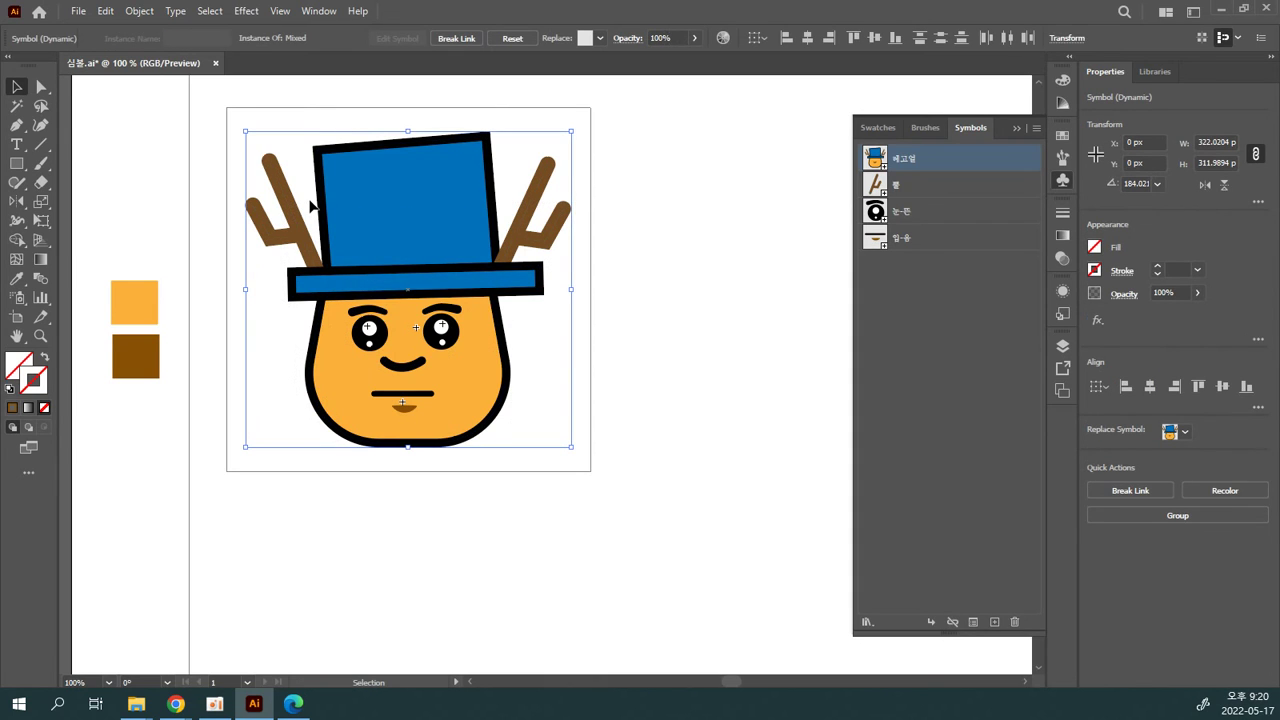
pyautogui.click(624, 244)
pyautogui.moveTo(447, 225); pyautogui.dragTo(618, 205)
pyautogui.hotkey('ctrl', 'z')
# Step: Place a copy of the complete character, including hat, horns, eyes and mouth, to the right of the original
pyautogui.moveTo(635, 487); pyautogui.dragTo(173, 209)
pyautogui.moveTo(339, 267); pyautogui.dragTo(722, 267)
pyautogui.click(543, 502)
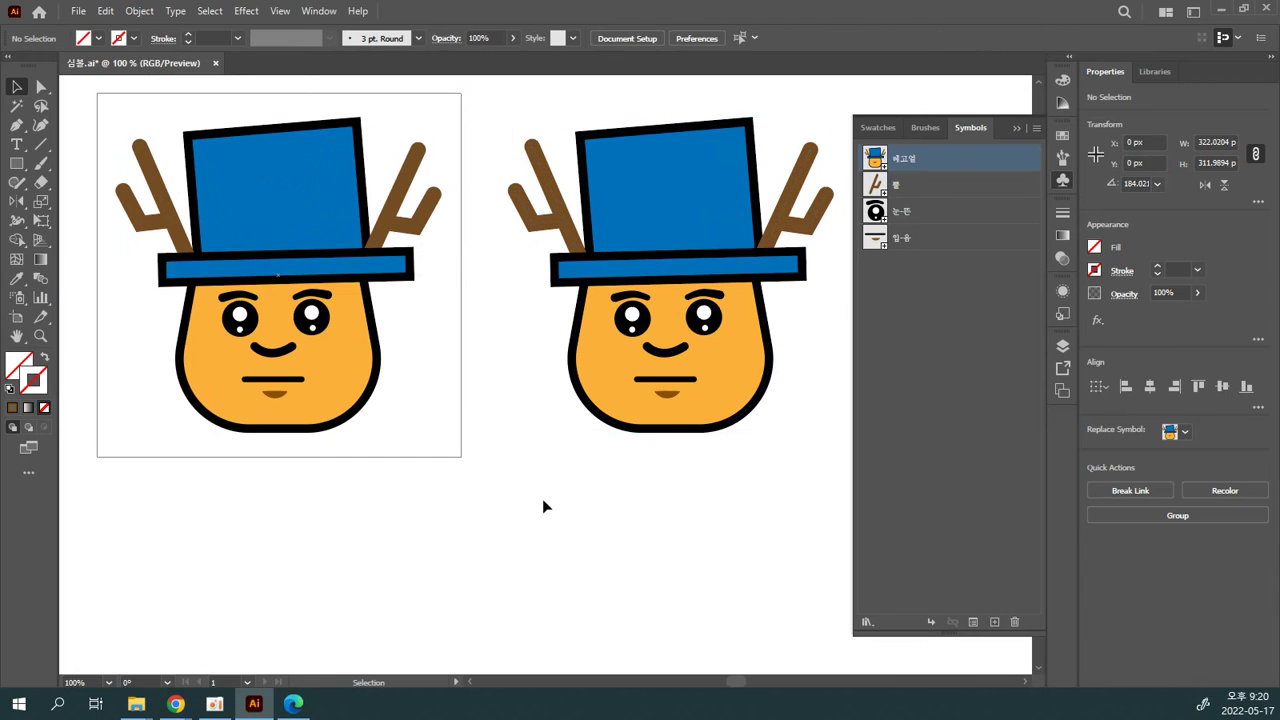
# Step: Shift the character copy slightly closer to the original and hide the panels to free up workspace
pyautogui.moveTo(497, 489); pyautogui.dragTo(558, 477)
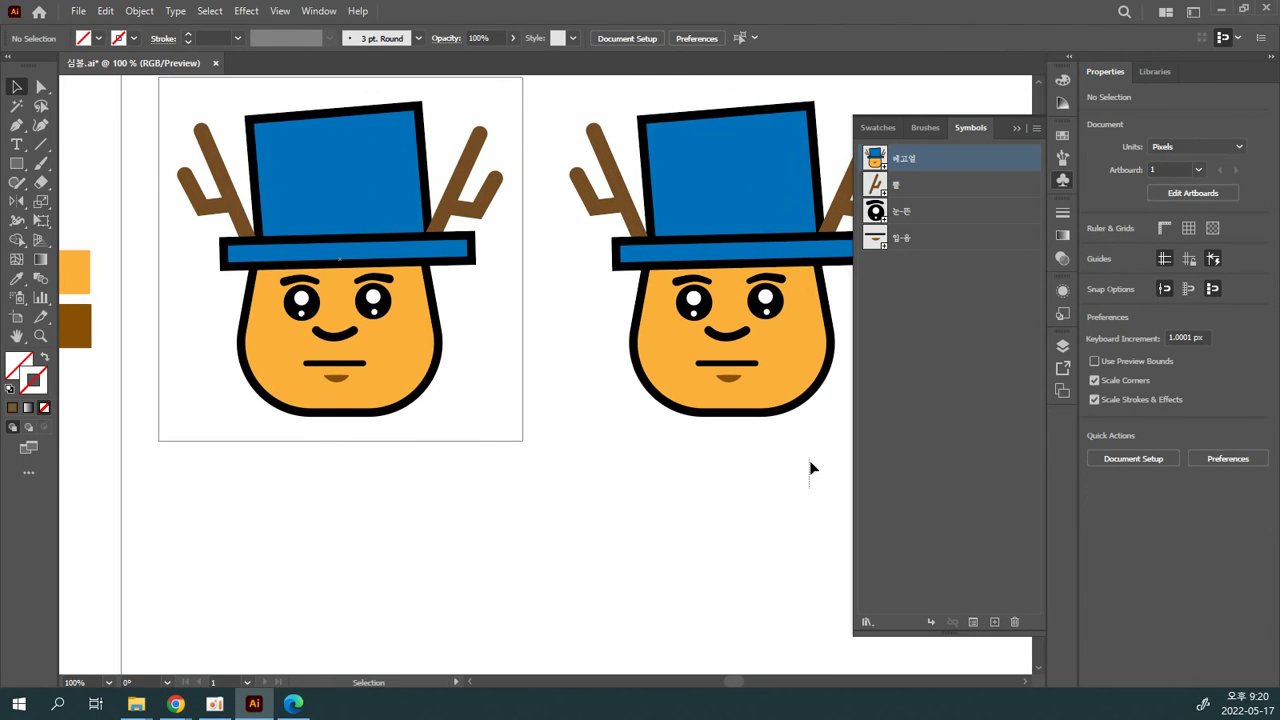
pyautogui.moveTo(677, 229); pyautogui.dragTo(631, 229)
pyautogui.click(584, 500)
pyautogui.moveTo(523, 488); pyautogui.dragTo(632, 555)
pyautogui.press('Tab')
# Step: Try duplicating the second character further to the right, and undo that copy
pyautogui.moveTo(828, 547); pyautogui.dragTo(548, 134)
pyautogui.moveTo(664, 214); pyautogui.dragTo(1046, 216)
pyautogui.press('a')
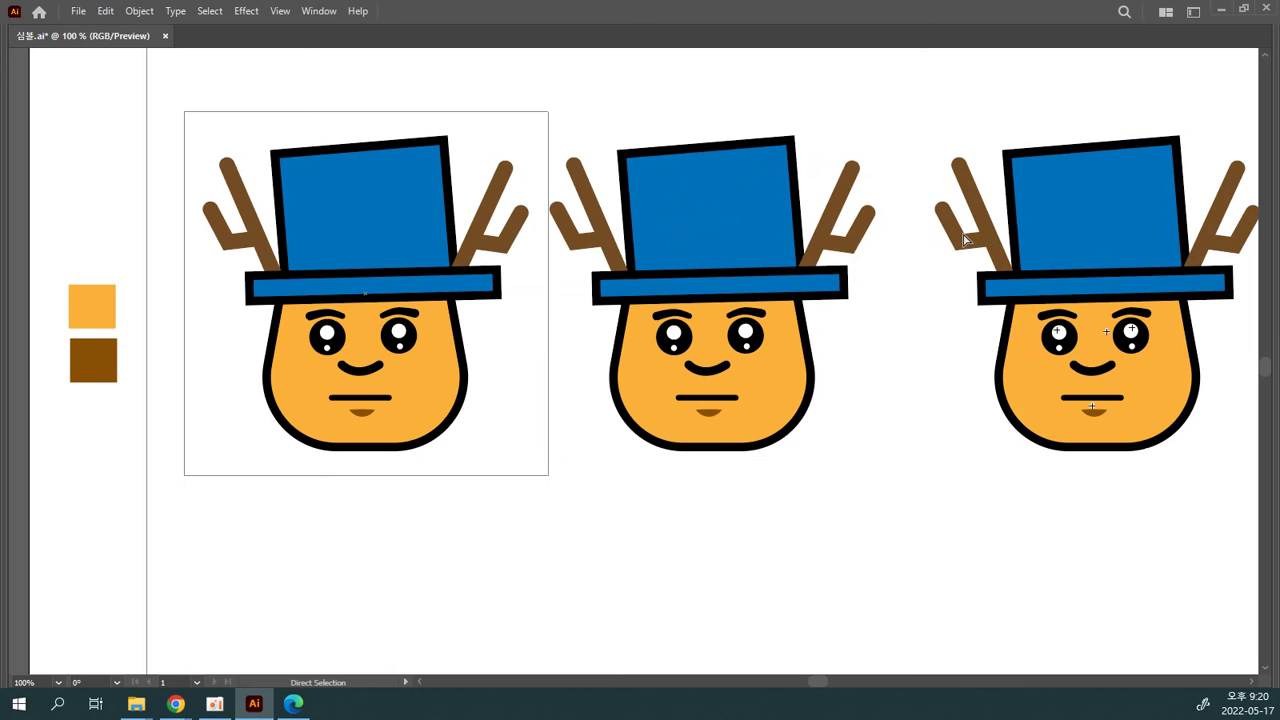
pyautogui.hotkey('ctrl', 'z')
# Step: Move the second character further to the right, widening the gap to the original
pyautogui.click(835, 517)
pyautogui.press('space')
pyautogui.moveTo(831, 511); pyautogui.dragTo(692, 158)
pyautogui.moveTo(770, 208); pyautogui.dragTo(916, 205)
pyautogui.click(755, 464)
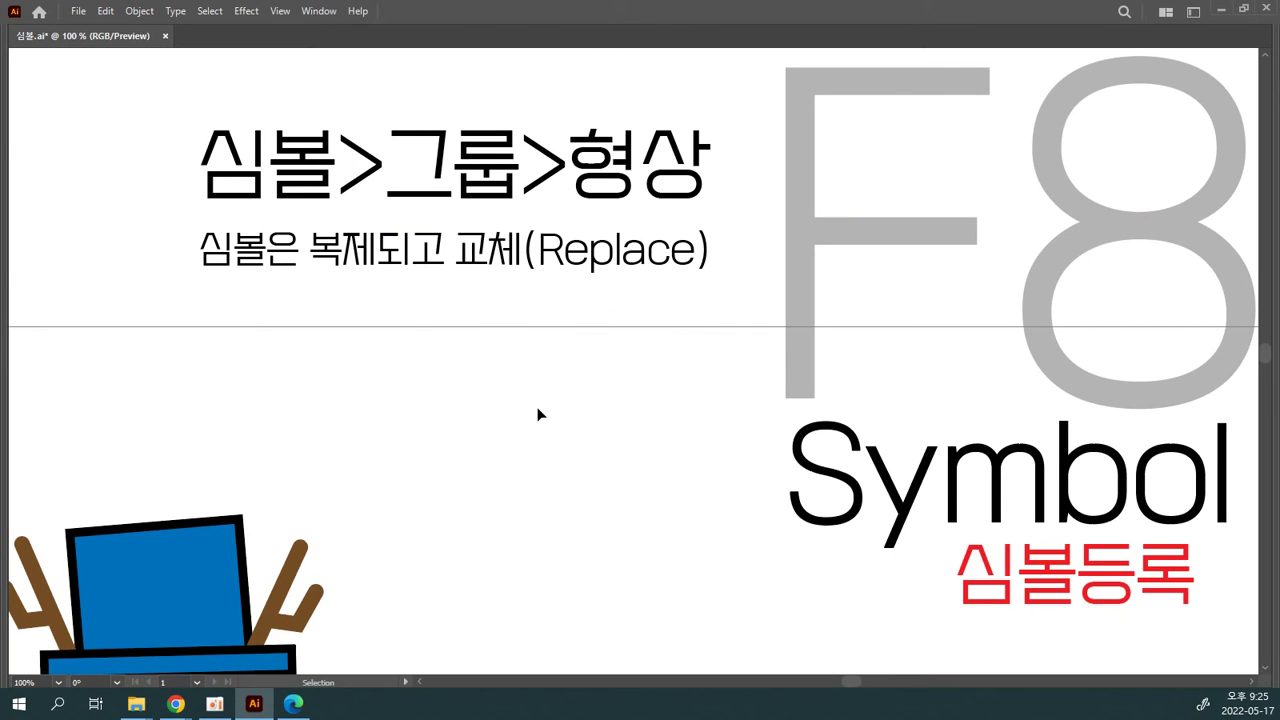
# Step: Examine the note on duplicating and replacing symbols, and the eye and mouth entries in the symbol list
pyautogui.click(517, 280)
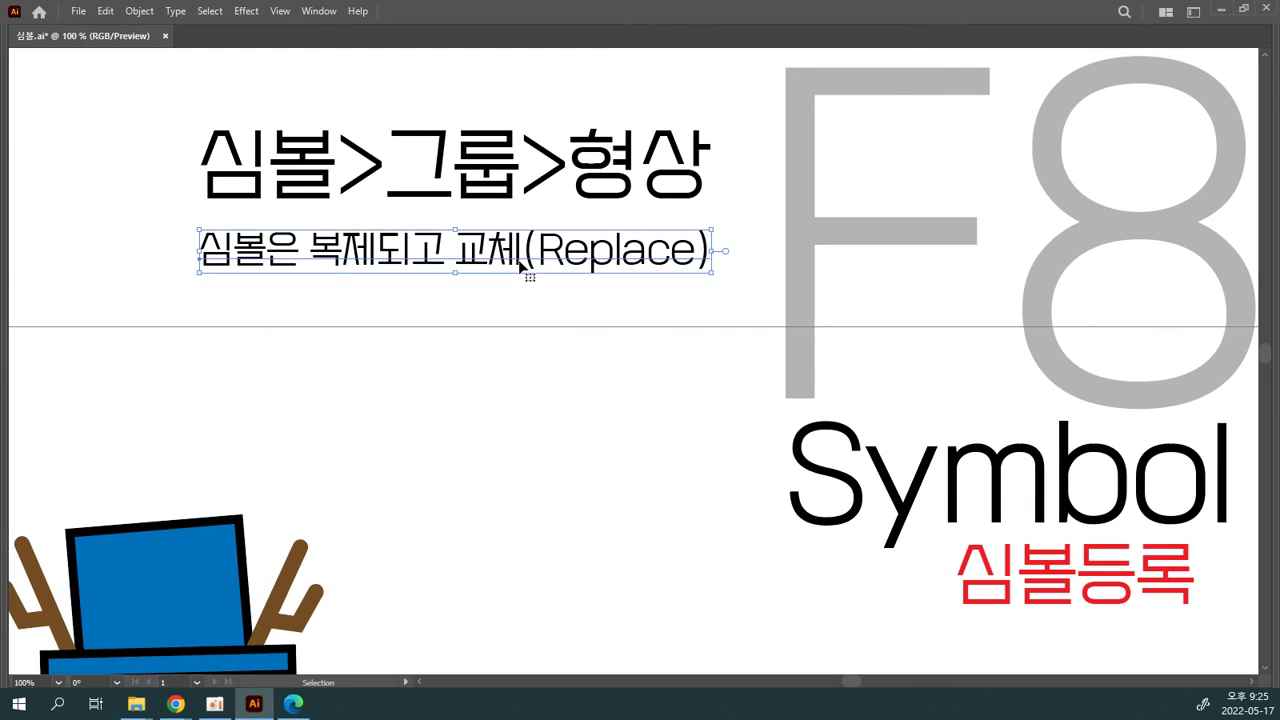
pyautogui.hotkey('ctrl', '=')
pyautogui.click(584, 508)
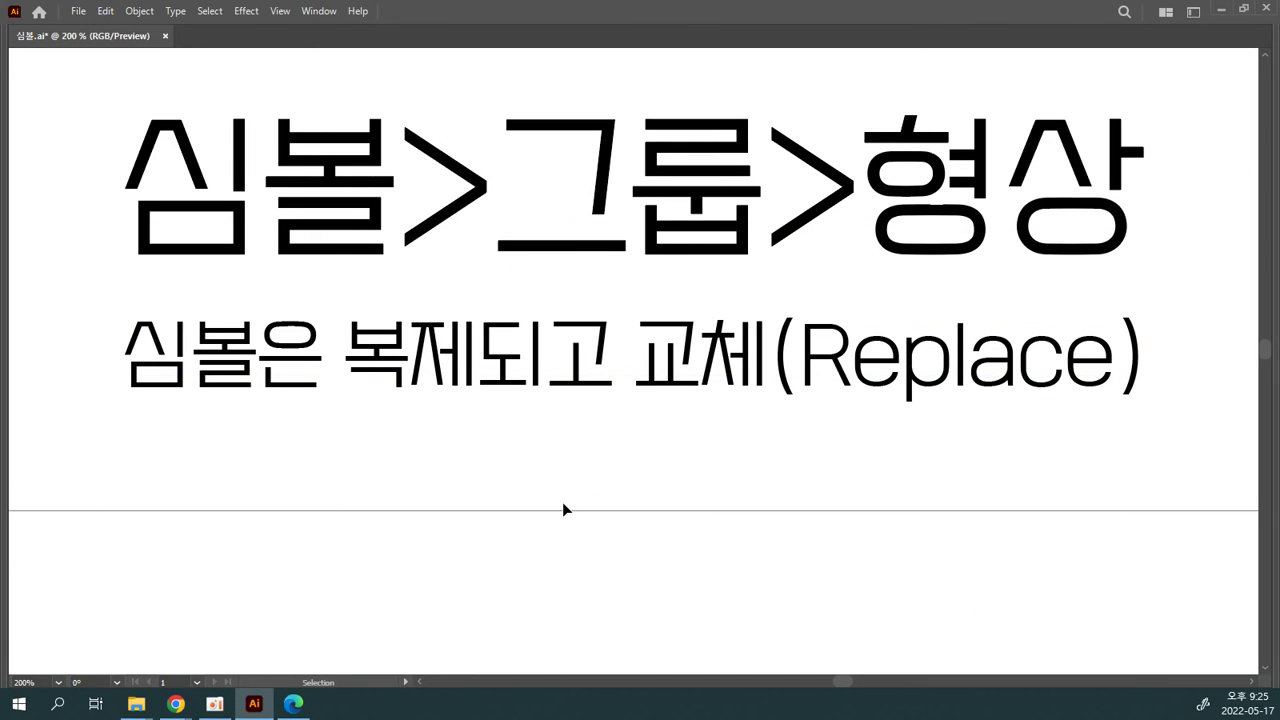
pyautogui.hotkey('ctrl', '-')
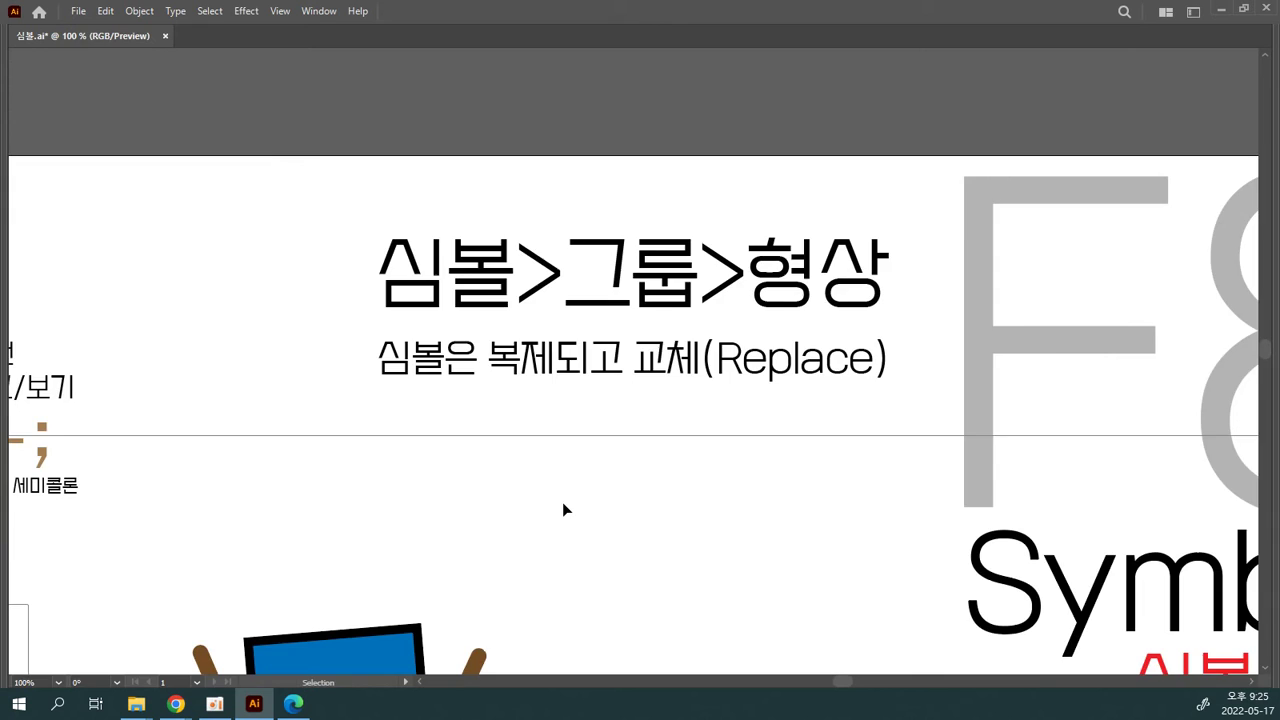
pyautogui.hotkey('ctrl', '-')
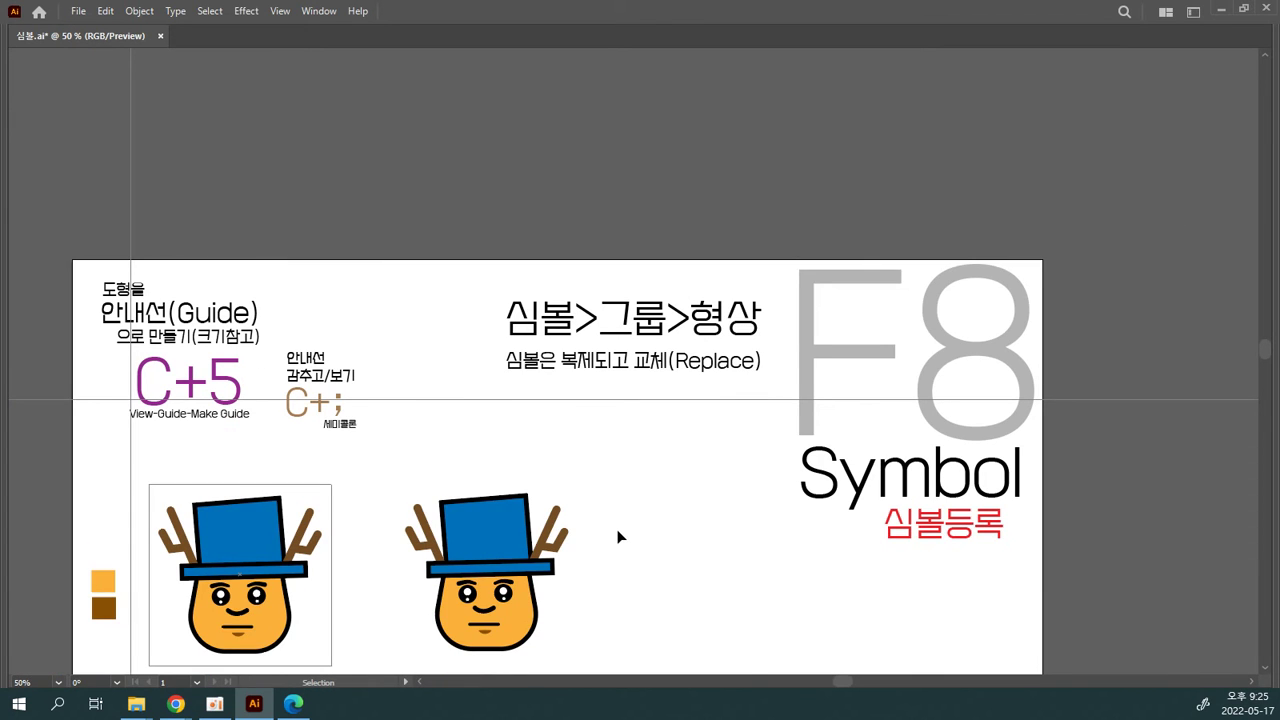
pyautogui.hotkey('shift', 'F11')
pyautogui.moveTo(650, 507); pyautogui.dragTo(586, 366)
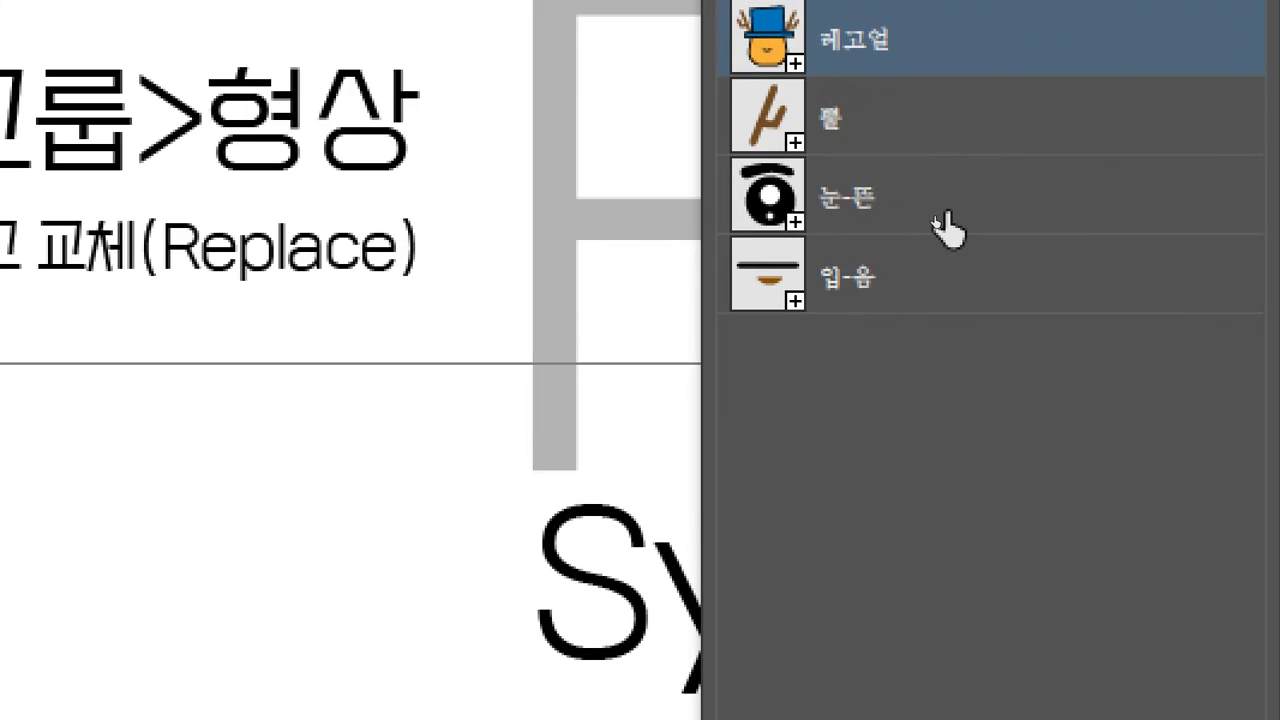
pyautogui.click(940, 222)
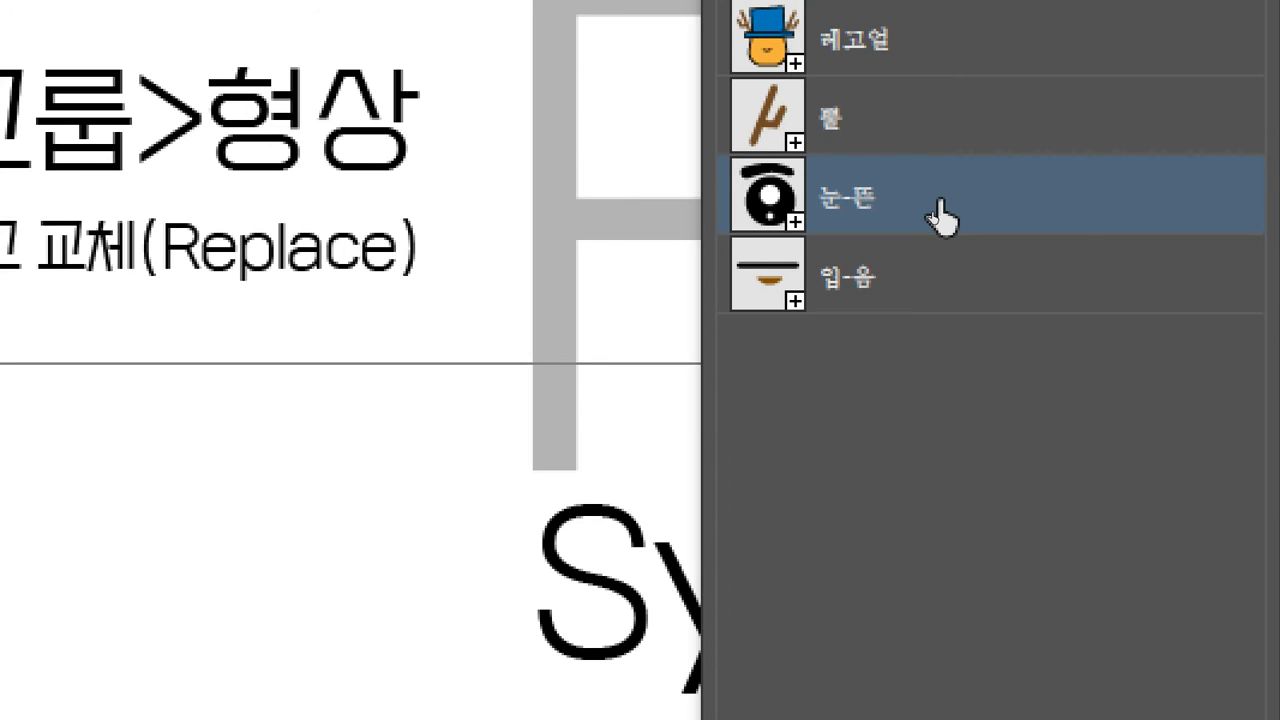
pyautogui.click(908, 272)
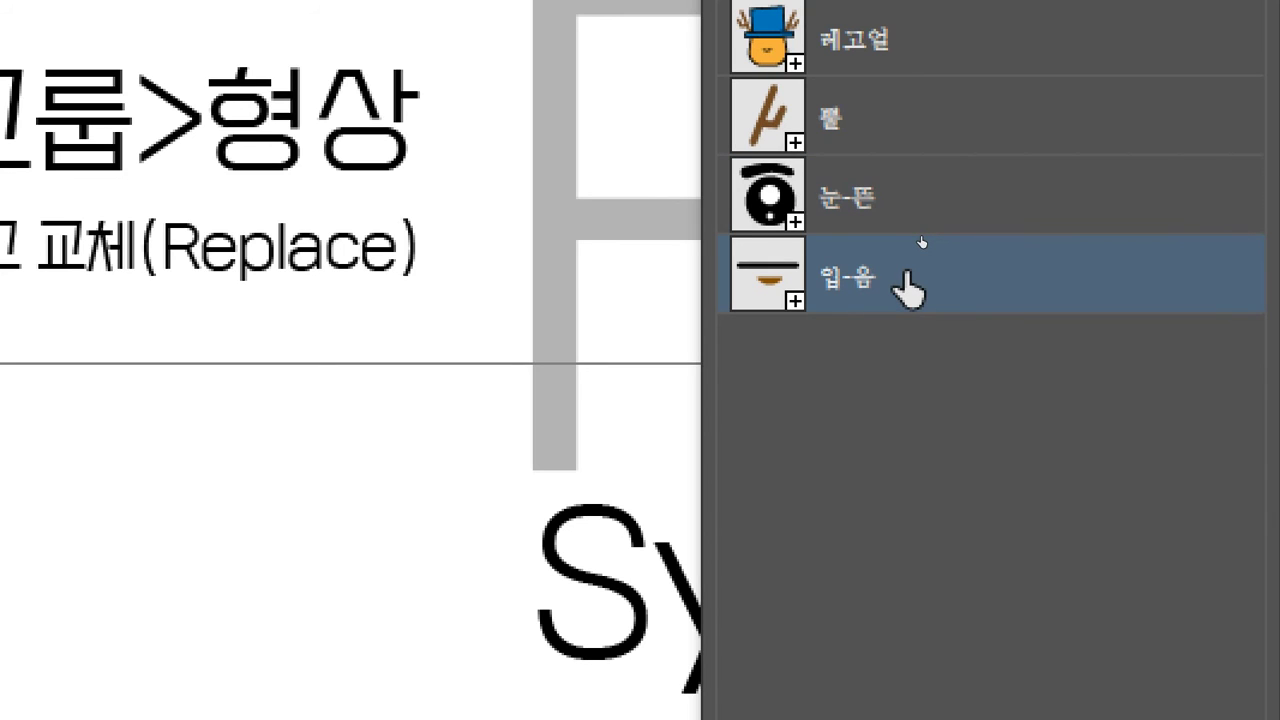
# Step: Duplicate the open-eye symbol 눈-뜬 and place the duplicate directly below it in the symbol list
pyautogui.click(918, 205)
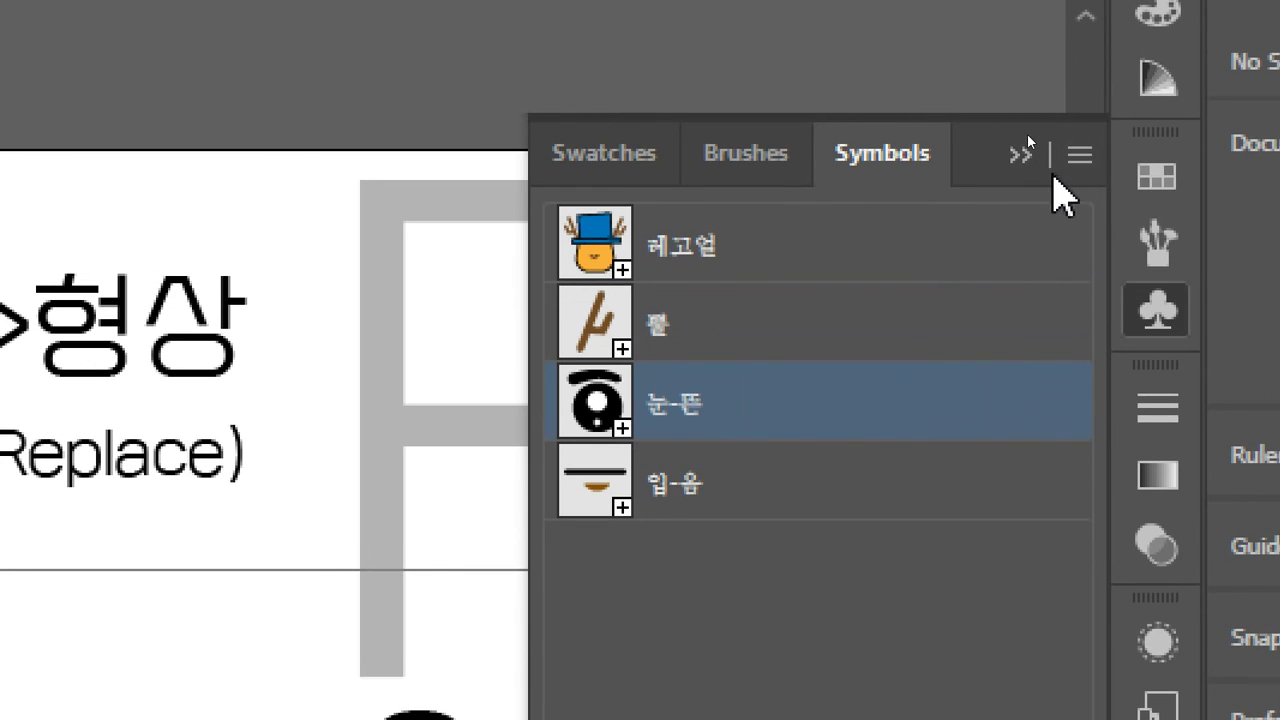
pyautogui.click(1080, 156)
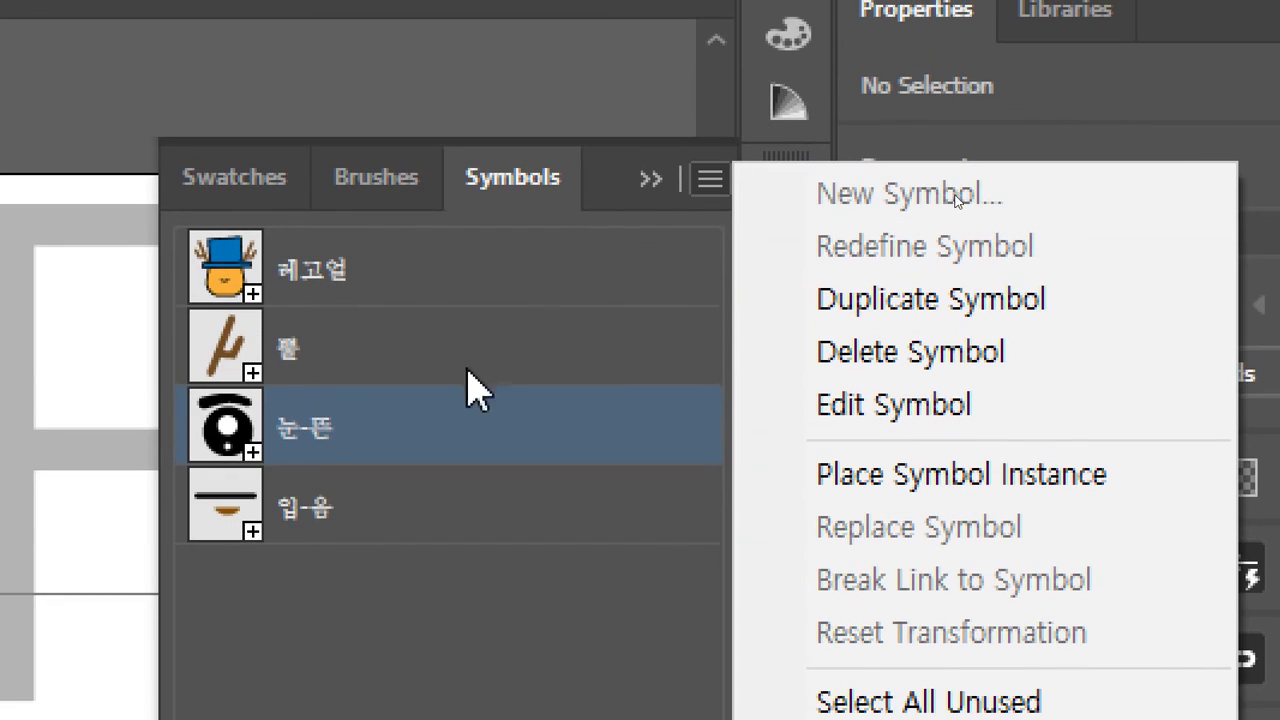
pyautogui.click(456, 420)
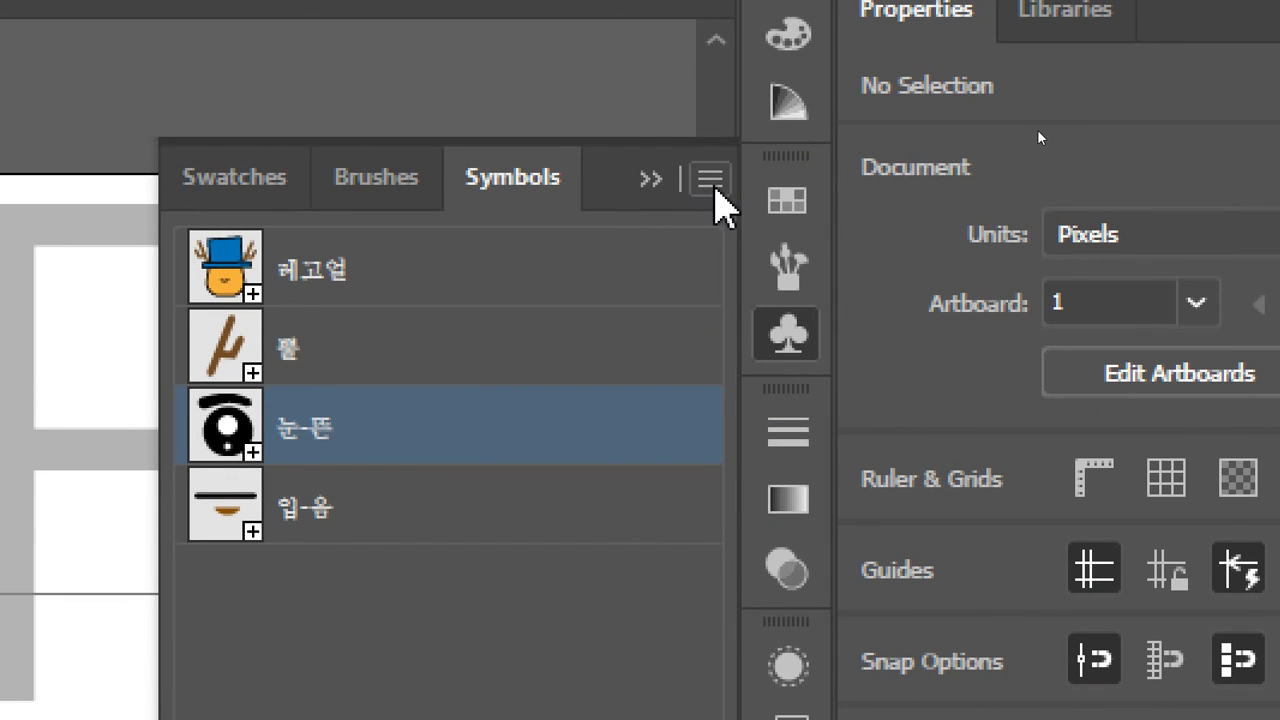
pyautogui.click(712, 182)
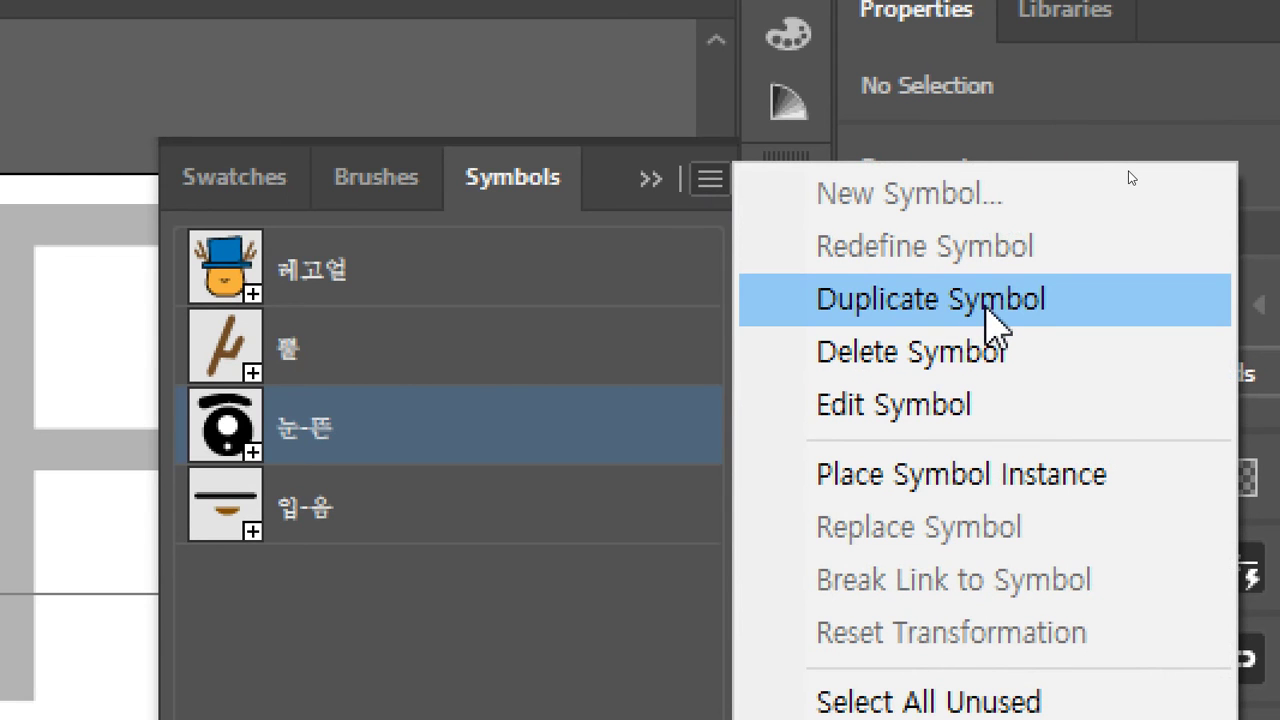
pyautogui.click(986, 308)
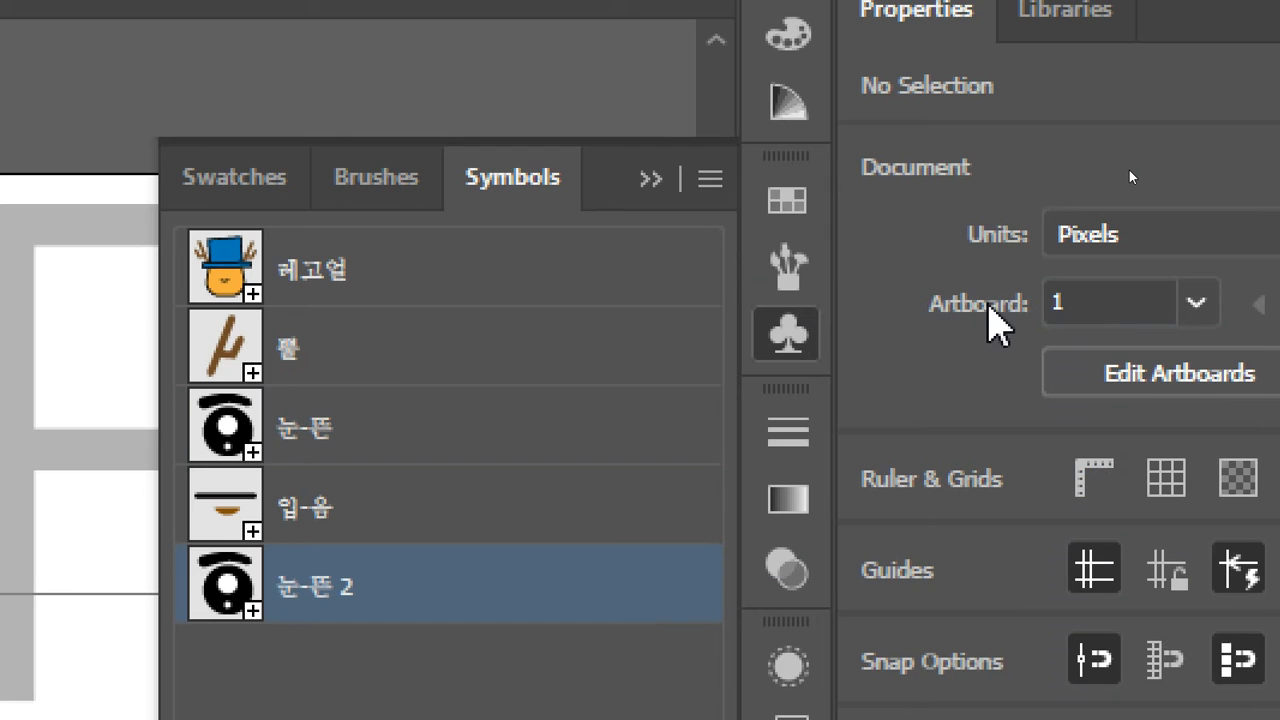
pyautogui.moveTo(471, 600); pyautogui.dragTo(438, 505)
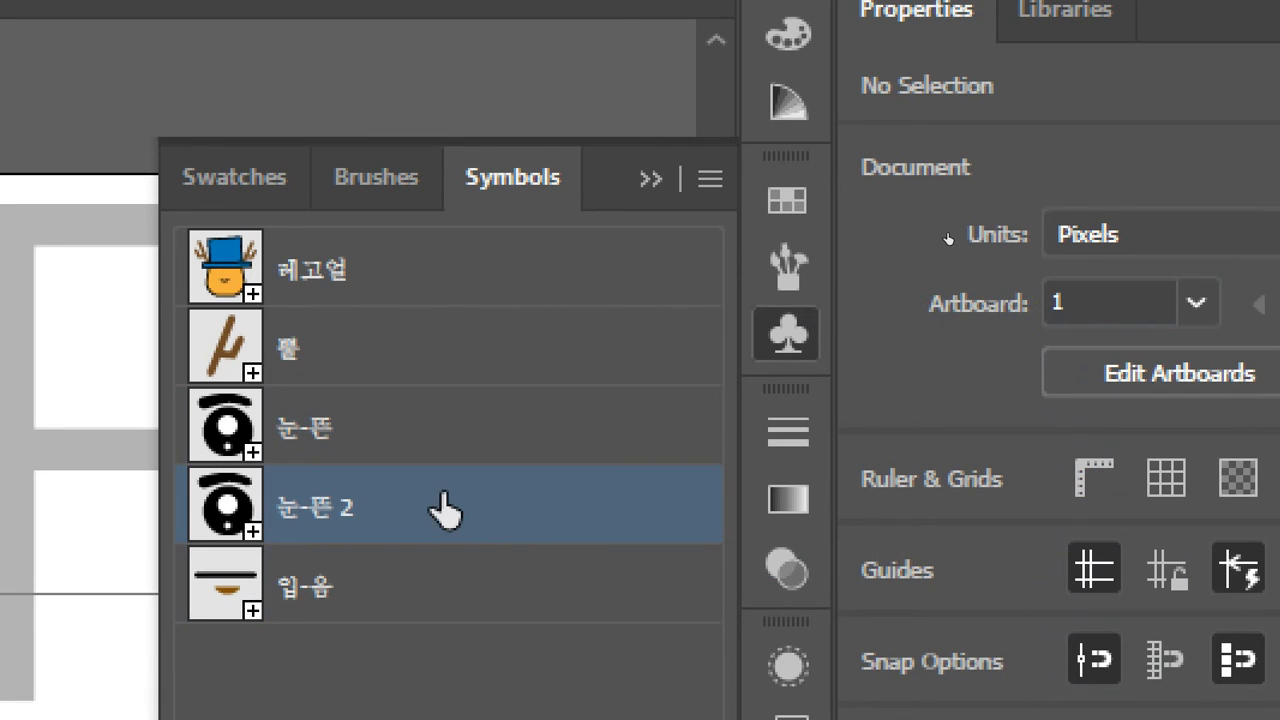
# Step: Rename the duplicated eye symbol as 눈-감은
pyautogui.doubleClick(340, 515)
pyautogui.moveTo(320, 507); pyautogui.dragTo(377, 507)
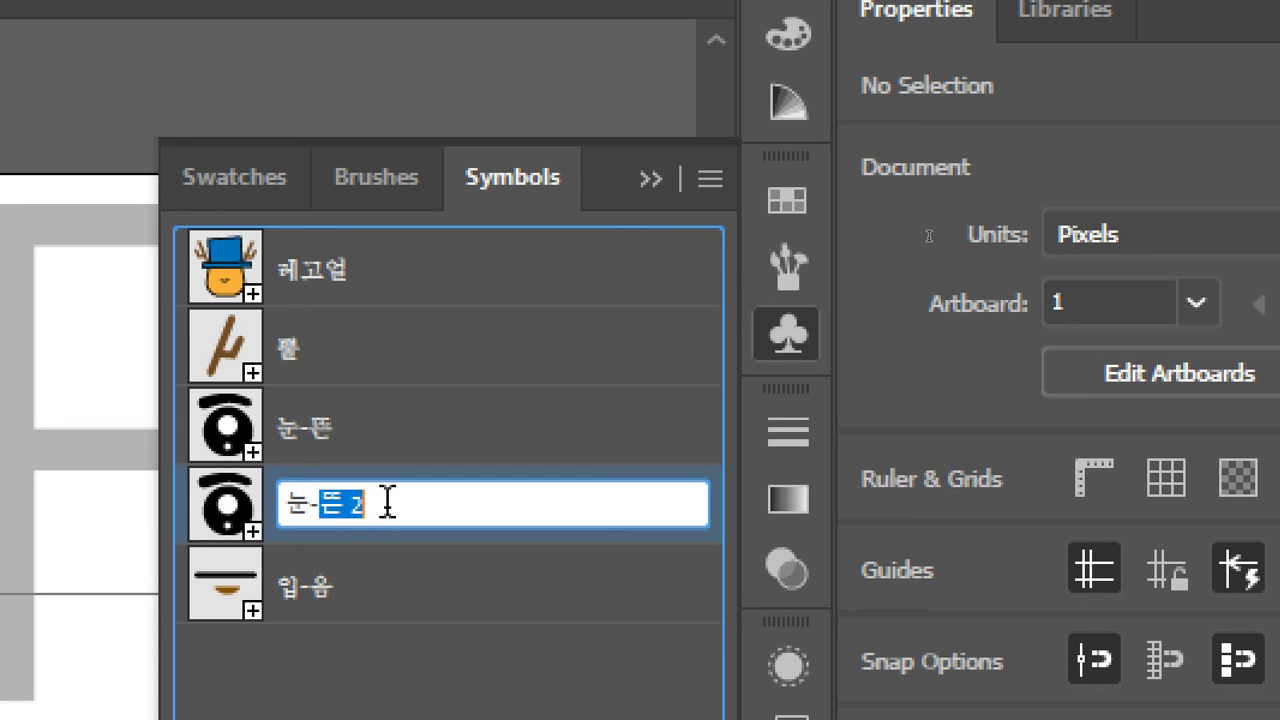
pyautogui.write('감으')
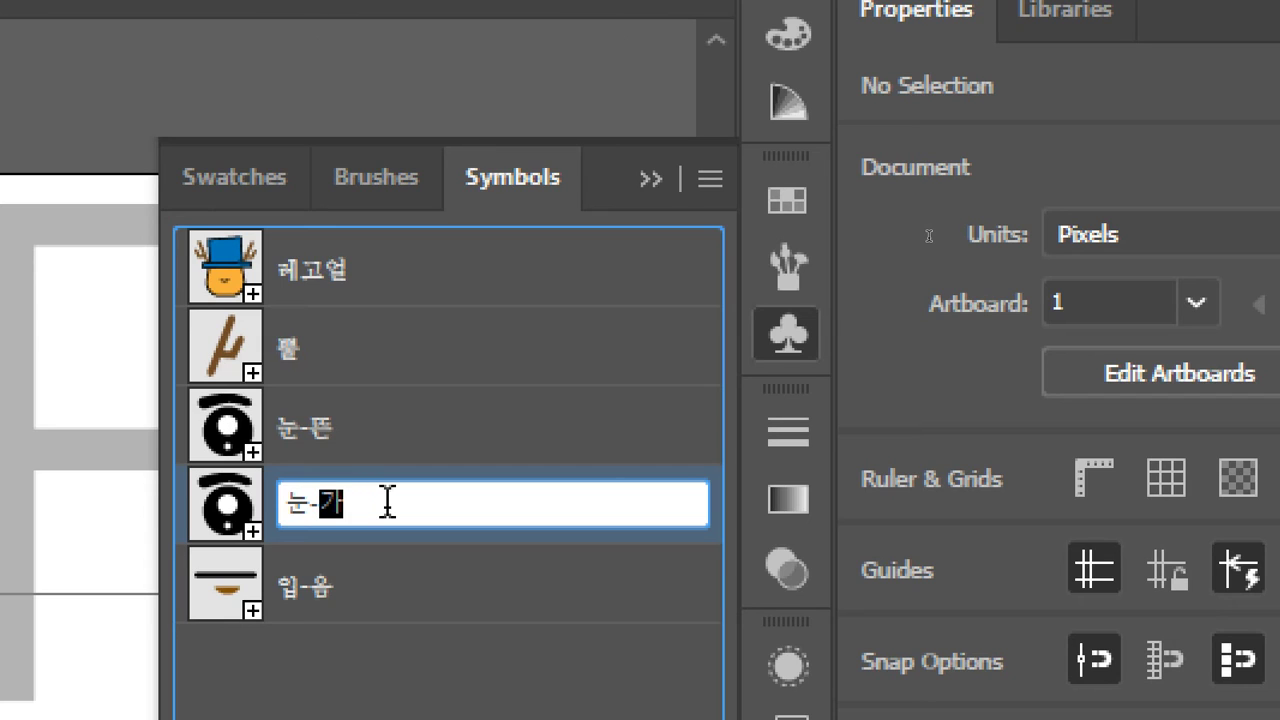
pyautogui.write('ㄴ')
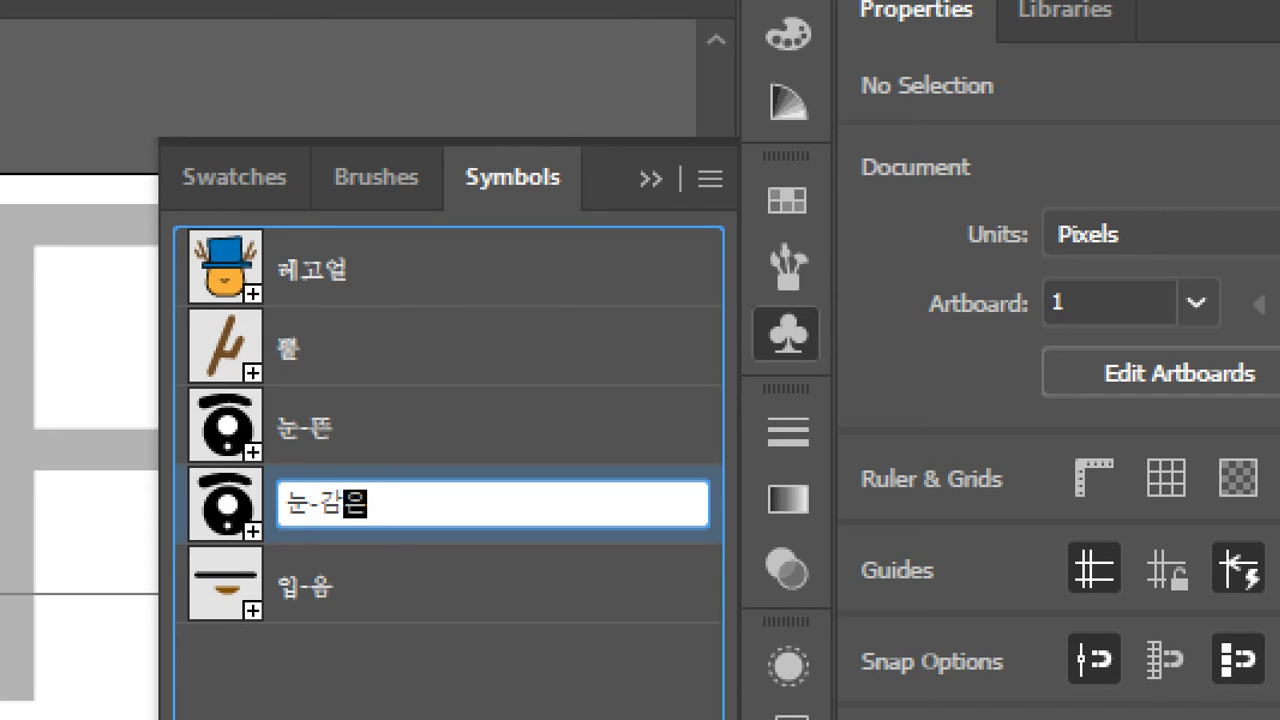
pyautogui.press('Return')
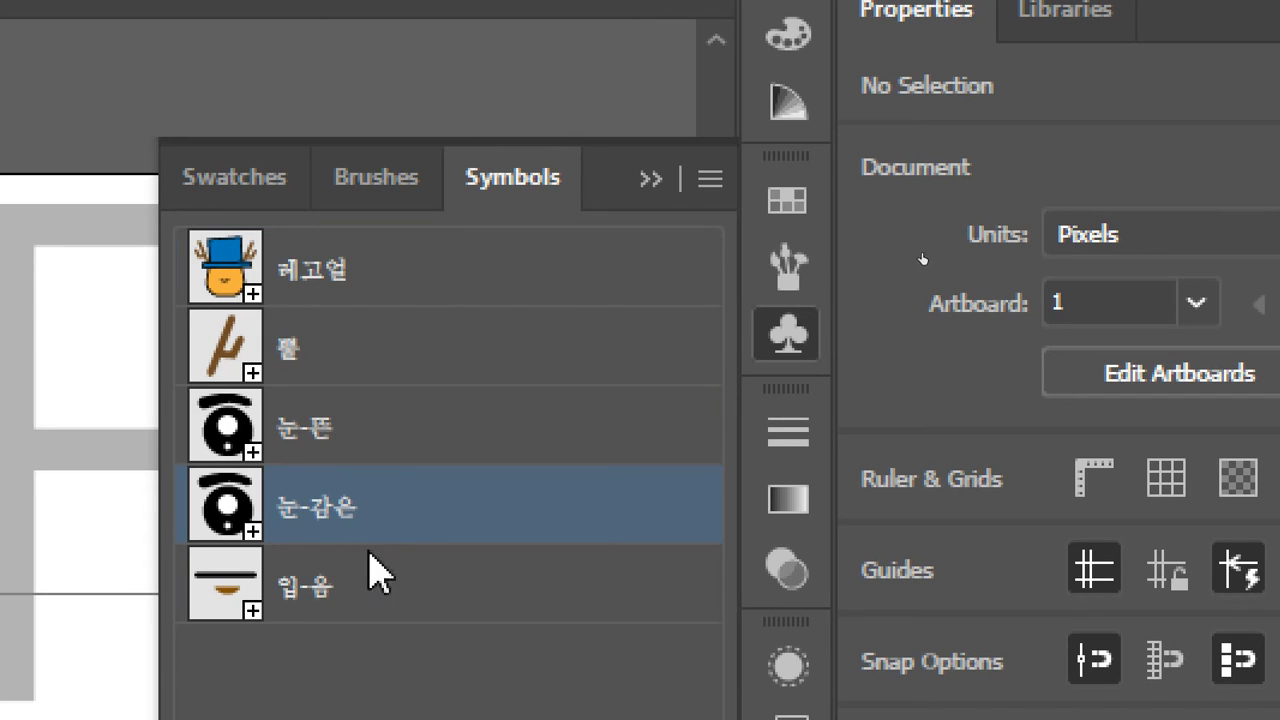
# Step: Duplicate the mouth symbol 입-음 and rename the duplicate as 입-오
pyautogui.click(376, 595)
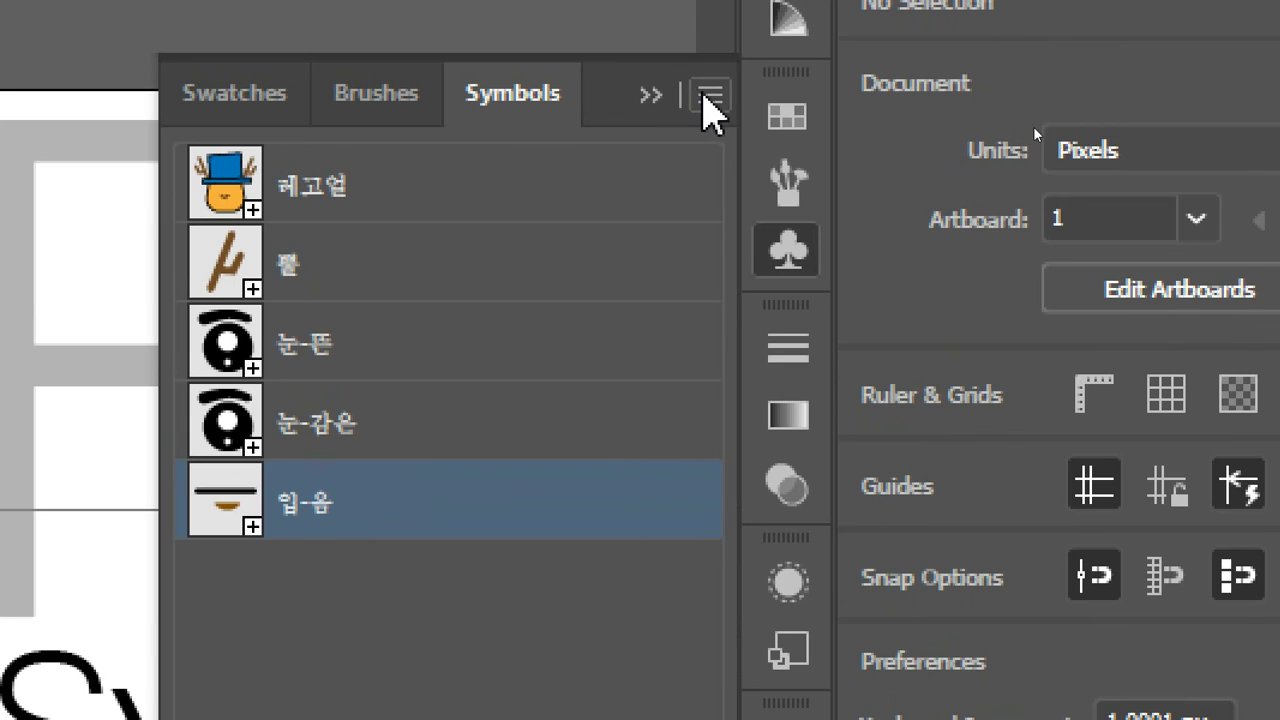
pyautogui.click(710, 96)
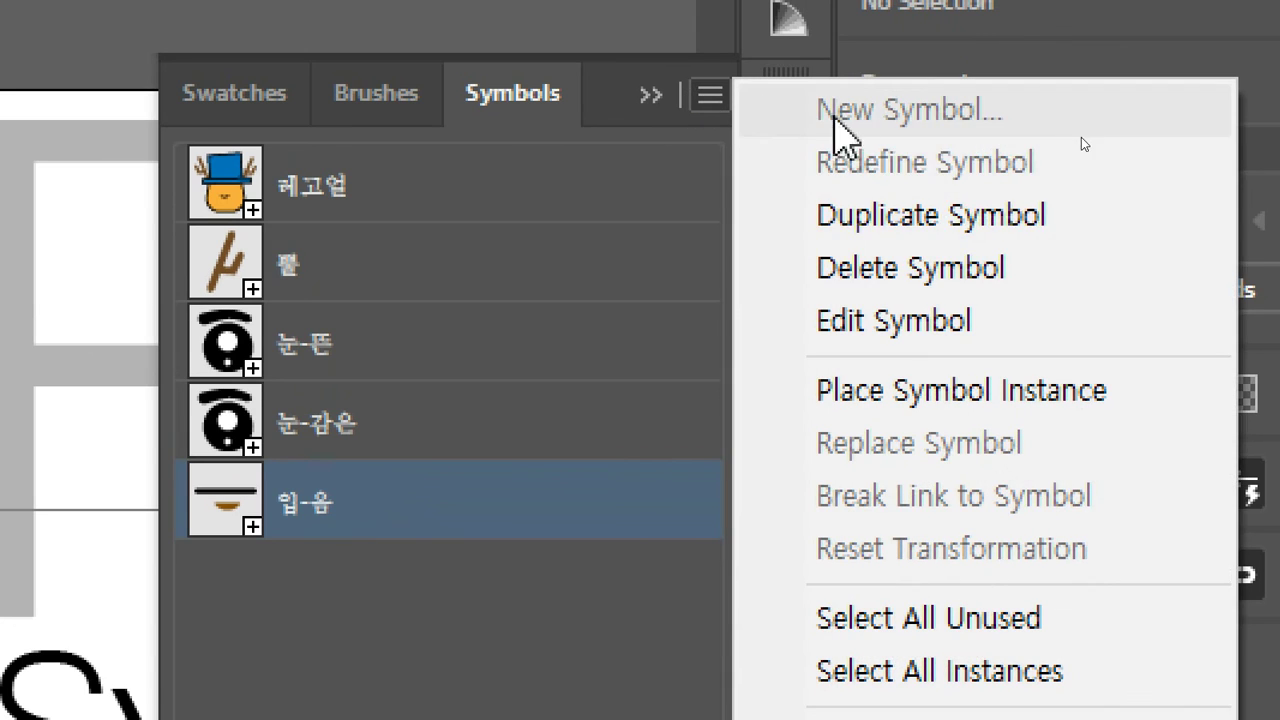
pyautogui.click(870, 225)
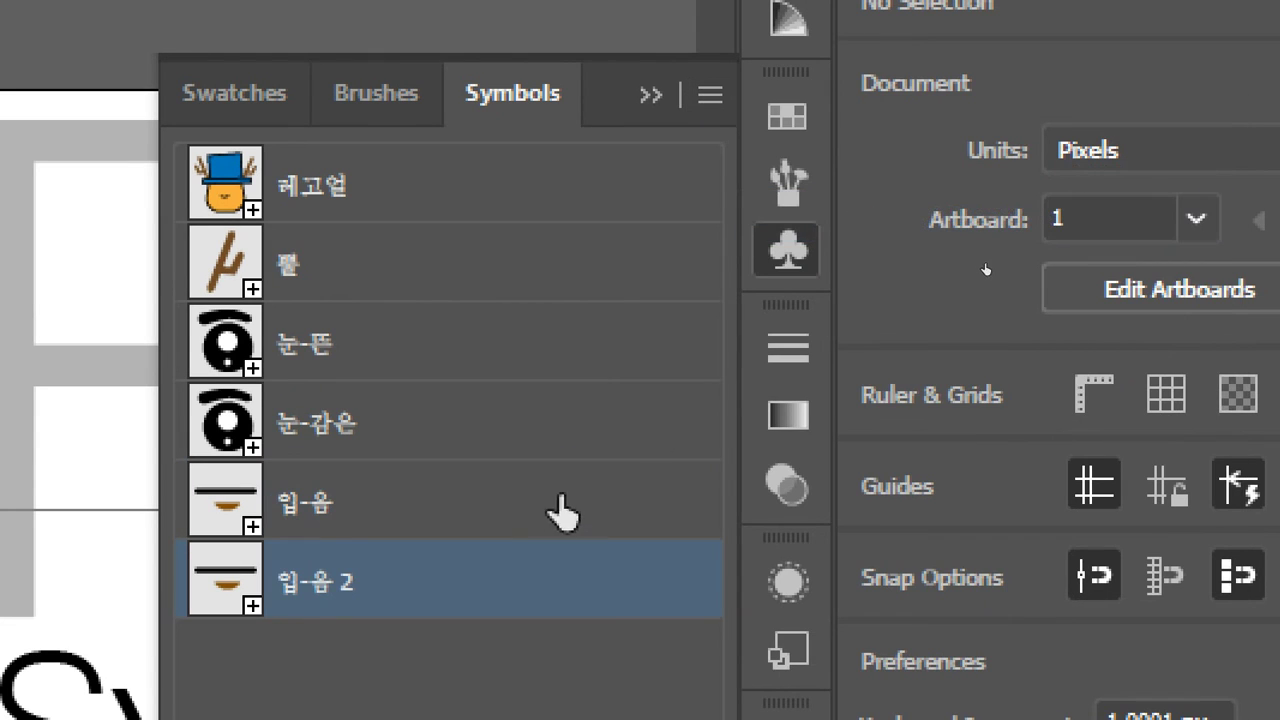
pyautogui.doubleClick(355, 598)
pyautogui.moveTo(318, 580); pyautogui.dragTo(371, 580)
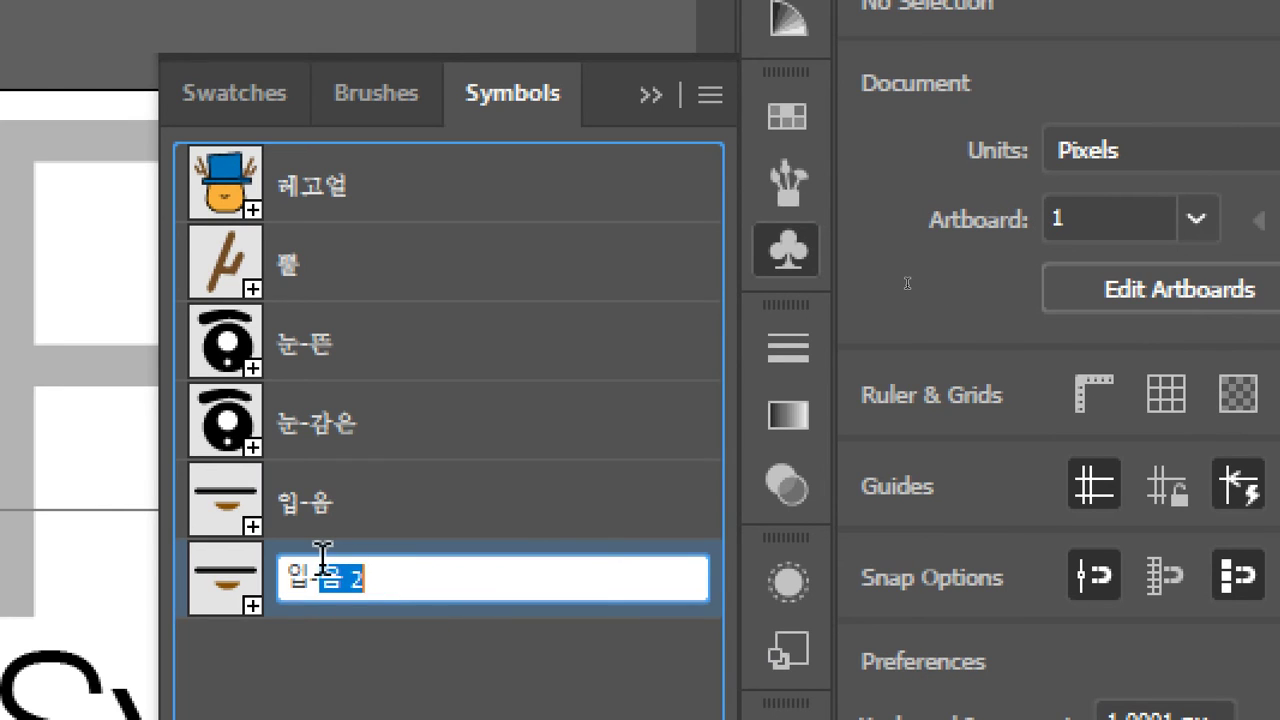
pyautogui.write('벌')
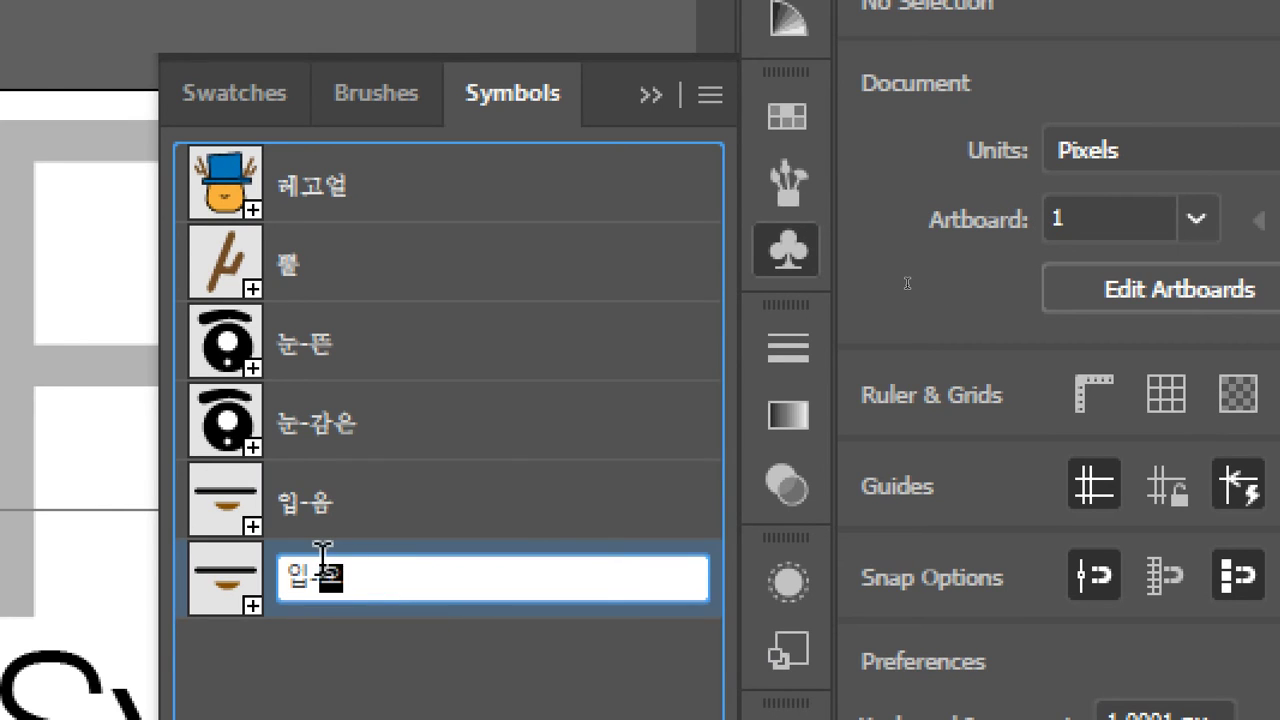
pyautogui.press('Return')
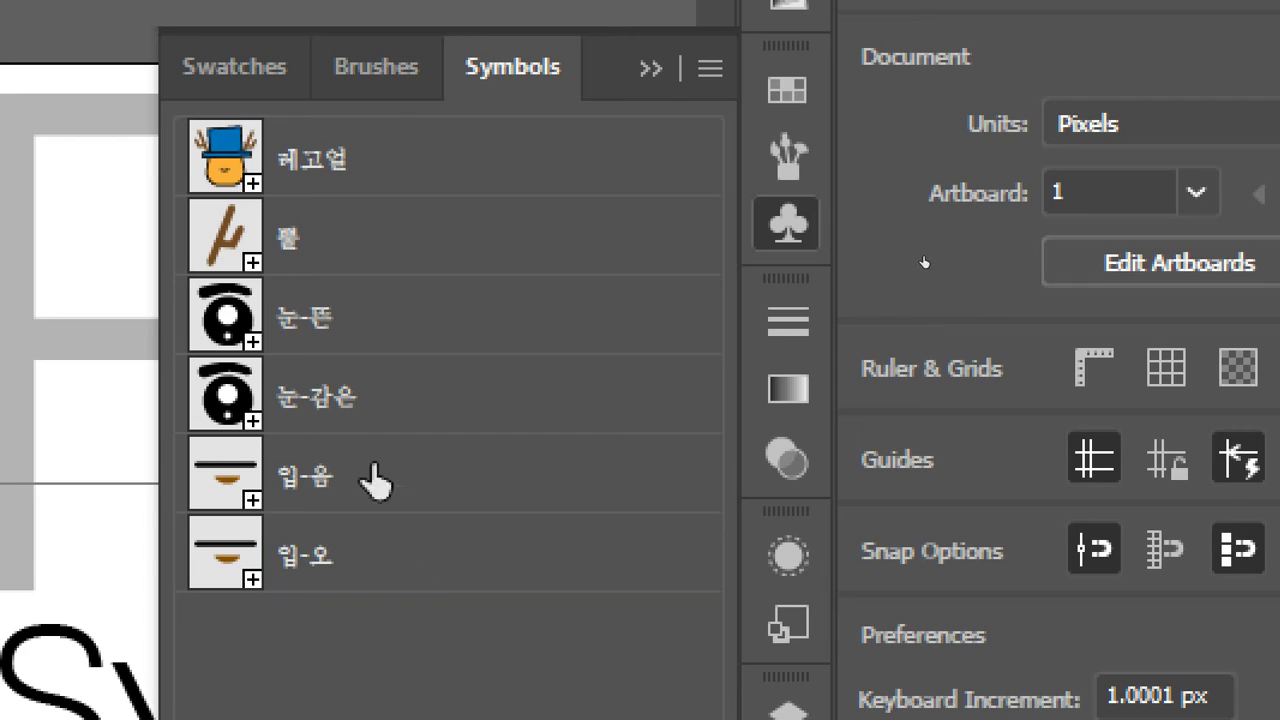
# Step: Select the closed-eye symbol 눈-감은 and shorten the Symbols panel to just below the last symbol in the list
pyautogui.click(383, 340)
pyautogui.click(327, 238)
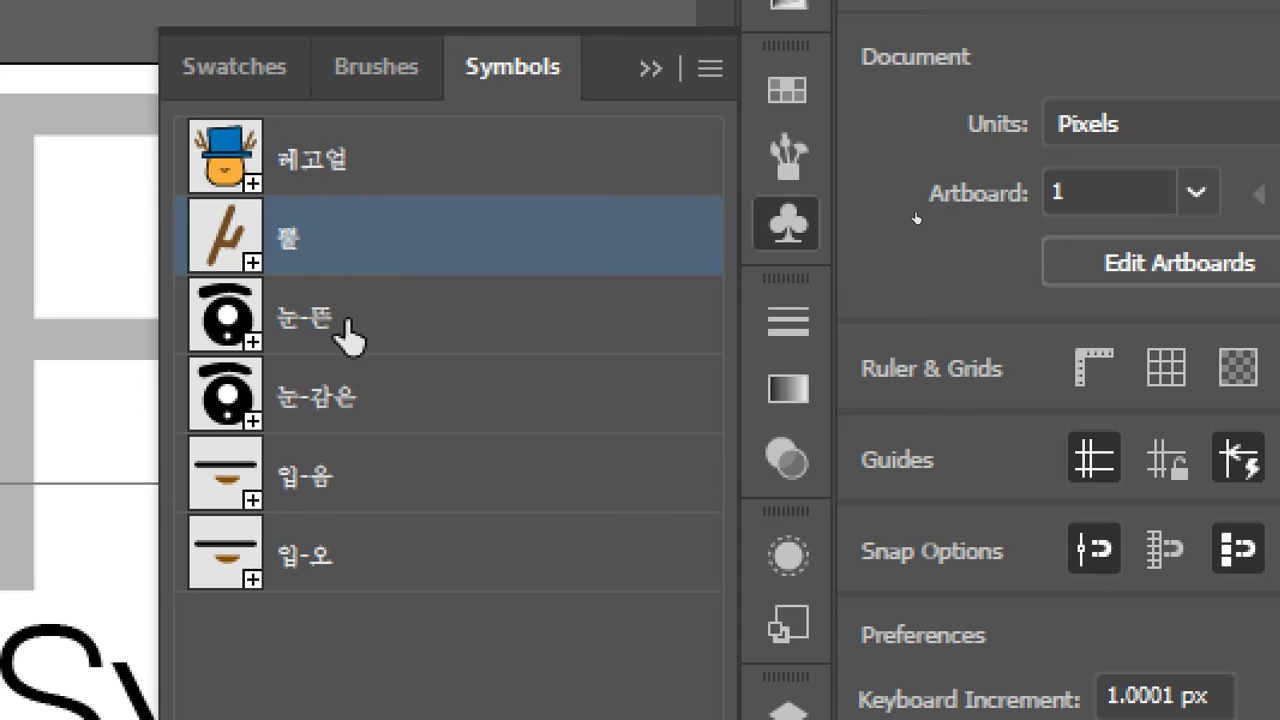
pyautogui.click(345, 400)
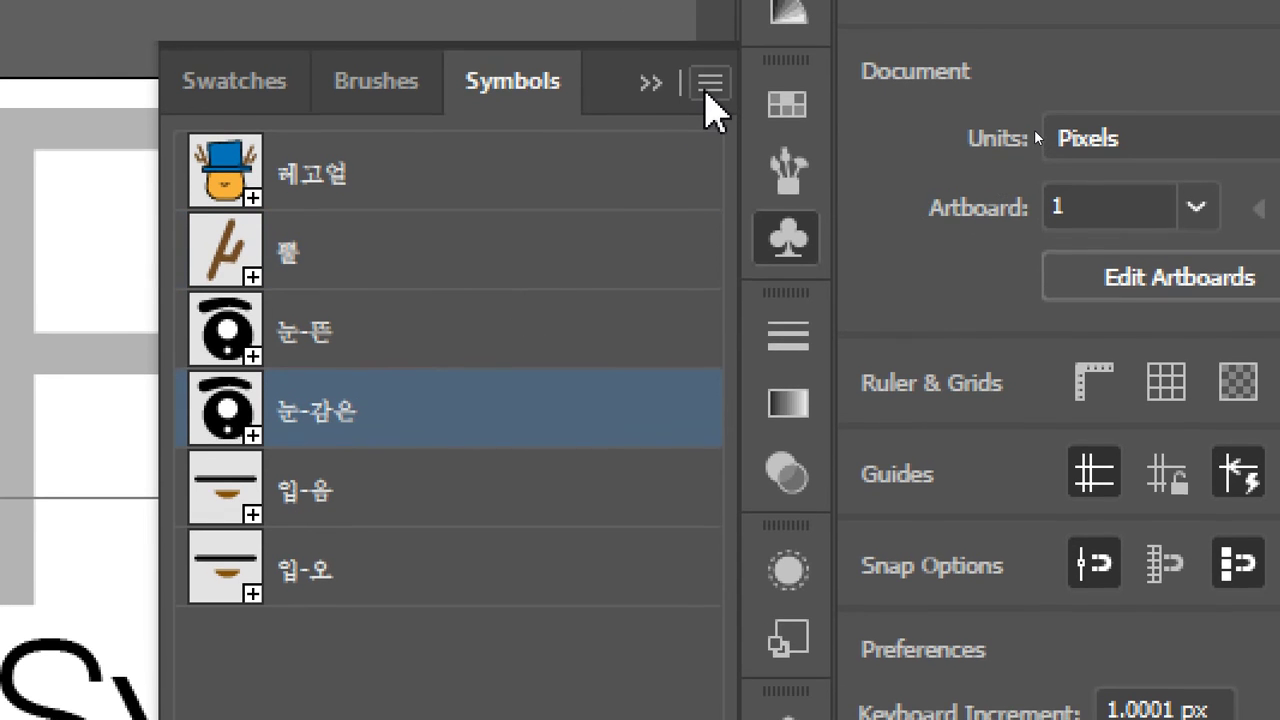
pyautogui.click(708, 89)
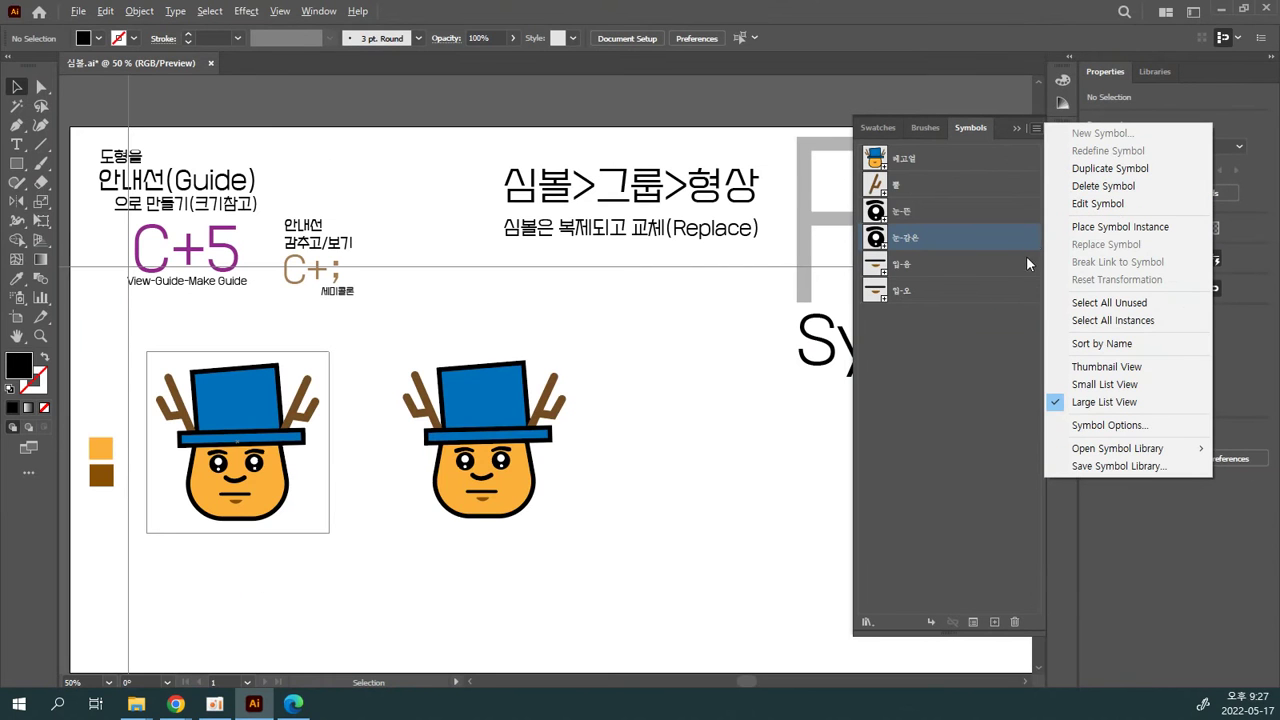
pyautogui.click(967, 250)
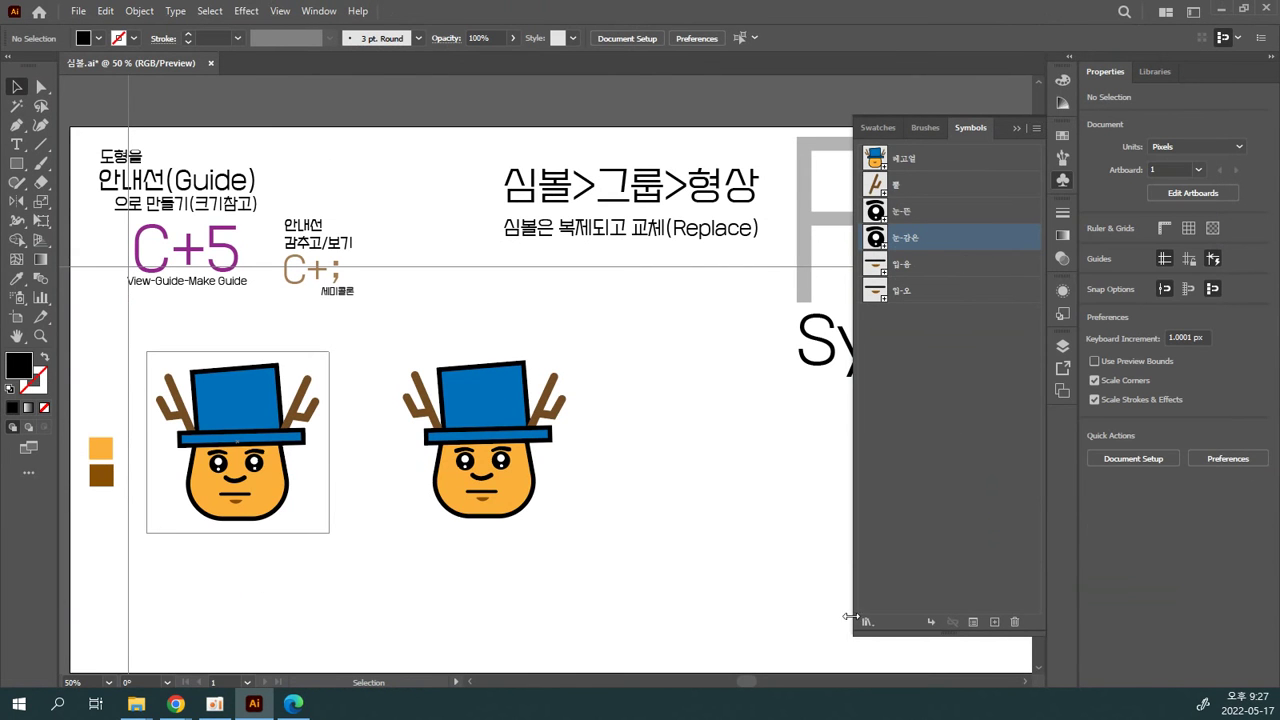
pyautogui.moveTo(853, 636); pyautogui.dragTo(863, 362)
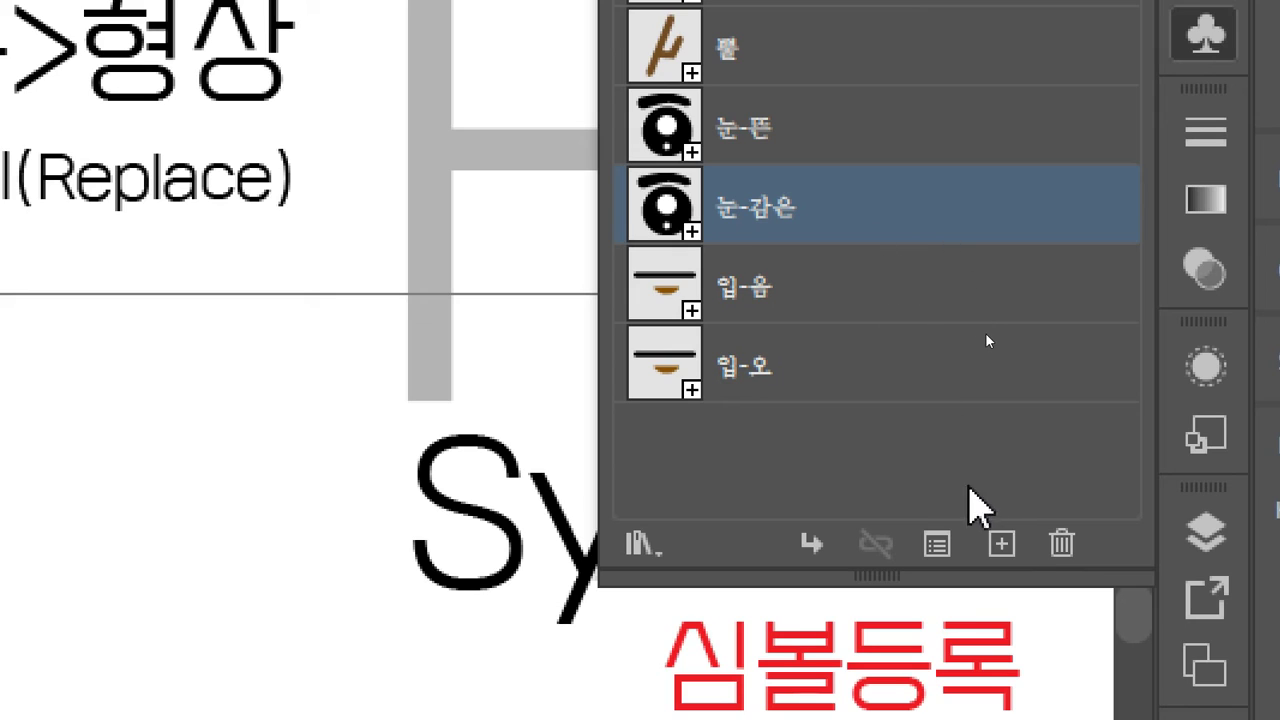
# Step: Duplicate the 눈-감은 symbol and place the duplicate directly below it in the symbol list
pyautogui.moveTo(862, 218); pyautogui.dragTo(1002, 541)
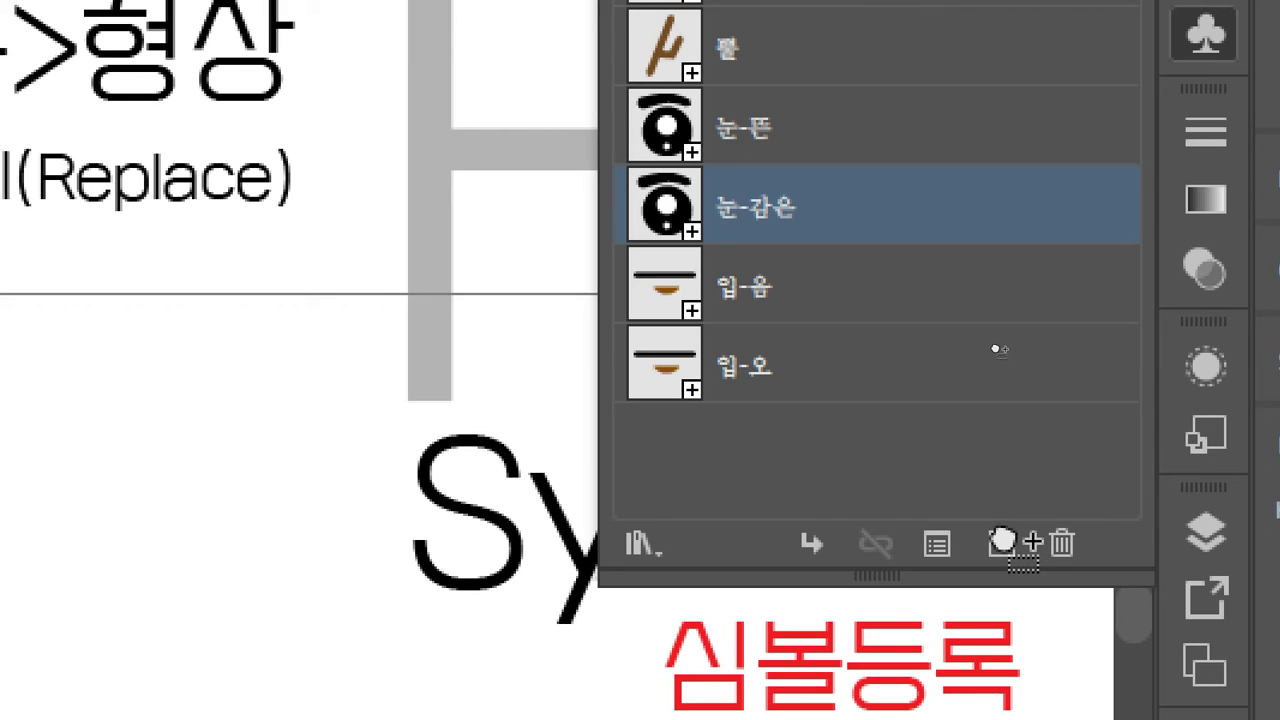
pyautogui.moveTo(1002, 541); pyautogui.dragTo(1002, 543)
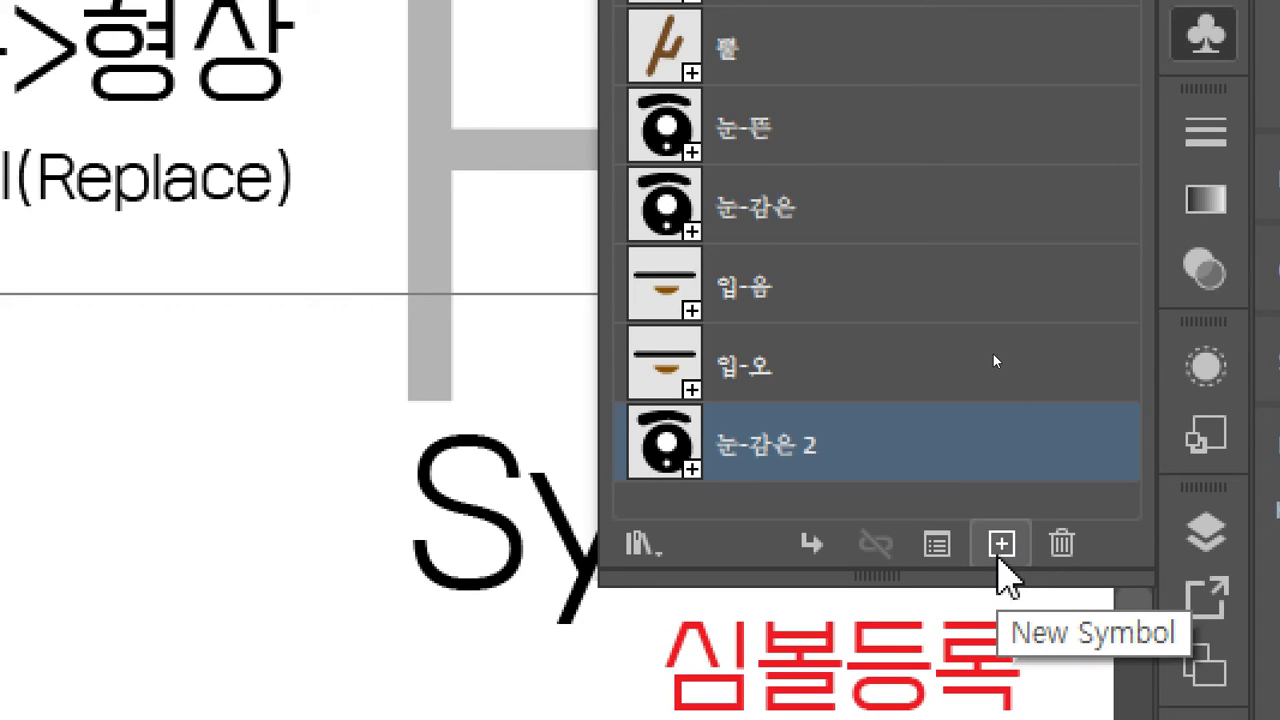
pyautogui.moveTo(894, 471); pyautogui.dragTo(889, 264)
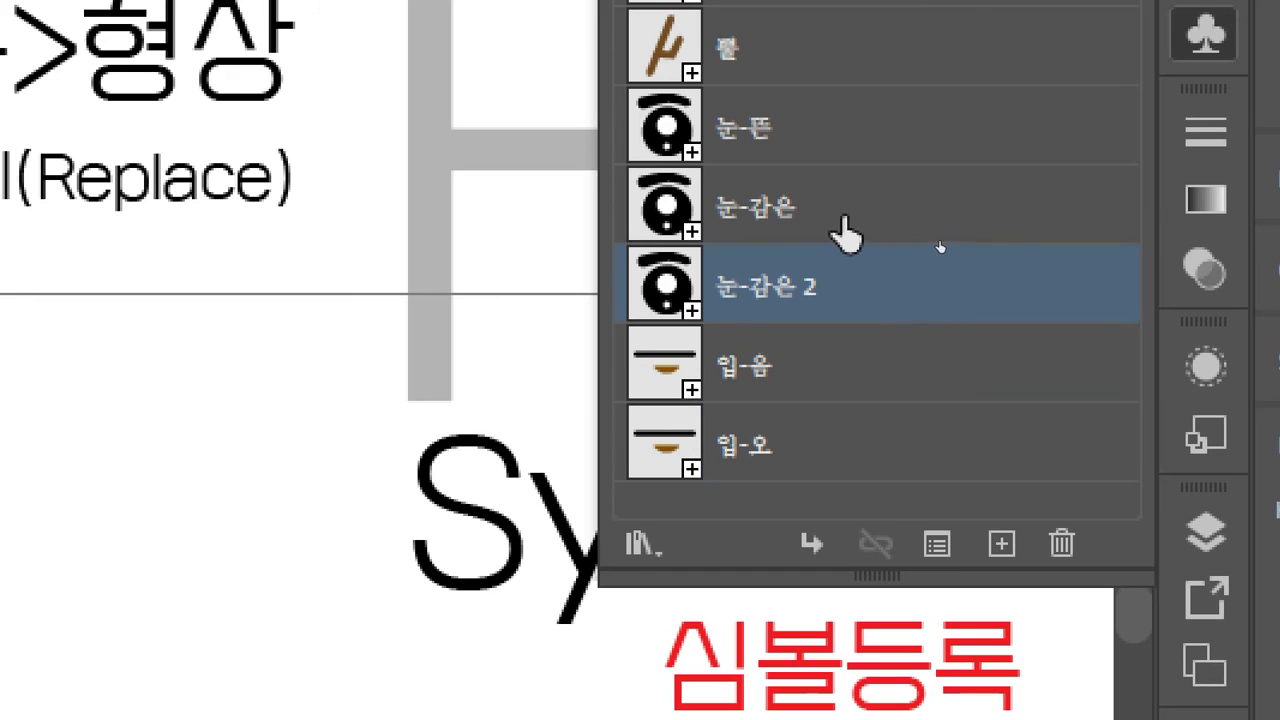
pyautogui.doubleClick(820, 285)
pyautogui.moveTo(758, 284); pyautogui.dragTo(885, 284)
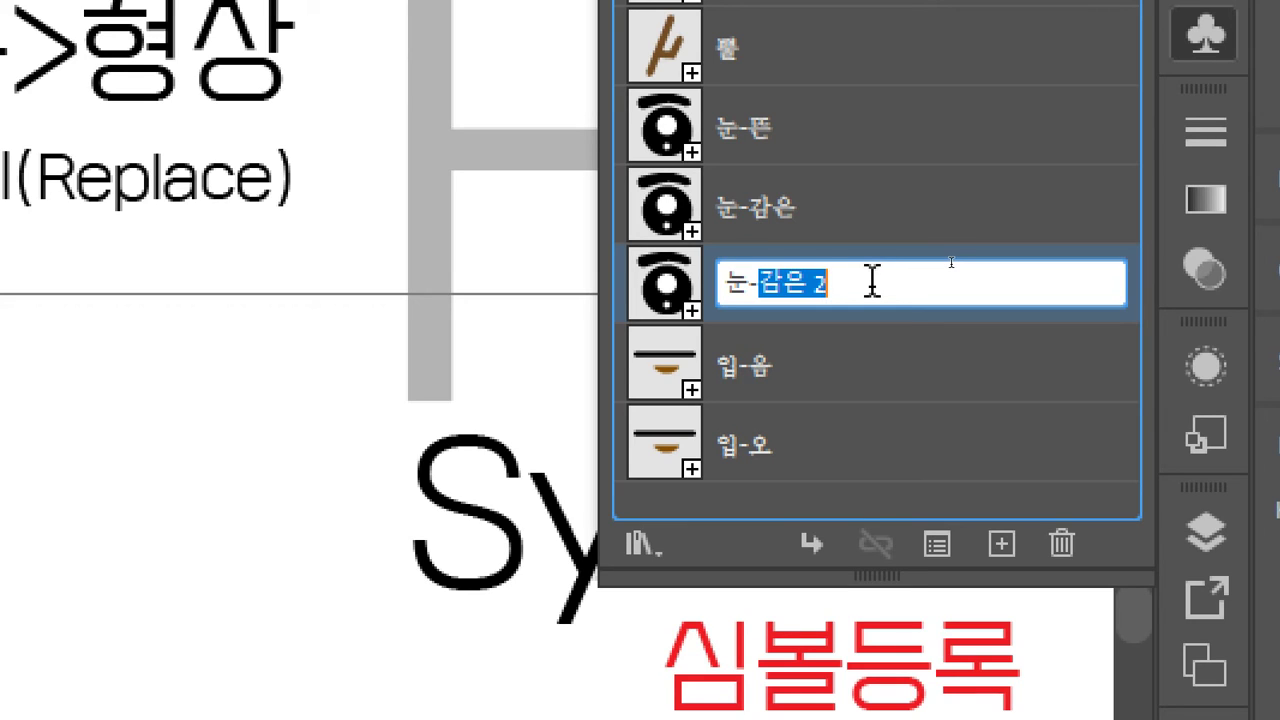
pyautogui.click(857, 329)
pyautogui.click(886, 300)
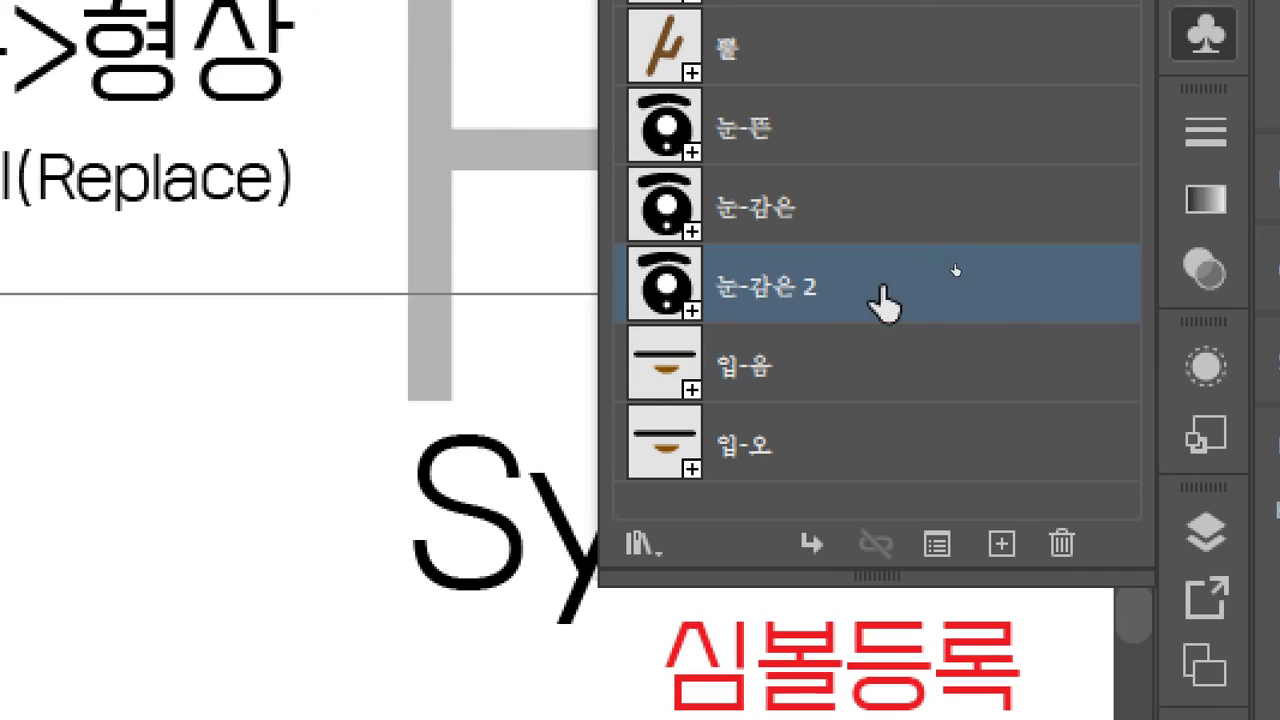
# Step: Delete the extra symbol 눈-감은 2 and select the 눈-감은 symbol in the list
pyautogui.click(1062, 543)
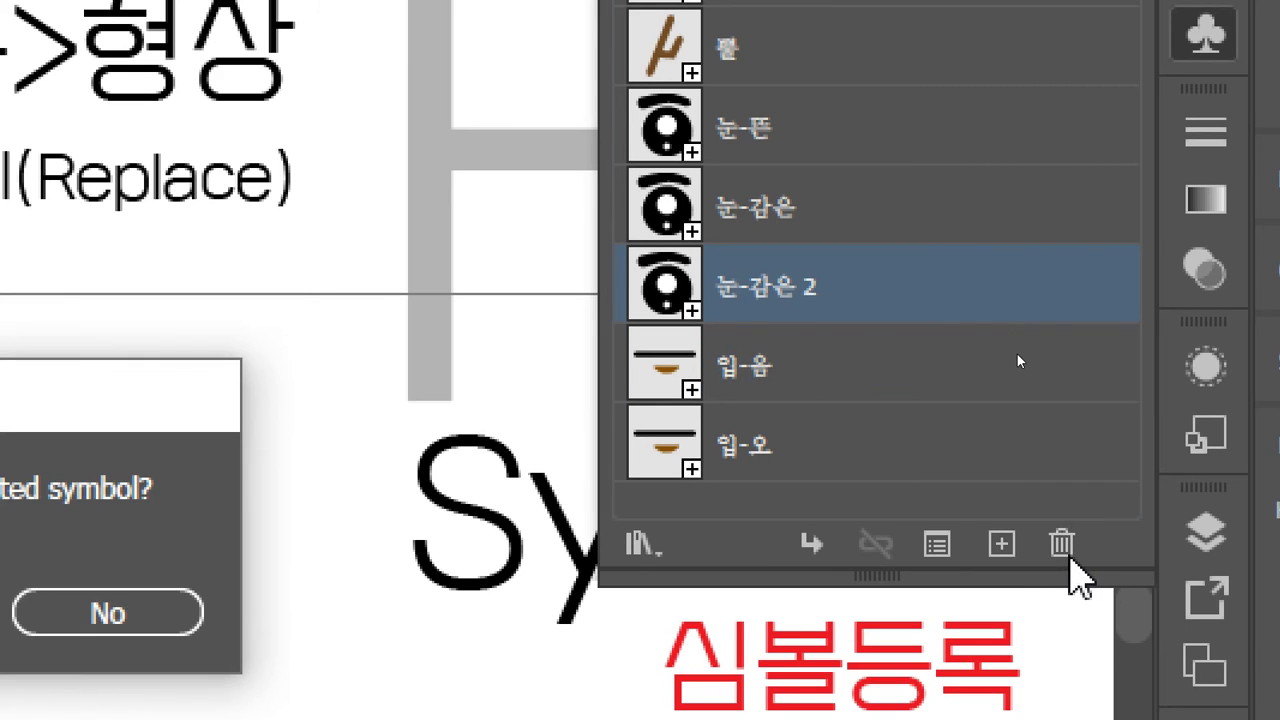
pyautogui.moveTo(164, 403); pyautogui.dragTo(1018, 366)
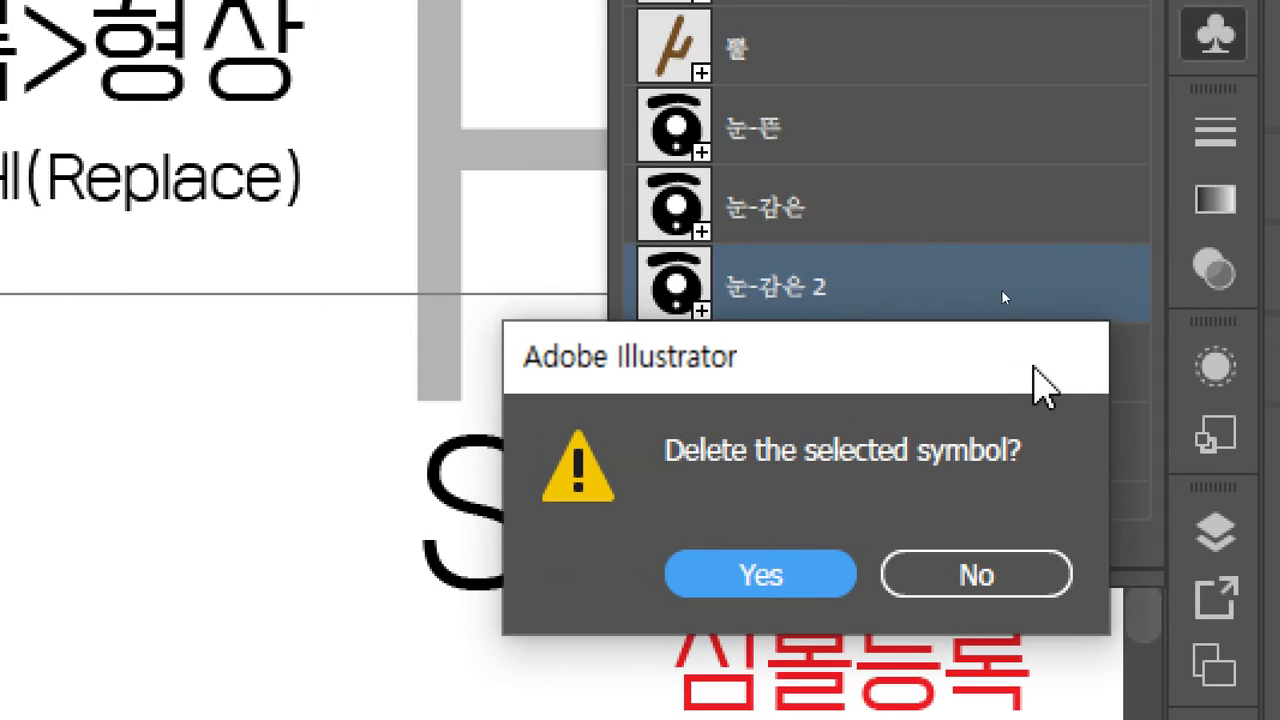
pyautogui.click(828, 578)
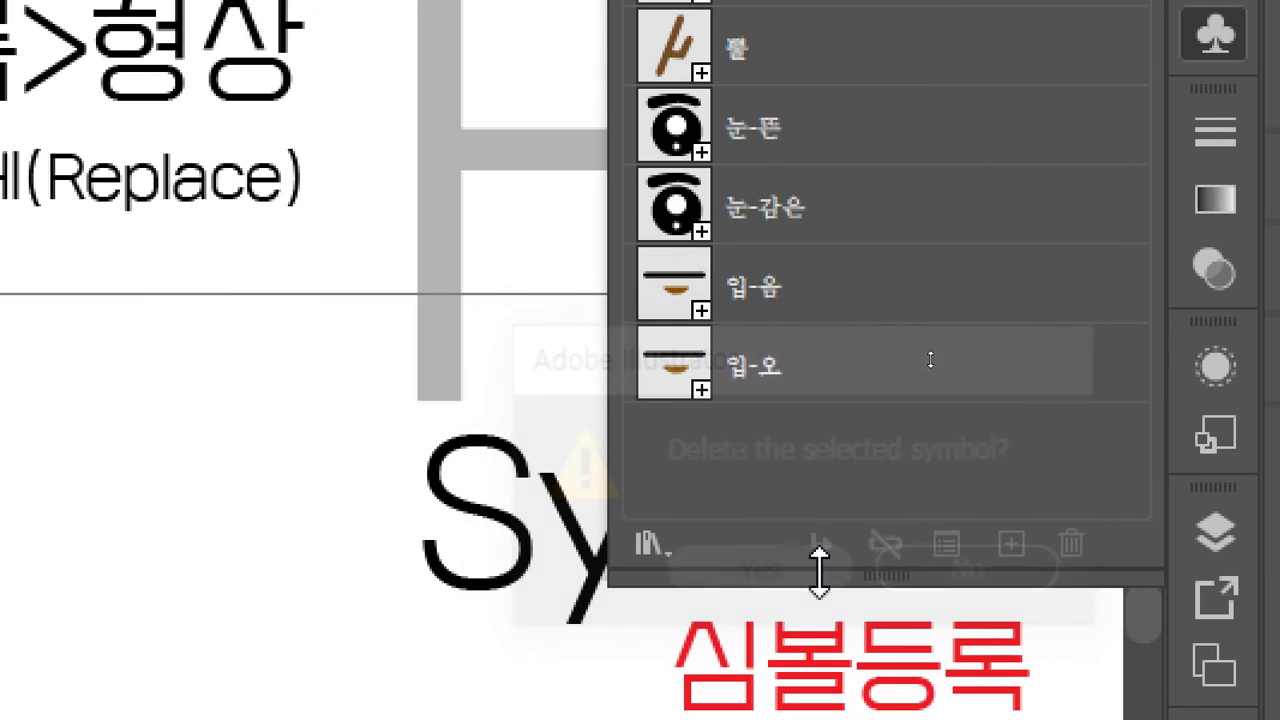
pyautogui.click(840, 222)
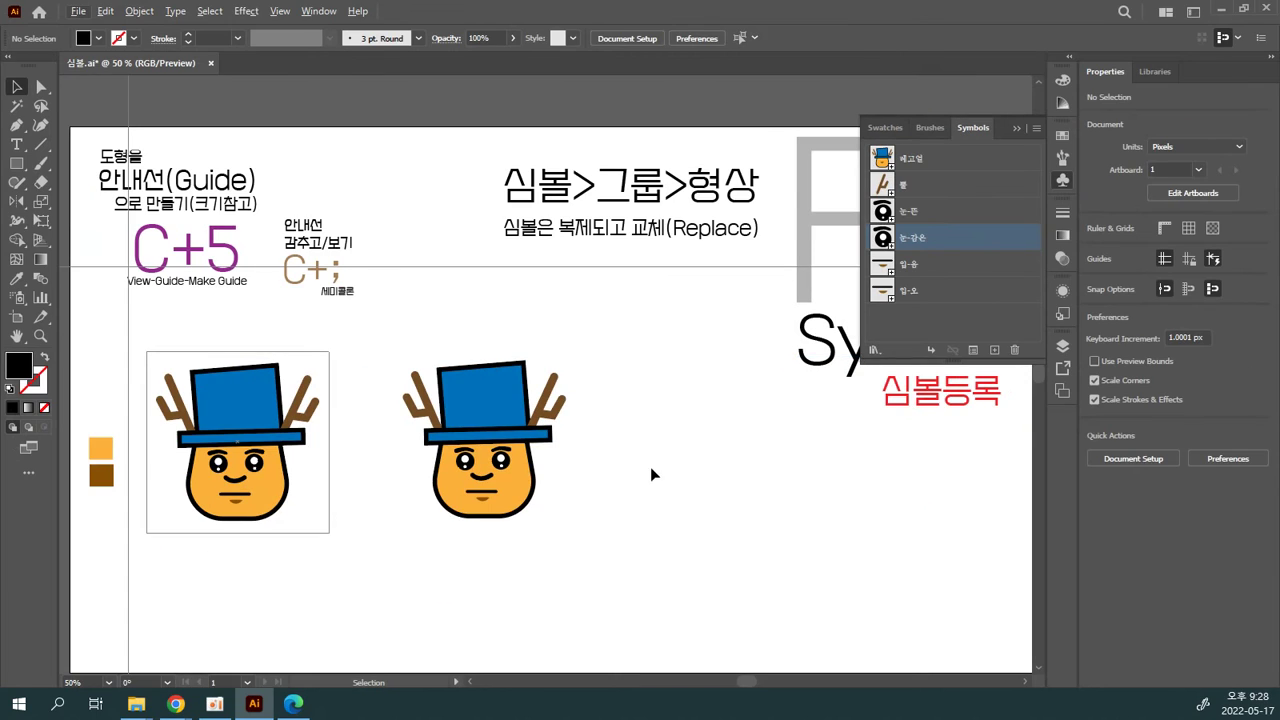
# Step: Clear the selection of the whole character and select the eye instance on the left side of its face
pyautogui.press('alt')
pyautogui.scroll(3, 463, 565)
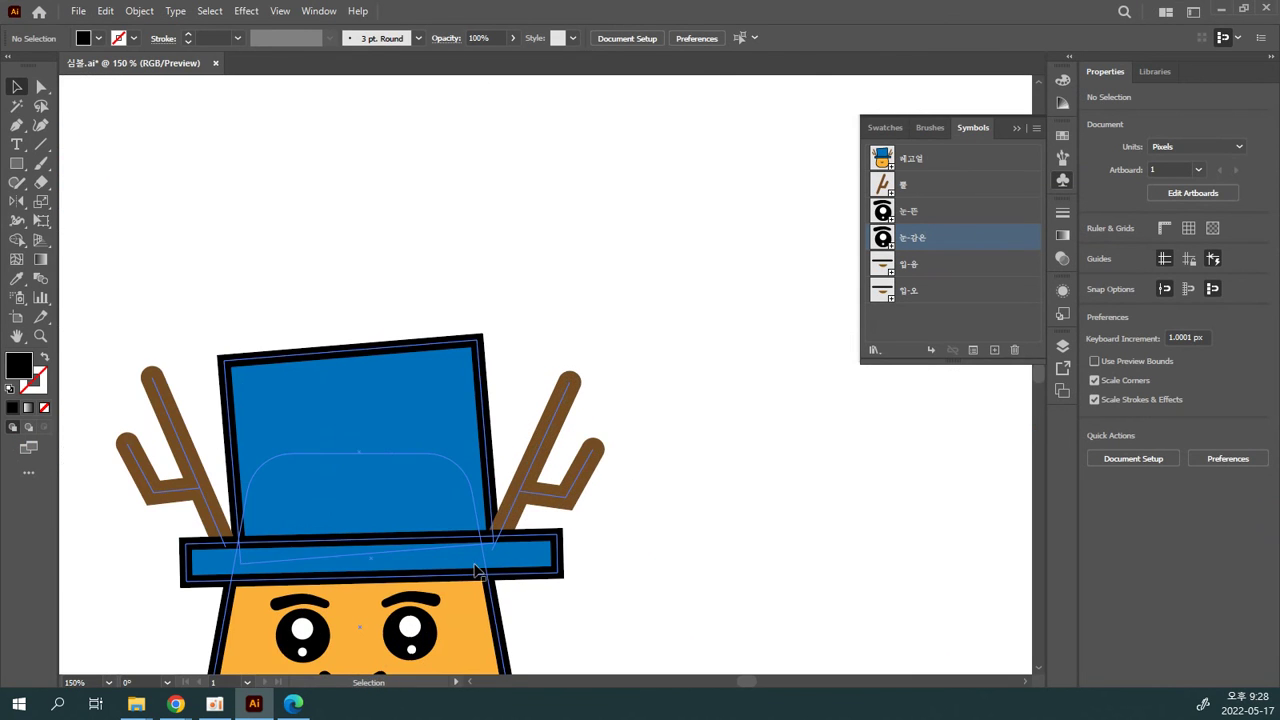
pyautogui.scroll(-3, 598, 435)
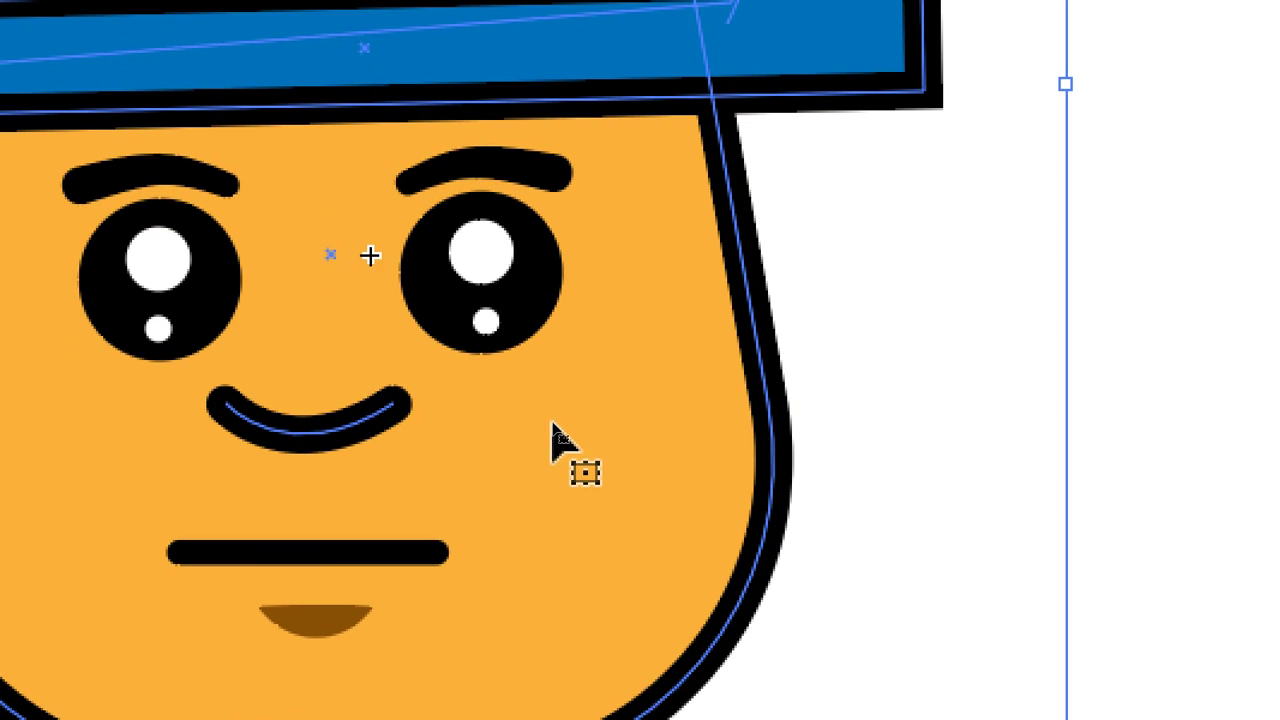
pyautogui.hotkey('ctrl', 'shift', 'a')
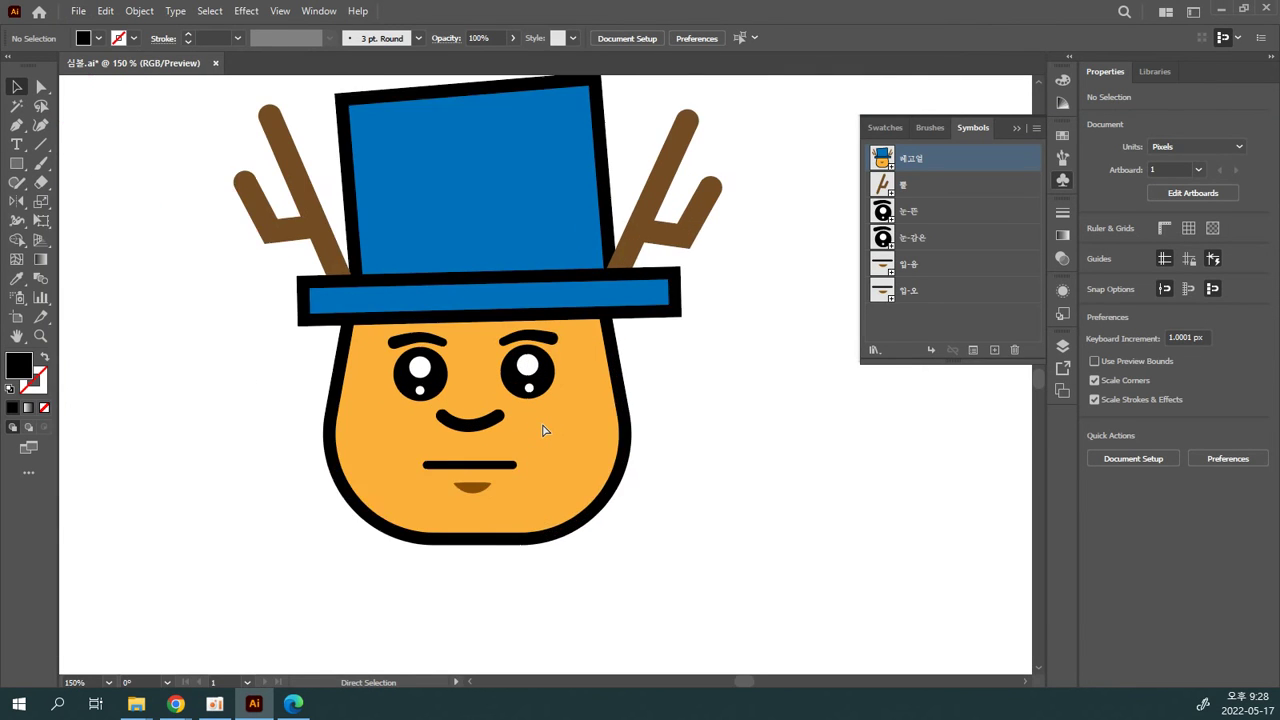
pyautogui.scroll(1, 543, 430)
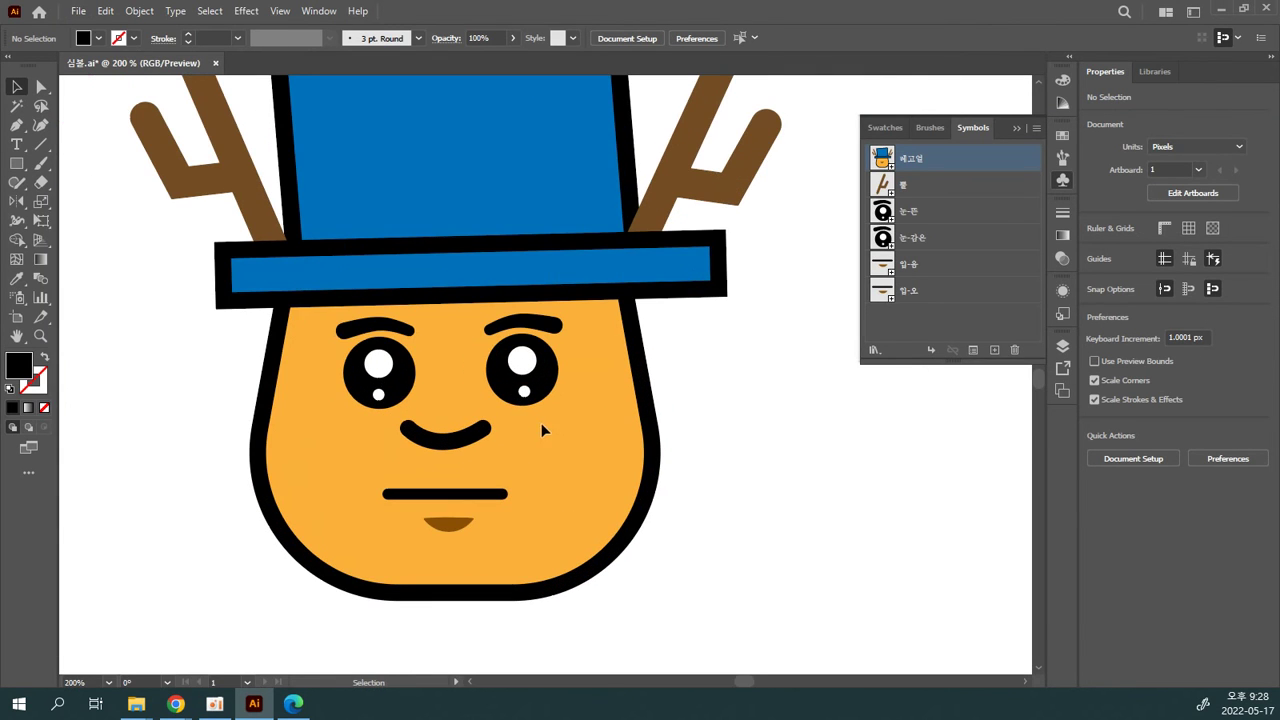
pyautogui.click(408, 392)
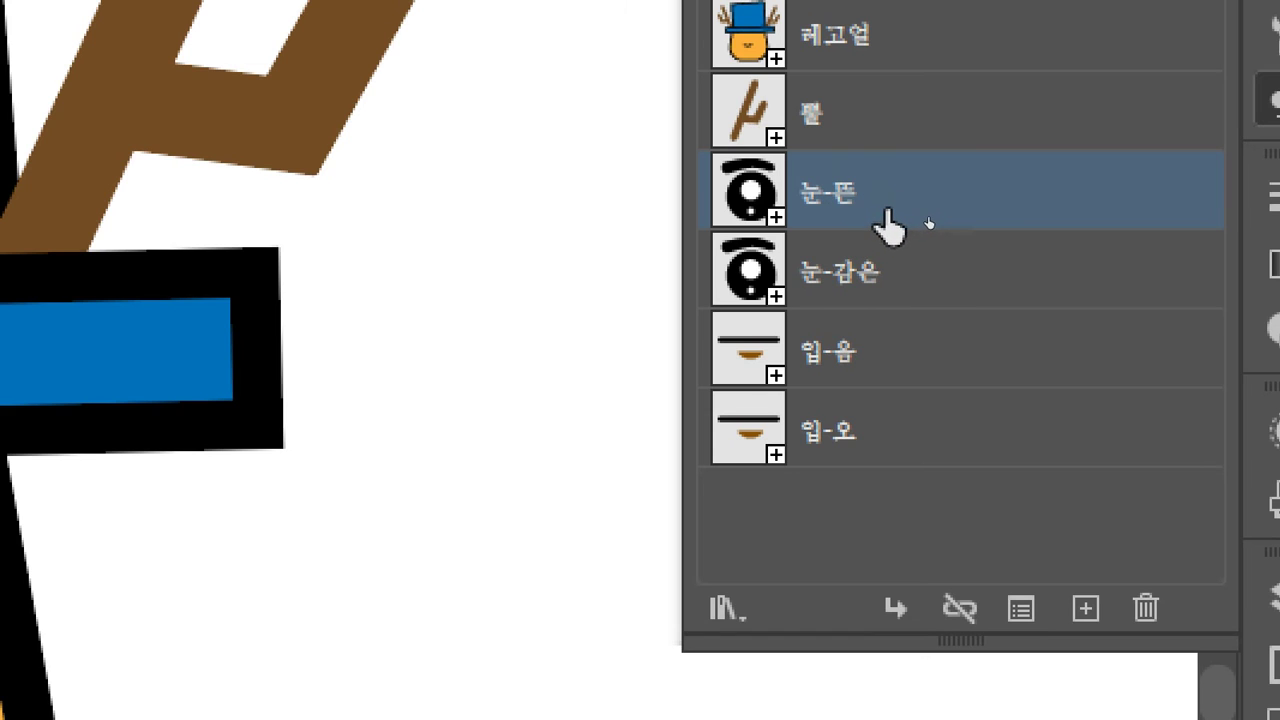
# Step: Open the 눈-감은 symbol on its own for editing from the symbol list
pyautogui.click(890, 278)
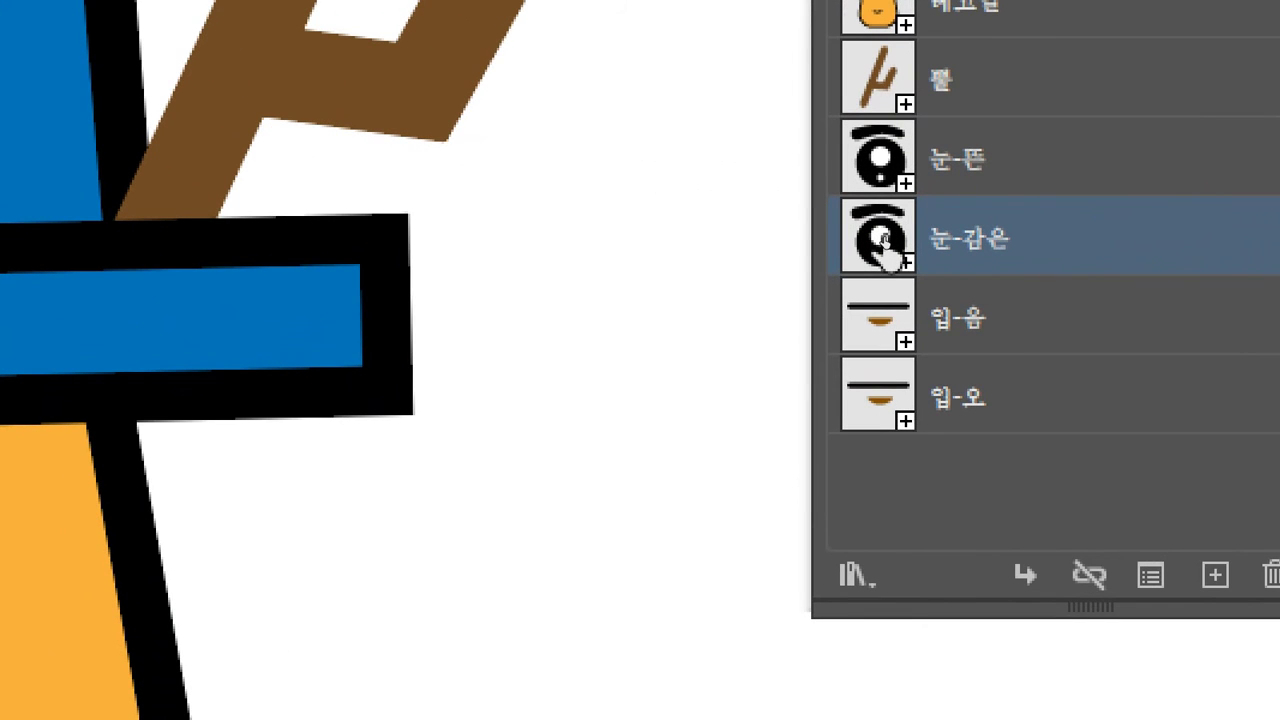
pyautogui.doubleClick(885, 245)
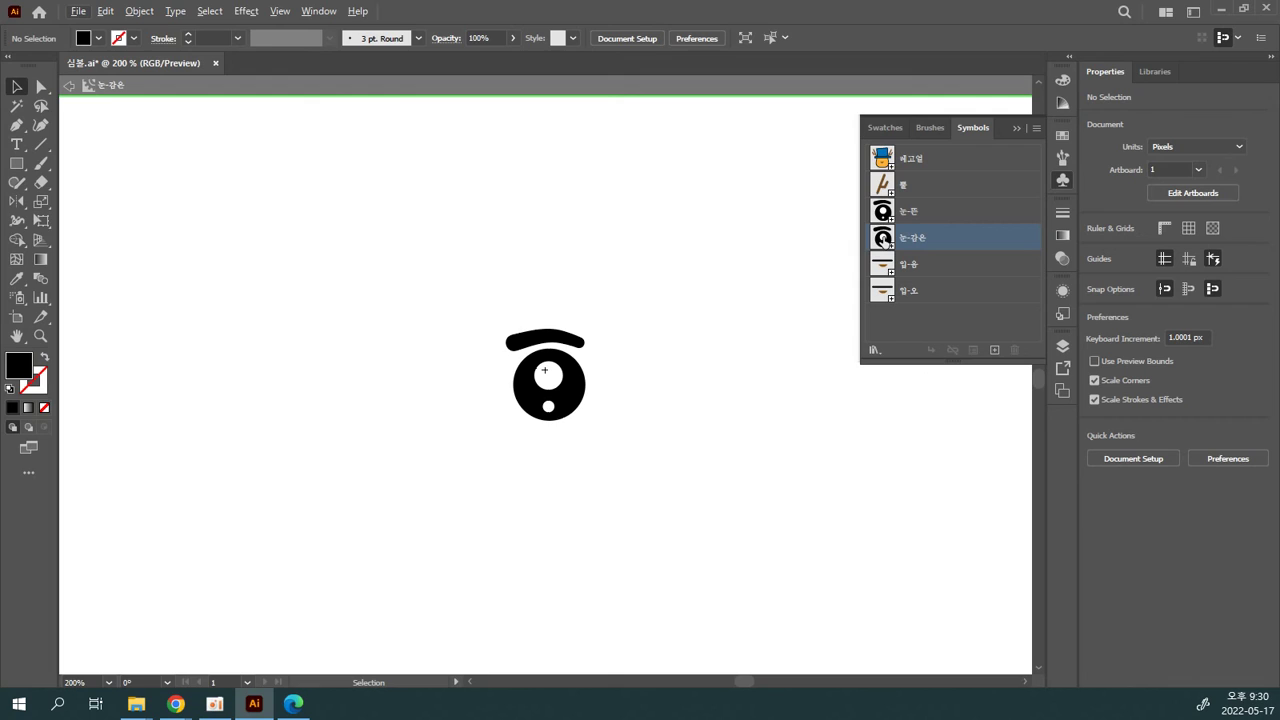
pyautogui.hotkey('ctrl', '=')
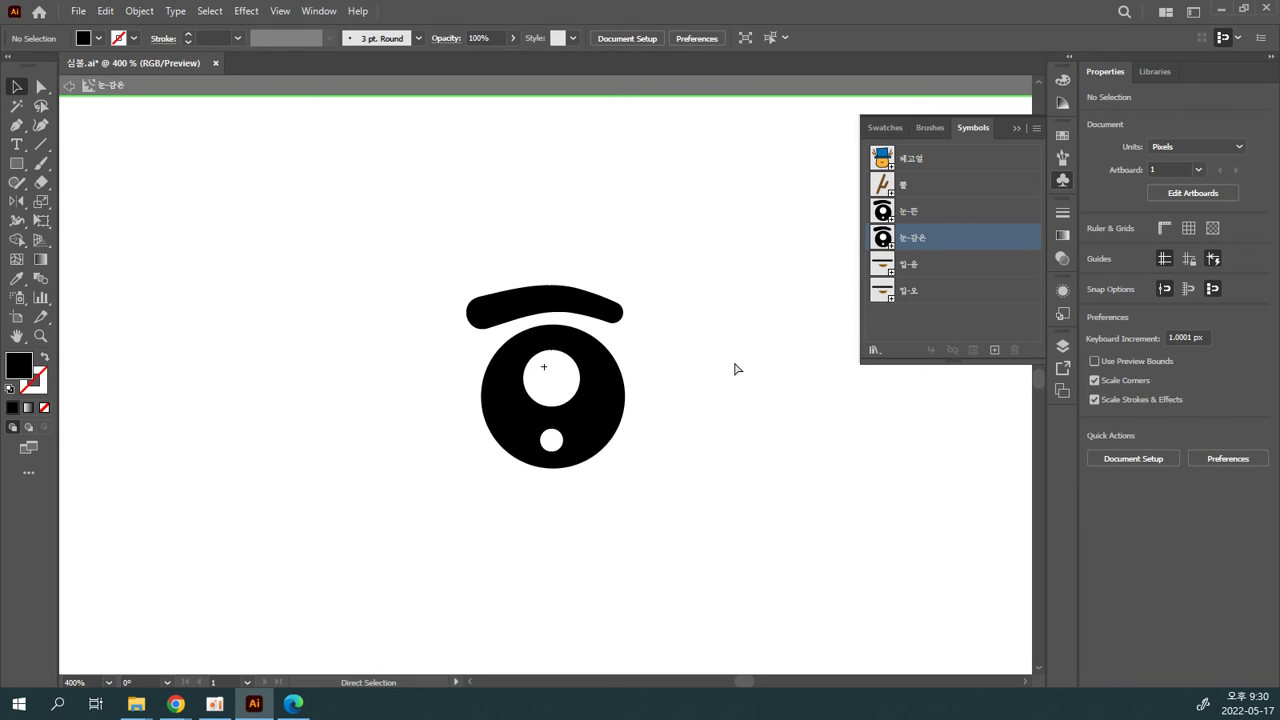
pyautogui.hotkey('ctrl', '=')
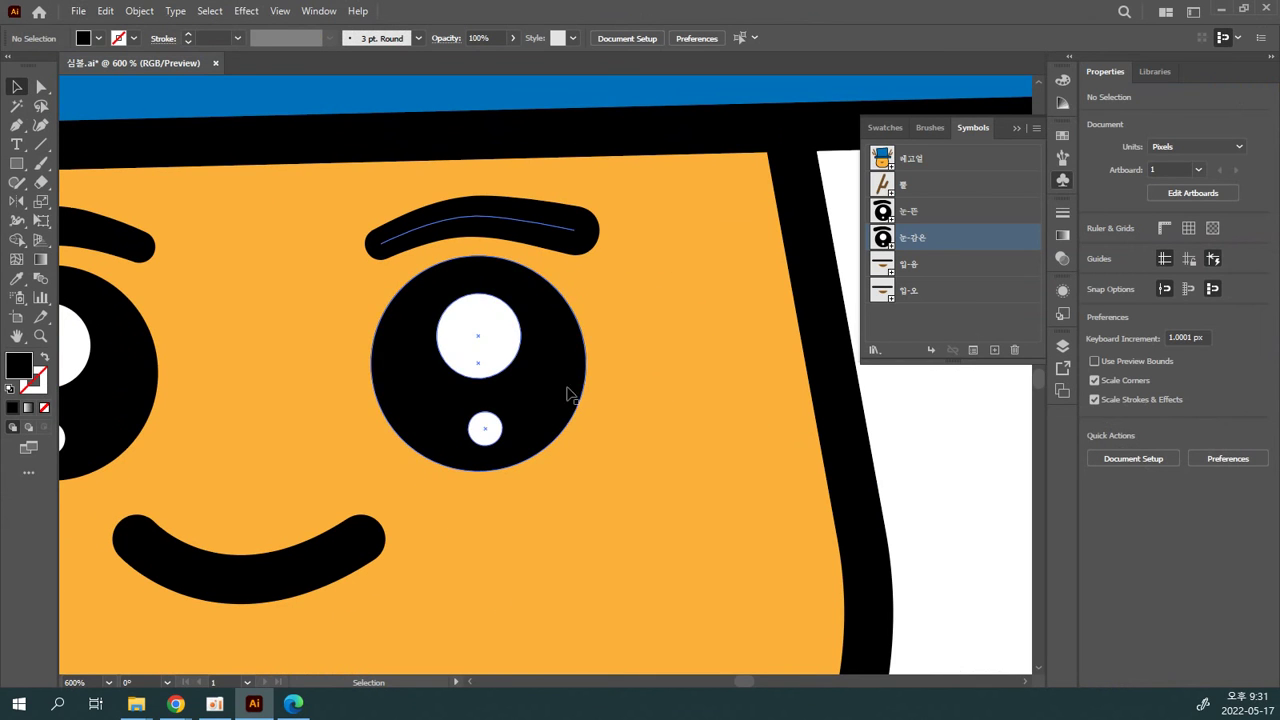
# Step: Select only the open-eye instance on the left side of the character's face
pyautogui.moveTo(566, 393); pyautogui.dragTo(771, 400)
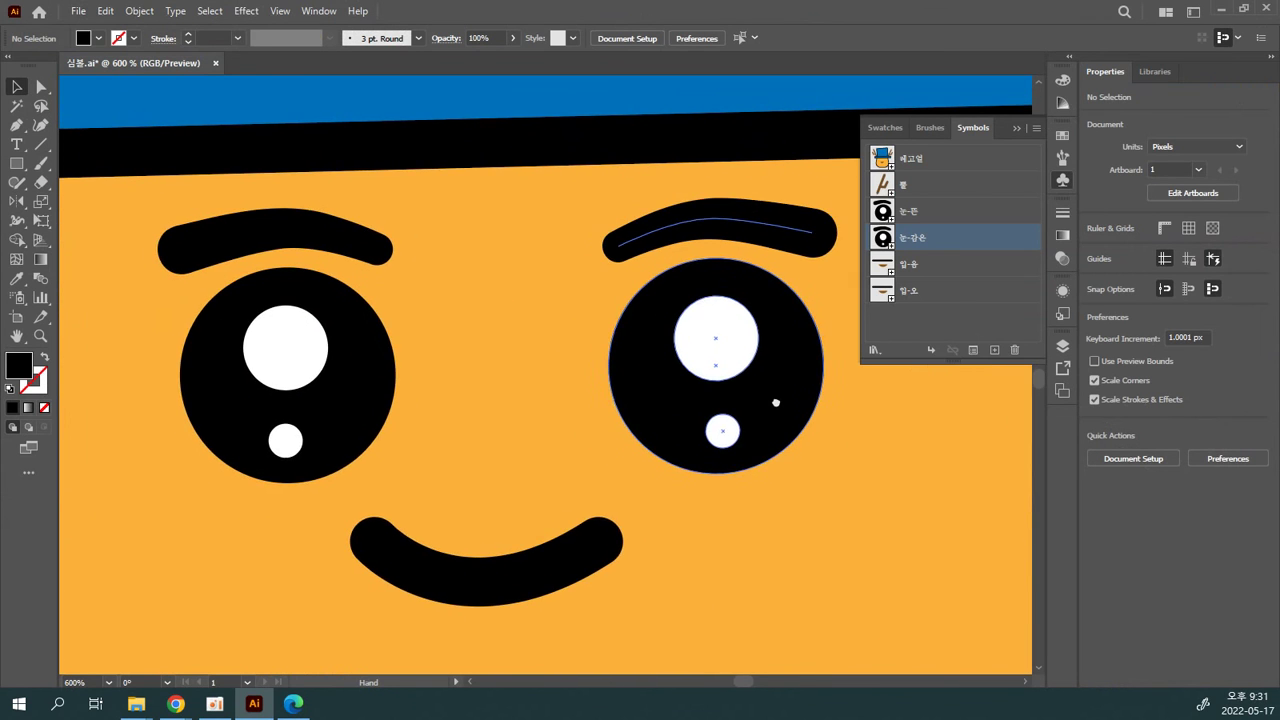
pyautogui.click(366, 394)
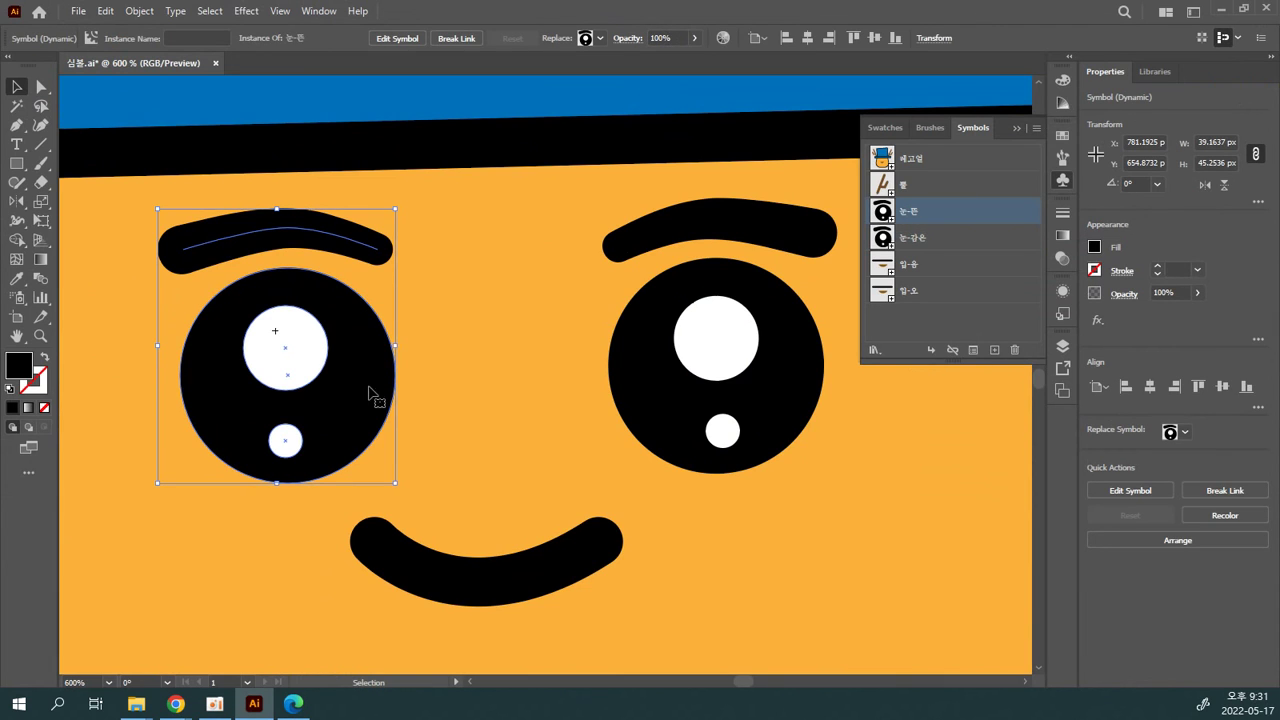
pyautogui.keyDown('shift'); pyautogui.click(654, 380); pyautogui.keyUp('shift')
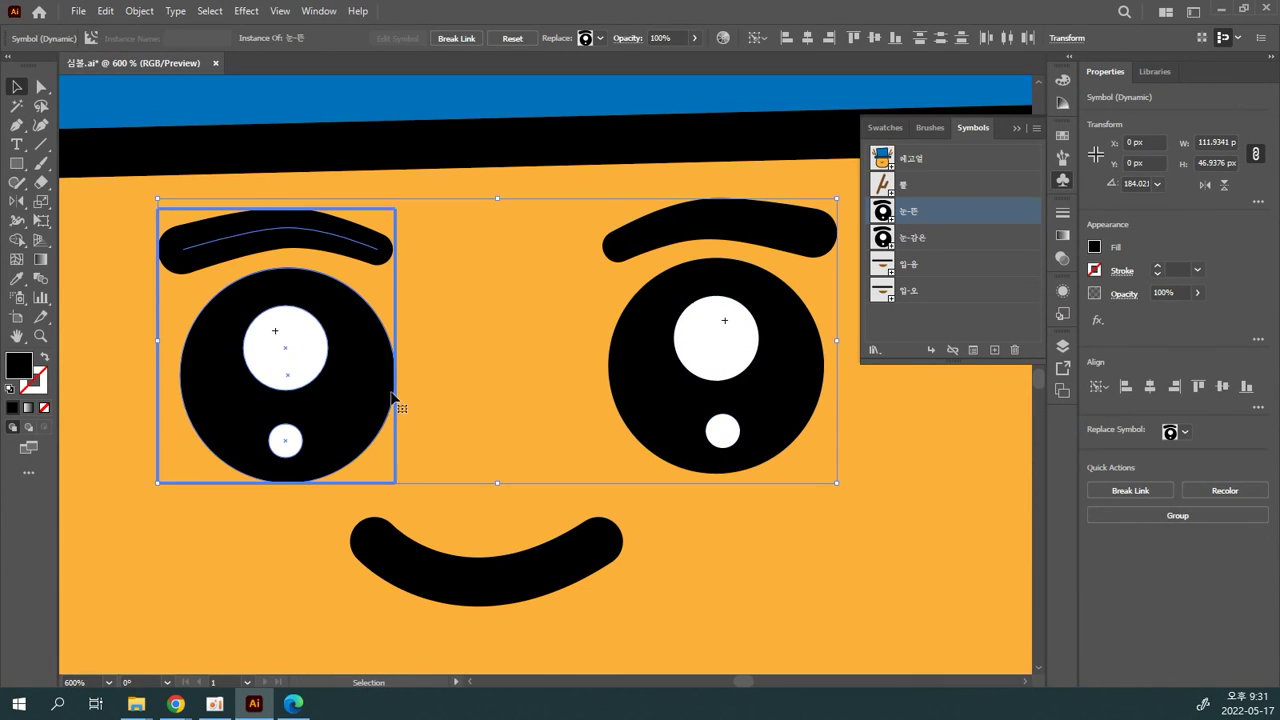
pyautogui.click(463, 380)
pyautogui.click(383, 384)
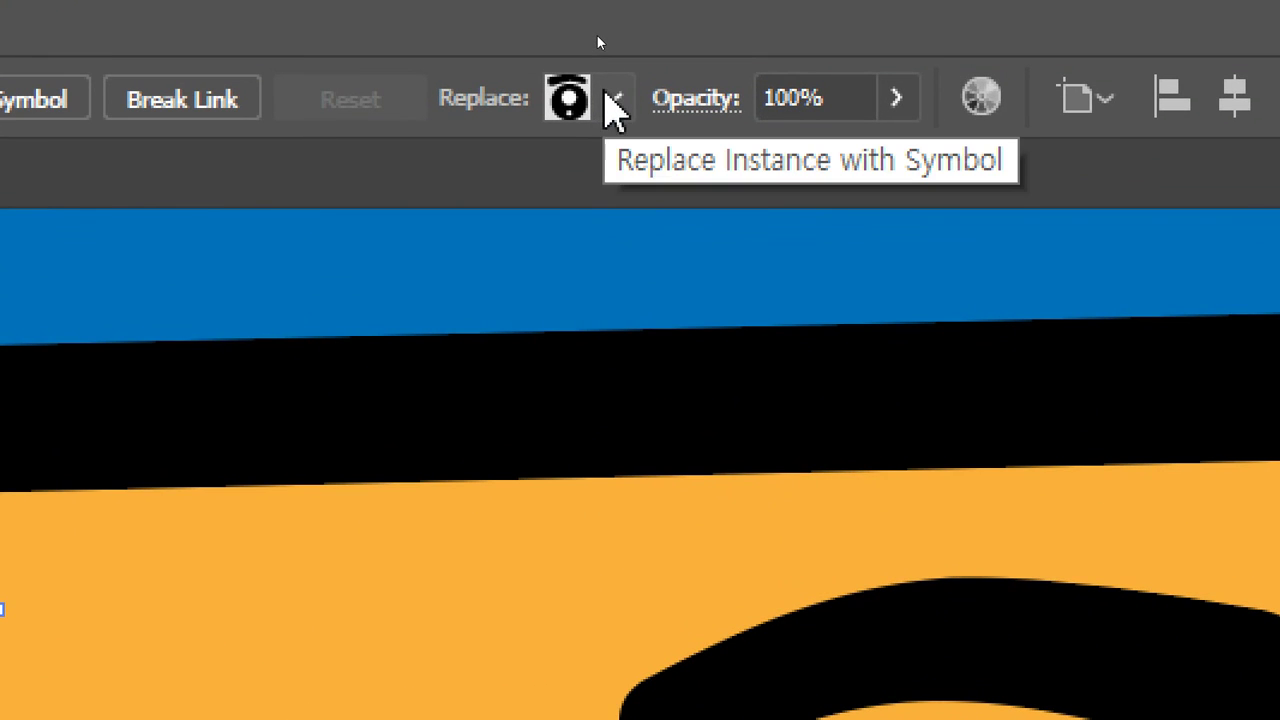
# Step: Try replacing the selected eye instance with the mouth symbol 입-음, and undo the replacement
pyautogui.click(613, 98)
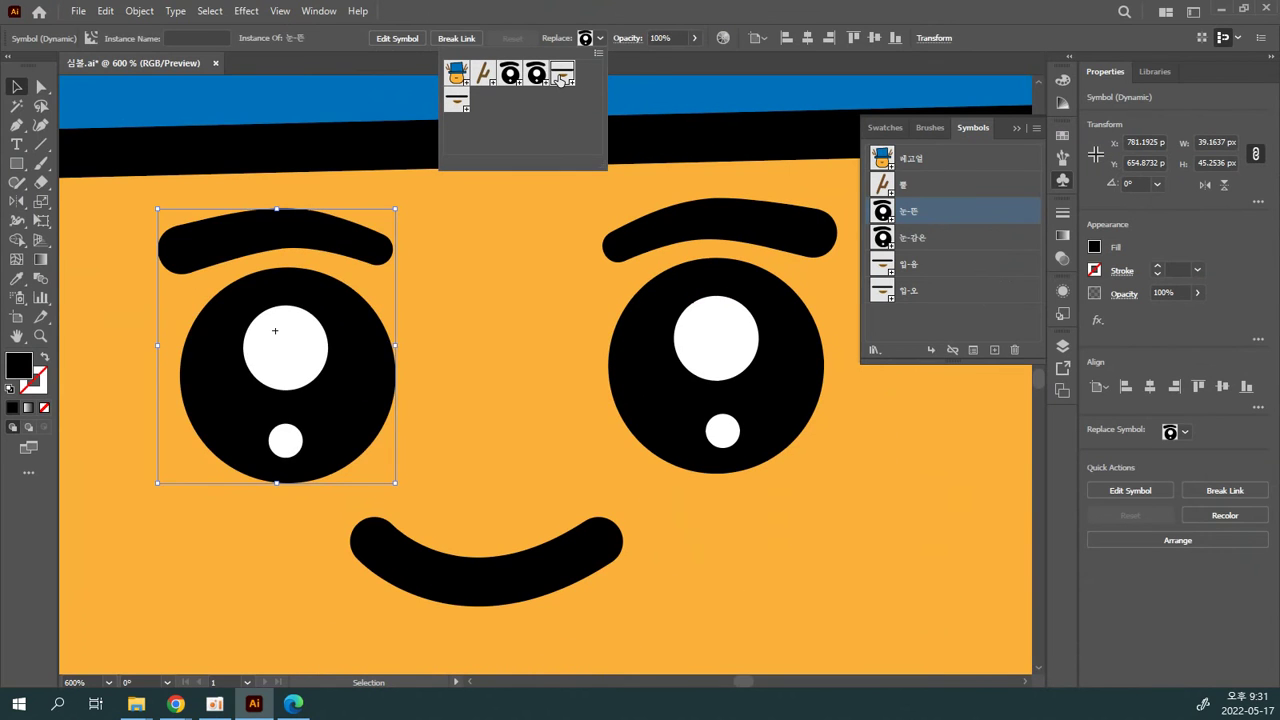
pyautogui.click(485, 226)
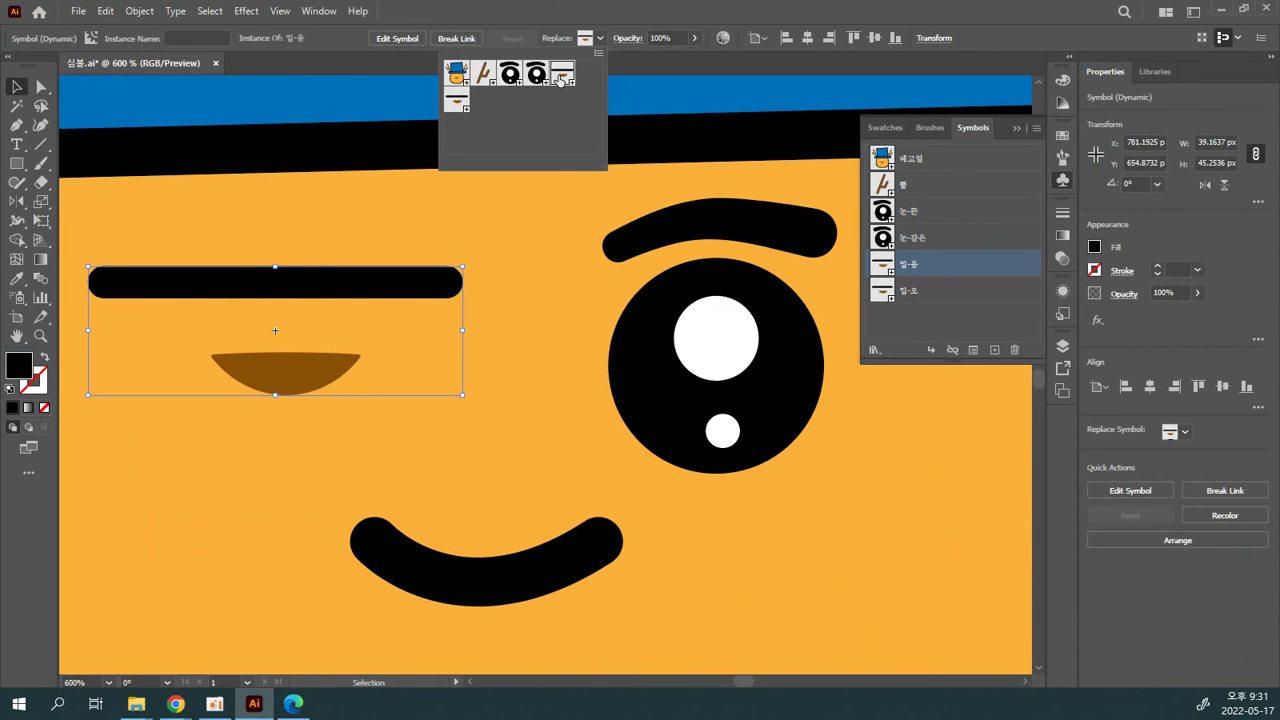
pyautogui.click(561, 77)
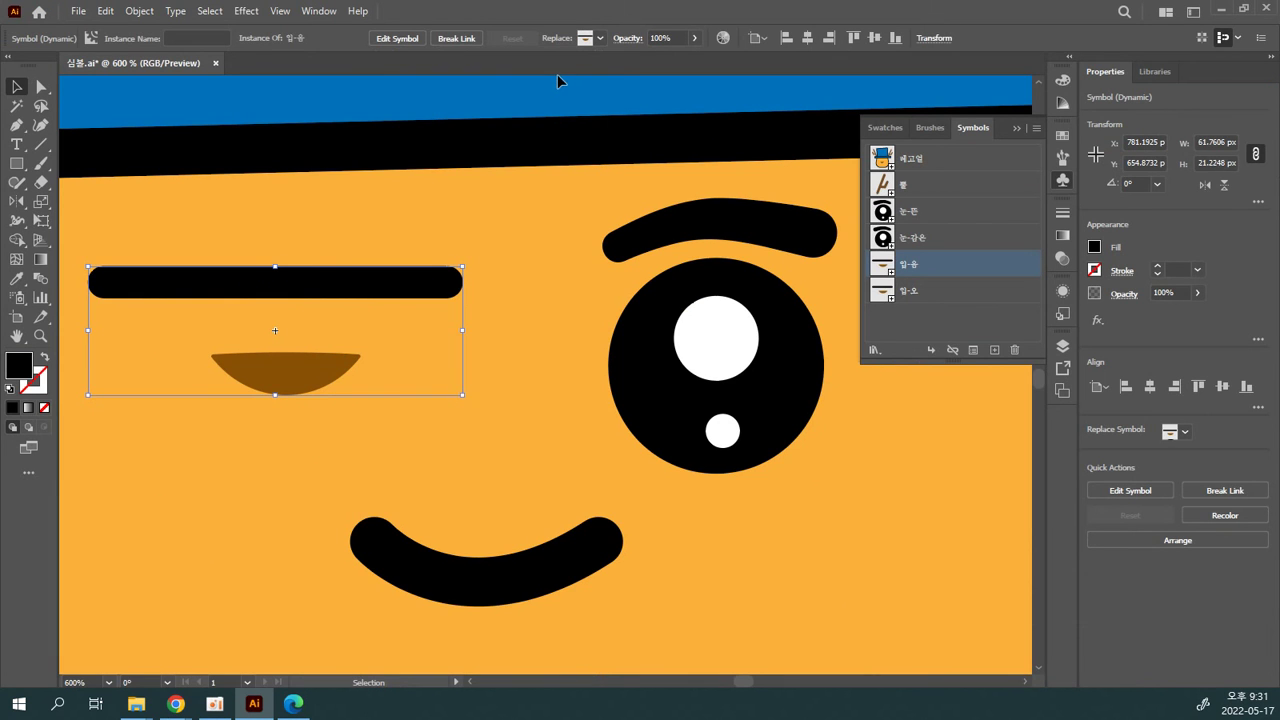
pyautogui.hotkey('ctrl', 'z')
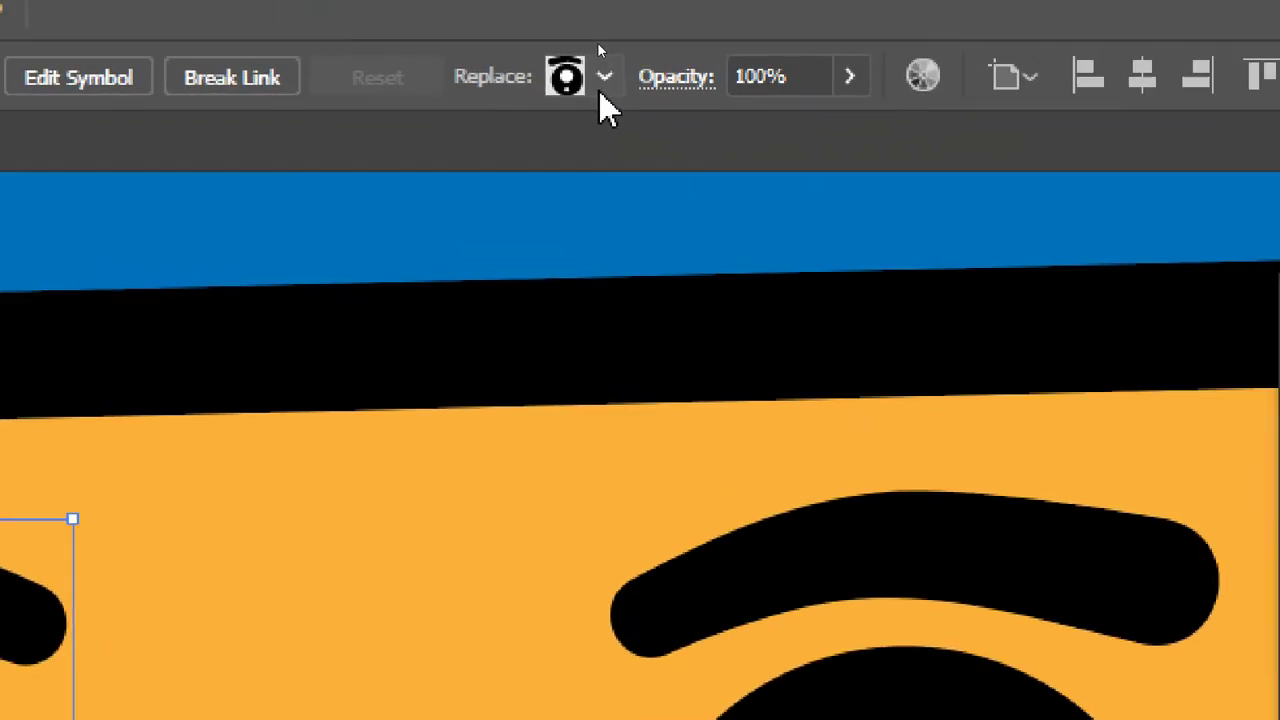
# Step: Replace the selected eye instance with the 눈-감은 symbol and open that symbol for editing in place on the face
pyautogui.click(600, 38)
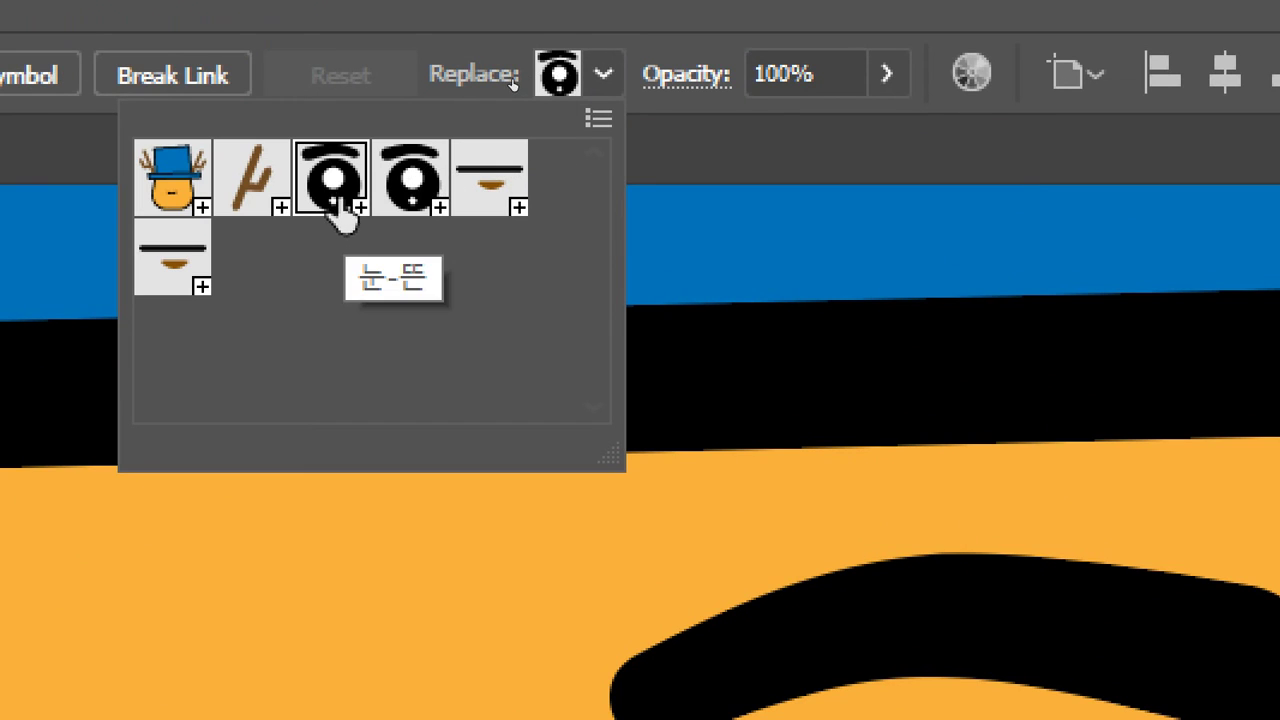
pyautogui.click(421, 195)
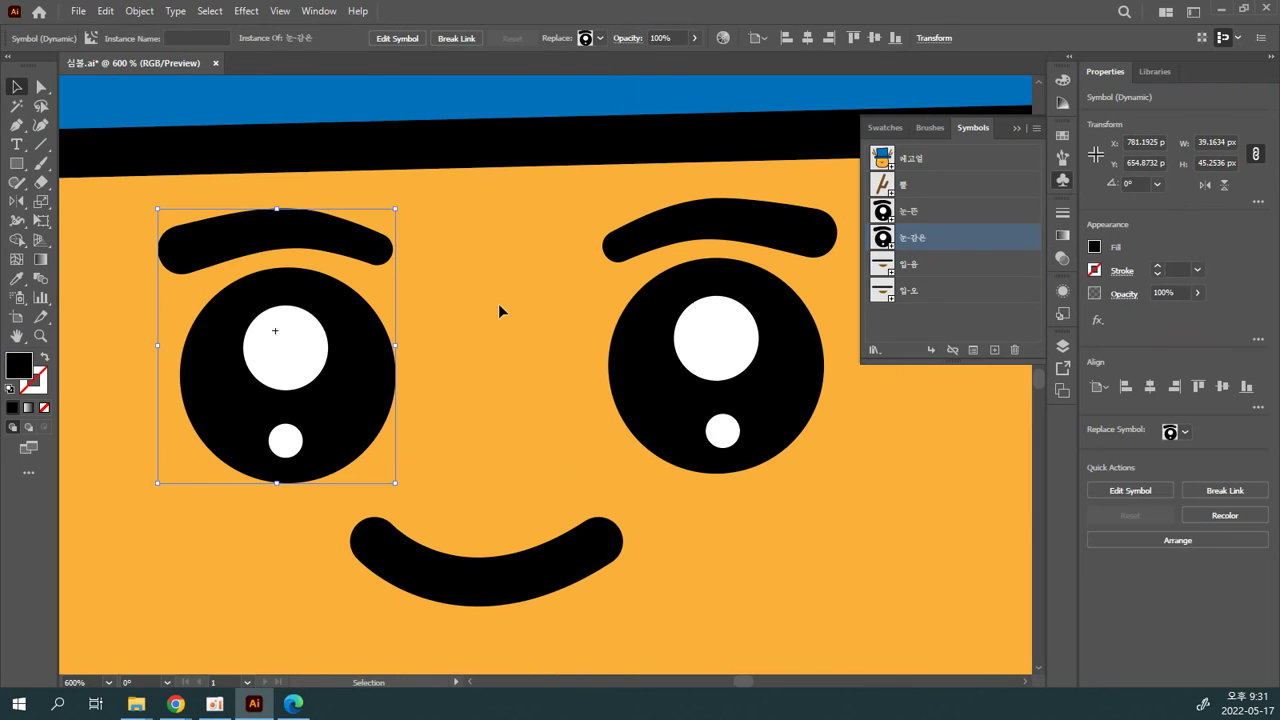
pyautogui.doubleClick(366, 379)
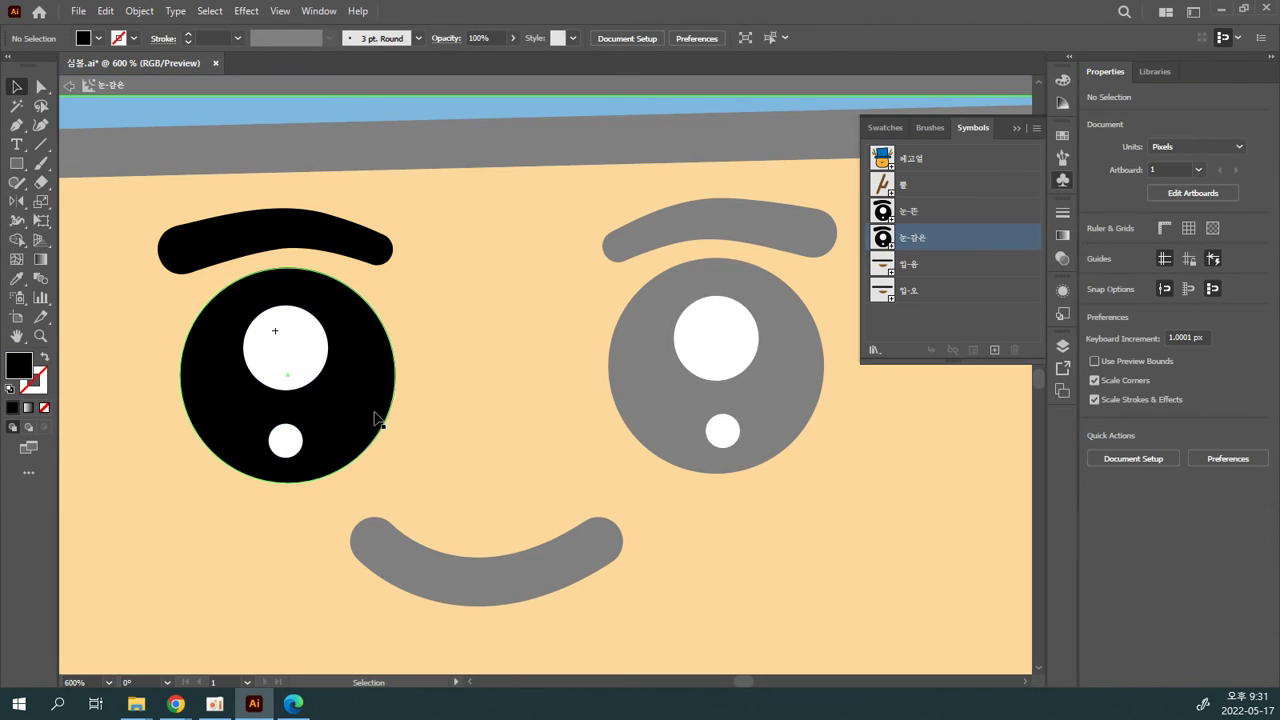
pyautogui.moveTo(408, 426); pyautogui.dragTo(533, 371)
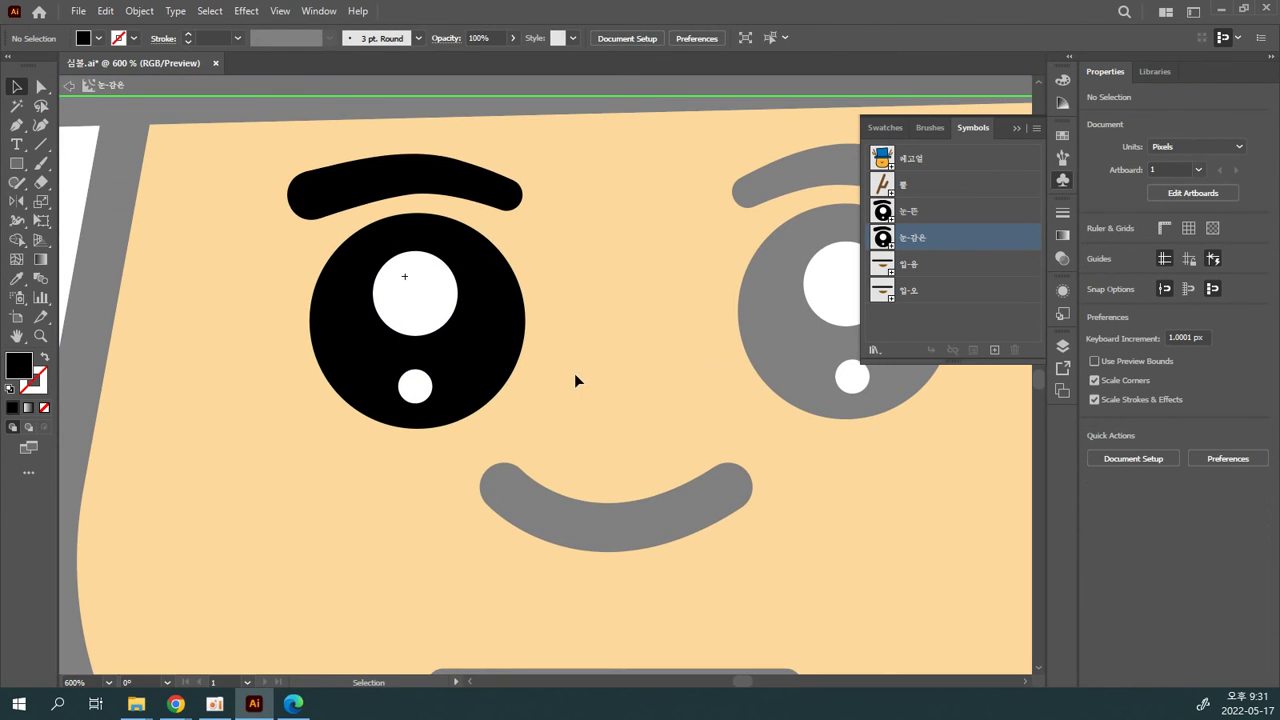
# Step: Leave symbol editing and place the skin-coloured rectangle over the lower part of the eye at the face's left side, shortened to about 14.5 px high
pyautogui.doubleClick(574, 373)
pyautogui.moveTo(409, 432); pyautogui.dragTo(694, 408)
pyautogui.moveTo(524, 414); pyautogui.dragTo(565, 422)
pyautogui.scroll(-7, 627, 426)
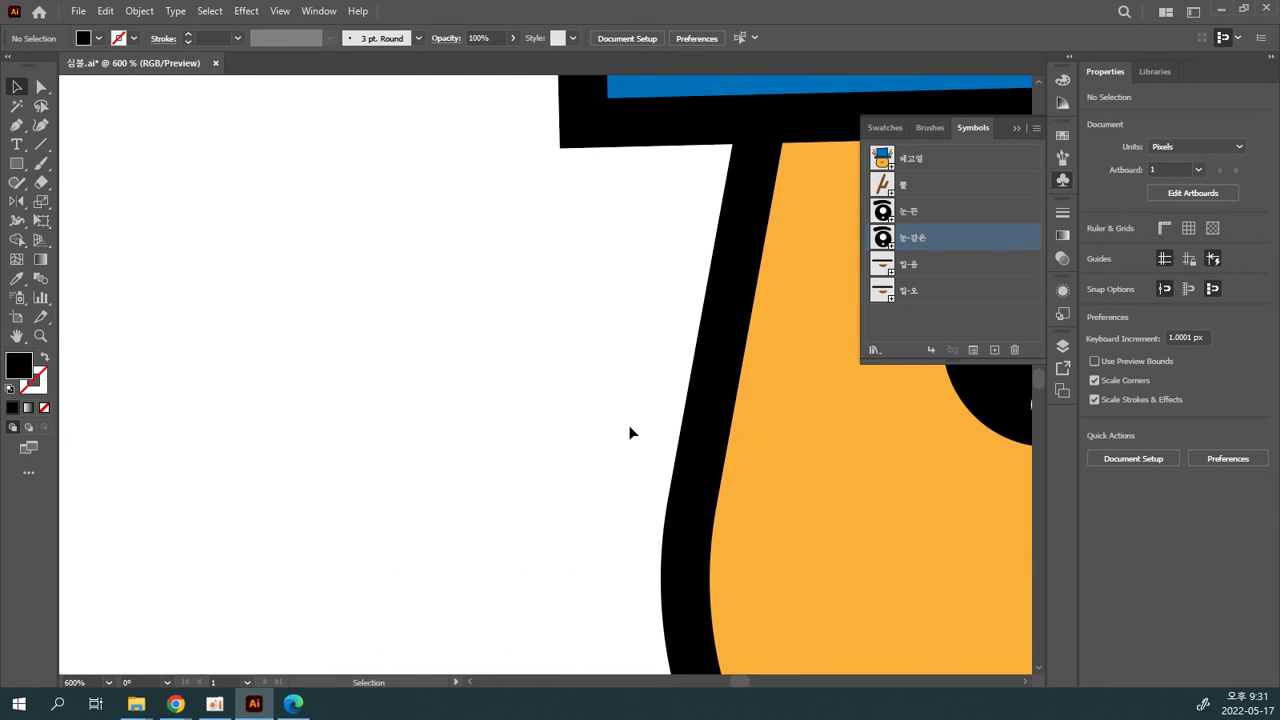
pyautogui.moveTo(122, 360); pyautogui.dragTo(514, 403)
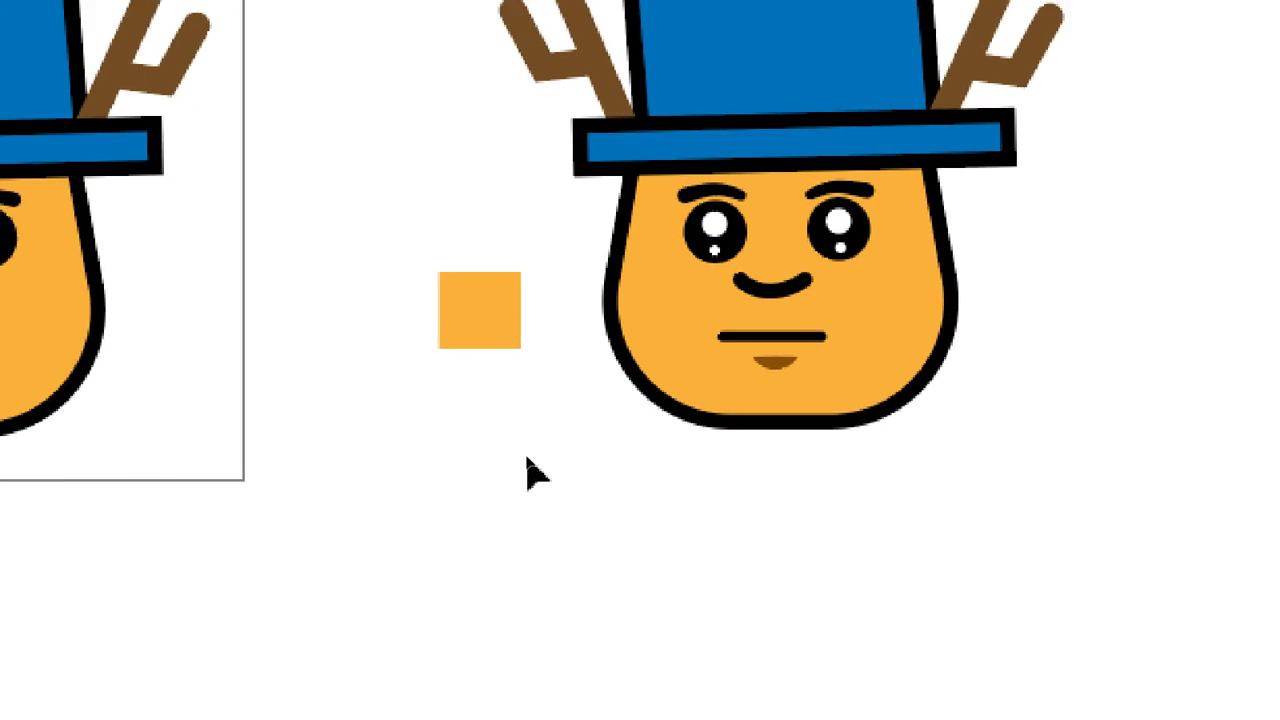
pyautogui.moveTo(500, 346); pyautogui.dragTo(765, 274)
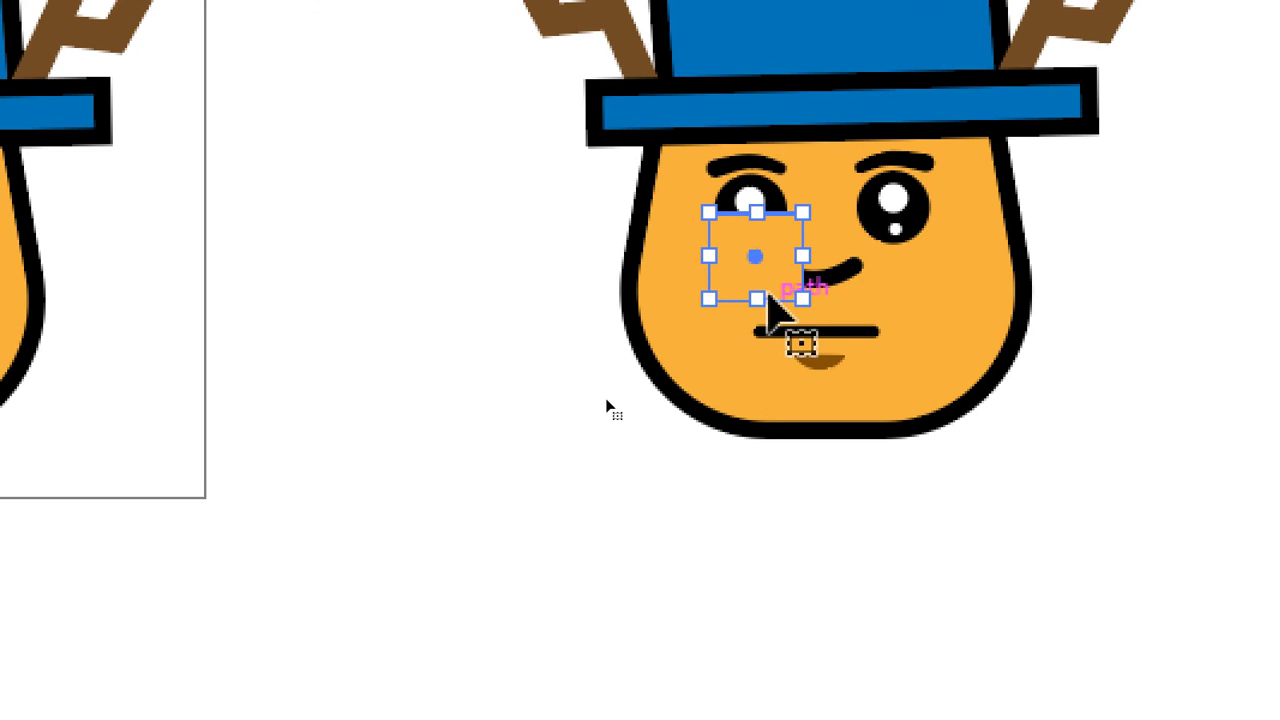
pyautogui.moveTo(763, 296); pyautogui.dragTo(760, 228)
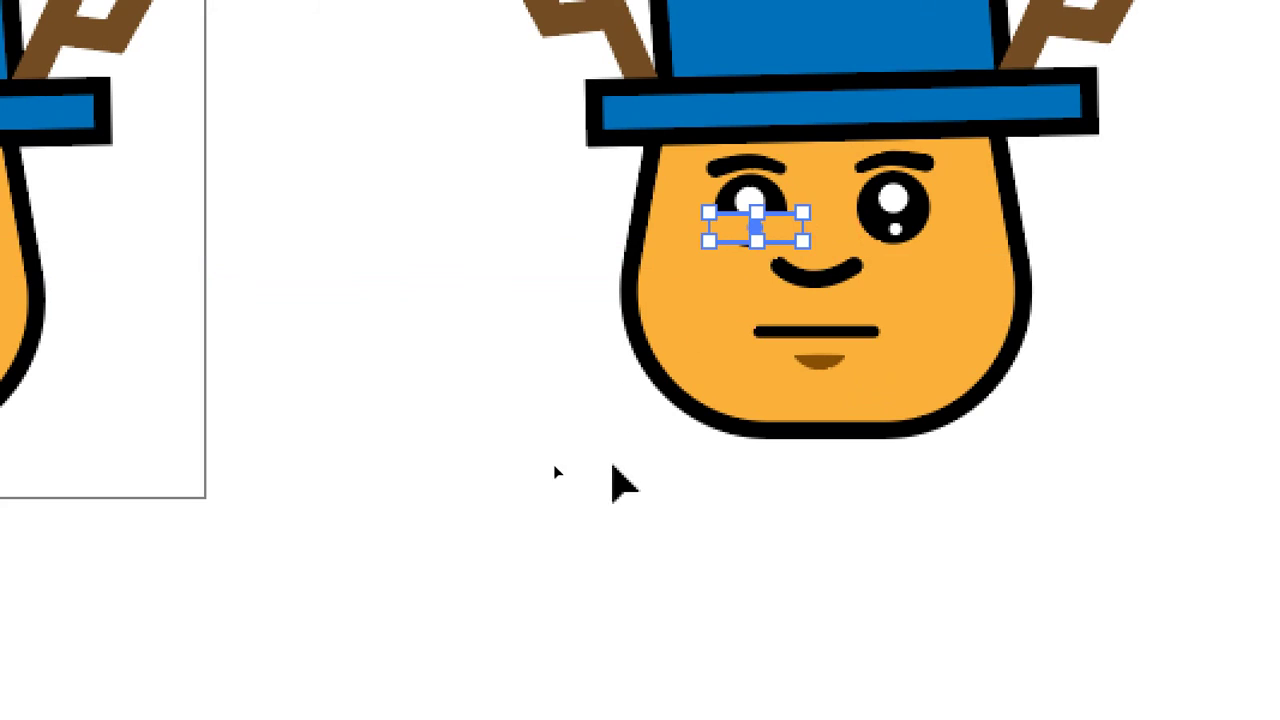
pyautogui.click(607, 536)
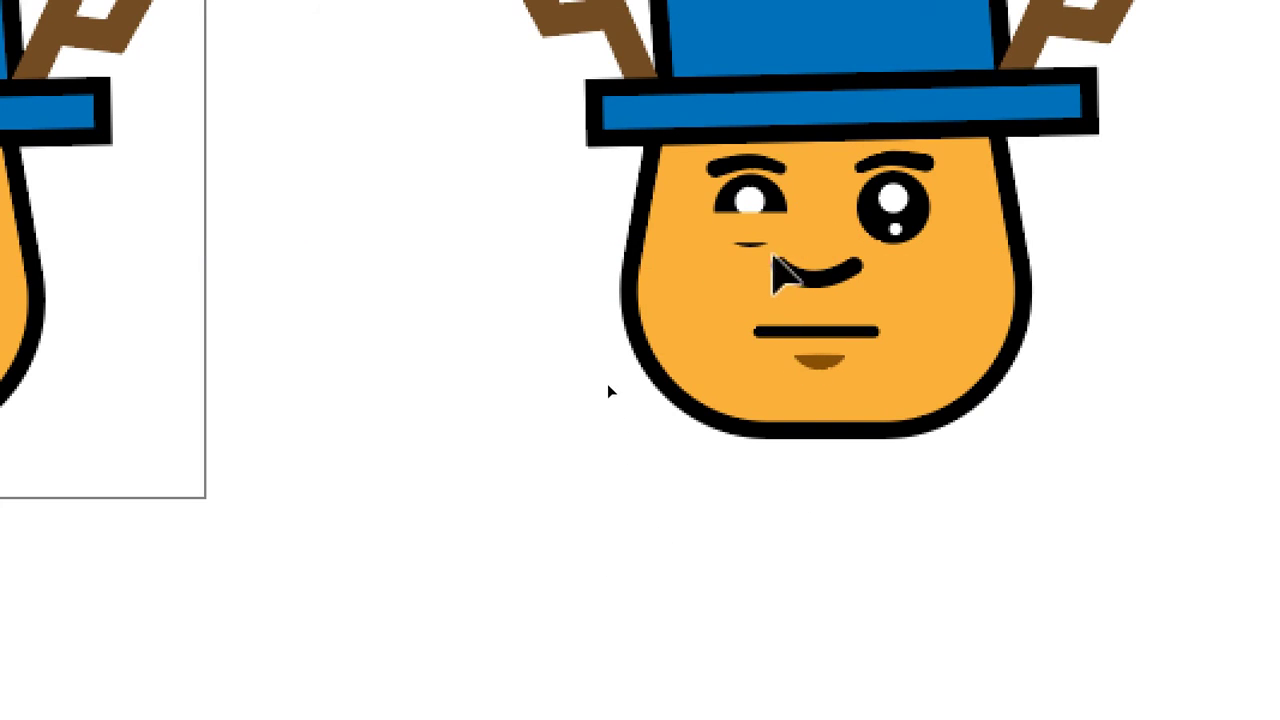
# Step: Remove the skin-coloured rectangle to check which symbol the eye instance belongs to, and undo the removal
pyautogui.click(757, 229)
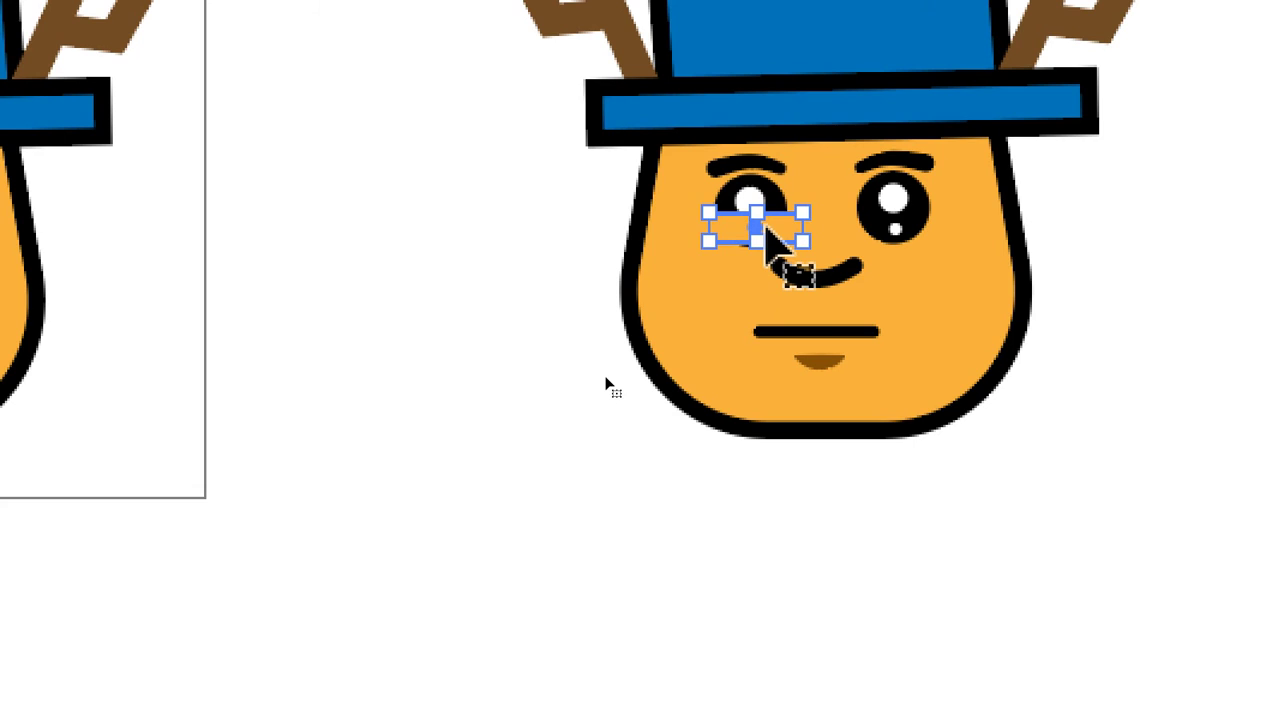
pyautogui.press('Delete')
pyautogui.click(757, 236)
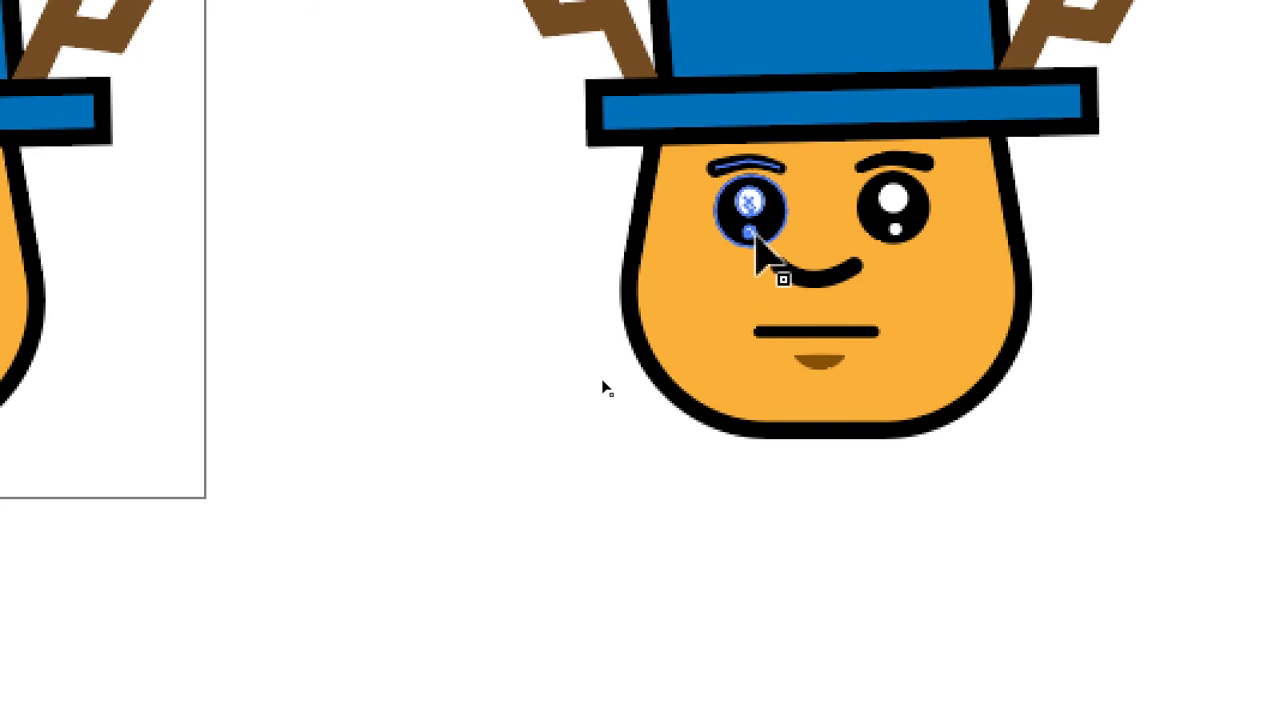
pyautogui.moveTo(757, 238); pyautogui.dragTo(760, 233)
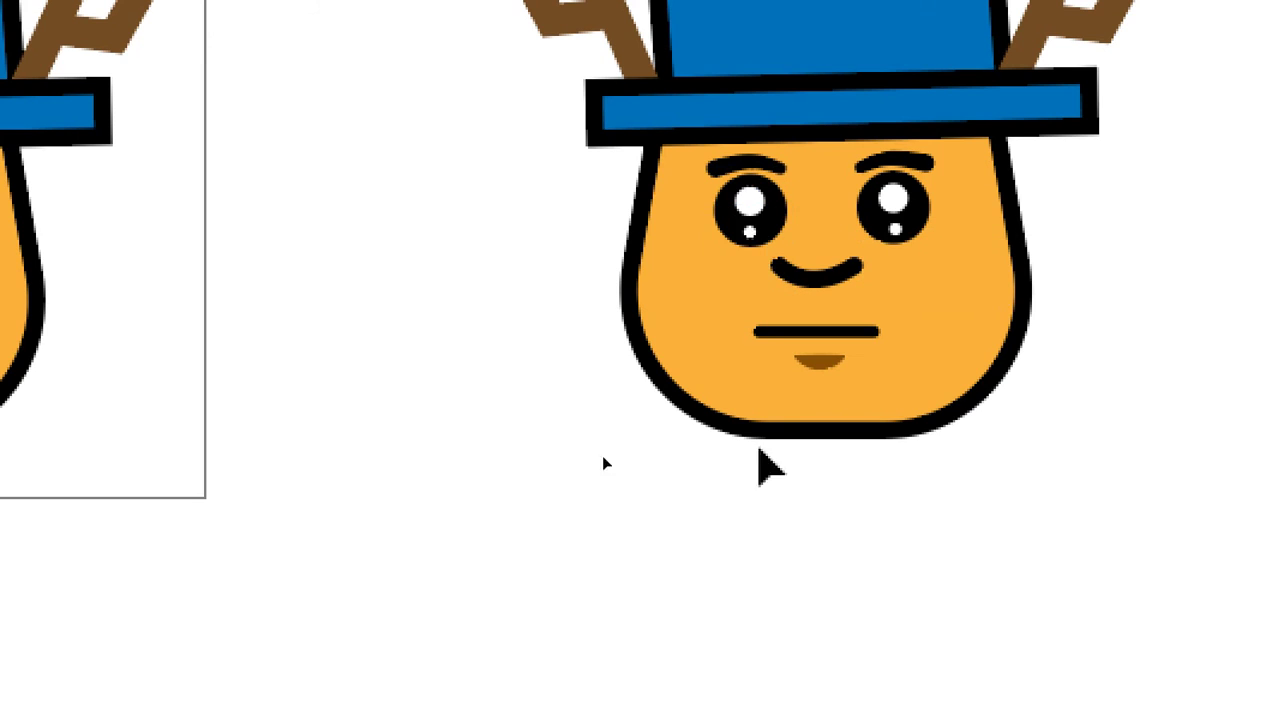
pyautogui.click(753, 238)
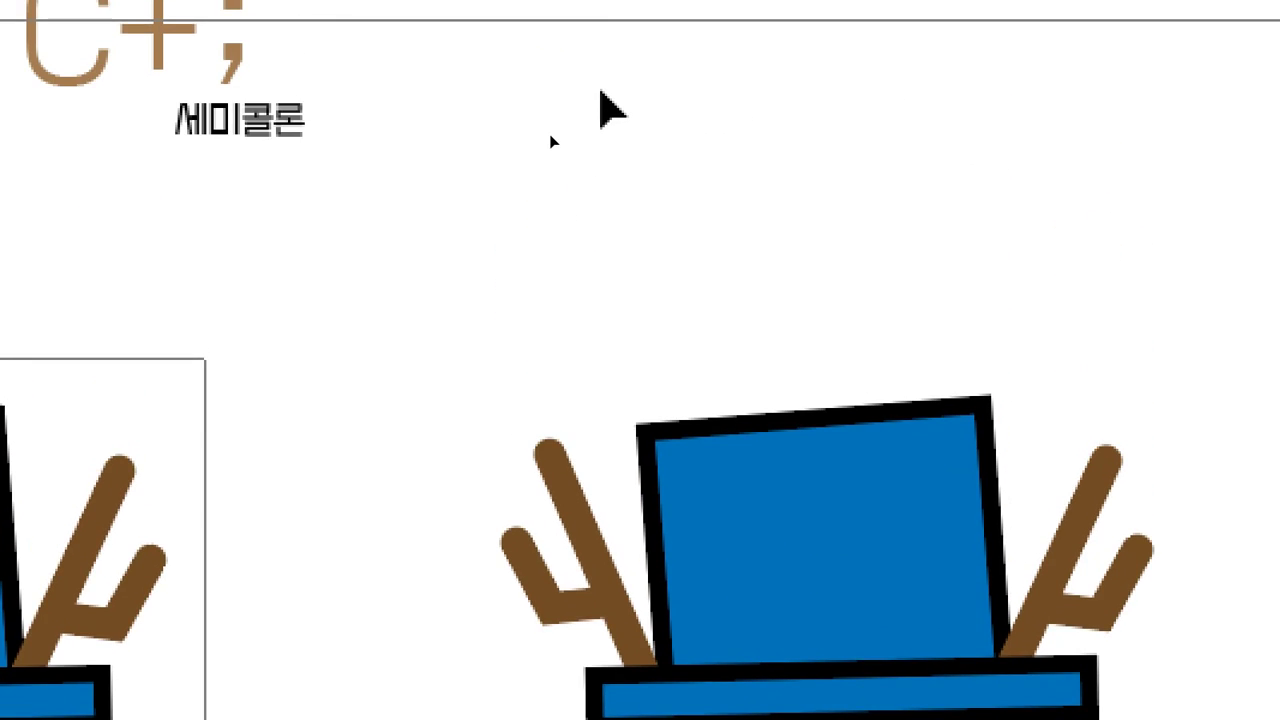
pyautogui.hotkey('ctrl', '=')
pyautogui.hotkey('ctrl', '=')
pyautogui.hotkey('ctrl', '=')
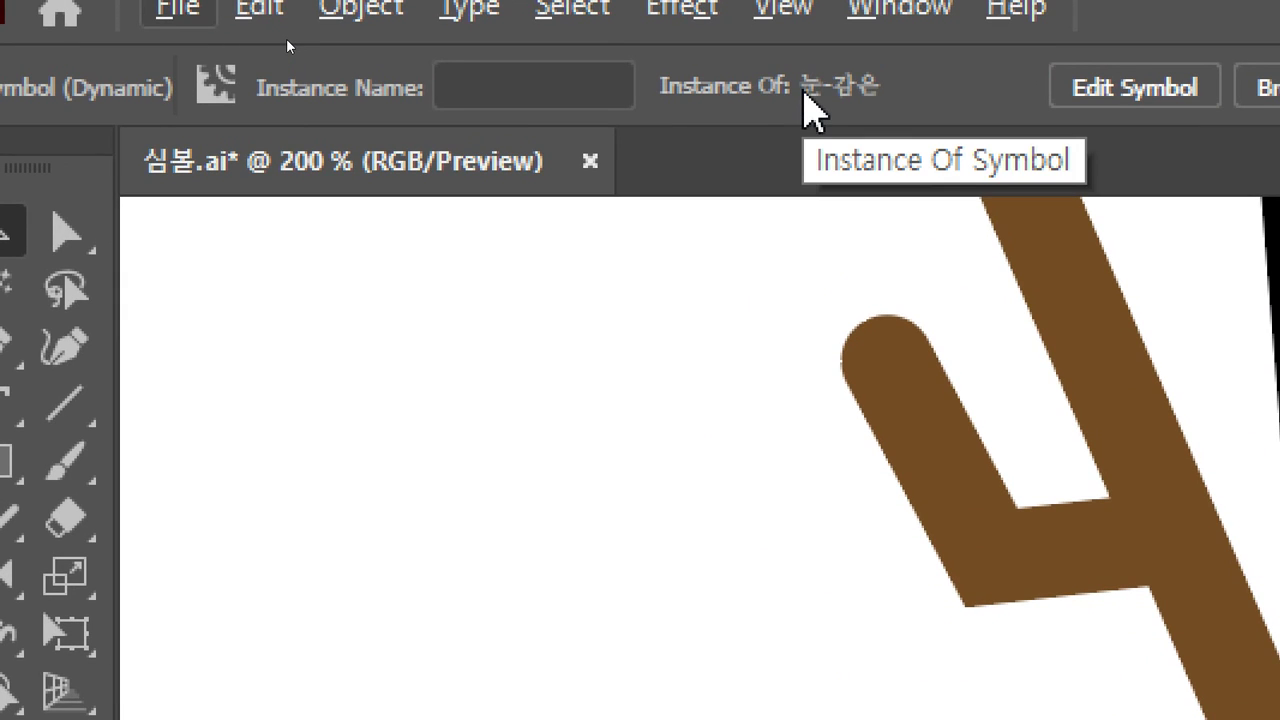
pyautogui.hotkey('ctrl', 'z')
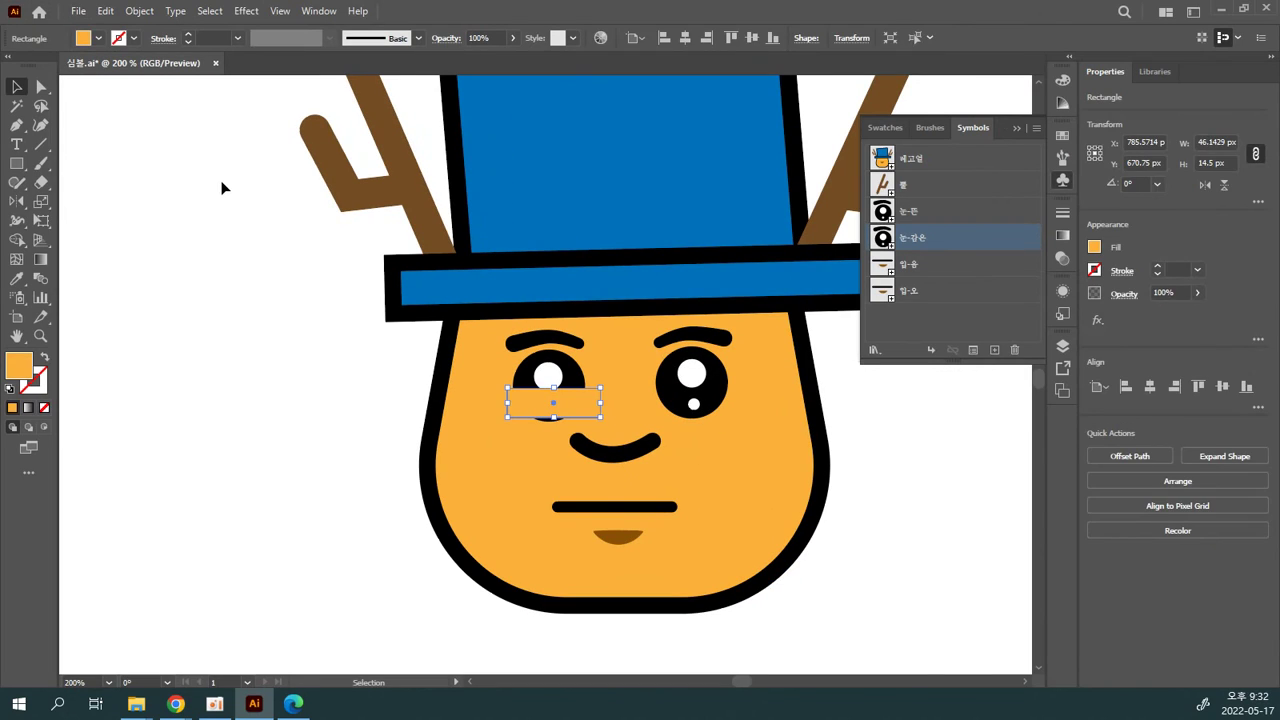
# Step: Cut the skin-coloured rectangle off the face and open the 눈-감은 symbol on its own for editing
pyautogui.click(259, 256)
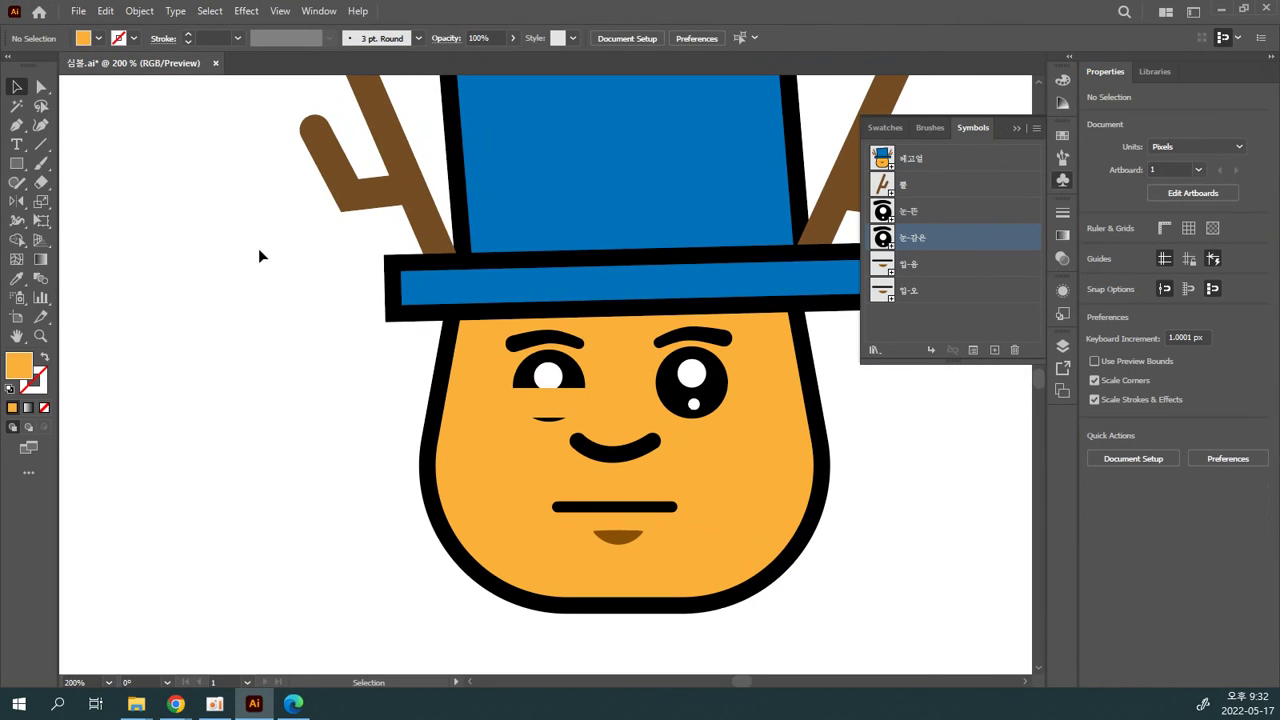
pyautogui.click(555, 415)
pyautogui.press('Delete')
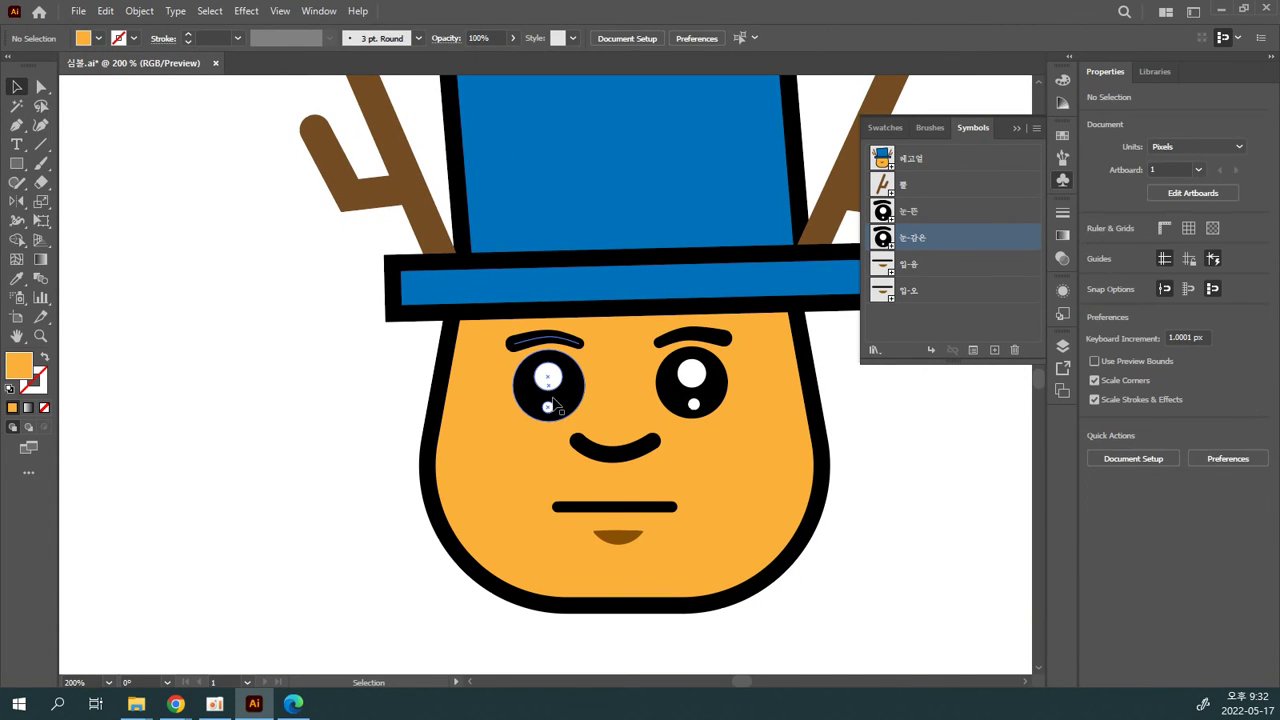
pyautogui.click(583, 392)
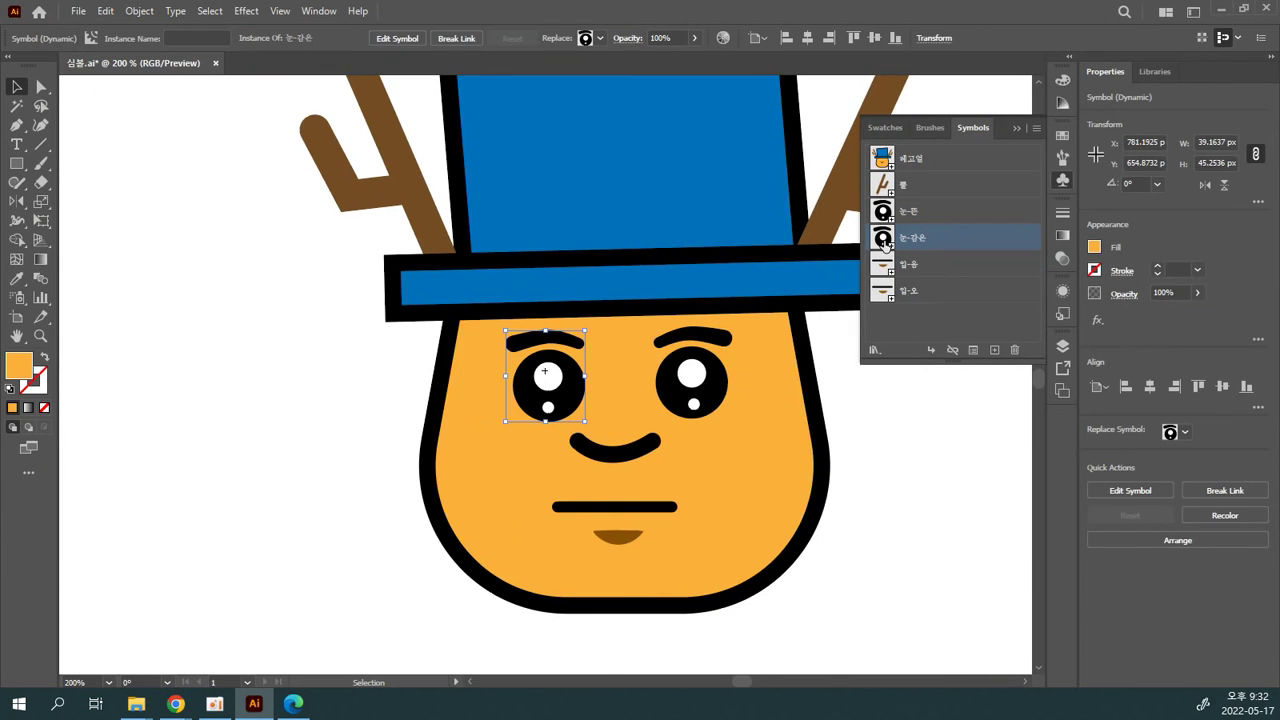
pyautogui.doubleClick(860, 250)
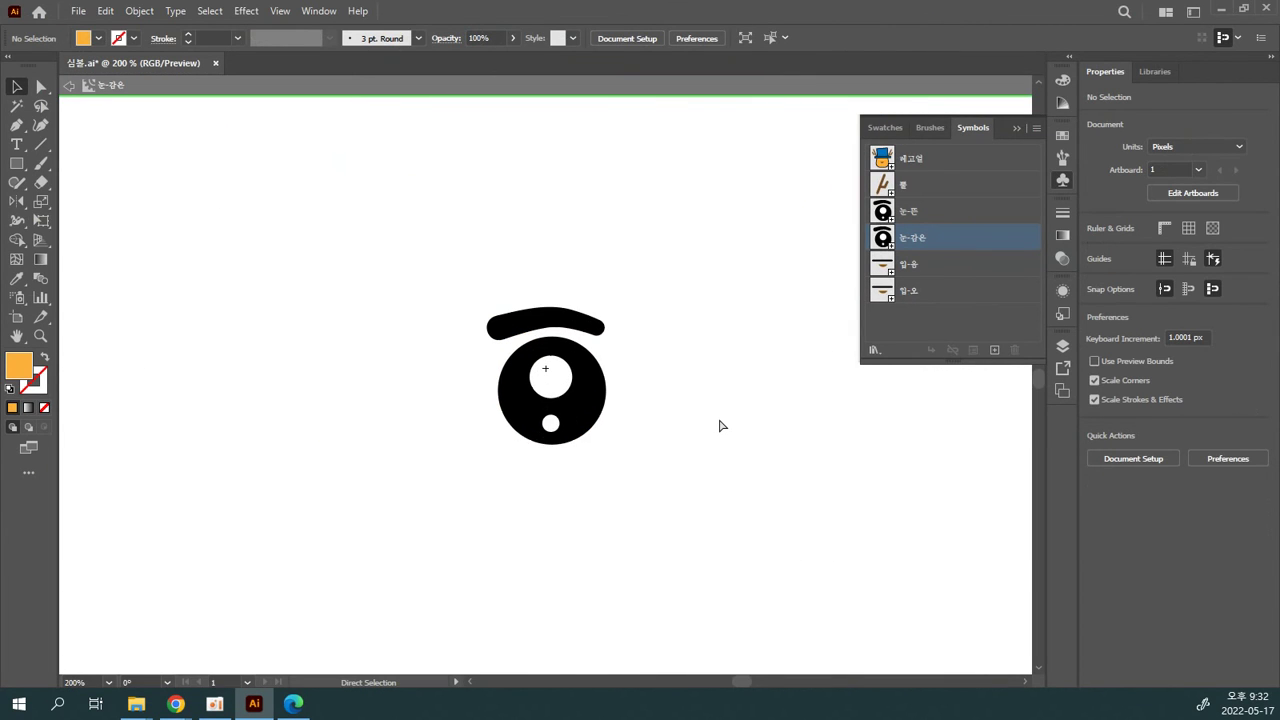
# Step: Paste the rectangle over the lower half of the symbol's eye, extend it upward to about 18.5 px high, and leave symbol editing
pyautogui.hotkey('ctrl', '+')
pyautogui.hotkey('ctrl', '+')
pyautogui.hotkey('ctrl', '+')
pyautogui.hotkey('ctrl', 'v')
pyautogui.moveTo(676, 396); pyautogui.dragTo(682, 502)
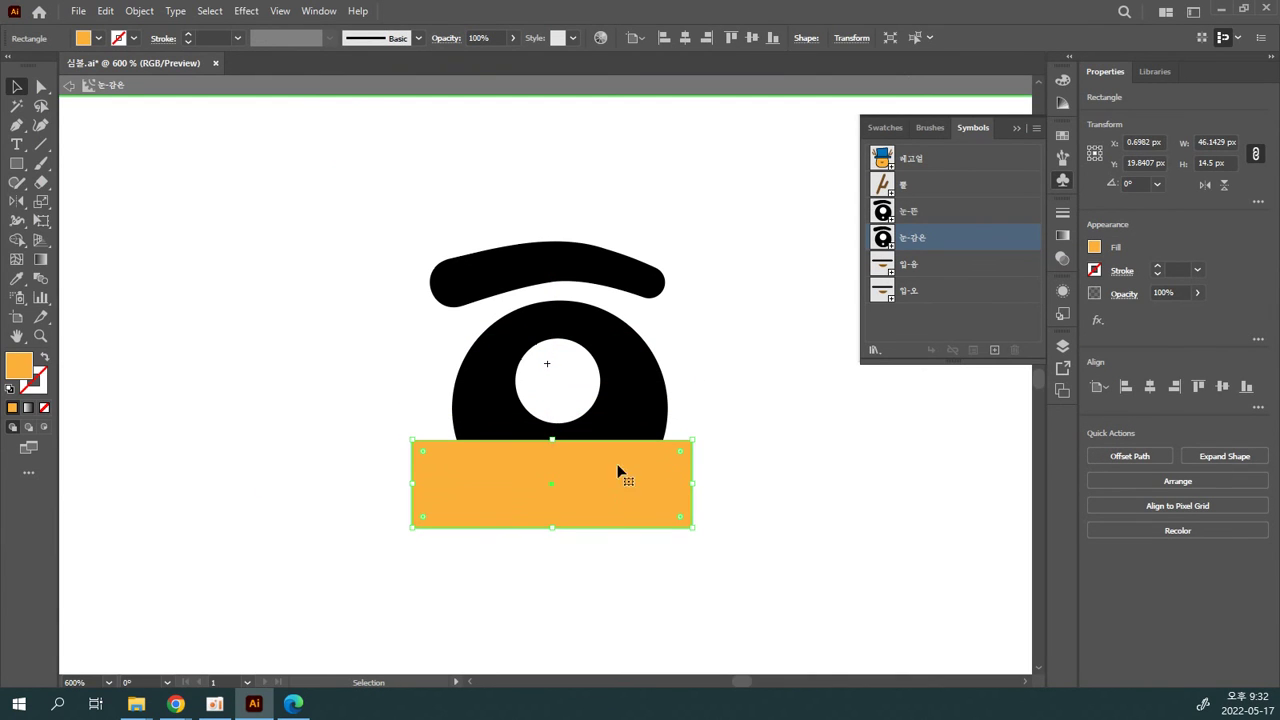
pyautogui.moveTo(555, 441); pyautogui.dragTo(557, 420)
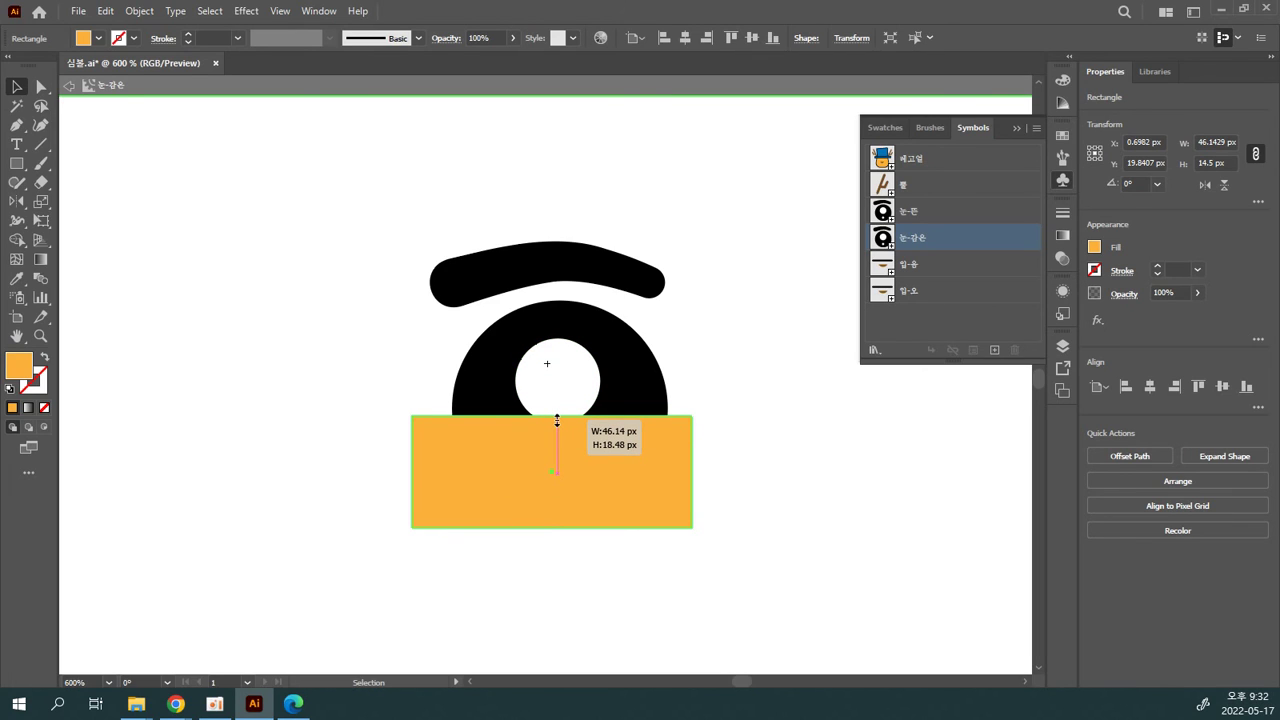
pyautogui.moveTo(557, 420); pyautogui.dragTo(557, 418)
pyautogui.doubleClick(715, 389)
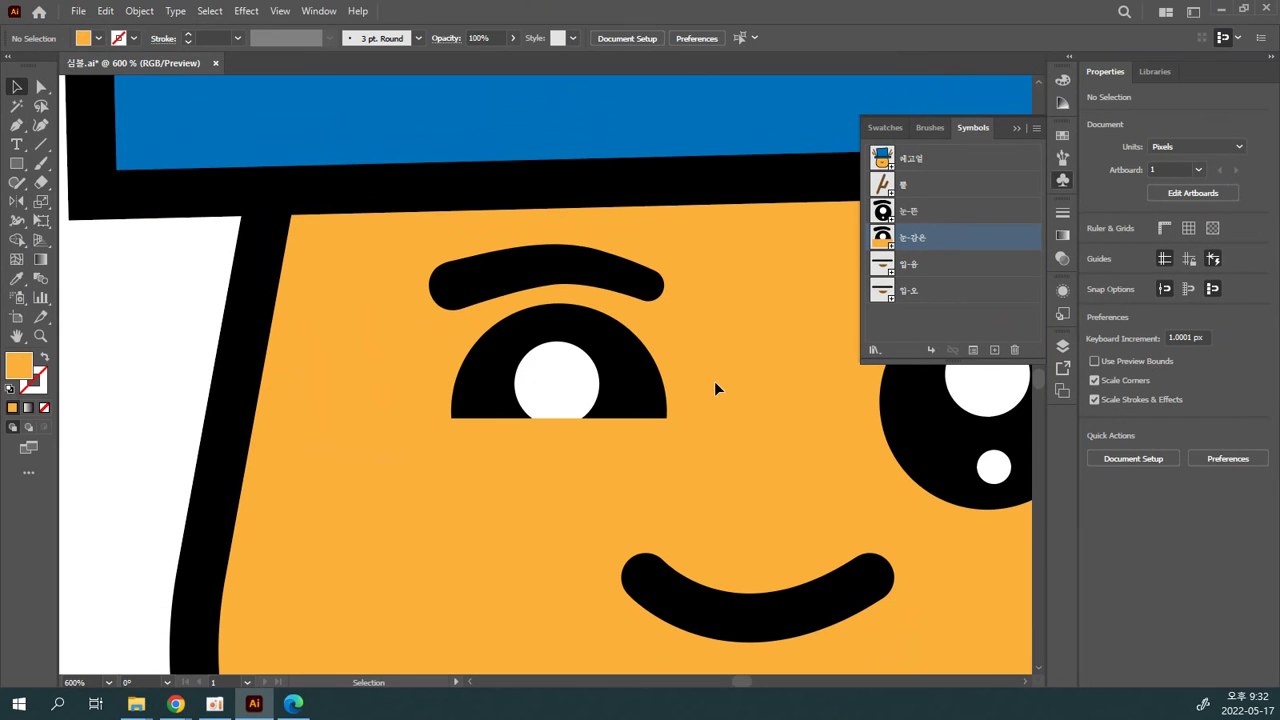
# Step: Move the edited 눈-감은 instance sideways off the face as a test, and undo the move
pyautogui.press('a')
pyautogui.press('v')
pyautogui.moveTo(660, 414); pyautogui.dragTo(297, 410)
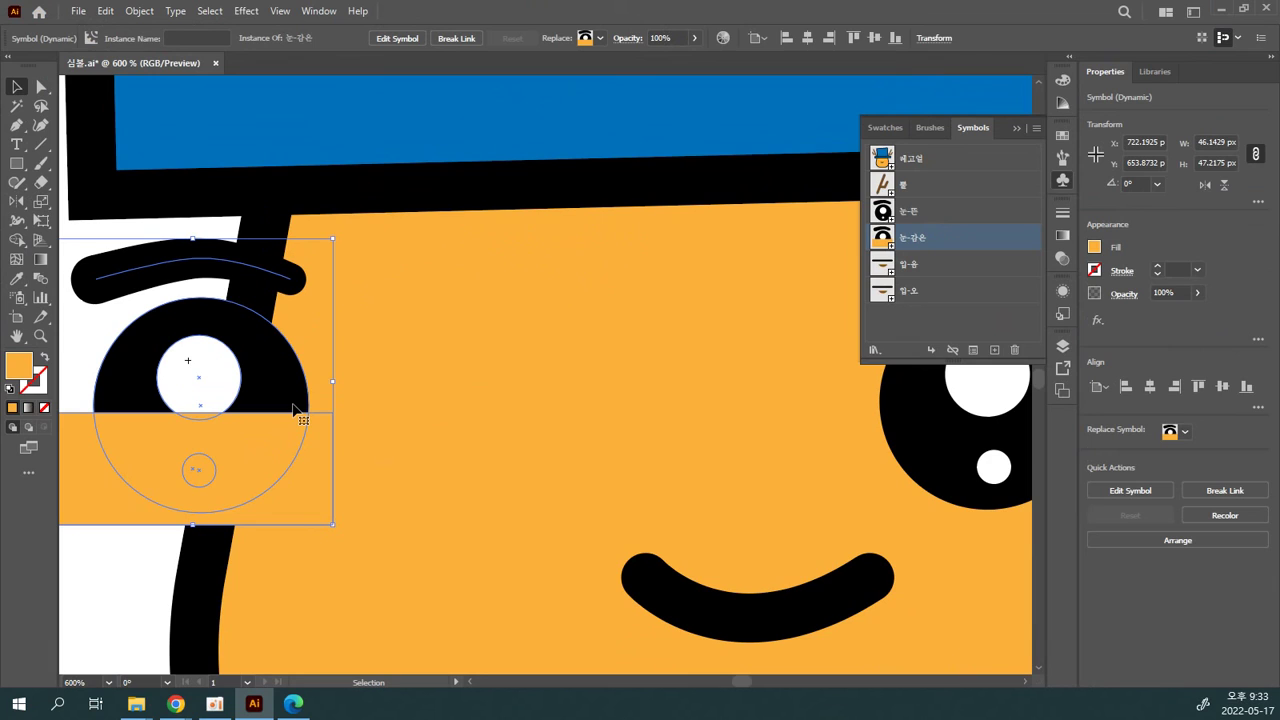
pyautogui.press('a')
pyautogui.hotkey('ctrl', 'z')
pyautogui.press('v')
# Step: Replace the open-eye instance on the right side of the face with the 눈-감은 symbol
pyautogui.hotkey('ctrl', '-')
pyautogui.hotkey('ctrl', '-')
pyautogui.hscroll(2, 663, 409)
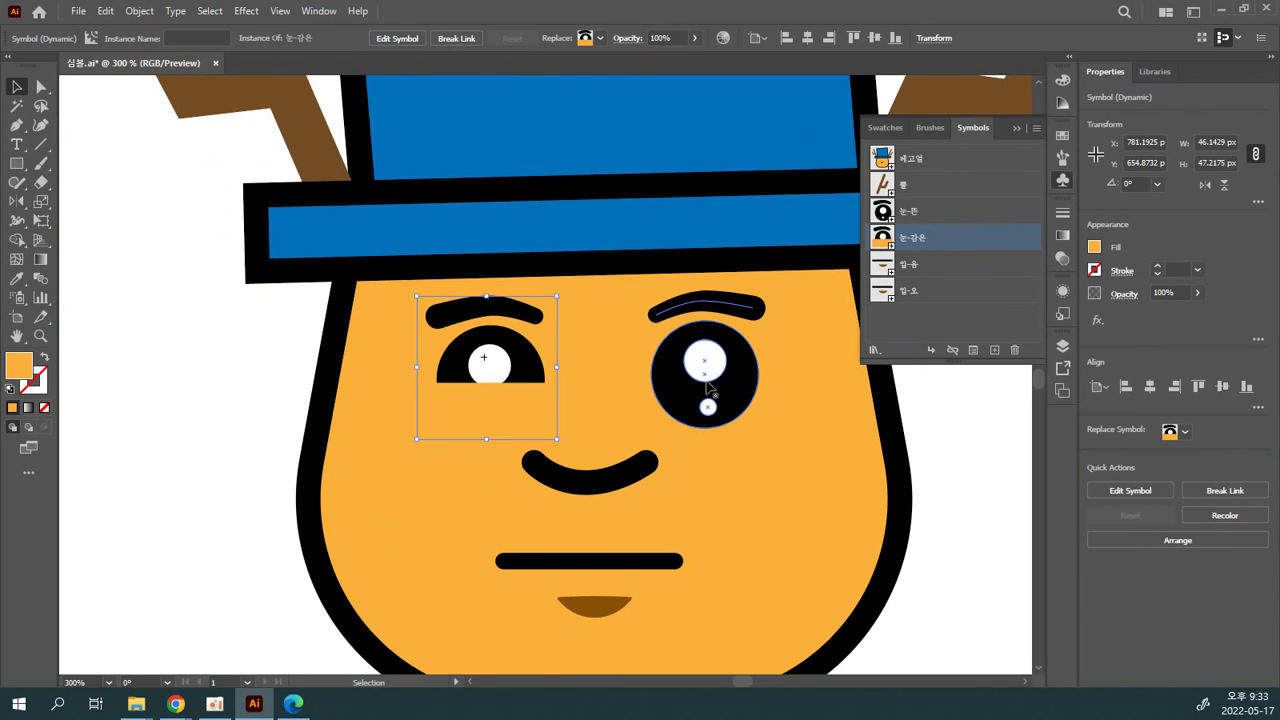
pyautogui.click(706, 380)
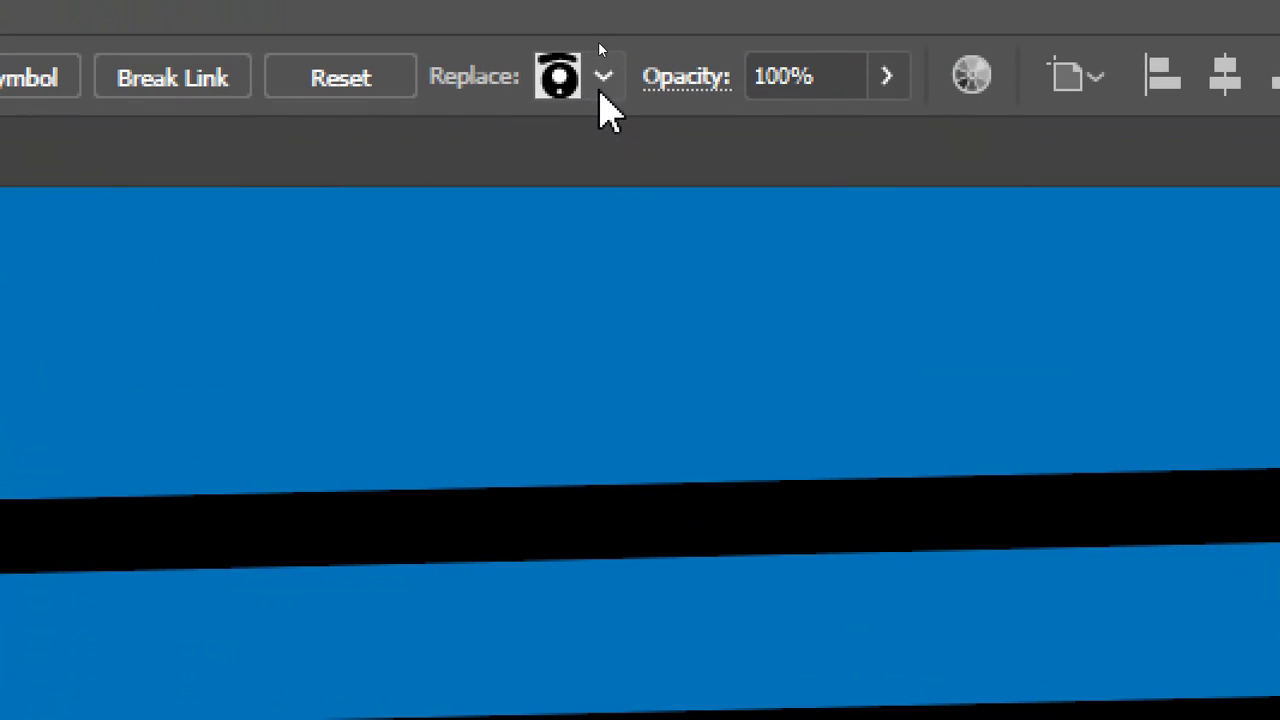
pyautogui.click(600, 40)
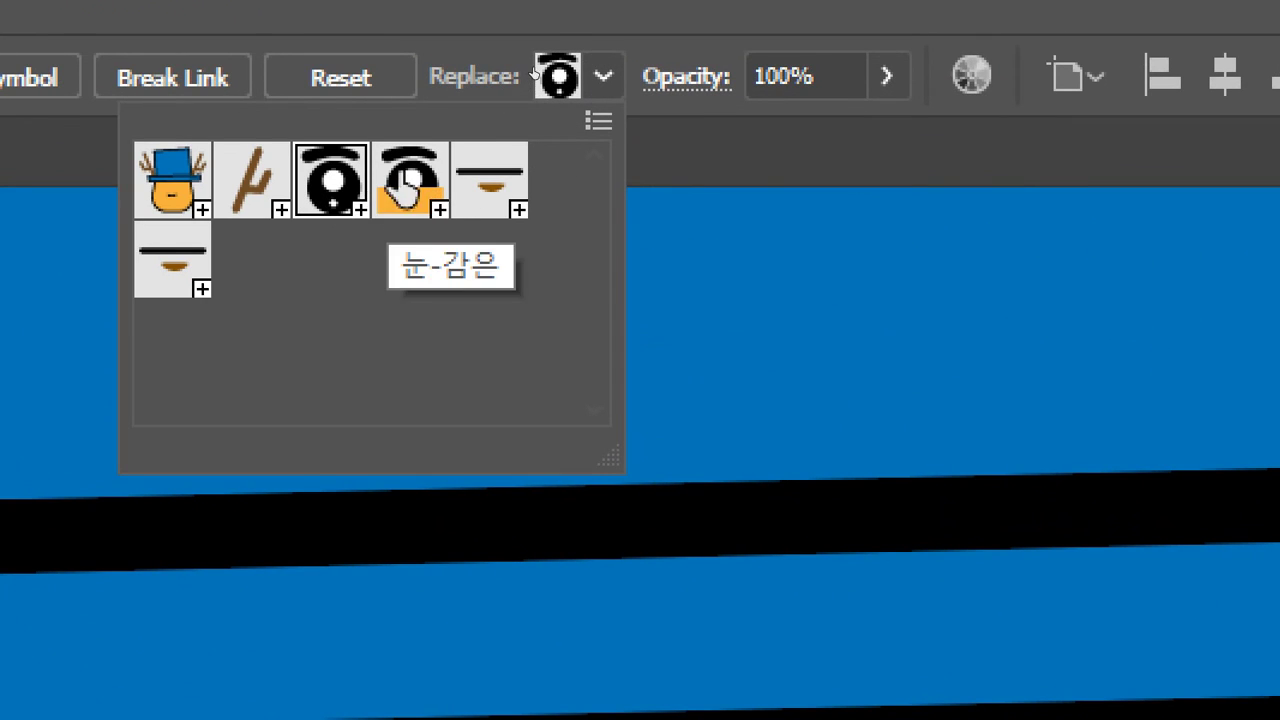
pyautogui.click(412, 195)
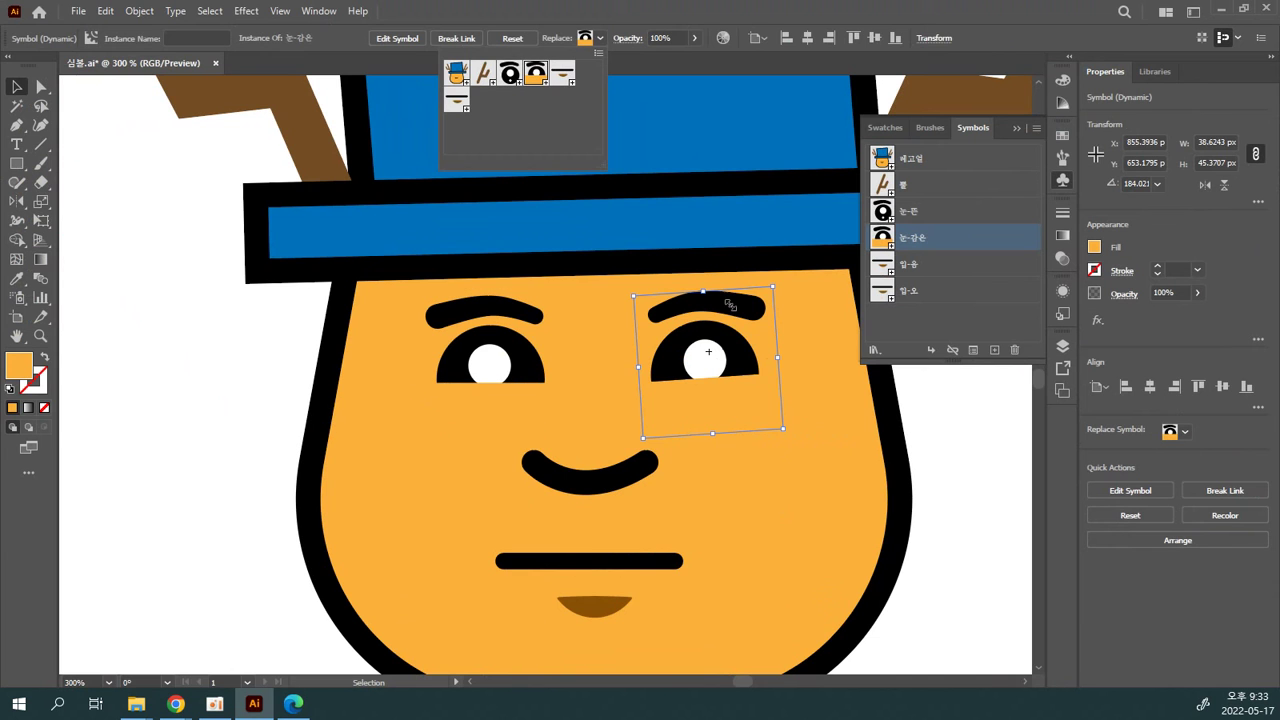
pyautogui.press('Escape')
# Step: Examine the head with both eyes replaced and compare it with the original character on the artboard
pyautogui.hotkey('ctrl', '1')
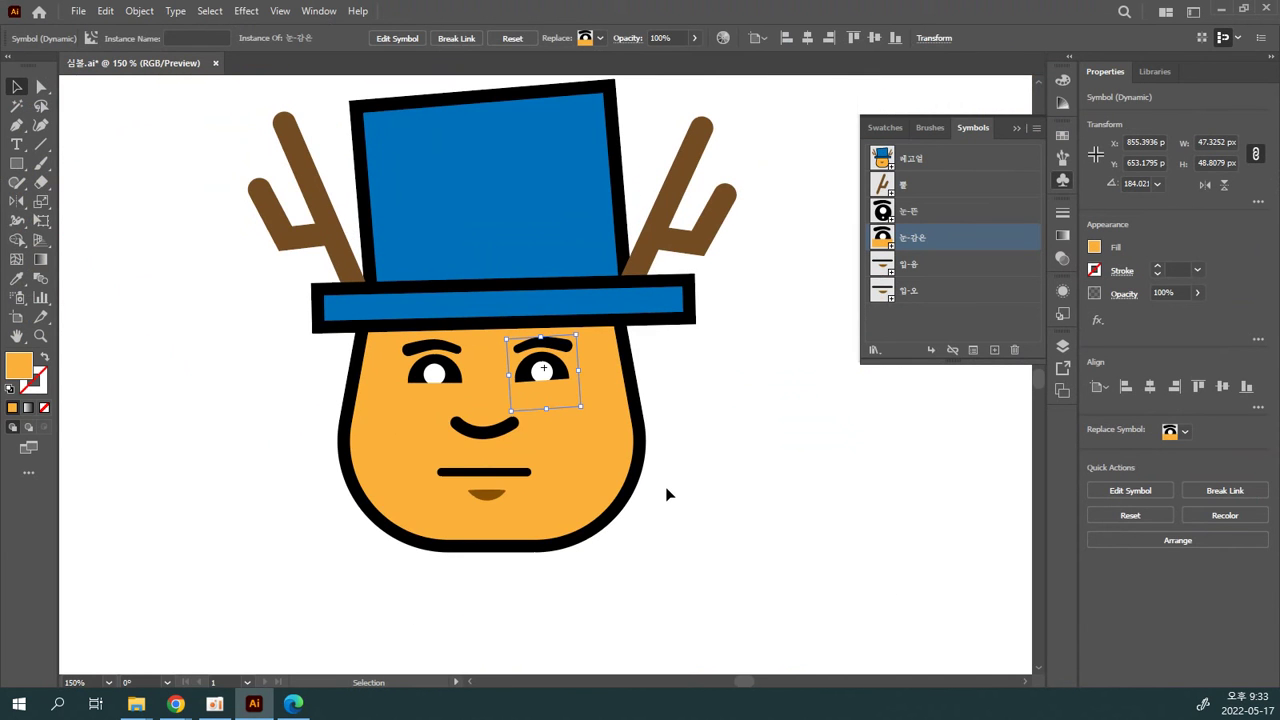
pyautogui.hotkey('ctrl', '=')
pyautogui.moveTo(666, 494); pyautogui.dragTo(792, 543)
pyautogui.hotkey('ctrl', '-')
pyautogui.hotkey('ctrl', '-')
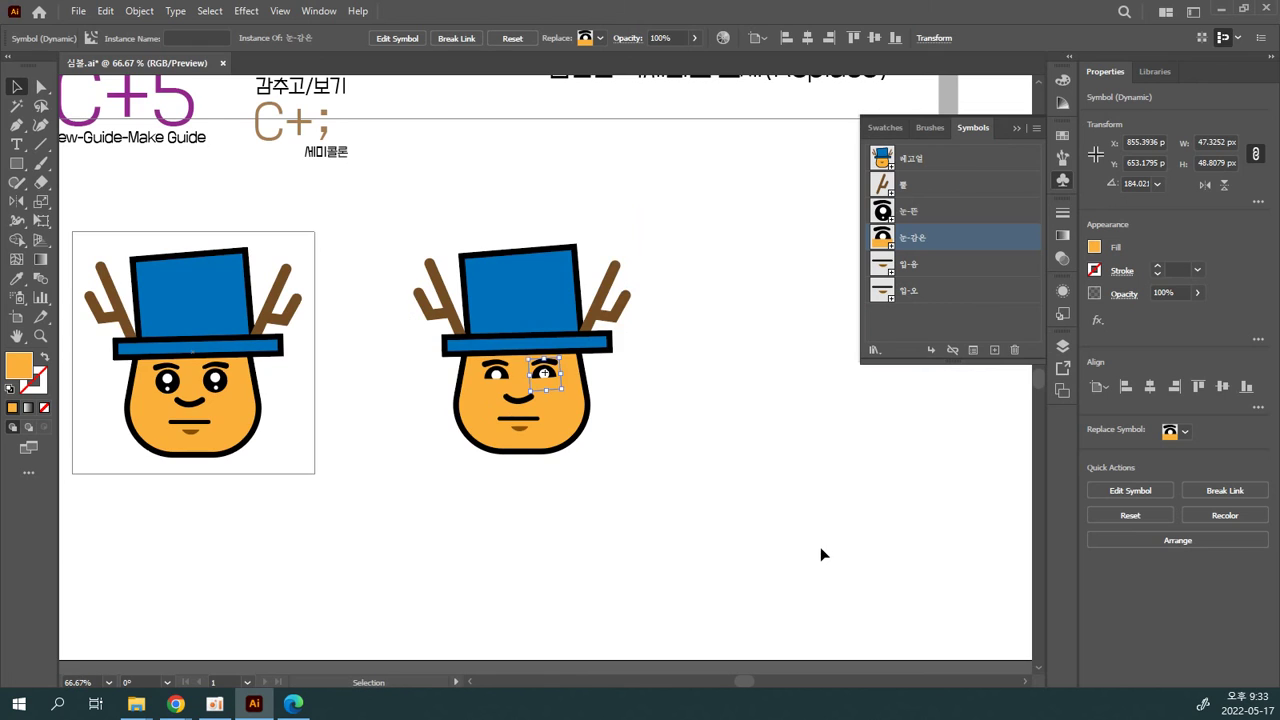
pyautogui.moveTo(708, 531); pyautogui.dragTo(914, 534)
pyautogui.hotkey('ctrl', '=')
pyautogui.hotkey('ctrl', '=')
pyautogui.hotkey('ctrl', '=')
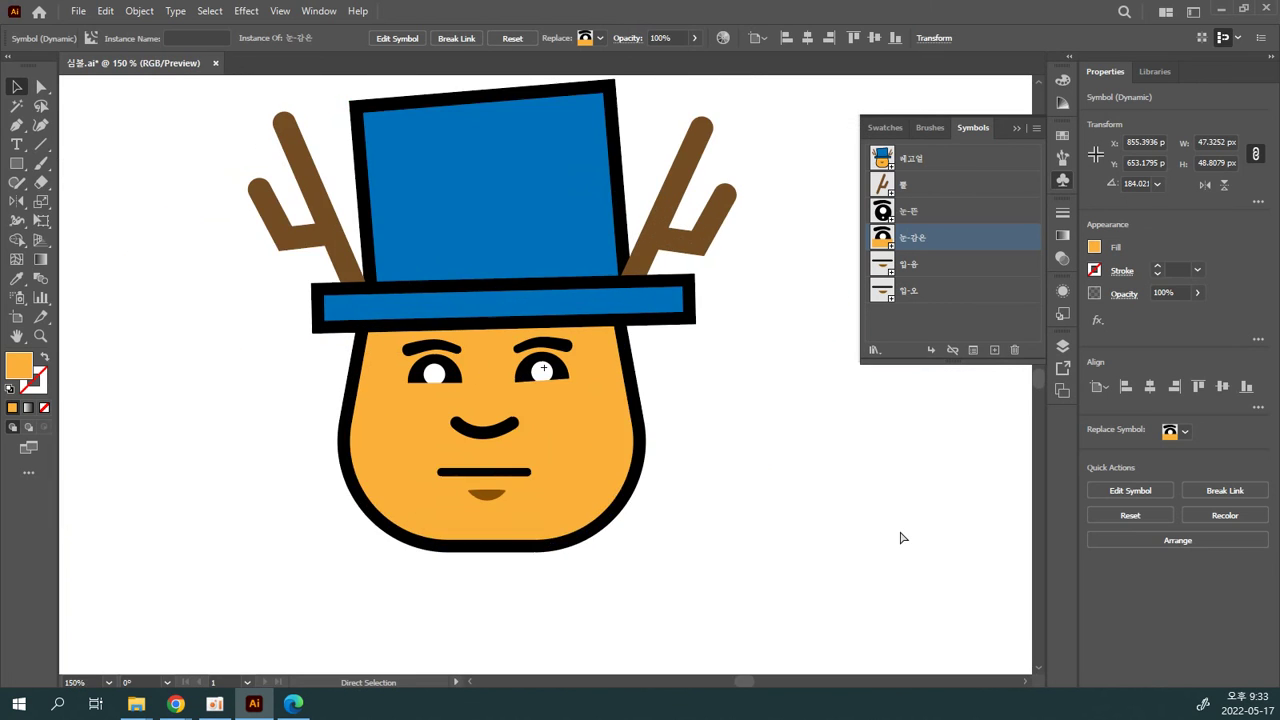
# Step: Open the left-side 눈-감은 instance for editing in place and move the skin-coloured rectangle down below the eye circle
pyautogui.hscroll(-3, 899, 538)
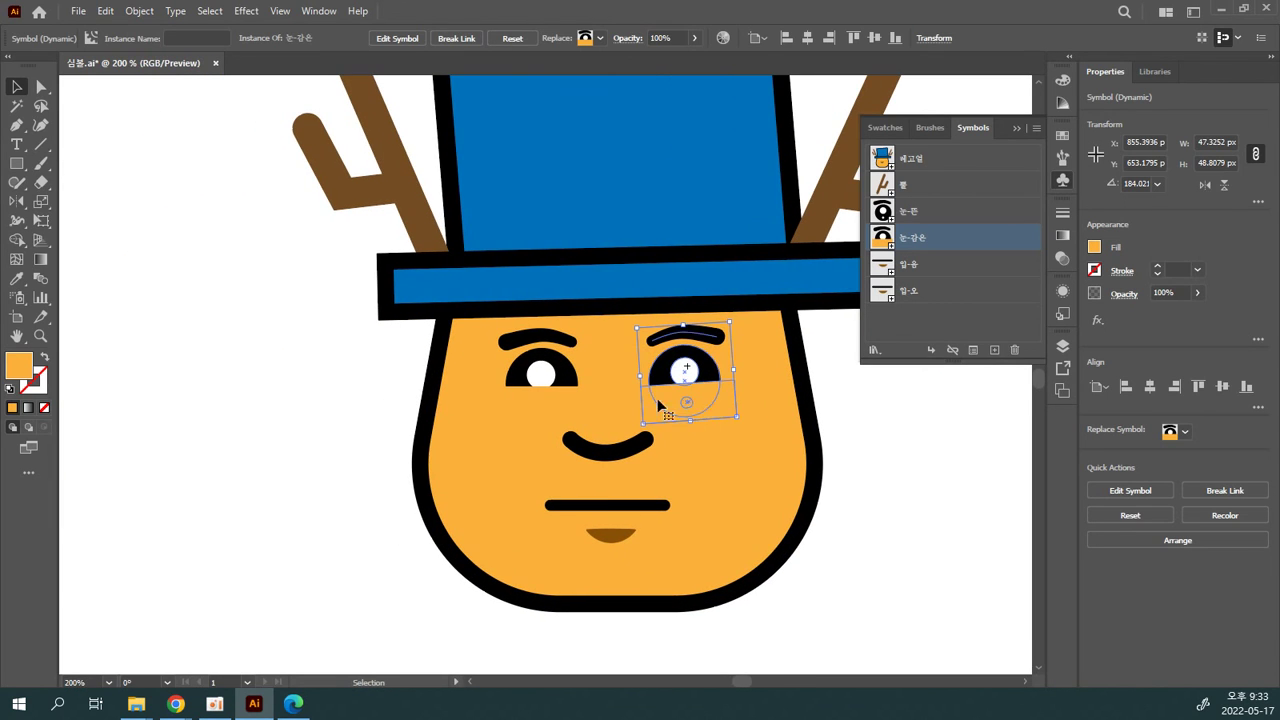
pyautogui.doubleClick(538, 374)
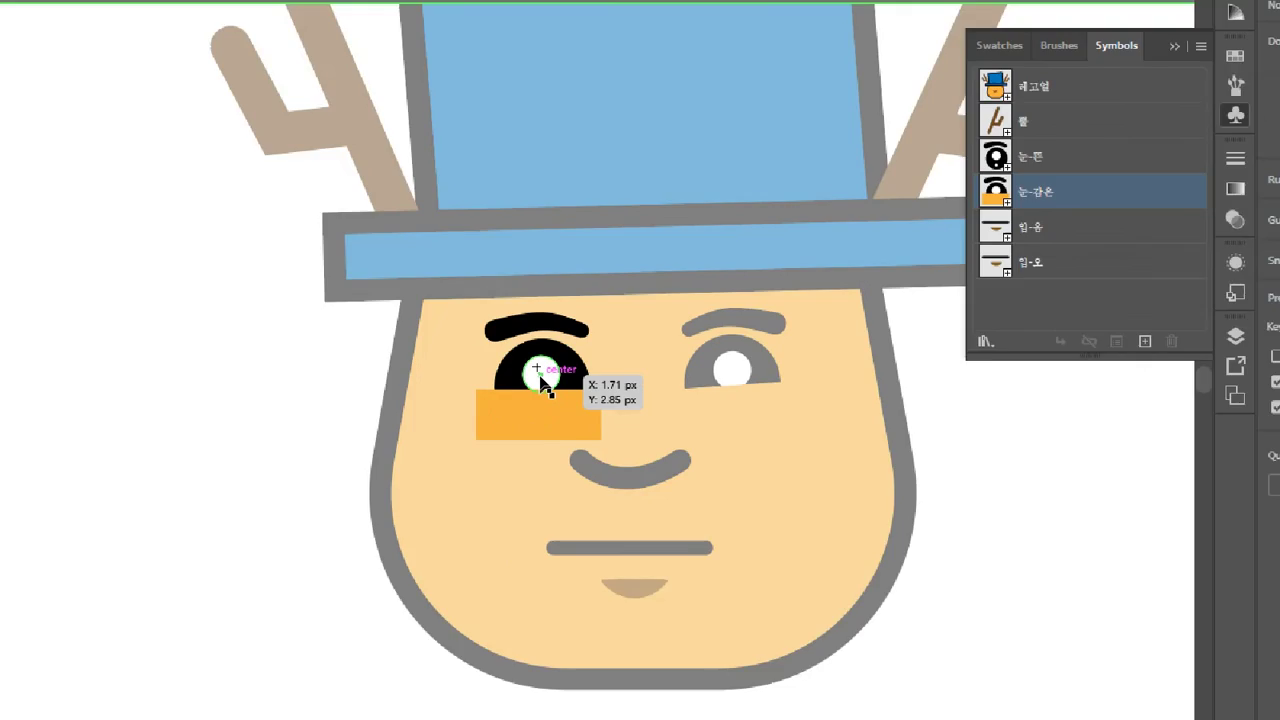
pyautogui.click(546, 379)
pyautogui.click(554, 414)
pyautogui.moveTo(554, 414); pyautogui.dragTo(543, 426)
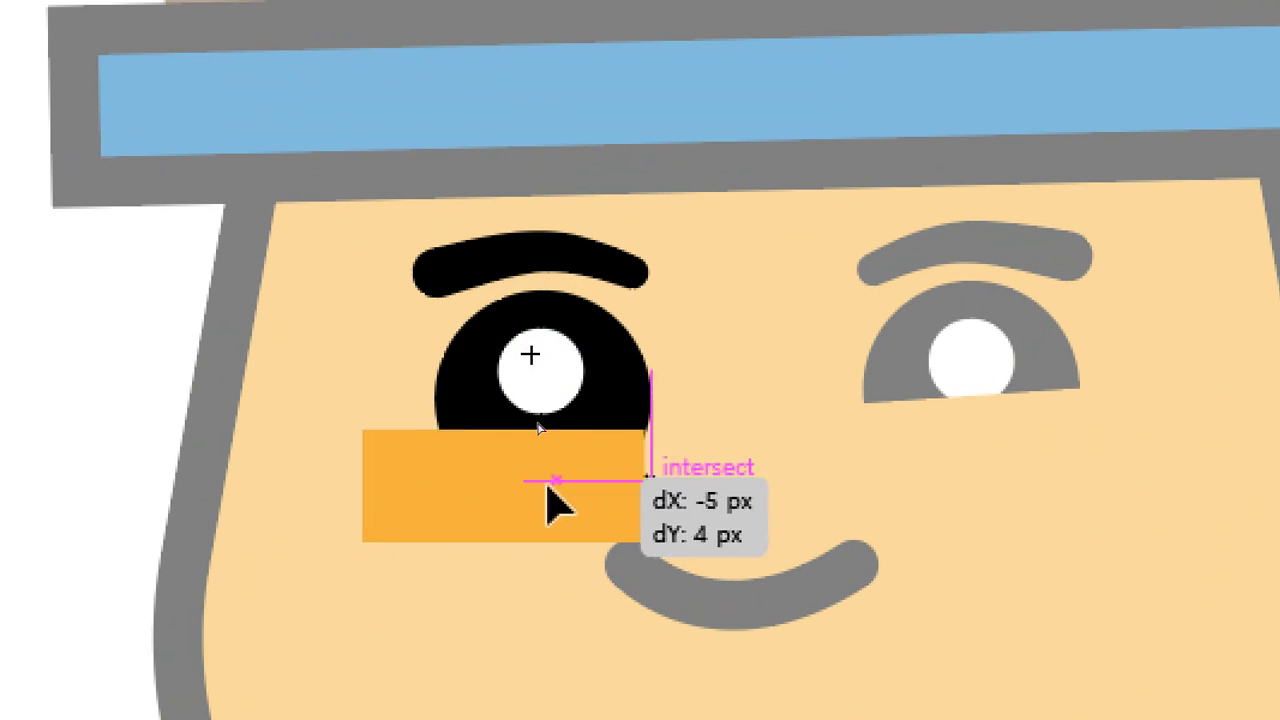
pyautogui.moveTo(548, 487); pyautogui.dragTo(527, 577)
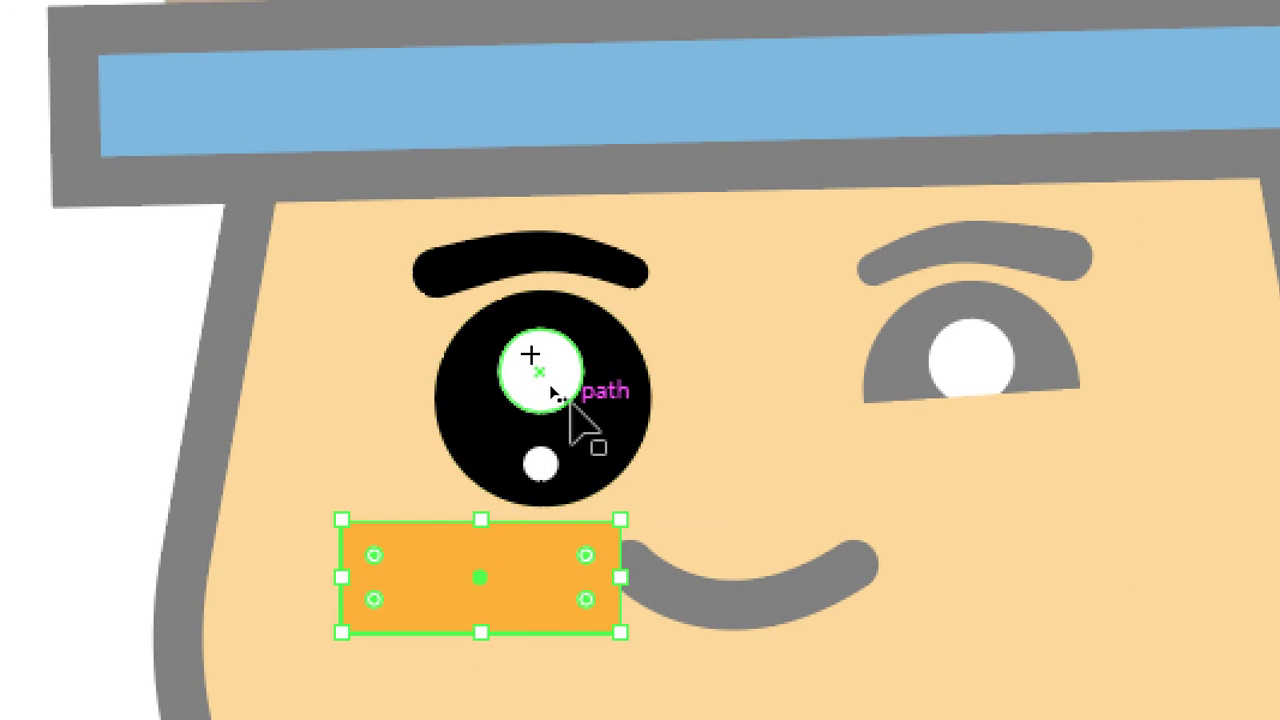
# Step: Inspect the separate parts of the eye artwork inside the symbol and select the eyebrow path to view its stroke settings
pyautogui.click(550, 388)
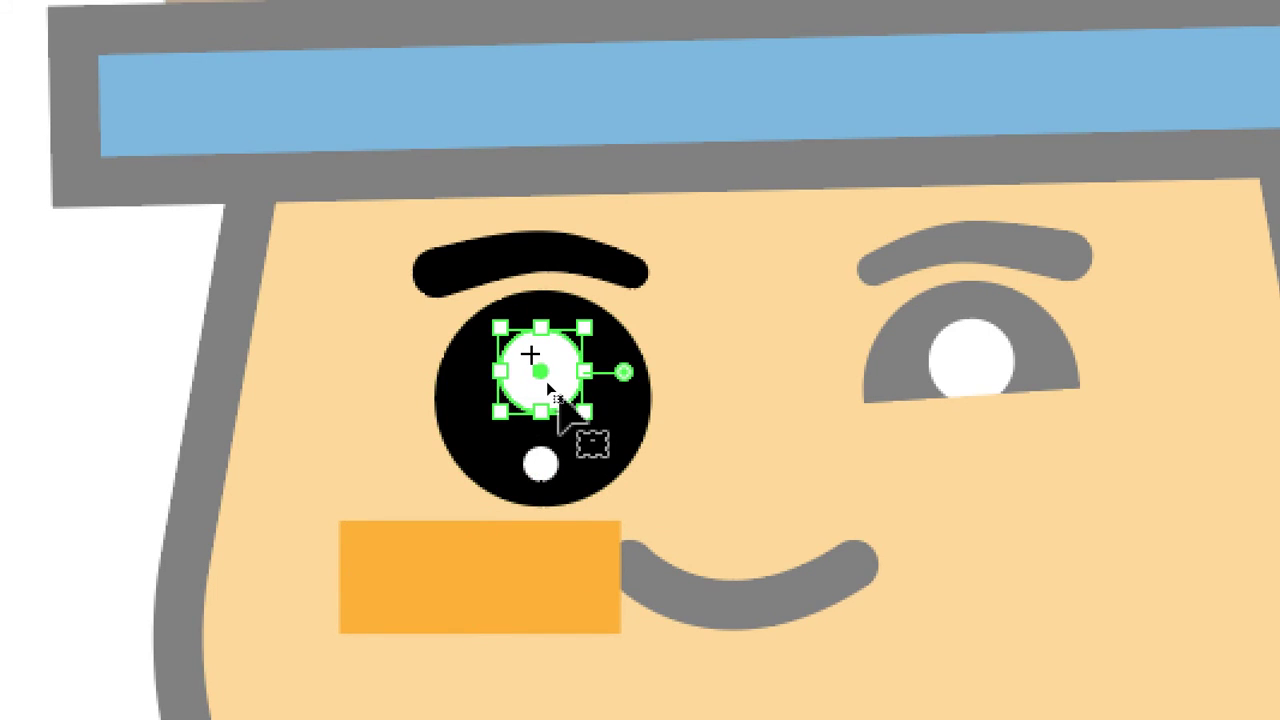
pyautogui.click(694, 431)
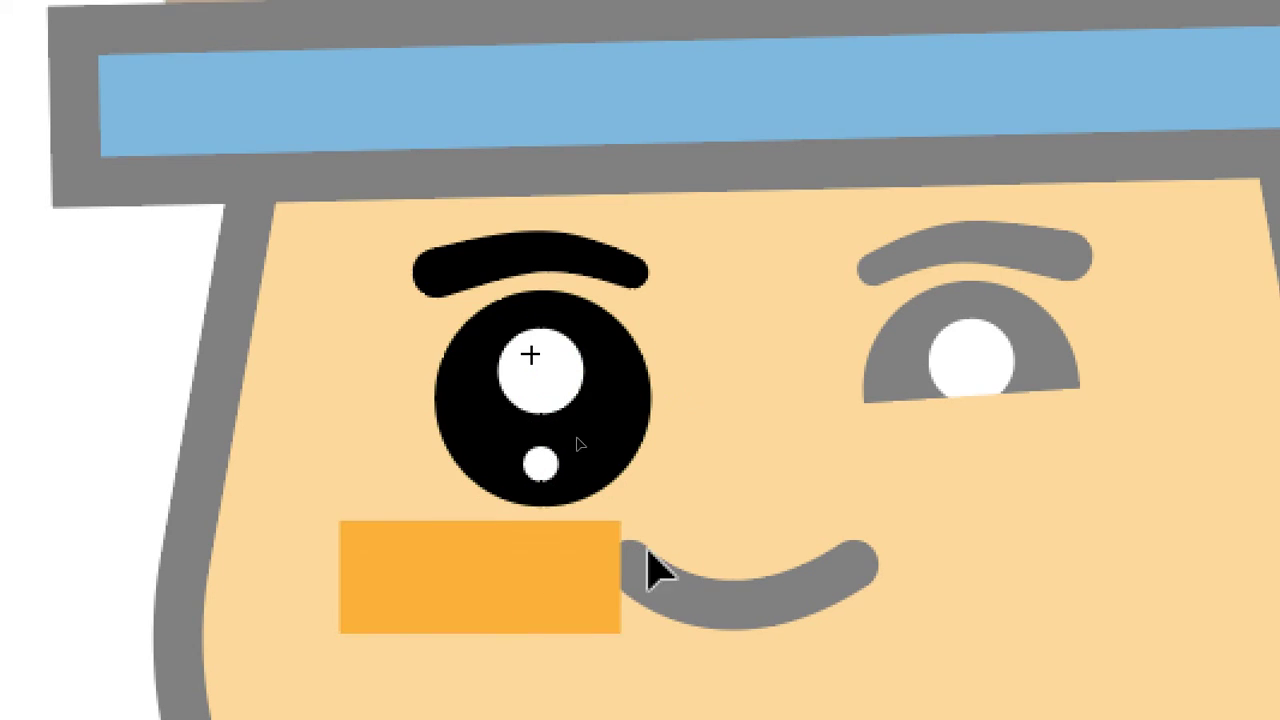
pyautogui.scroll(-1, 646, 560)
pyautogui.click(586, 543)
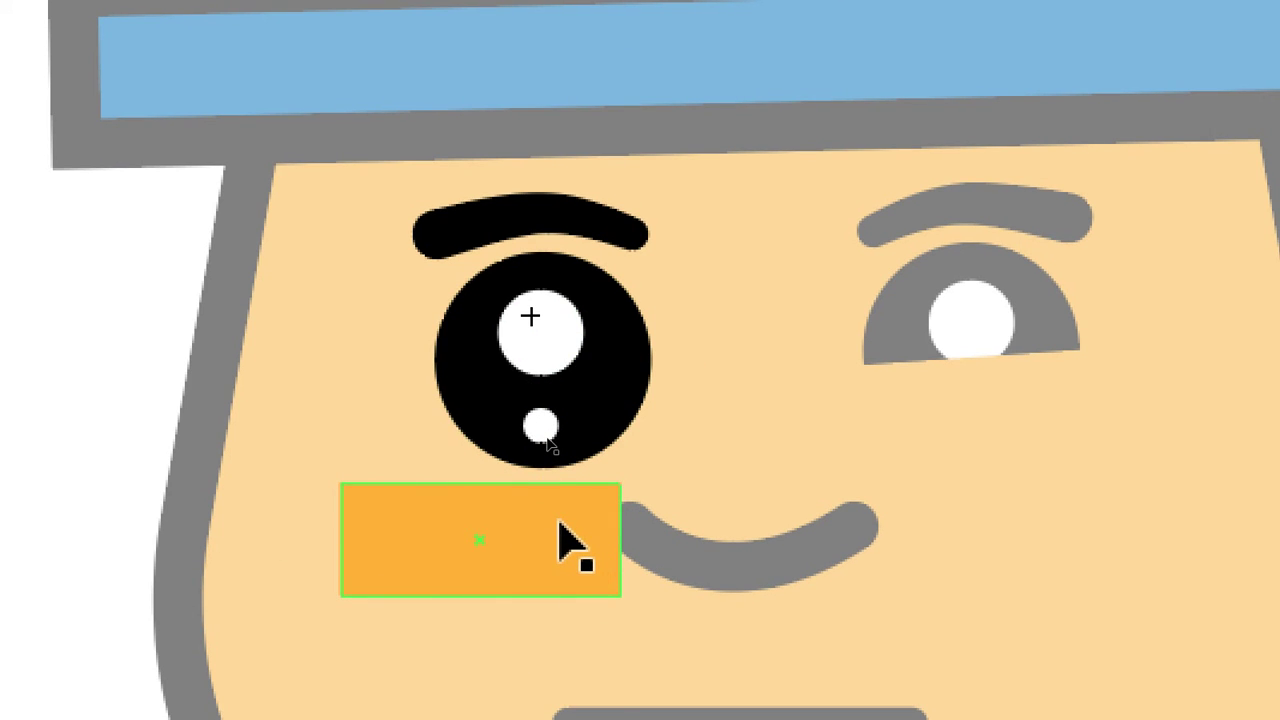
pyautogui.click(422, 395)
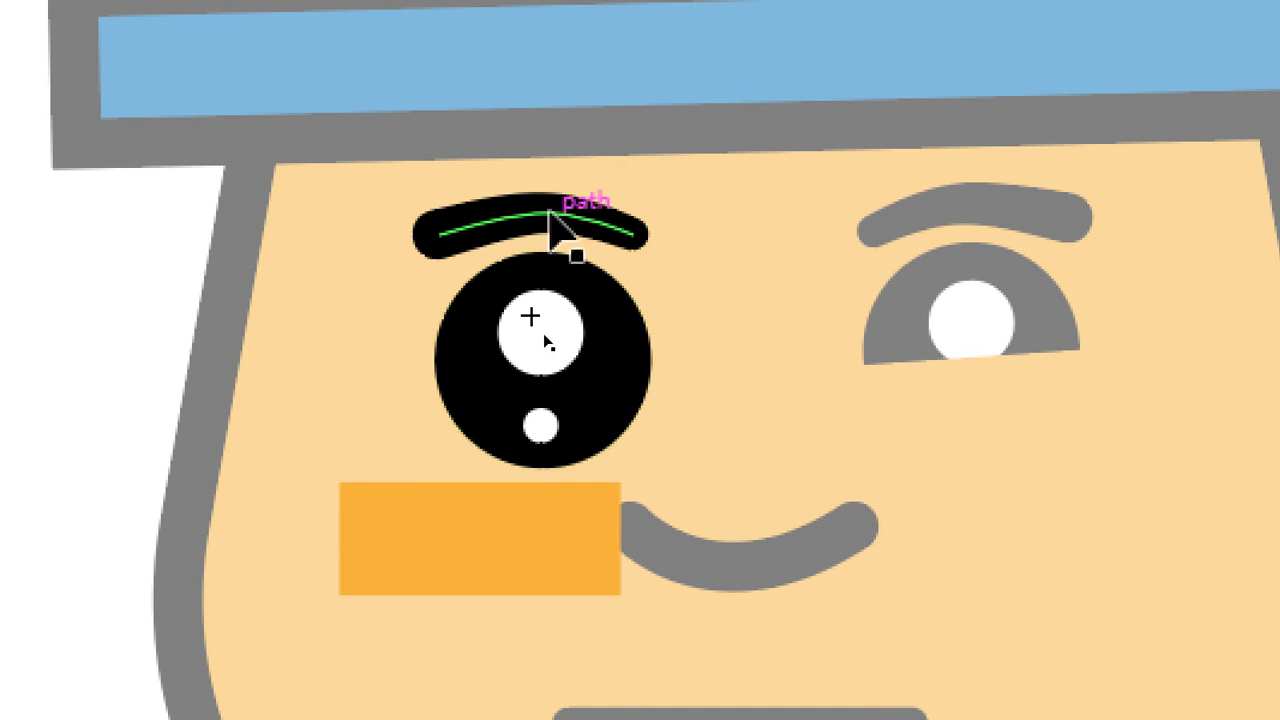
pyautogui.moveTo(549, 213); pyautogui.dragTo(749, 515)
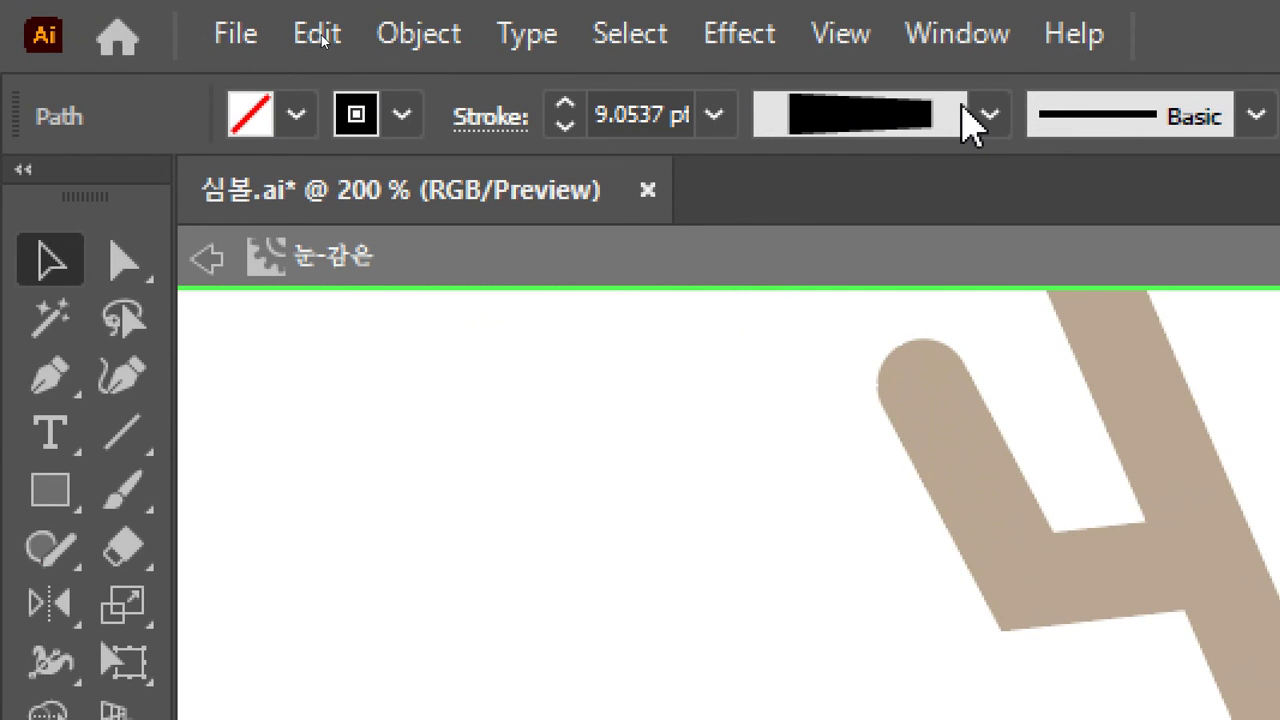
# Step: Try Width Profile 6 on the small curved stroke beside the eye, move it above the nose, and delete that stroke
pyautogui.click(986, 118)
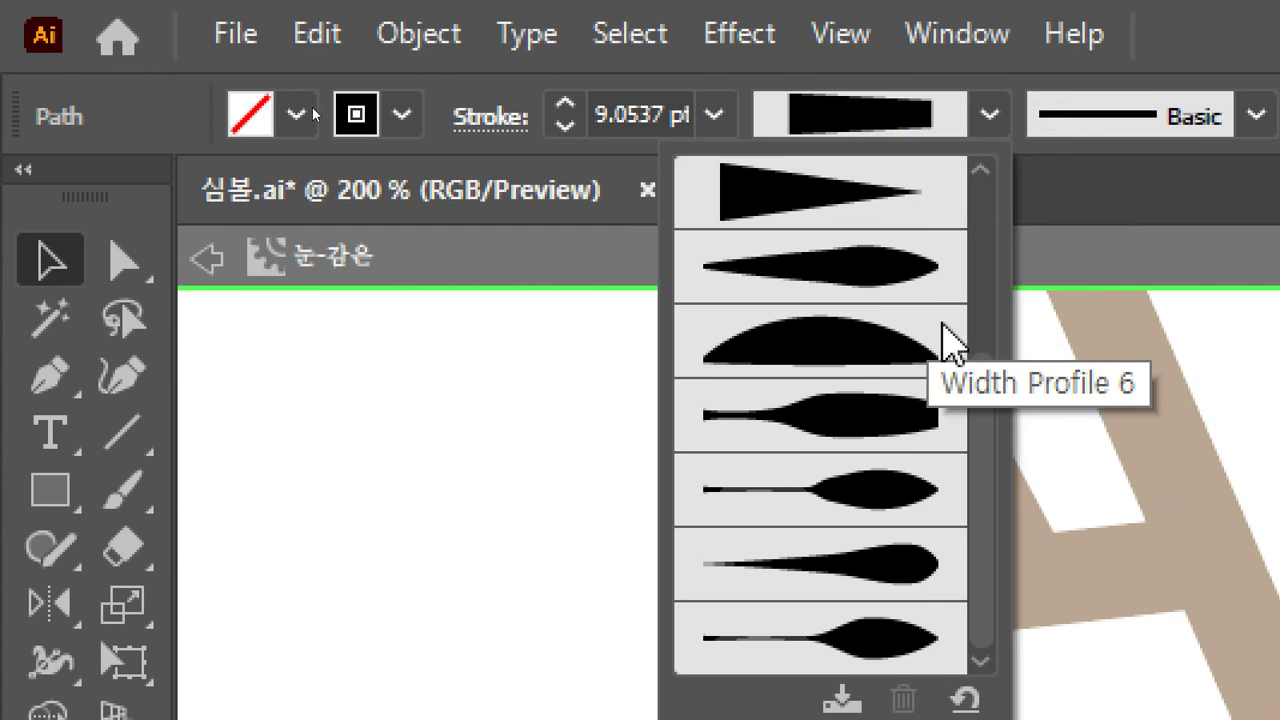
pyautogui.click(893, 345)
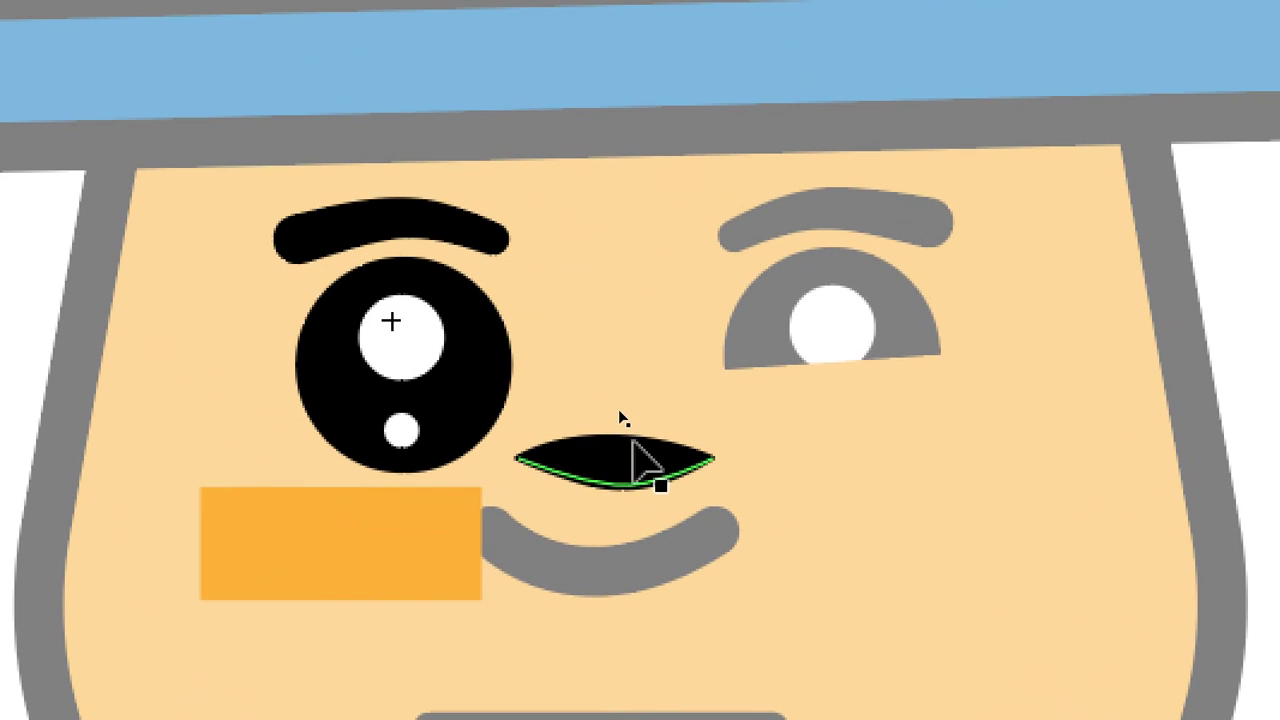
pyautogui.click(619, 409)
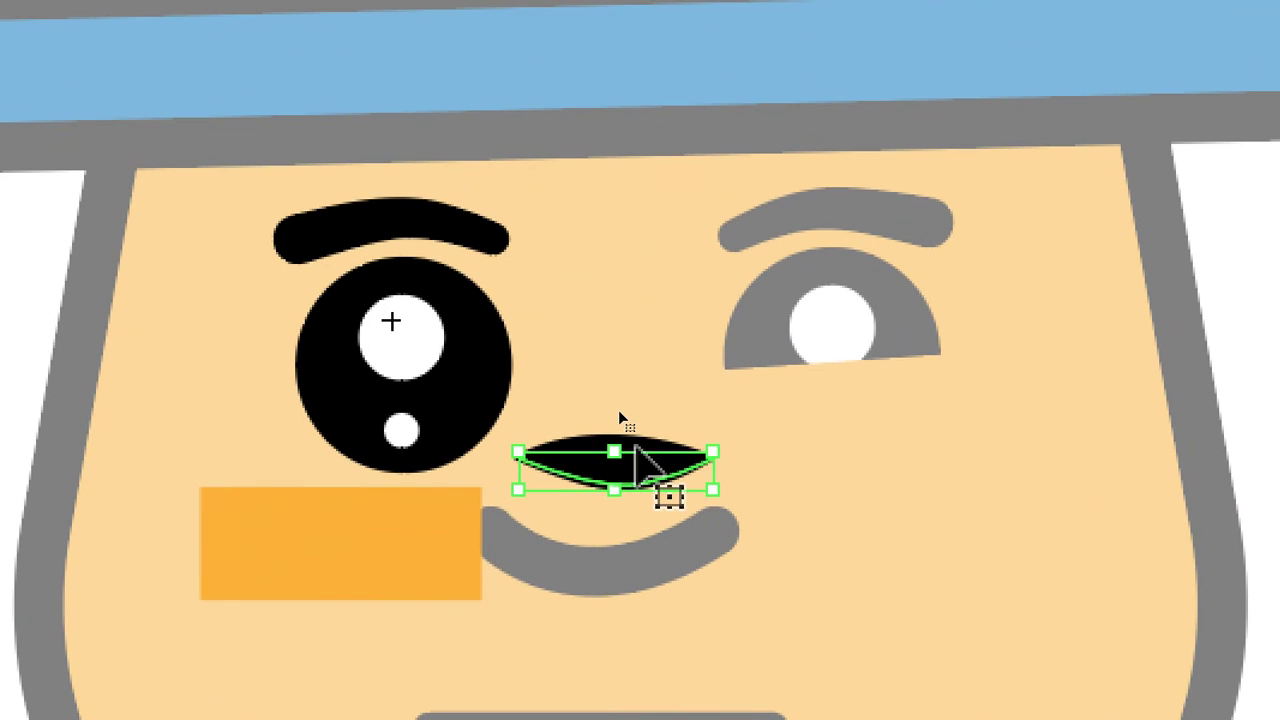
pyautogui.moveTo(643, 449); pyautogui.dragTo(668, 418)
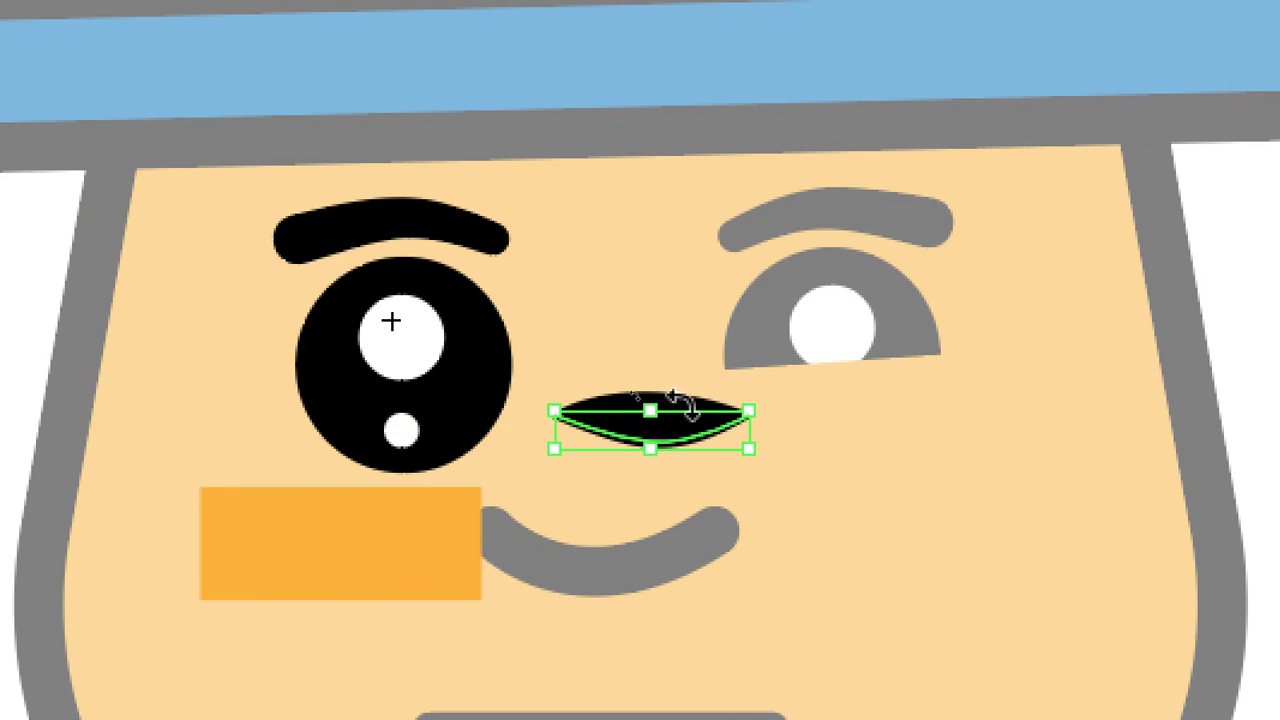
pyautogui.press('Delete')
# Step: Move the orange rectangle up above the eye and draw a shallow downward-curving eyelid path beneath the eye circle with the Pen tool
pyautogui.click(440, 532)
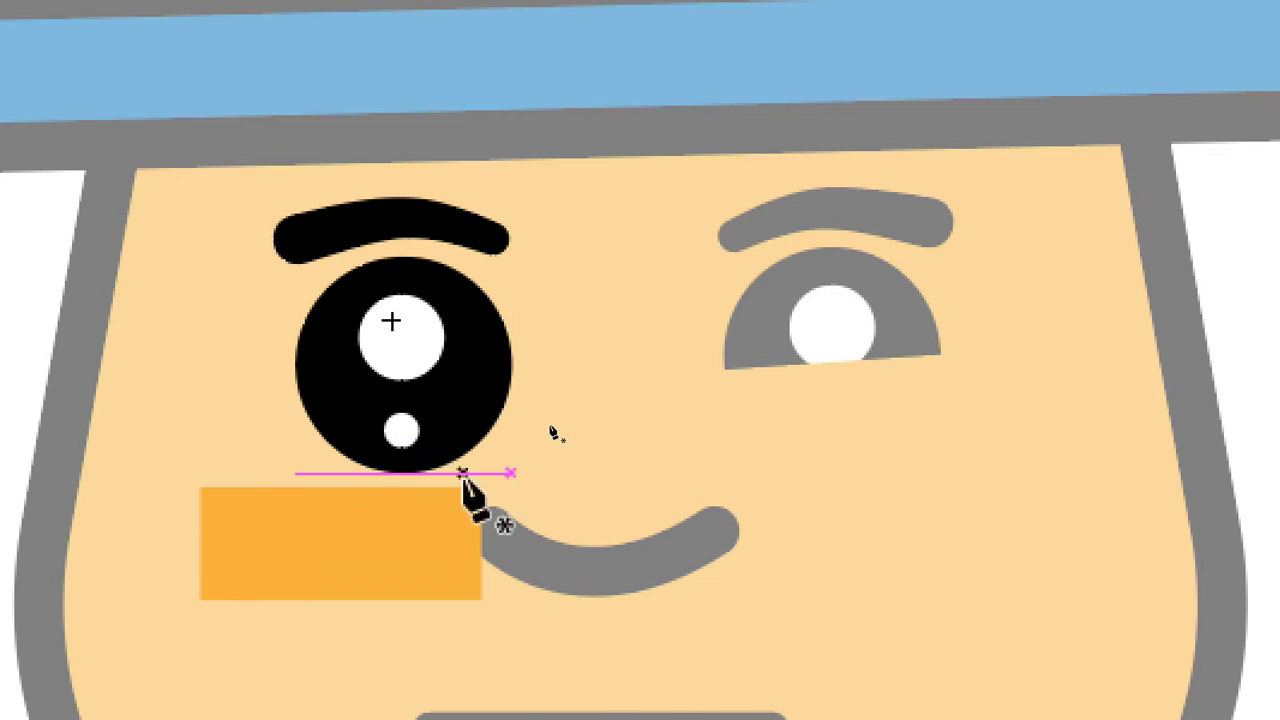
pyautogui.click(364, 548)
pyautogui.moveTo(364, 548); pyautogui.dragTo(443, 171)
pyautogui.press('p')
pyautogui.click(298, 505)
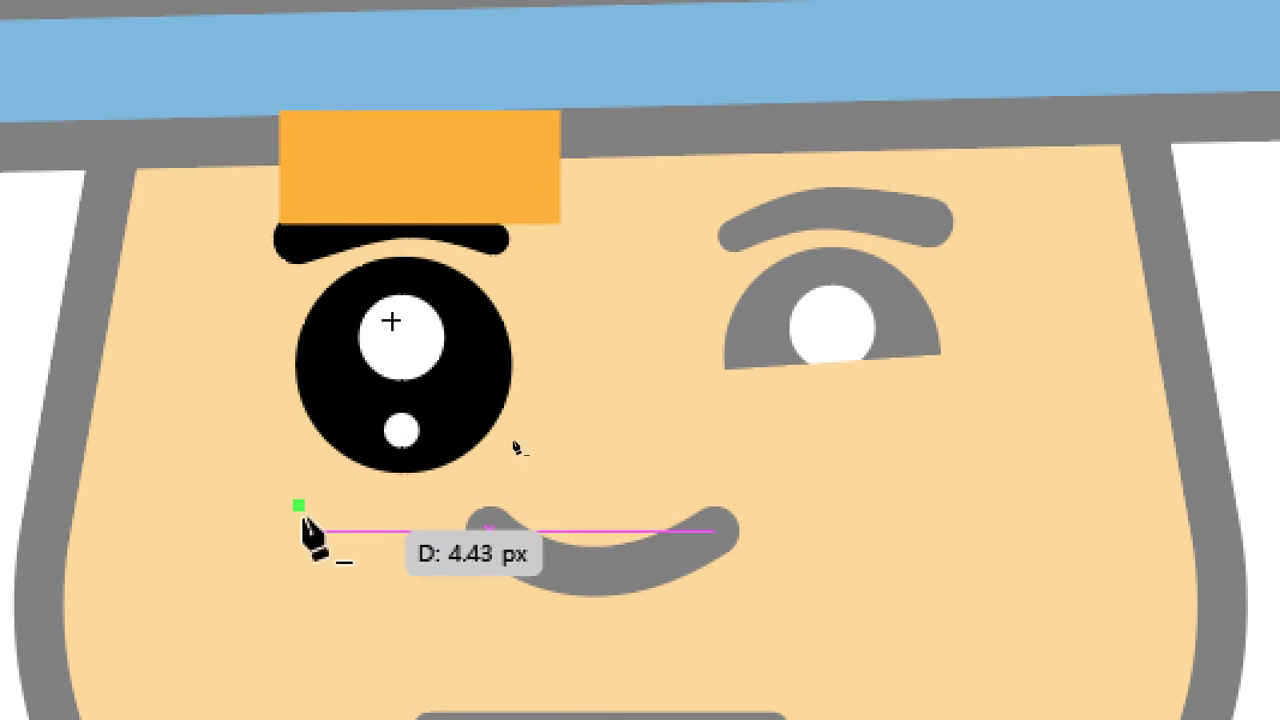
pyautogui.moveTo(490, 508); pyautogui.dragTo(597, 452)
pyautogui.press('v')
pyautogui.press('p')
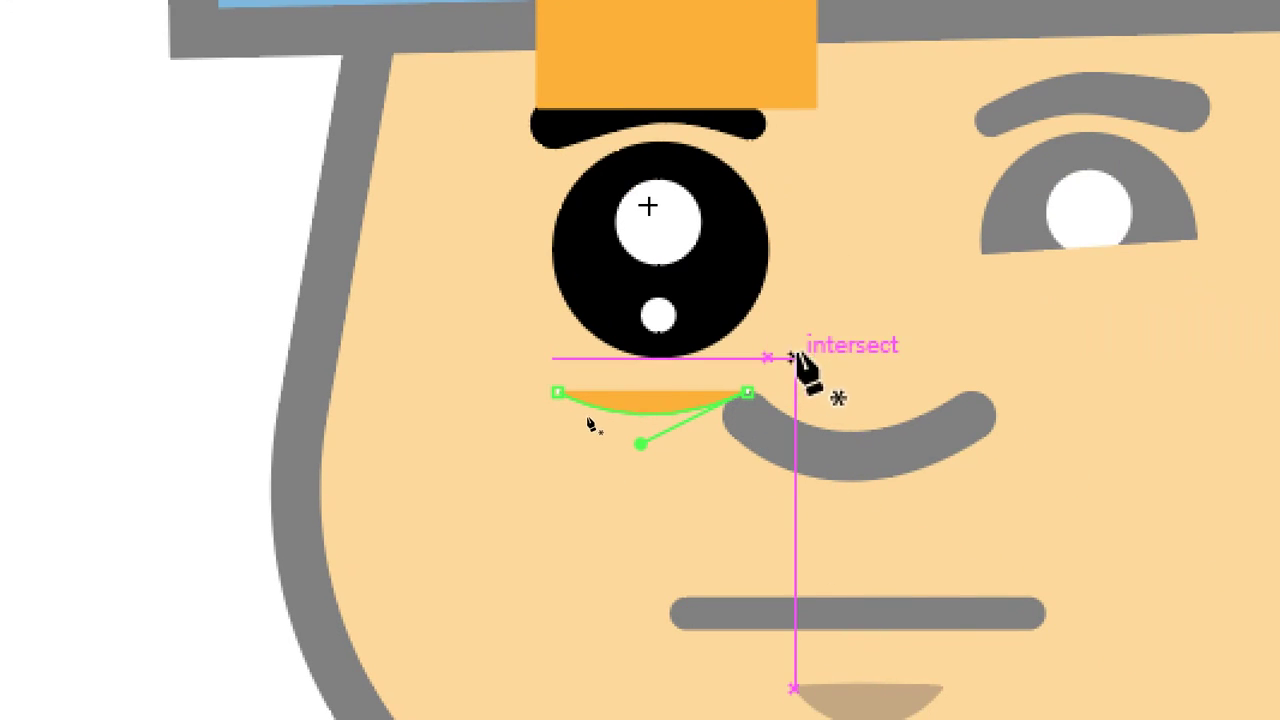
# Step: Fill the curved eyelid path beneath the eye with black
pyautogui.click(813, 292)
pyautogui.keyDown('ctrl'); pyautogui.click(706, 412); pyautogui.keyUp('ctrl')
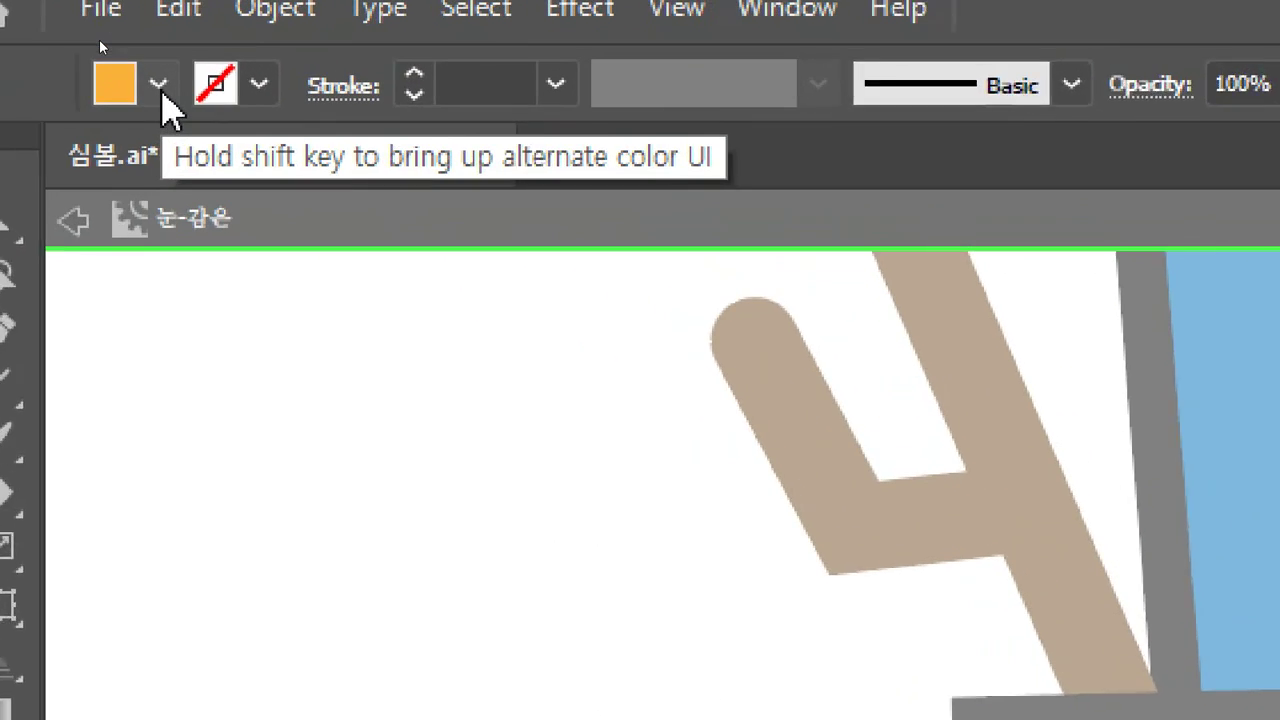
pyautogui.click(98, 38)
pyautogui.click(133, 165)
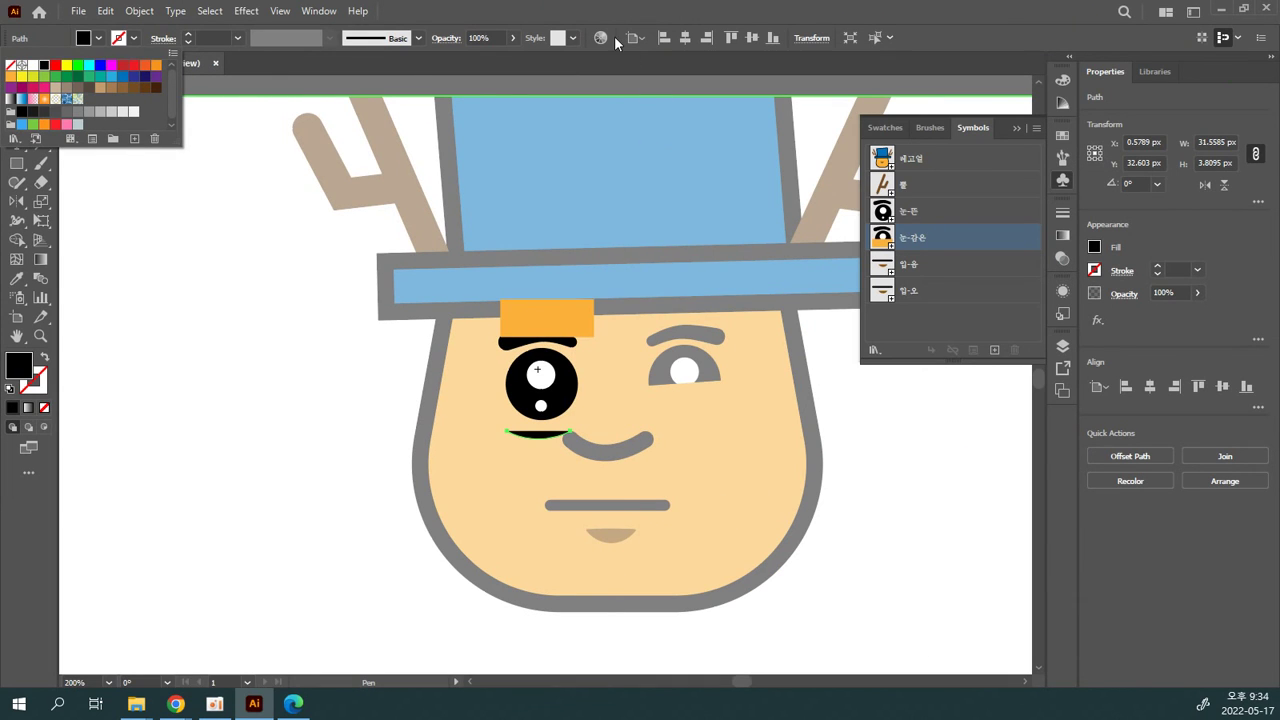
pyautogui.press('Escape')
pyautogui.click(16, 87)
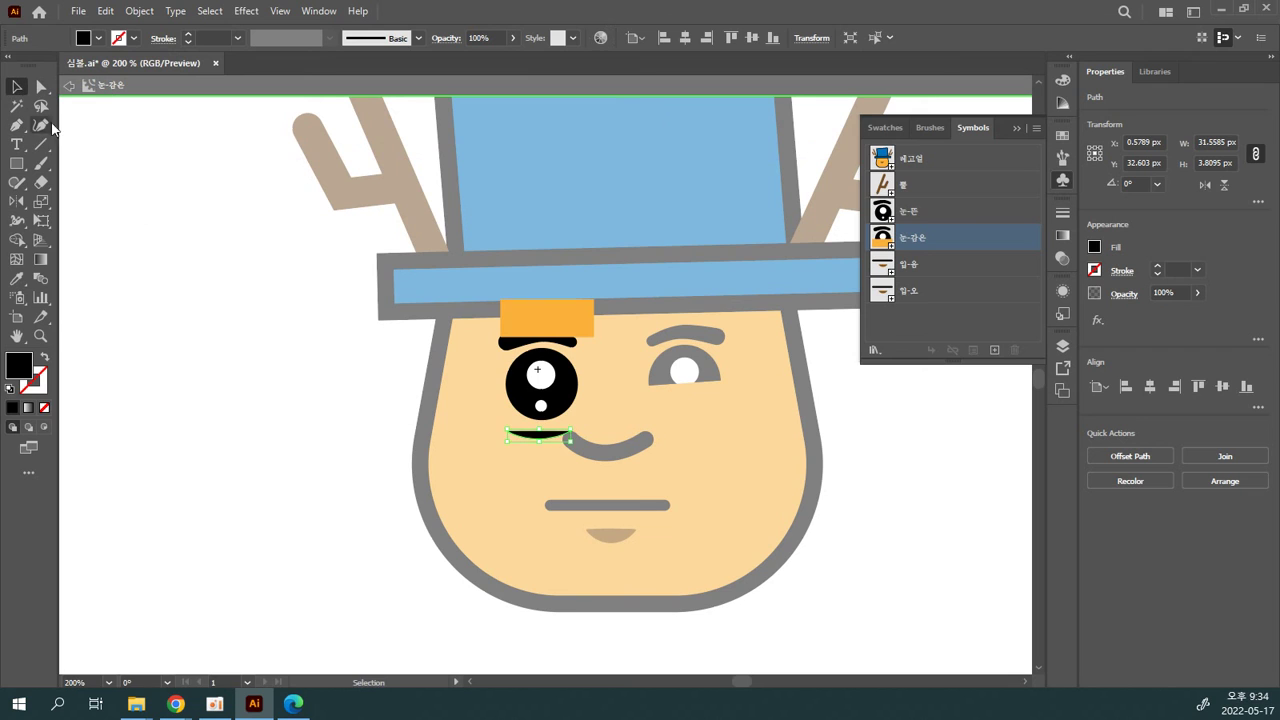
pyautogui.click(394, 494)
# Step: Delete the orange rectangle and move the black eyelid shape up onto the middle of the eye circle
pyautogui.hotkey('ctrl', '+')
pyautogui.hotkey('ctrl', '+')
pyautogui.hotkey('ctrl', '+')
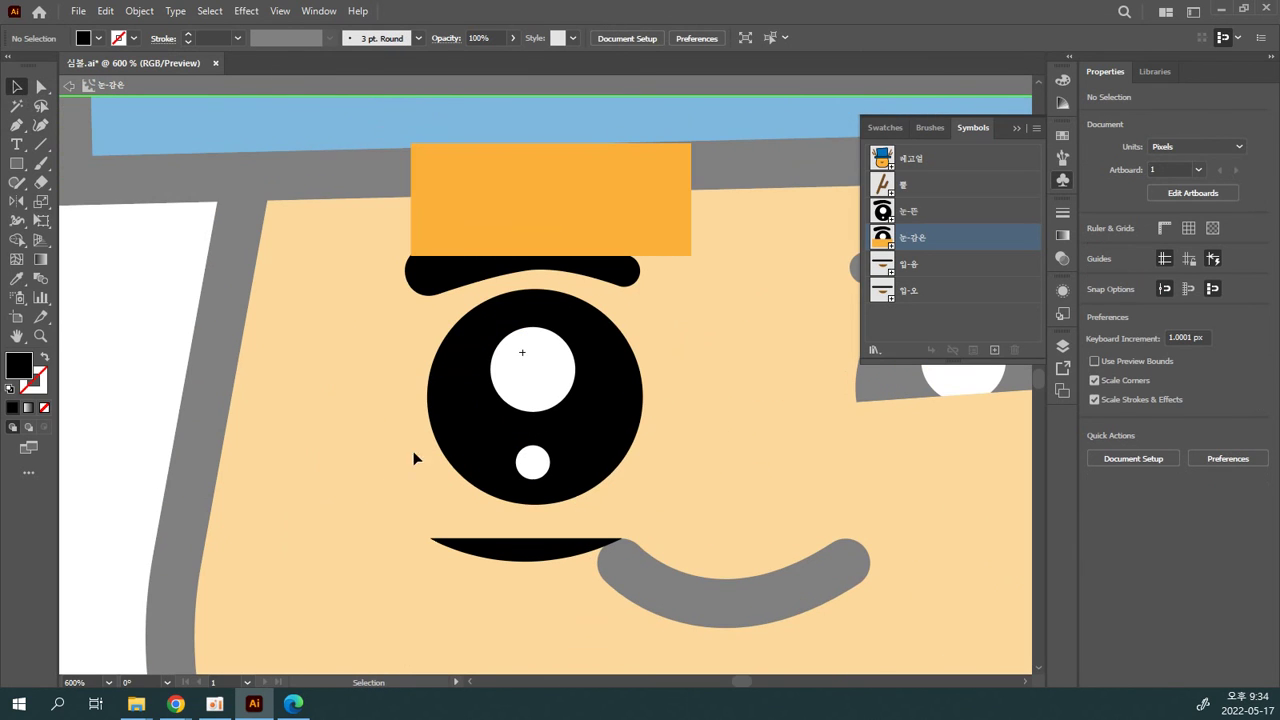
pyautogui.click(480, 238)
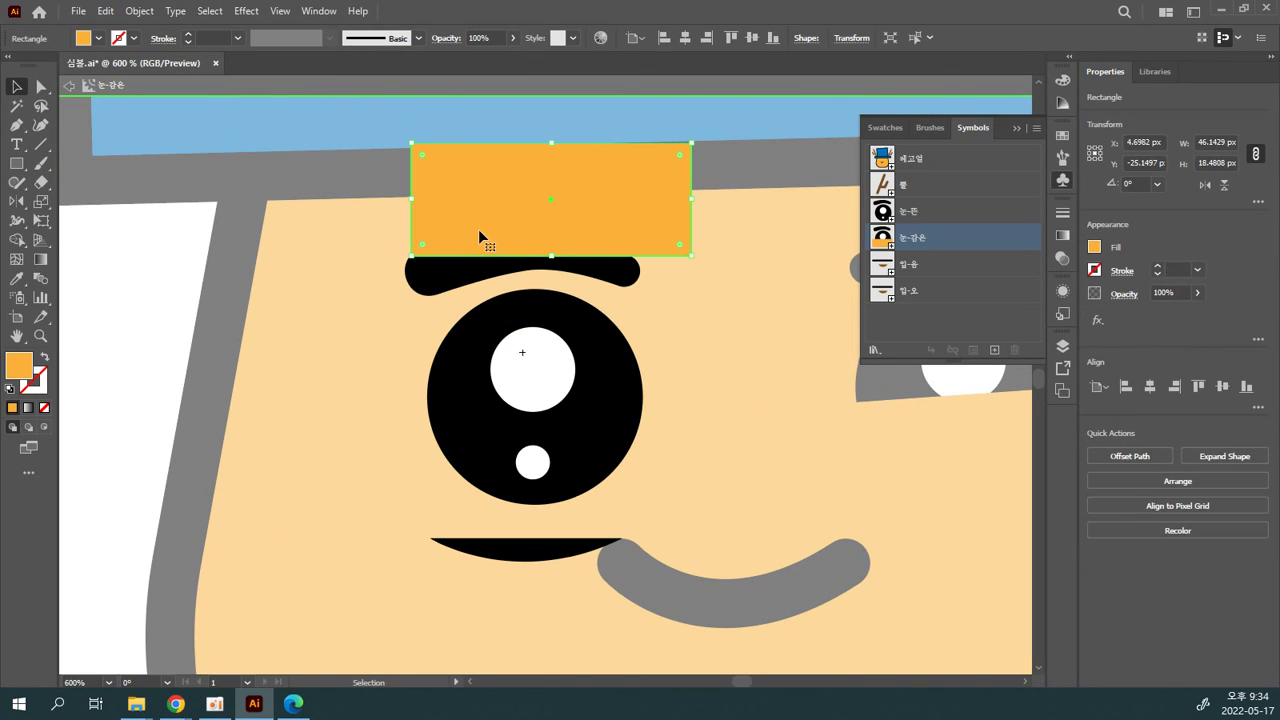
pyautogui.press('Delete')
pyautogui.moveTo(530, 552); pyautogui.dragTo(549, 417)
# Step: Delete the black eye circle and its two white highlights, keeping the eyebrow and eyelid shape
pyautogui.click(500, 347)
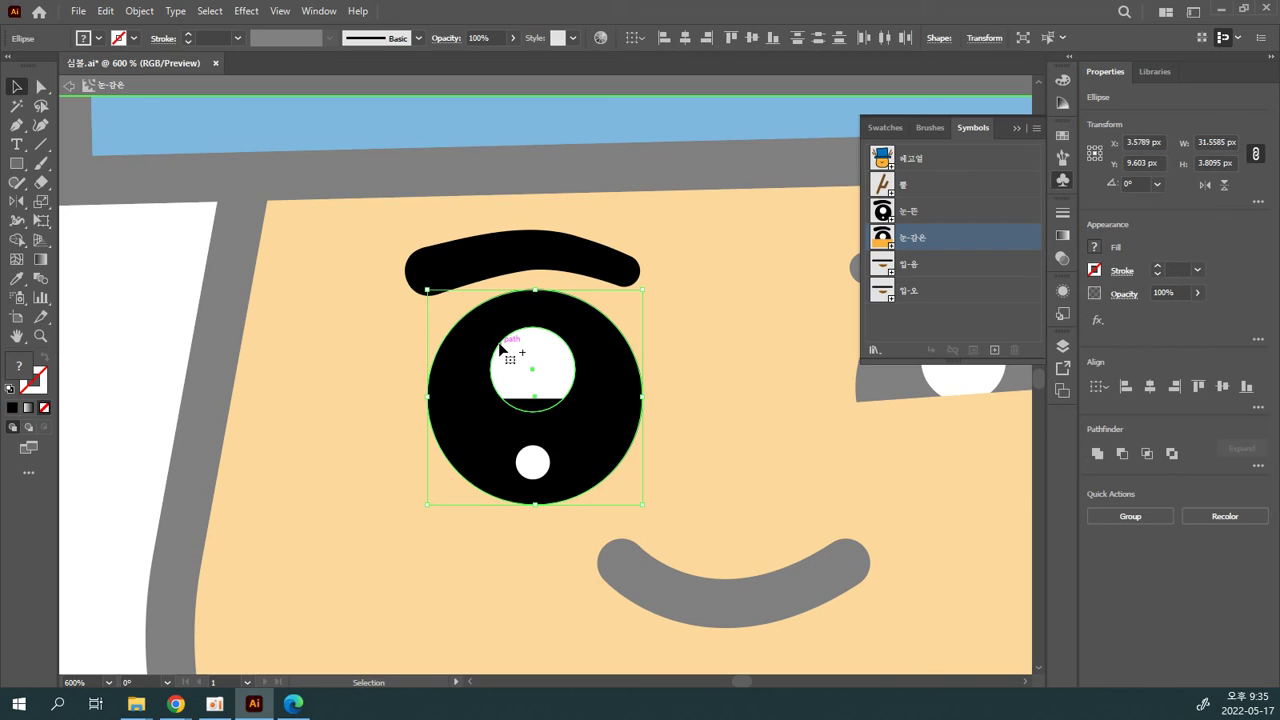
pyautogui.press('Delete')
pyautogui.click(533, 463)
pyautogui.press('Delete')
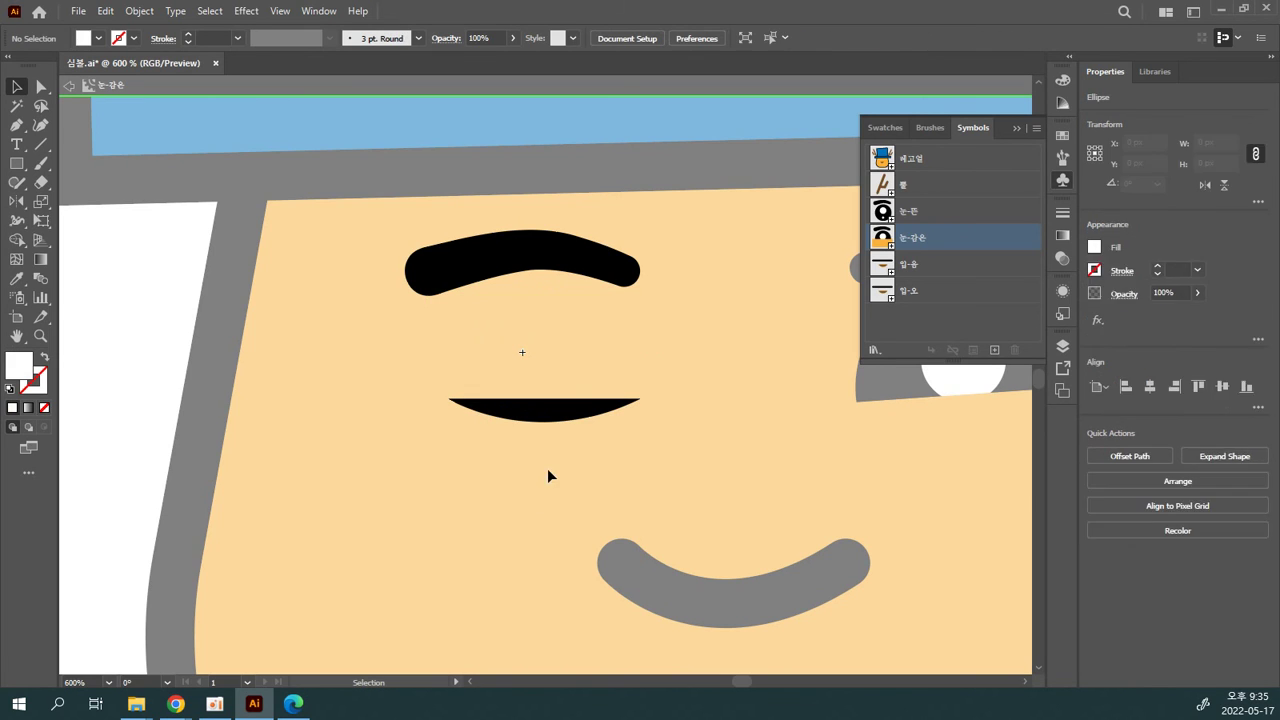
# Step: Deepen the eyelid's lower curve by pulling the right anchor point's inner handle further down and outward
pyautogui.click(566, 414)
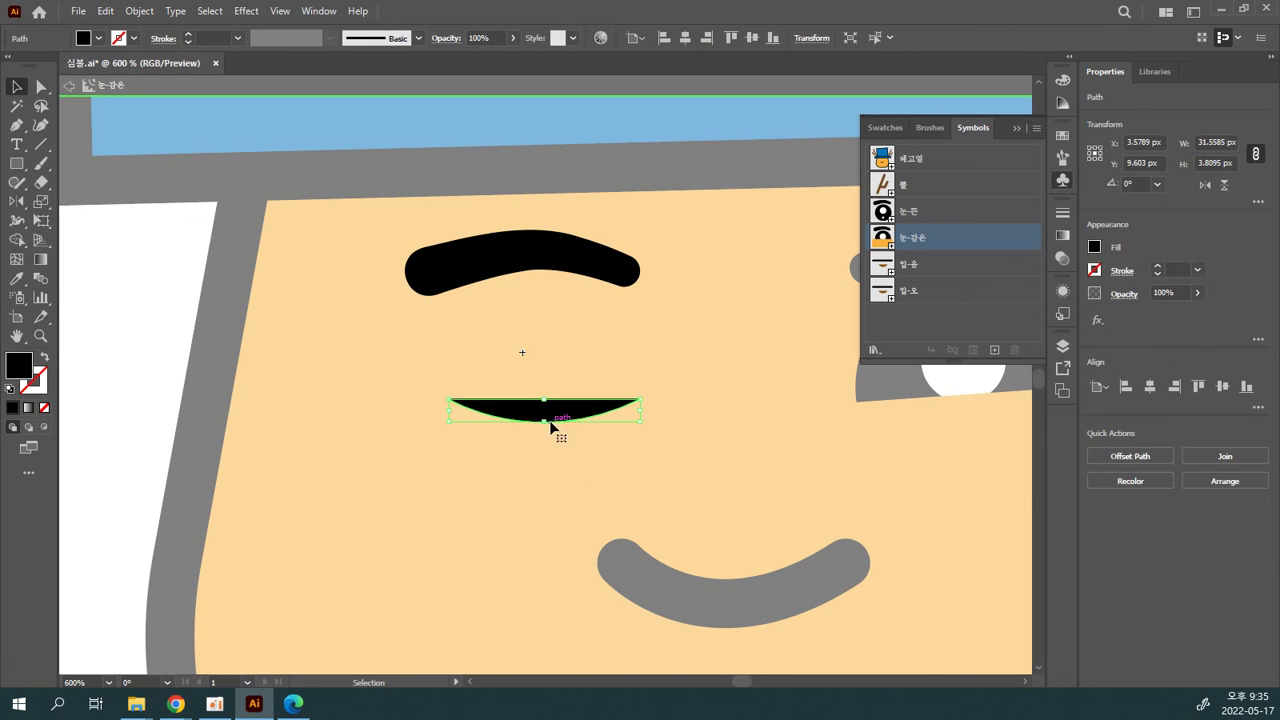
pyautogui.click(40, 90)
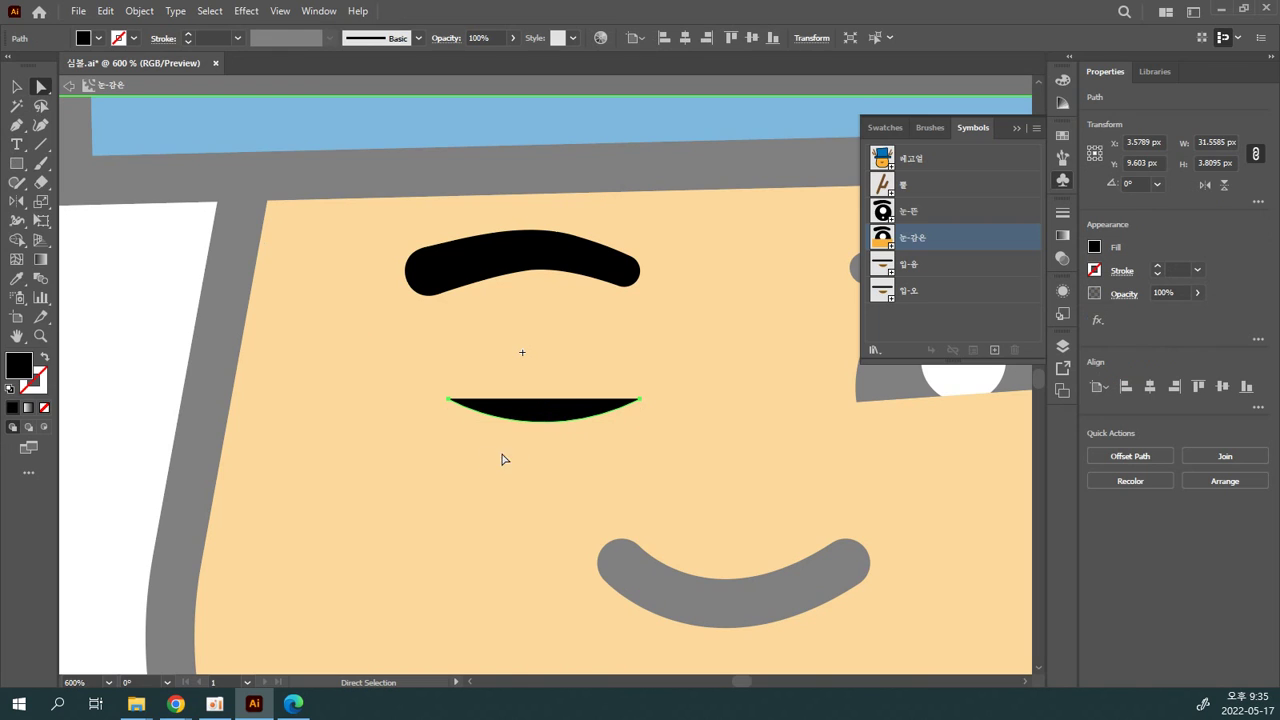
pyautogui.click(637, 401)
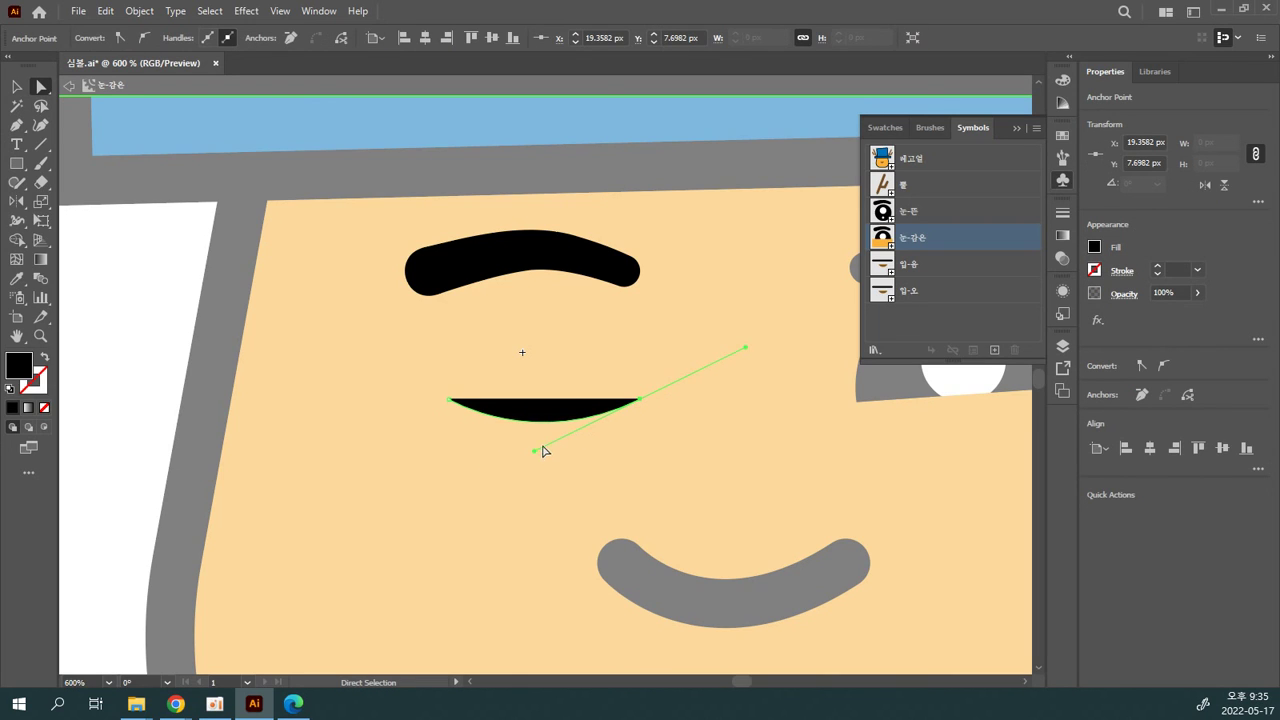
pyautogui.moveTo(535, 451); pyautogui.dragTo(513, 474)
pyautogui.click(628, 474)
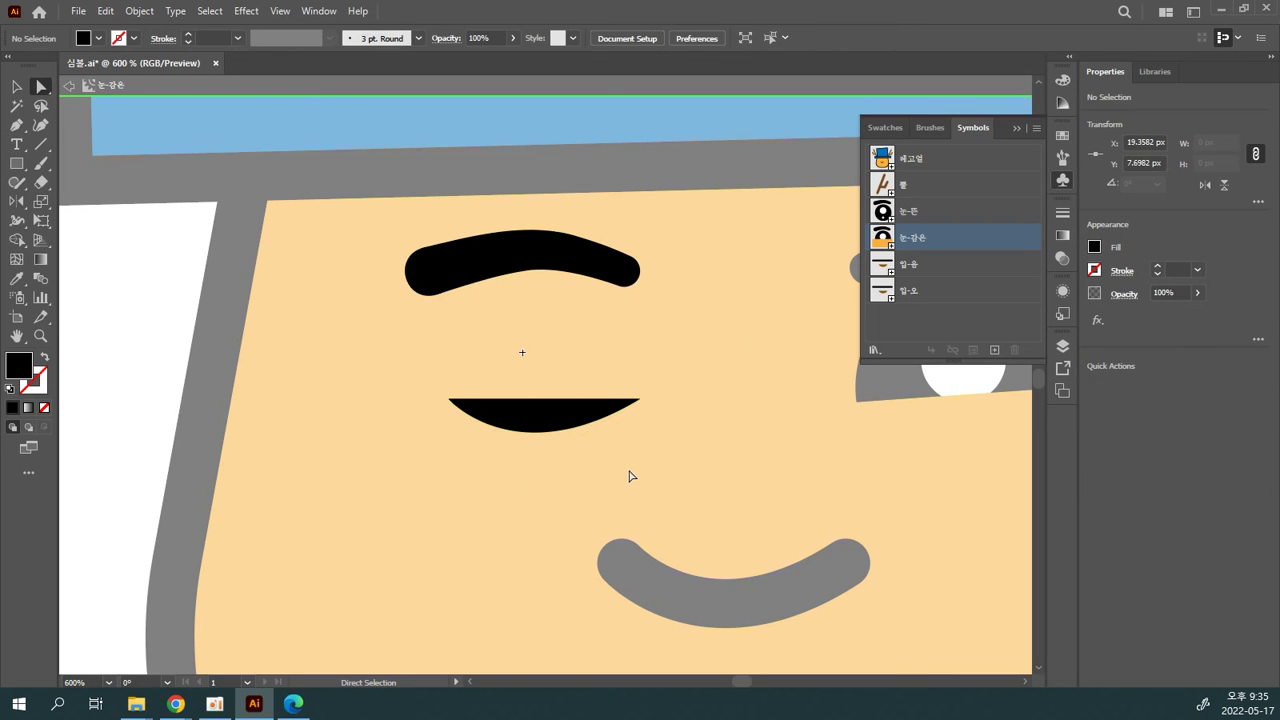
# Step: Shift the eyelid shape slightly upward toward the eyebrow and deselect it
pyautogui.moveTo(547, 424); pyautogui.dragTo(546, 418)
pyautogui.press('ctrl')
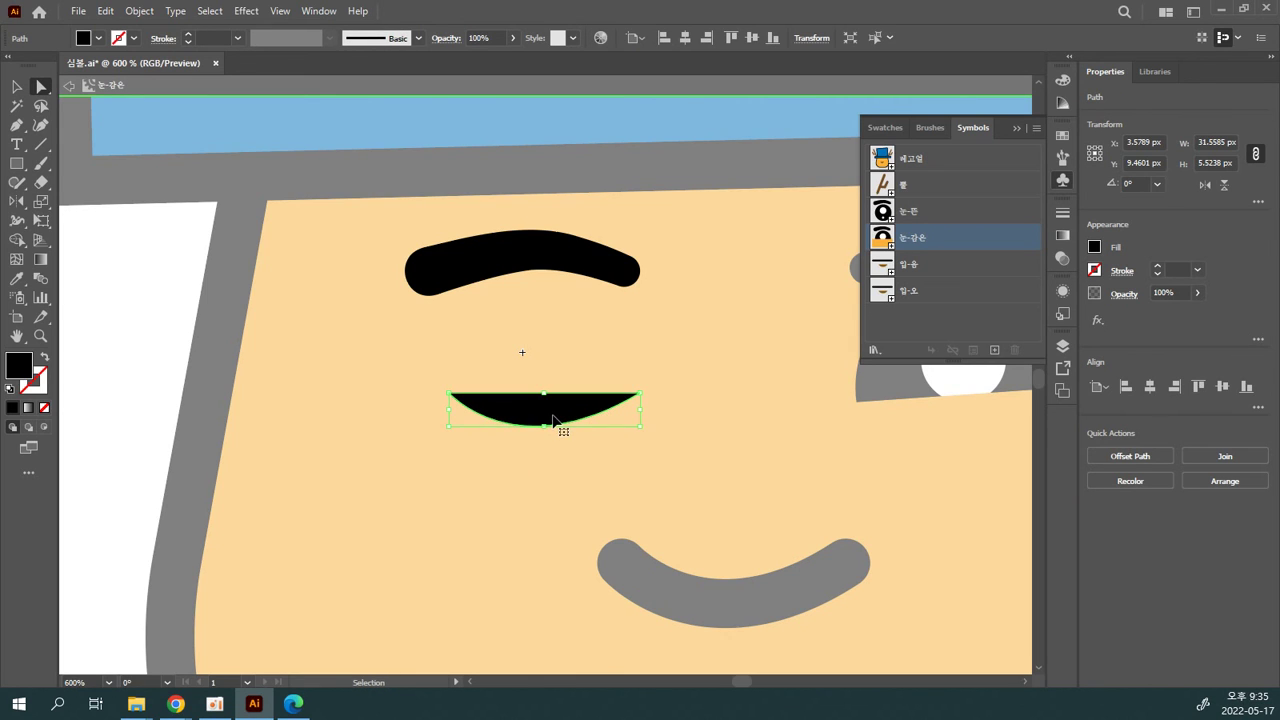
pyautogui.hotkey('ctrl', 'y')
pyautogui.click(642, 462)
pyautogui.hotkey('ctrl', 'y')
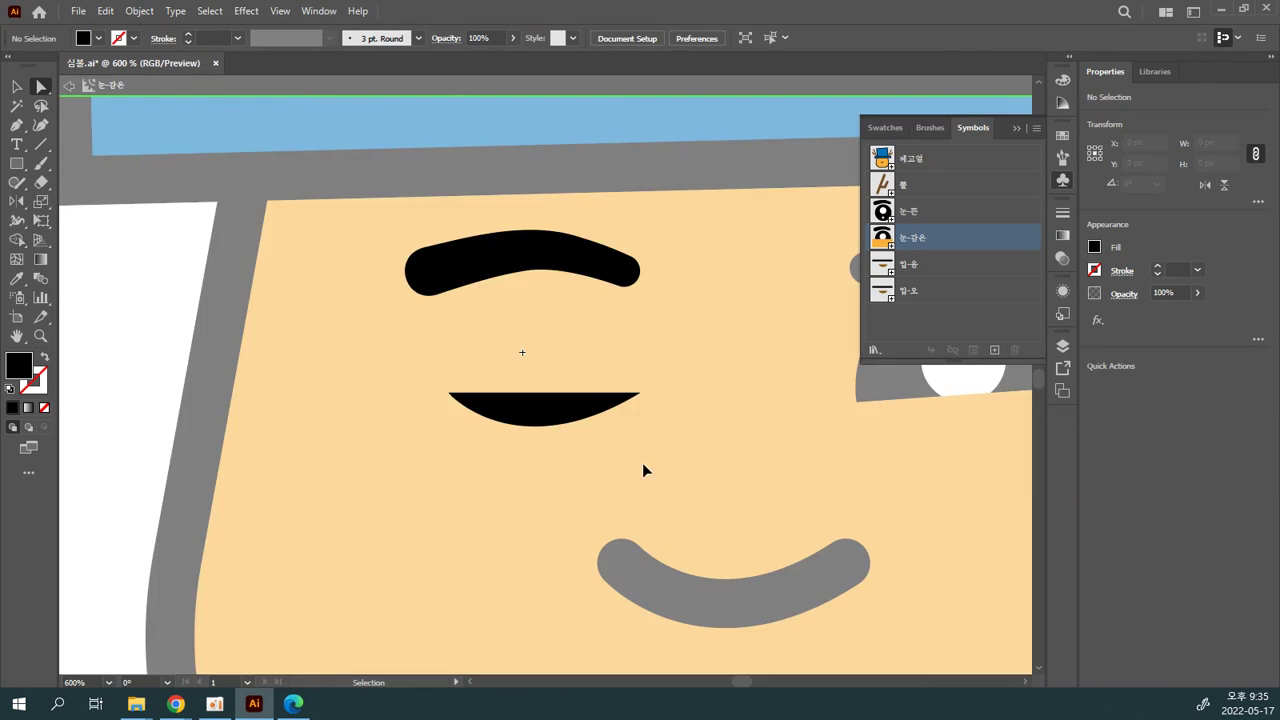
pyautogui.click(600, 409)
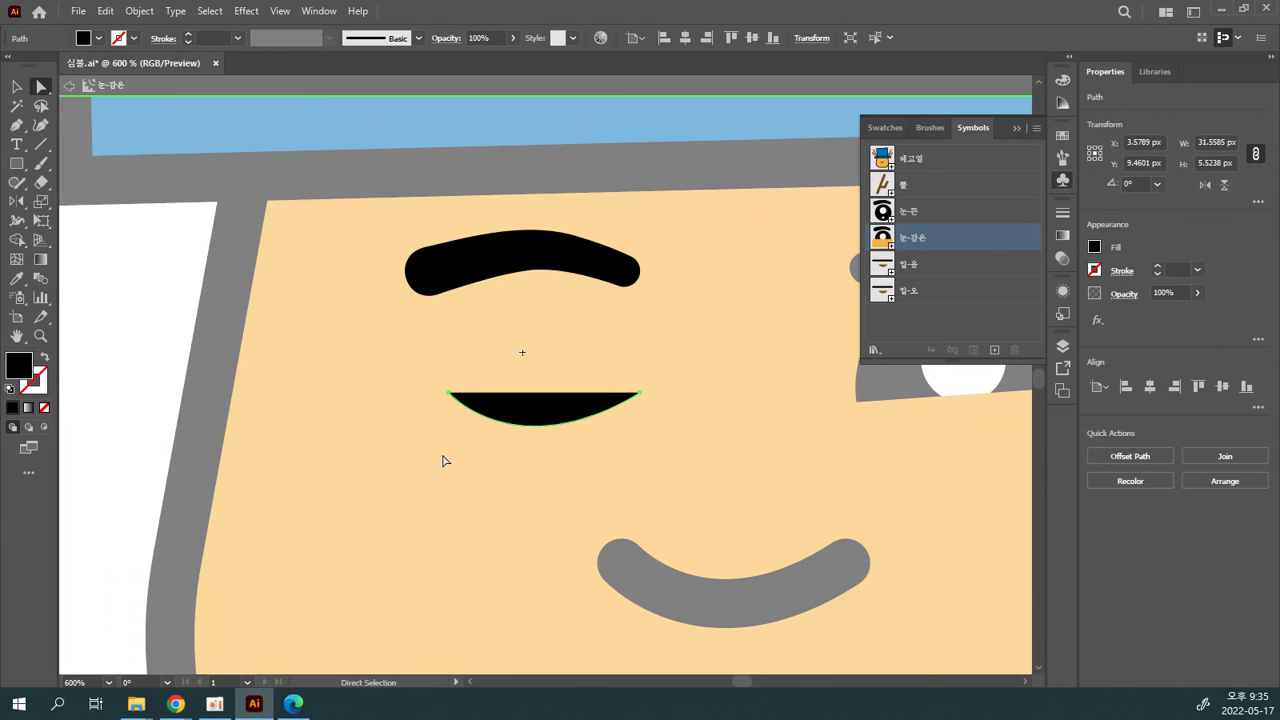
pyautogui.click(445, 460)
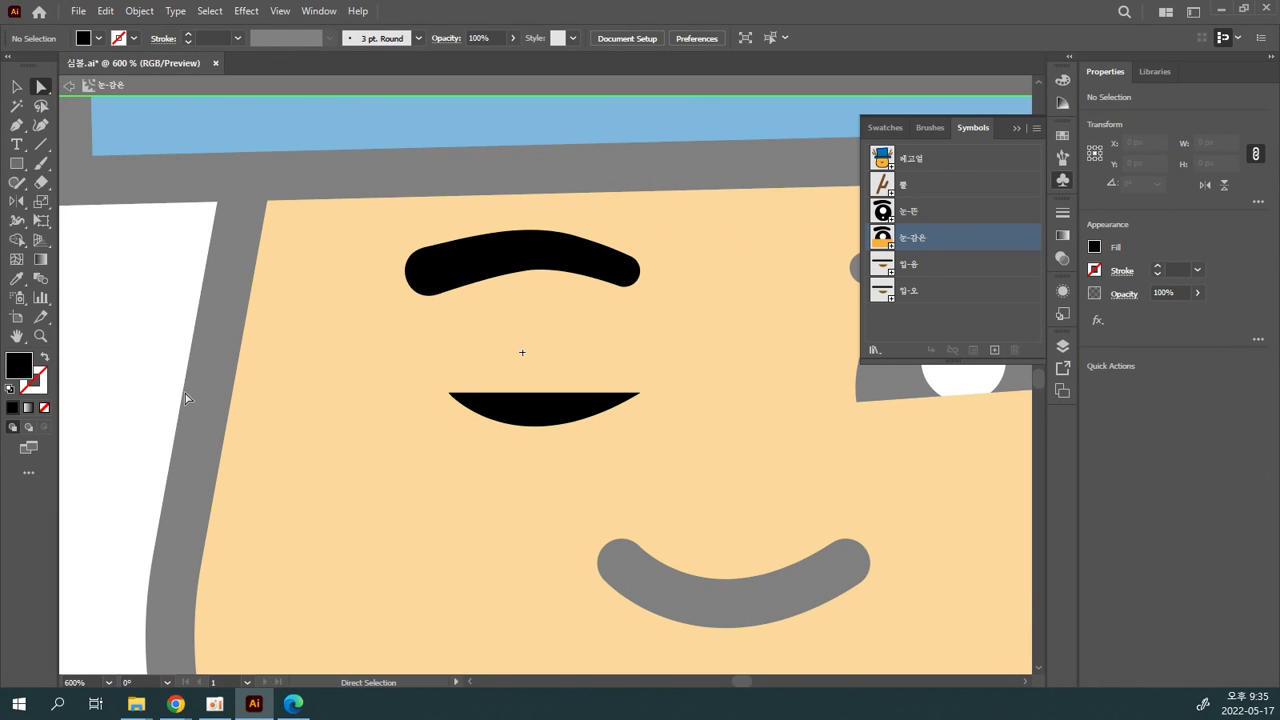
# Step: Exit editing of the 눈-감은 symbol and return to the view showing both characters
pyautogui.click(16, 87)
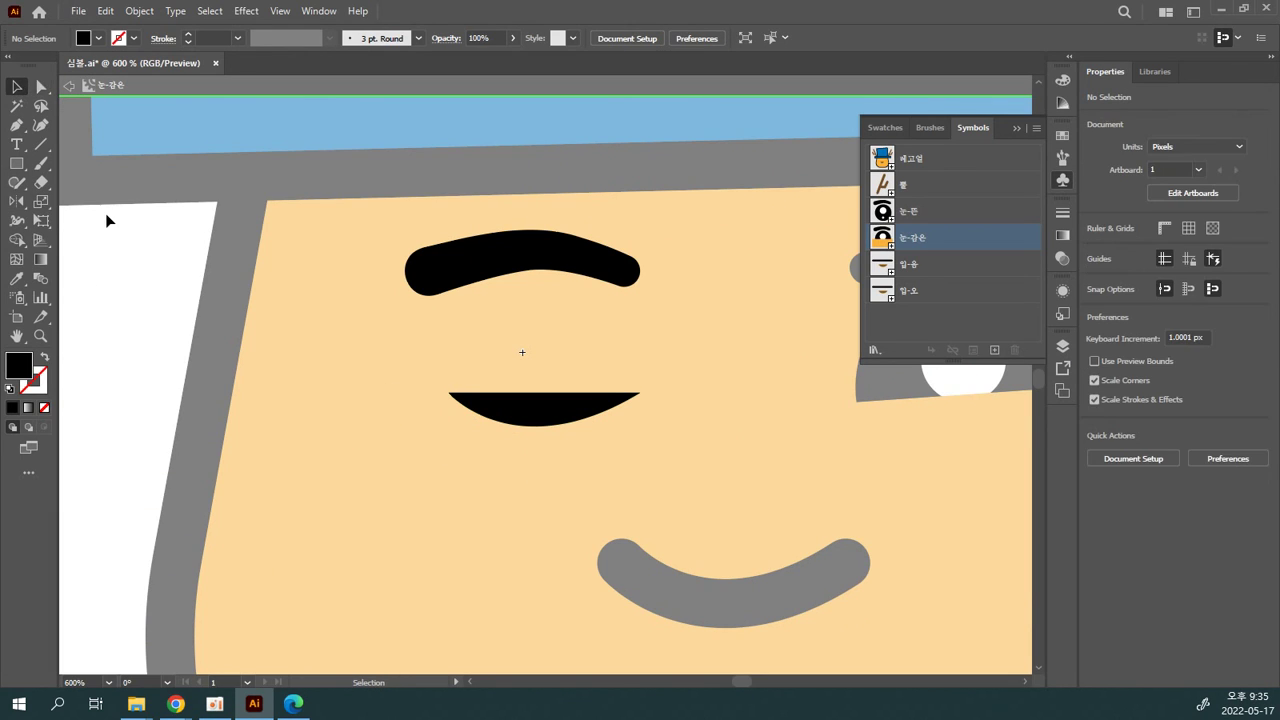
pyautogui.doubleClick(106, 236)
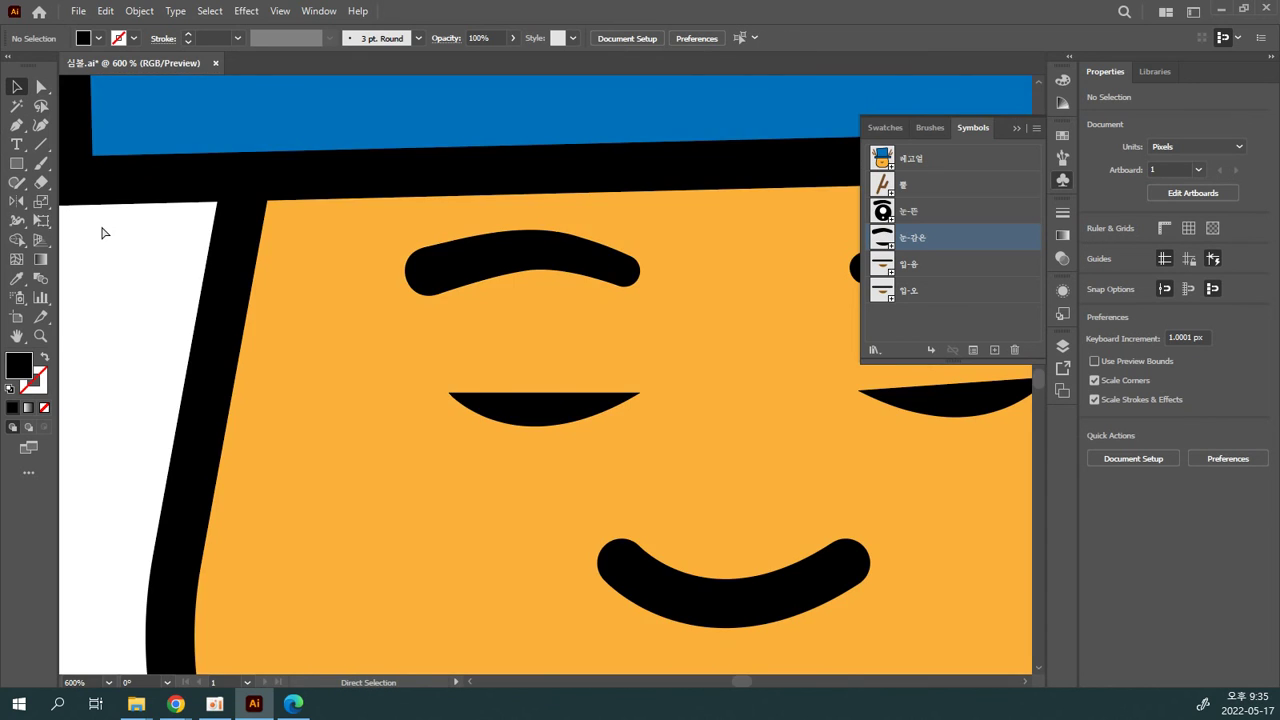
pyautogui.hotkey('ctrl', '-')
pyautogui.hotkey('ctrl', '-')
pyautogui.hotkey('ctrl', '-')
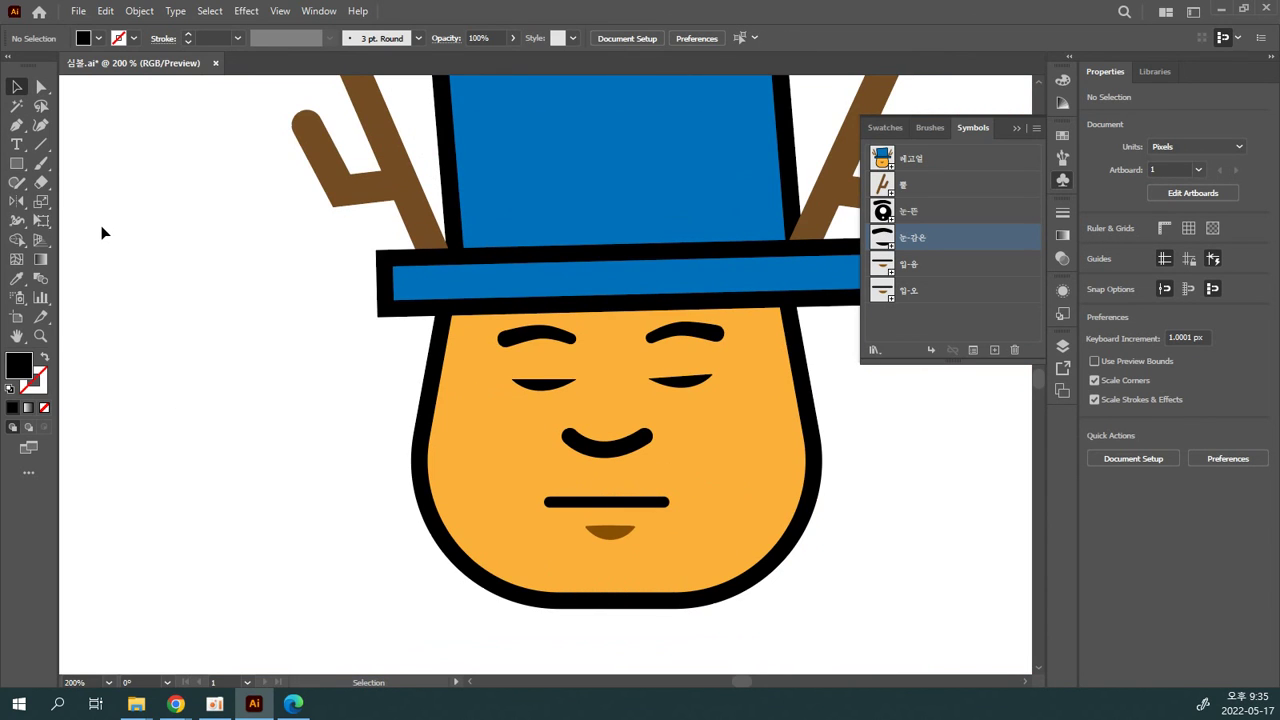
pyautogui.hotkey('ctrl', '-')
pyautogui.hotkey('ctrl', '-')
pyautogui.hotkey('ctrl', '-')
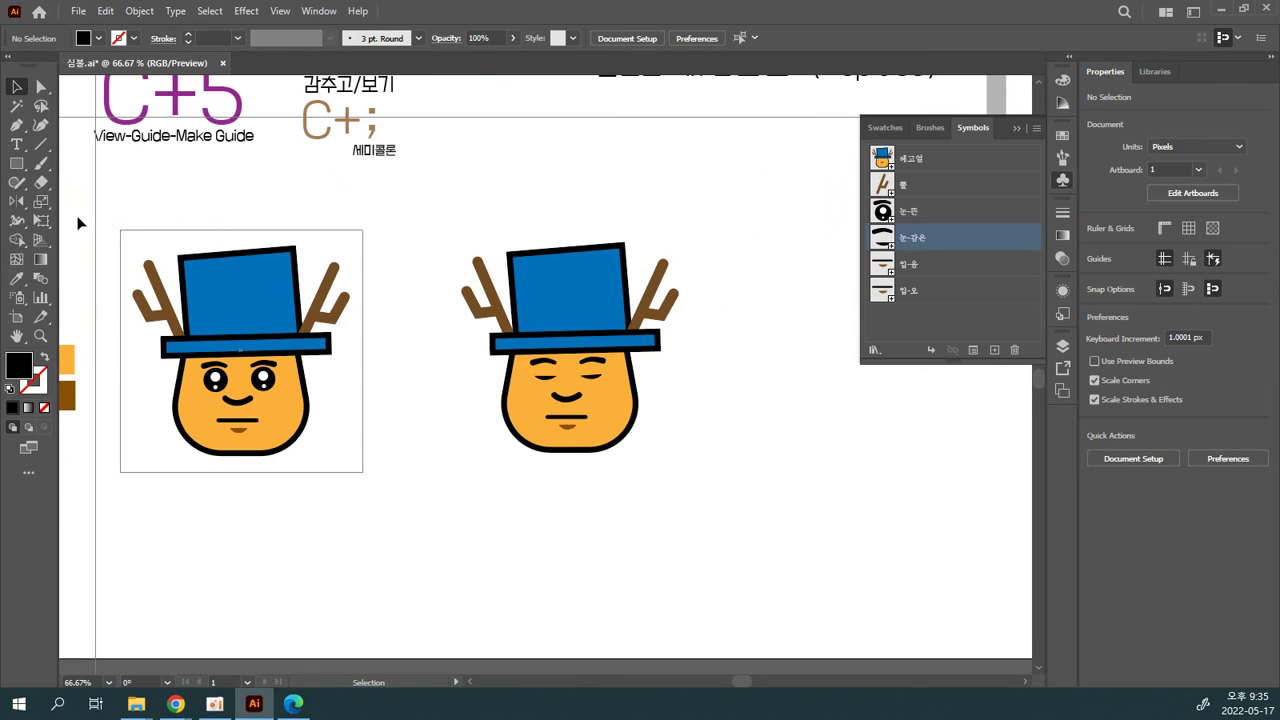
# Step: Replace the open-eye instance on the right side of the original character's face with the 눈-감은 symbol
pyautogui.moveTo(206, 508); pyautogui.dragTo(481, 571)
pyautogui.hotkey('ctrl', '+')
pyautogui.hotkey('ctrl', '+')
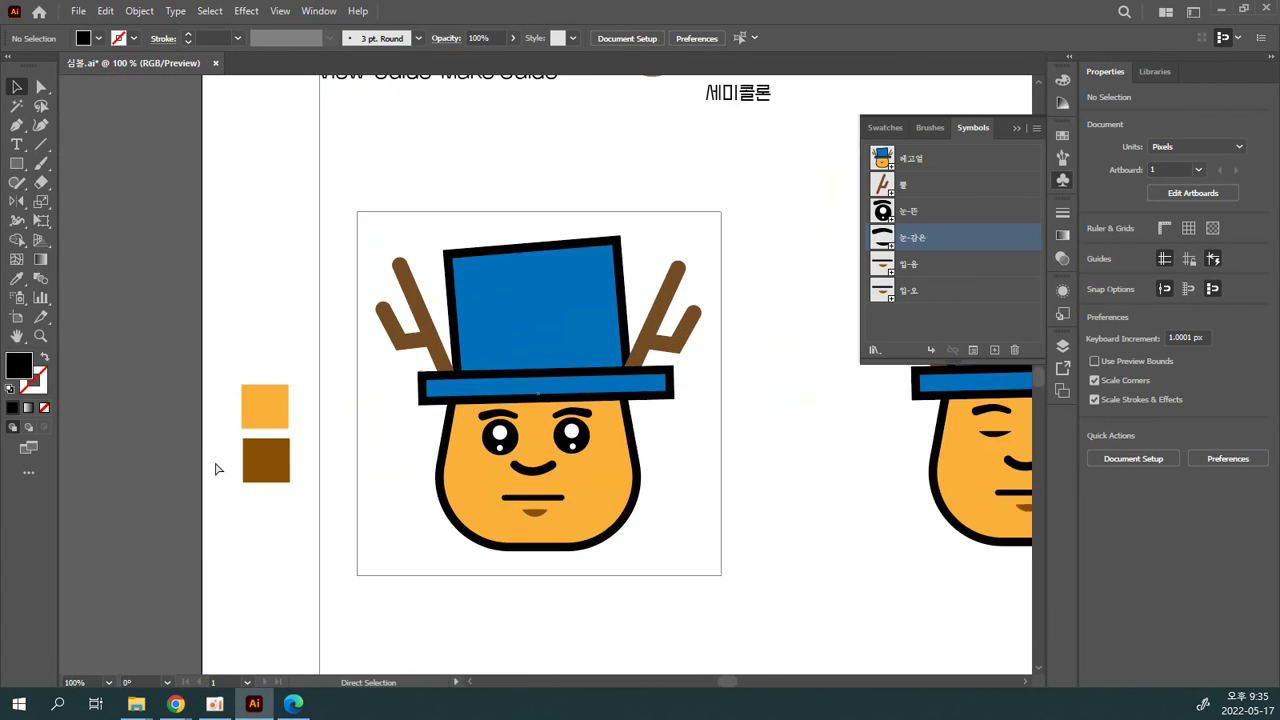
pyautogui.moveTo(667, 507); pyautogui.dragTo(172, 82)
pyautogui.moveTo(318, 156); pyautogui.dragTo(685, 660)
pyautogui.hotkey('ctrl', 'z')
pyautogui.click(591, 363)
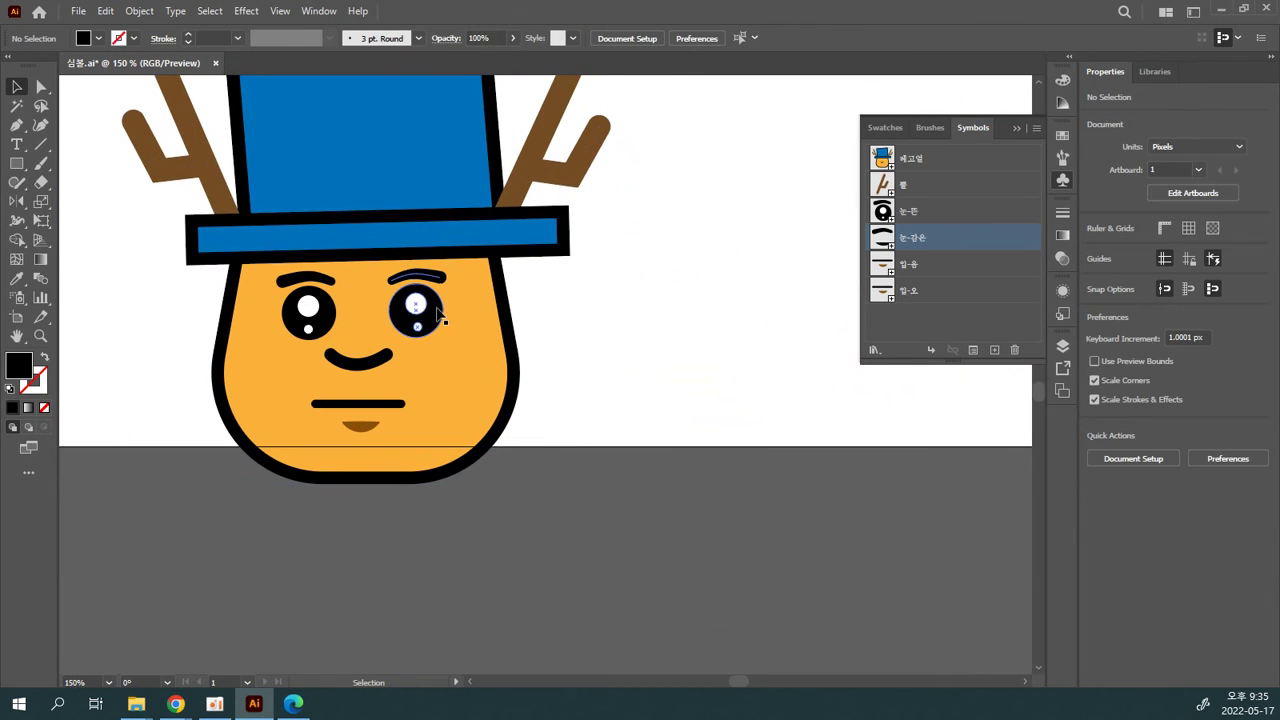
pyautogui.click(432, 318)
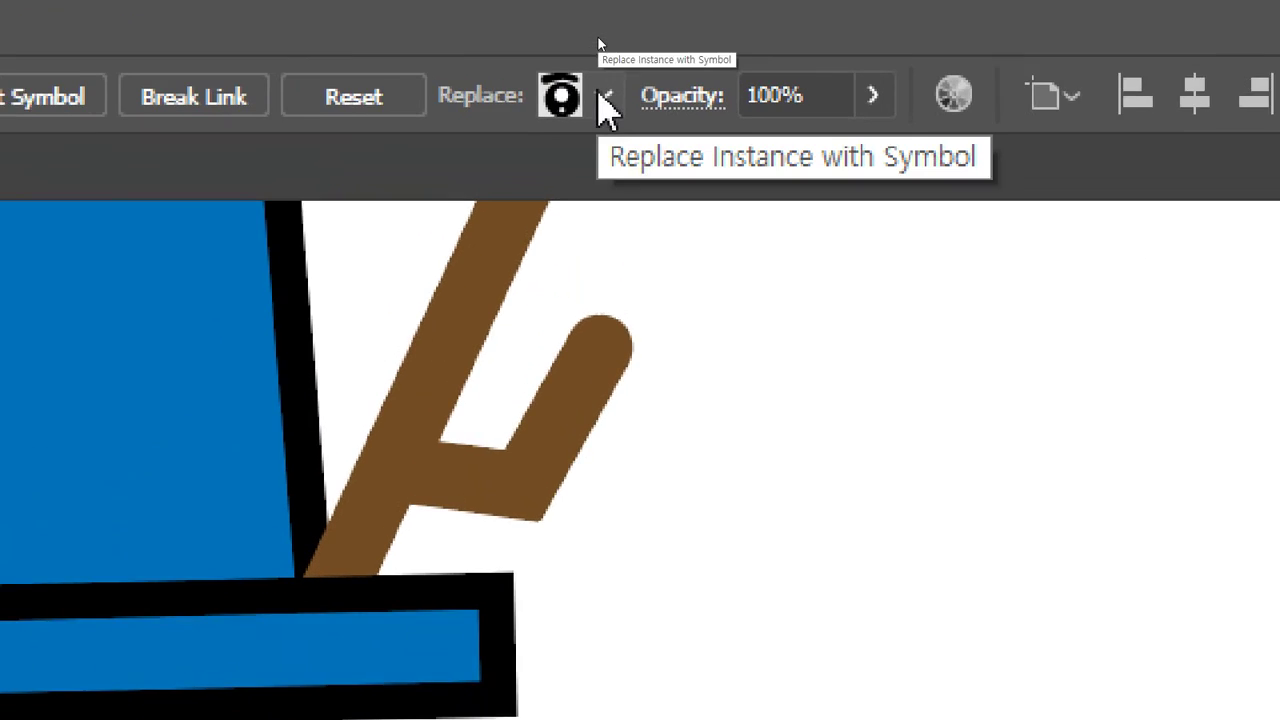
pyautogui.click(603, 96)
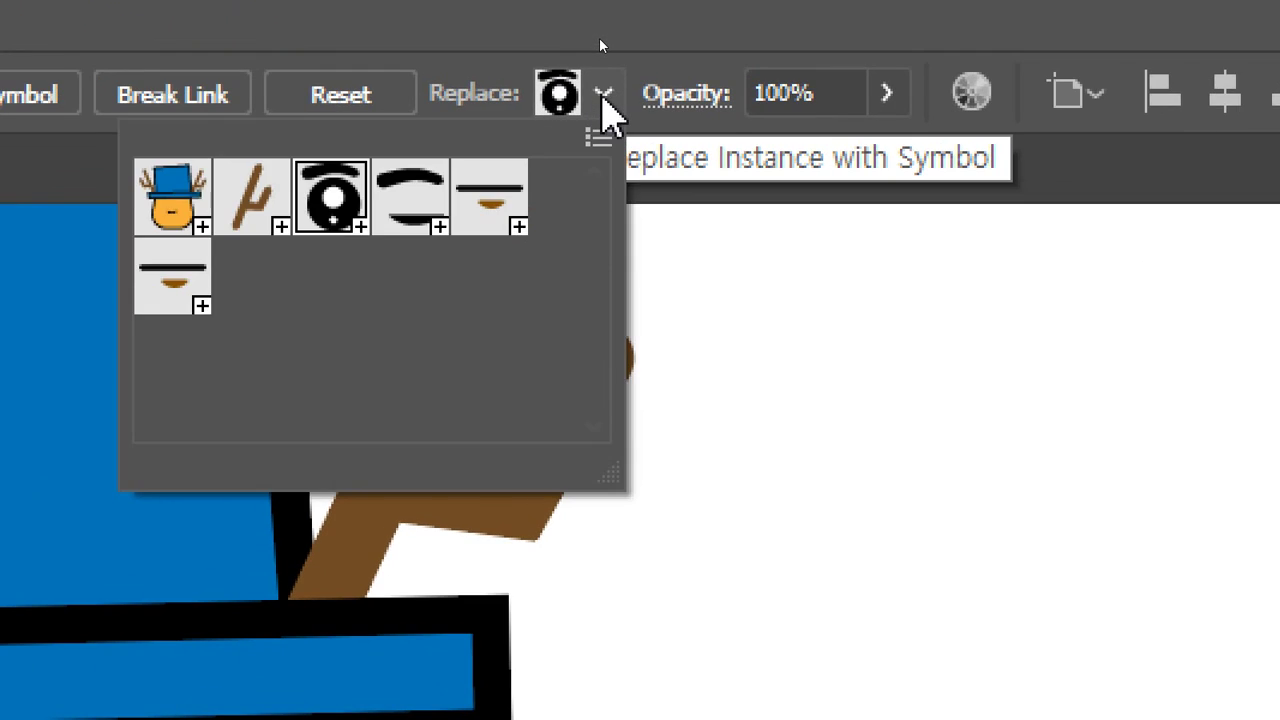
pyautogui.click(432, 228)
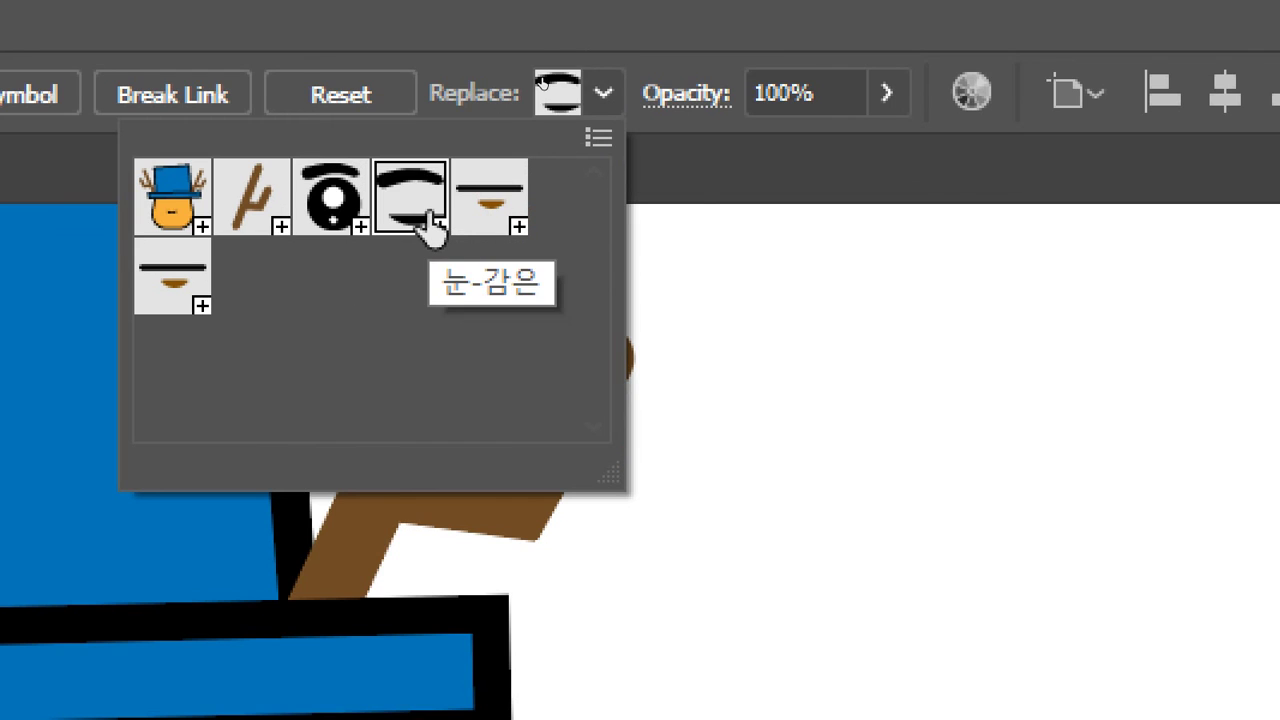
pyautogui.click(654, 337)
pyautogui.click(627, 346)
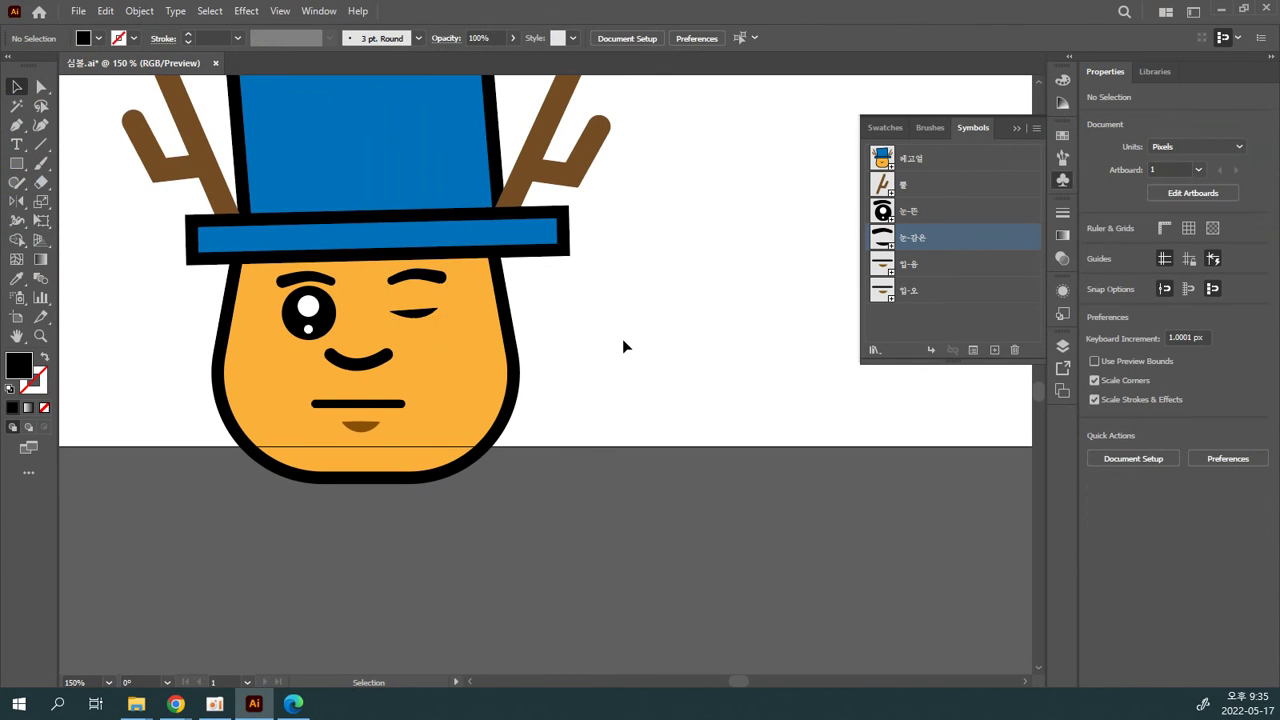
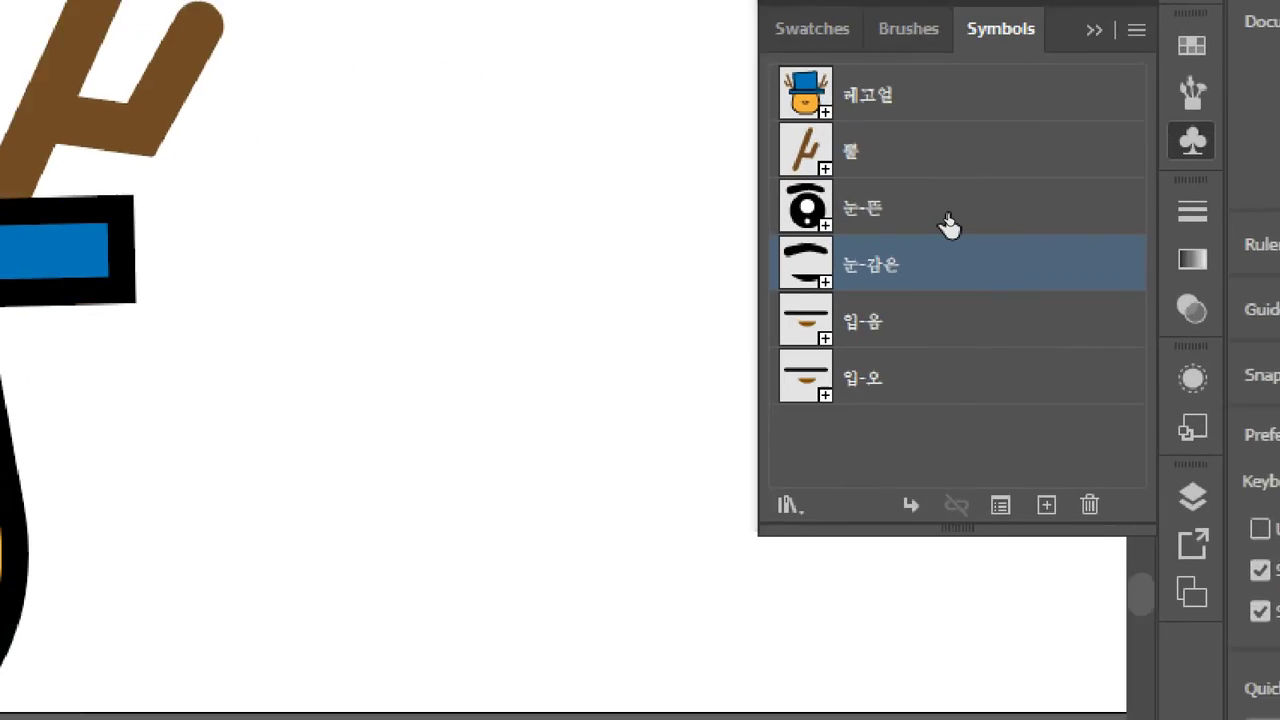
# Step: Duplicate the 눈-뜬 symbol and place the copy directly below the original in the symbol list
pyautogui.click(949, 214)
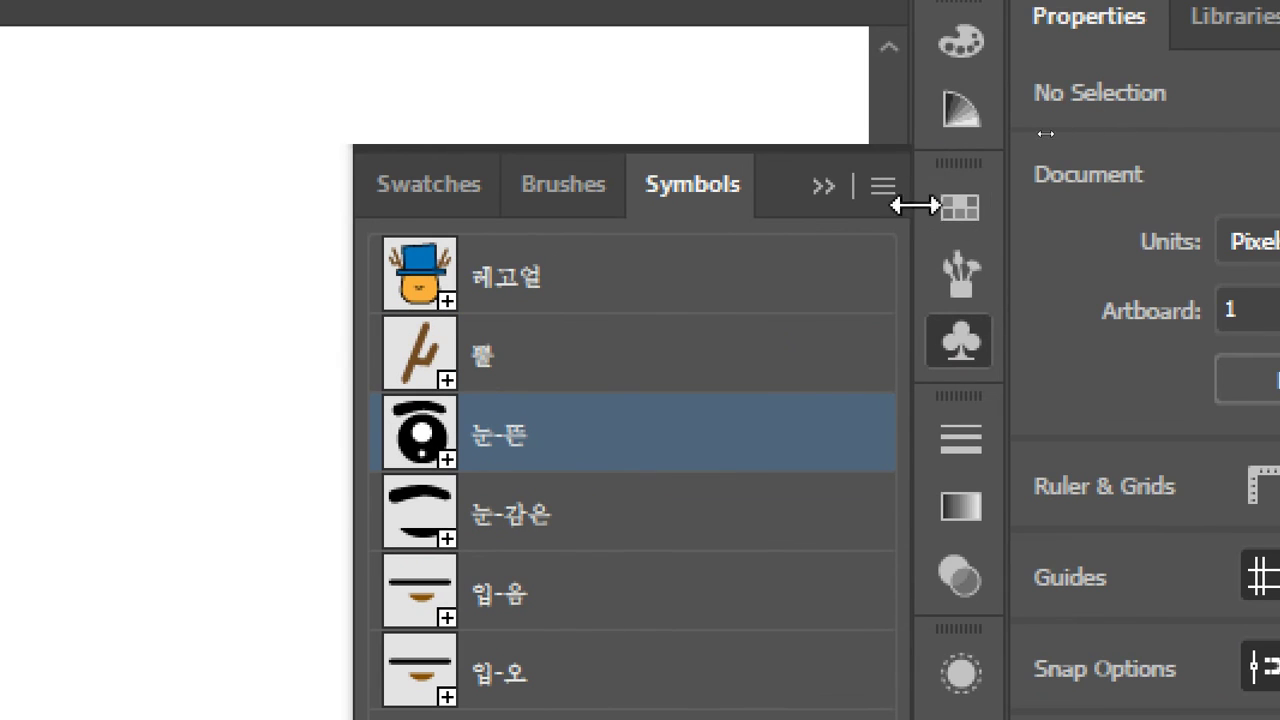
pyautogui.click(880, 187)
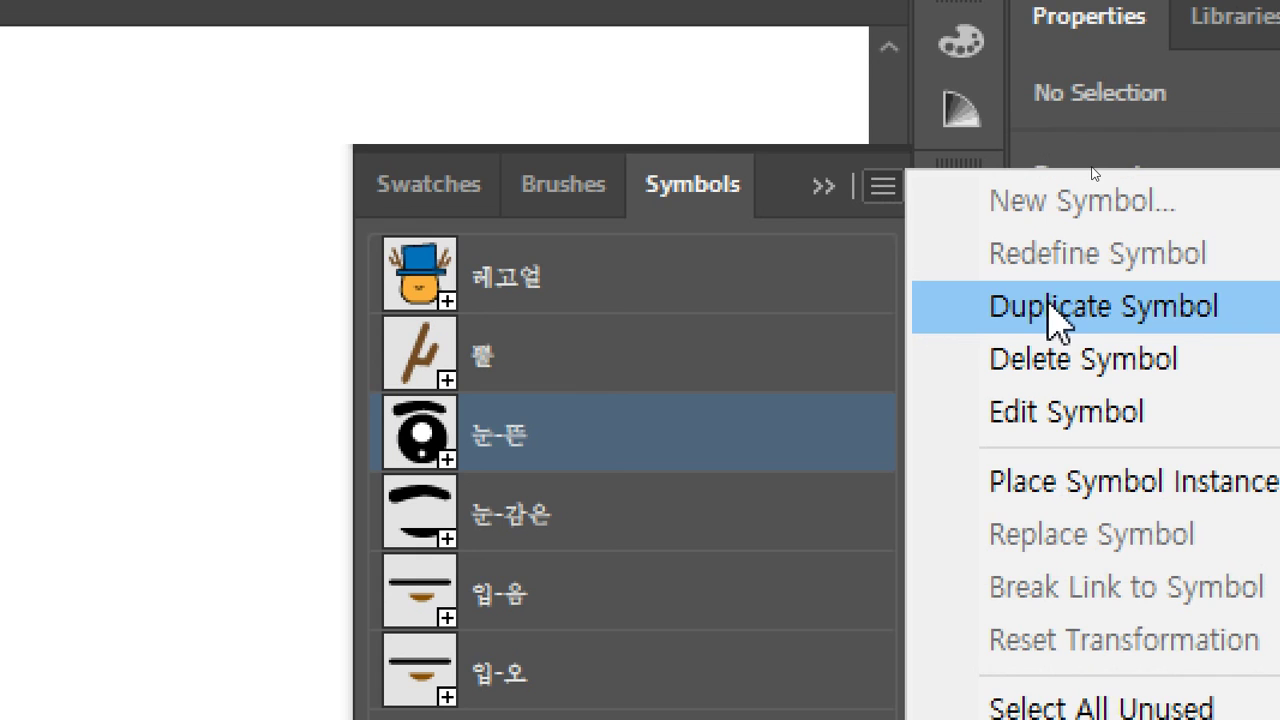
pyautogui.moveTo(764, 480); pyautogui.dragTo(847, 719)
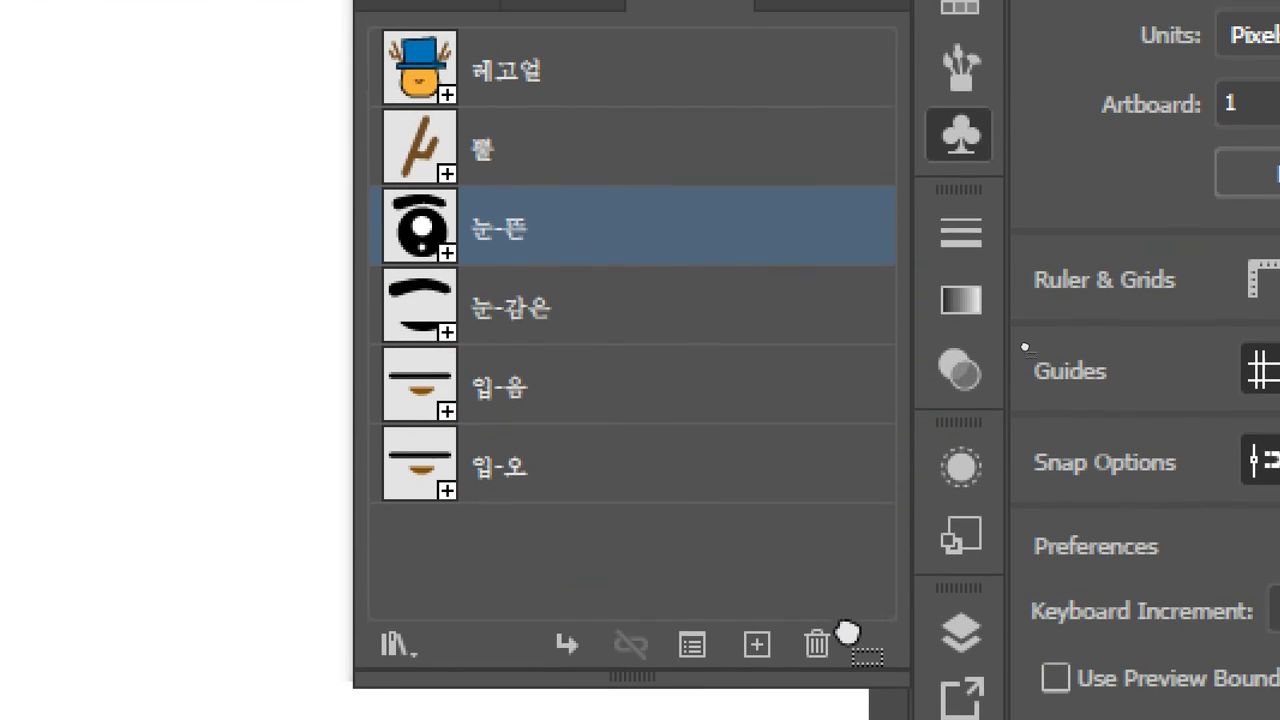
pyautogui.moveTo(847, 635); pyautogui.dragTo(760, 644)
pyautogui.moveTo(620, 520); pyautogui.dragTo(628, 300)
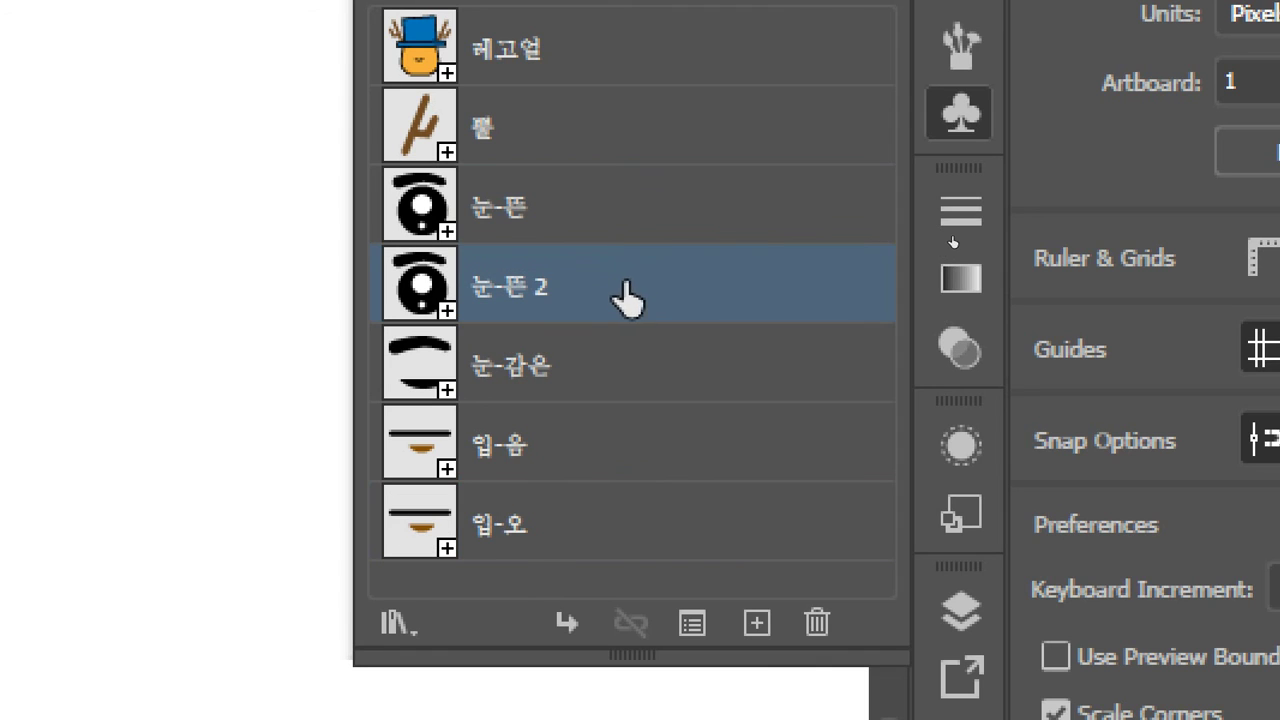
# Step: Make a second duplicate of the 눈-뜬 symbol and move it up below 눈-뜬 2 in the symbol list
pyautogui.click(617, 230)
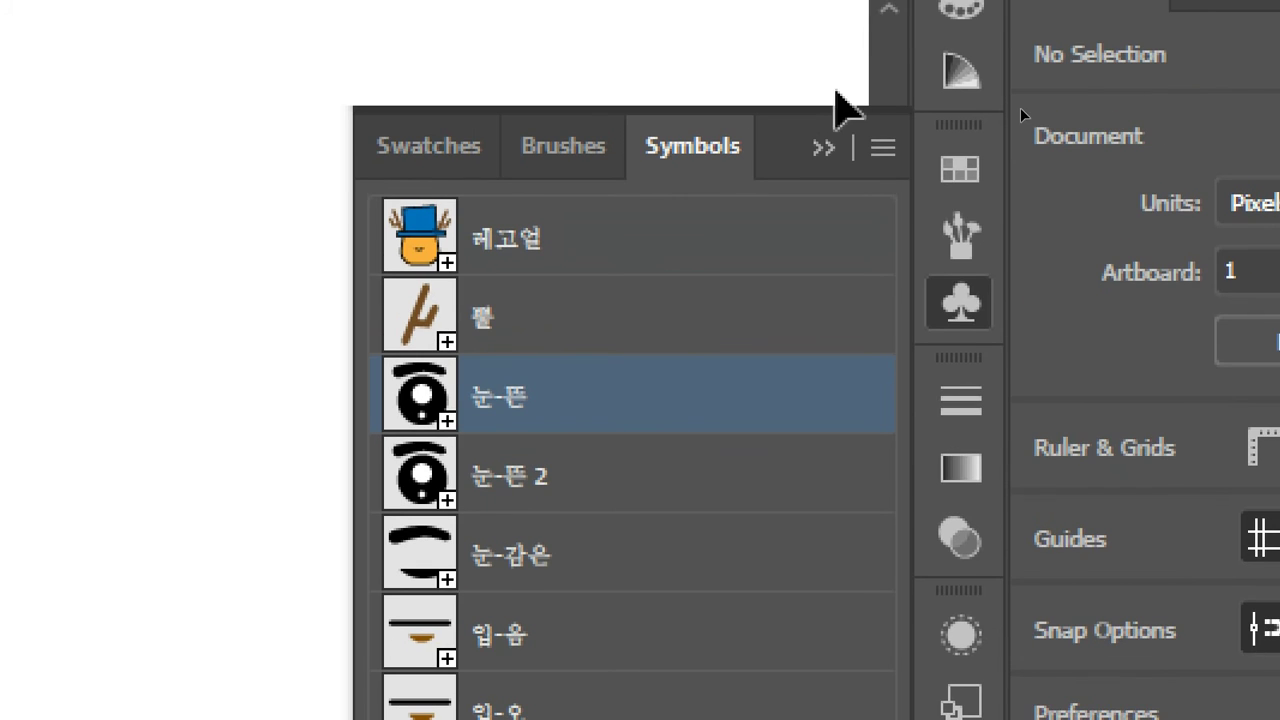
pyautogui.click(883, 150)
pyautogui.click(1018, 266)
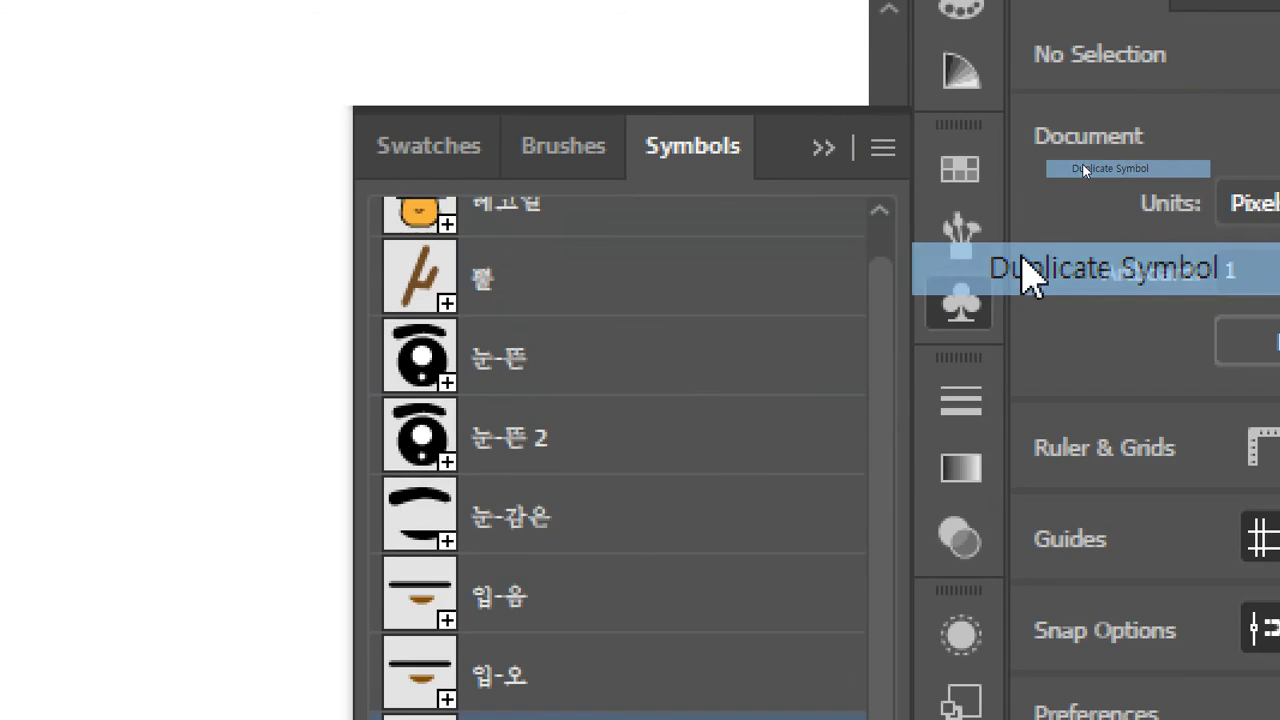
pyautogui.moveTo(555, 548); pyautogui.dragTo(548, 284)
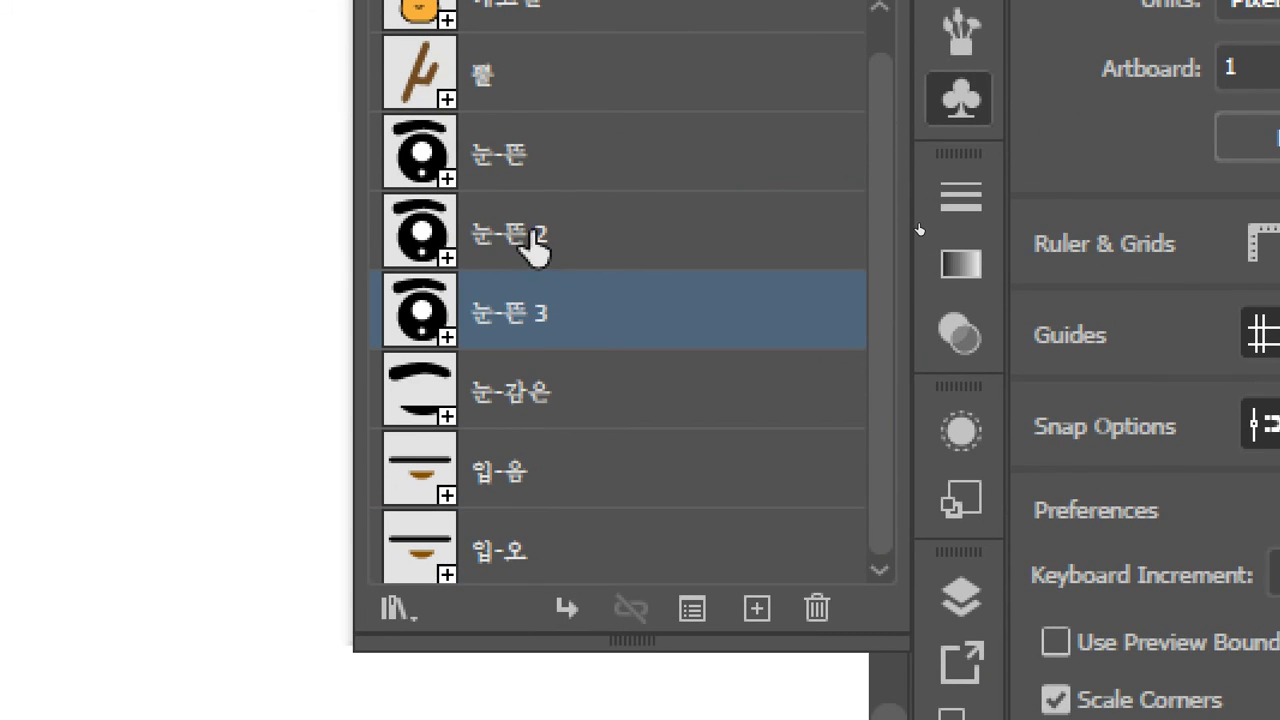
# Step: Rename the 눈-뜬 2 symbol as 눈-화
pyautogui.doubleClick(525, 242)
pyautogui.click(517, 230)
pyautogui.moveTo(517, 230); pyautogui.dragTo(583, 223)
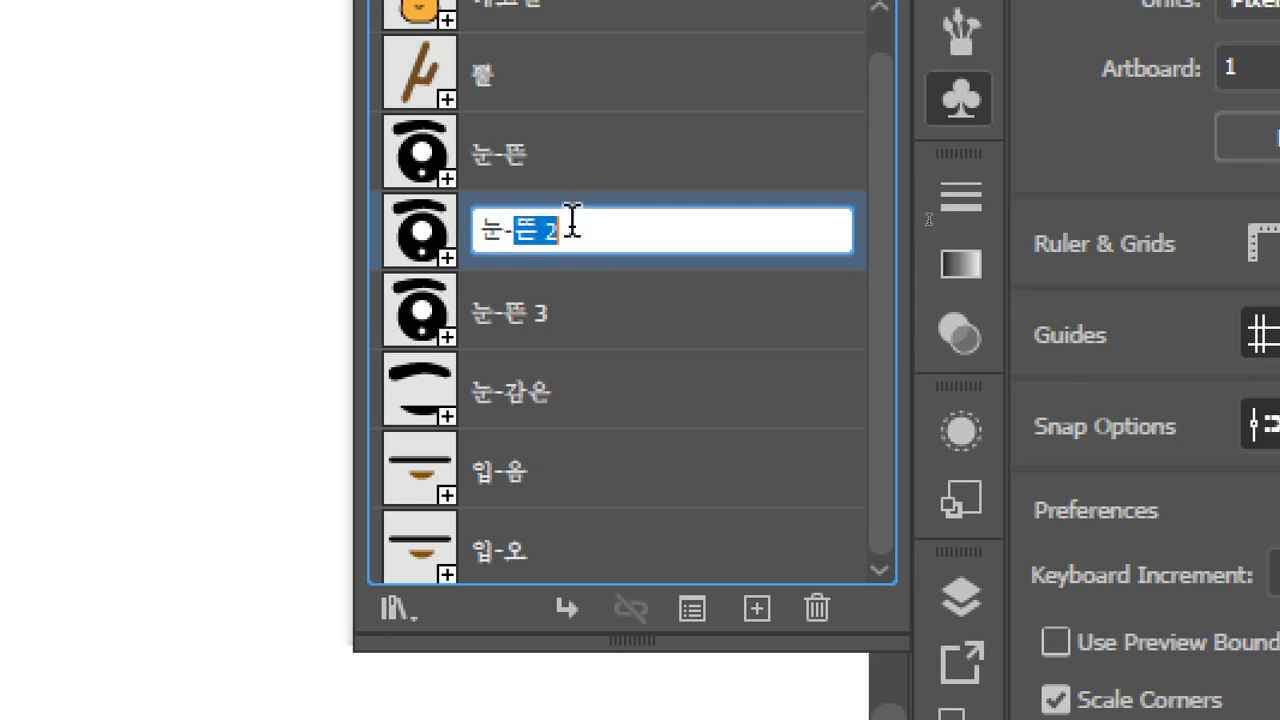
pyautogui.write('g')
pyautogui.write('화')
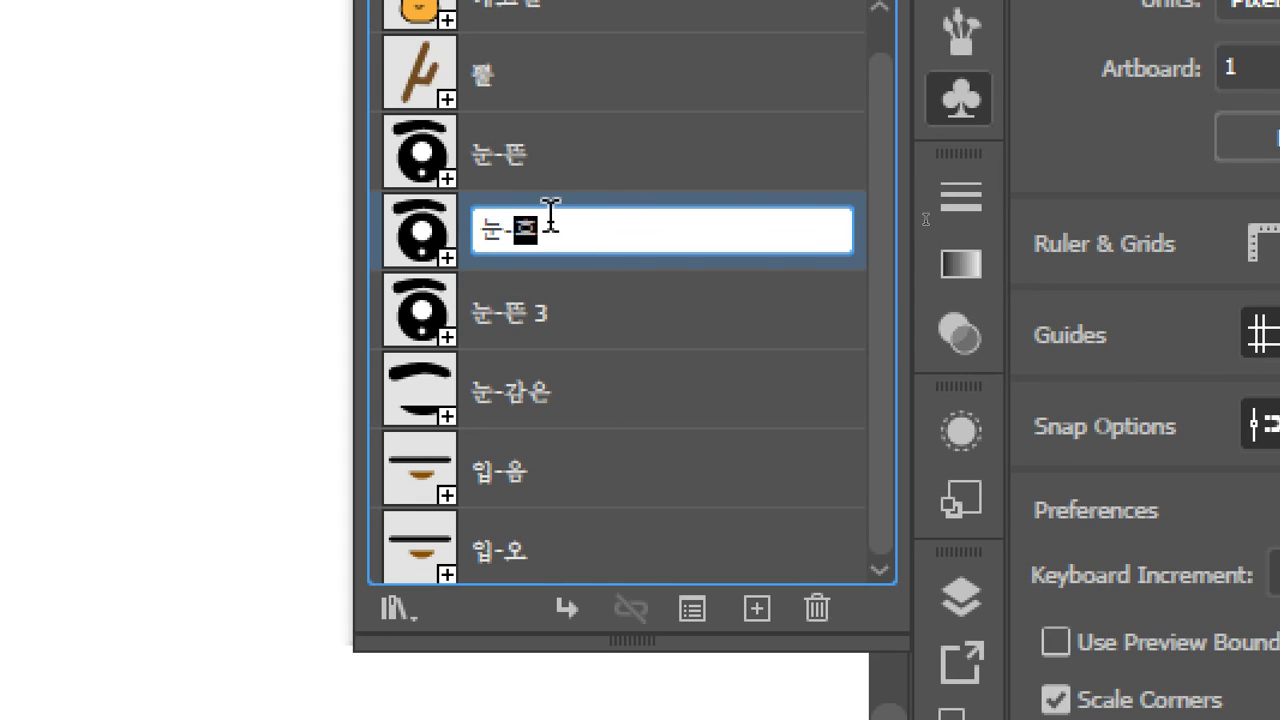
pyautogui.press('Return')
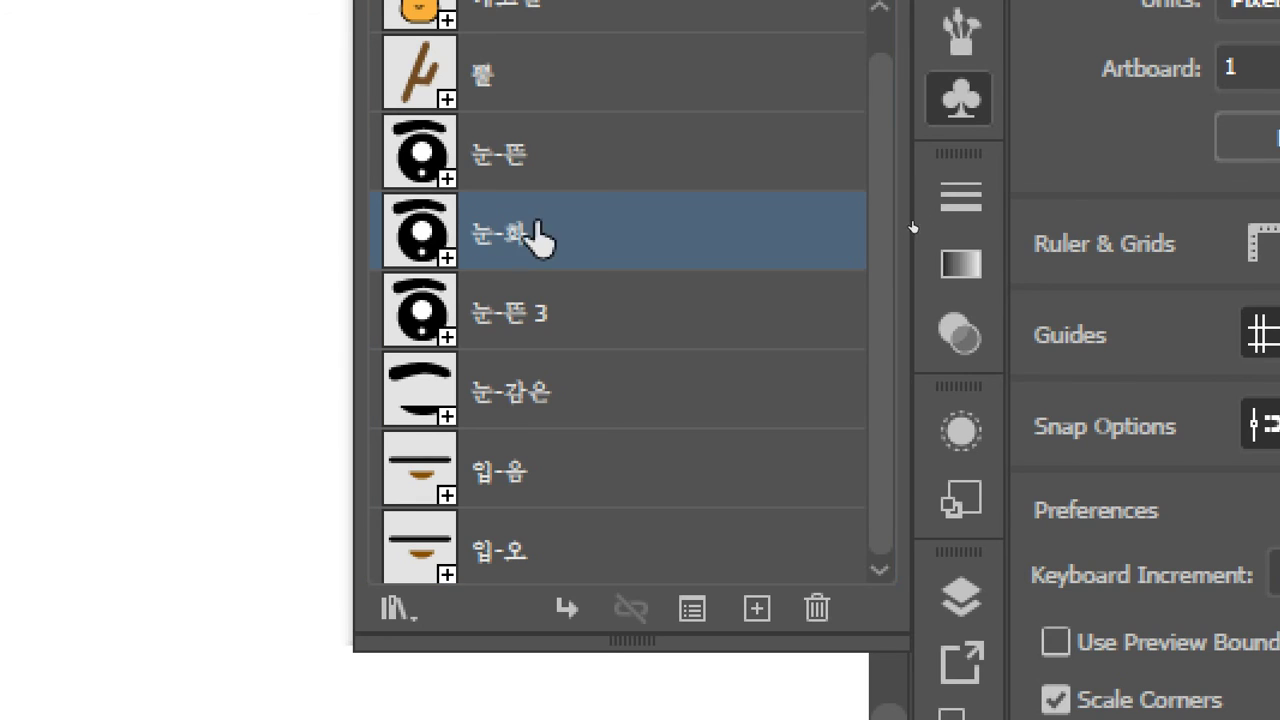
# Step: Open the 눈-화 symbol for editing and rotate the eyebrow clockwise so its right end slants down toward the pupil
pyautogui.doubleClick(426, 233)
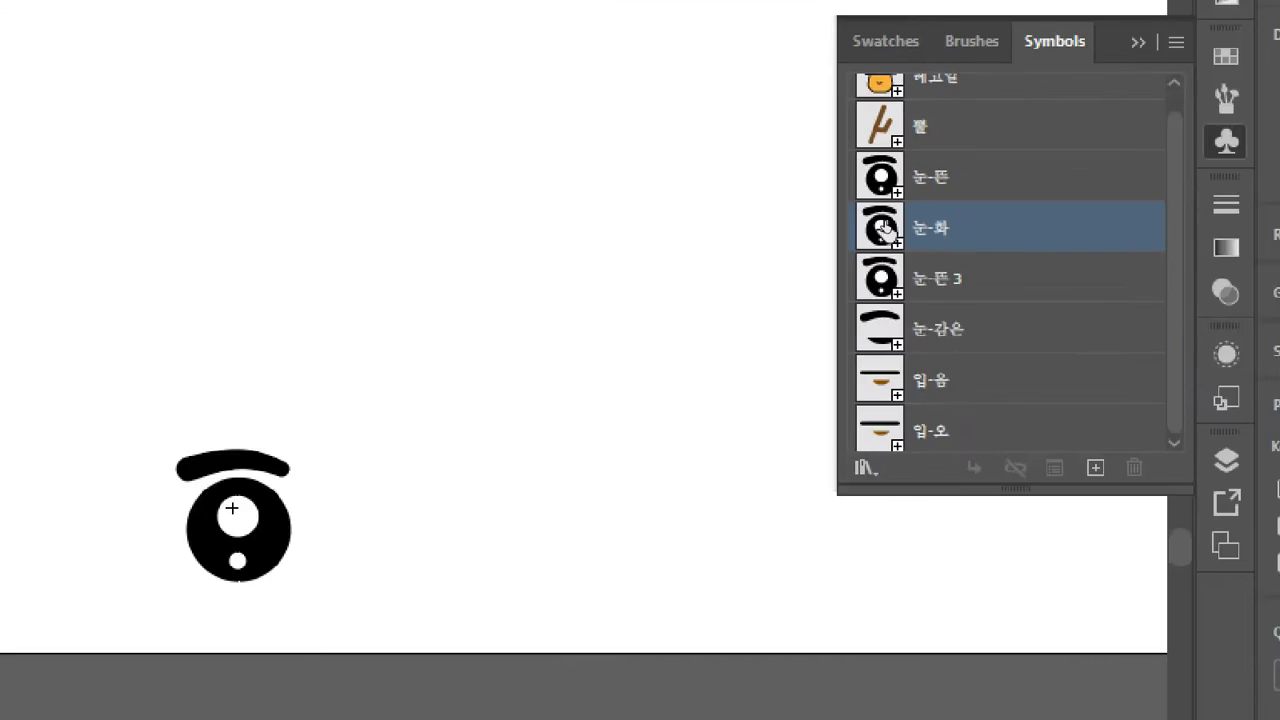
pyautogui.hotkey('ctrl', '=')
pyautogui.hotkey('ctrl', '=')
pyautogui.hotkey('ctrl', '=')
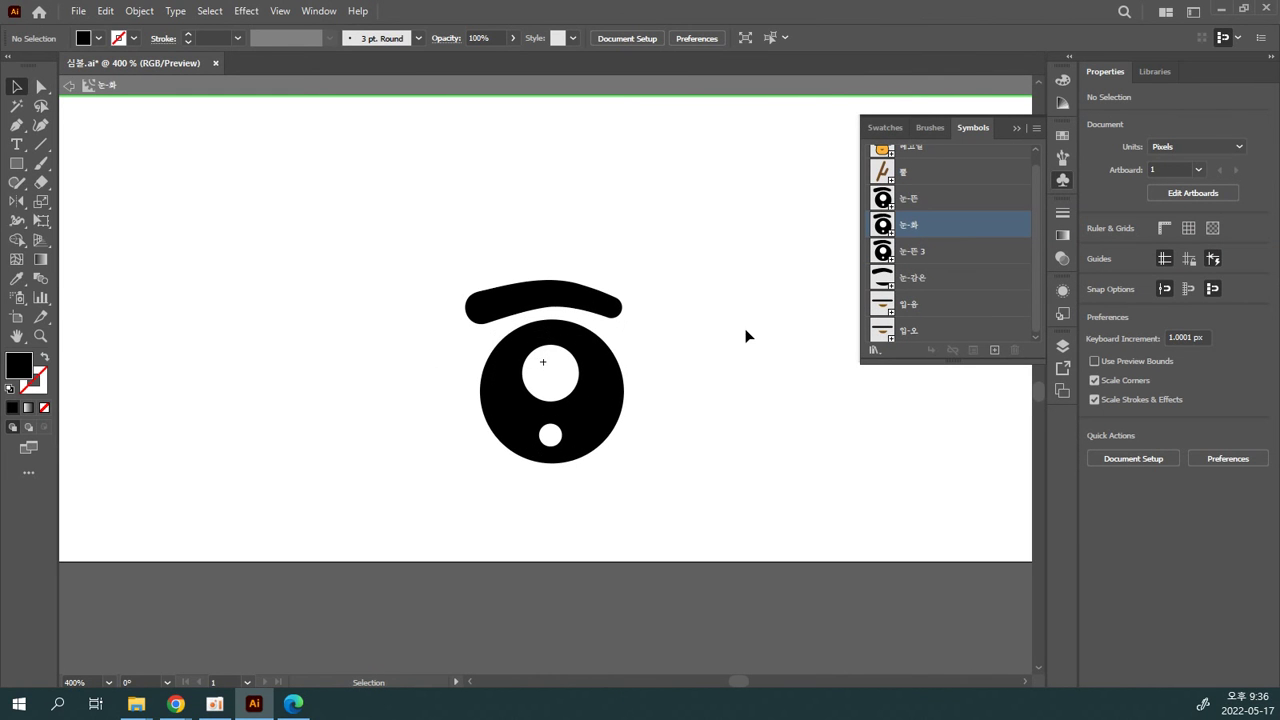
pyautogui.click(622, 299)
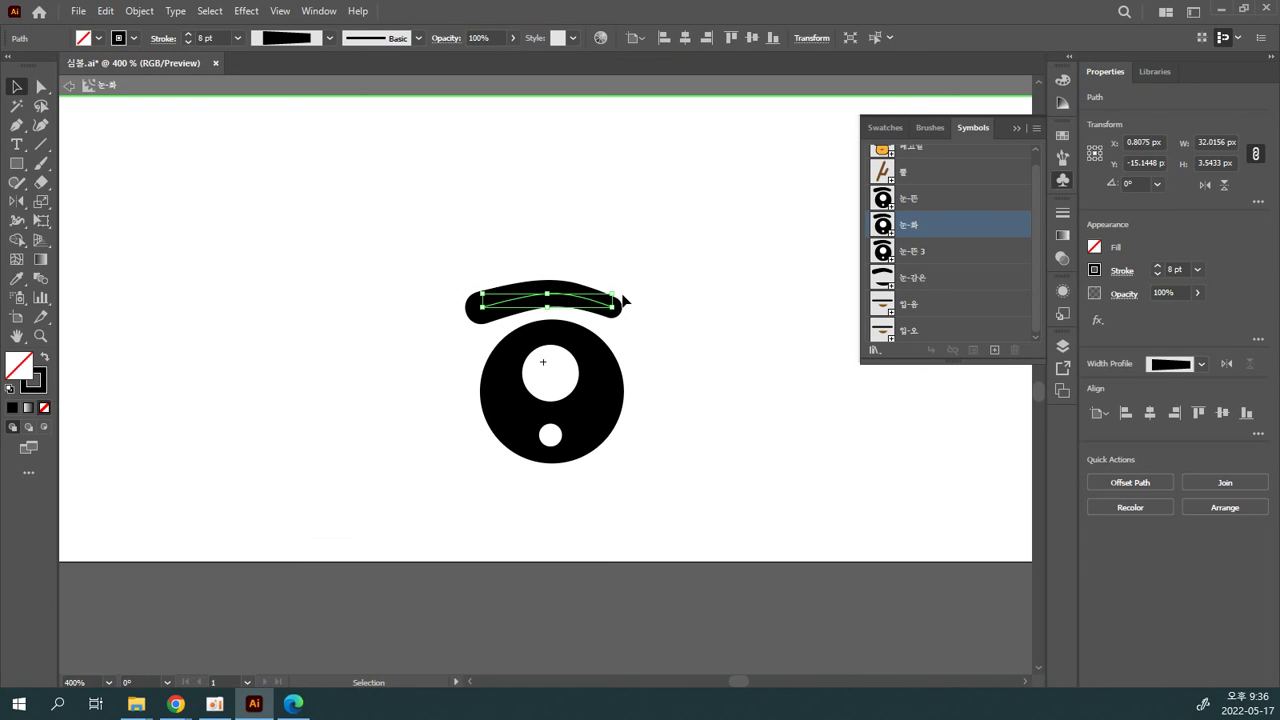
pyautogui.moveTo(620, 293)
pyautogui.mouseDown()
pyautogui.moveTo(610, 271)
pyautogui.moveTo(623, 323)
pyautogui.moveTo(610, 310)
pyautogui.mouseUp()
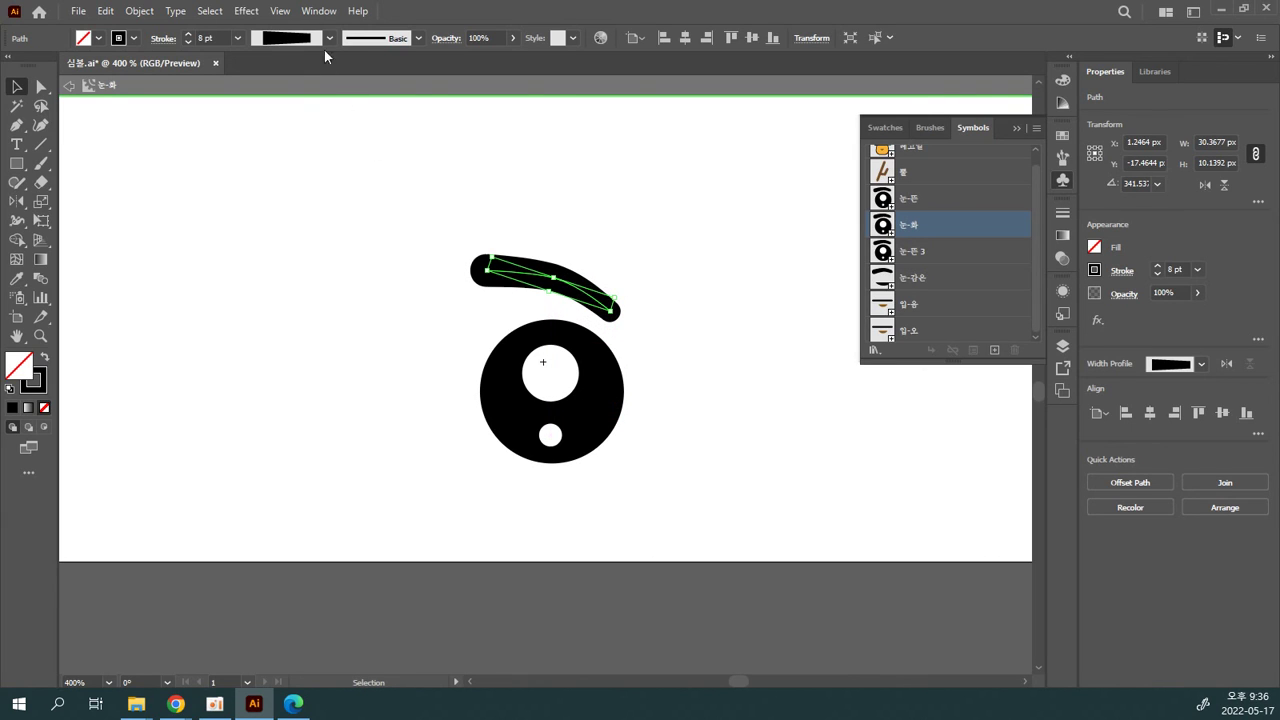
# Step: Thicken the slanted eyebrow's stroke to 12 pt and deselect it
pyautogui.click(189, 35)
pyautogui.click(189, 35)
pyautogui.click(189, 35)
pyautogui.click(189, 35)
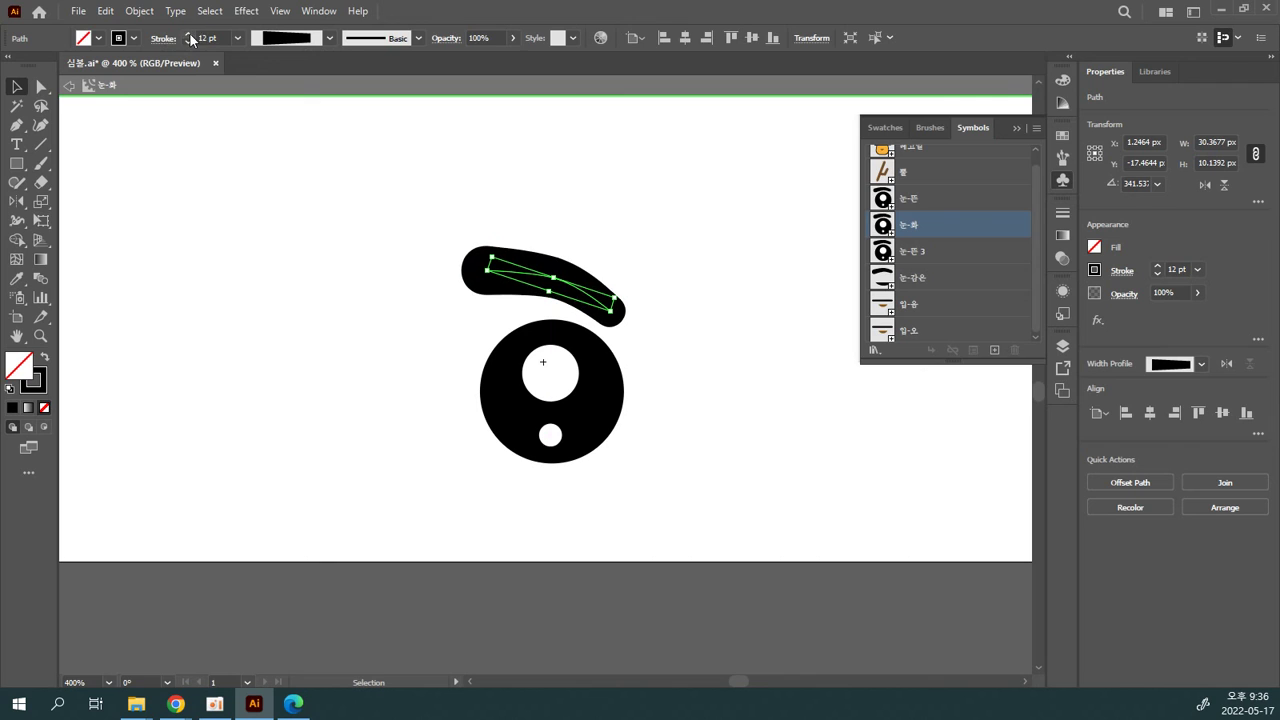
pyautogui.click(652, 288)
pyautogui.click(615, 306)
pyautogui.click(660, 288)
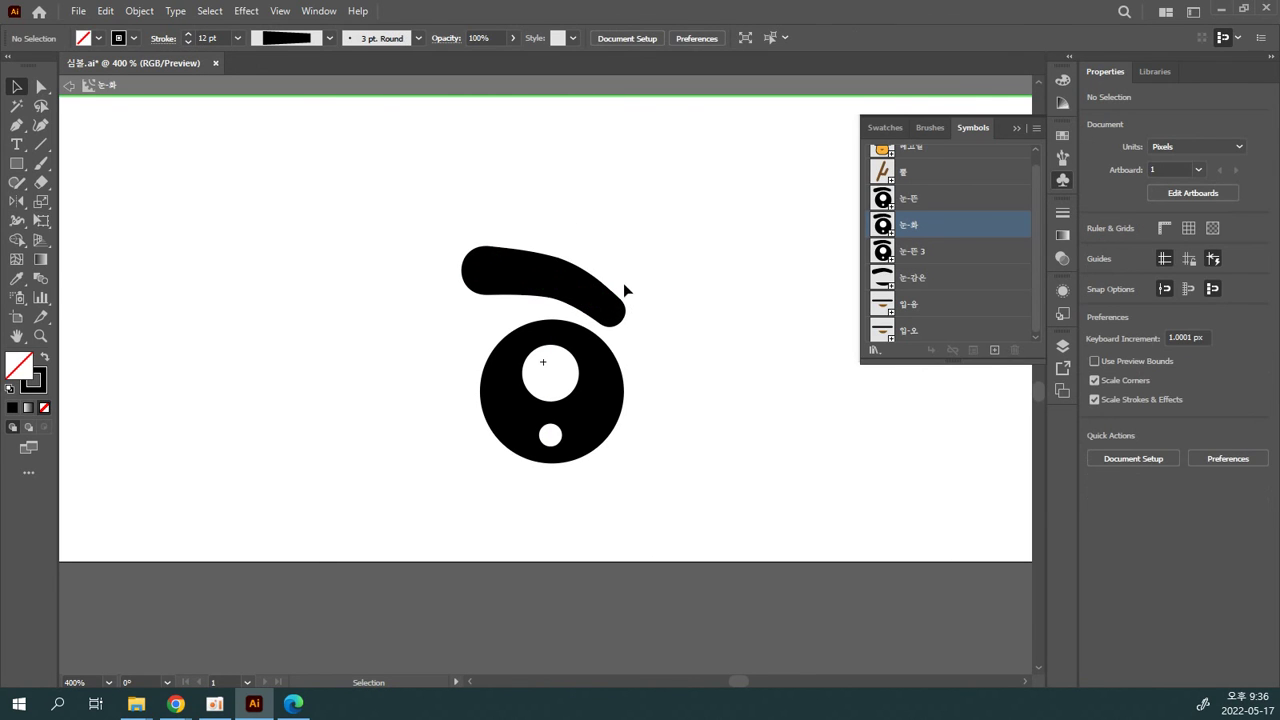
# Step: Rotate the eyebrow slightly back toward horizontal and exit editing of the 눈-화 symbol
pyautogui.click(615, 308)
pyautogui.moveTo(620, 298); pyautogui.dragTo(625, 278)
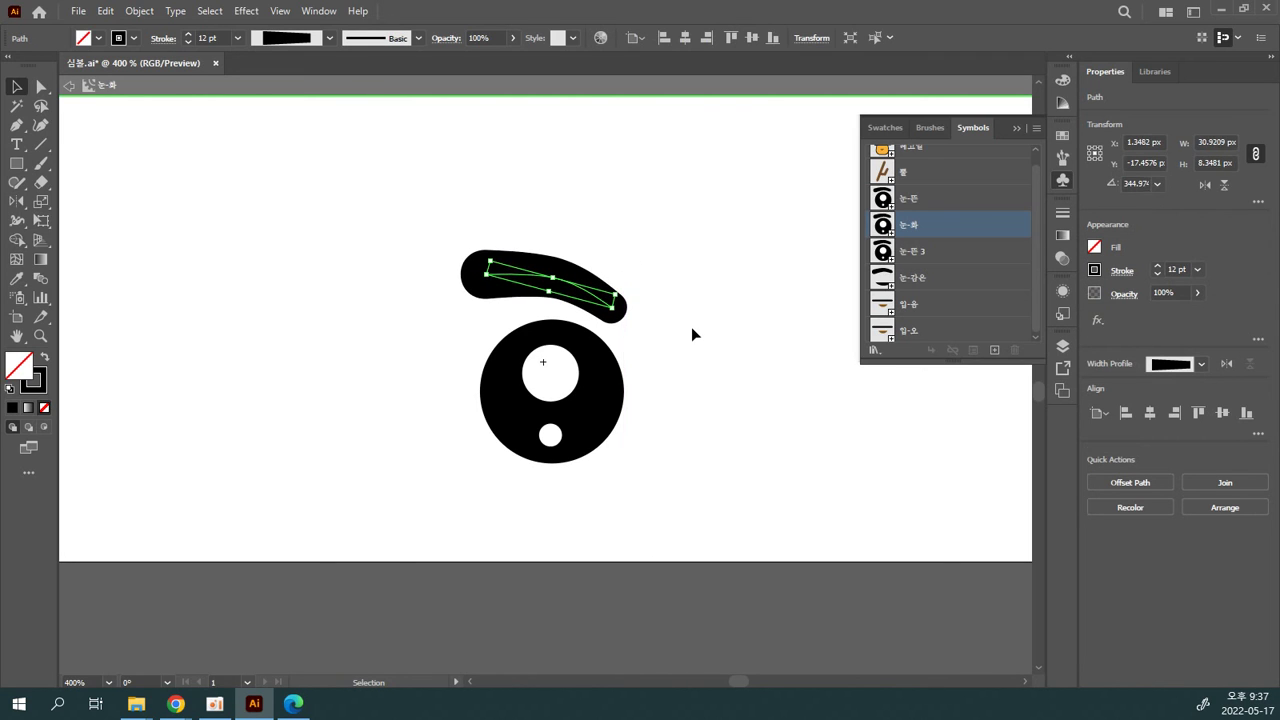
pyautogui.doubleClick(691, 327)
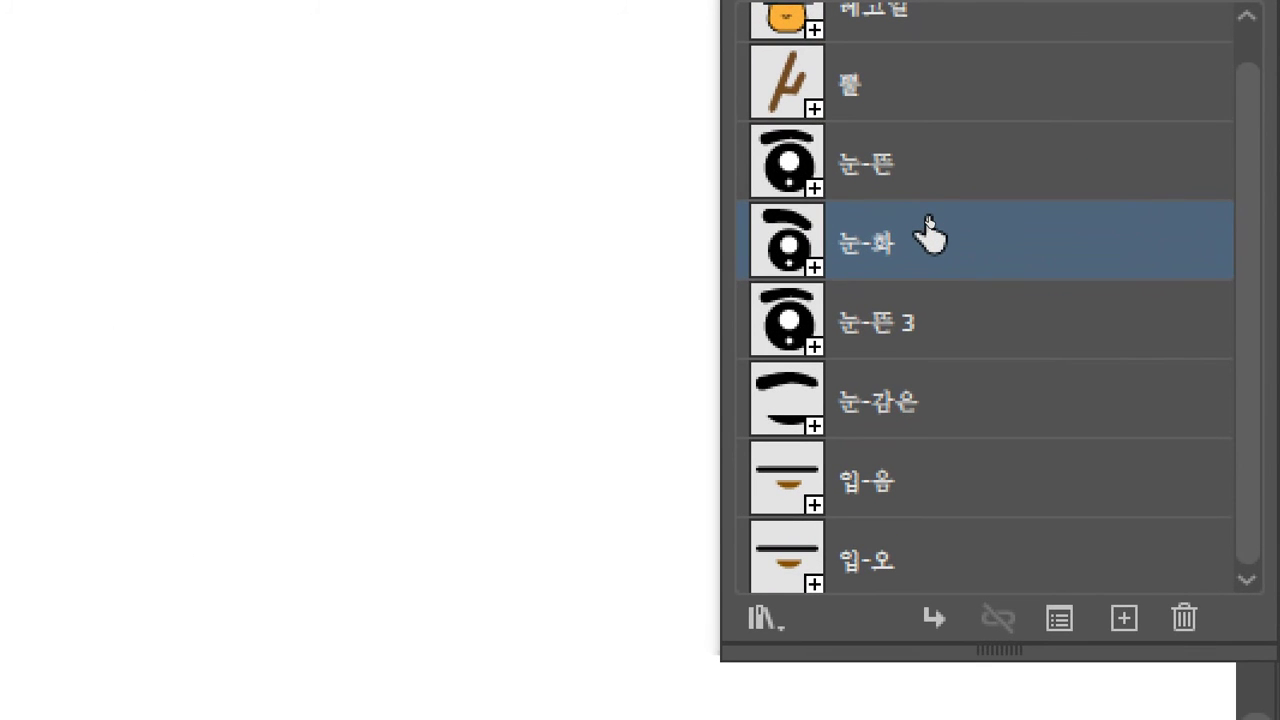
# Step: Rename the 눈-뜬 3 symbol as 눈-윙크
pyautogui.doubleClick(890, 322)
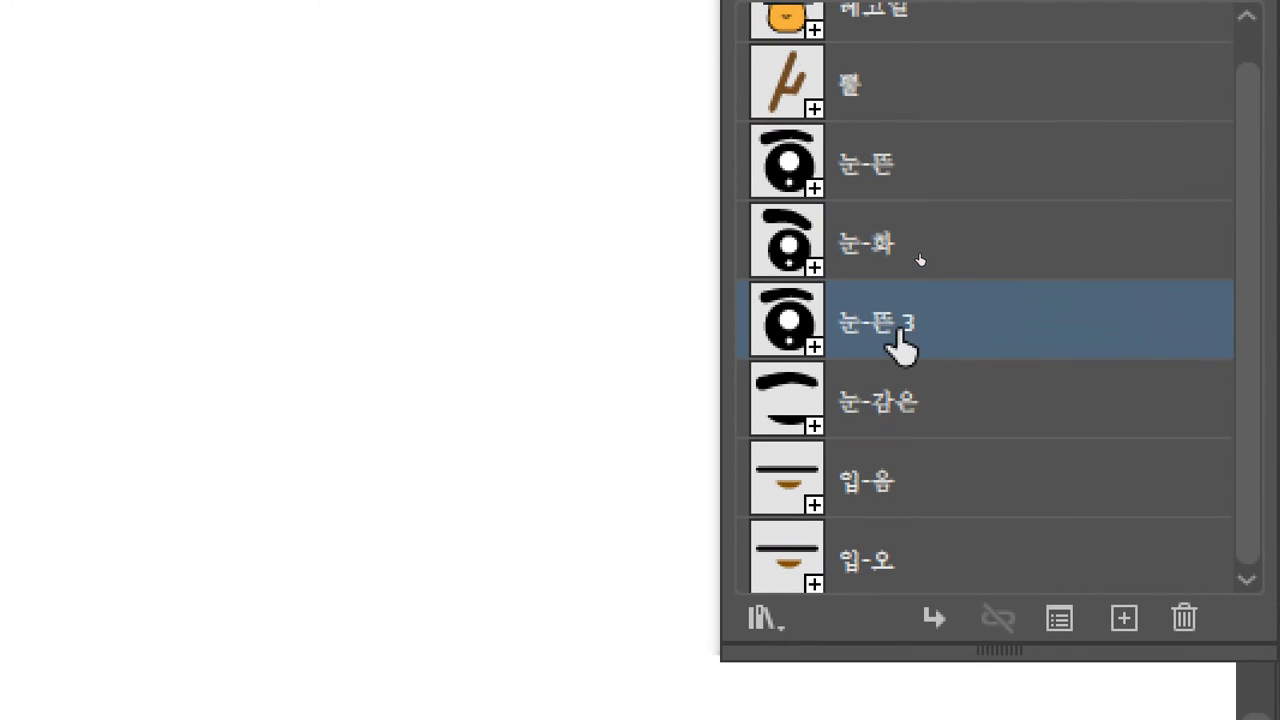
pyautogui.moveTo(886, 322); pyautogui.dragTo(991, 331)
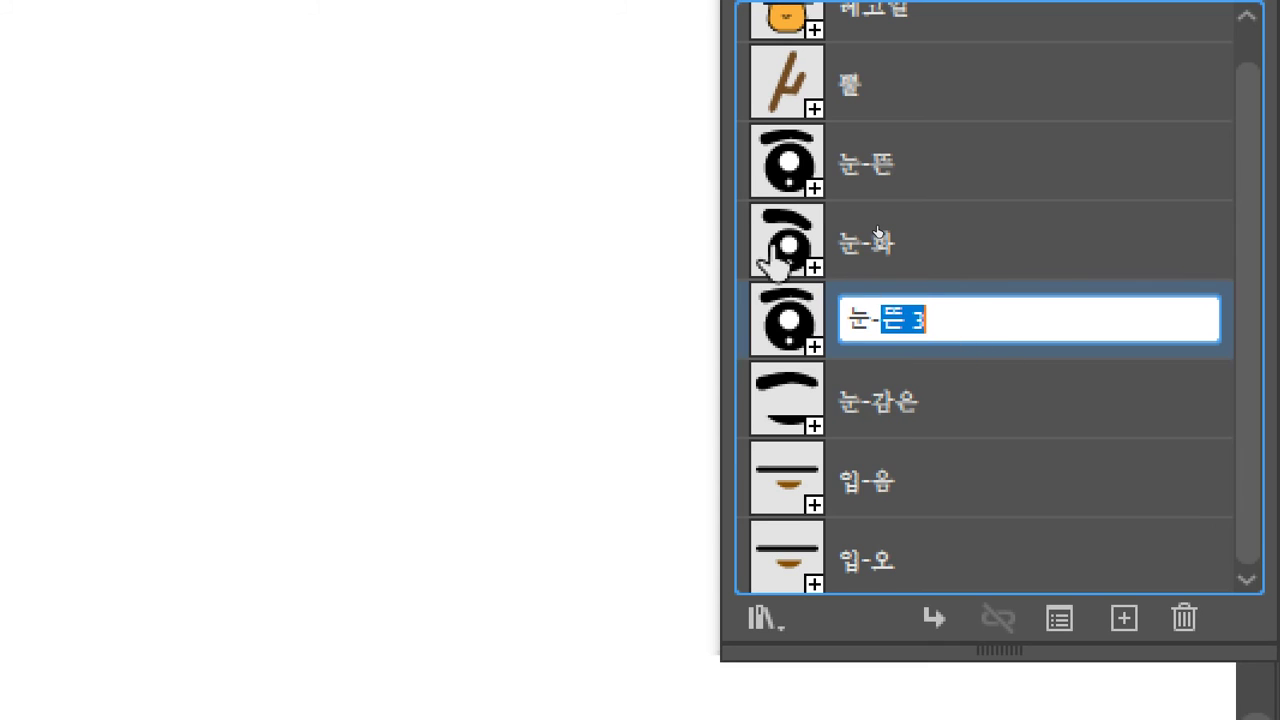
pyautogui.write('위')
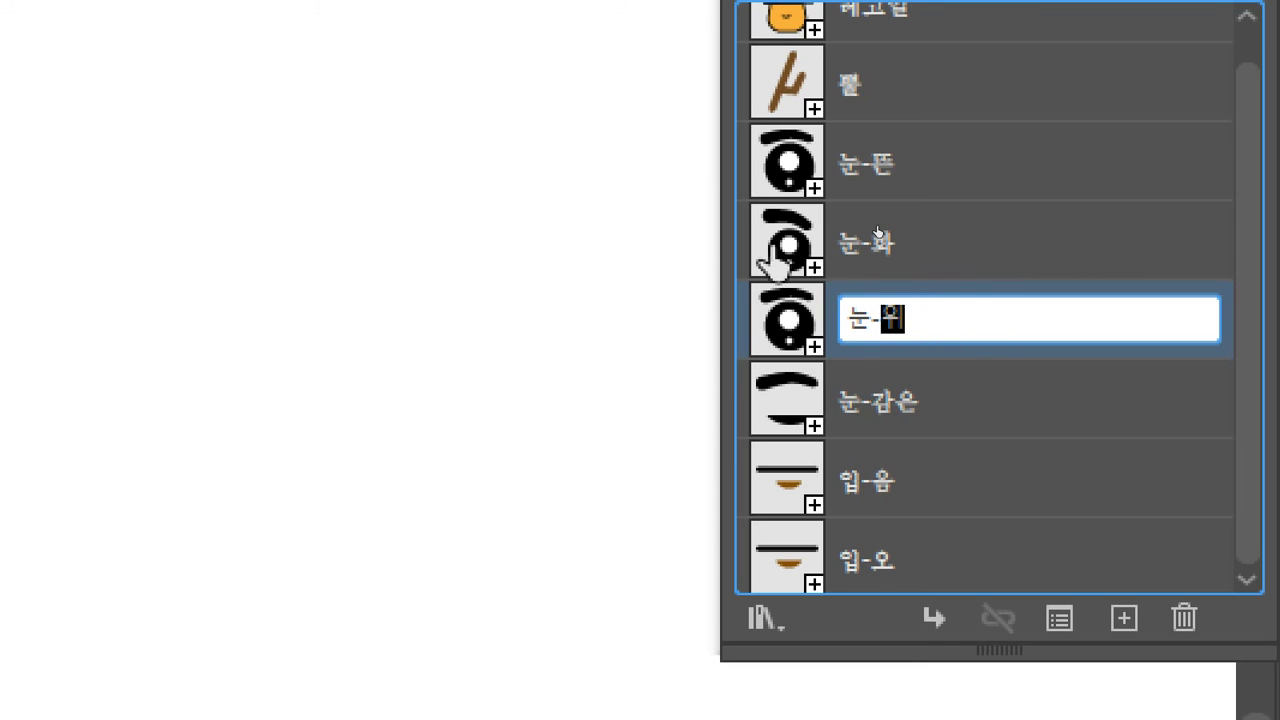
pyautogui.write('크')
pyautogui.press('Return')
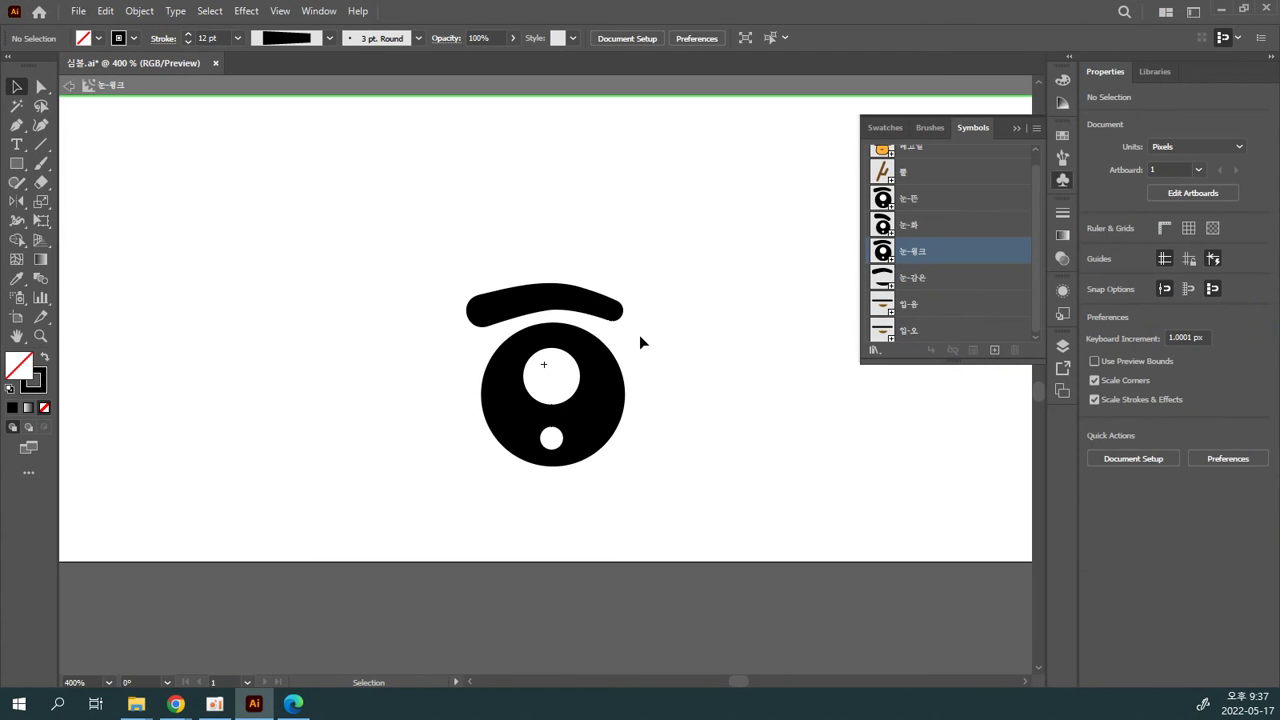
# Step: Inside the 눈-윙크 symbol, draw two 1 pt lines about 24 px wide below the pupil, meeting in a point at their right ends
pyautogui.hotkey('ctrl', '=')
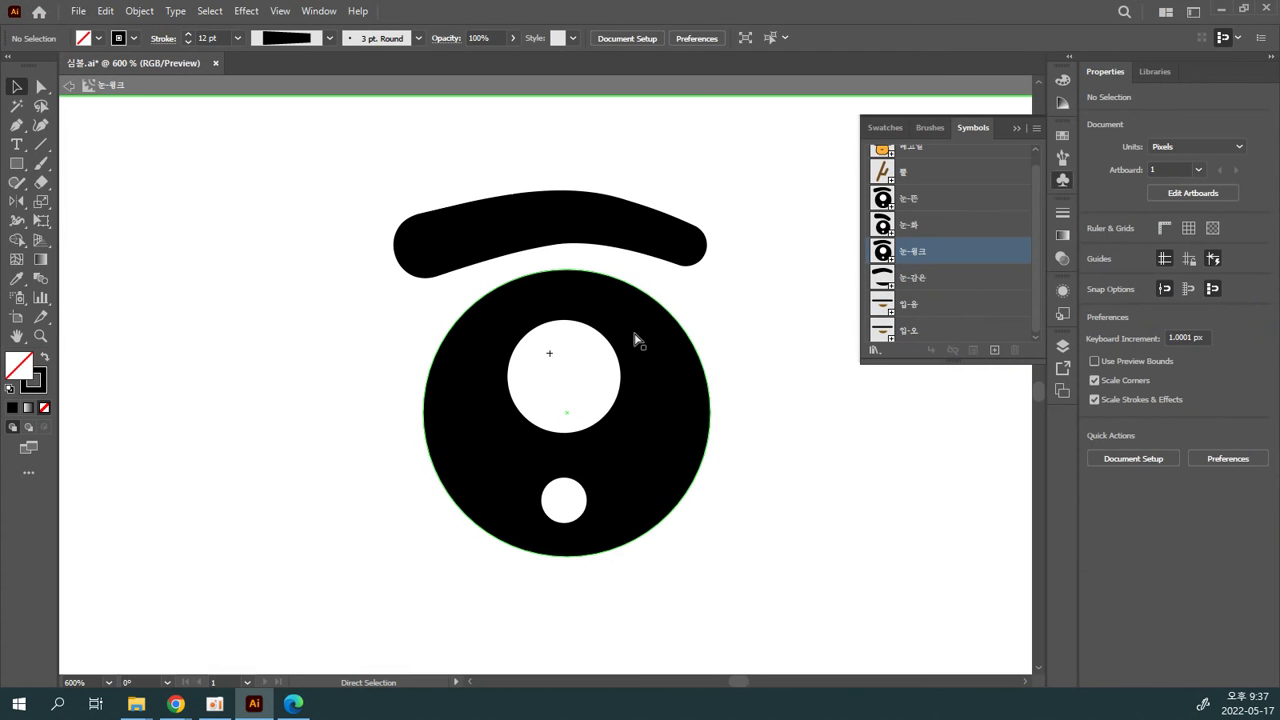
pyautogui.moveTo(763, 417); pyautogui.dragTo(714, 323)
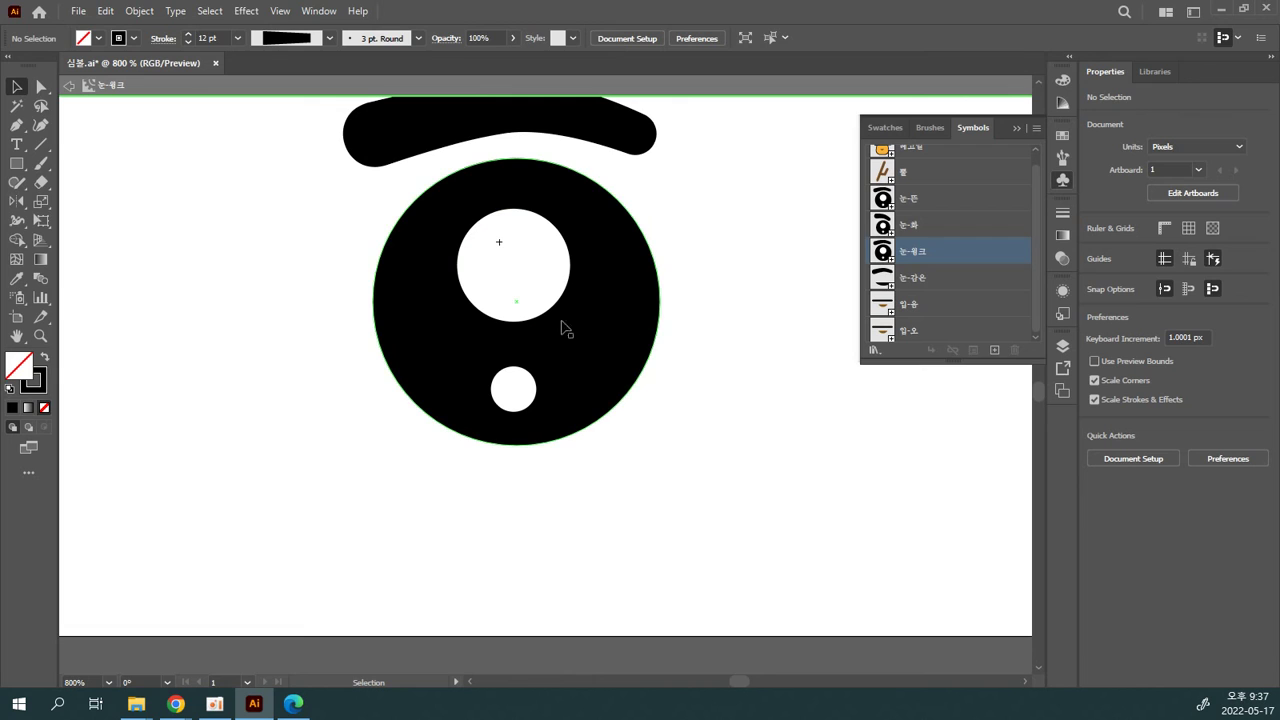
pyautogui.click(16, 125)
pyautogui.click(411, 487)
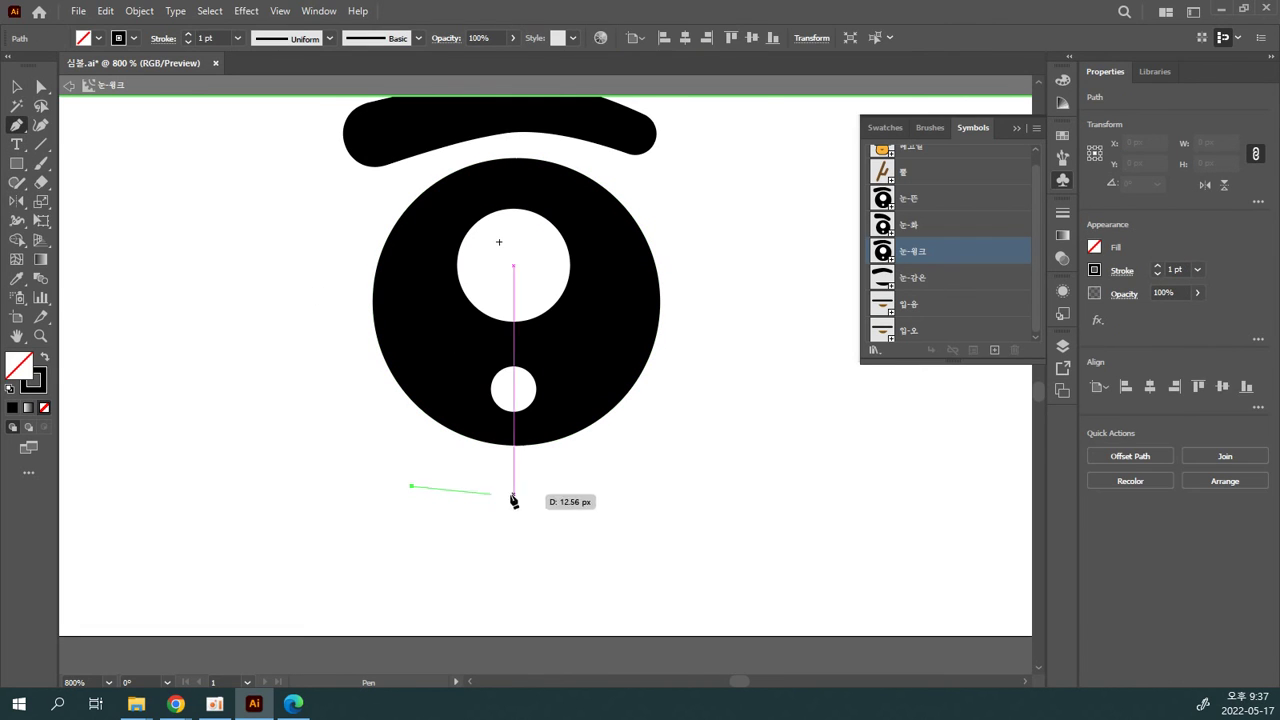
pyautogui.click(607, 510)
pyautogui.keyDown('ctrl'); pyautogui.click(677, 526); pyautogui.keyUp('ctrl')
pyautogui.press('\\')
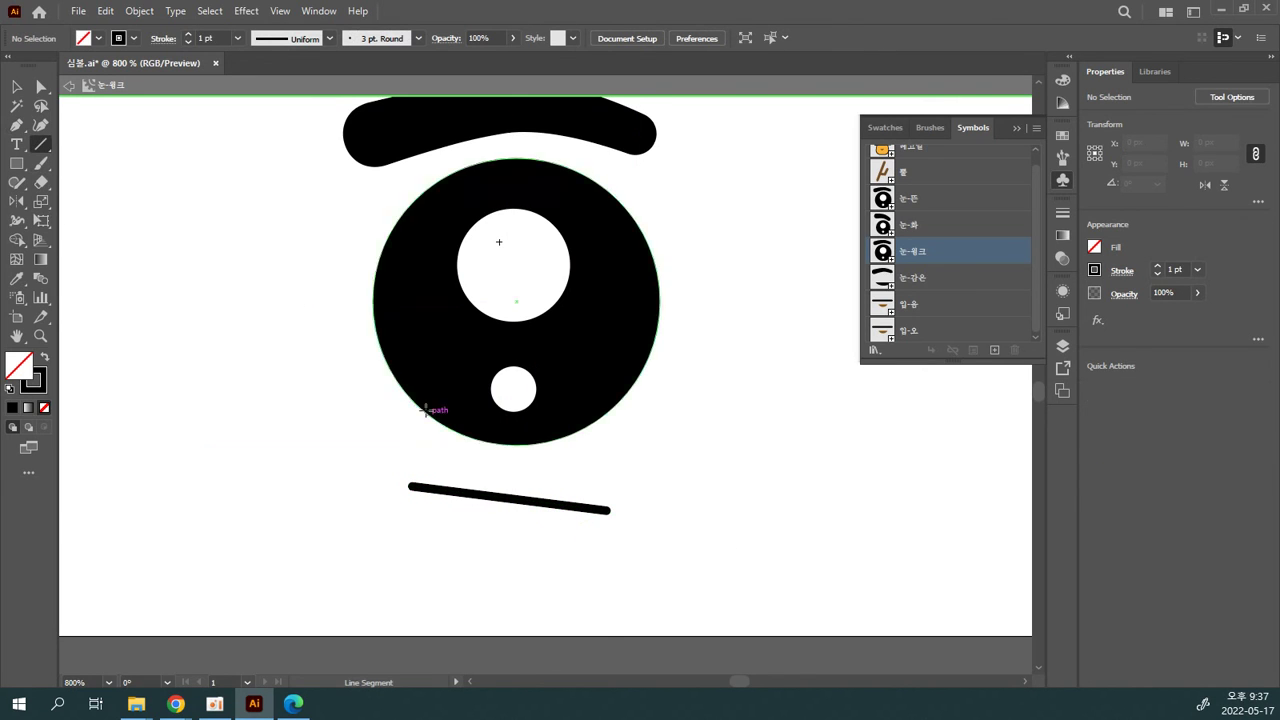
pyautogui.moveTo(608, 511); pyautogui.dragTo(411, 518)
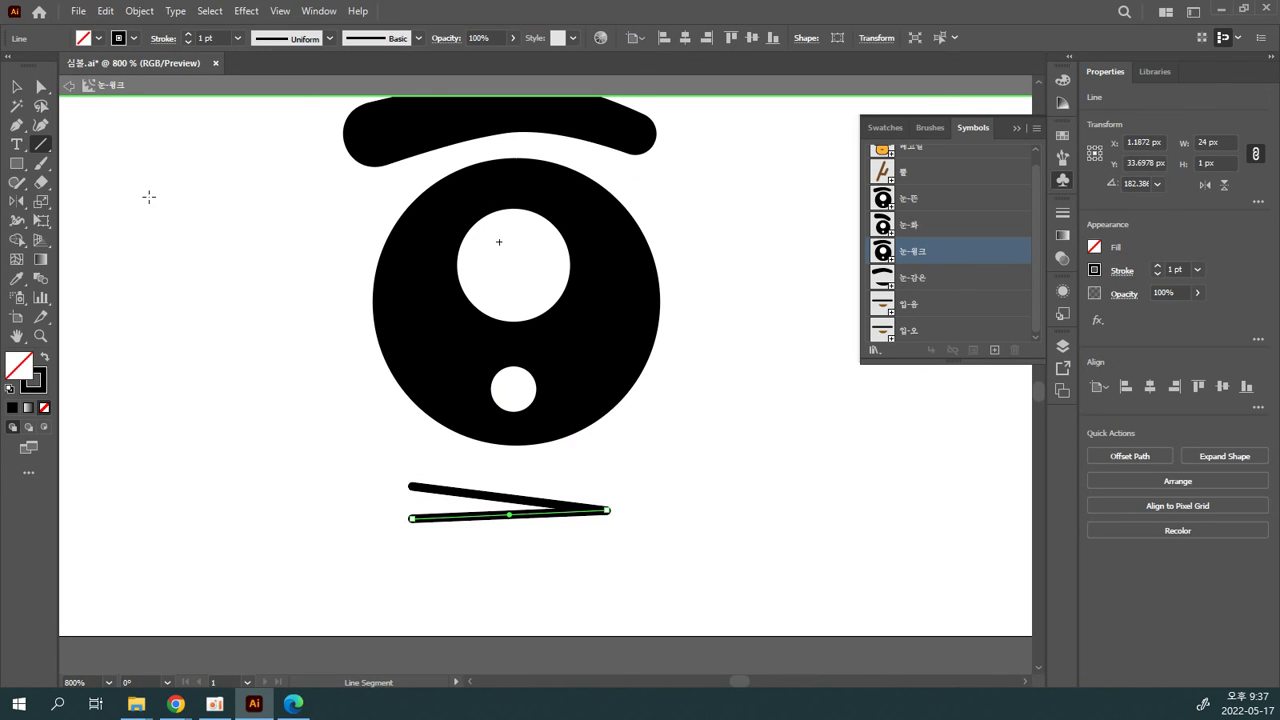
# Step: Group the two wink lines, enlarge them to about 32.5 px wide and move them over the middle of the pupil
pyautogui.click(24, 90)
pyautogui.moveTo(363, 466); pyautogui.dragTo(590, 540)
pyautogui.click(622, 518)
pyautogui.press('a')
pyautogui.moveTo(694, 565); pyautogui.dragTo(409, 462)
pyautogui.hotkey('ctrl', 'g')
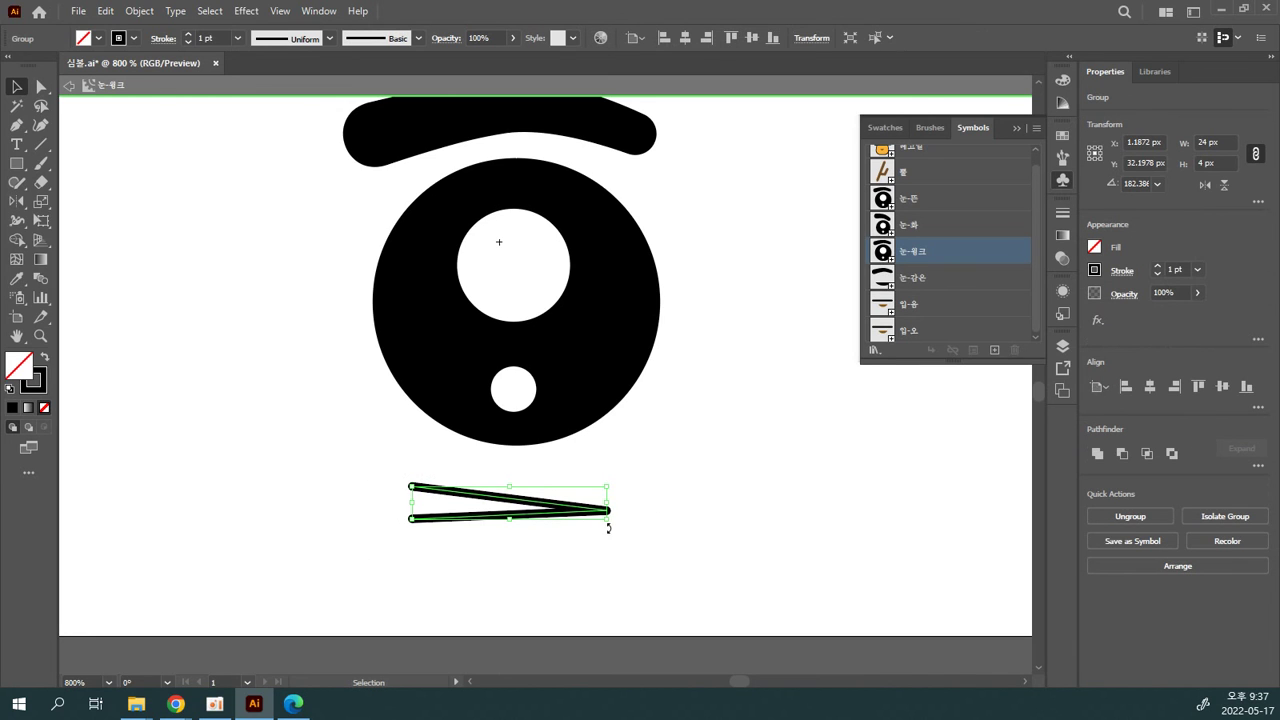
pyautogui.moveTo(605, 525); pyautogui.dragTo(638, 325)
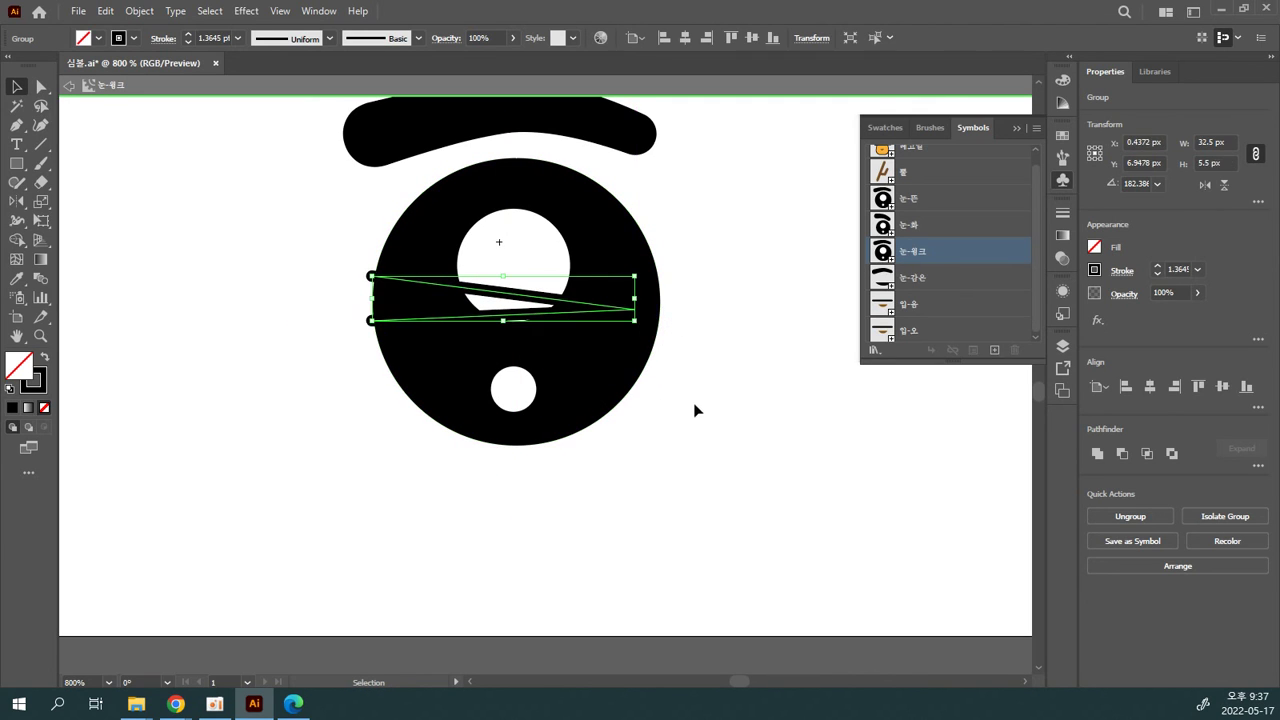
# Step: Delete both white highlights and the black pupil circle, leaving the wink lines, and exit editing of the 눈-윙크 symbol
pyautogui.click(694, 409)
pyautogui.click(545, 273)
pyautogui.press('Delete')
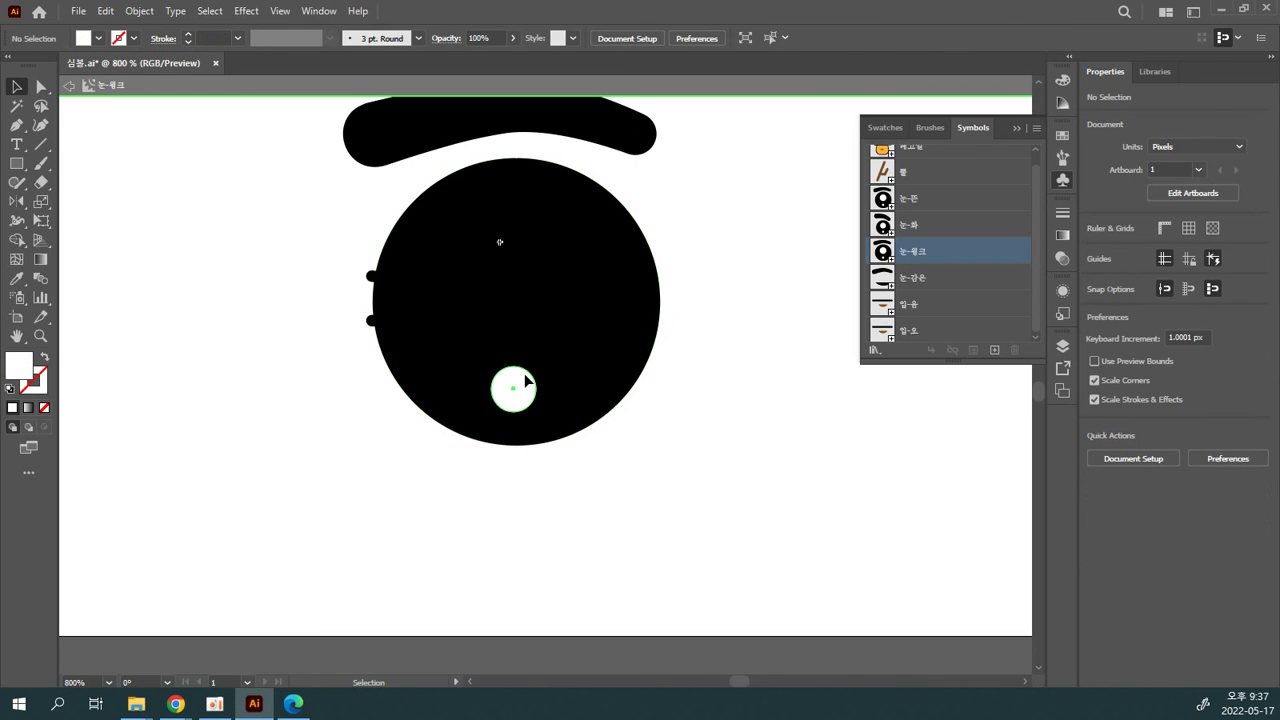
pyautogui.click(514, 378)
pyautogui.press('Delete')
pyautogui.click(565, 382)
pyautogui.press('Delete')
pyautogui.doubleClick(613, 409)
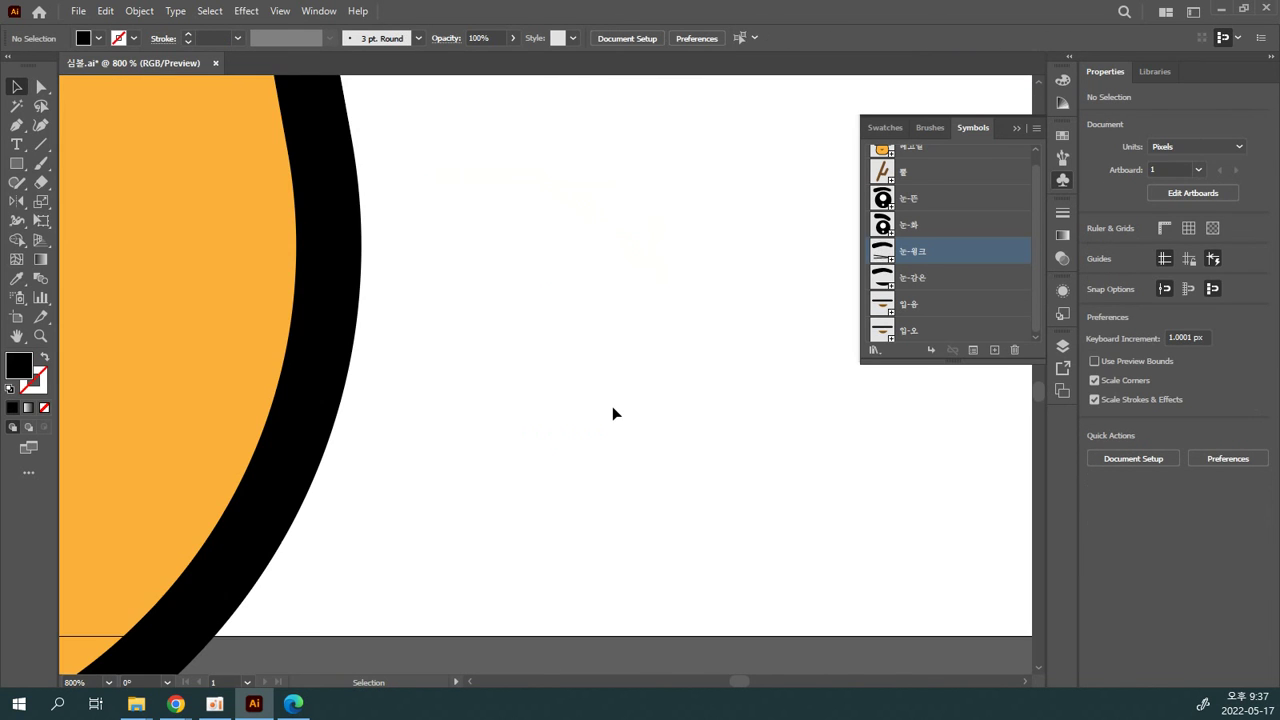
# Step: Examine the character's face and compare the 눈-뜬, 눈-화, 눈-윙크 and 눈-감은 eye variants in the symbol list
pyautogui.hotkey('ctrl', '-')
pyautogui.hotkey('ctrl', '-')
pyautogui.hotkey('ctrl', '-')
pyautogui.hotkey('ctrl', '-')
pyautogui.hotkey('ctrl', '-')
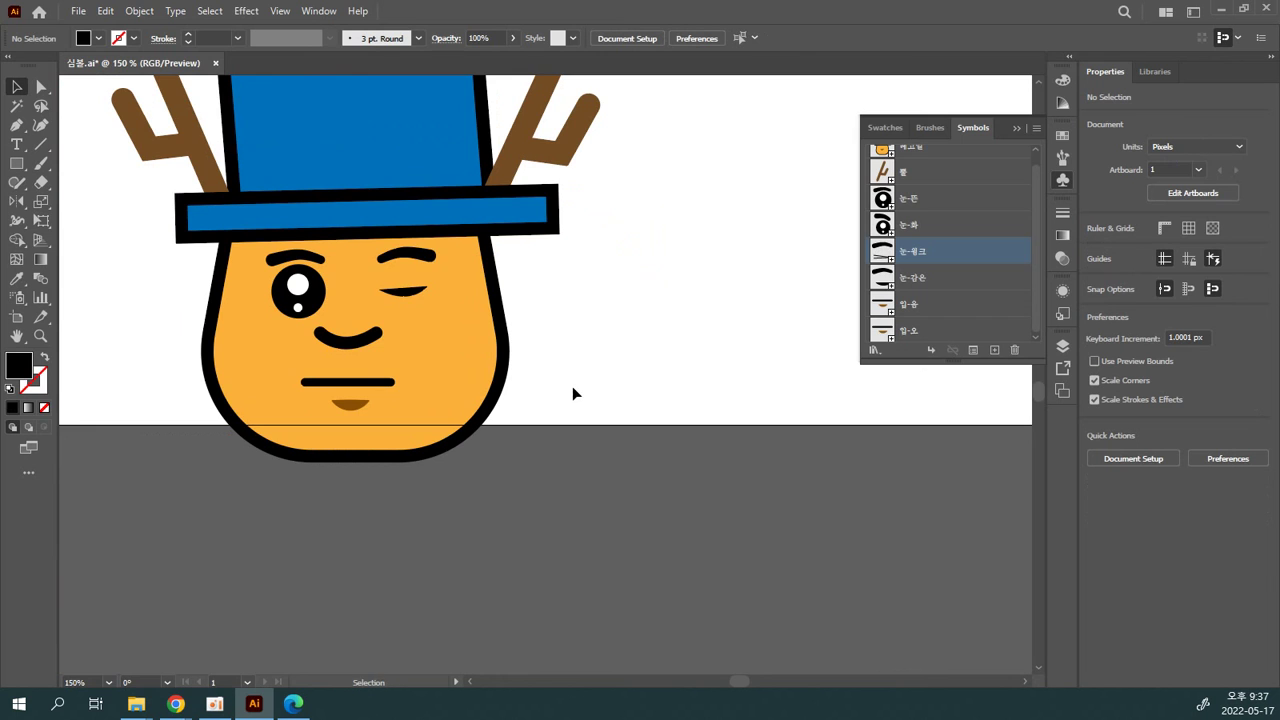
pyautogui.hotkey('ctrl', '+')
pyautogui.moveTo(543, 371); pyautogui.dragTo(874, 501)
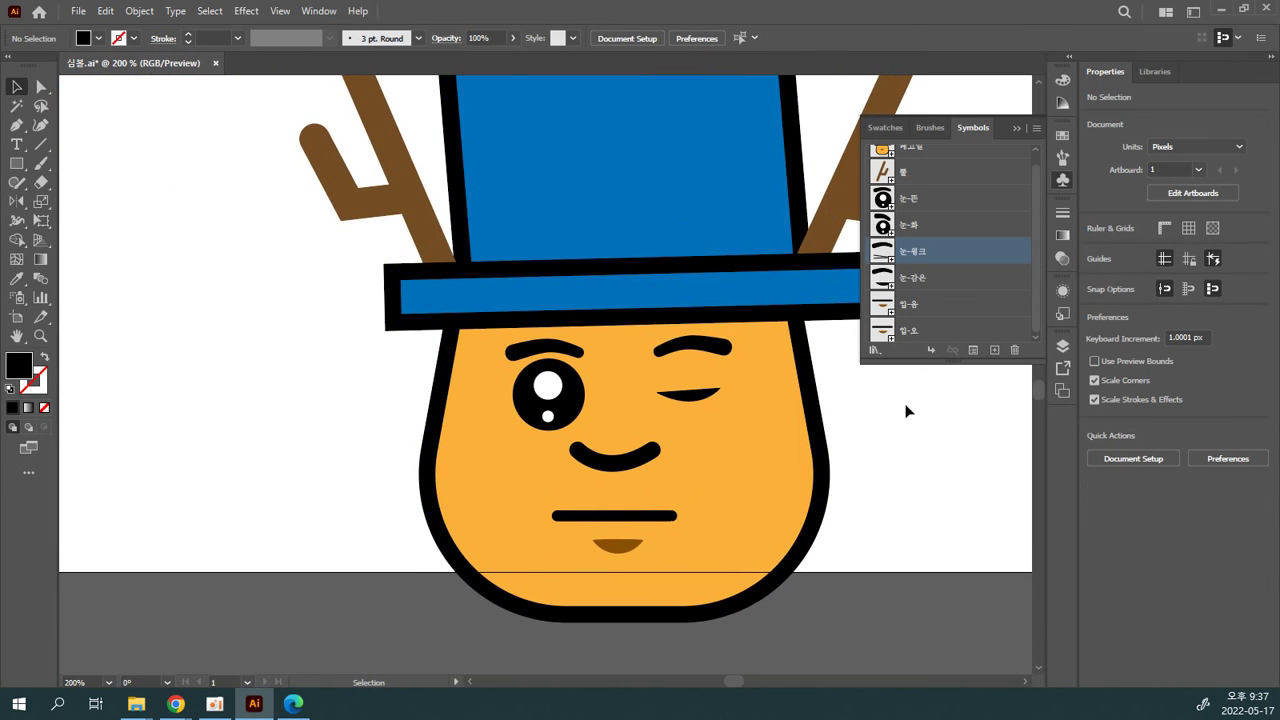
pyautogui.moveTo(674, 391); pyautogui.dragTo(666, 457)
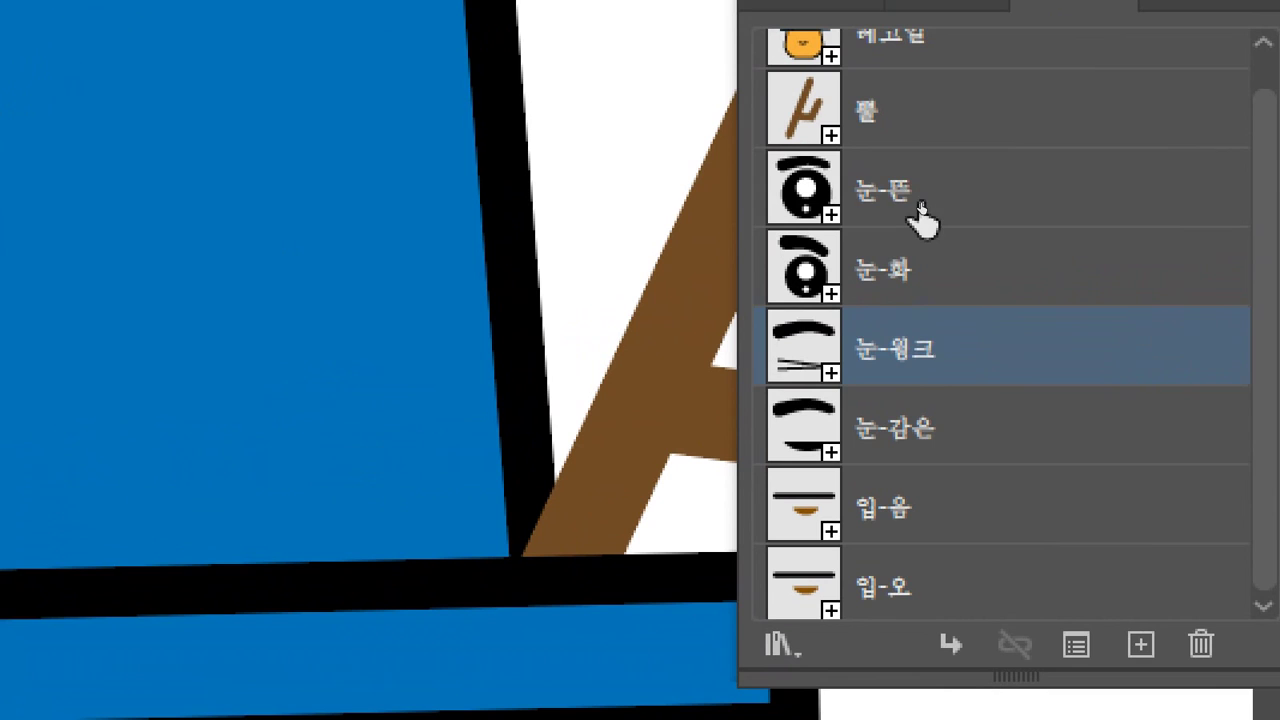
pyautogui.click(920, 207)
pyautogui.click(915, 233)
pyautogui.click(914, 332)
pyautogui.click(928, 422)
pyautogui.click(924, 358)
pyautogui.click(918, 440)
pyautogui.click(940, 362)
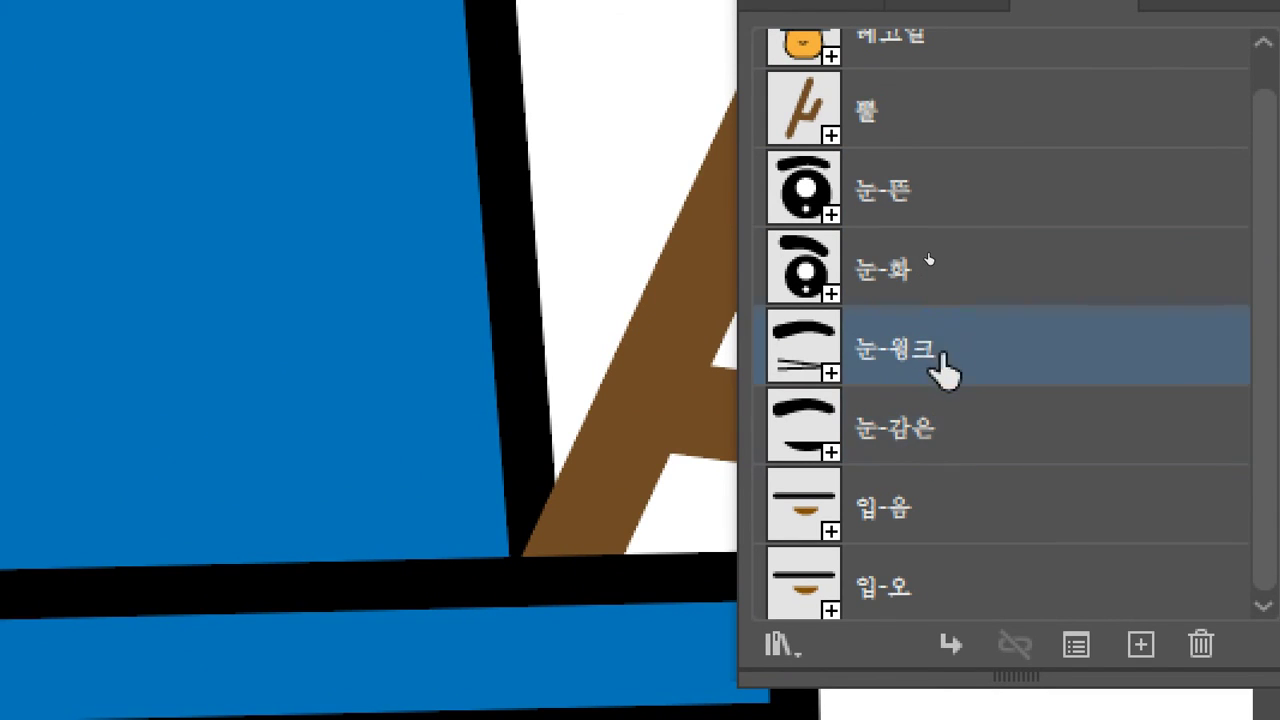
# Step: Duplicate the lower hatted character that has one closed eye, placing the copy beside the original at the same height
pyautogui.click(938, 285)
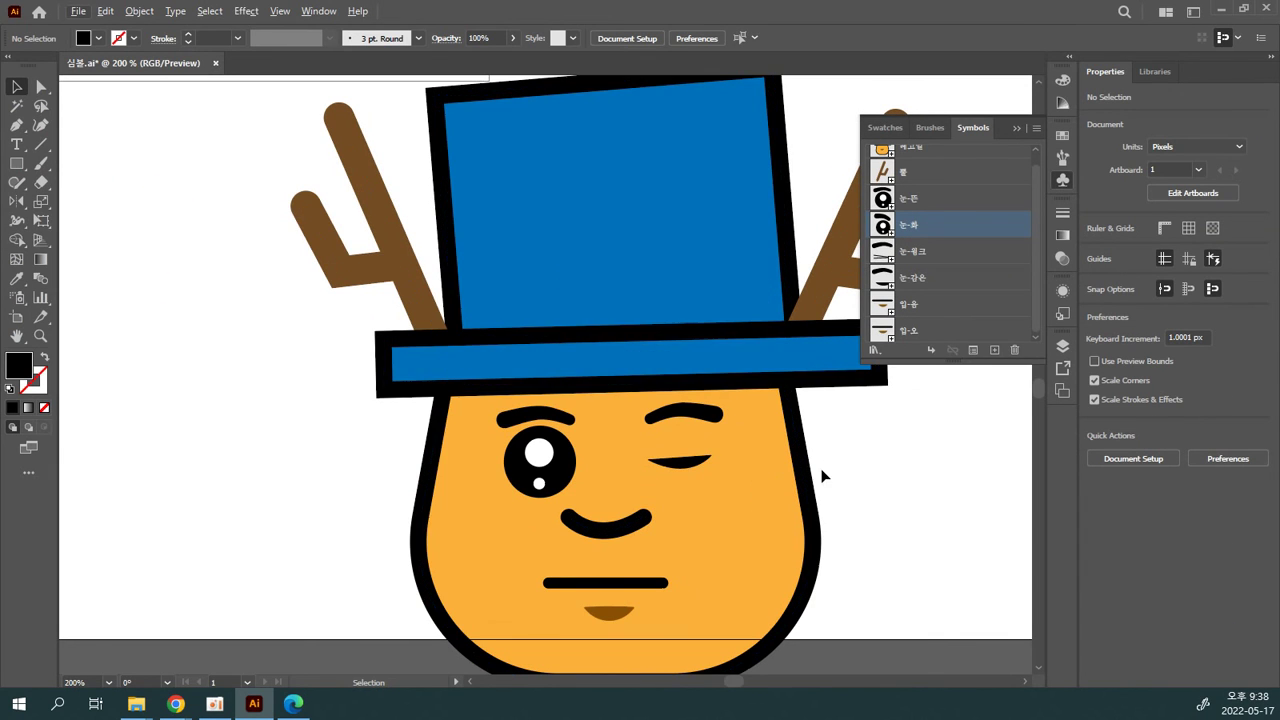
pyautogui.moveTo(723, 487); pyautogui.dragTo(585, 483)
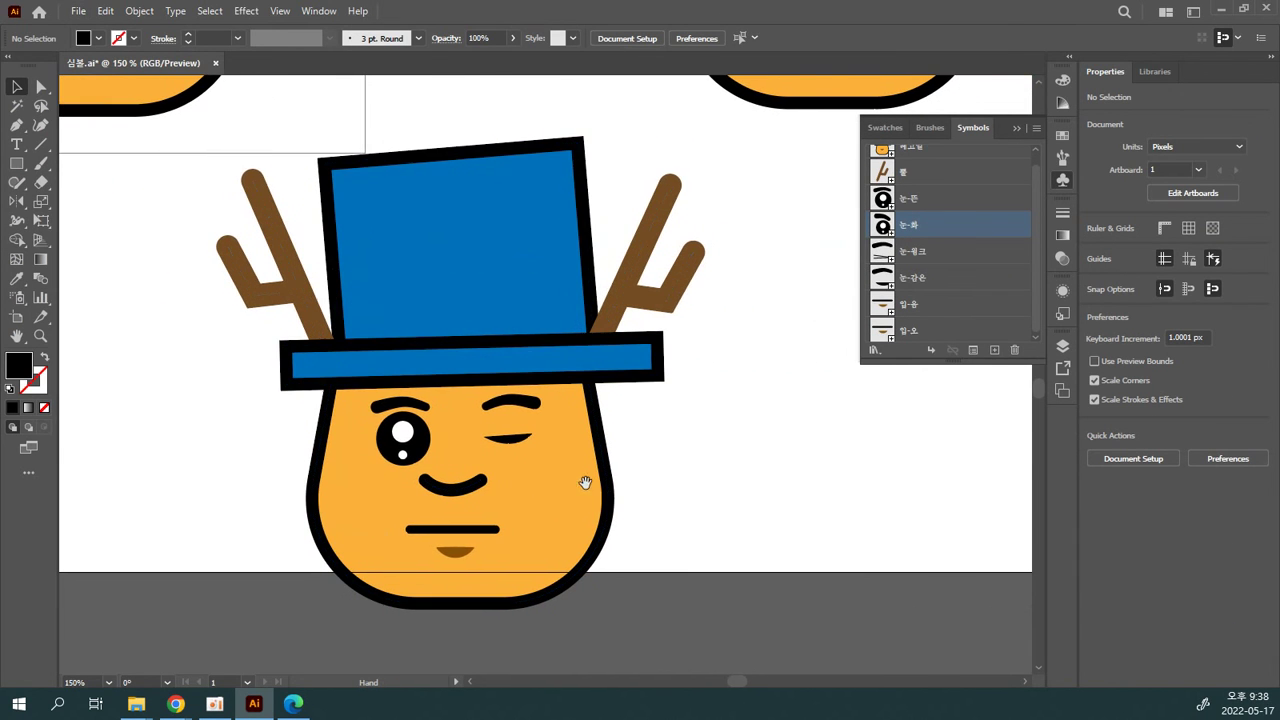
pyautogui.moveTo(655, 570); pyautogui.dragTo(214, 243)
pyautogui.moveTo(540, 368); pyautogui.dragTo(341, 387)
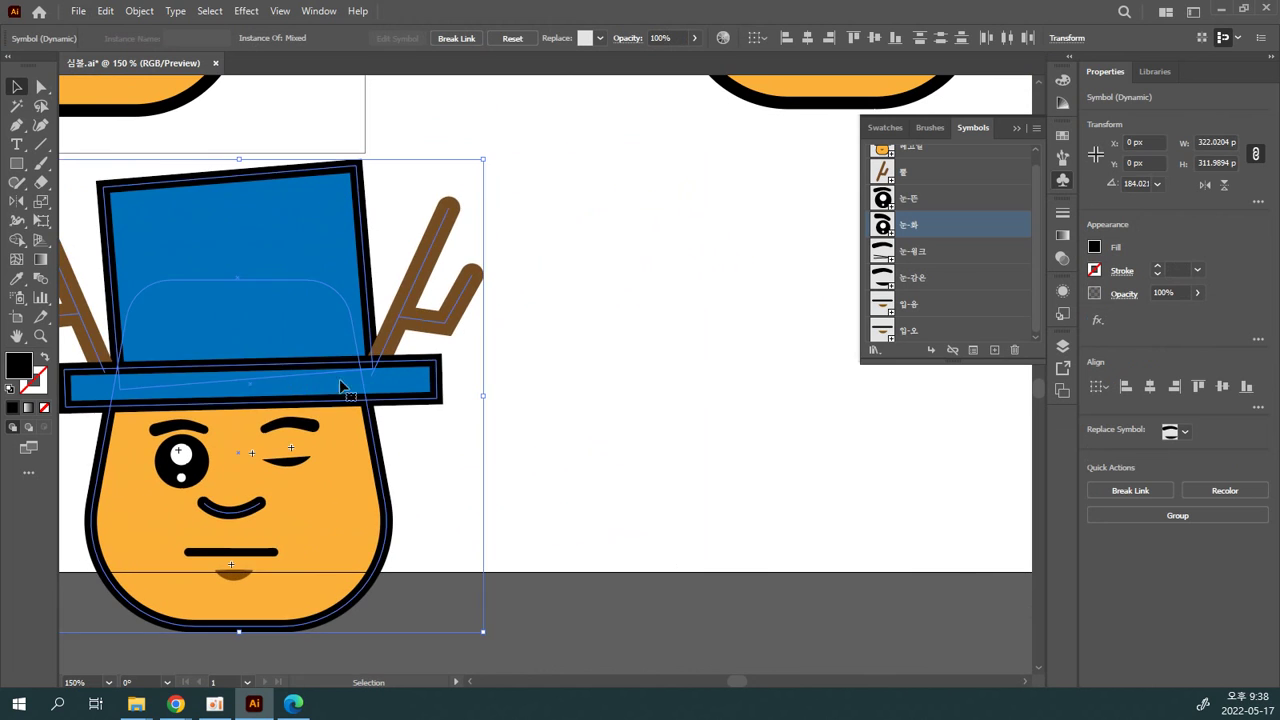
pyautogui.moveTo(254, 376); pyautogui.dragTo(775, 372)
pyautogui.click(829, 586)
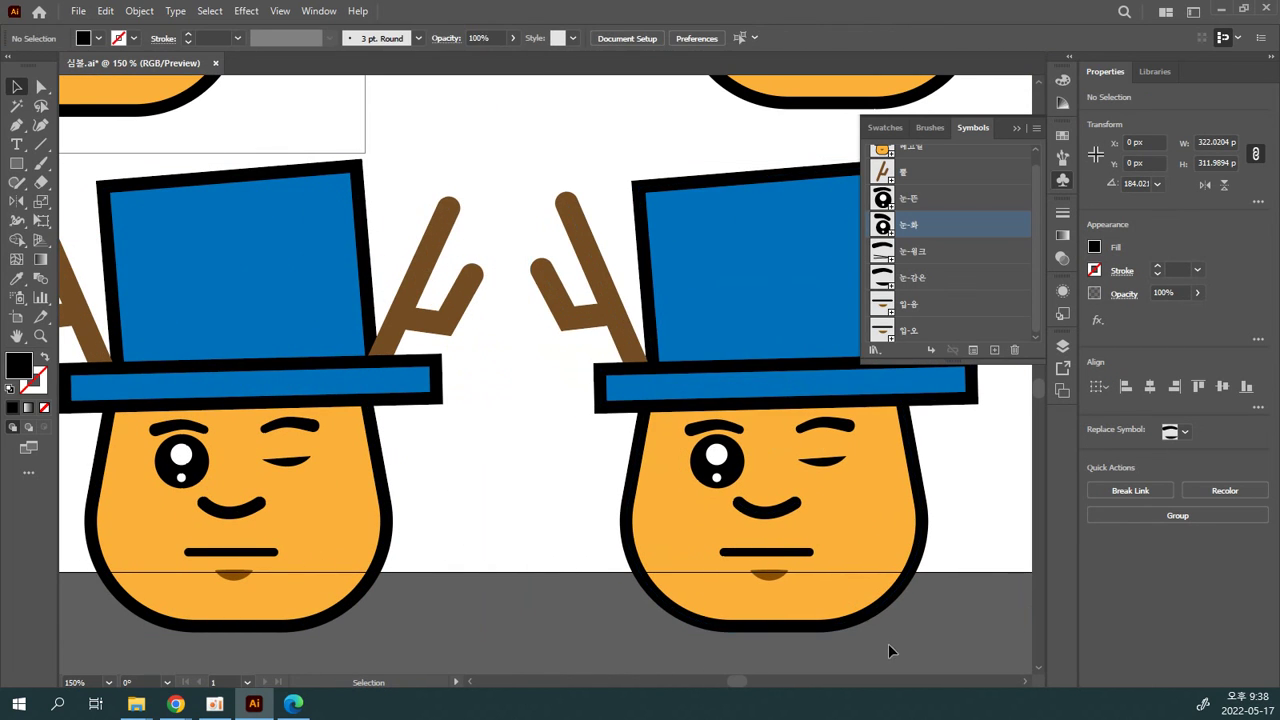
# Step: Replace both eye instances on the copied character with the 눈-윙크 symbol
pyautogui.moveTo(886, 643); pyautogui.dragTo(685, 610)
pyautogui.click(687, 453)
pyautogui.hotkey('ctrl', 'shift', 'a')
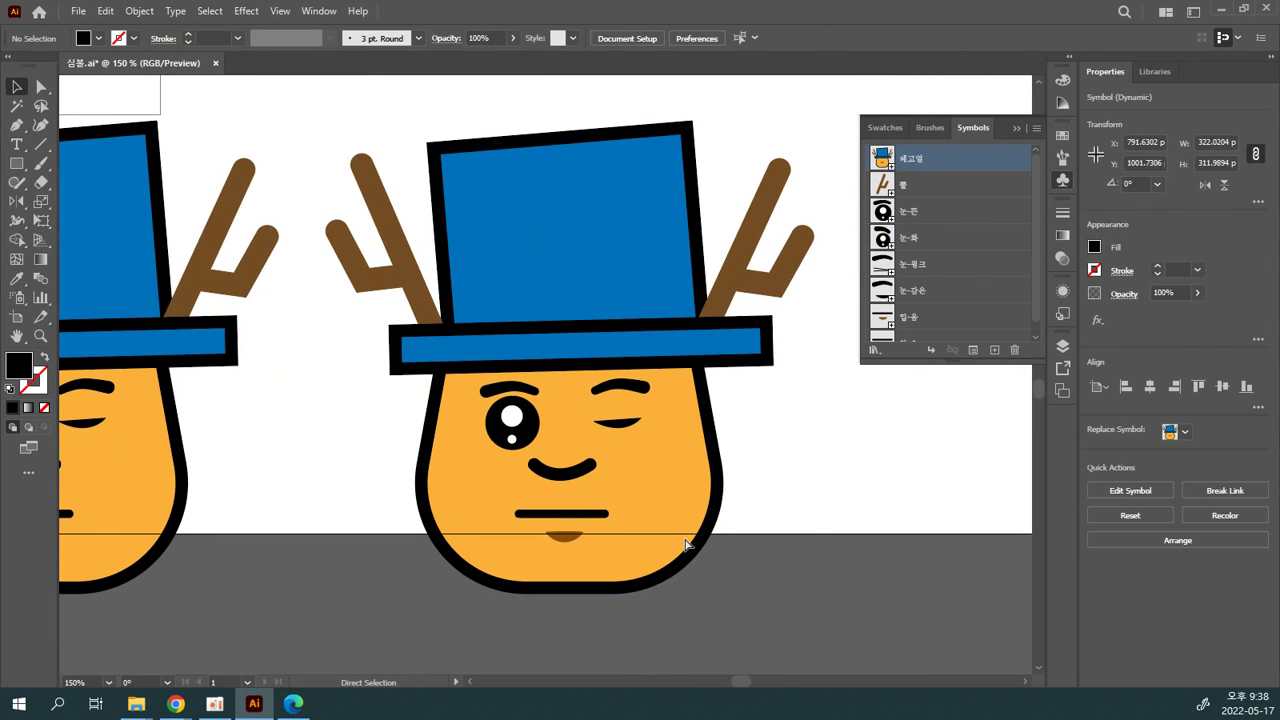
pyautogui.click(450, 390)
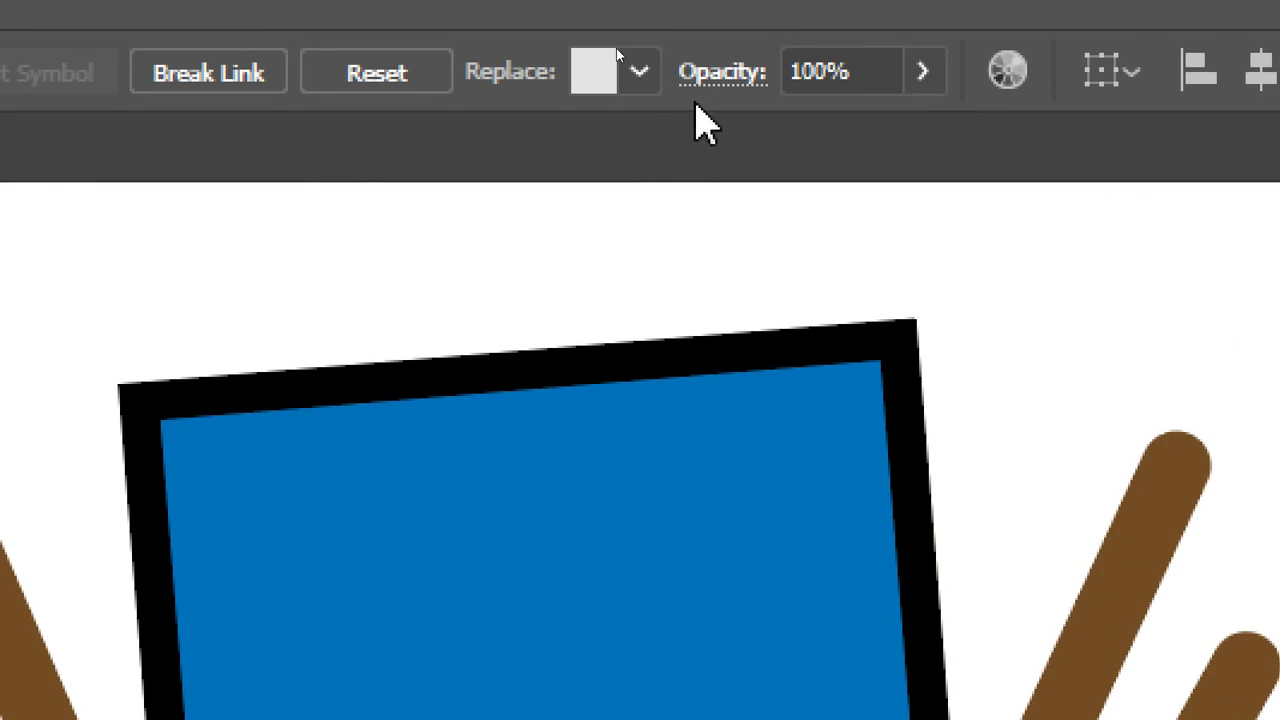
pyautogui.click(639, 72)
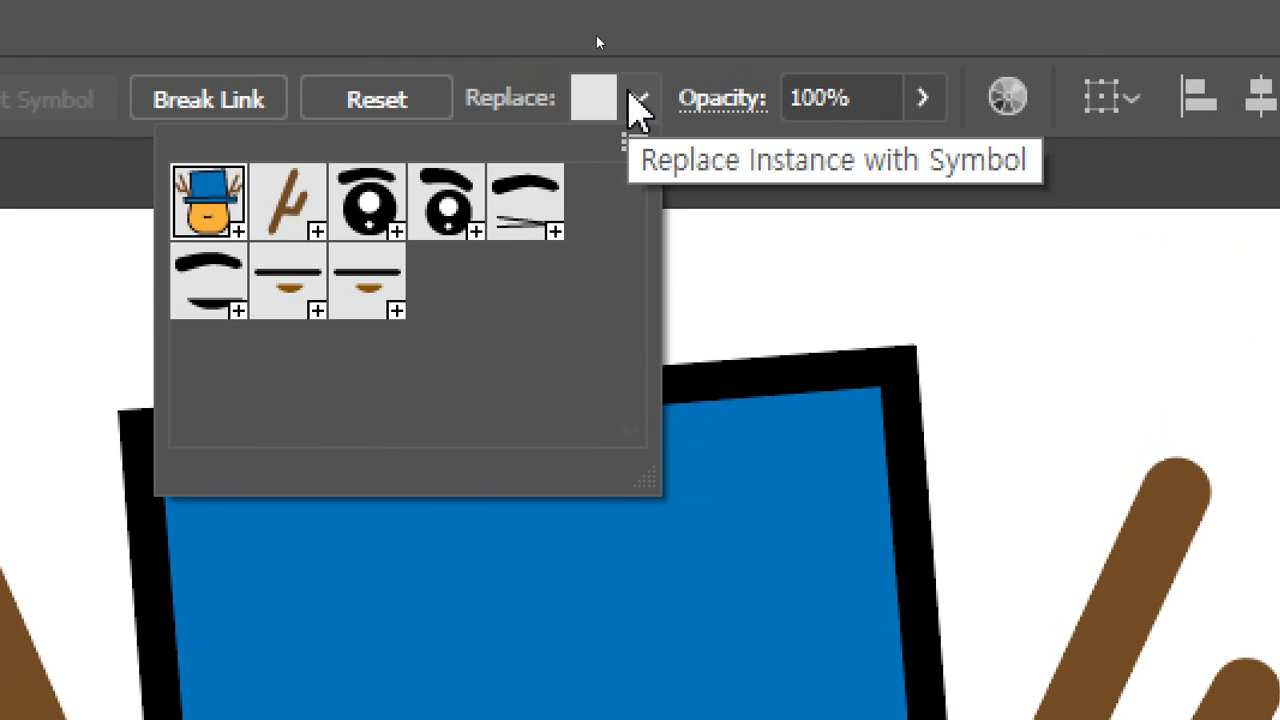
pyautogui.click(535, 224)
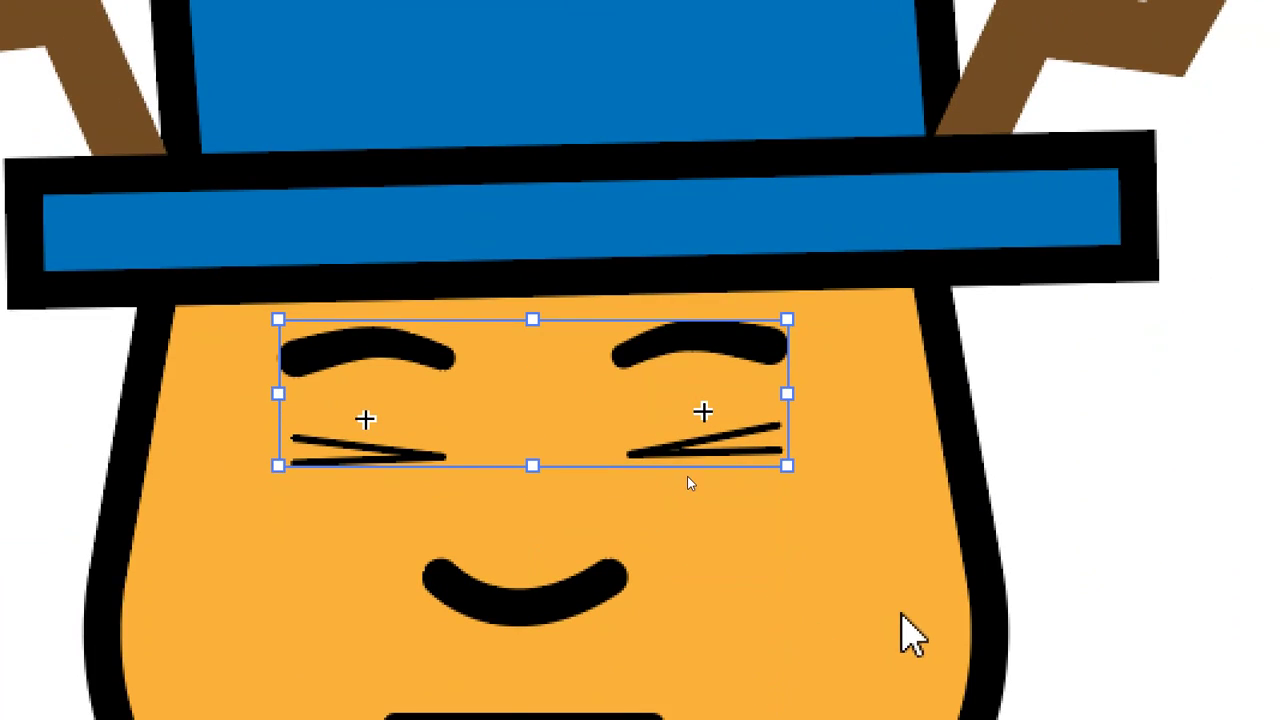
pyautogui.click(683, 474)
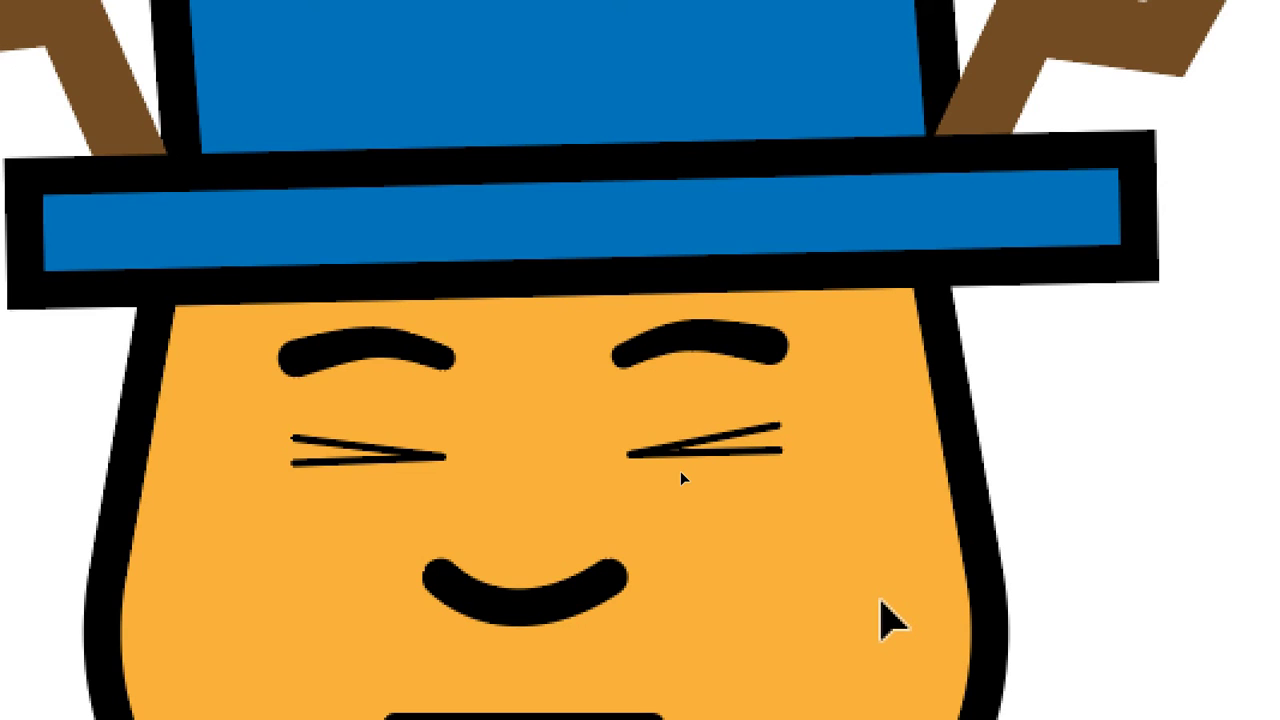
# Step: Replace the copied character's two winking eyes, one after the other, with the 눈-화 symbol
pyautogui.moveTo(828, 478); pyautogui.dragTo(660, 320)
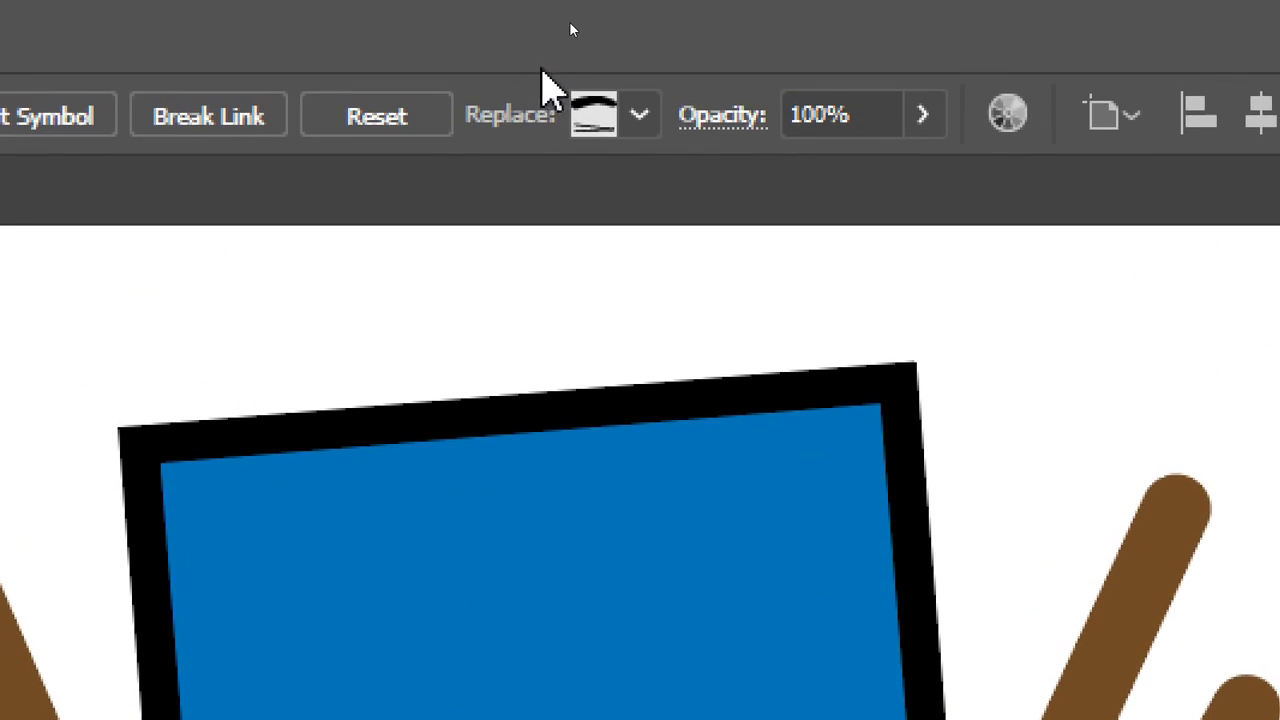
pyautogui.click(639, 118)
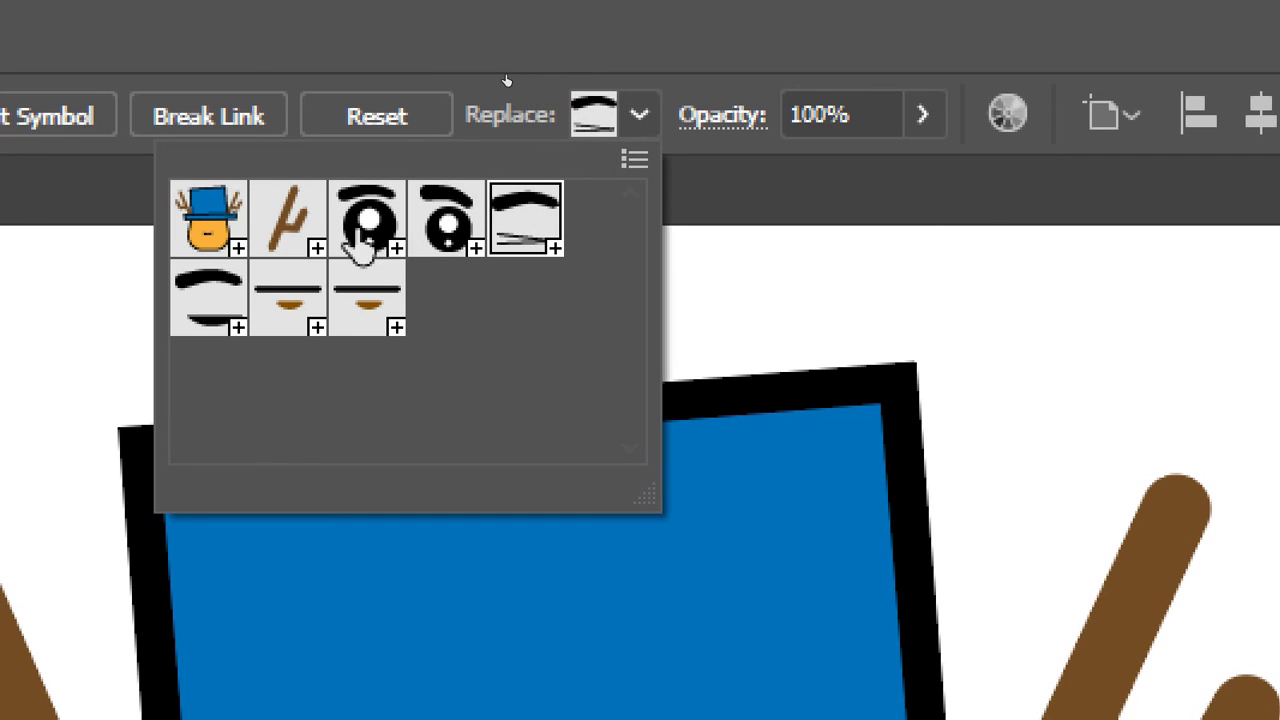
pyautogui.click(450, 228)
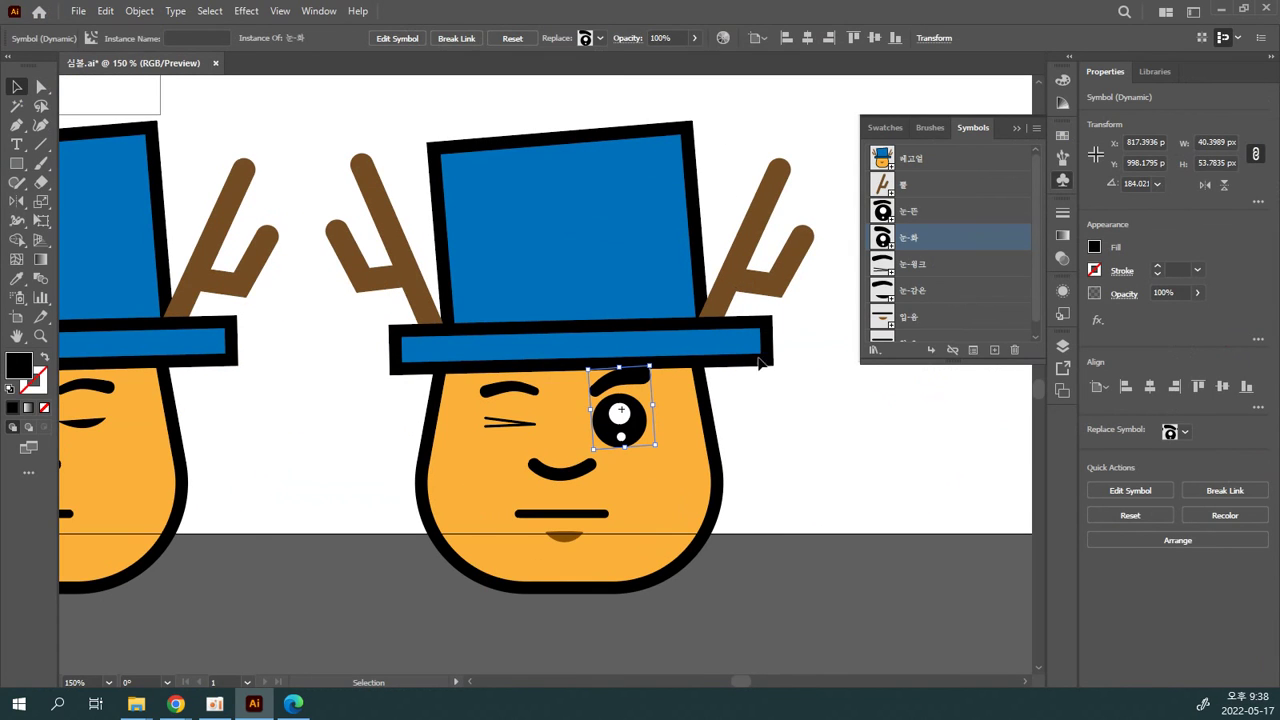
pyautogui.click(794, 422)
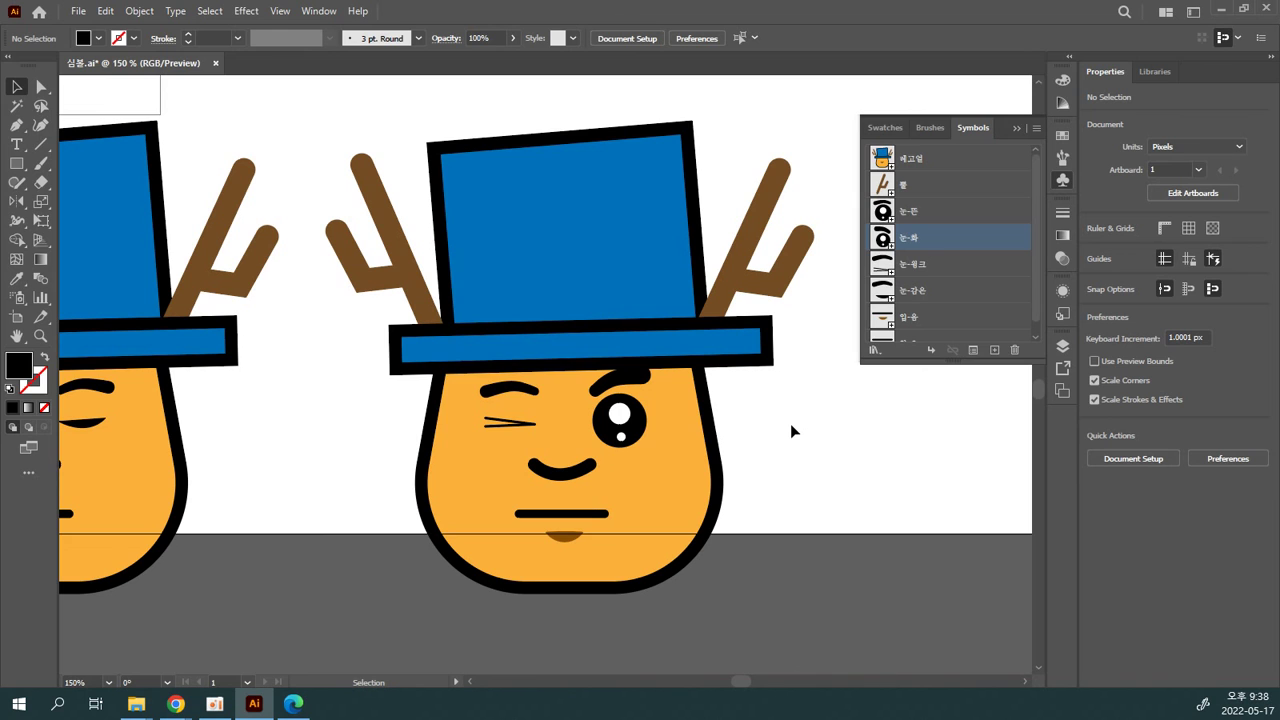
pyautogui.click(500, 420)
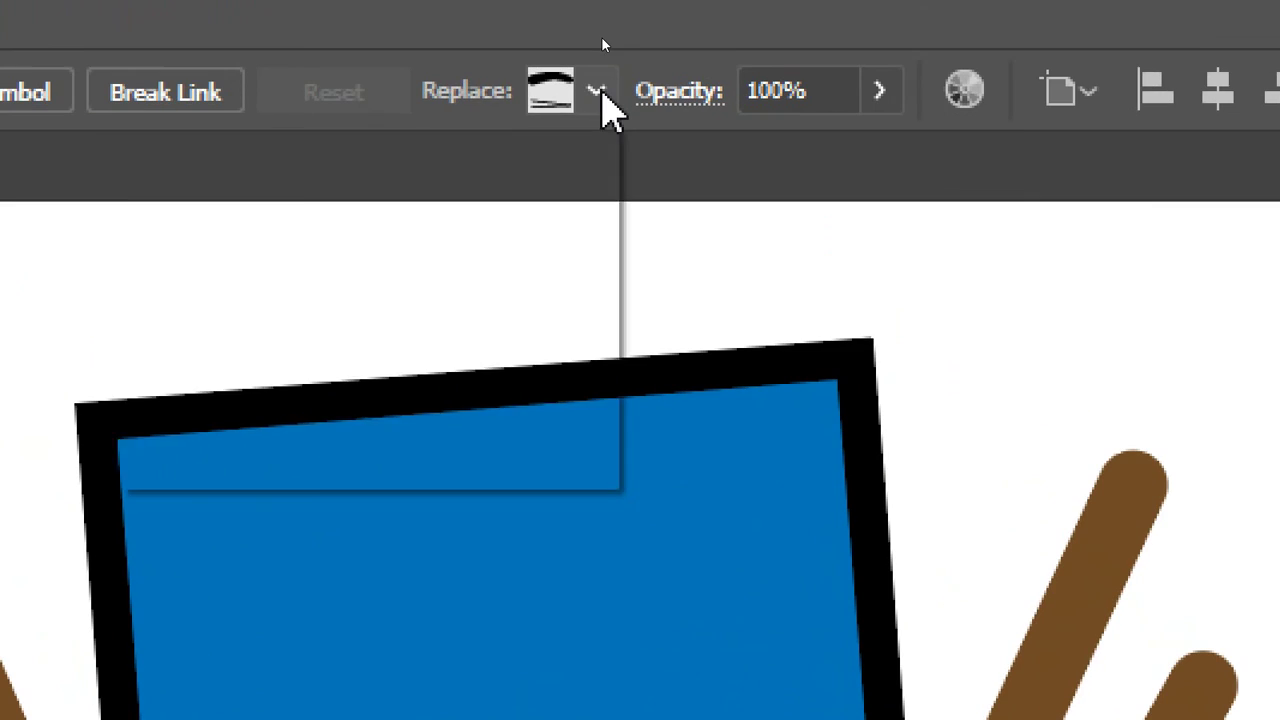
pyautogui.click(598, 90)
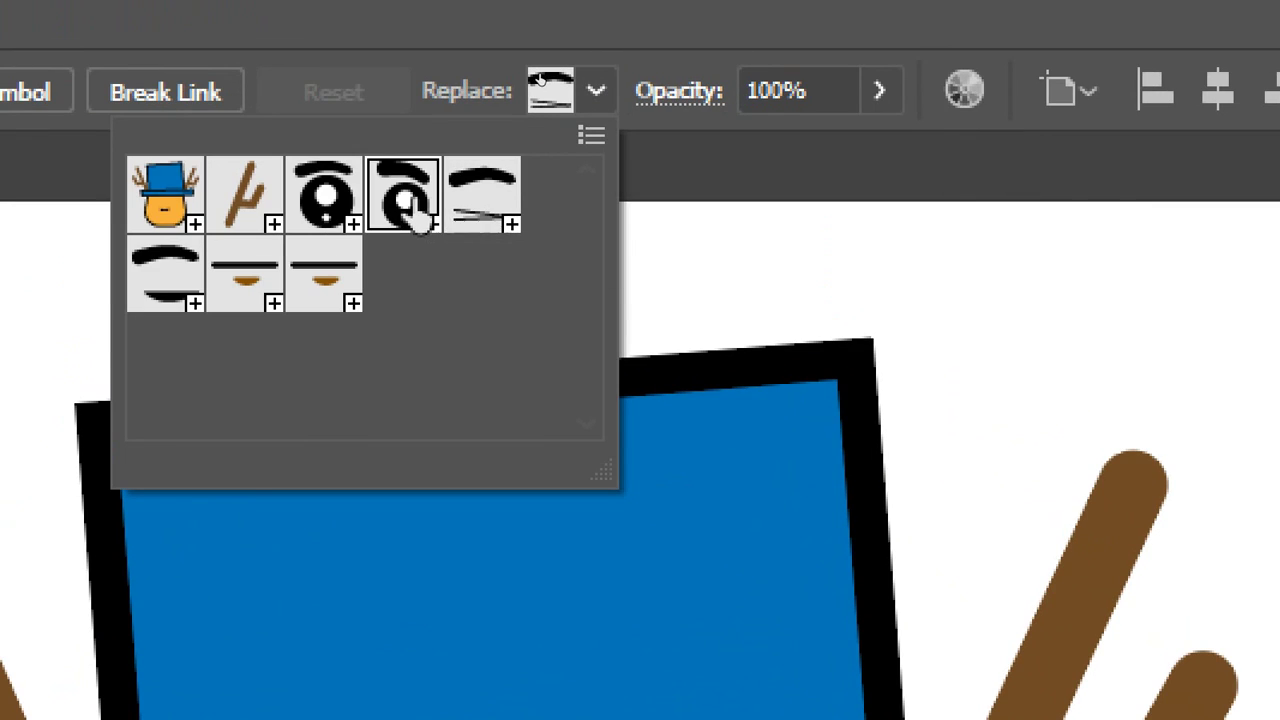
pyautogui.click(409, 206)
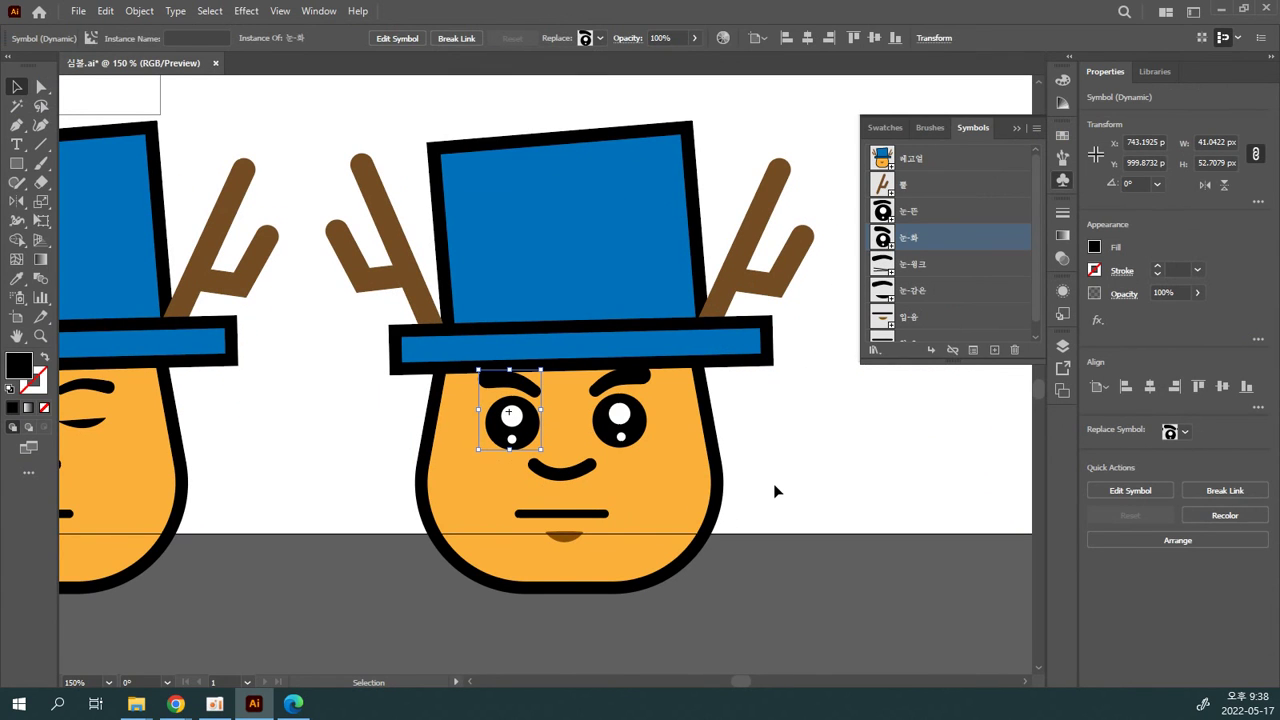
pyautogui.click(775, 490)
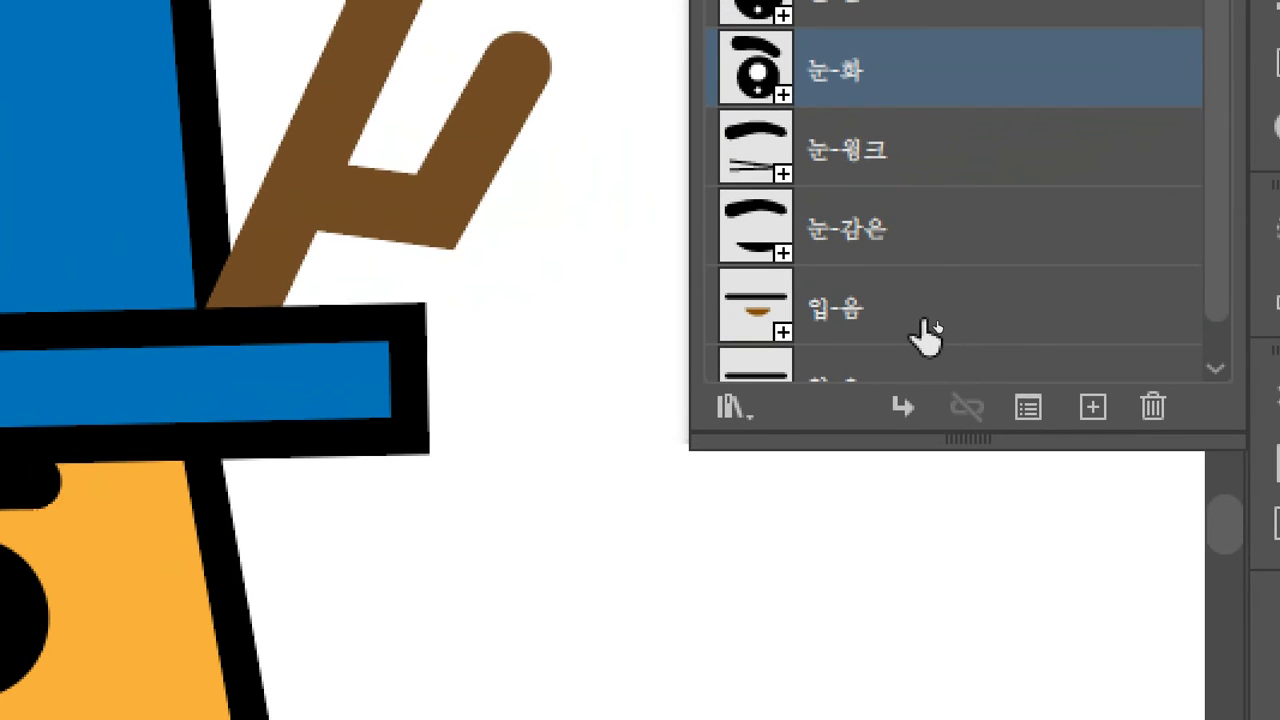
# Step: Open the 입-오 mouth symbol for editing
pyautogui.click(945, 320)
pyautogui.scroll(-1, 945, 322)
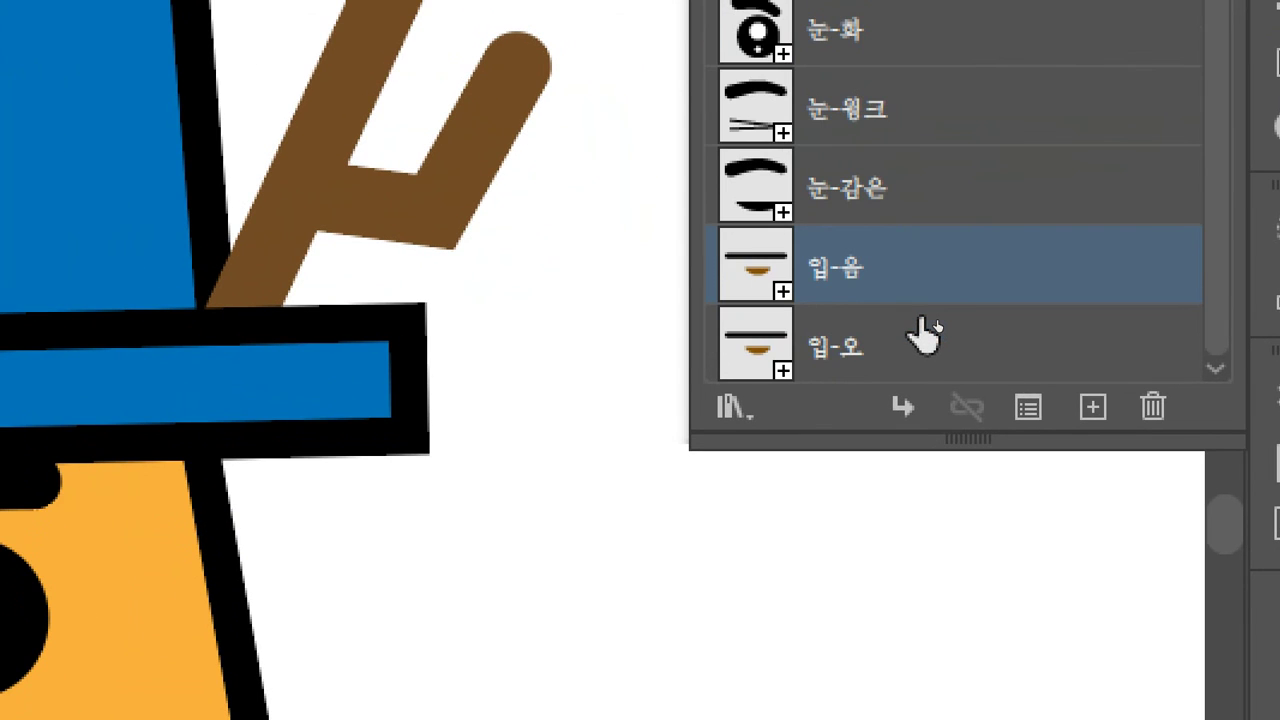
pyautogui.click(876, 350)
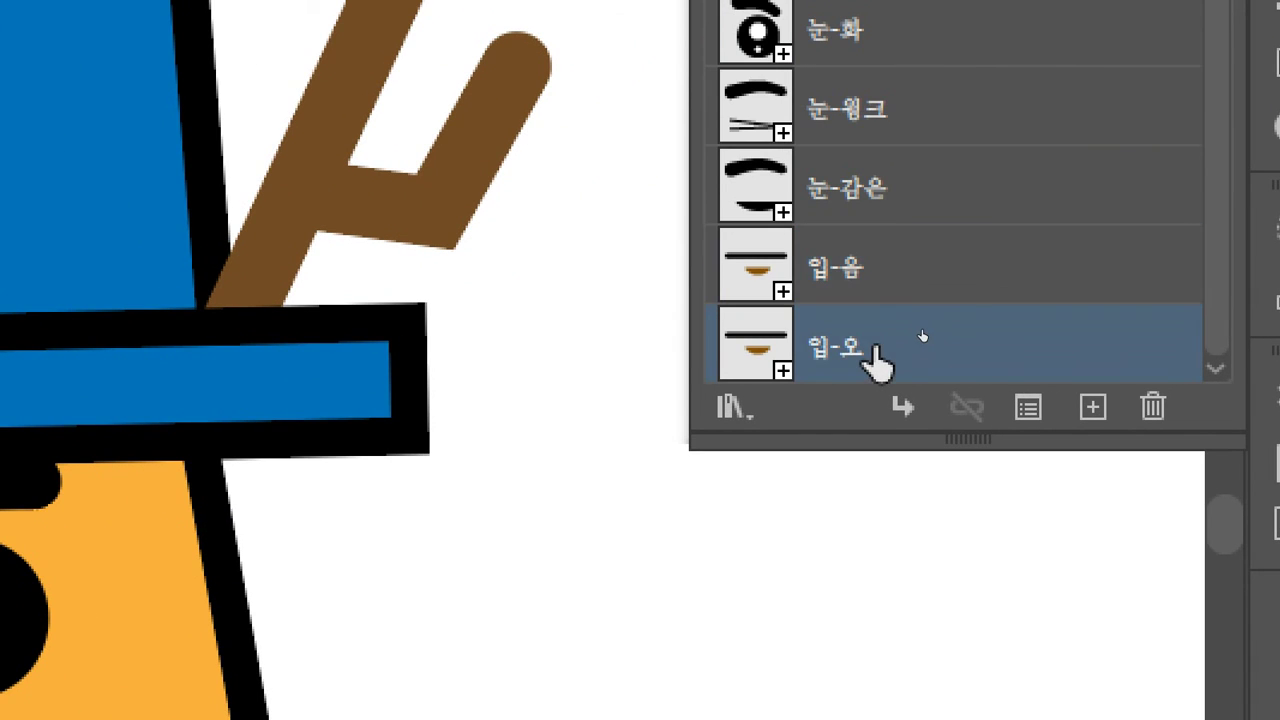
pyautogui.doubleClick(876, 350)
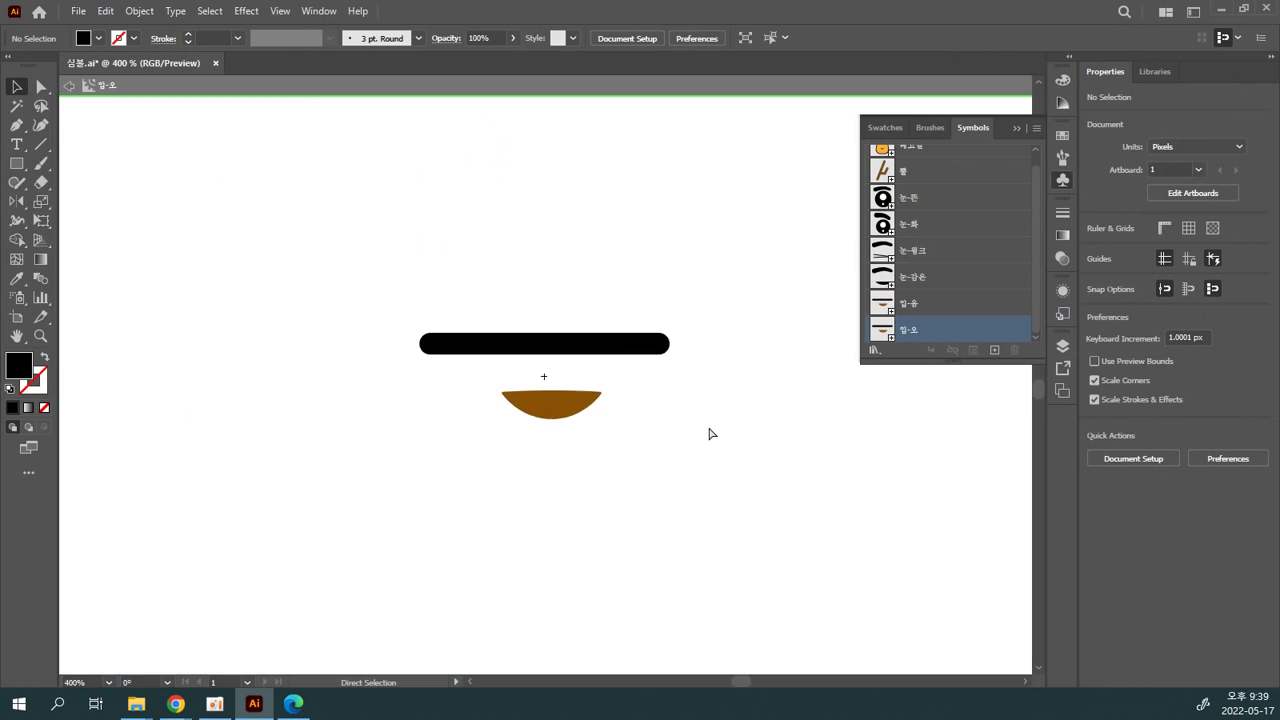
pyautogui.hotkey('ctrl', '=')
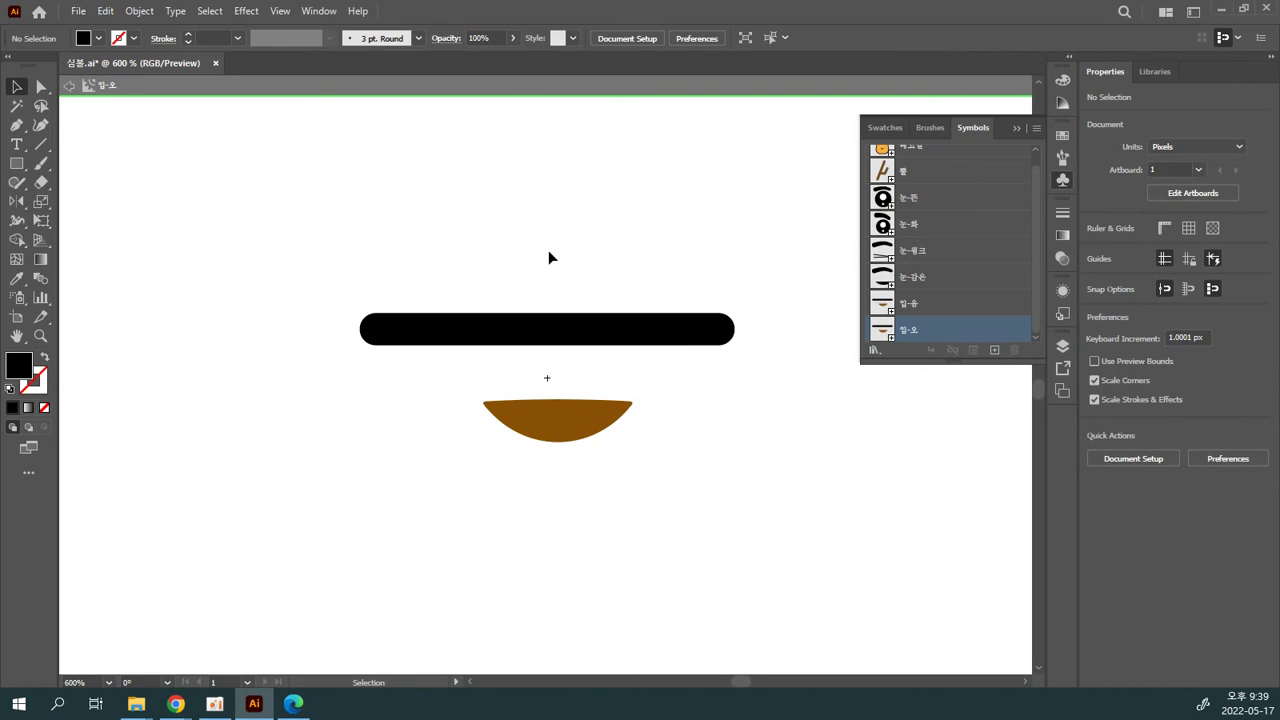
# Step: Draw an ellipse about 28 × 30 px over the middle of the black mouth line and fill it with red
pyautogui.click(16, 163)
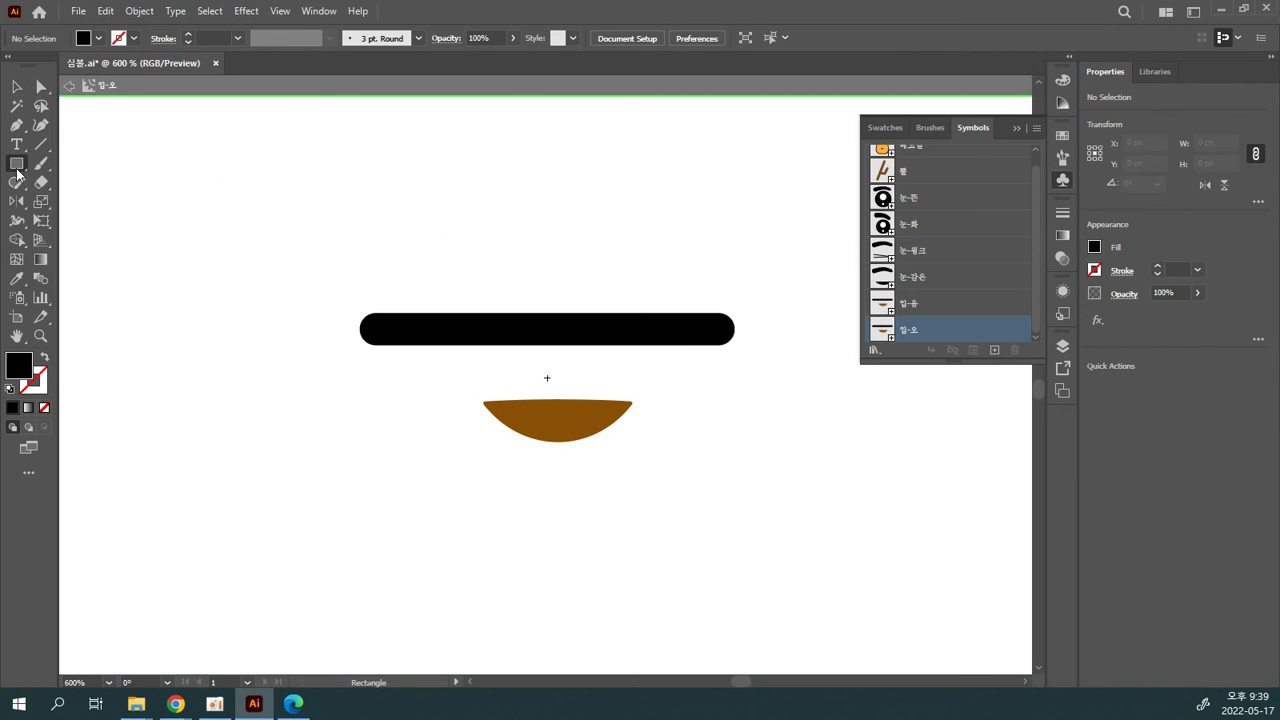
pyautogui.click(18, 166)
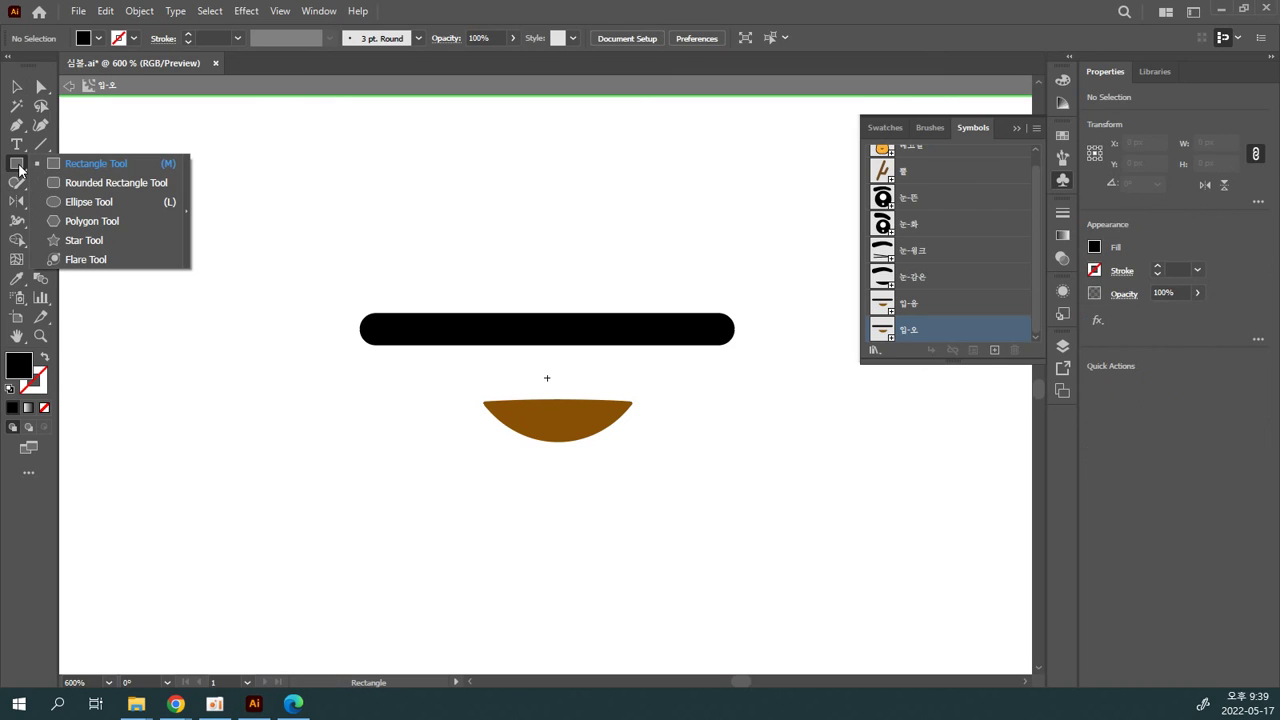
pyautogui.click(70, 203)
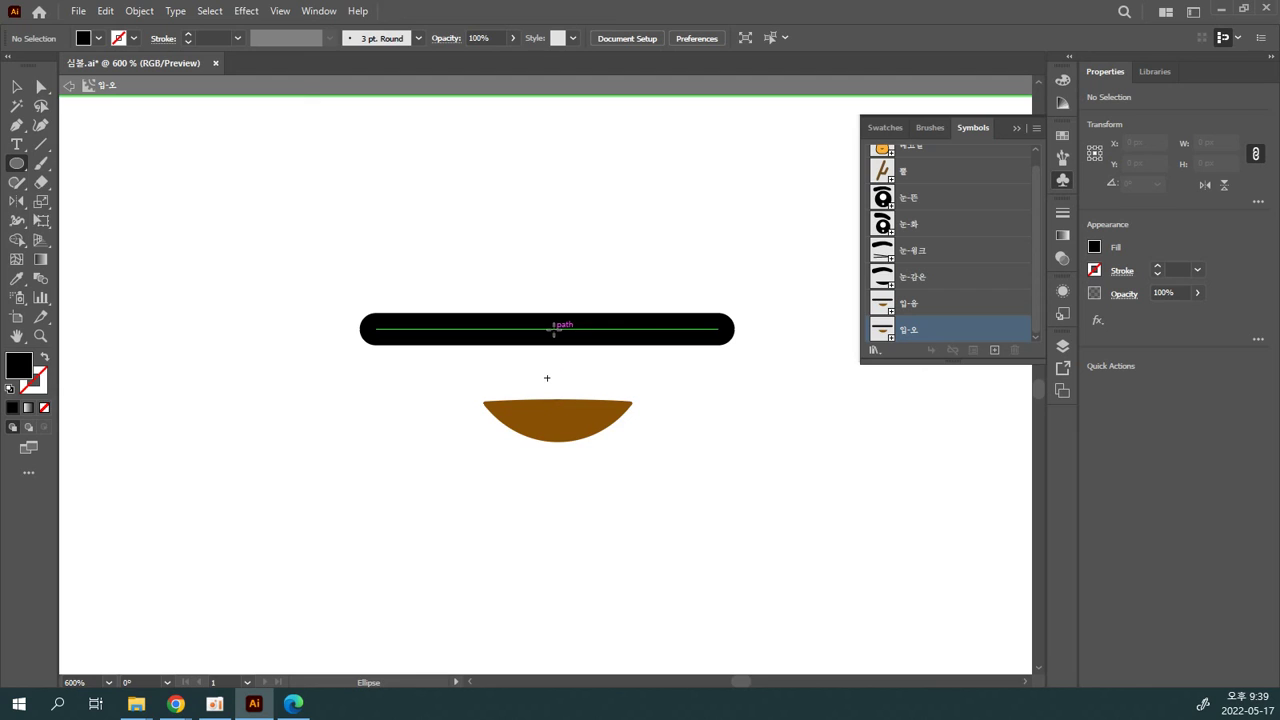
pyautogui.moveTo(547, 378); pyautogui.dragTo(466, 242)
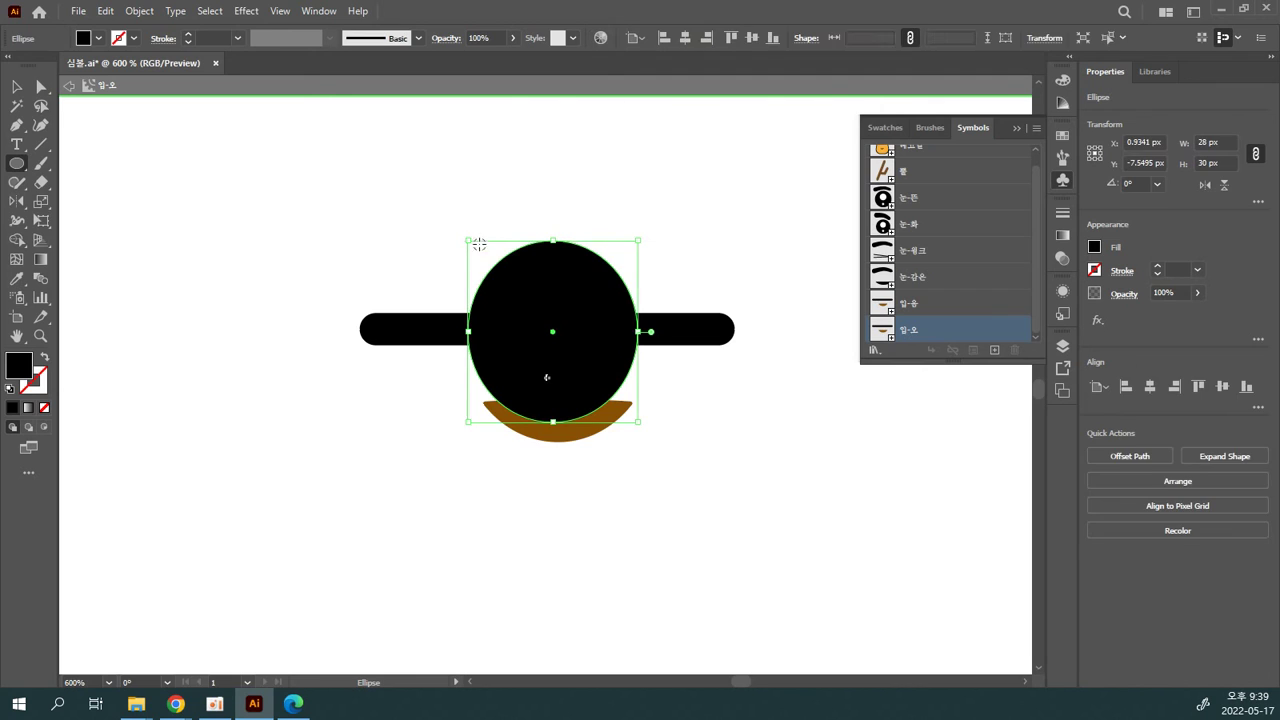
pyautogui.click(98, 38)
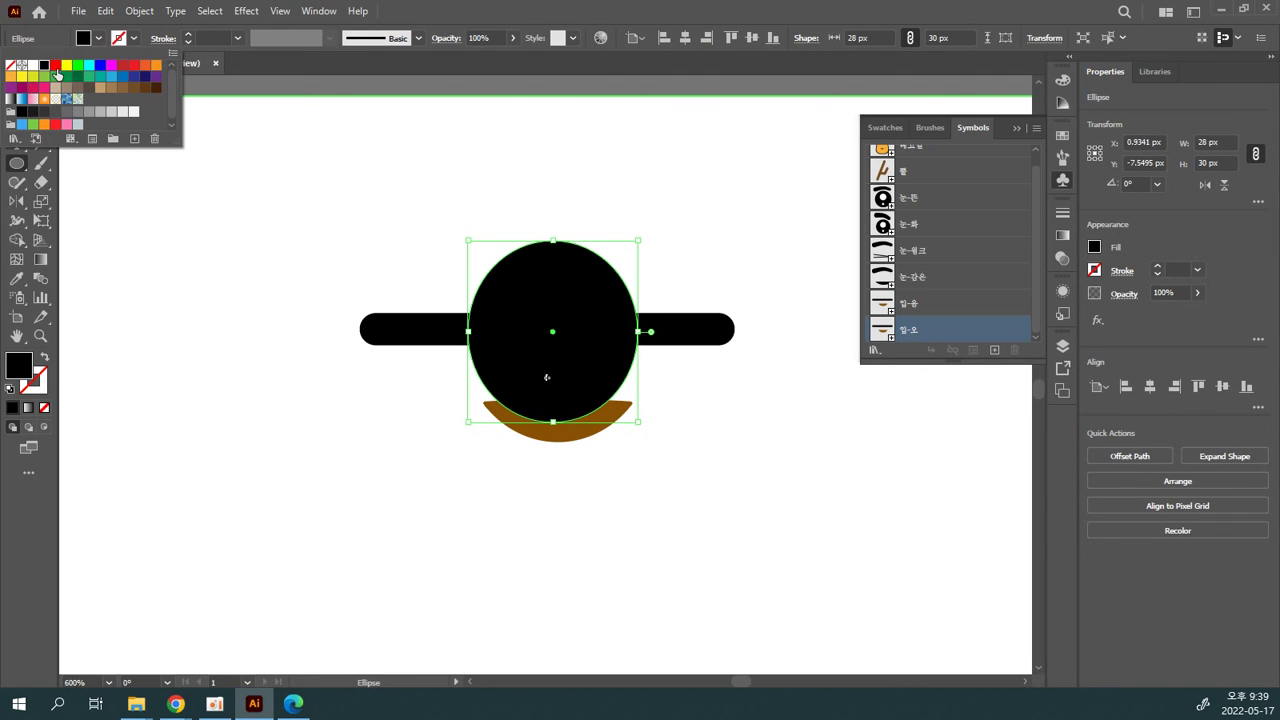
pyautogui.click(55, 66)
# Step: Move the brown lip shape below the red ellipse and reduce its stroke to 4 pt
pyautogui.press('v')
pyautogui.click(577, 503)
pyautogui.moveTo(572, 442); pyautogui.dragTo(570, 494)
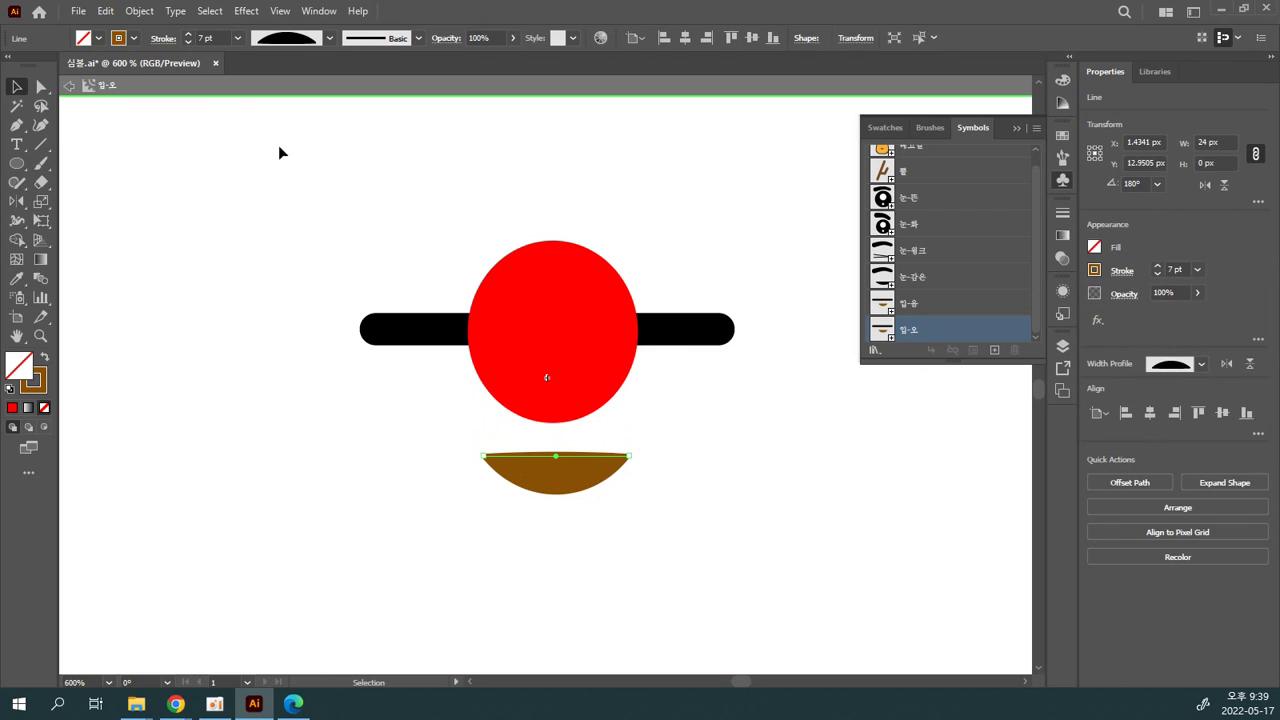
pyautogui.click(190, 43)
pyautogui.click(190, 43)
pyautogui.click(670, 527)
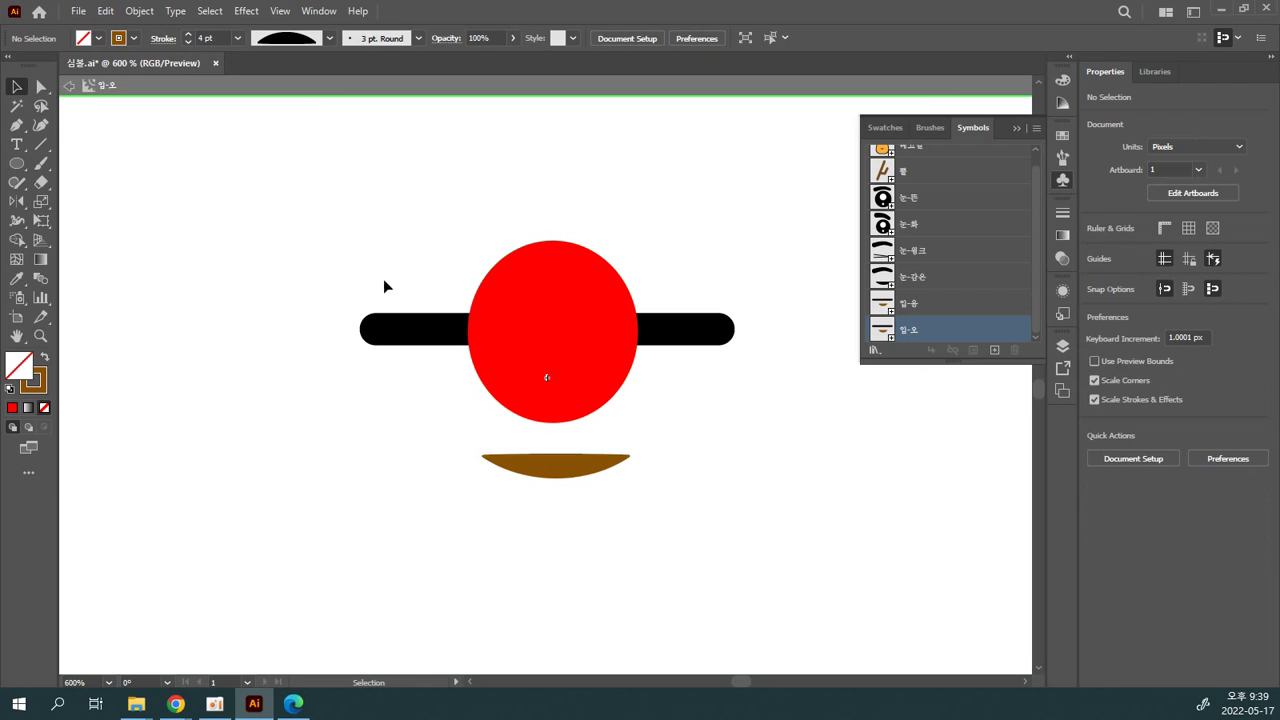
# Step: Delete the black horizontal mouth line behind the red ellipse
pyautogui.moveTo(419, 375); pyautogui.dragTo(419, 376)
pyautogui.press('Delete')
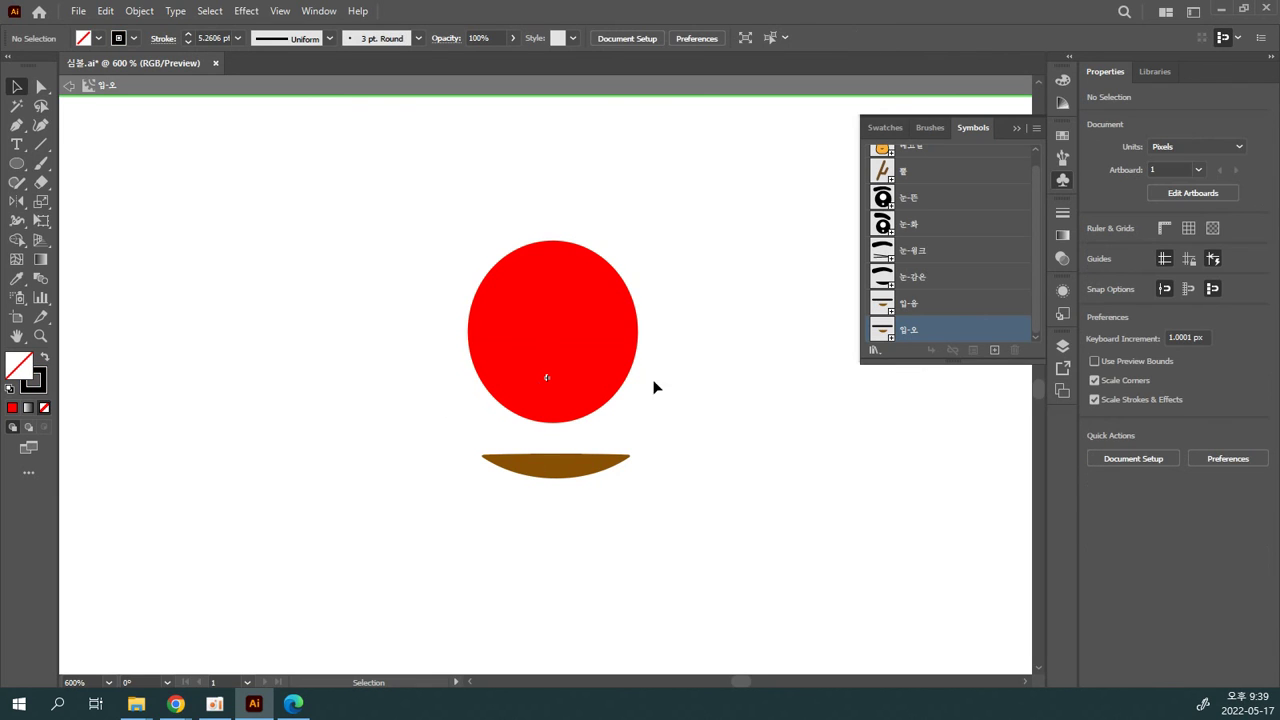
pyautogui.click(565, 336)
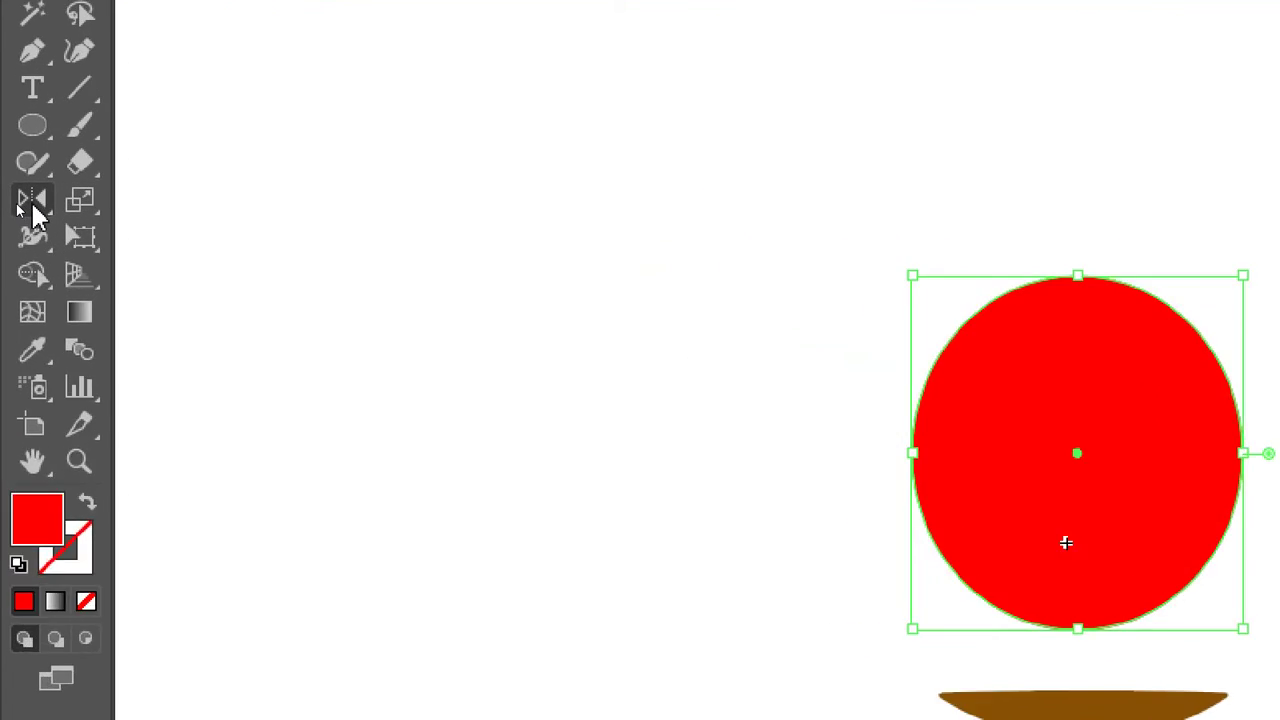
pyautogui.moveTo(78, 163)
pyautogui.mouseDown()
pyautogui.moveTo(132, 169)
pyautogui.moveTo(174, 210)
pyautogui.mouseUp()
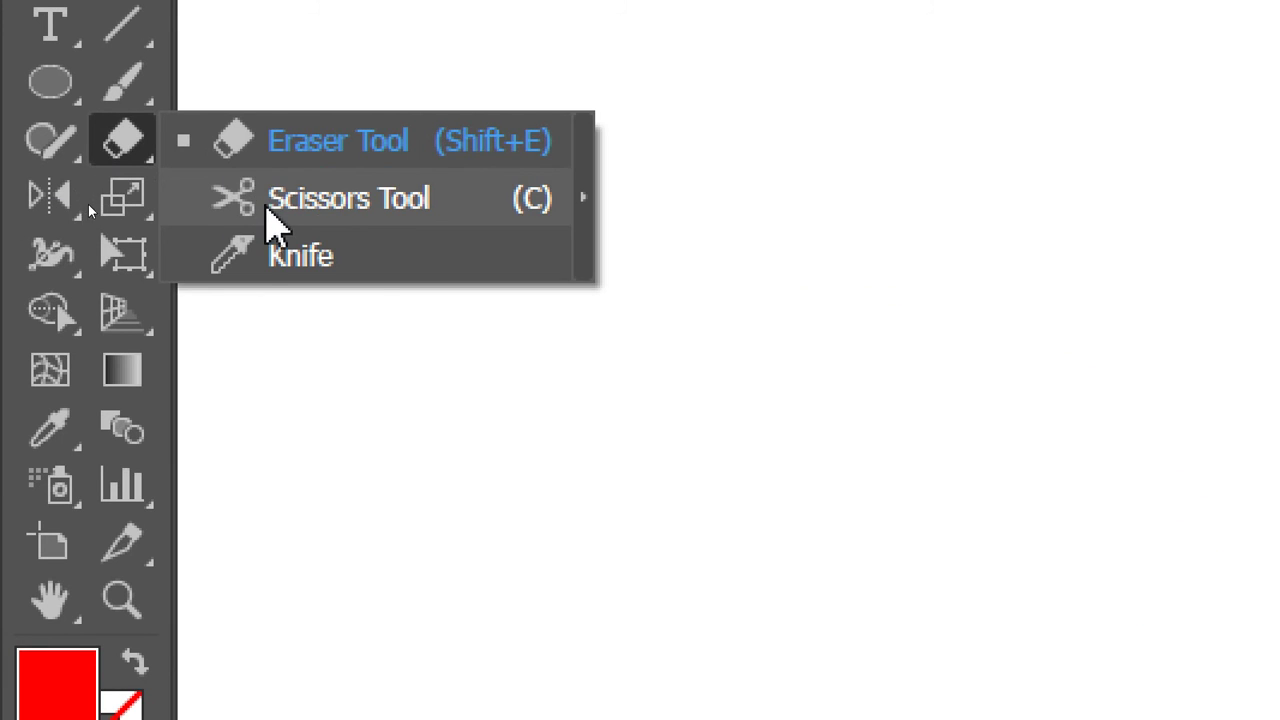
pyautogui.moveTo(270, 220); pyautogui.dragTo(271, 249)
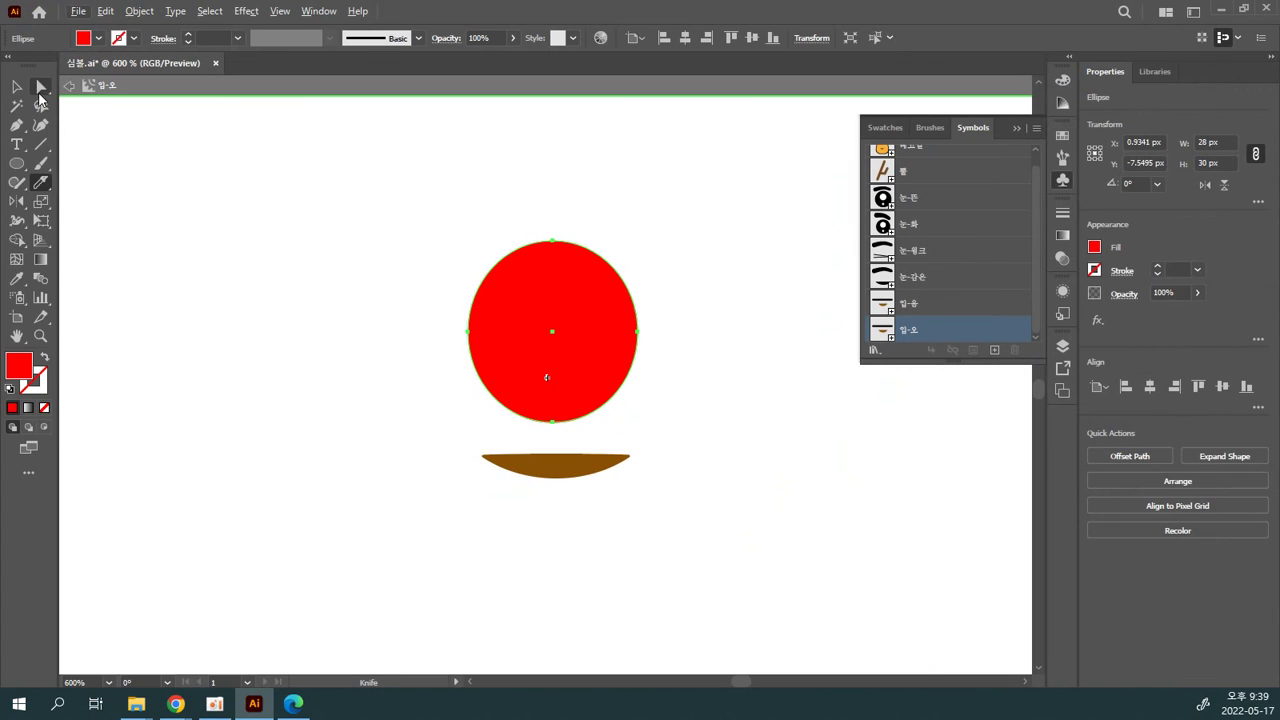
# Step: Narrow the red ellipse to a width of 24 px, keeping its centre in place
pyautogui.click(16, 87)
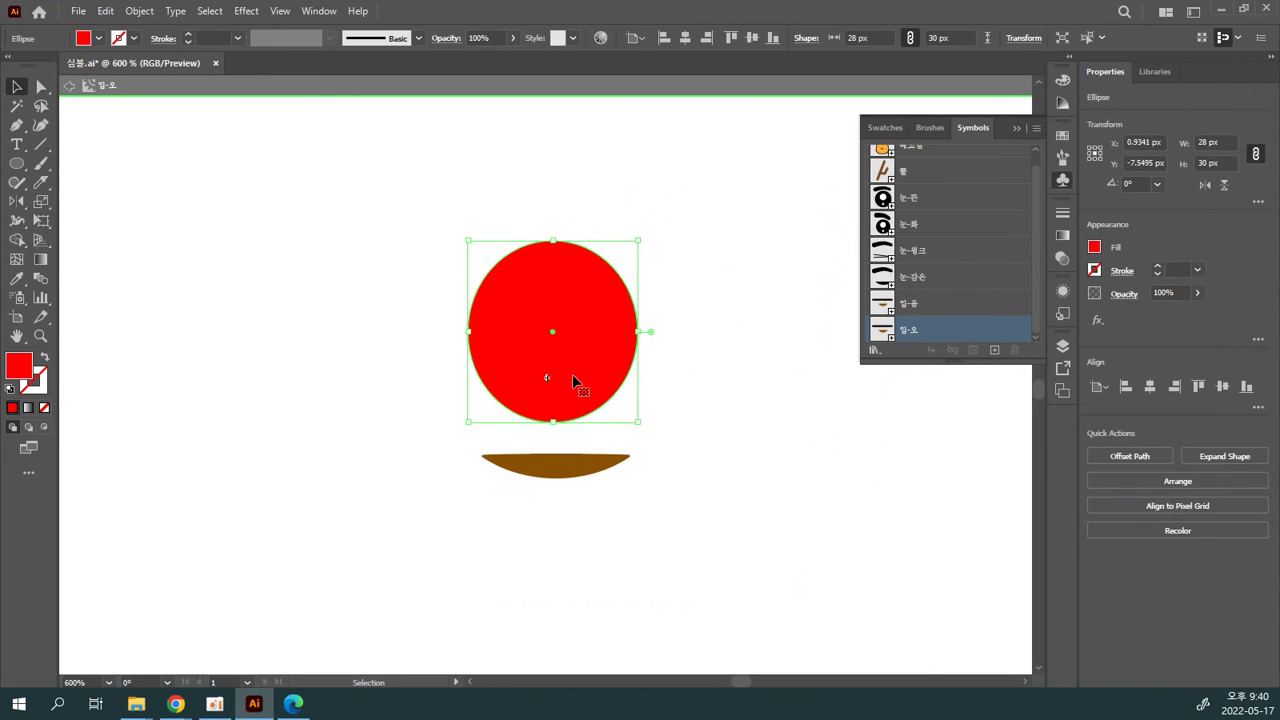
pyautogui.moveTo(646, 335); pyautogui.dragTo(628, 334)
pyautogui.click(658, 418)
# Step: Cut the red ellipse with the Knife along a gentle arc across its upper third
pyautogui.click(580, 343)
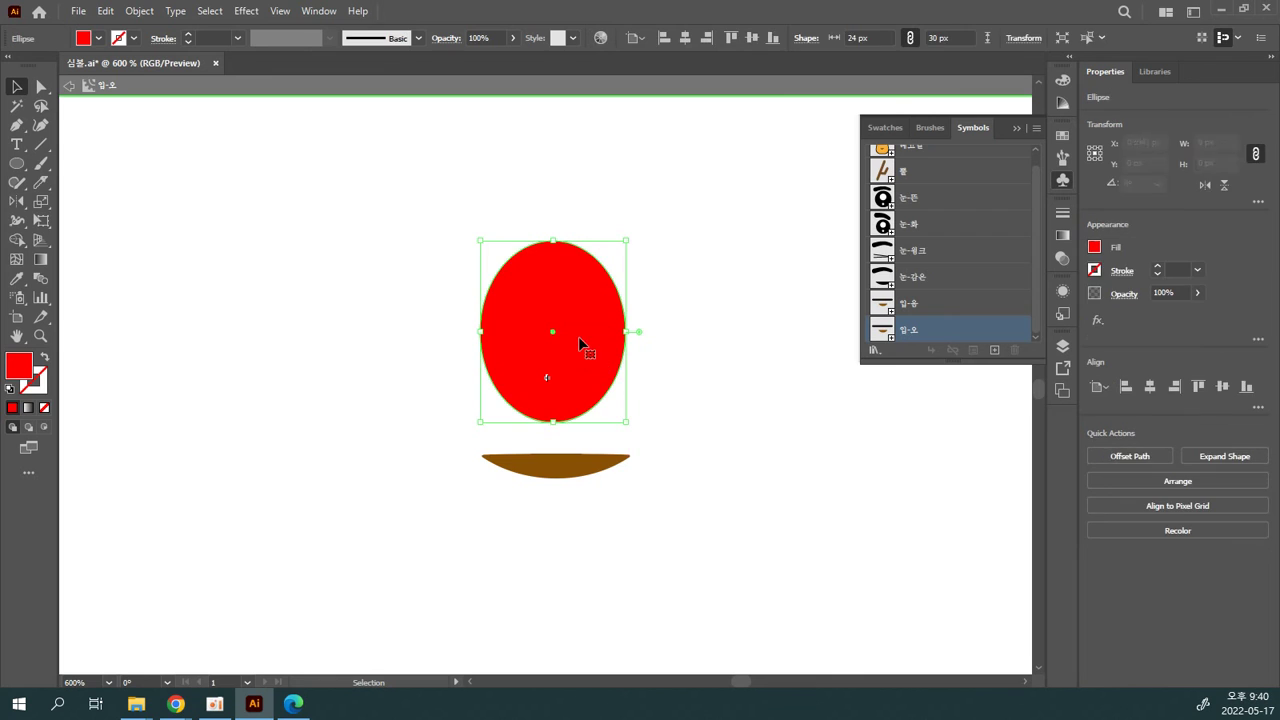
pyautogui.click(40, 182)
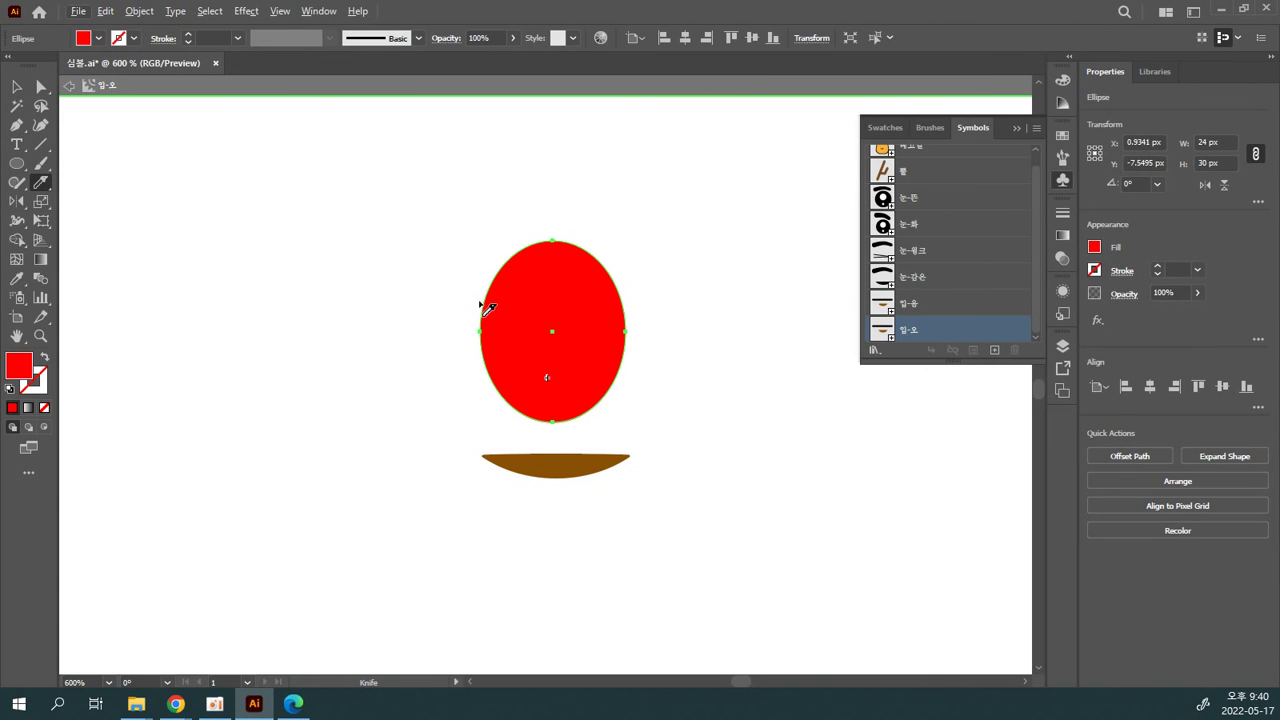
pyautogui.moveTo(481, 301)
pyautogui.mouseDown()
pyautogui.moveTo(562, 286)
pyautogui.moveTo(641, 324)
pyautogui.mouseUp()
pyautogui.press('a')
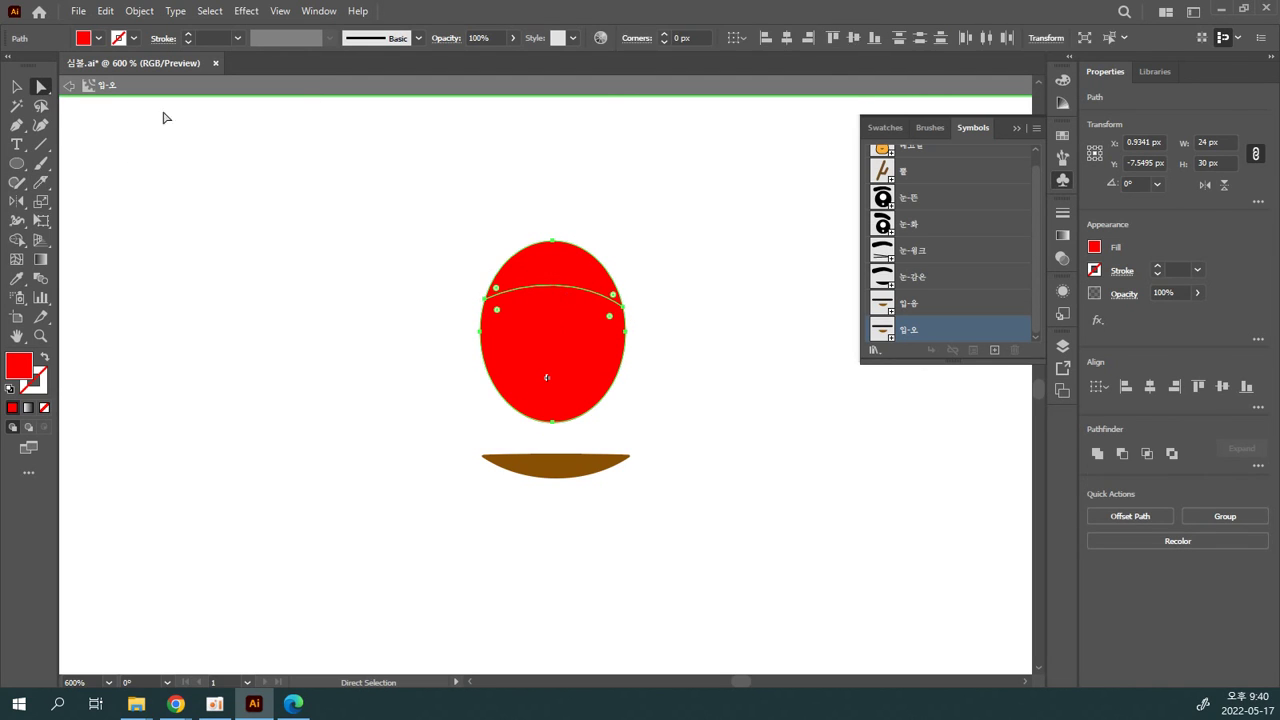
# Step: Fill the upper piece of the cut ellipse with light grey (R=204 G=204 B=204) and leave symbol editing
pyautogui.click(508, 251)
pyautogui.click(534, 277)
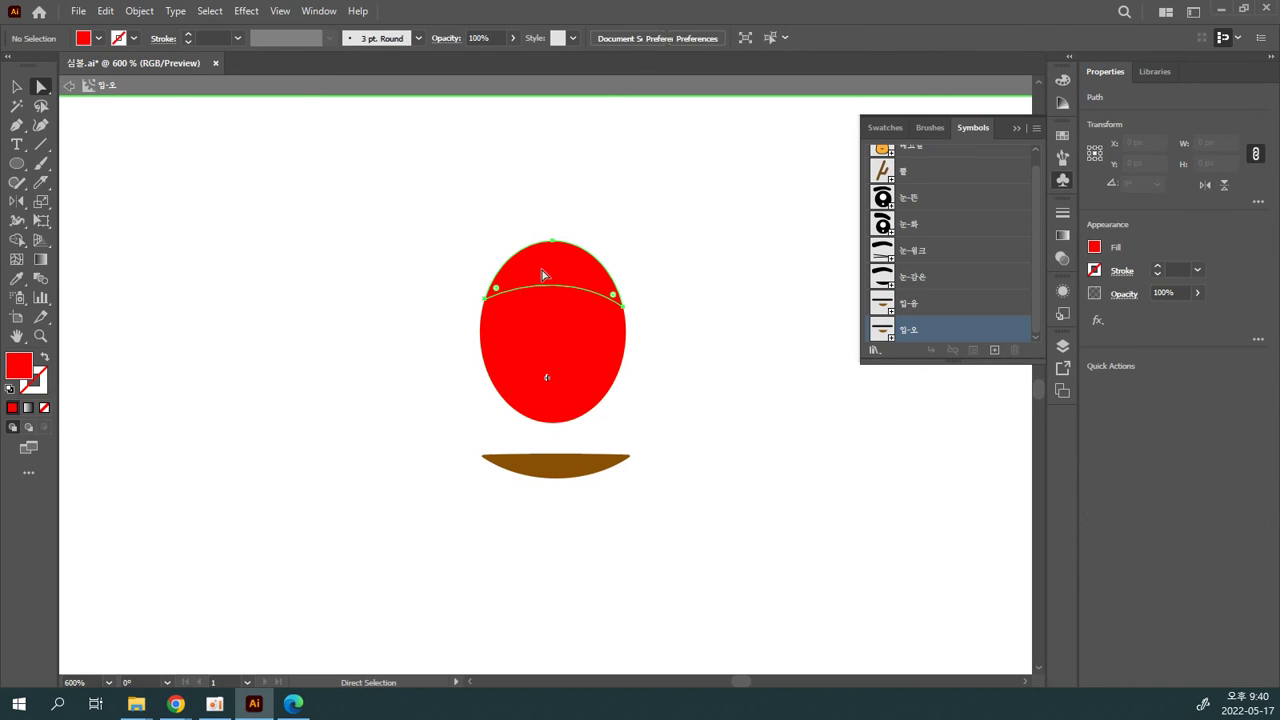
pyautogui.click(99, 39)
pyautogui.click(111, 119)
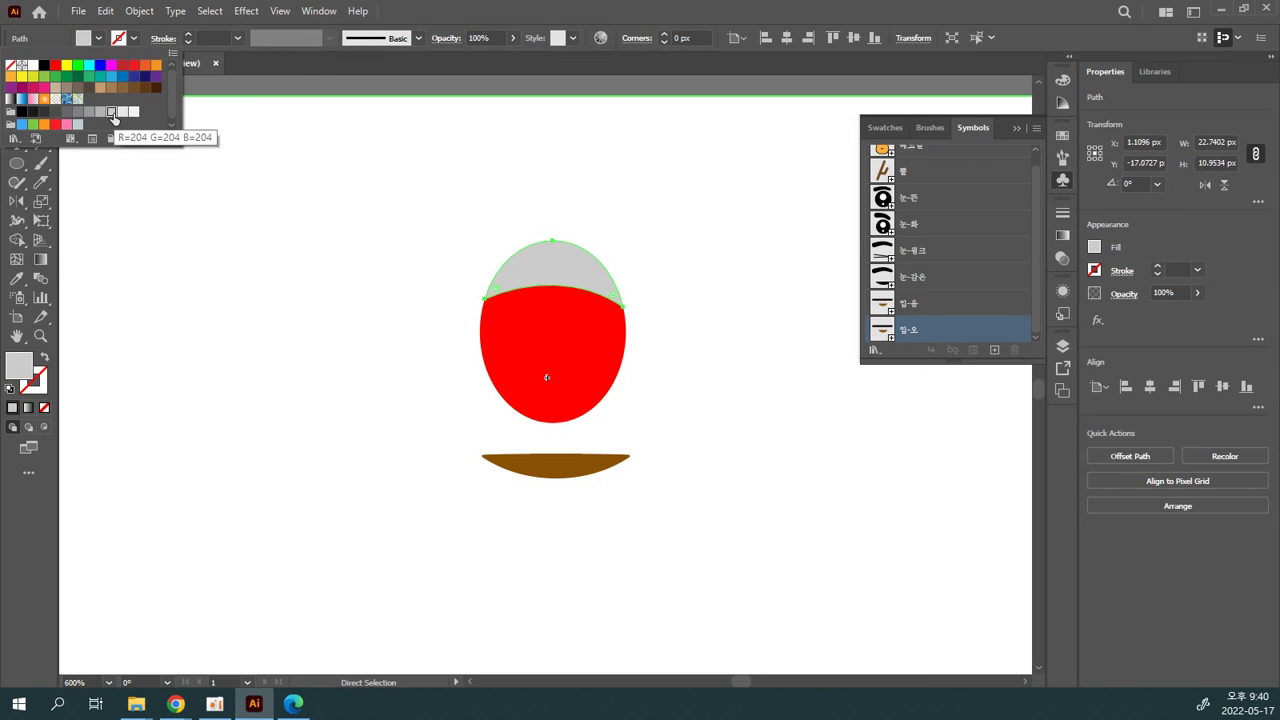
pyautogui.doubleClick(389, 207)
pyautogui.hotkey('ctrl', '1')
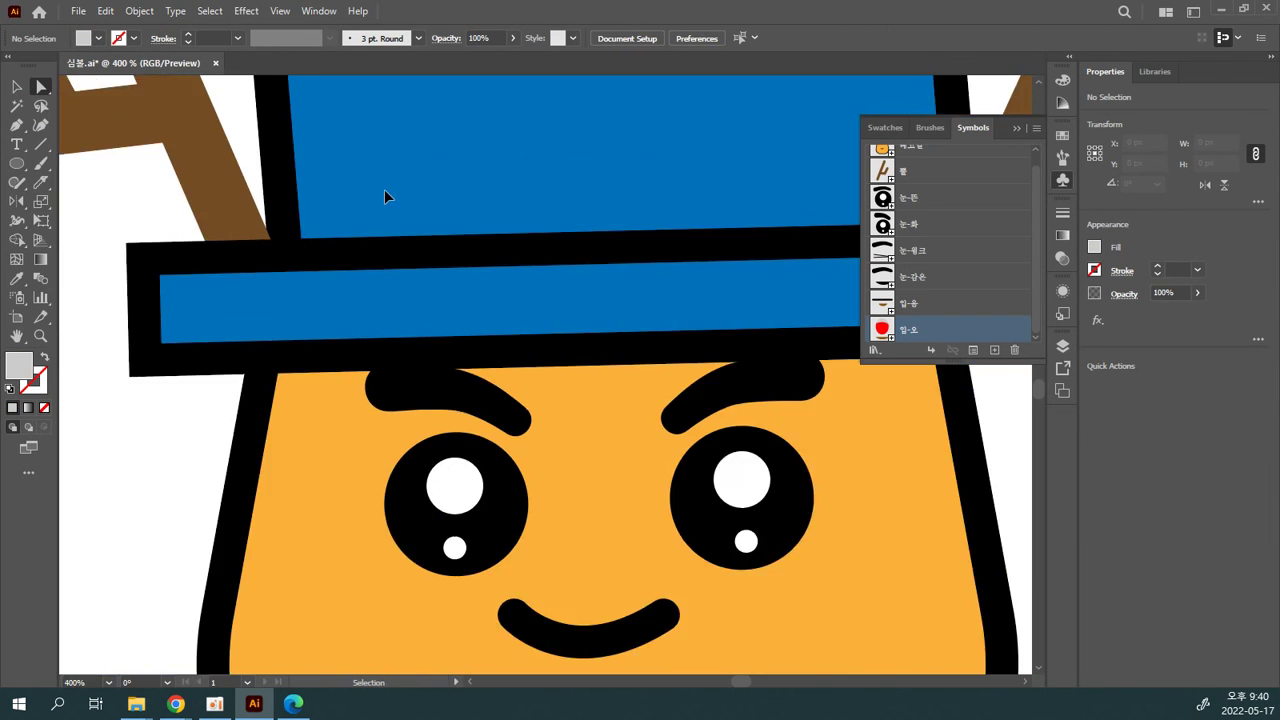
# Step: Replace the straight mouth instance on the angry character with the open-mouth symbol 입-오
pyautogui.press('v')
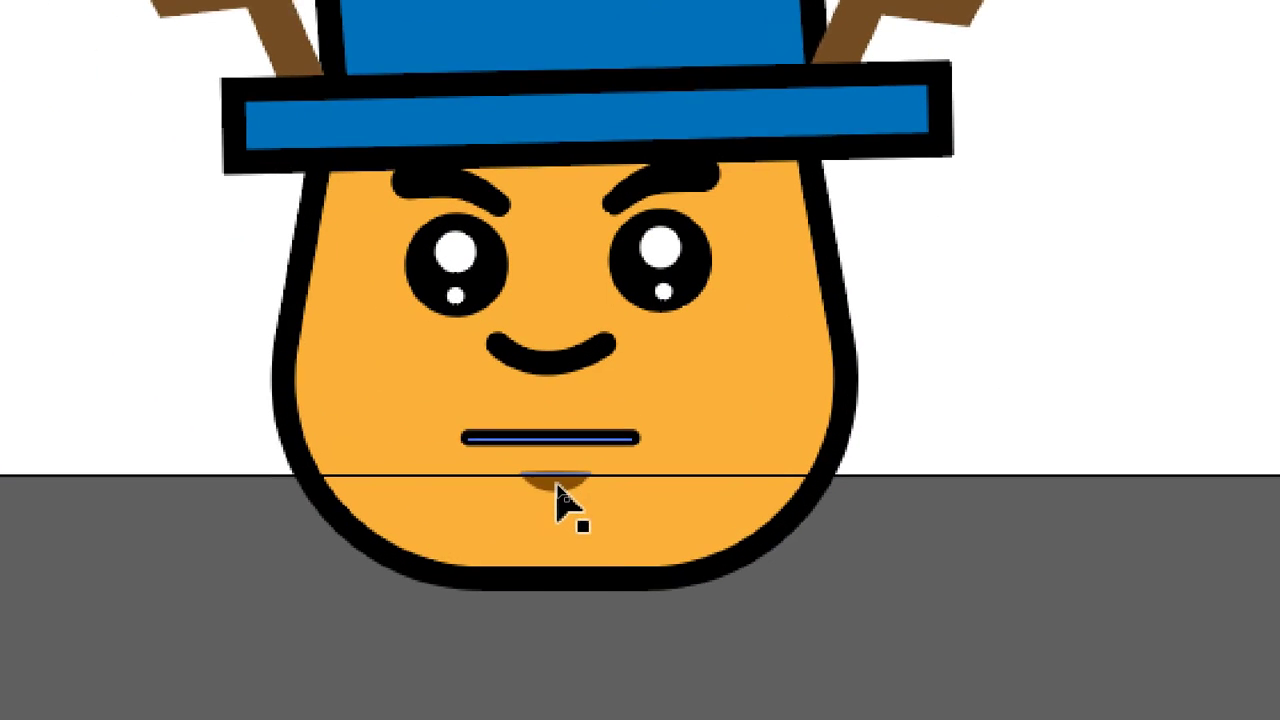
pyautogui.click(558, 485)
pyautogui.moveTo(555, 487); pyautogui.dragTo(655, 482)
pyautogui.moveTo(851, 475); pyautogui.dragTo(877, 480)
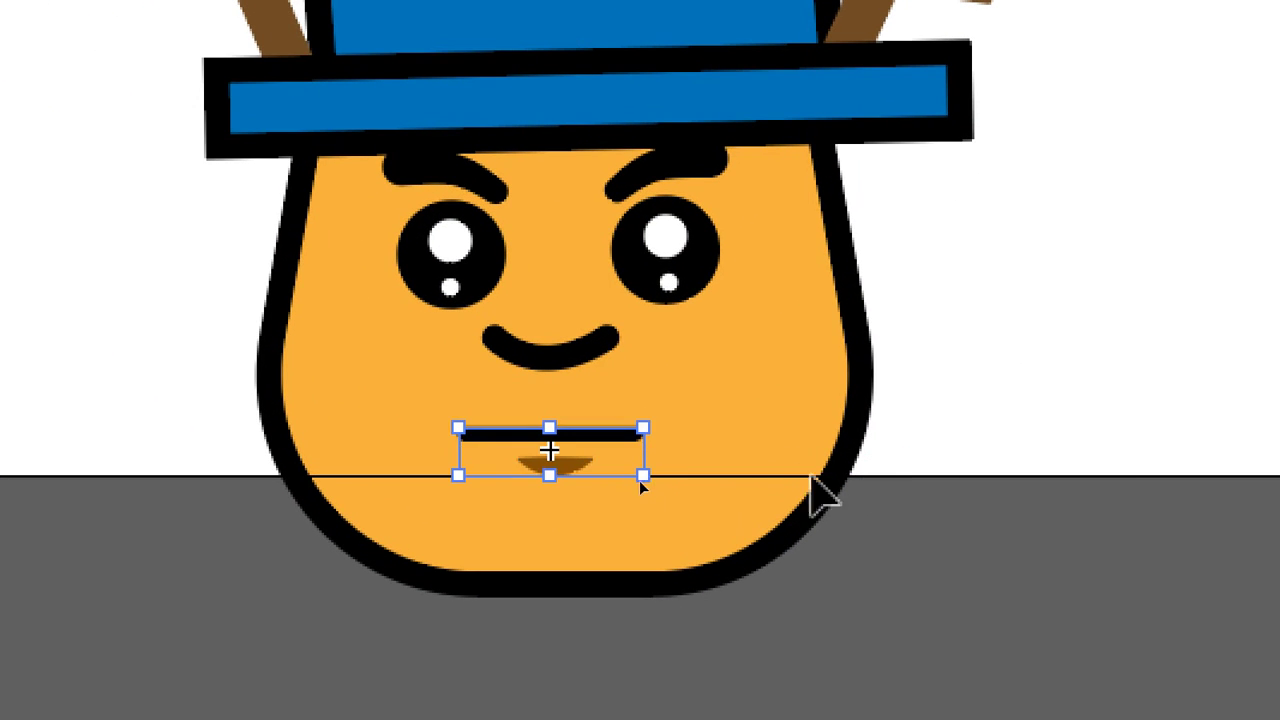
pyautogui.moveTo(549, 477); pyautogui.dragTo(560, 491)
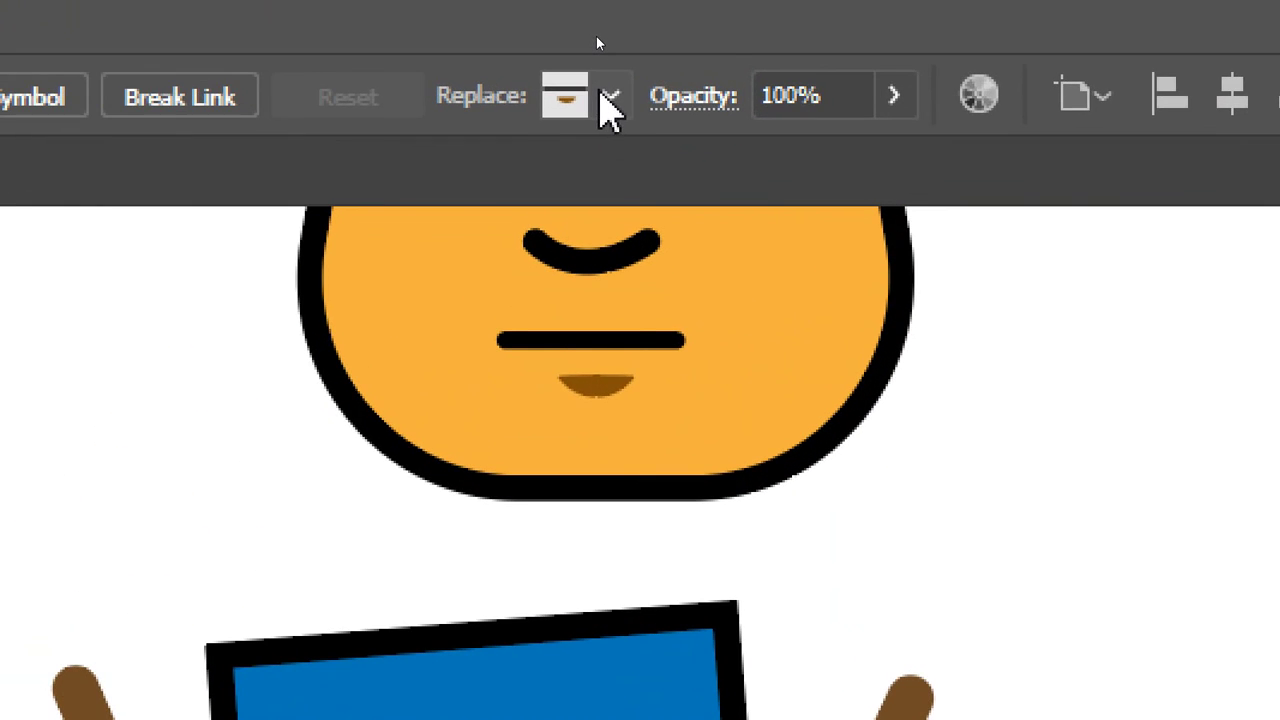
pyautogui.click(599, 38)
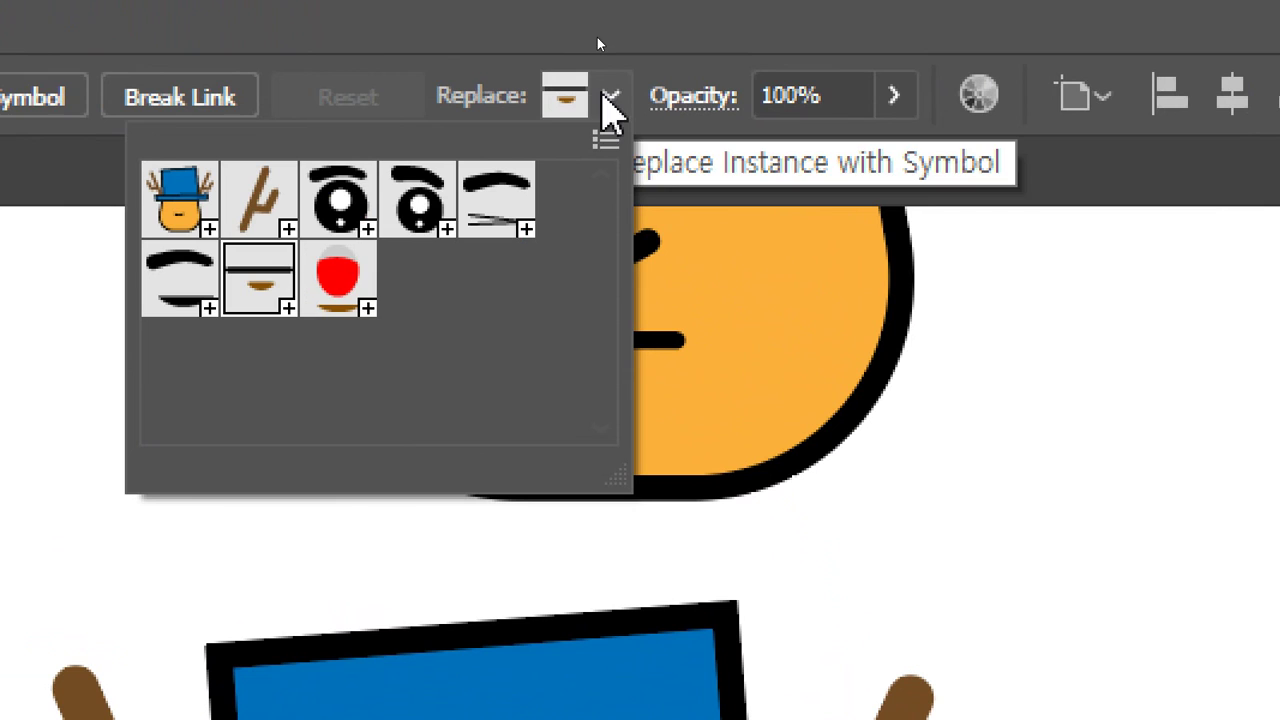
pyautogui.click(337, 278)
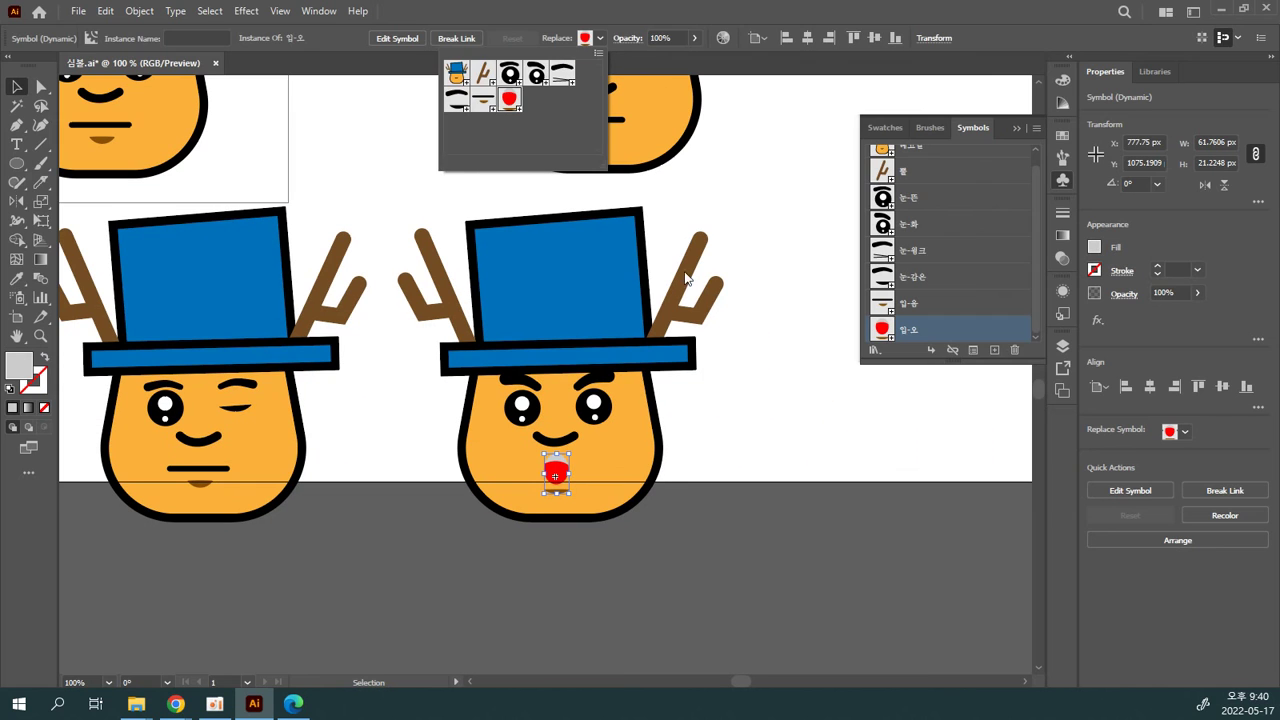
pyautogui.click(762, 446)
# Step: Open the 입-오 symbol for editing from the angry character and nudge the brown lip shape a few pixels down
pyautogui.hotkey('ctrl', '=')
pyautogui.hotkey('ctrl', '=')
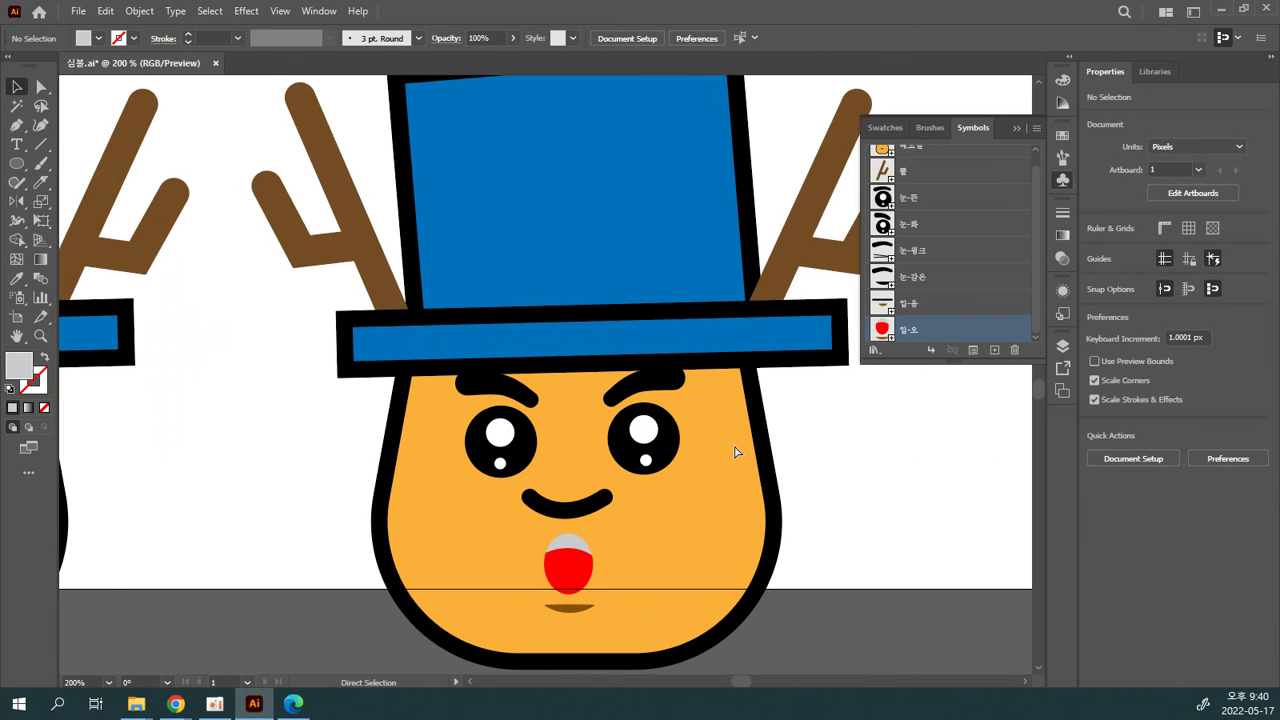
pyautogui.scroll(-4, 721, 444)
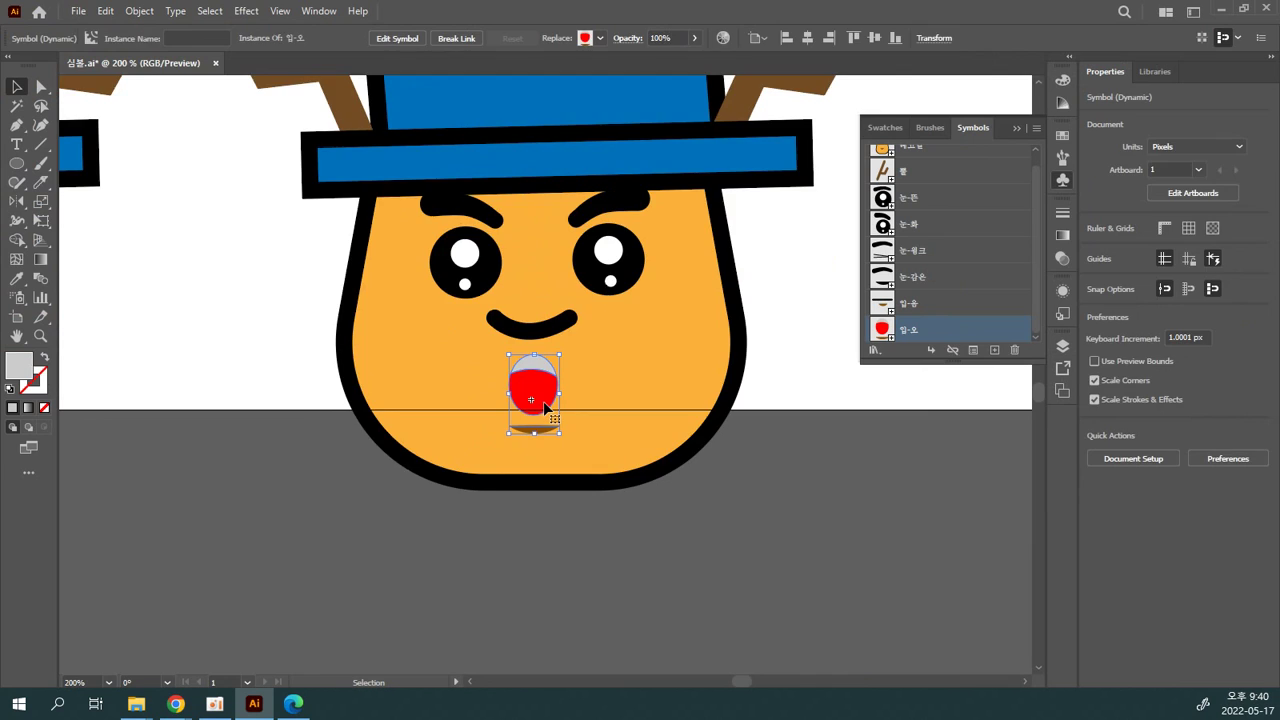
pyautogui.doubleClick(543, 402)
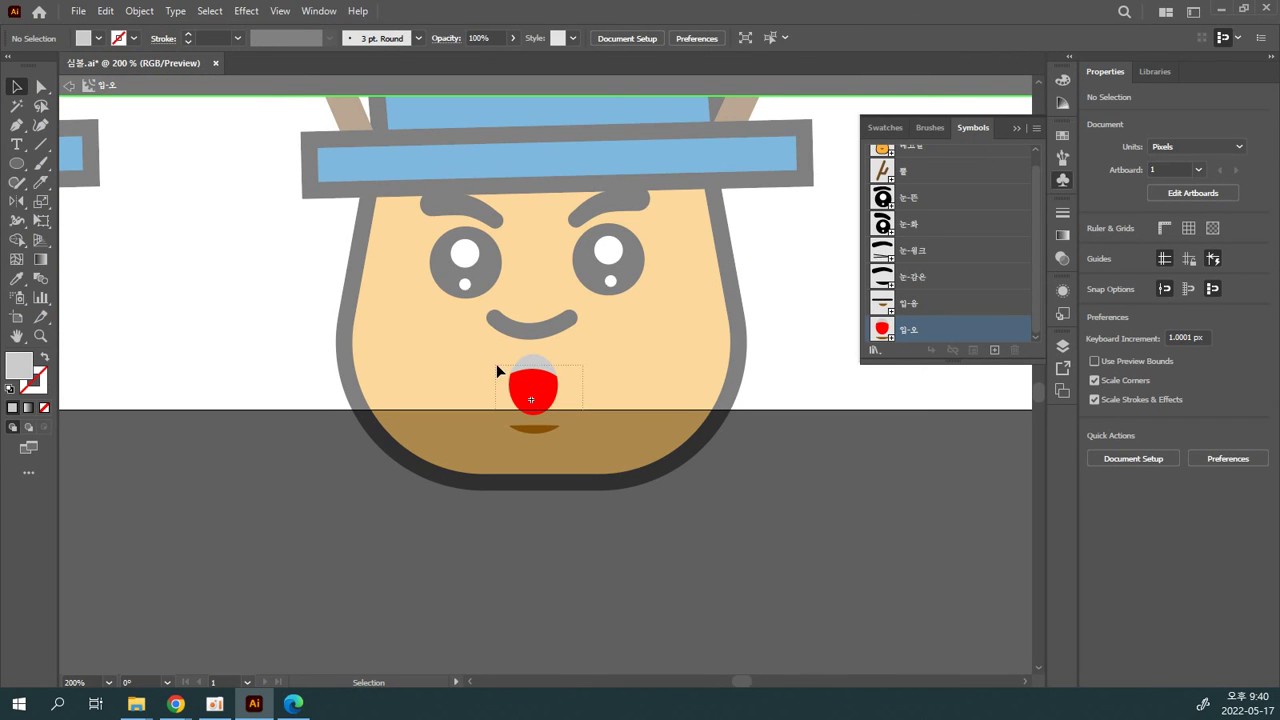
pyautogui.click(519, 373)
pyautogui.click(601, 418)
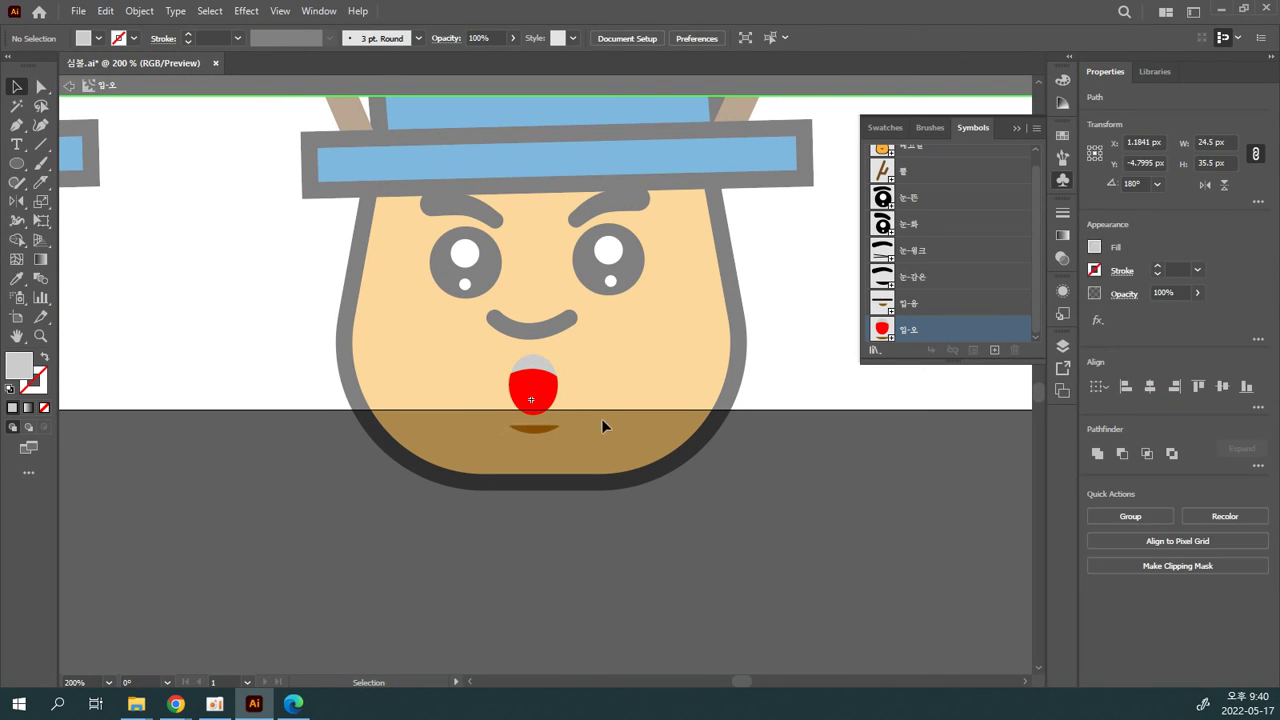
pyautogui.click(546, 431)
pyautogui.press('Down')
pyautogui.press('Down')
pyautogui.press('Down')
pyautogui.press('Down')
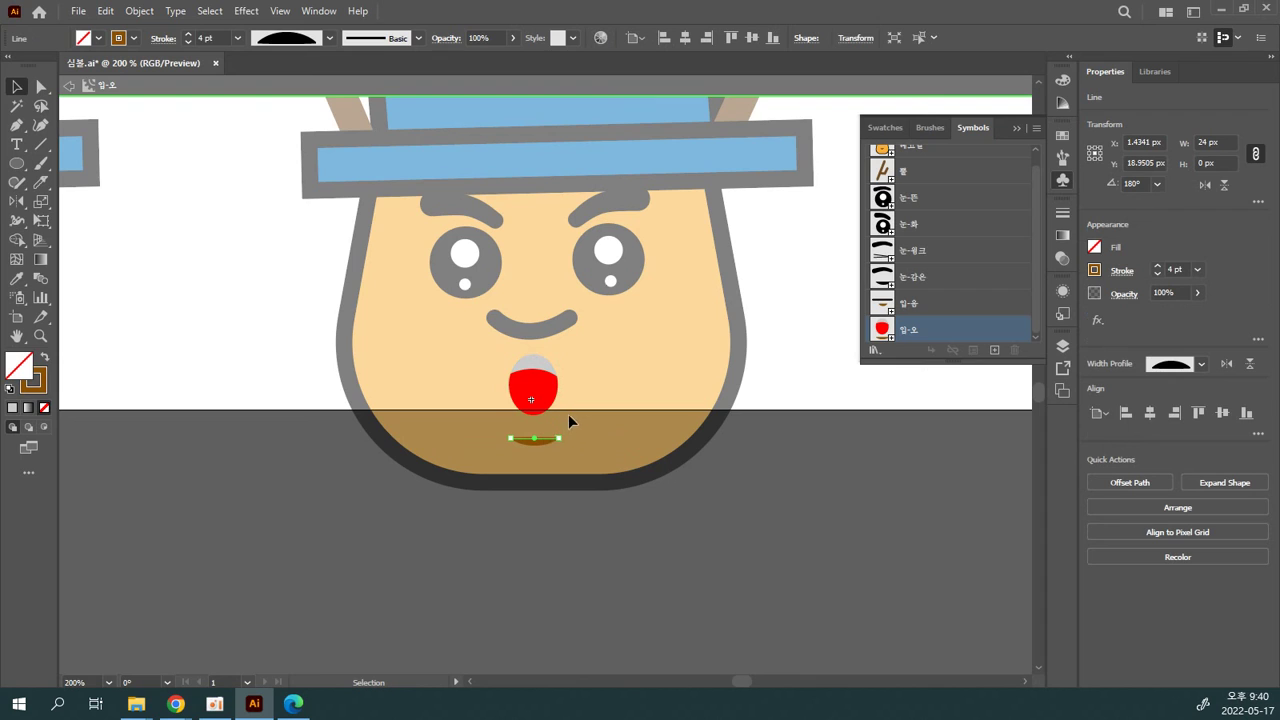
# Step: Enlarge the red and grey mouth pieces together to about 31 × 38 px and nudge them slightly down
pyautogui.click(513, 366)
pyautogui.moveTo(563, 420); pyautogui.dragTo(575, 418)
pyautogui.hotkey('ctrl', '+')
pyautogui.hotkey('ctrl', '+')
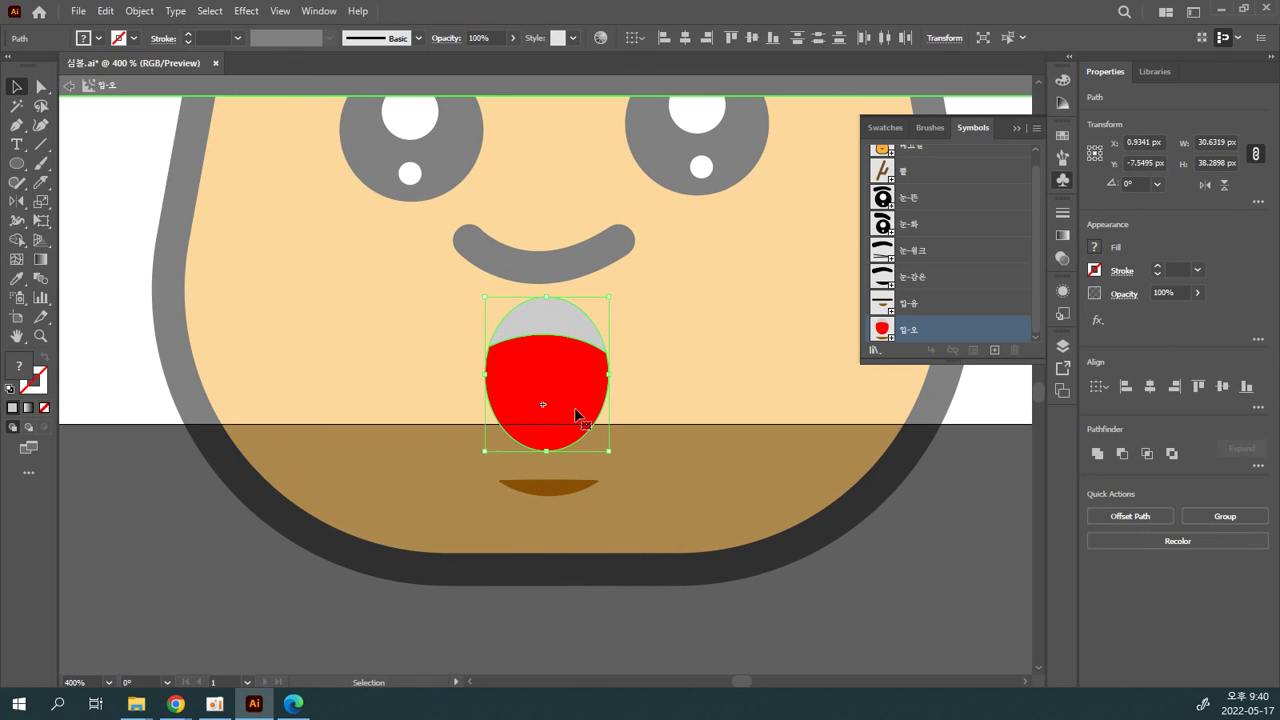
pyautogui.press('Down')
pyautogui.press('Down')
pyautogui.press('Down')
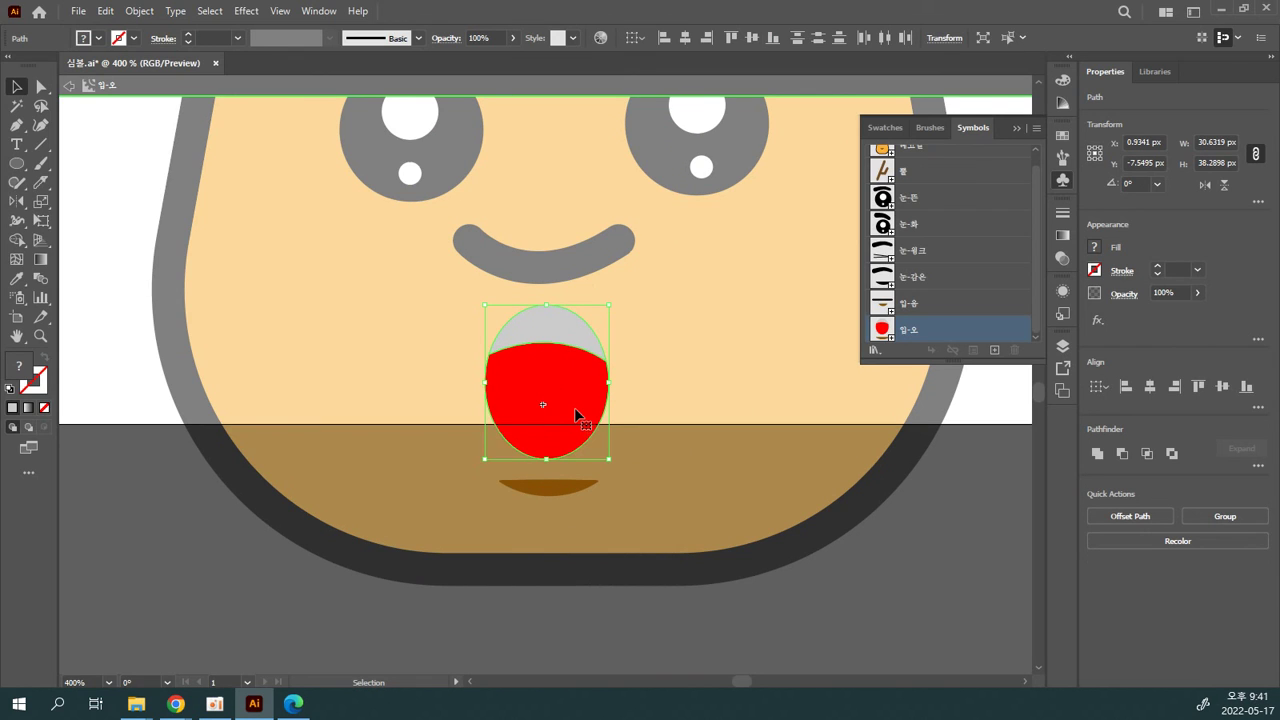
pyautogui.click(626, 395)
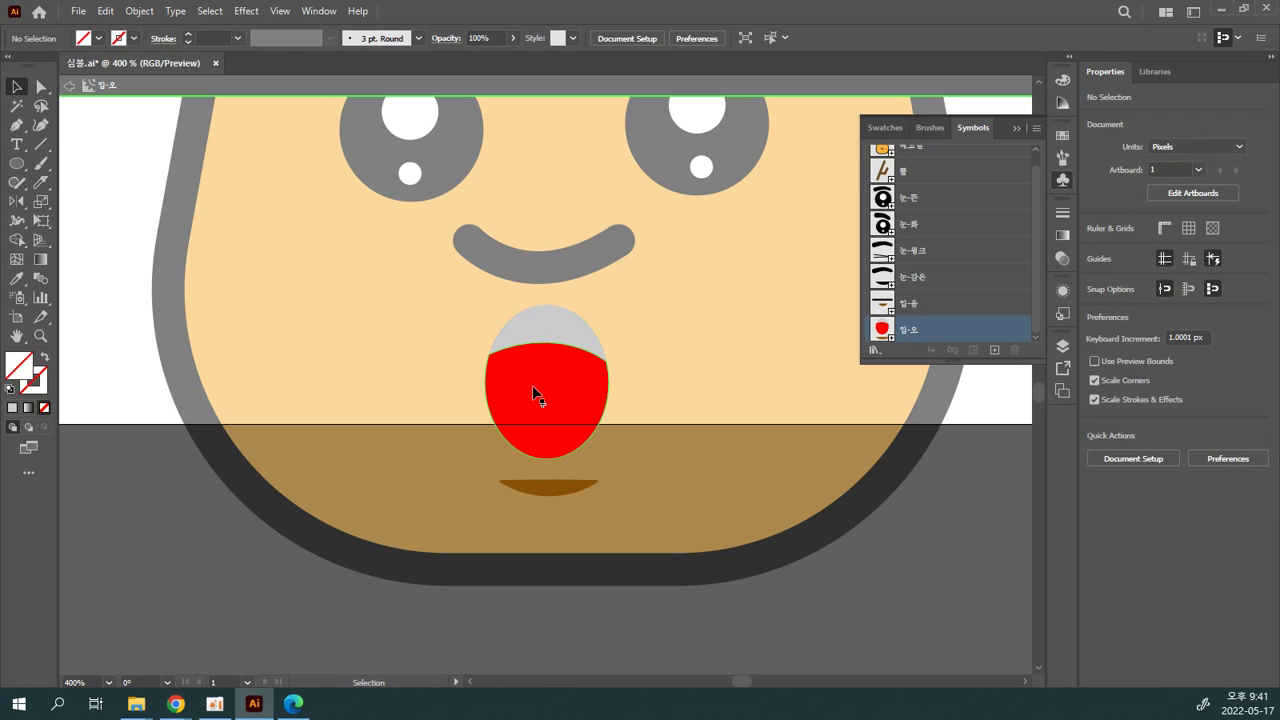
# Step: Recolor the lower red piece of the mouth with the softer red R=237 G=28 B=36
pyautogui.click(40, 88)
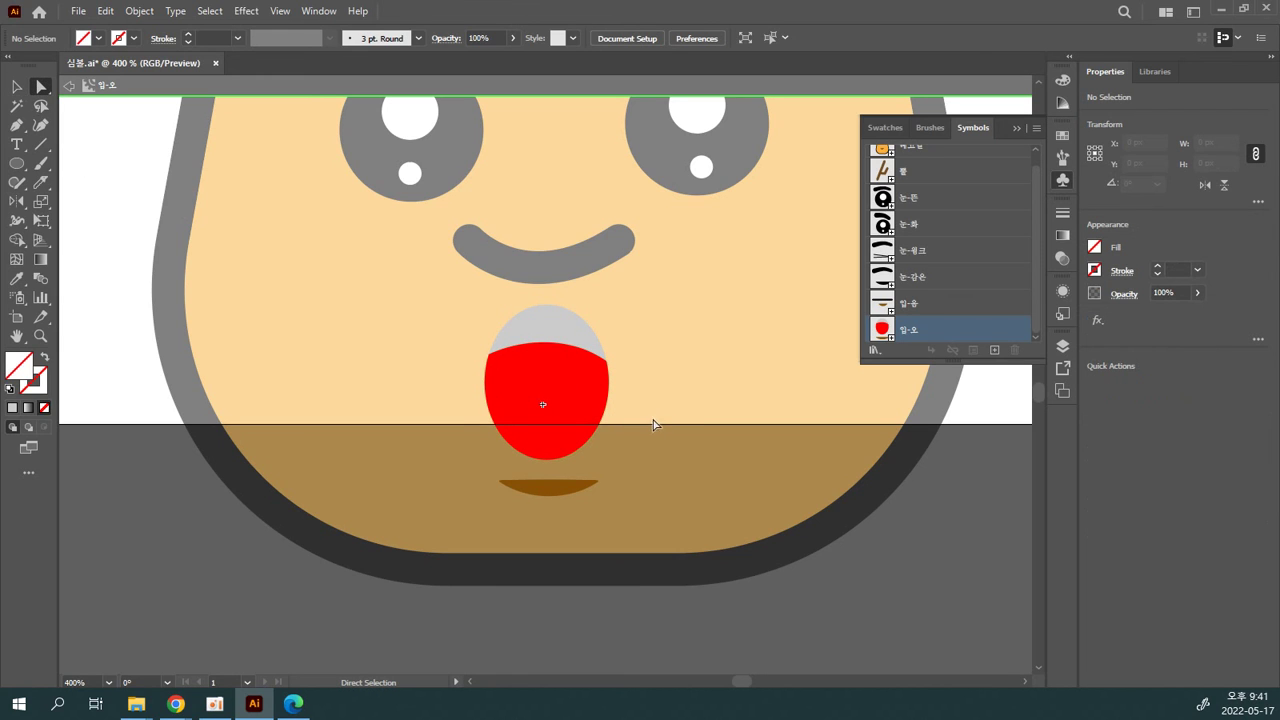
pyautogui.click(577, 410)
pyautogui.click(666, 363)
pyautogui.click(563, 383)
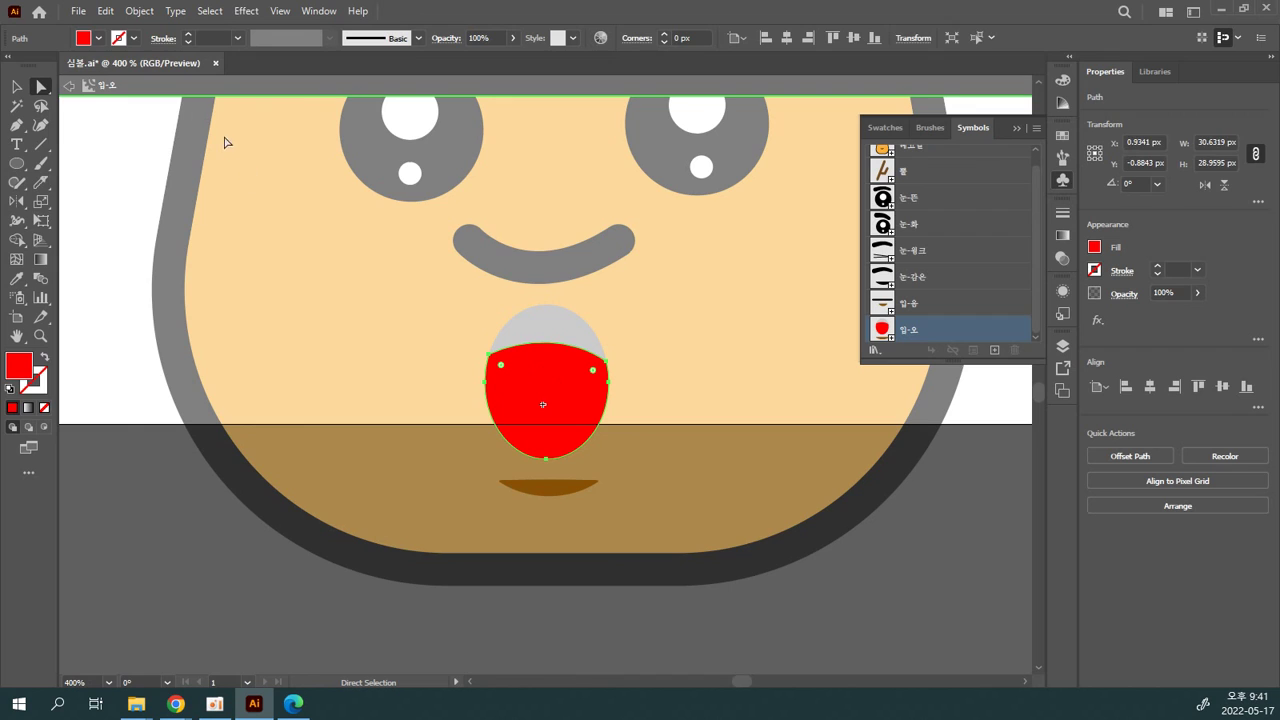
pyautogui.click(98, 38)
pyautogui.click(132, 65)
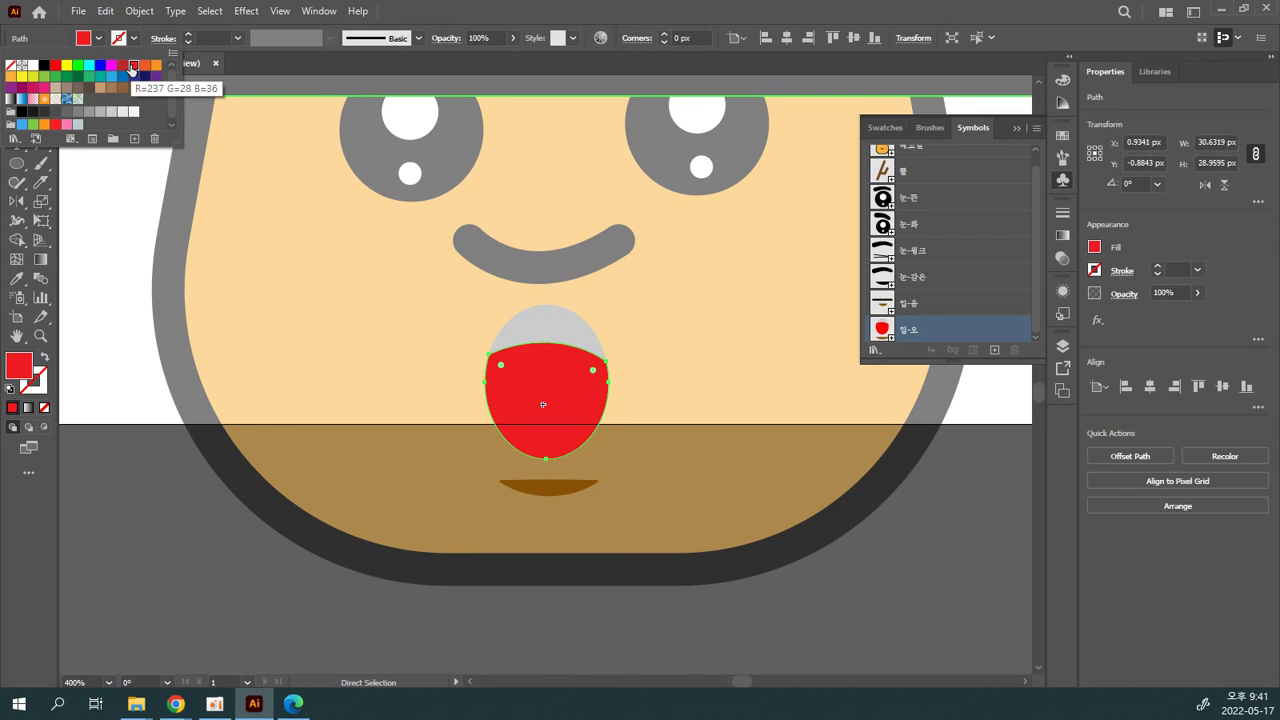
# Step: Fill the grey upper piece of the mouth with white and leave symbol editing
pyautogui.click(538, 341)
pyautogui.click(512, 319)
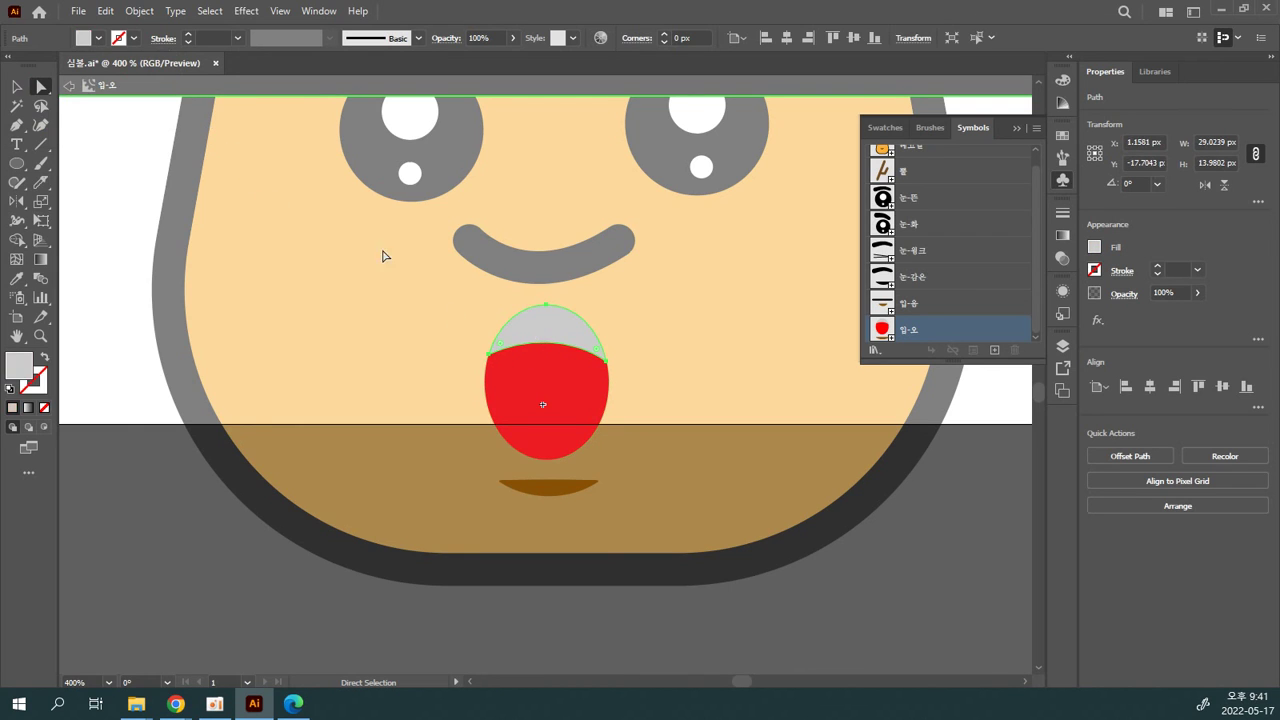
pyautogui.click(98, 38)
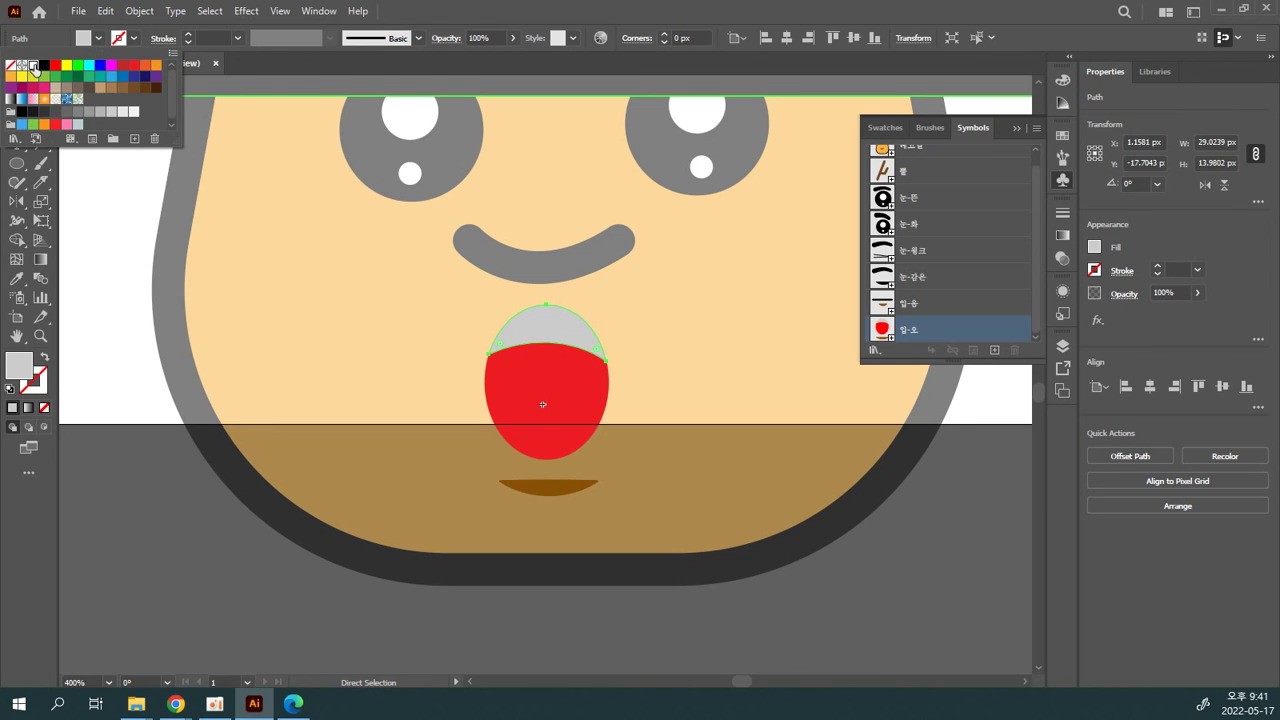
pyautogui.click(33, 65)
pyautogui.click(349, 387)
pyautogui.doubleClick(349, 387)
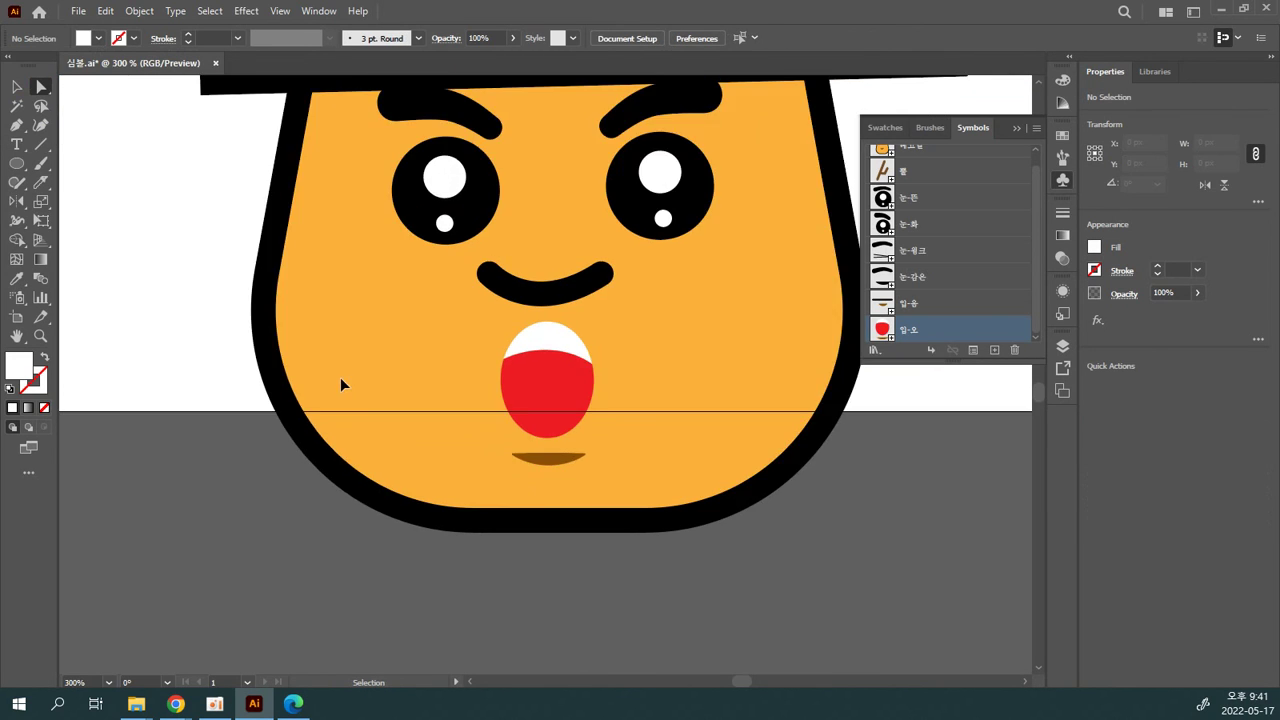
# Step: Replace the closed-eye instance on the one-eyed winking character with the wink symbol 눈-윙크
pyautogui.hotkey('ctrl', '-')
pyautogui.hotkey('ctrl', '-')
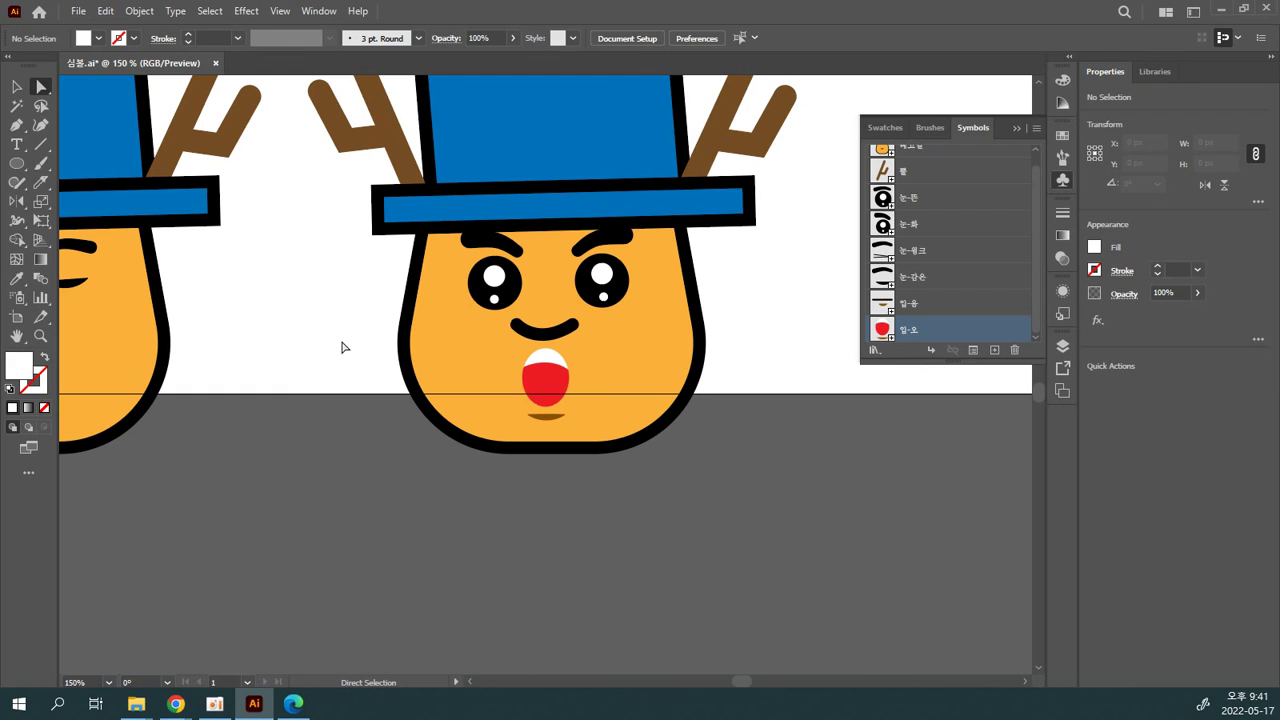
pyautogui.press('space')
pyautogui.moveTo(523, 366); pyautogui.dragTo(655, 564)
pyautogui.click(16, 87)
pyautogui.click(340, 421)
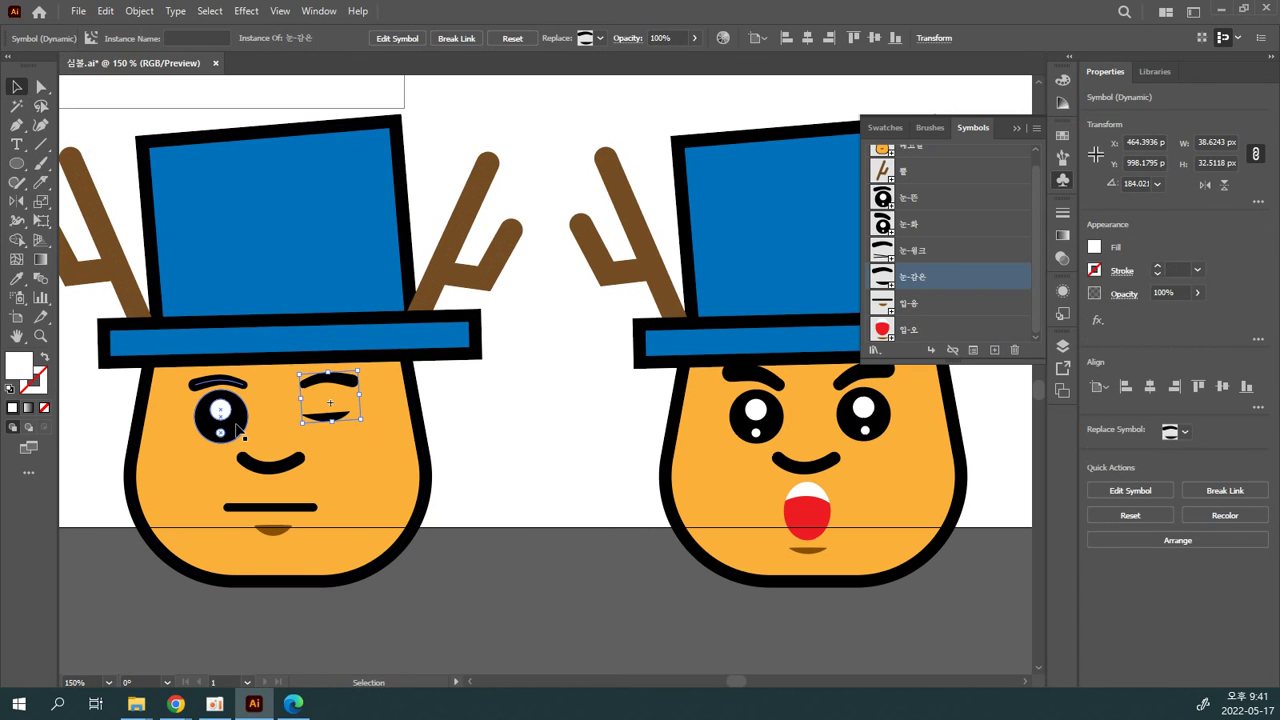
pyautogui.click(601, 40)
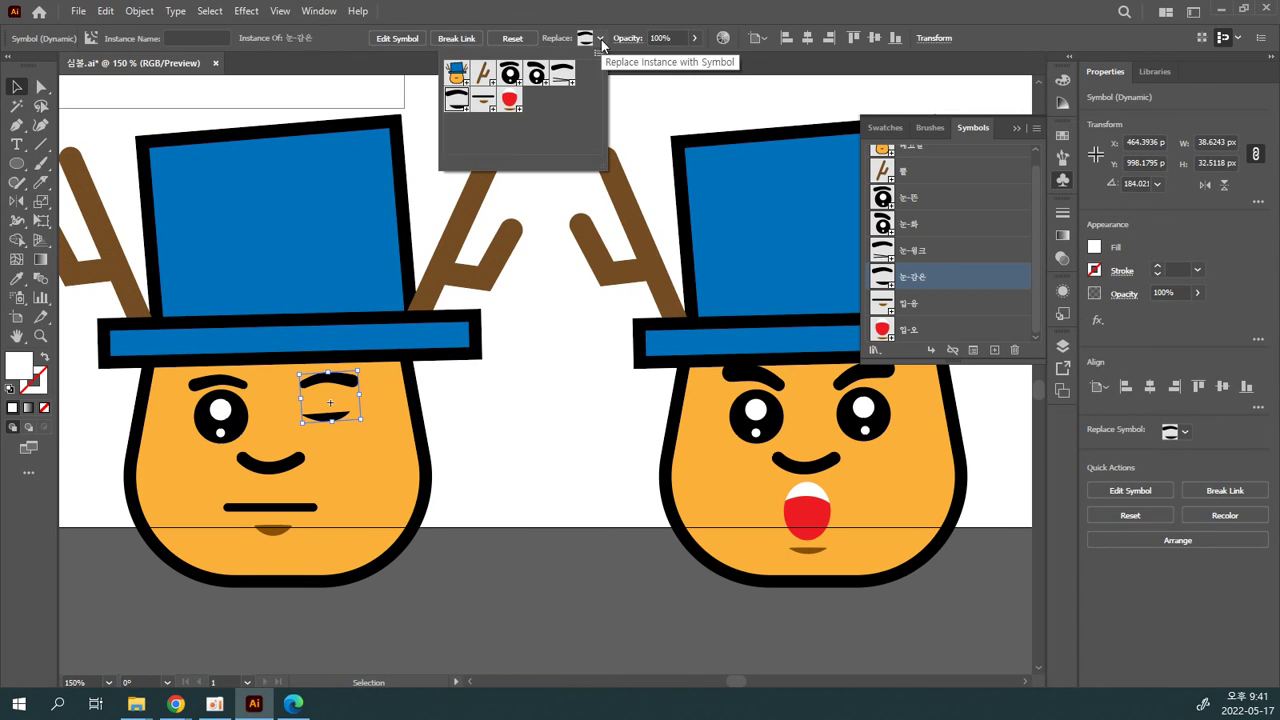
pyautogui.click(563, 78)
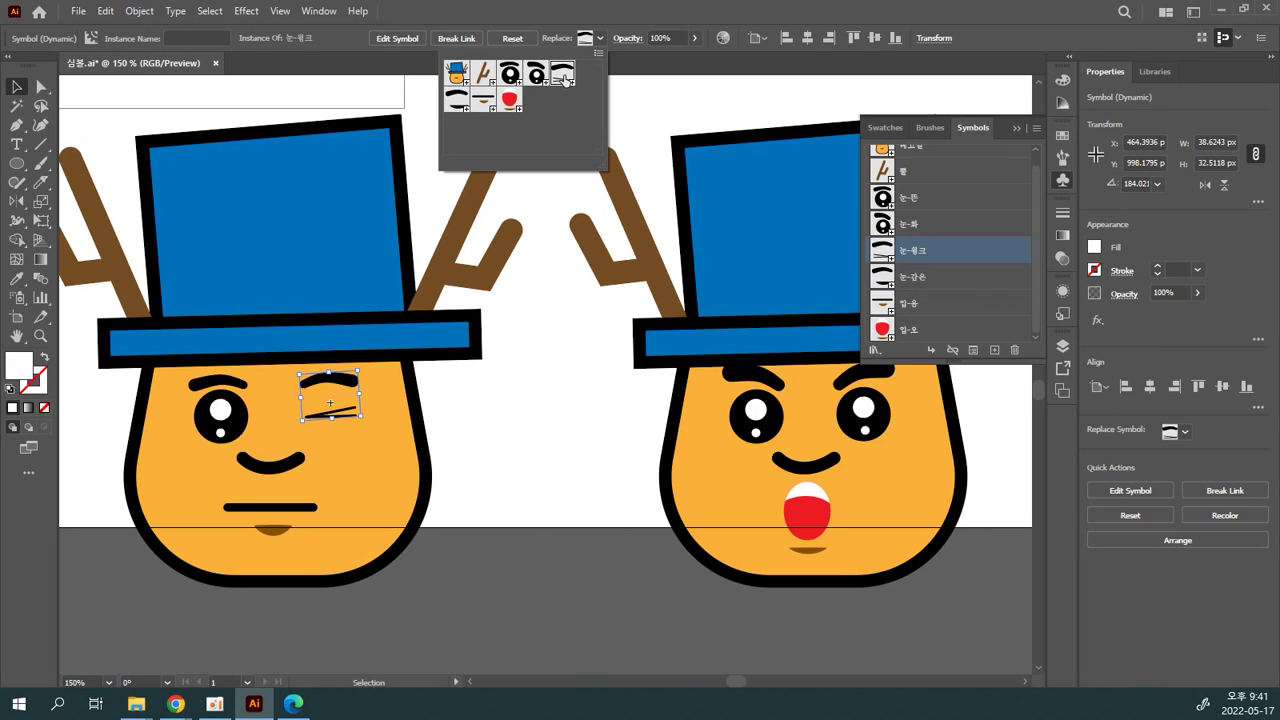
pyautogui.click(477, 446)
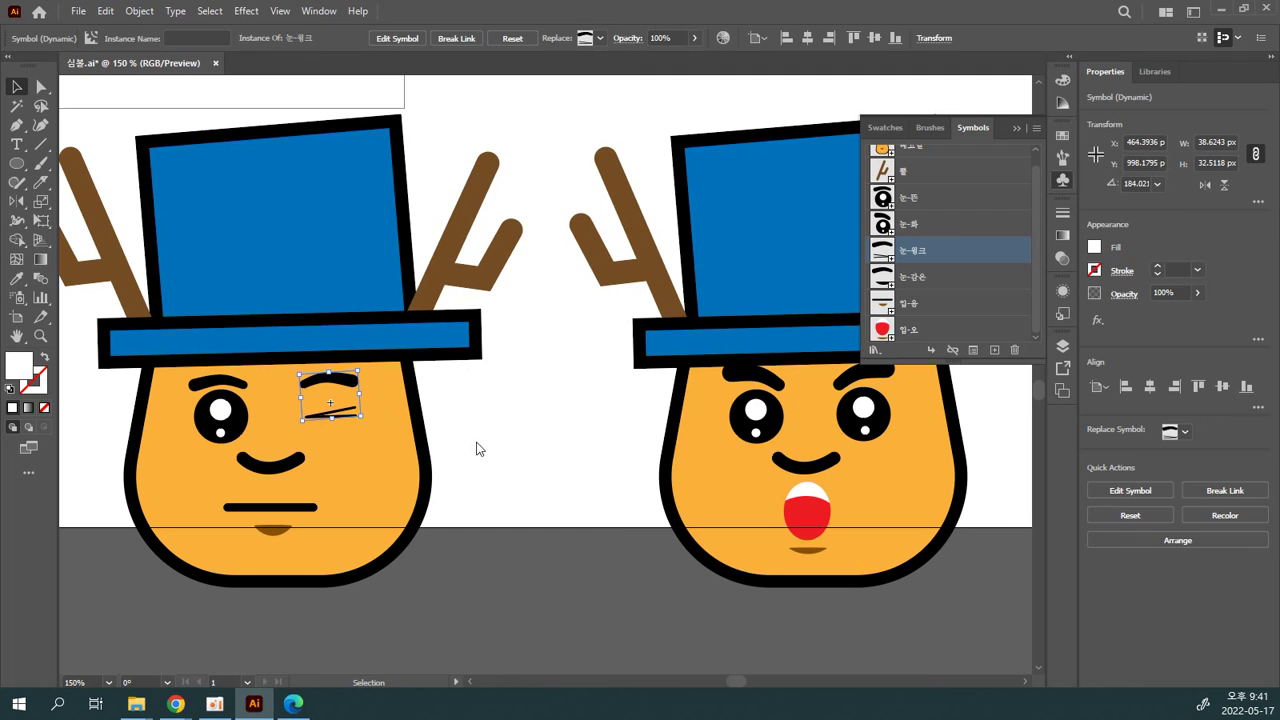
pyautogui.click(482, 453)
# Step: Extend the artboard's lower edge so it encloses the bottom row of characters, and save the document
pyautogui.moveTo(518, 429); pyautogui.dragTo(240, 390)
pyautogui.hotkey('ctrl', '-')
pyautogui.hotkey('ctrl', '-')
pyautogui.hotkey('ctrl', '-')
pyautogui.hotkey('ctrl', '-')
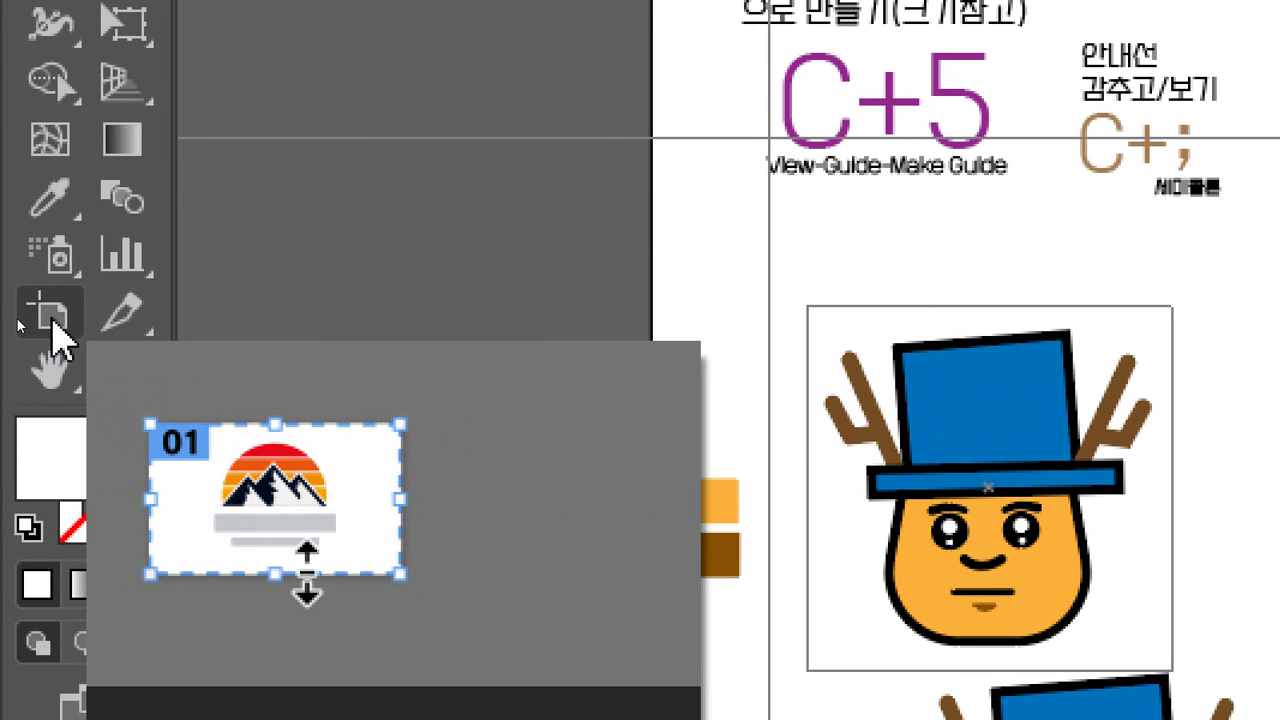
pyautogui.click(48, 318)
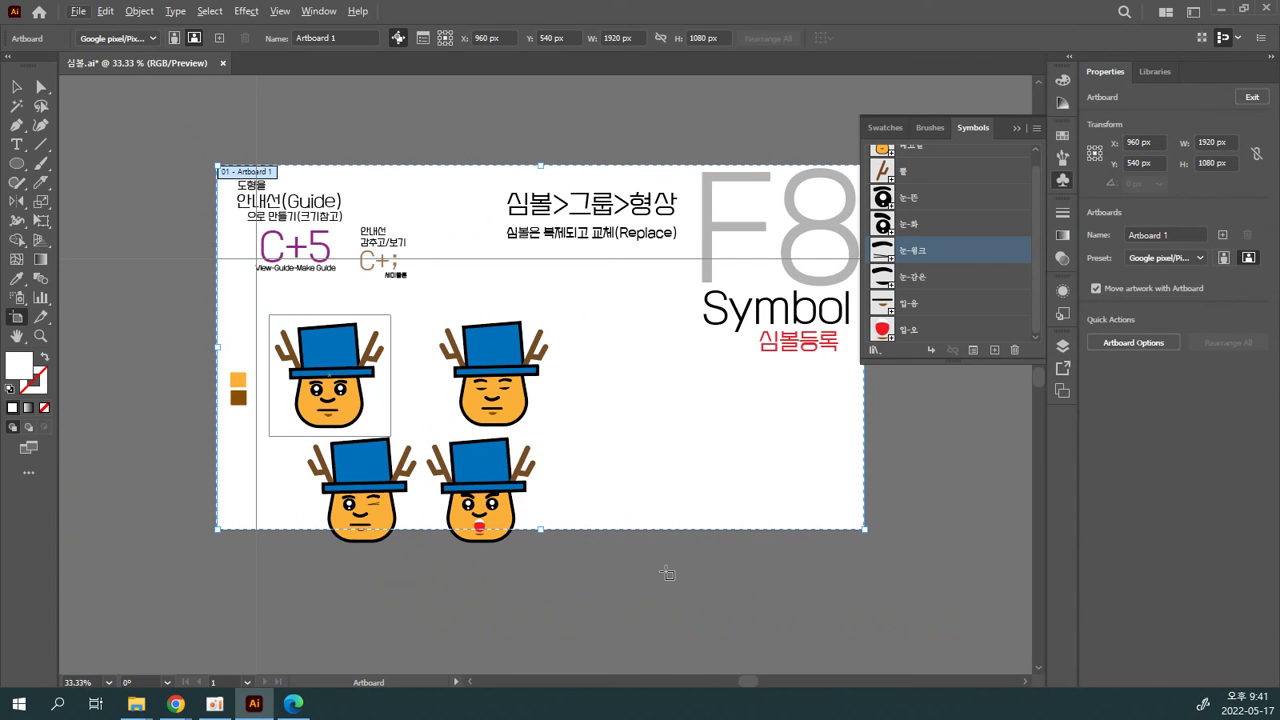
pyautogui.moveTo(864, 530); pyautogui.dragTo(868, 645)
pyautogui.click(26, 89)
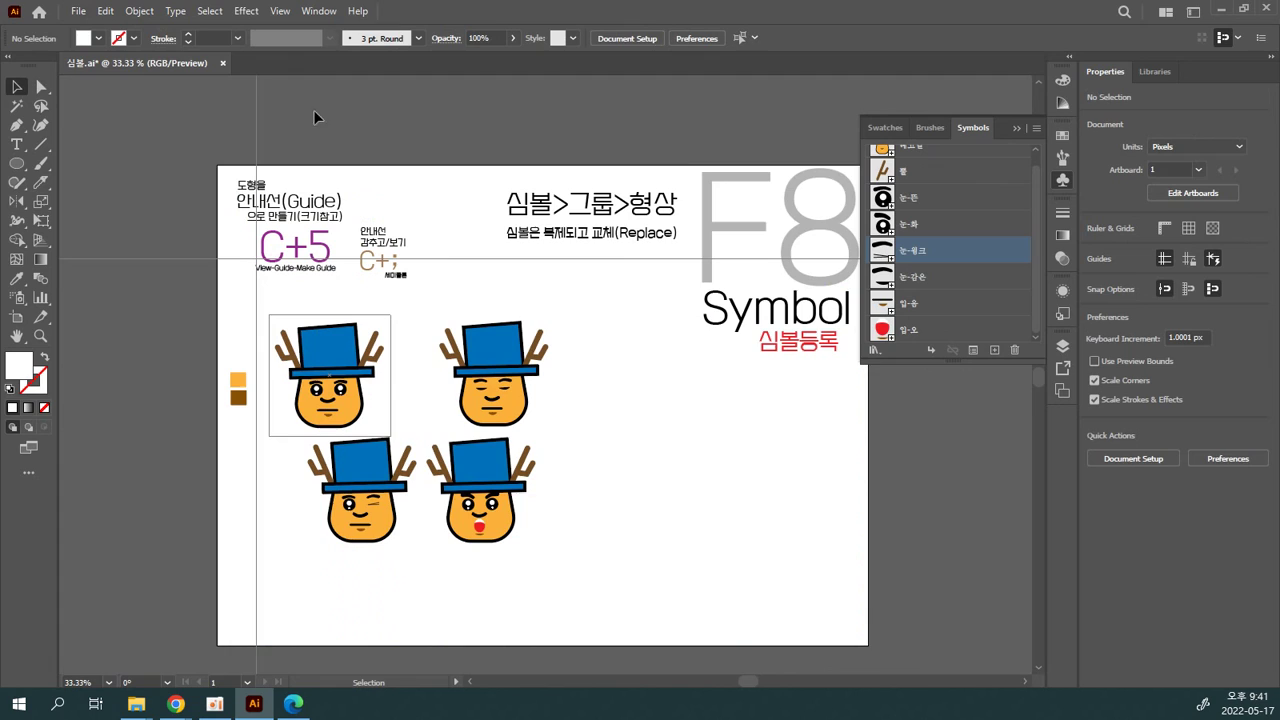
pyautogui.hotkey('ctrl', 's')
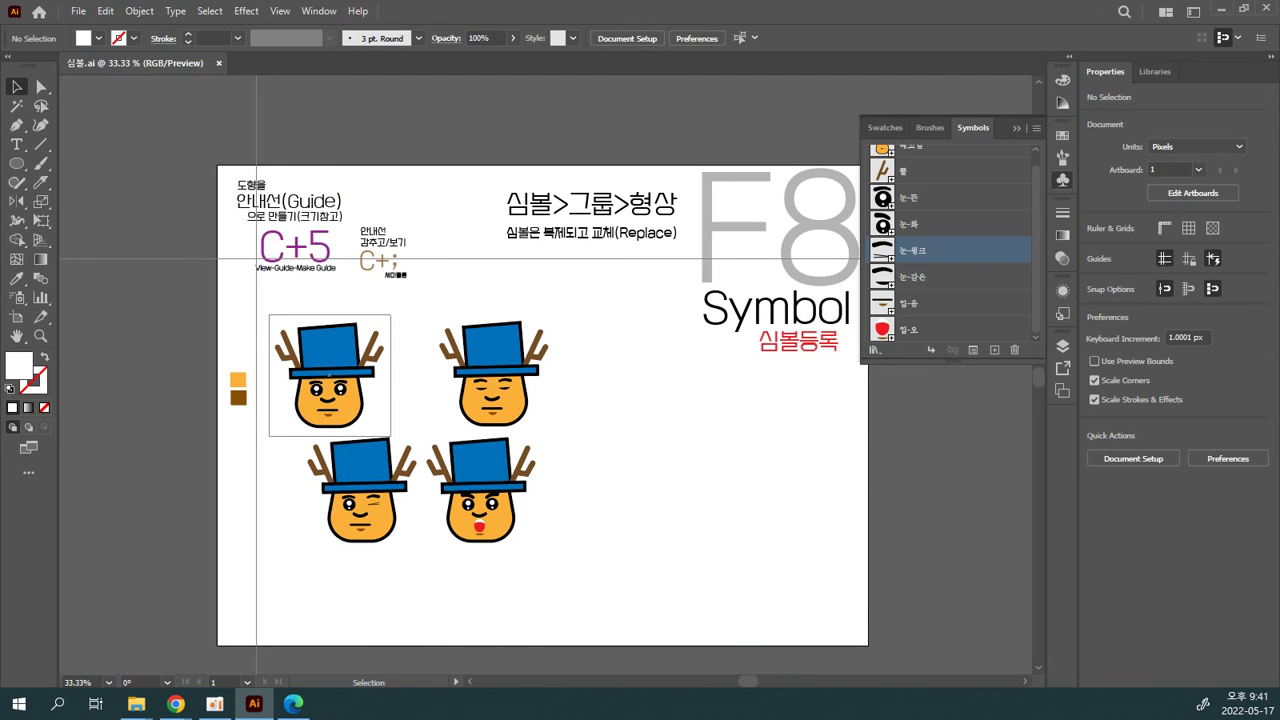